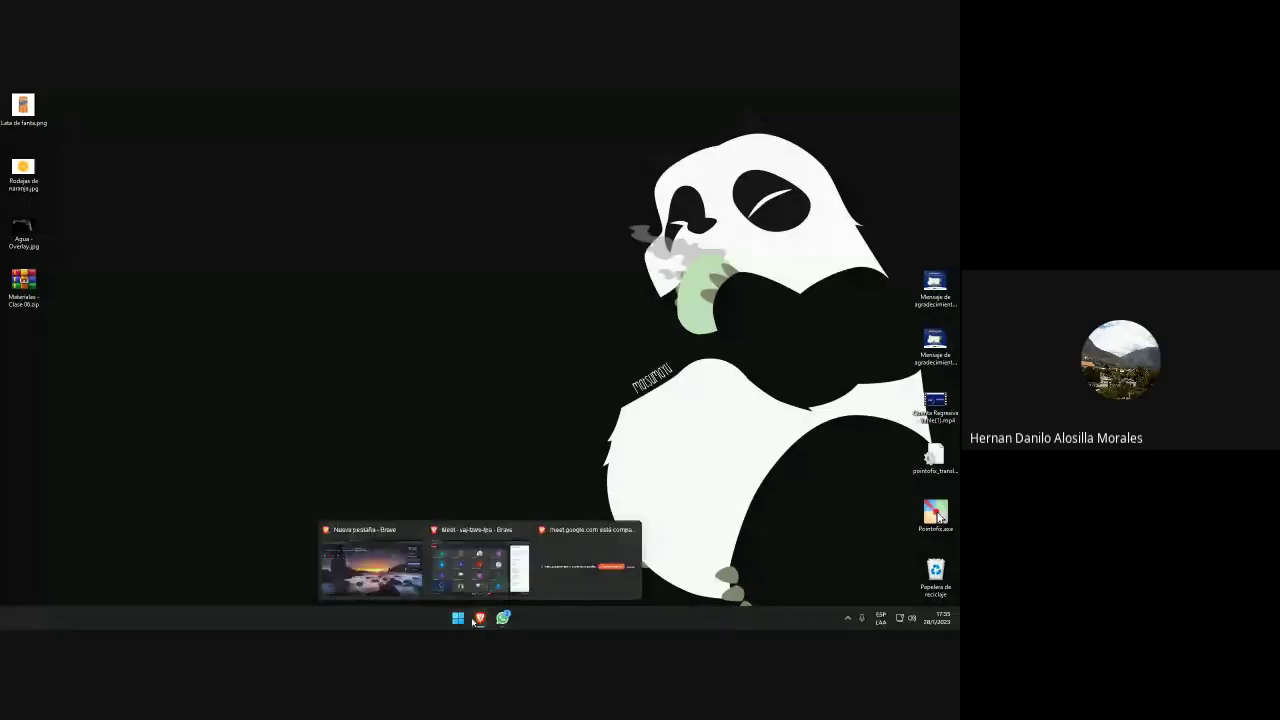
- Maximize the Drive preview, download Materiales - Clase 06.zip, and return to the call
click(480, 560)
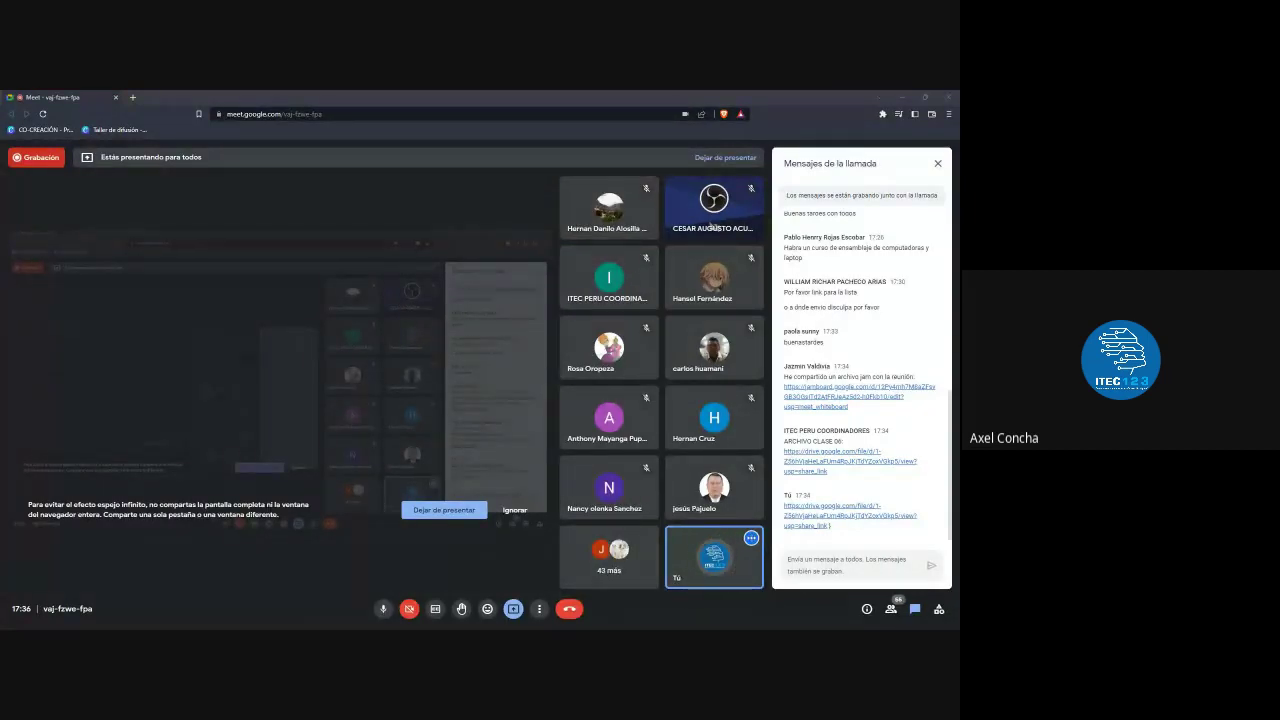
key(alt+Tab)
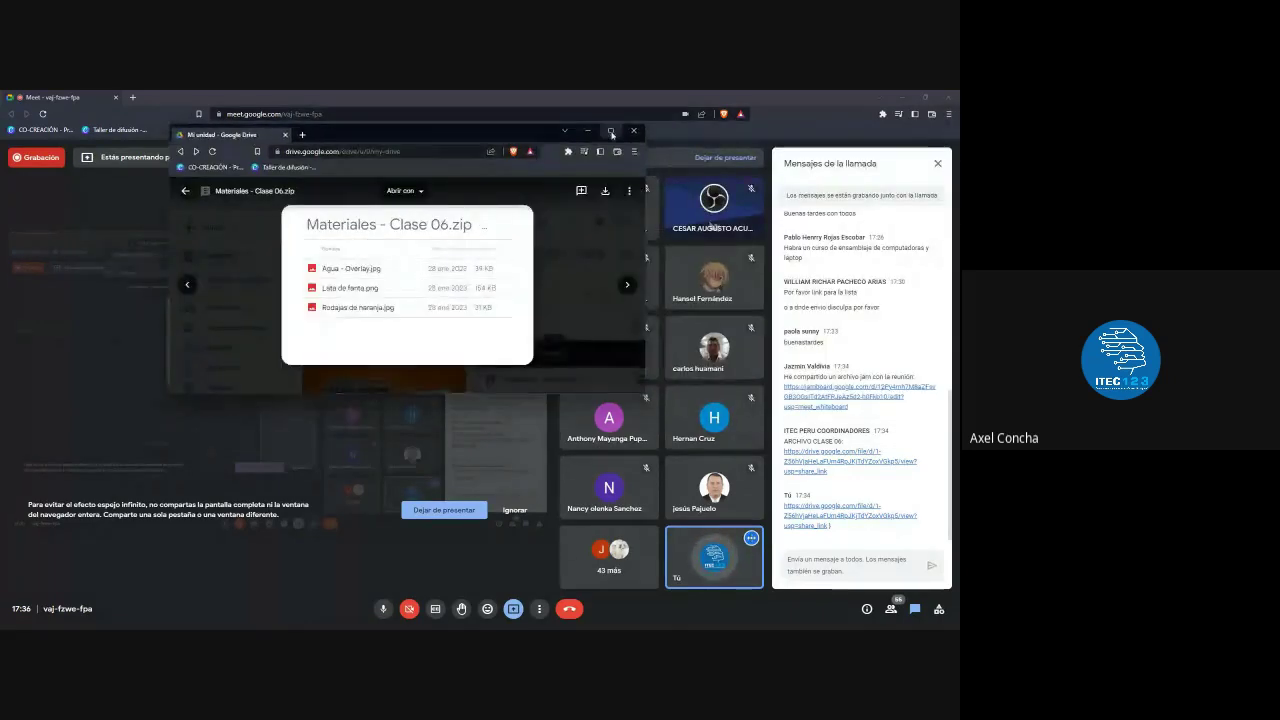
click(608, 130)
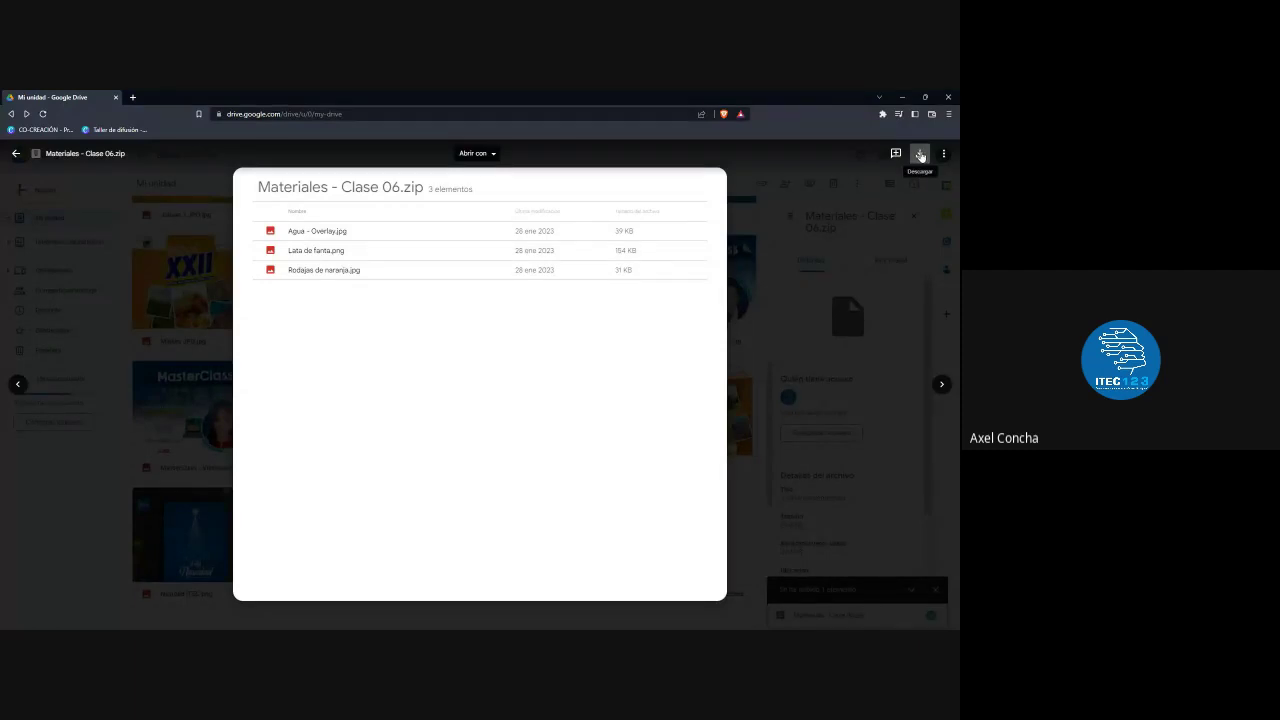
click(920, 155)
key(alt+Tab)
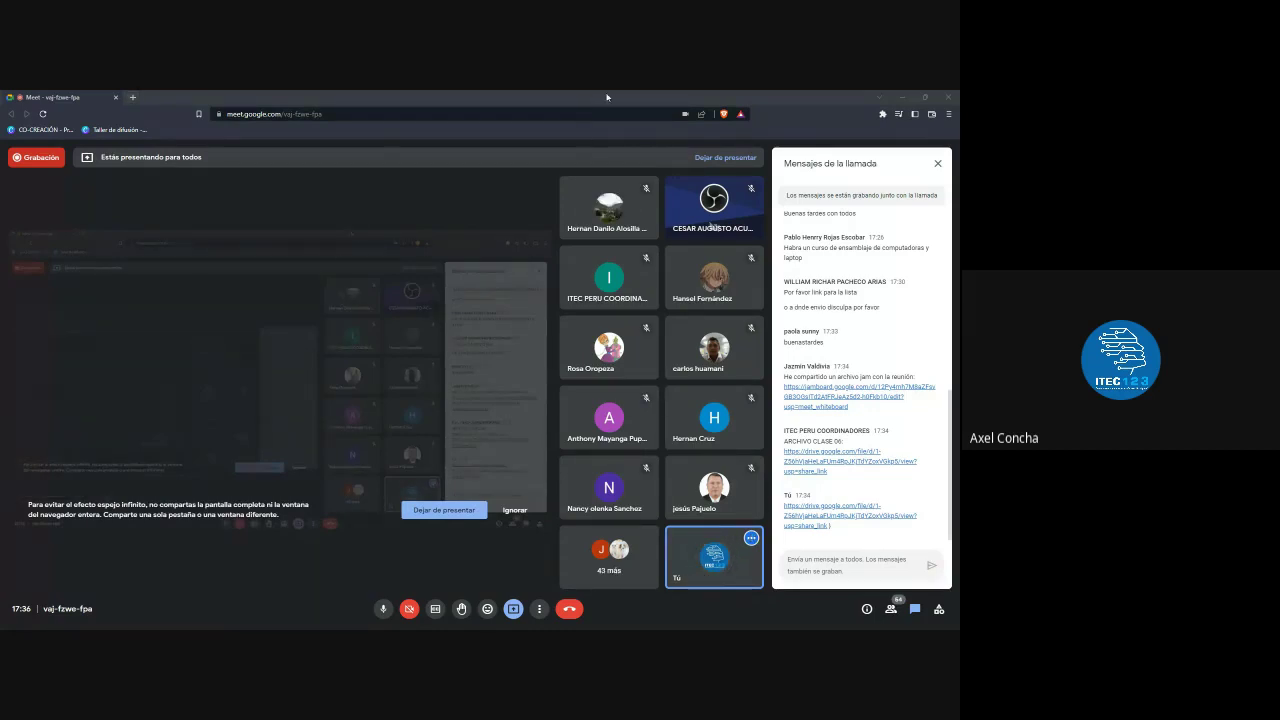
- Minimize the call window and launch Adobe Photoshop from the Windows 'photoshop' search
click(902, 97)
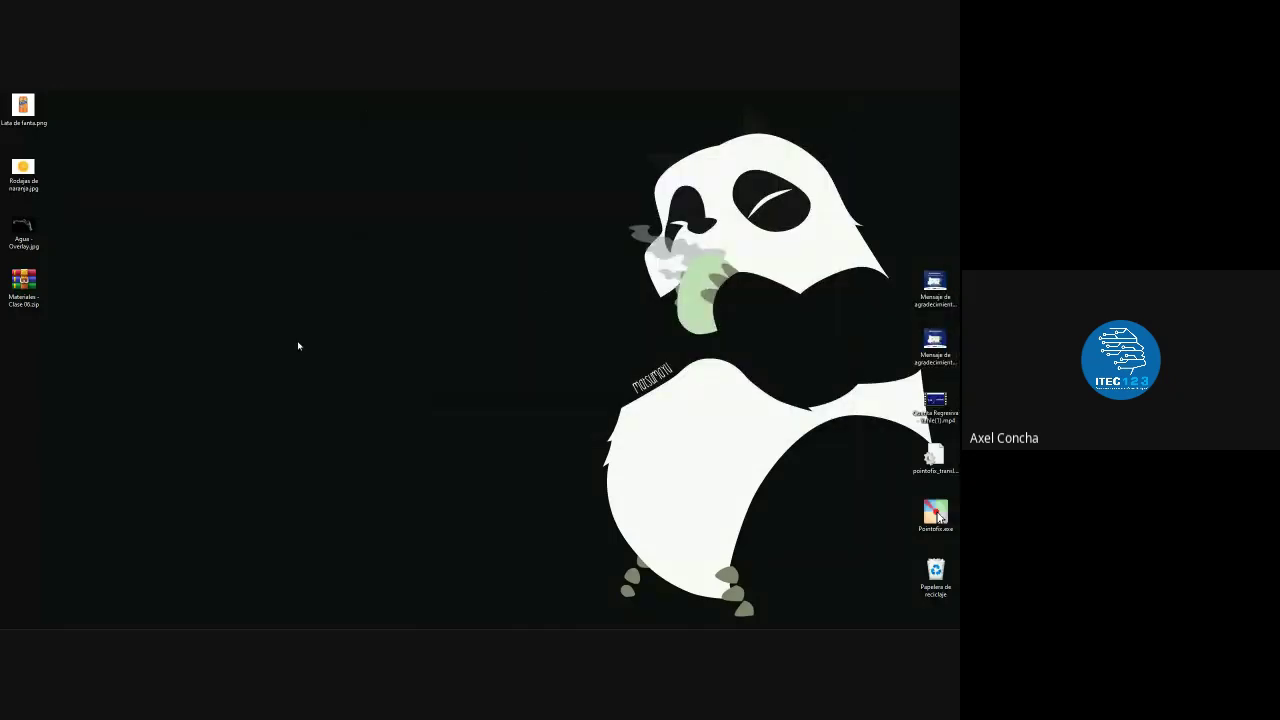
key(super)
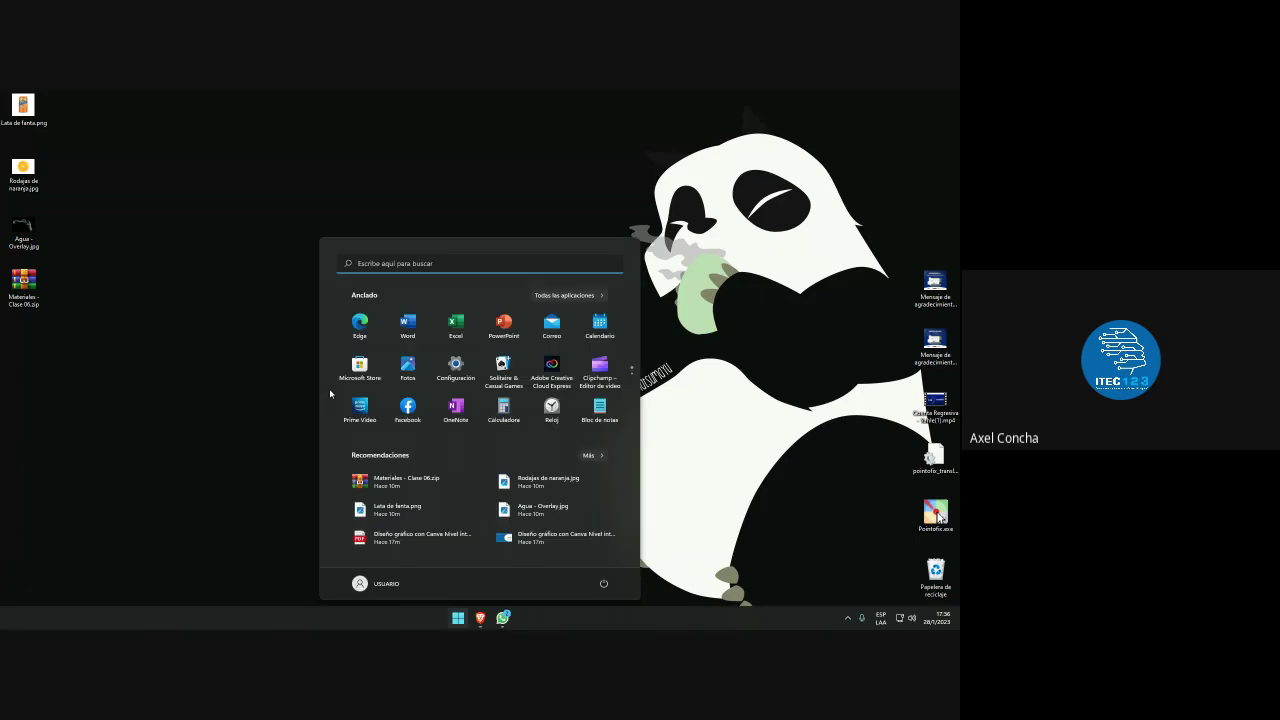
text(photoshop)
key(Return)
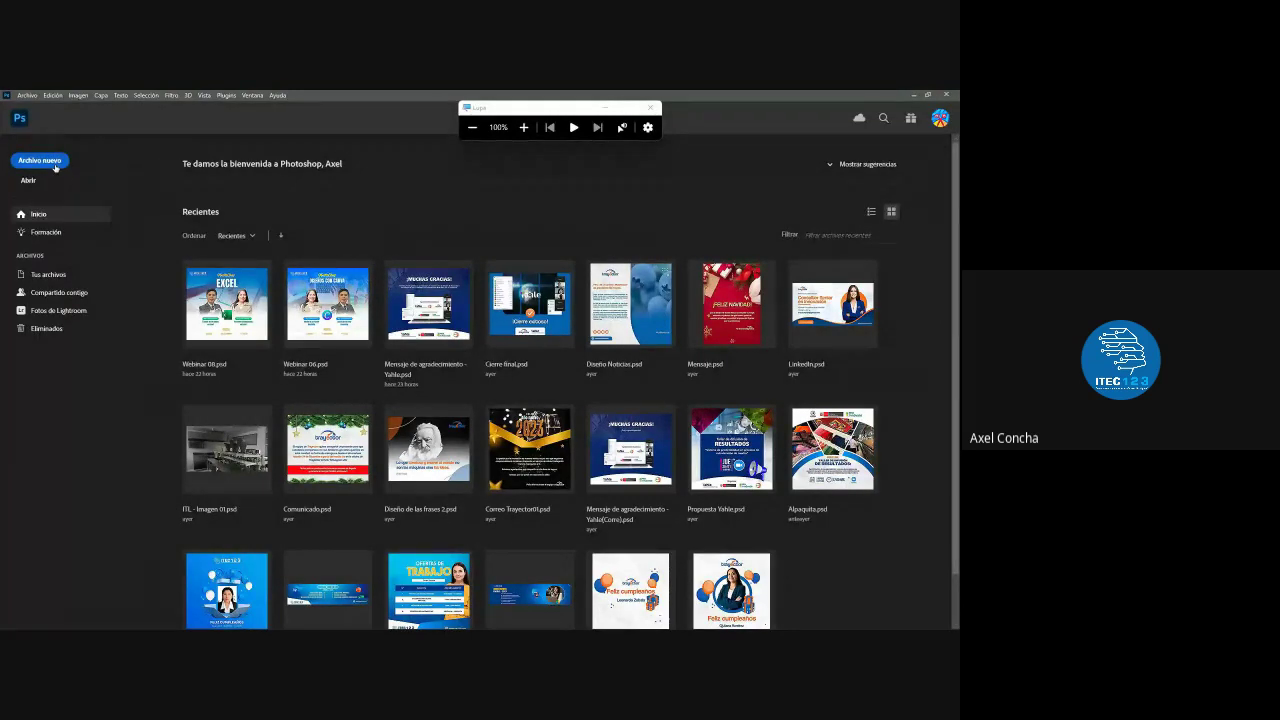
- Start a new file and move the Nuevo Documento dialog to the screen centre
click(40, 161)
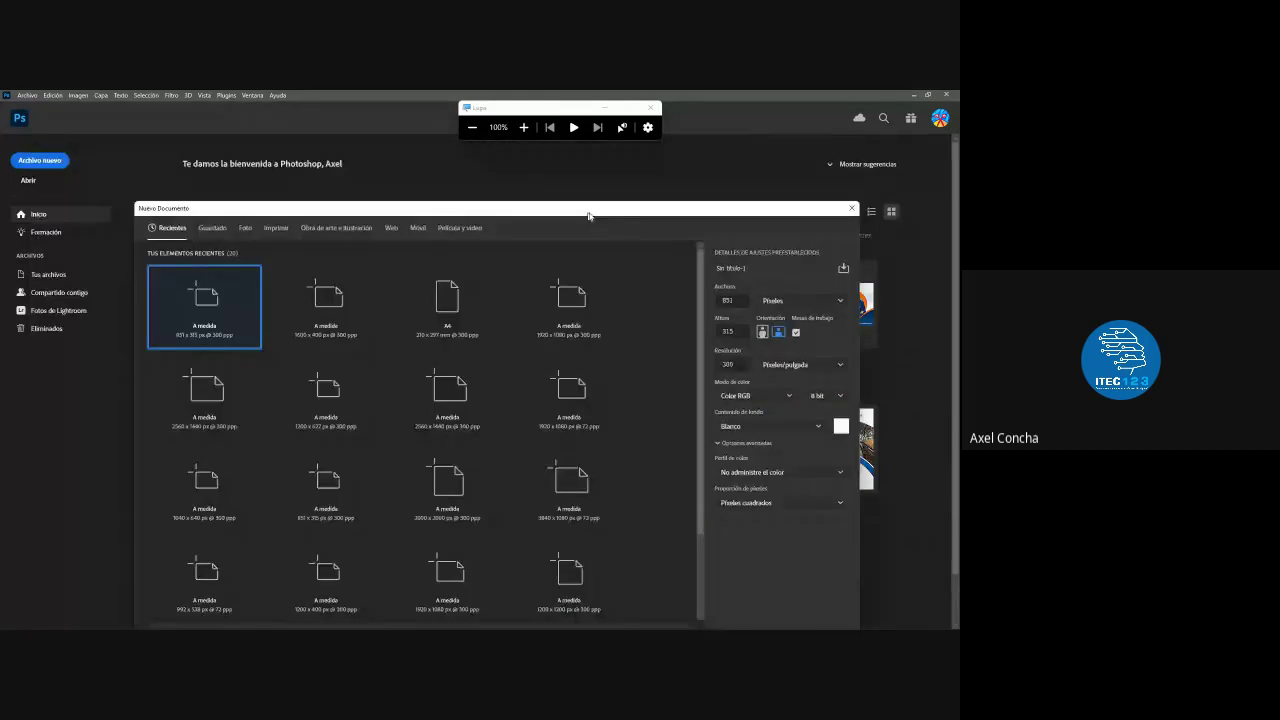
drag(484, 159, 602, 191)
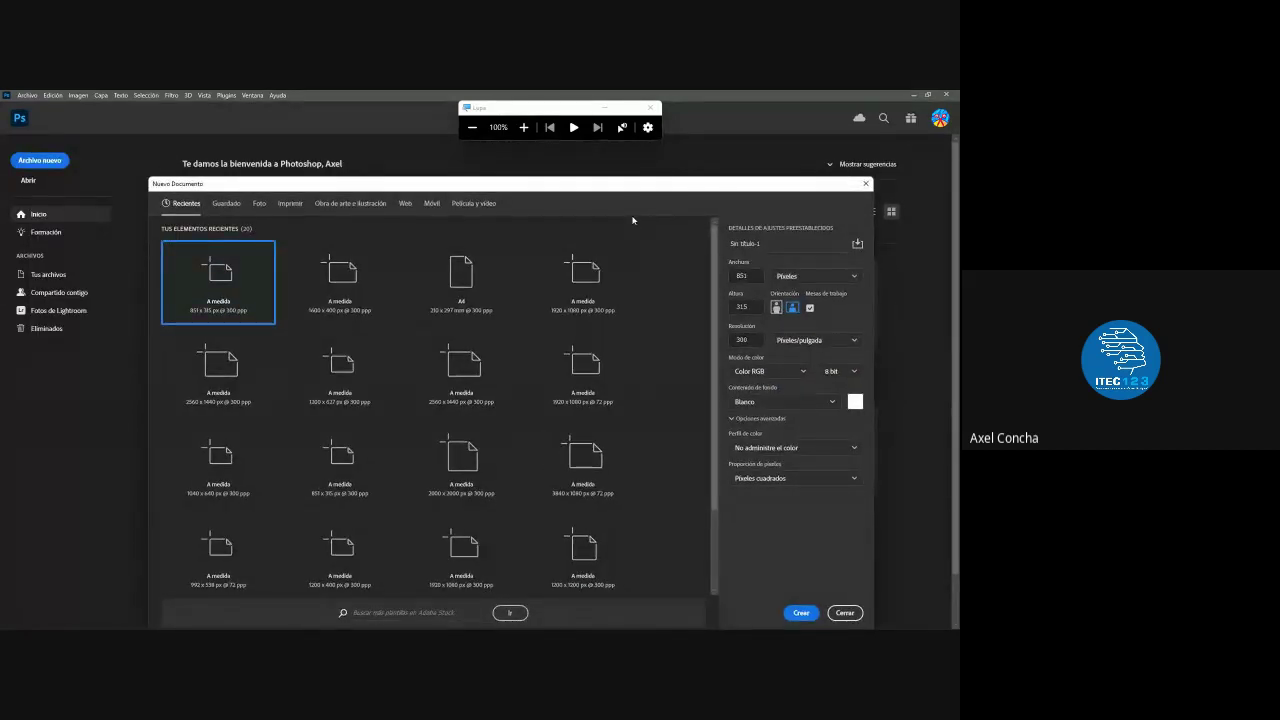
drag(546, 191, 534, 173)
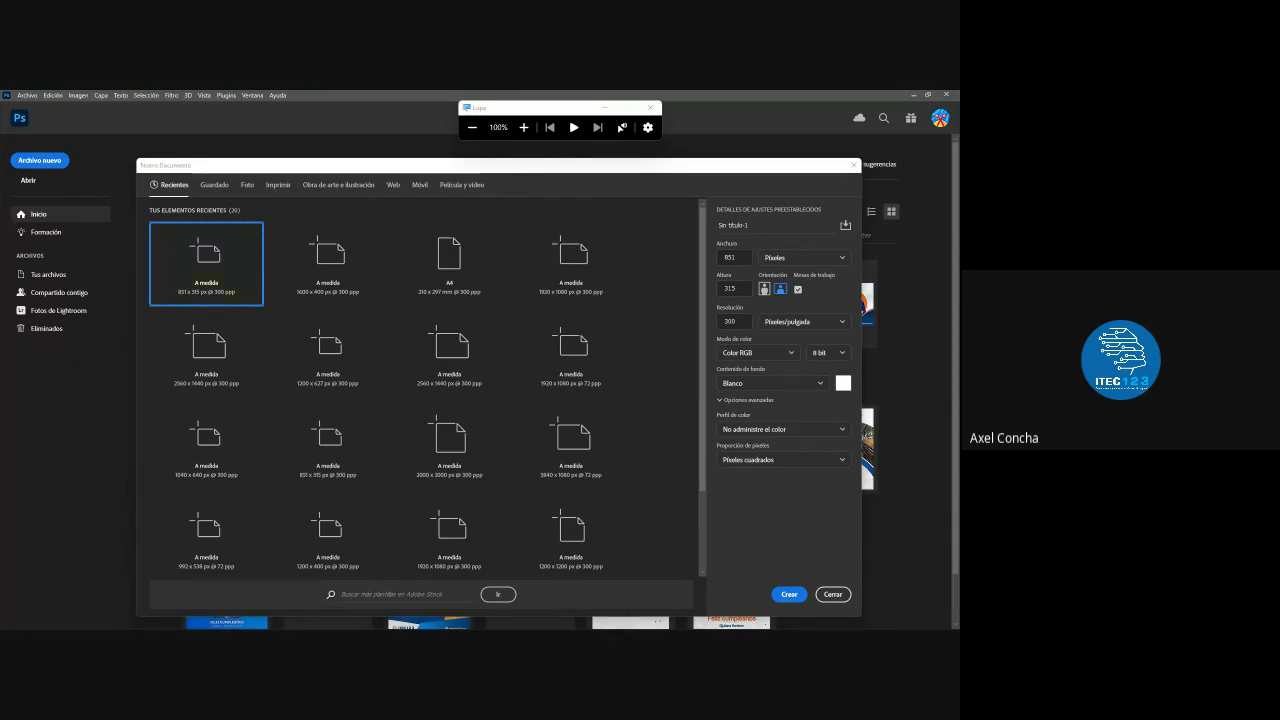
- Search Google for 'medidas pára un diseño de facebook' in a new browser window
key(alt+Tab)
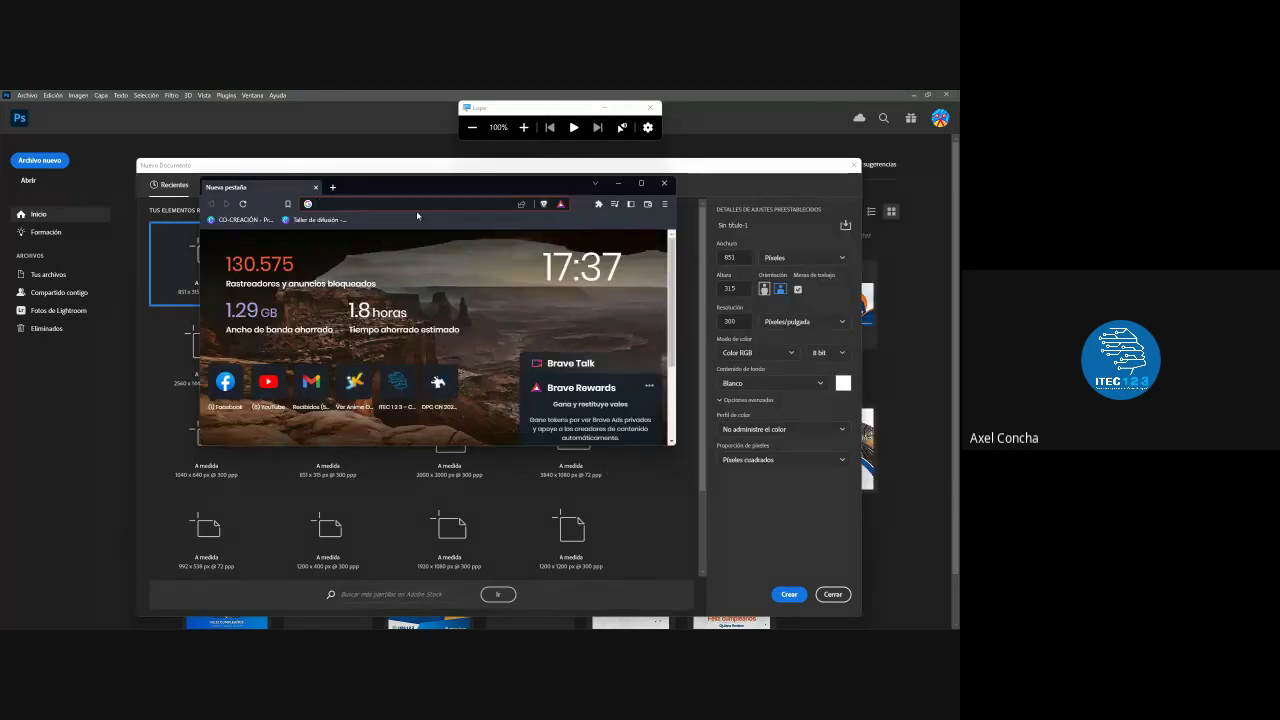
text(medidas pára)
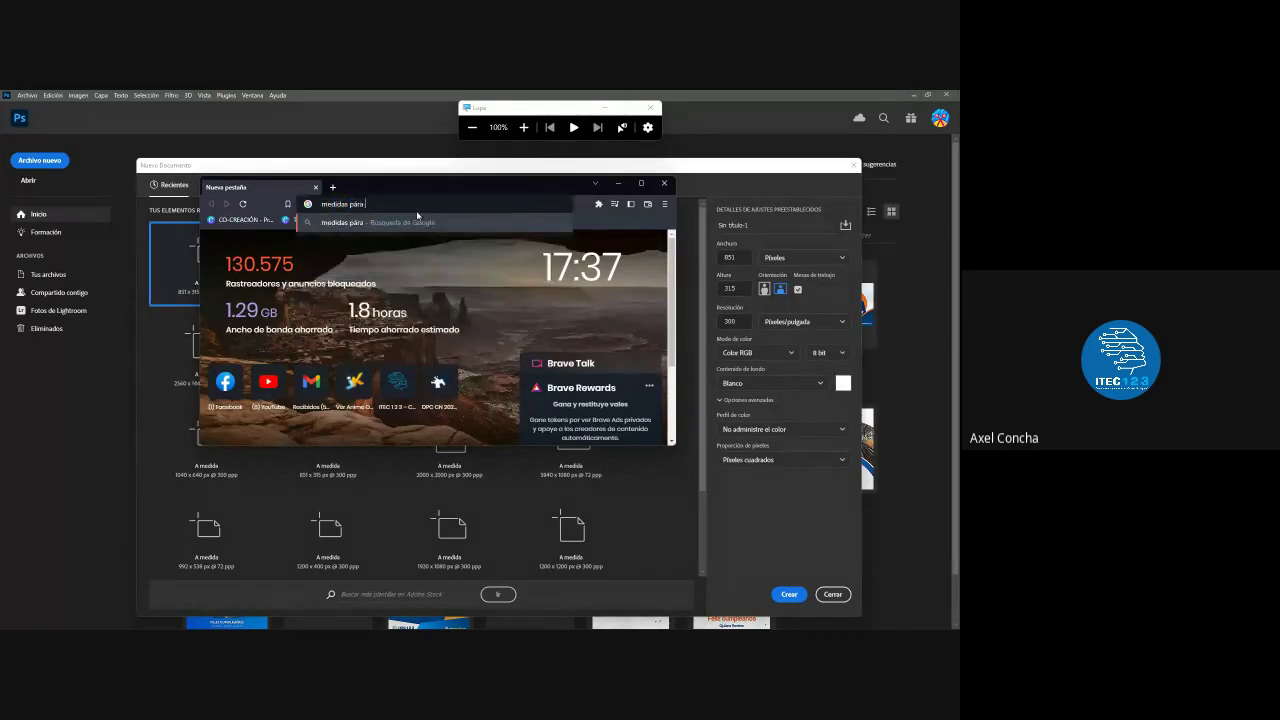
text( un di)
text(seño de facebook)
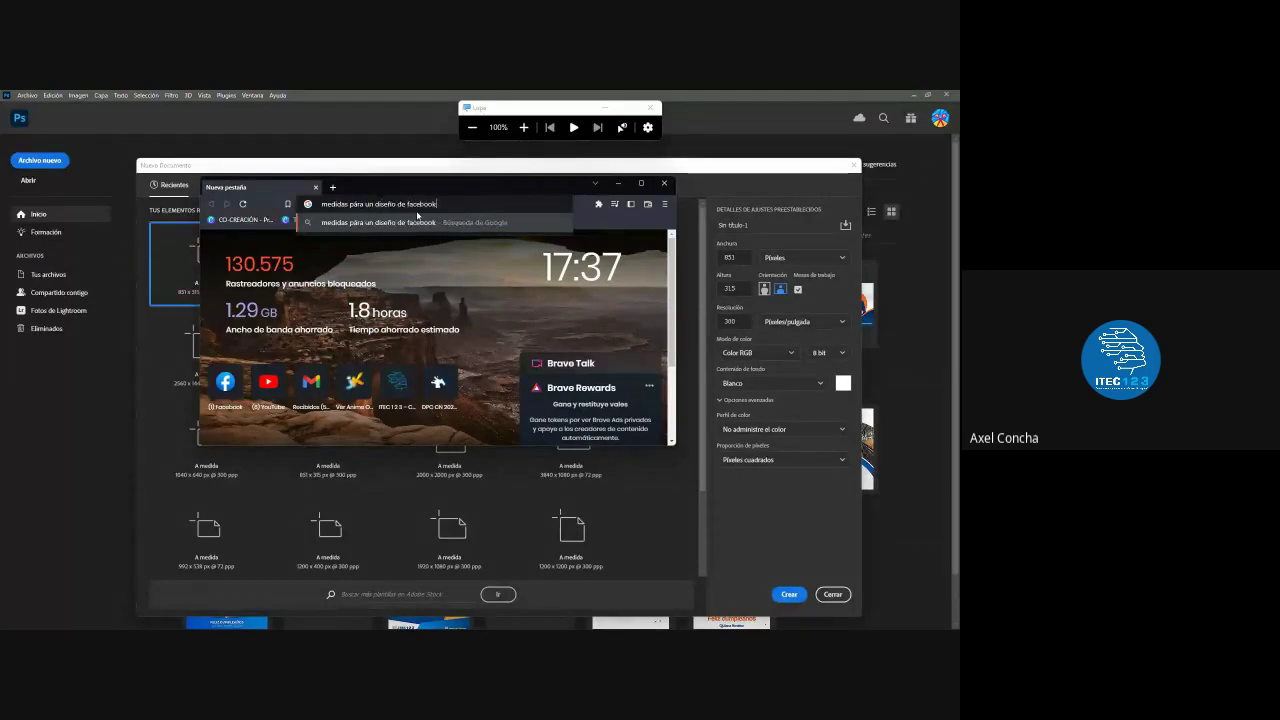
key(Return)
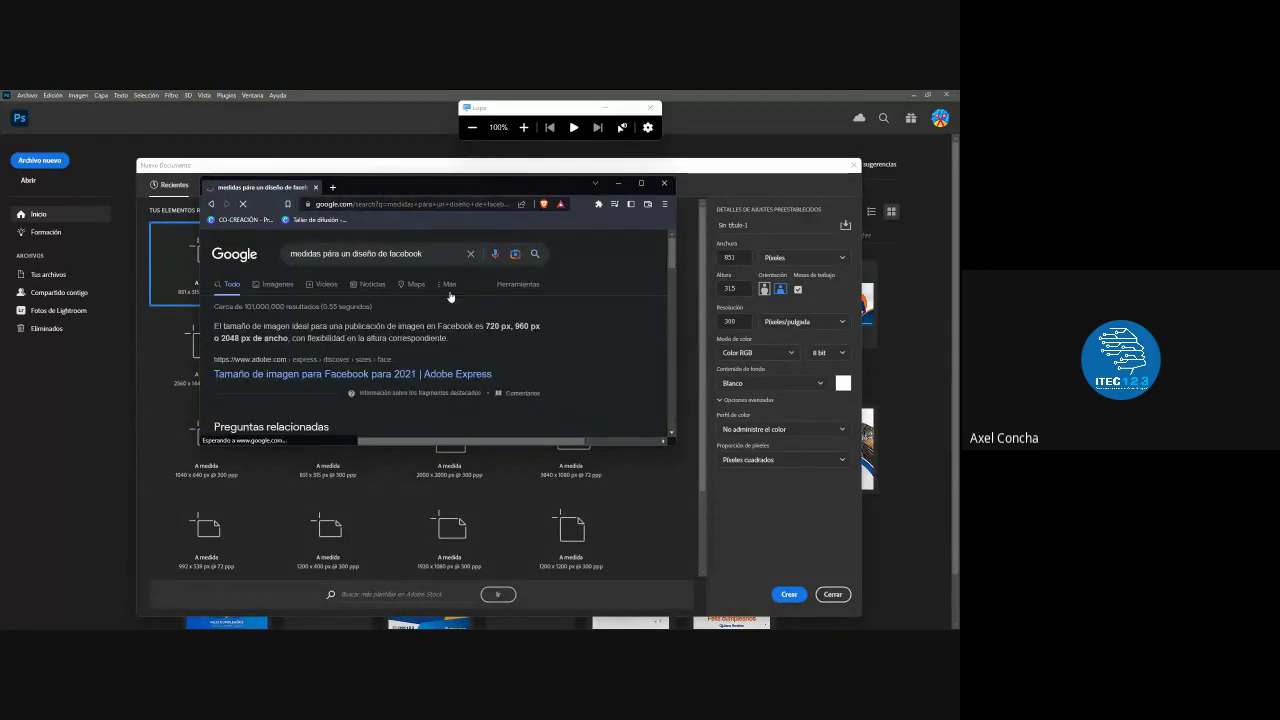
- Highlight the suggested 960 px or 2048 px widths, then view the image results
drag(486, 326, 529, 327)
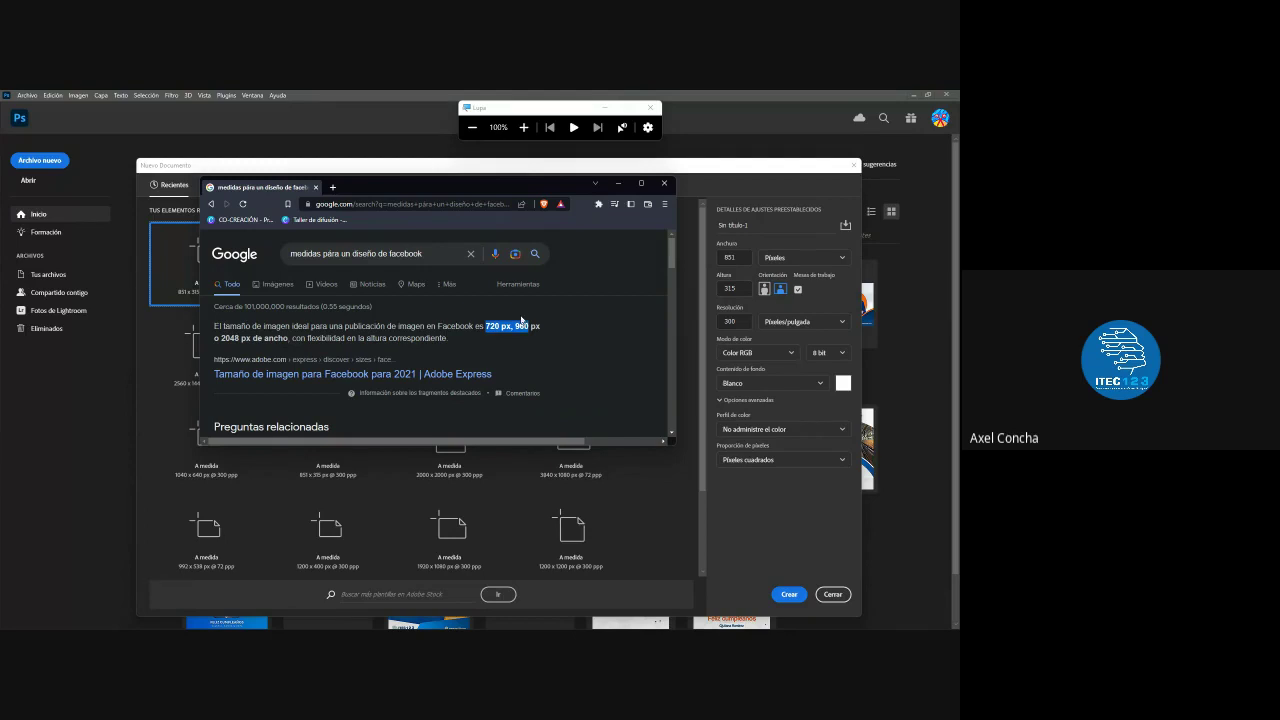
click(521, 320)
drag(516, 328, 288, 341)
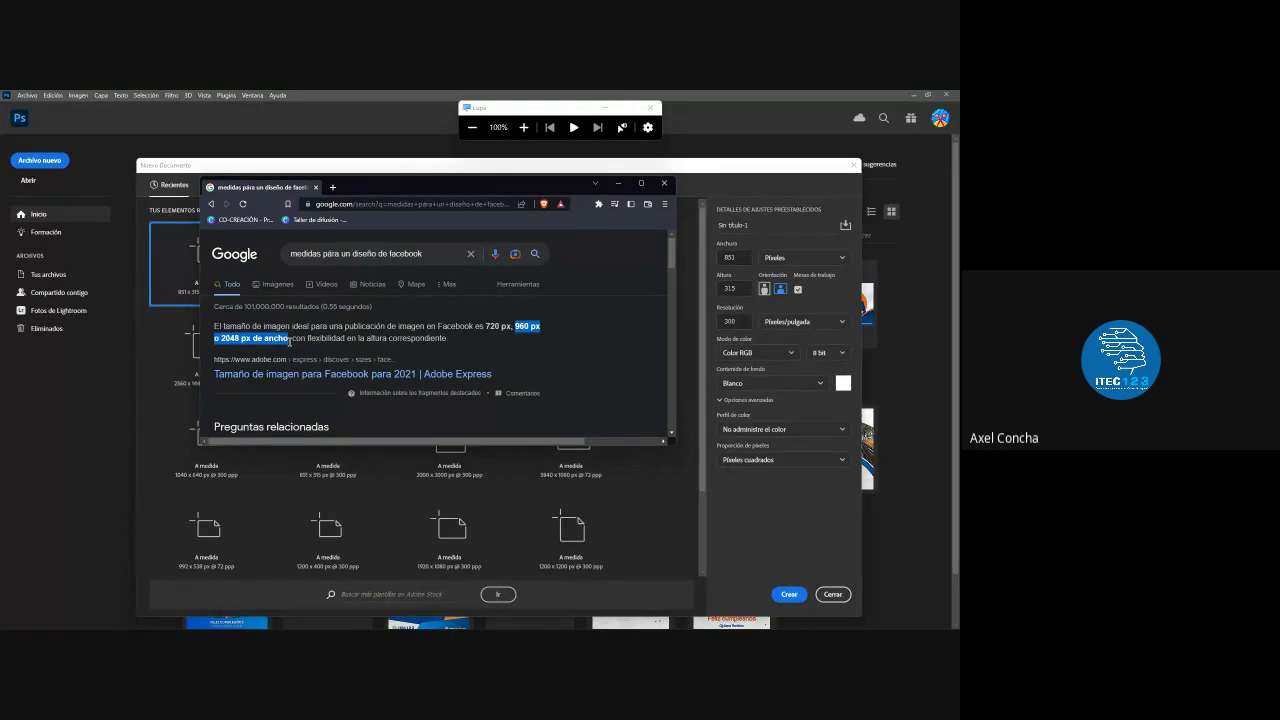
click(284, 340)
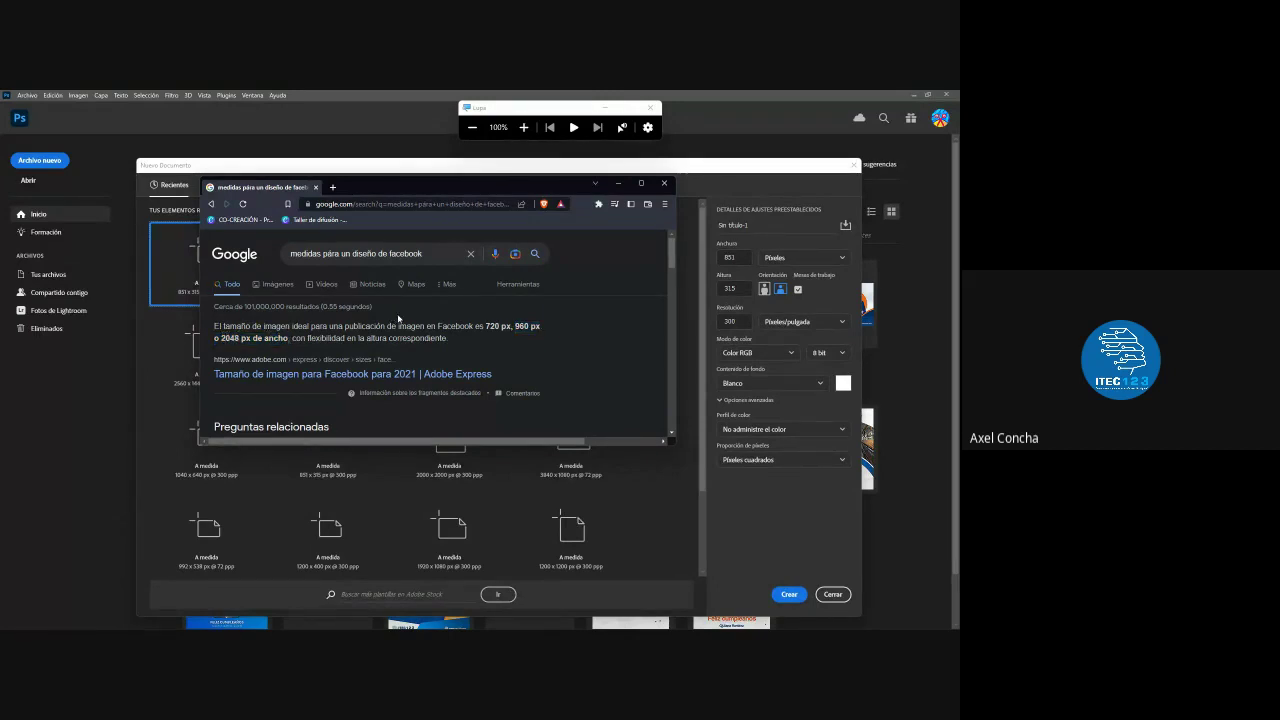
click(264, 286)
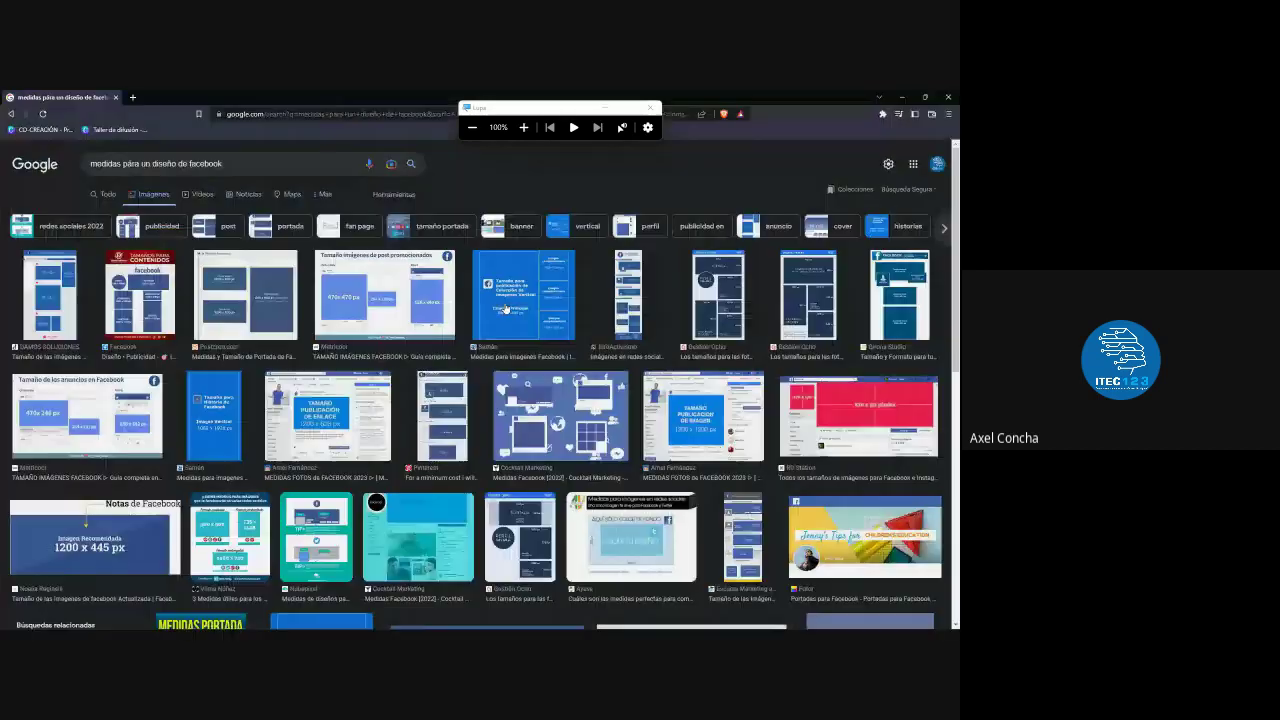
- Maximize the browser and open the DAMOS SOLUCIONES Facebook ad sizes image preview
click(641, 183)
scroll(349, 334, down, 2)
scroll(340, 315, up, 2)
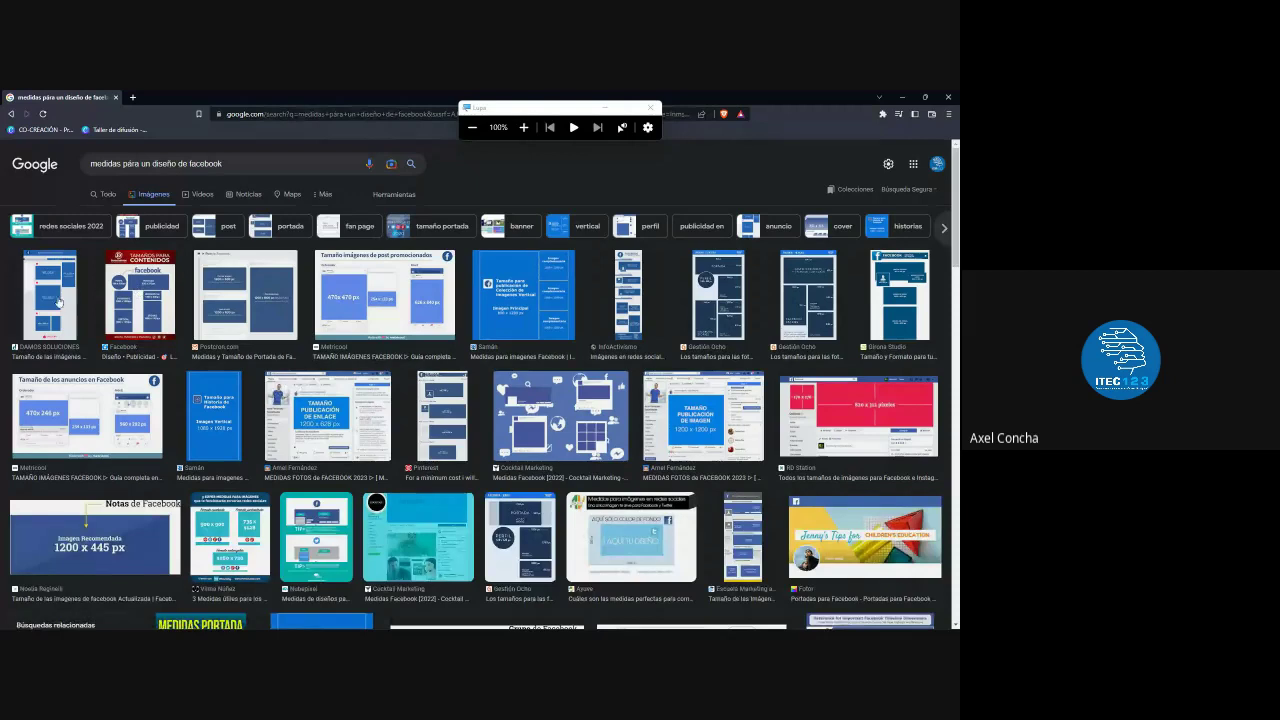
click(58, 302)
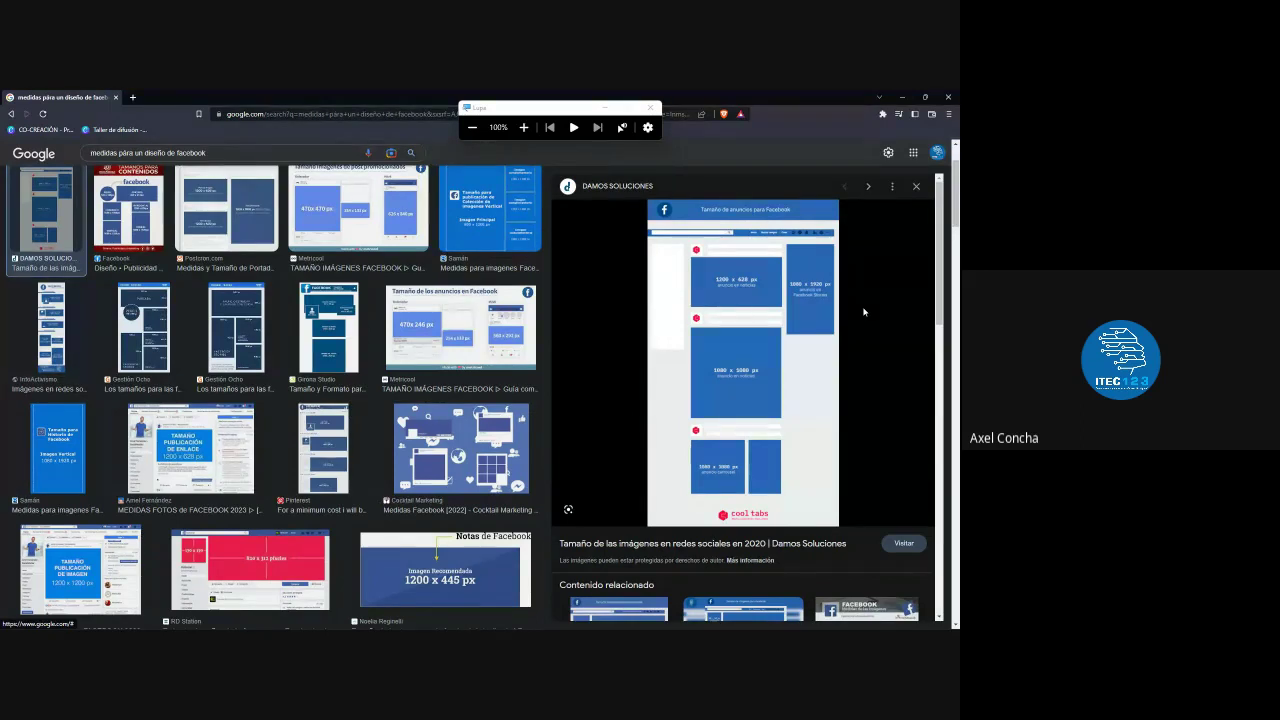
- Magnify the chart to read the 1200x628, 1080x1080 and 1080x1920 px sizes
key(super+plus)
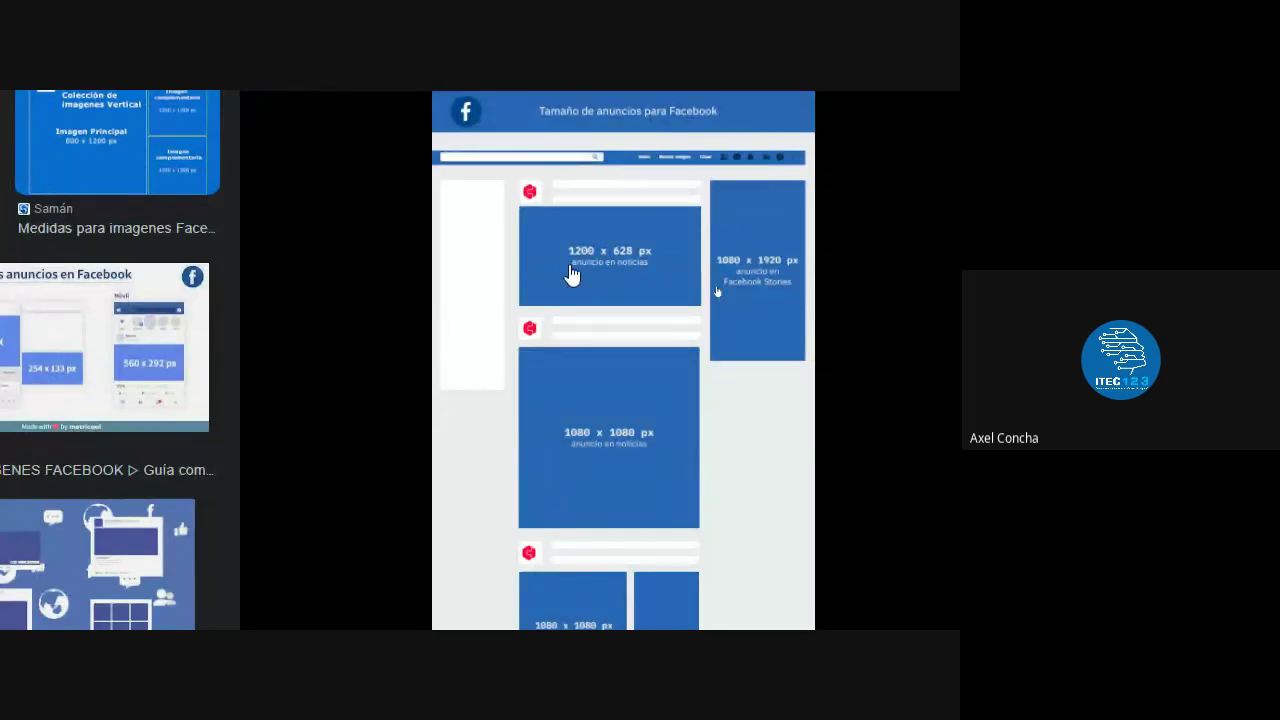
scroll(500, 560, down, 1)
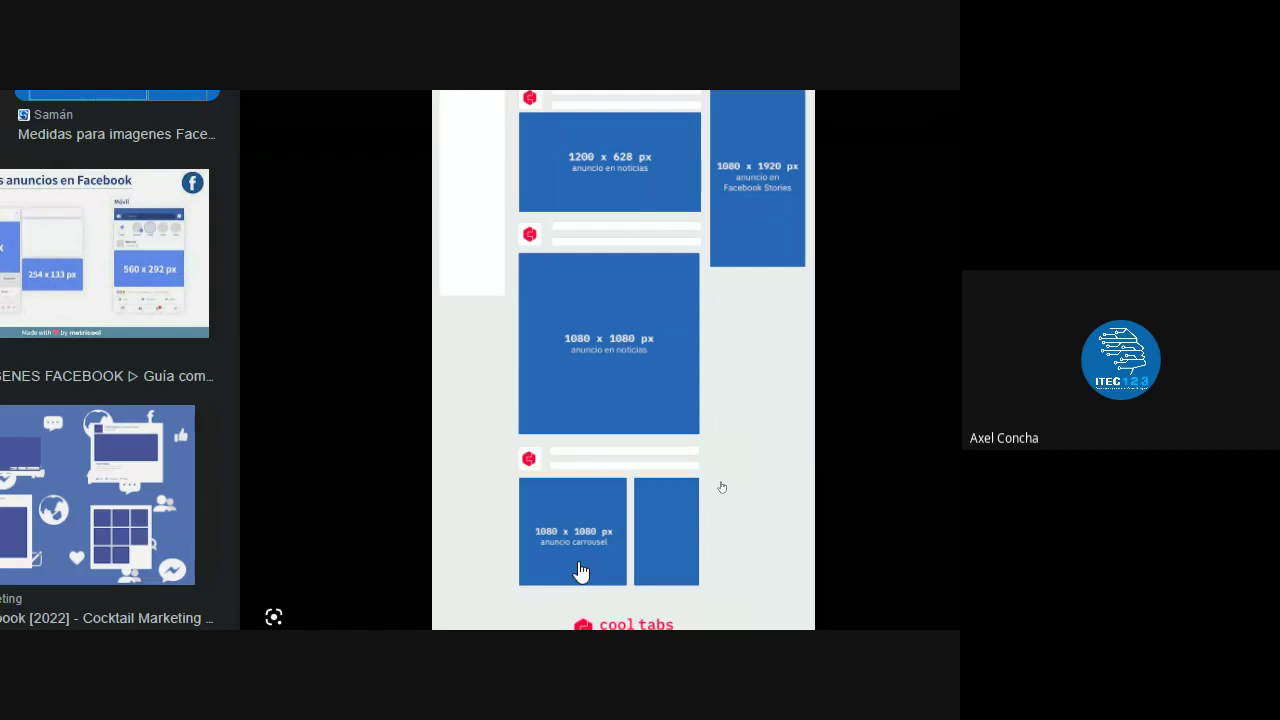
scroll(534, 266, up, 2)
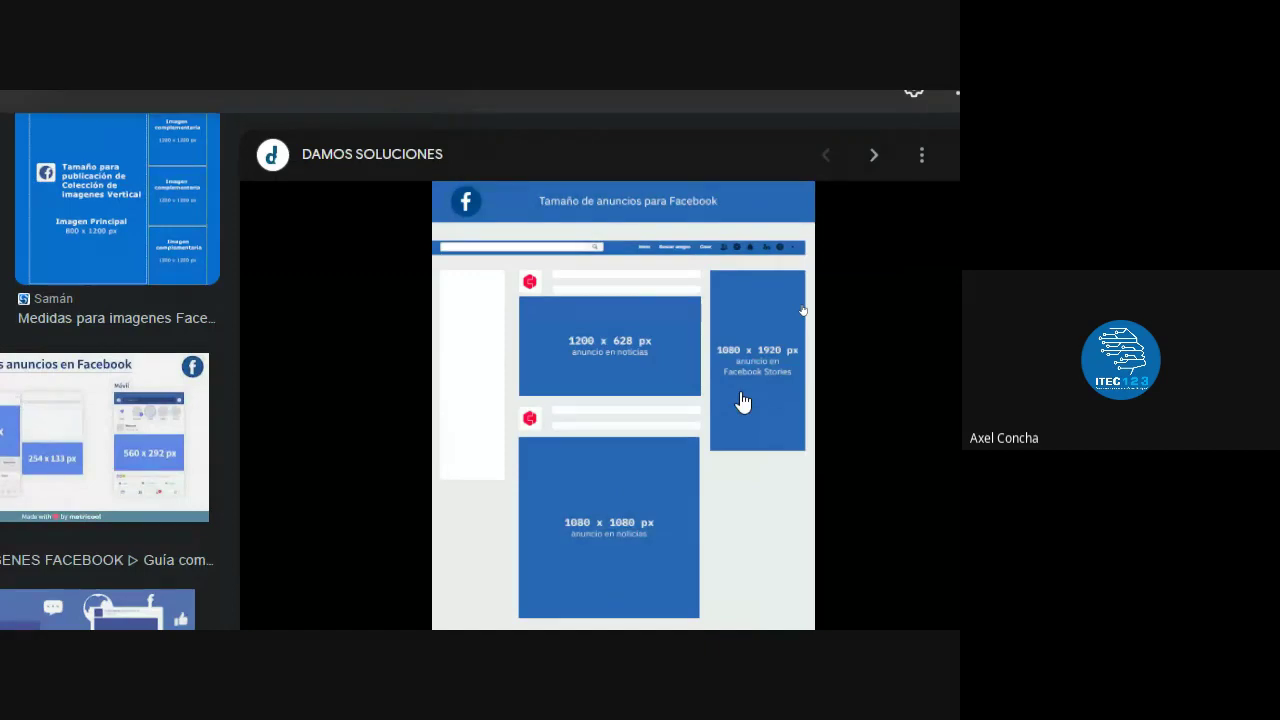
scroll(617, 600, down, 2)
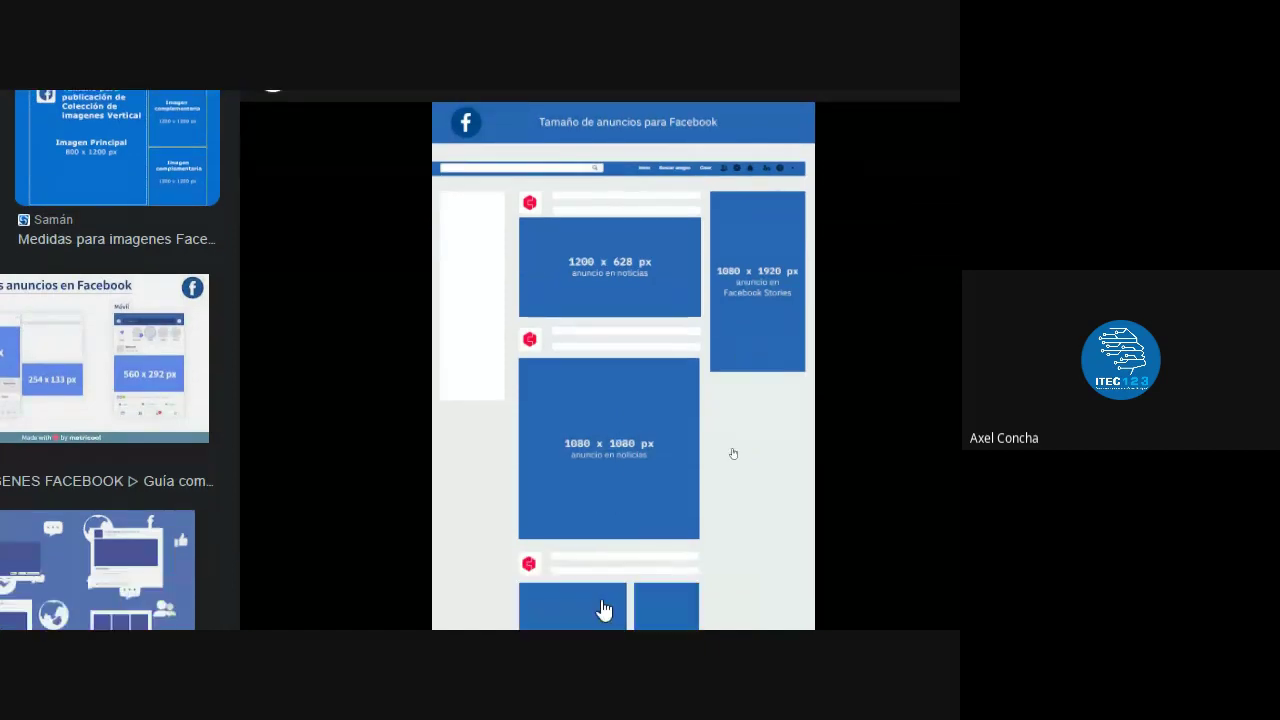
scroll(572, 240, down, 2)
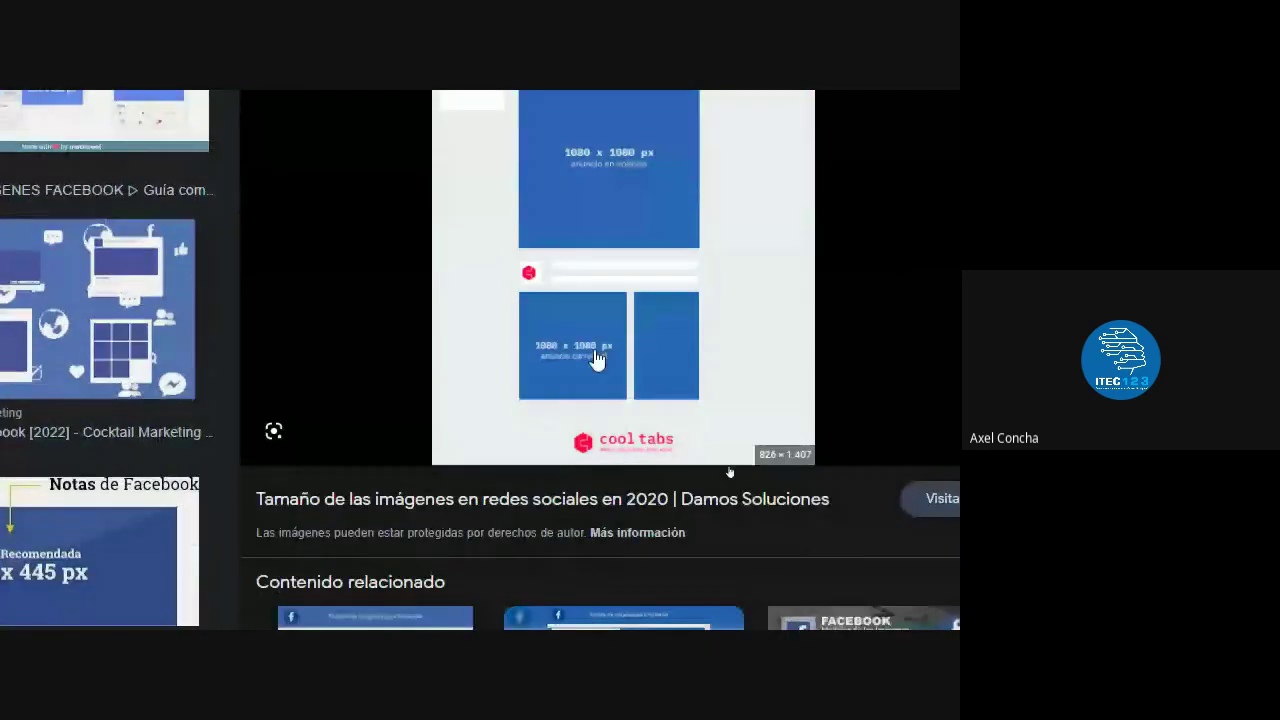
scroll(580, 138, up, 2)
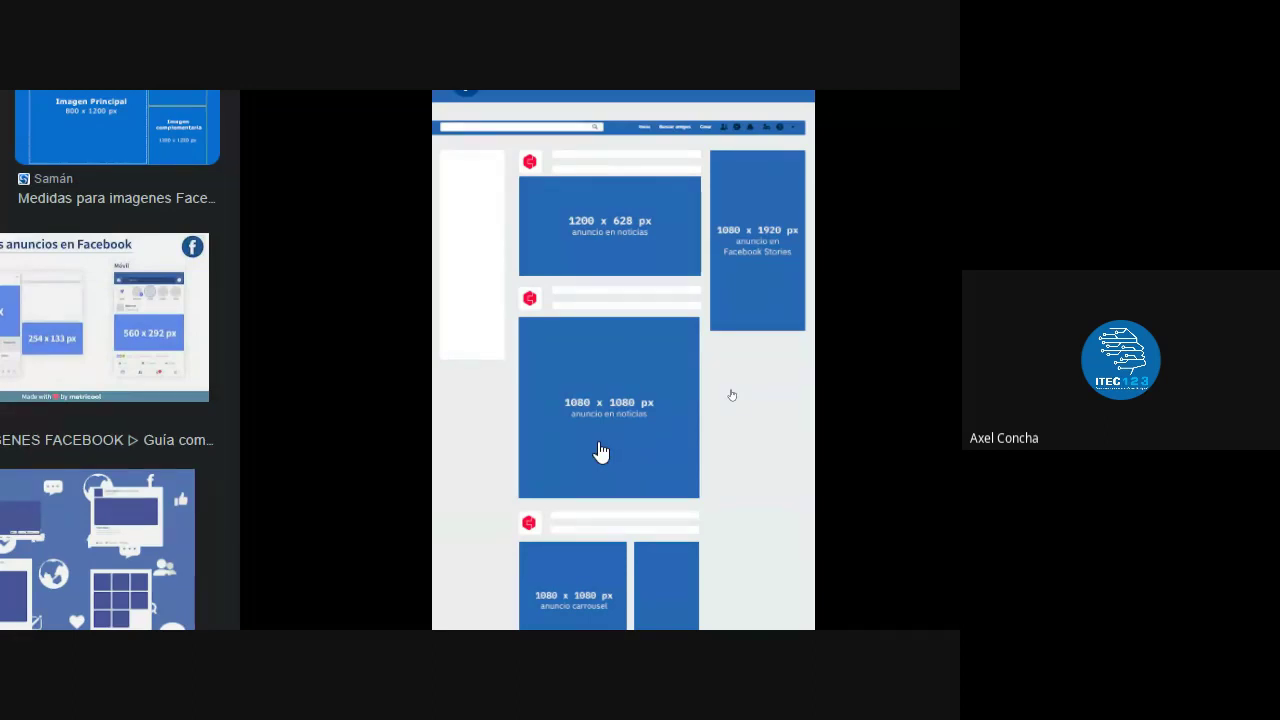
key(super+minus)
key(super+minus)
- Back in Photoshop's New Document dialog, switch to the Web presets under magnification
key(alt+Tab)
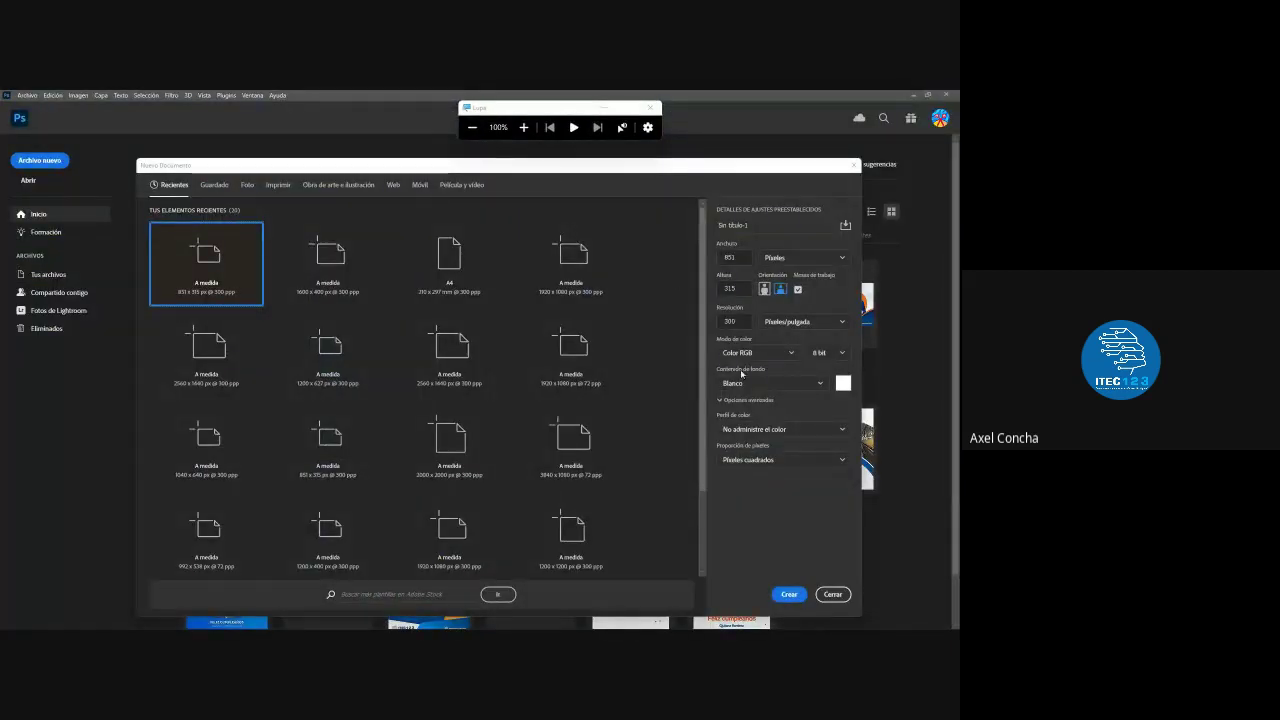
key(super+plus)
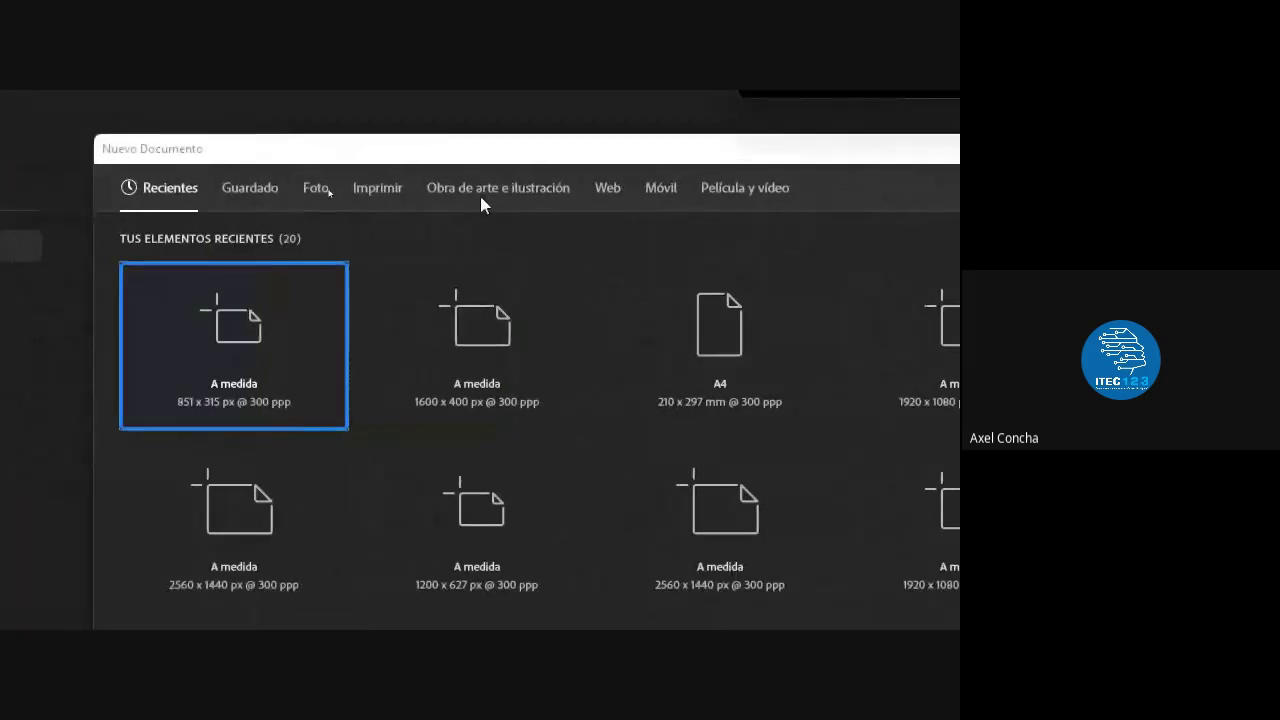
click(548, 180)
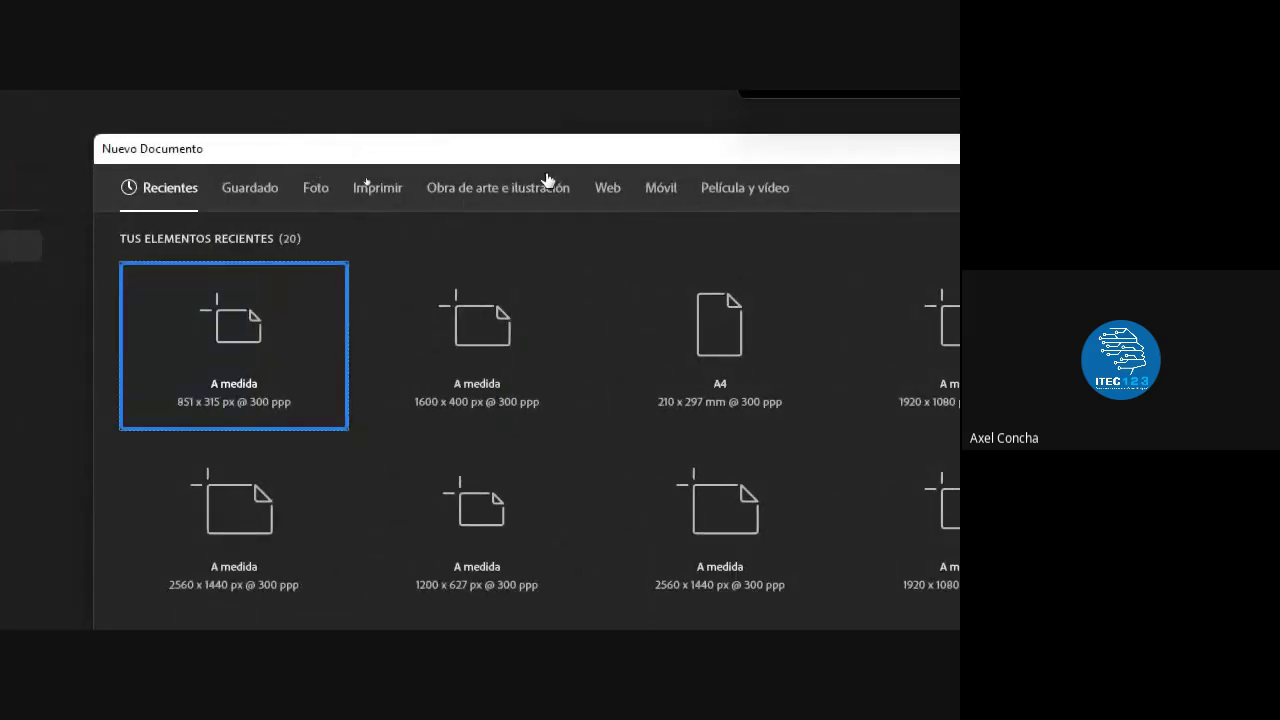
click(594, 188)
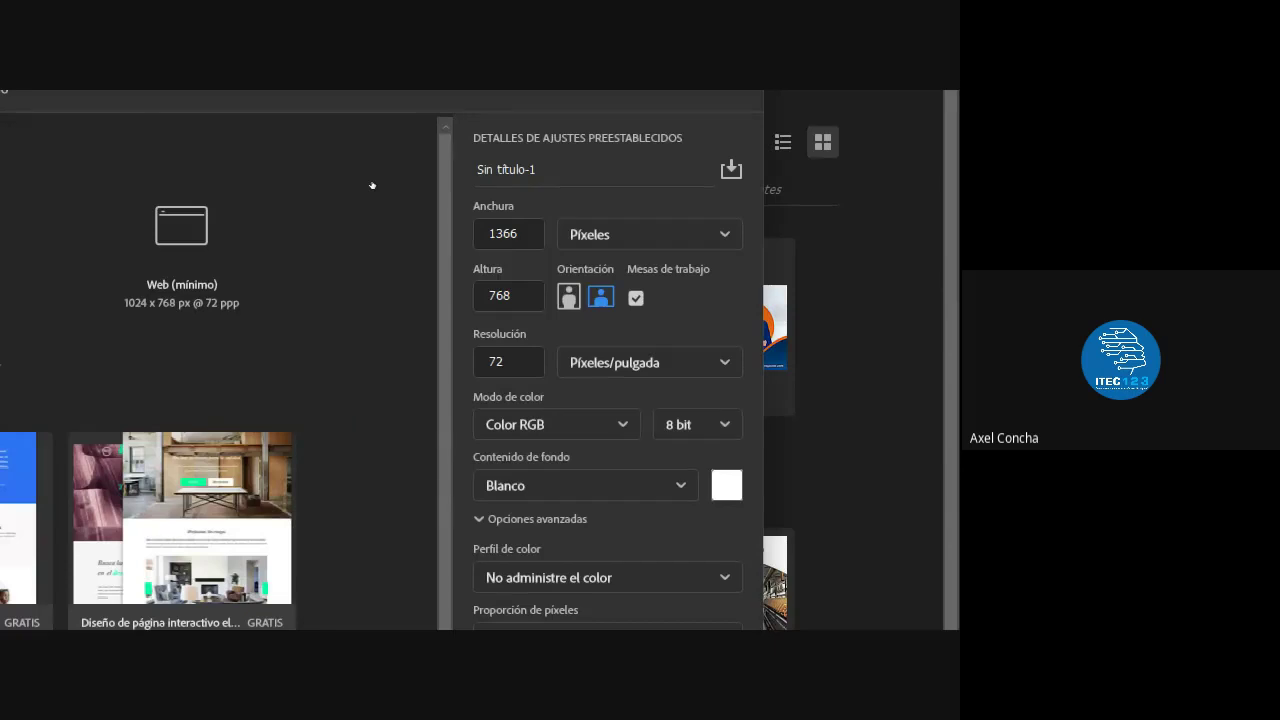
key(super+minus)
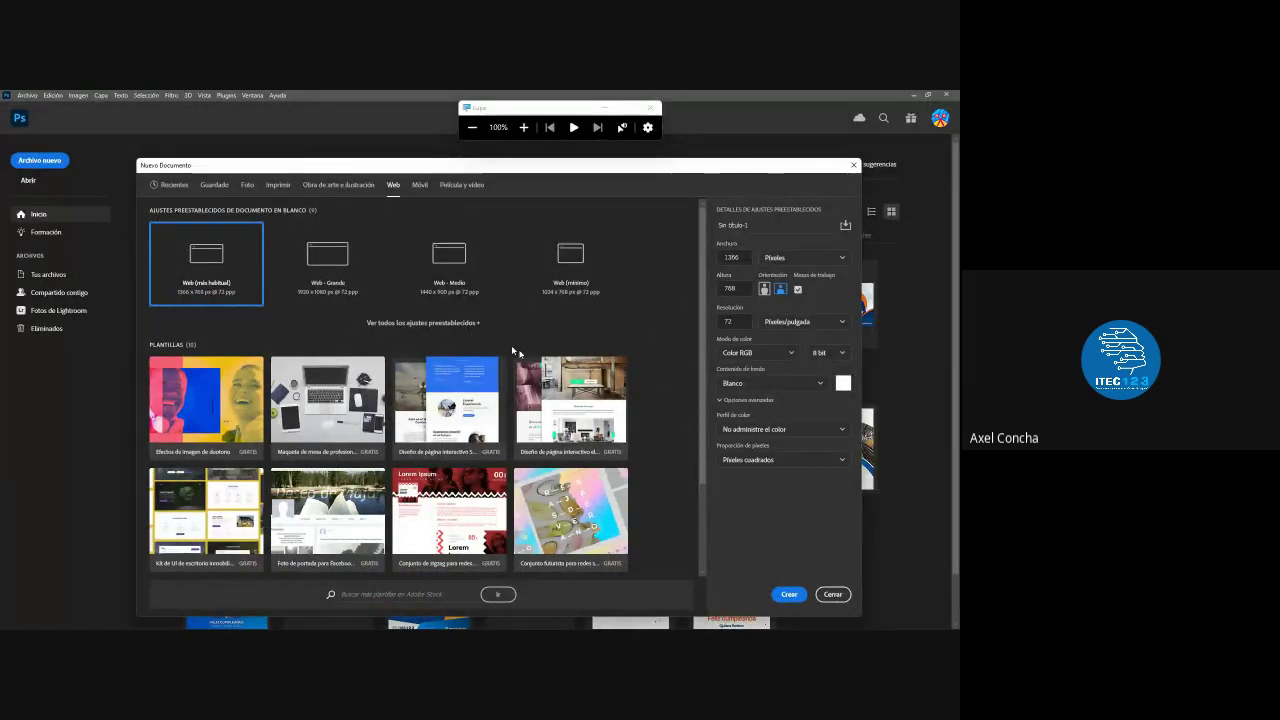
key(super+plus)
key(super+plus)
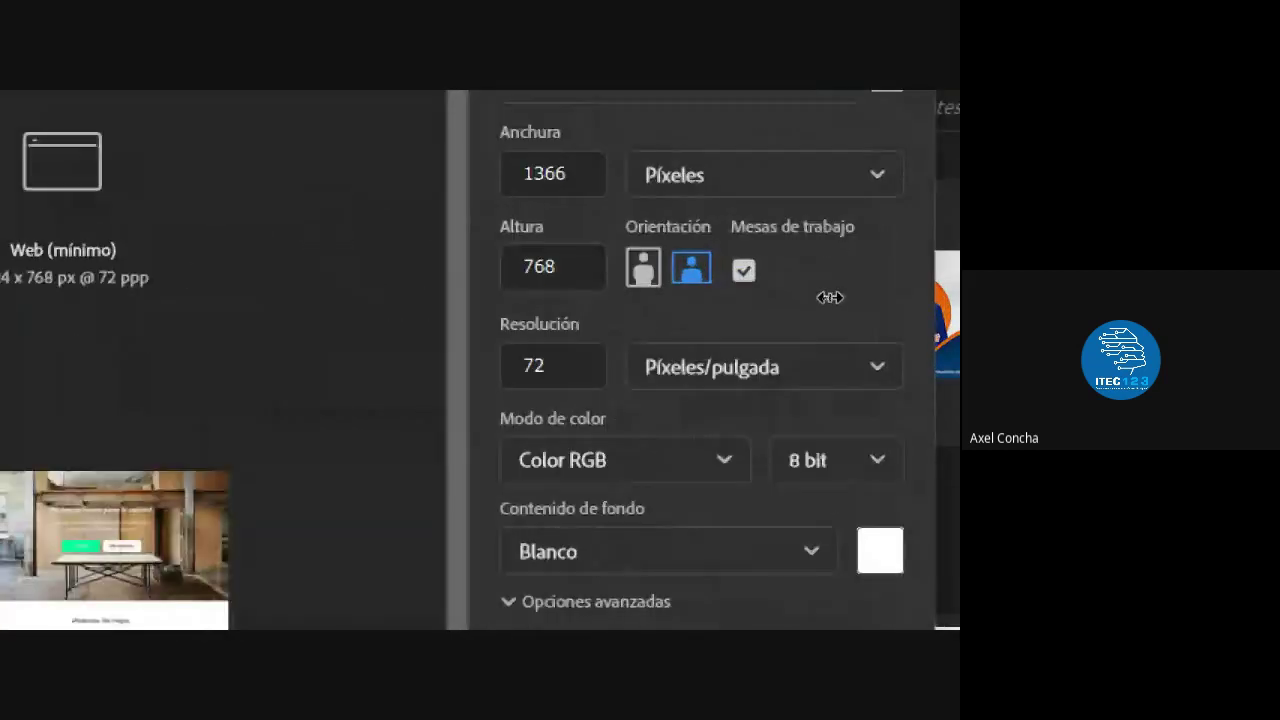
- Enter width and height of 1082 px and a resolution of 300 px/in
drag(570, 258, 480, 255)
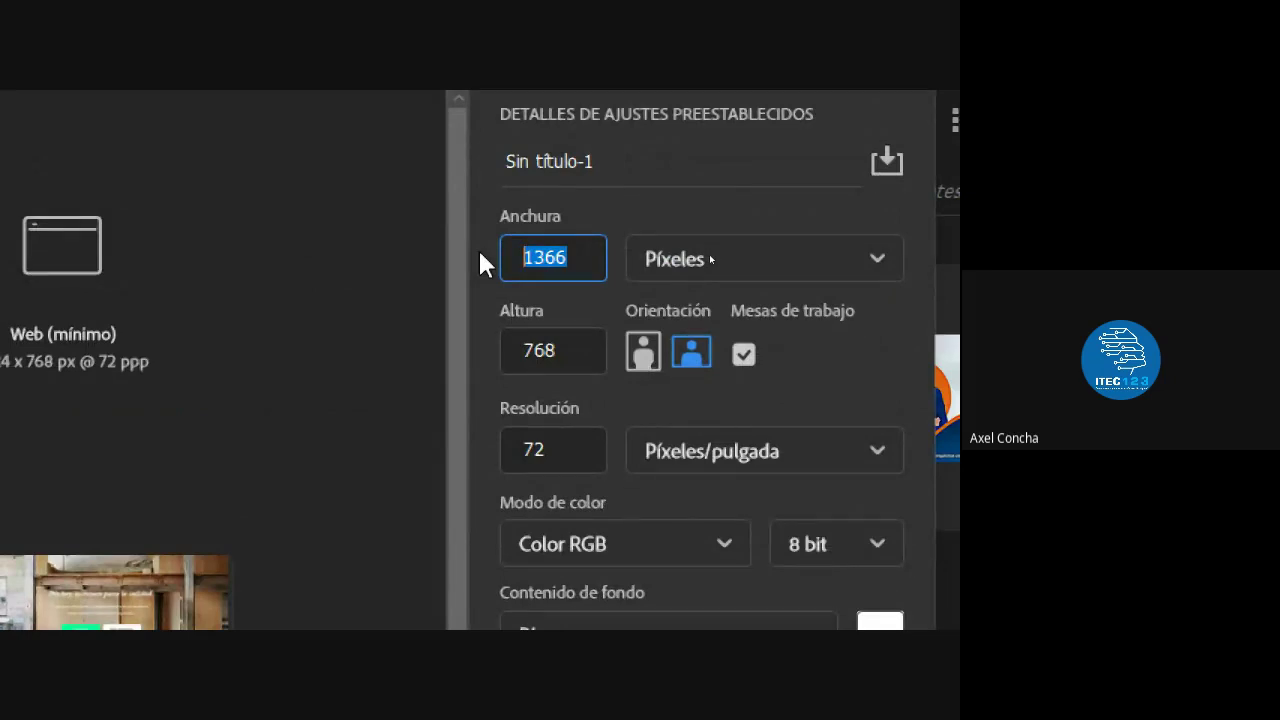
text(1082)
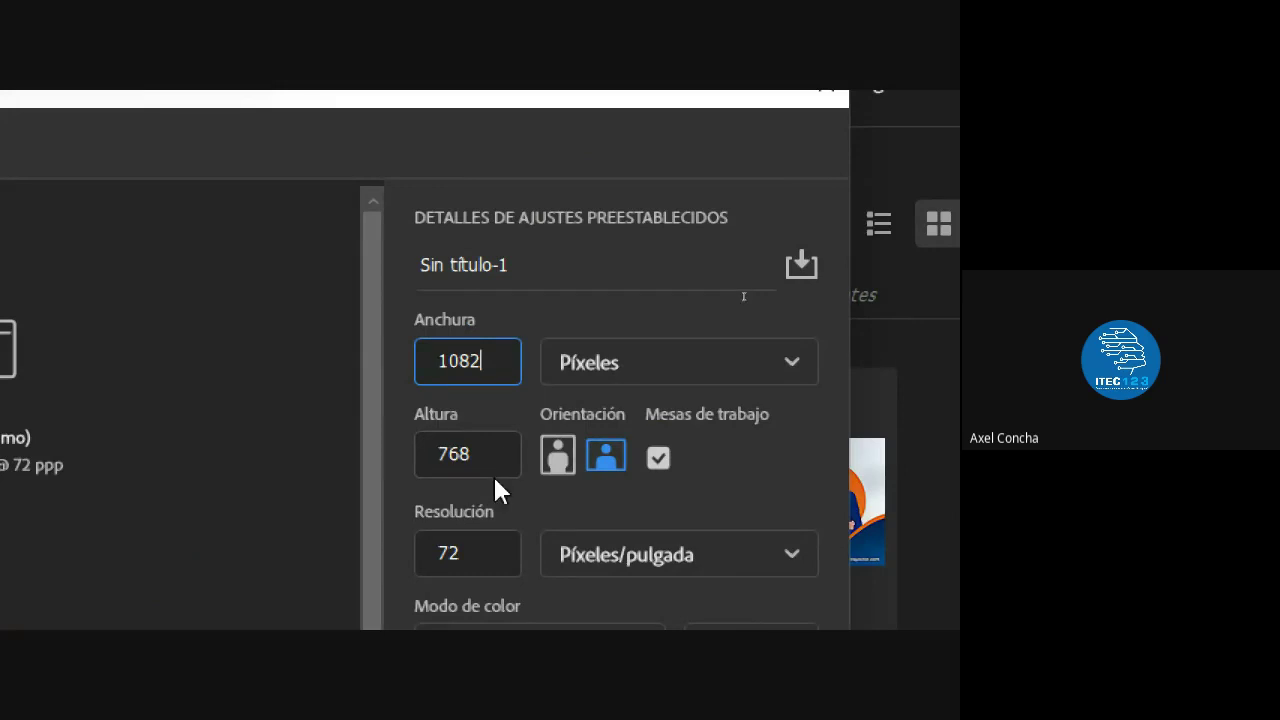
key(Tab)
text(18)
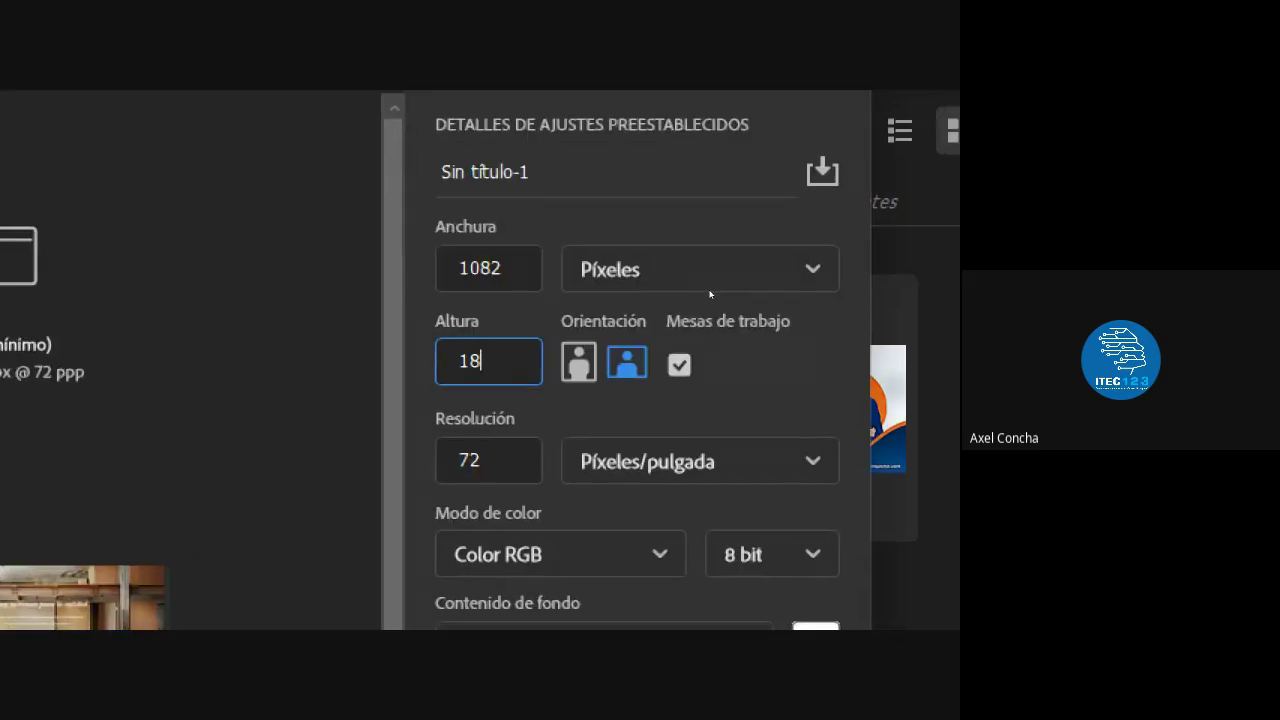
key(BackSpace)
text(0)
text(82)
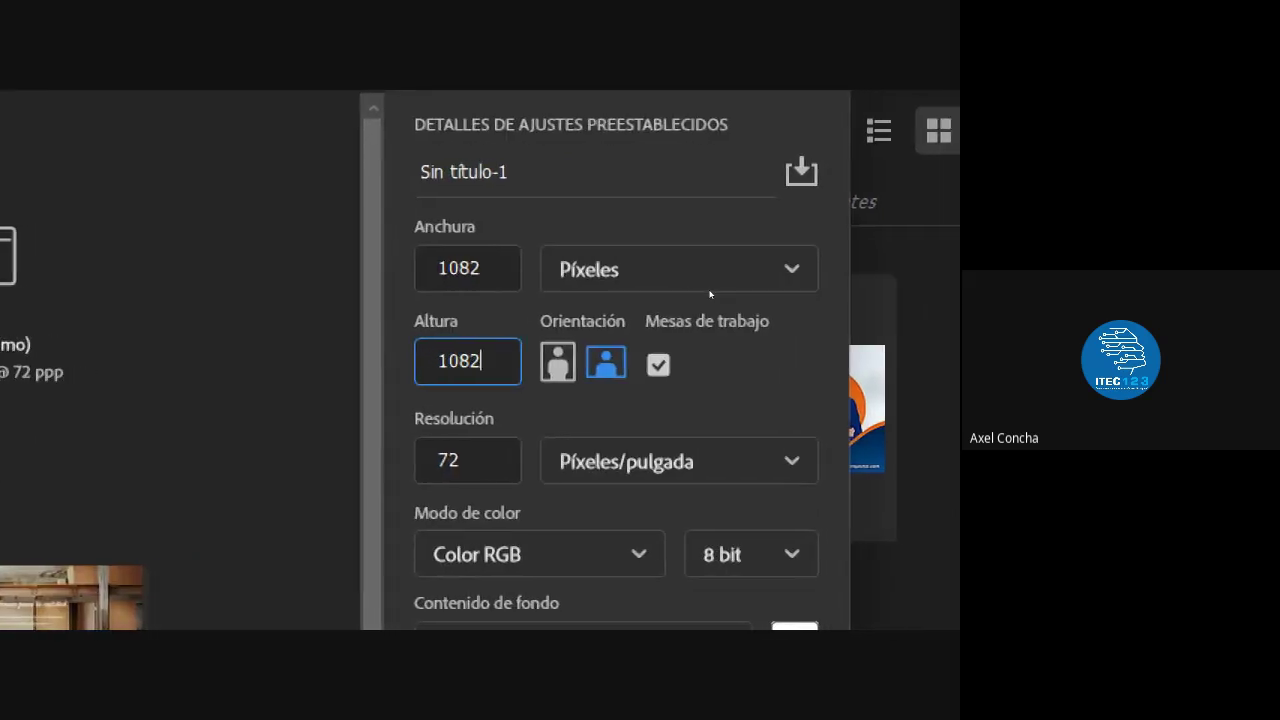
click(389, 443)
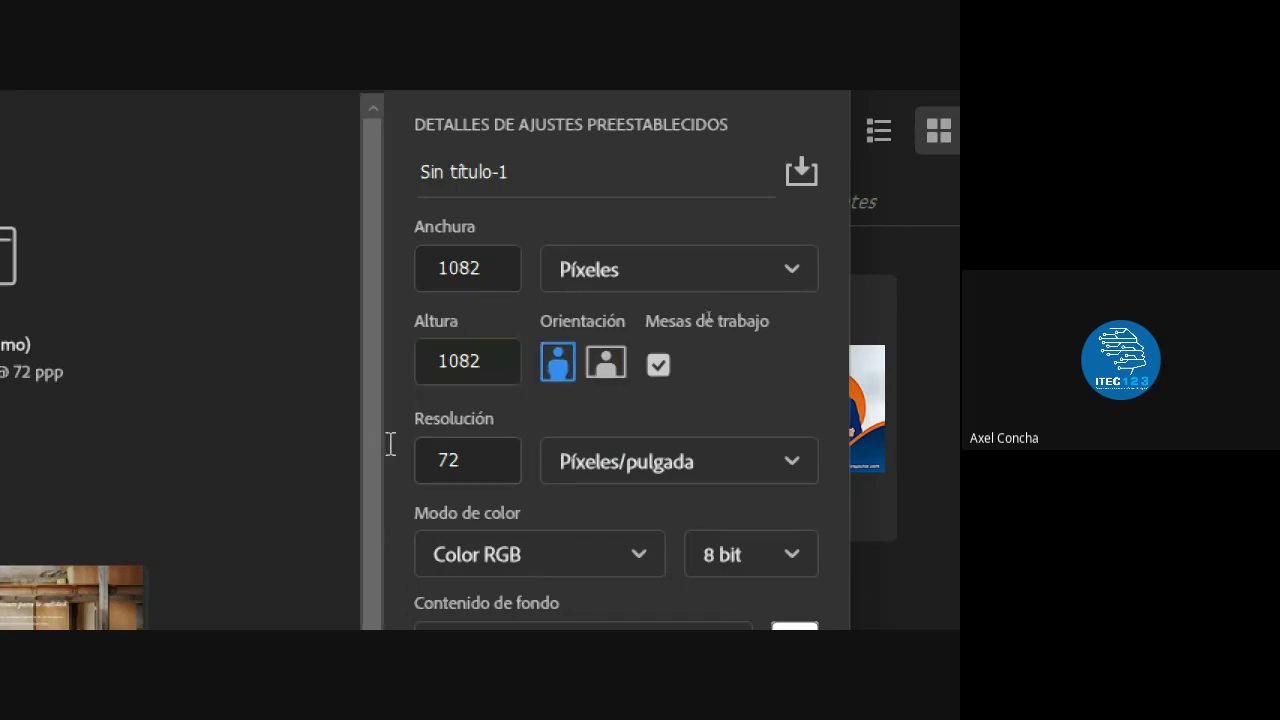
double_click(437, 455)
text(3)
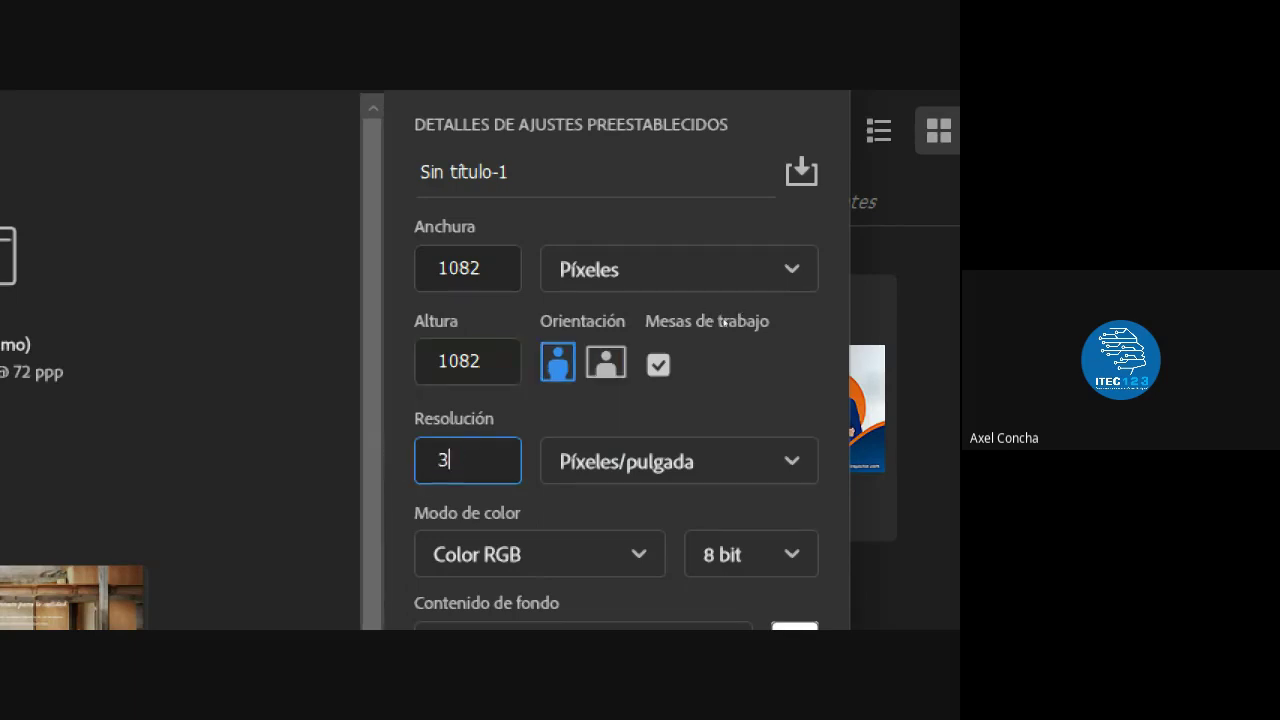
text(00)
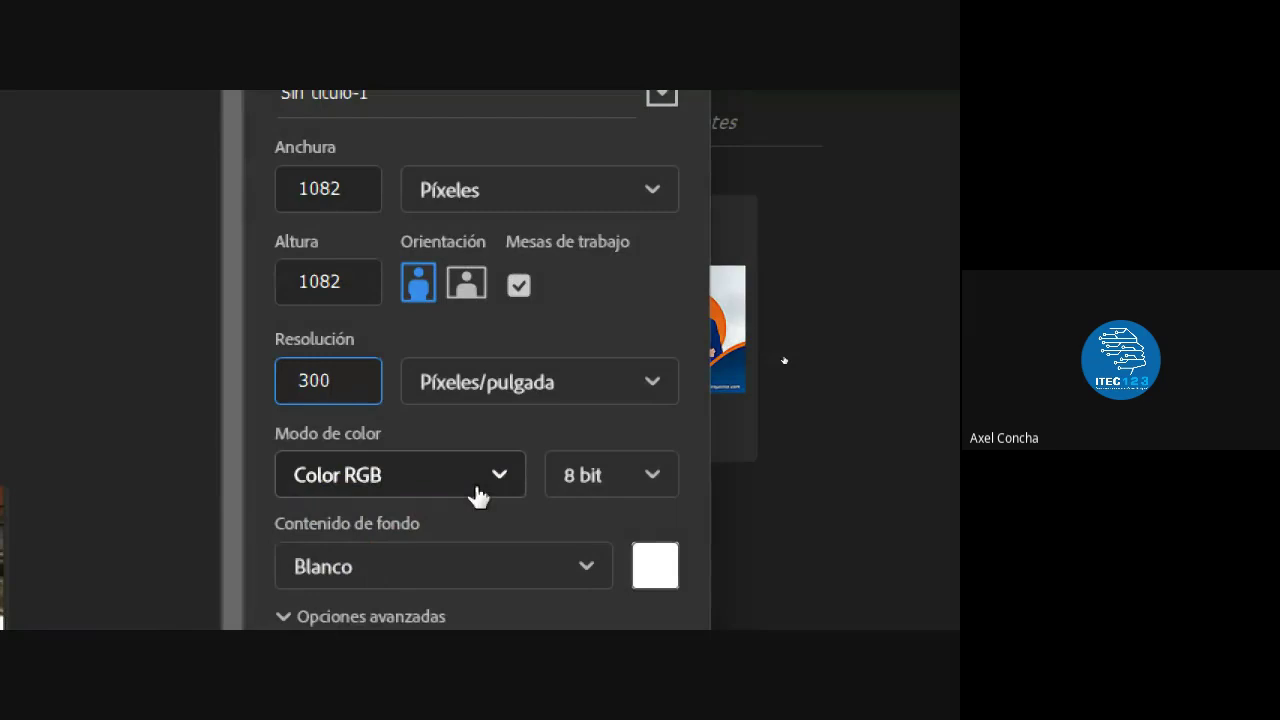
click(477, 495)
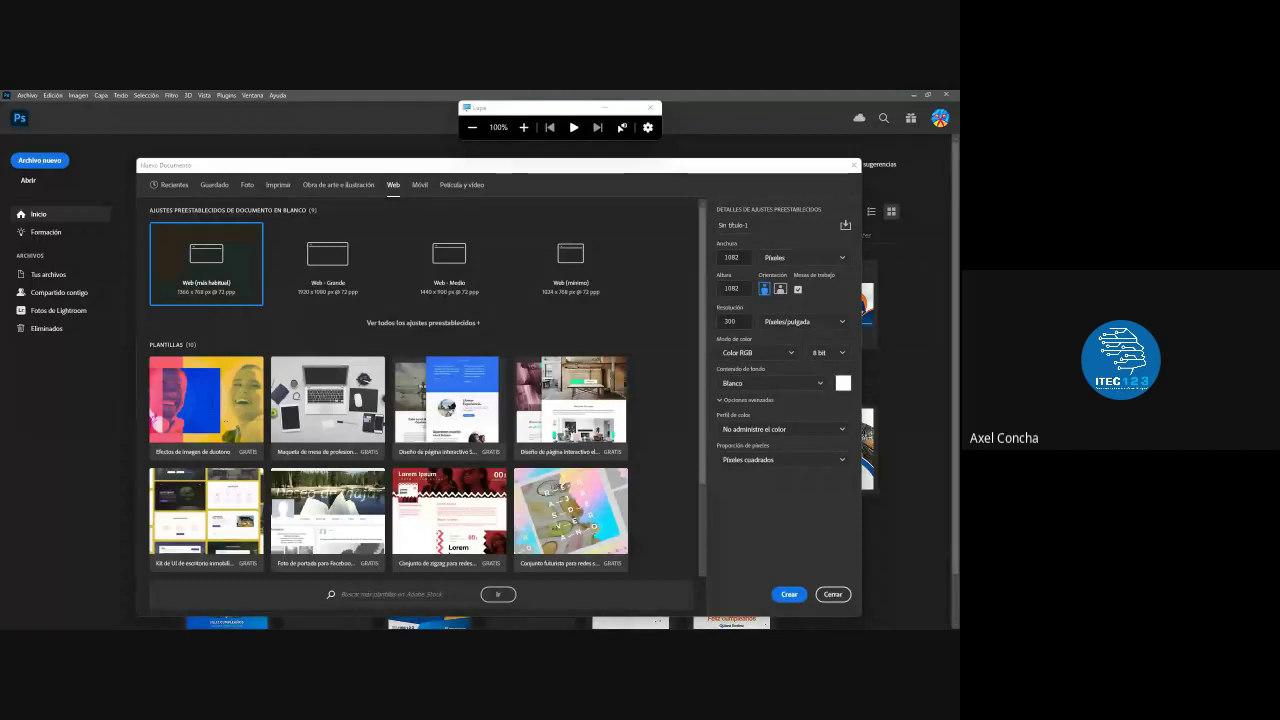
- Correct the mistyped height from 1082 to 1080 px
click(740, 258)
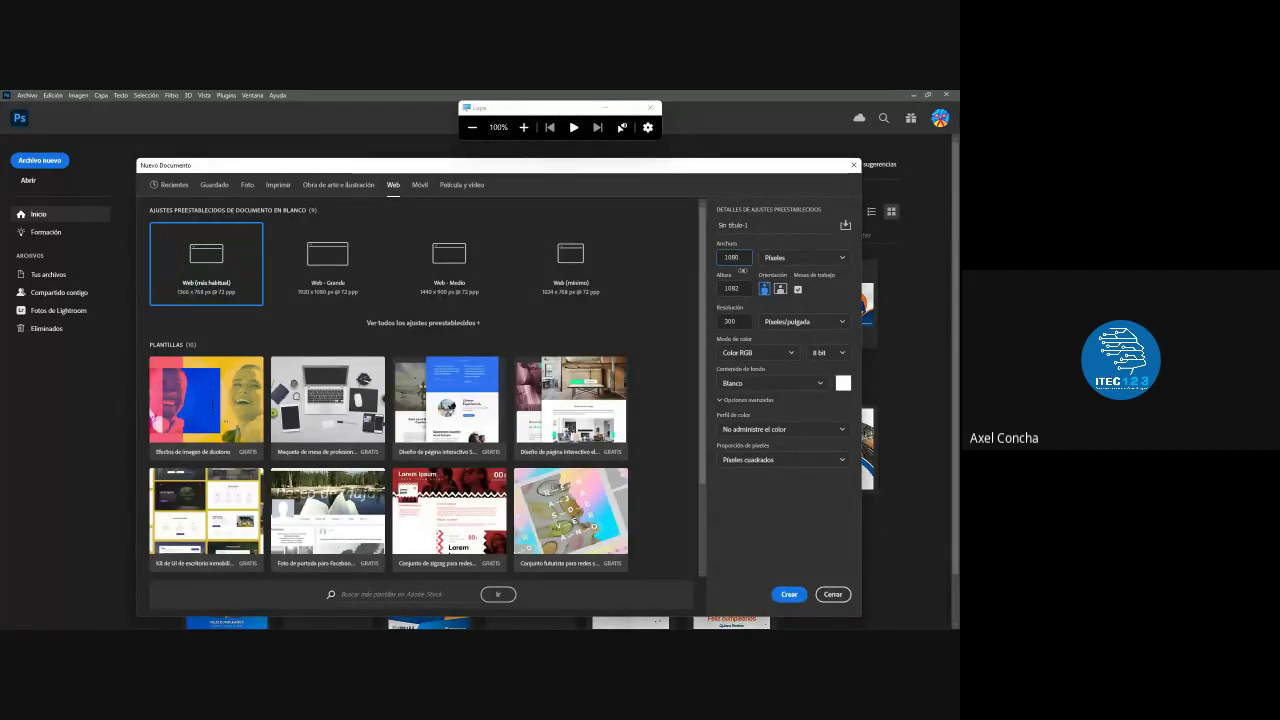
click(742, 289)
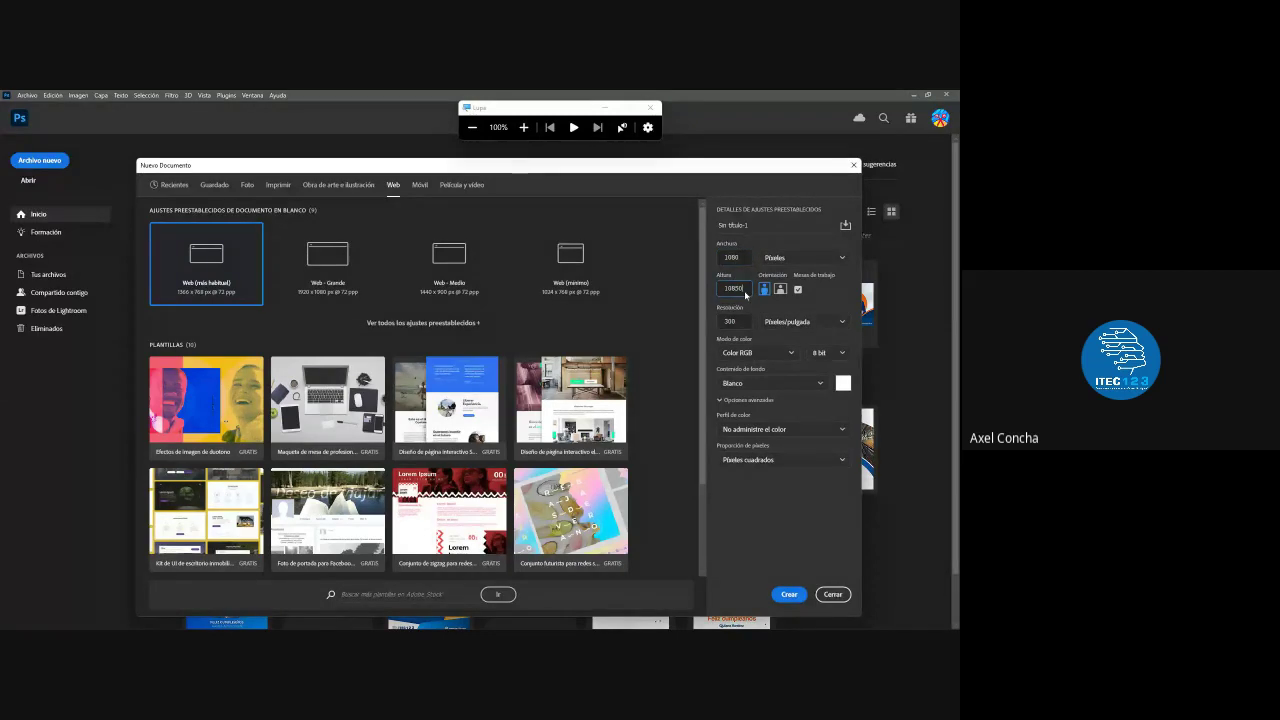
key(BackSpace)
text(0)
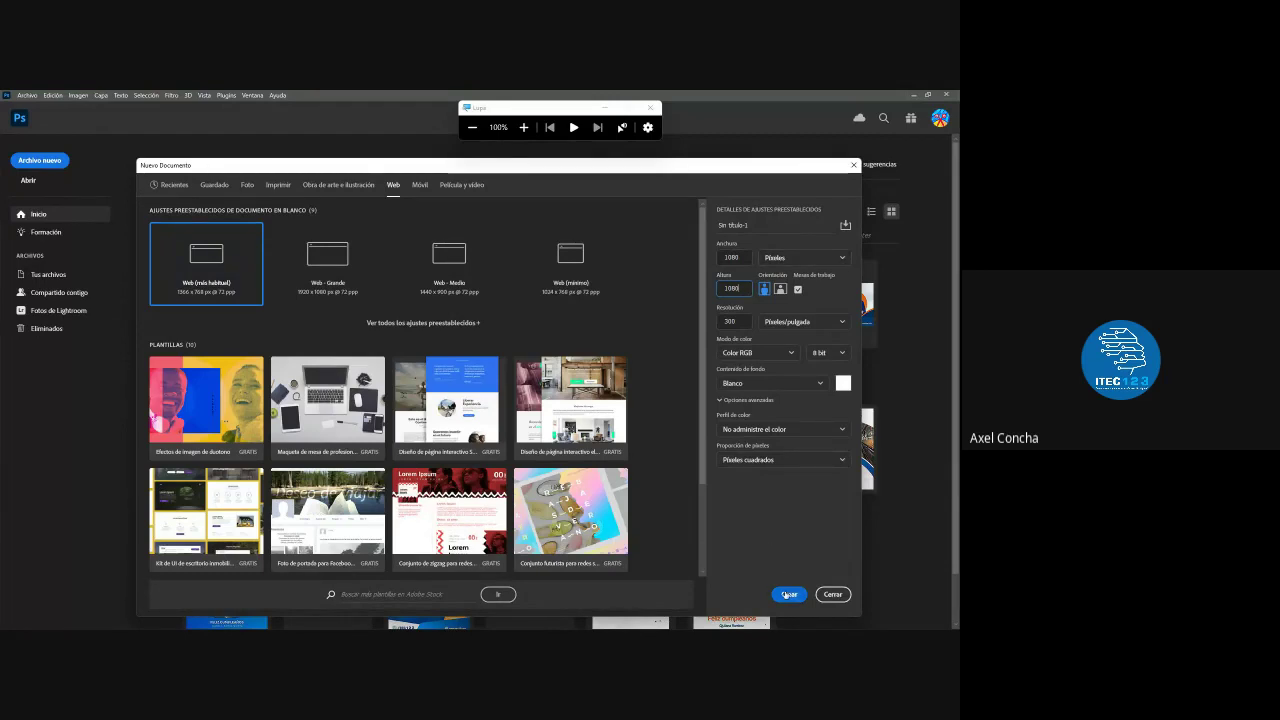
- Create the 1080 x 1080 px artboard document and close the floating Tools panel
click(788, 594)
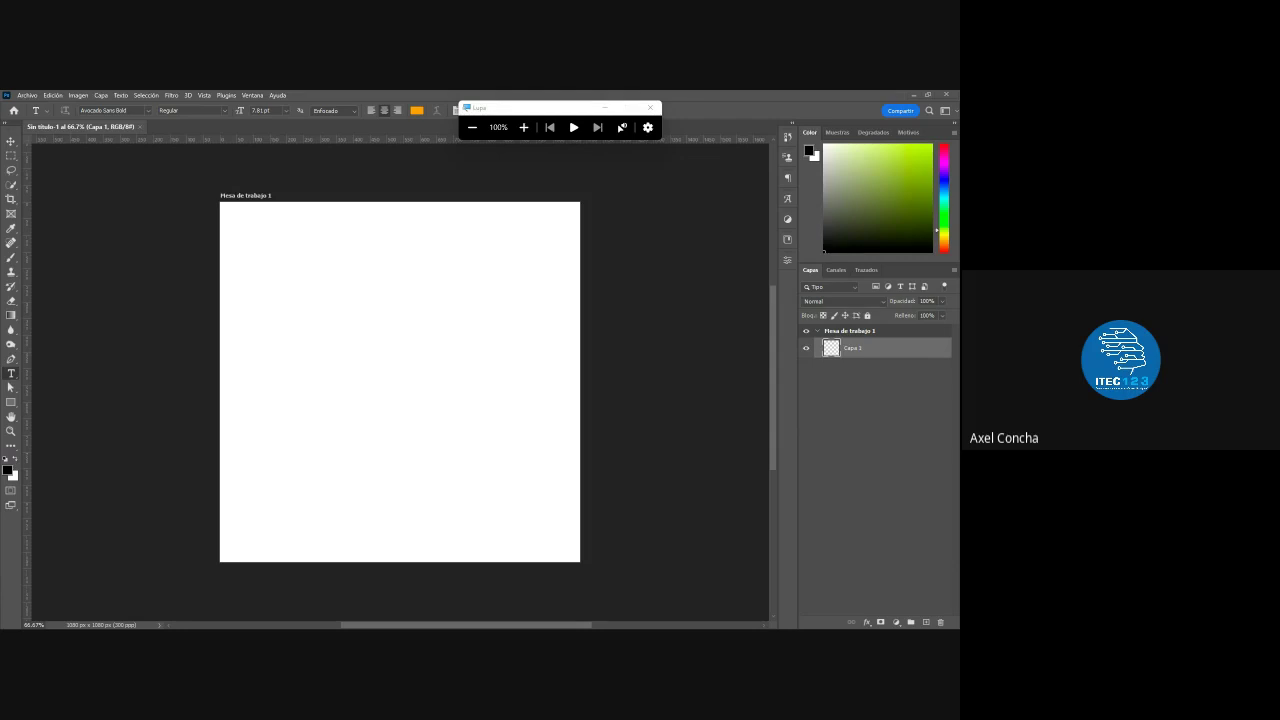
drag(11, 134, 137, 176)
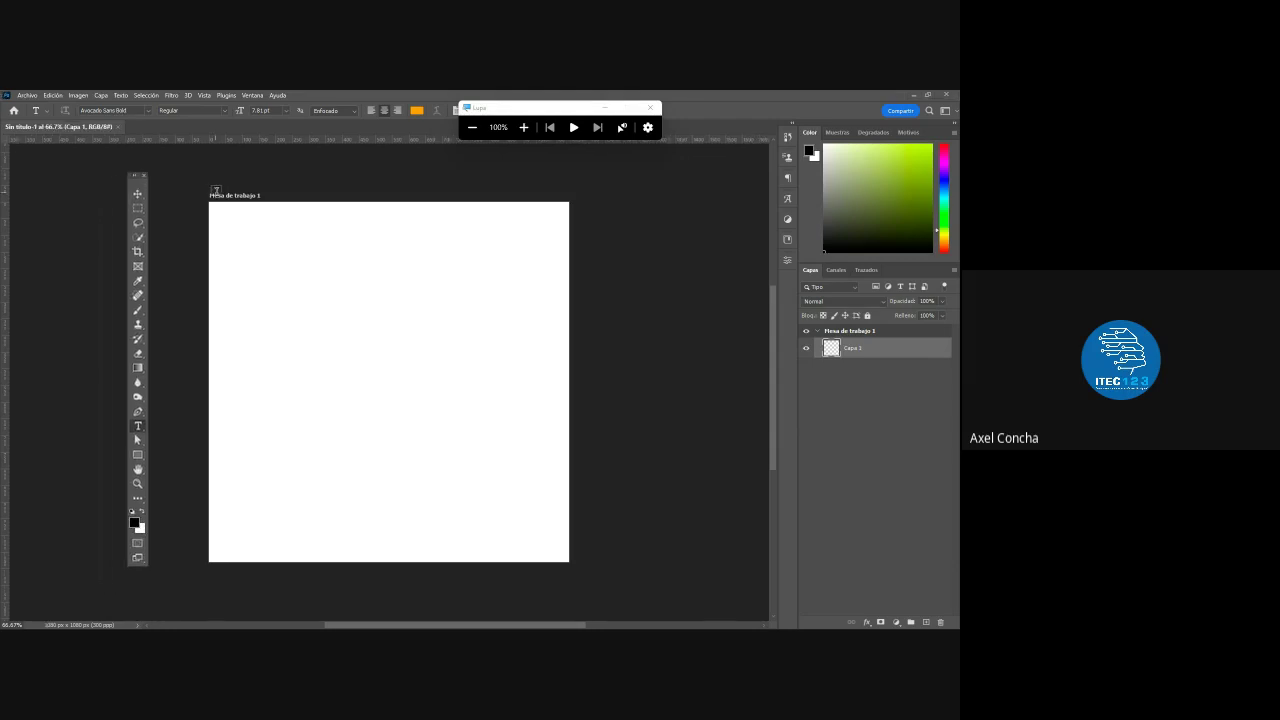
click(144, 175)
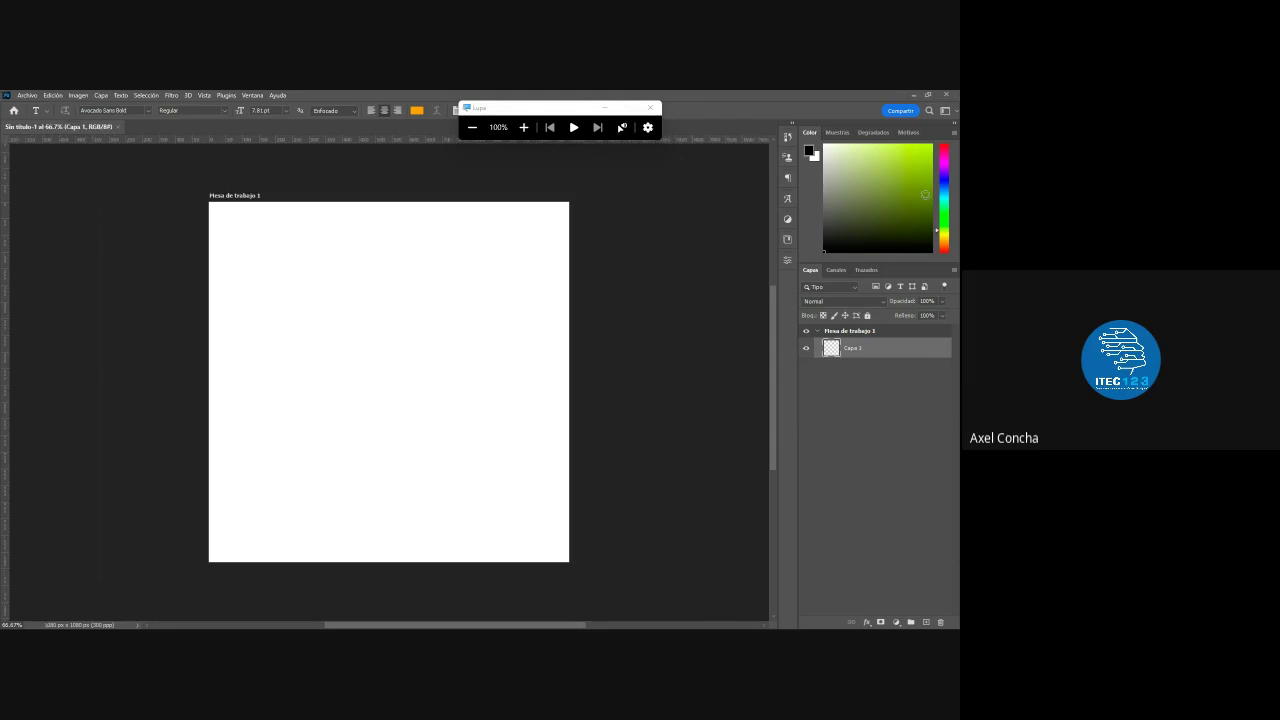
- Close the Capas and Color panels from their panel menus
click(953, 270)
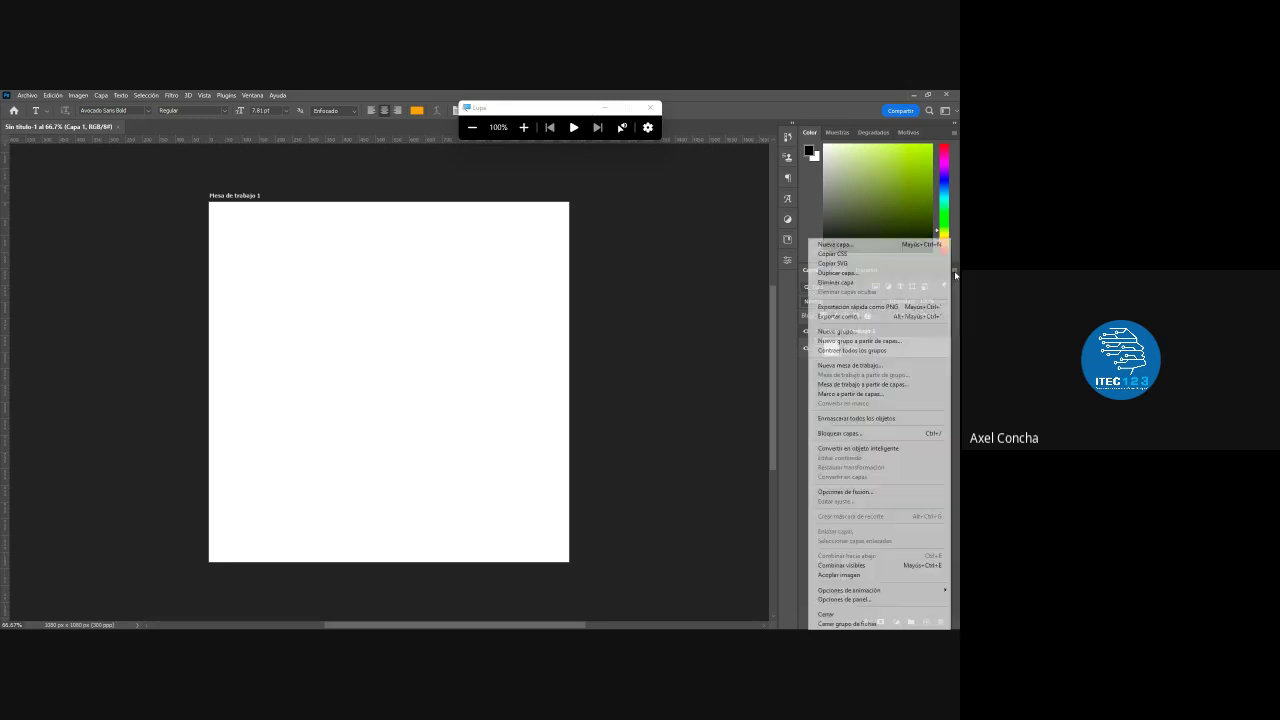
click(823, 614)
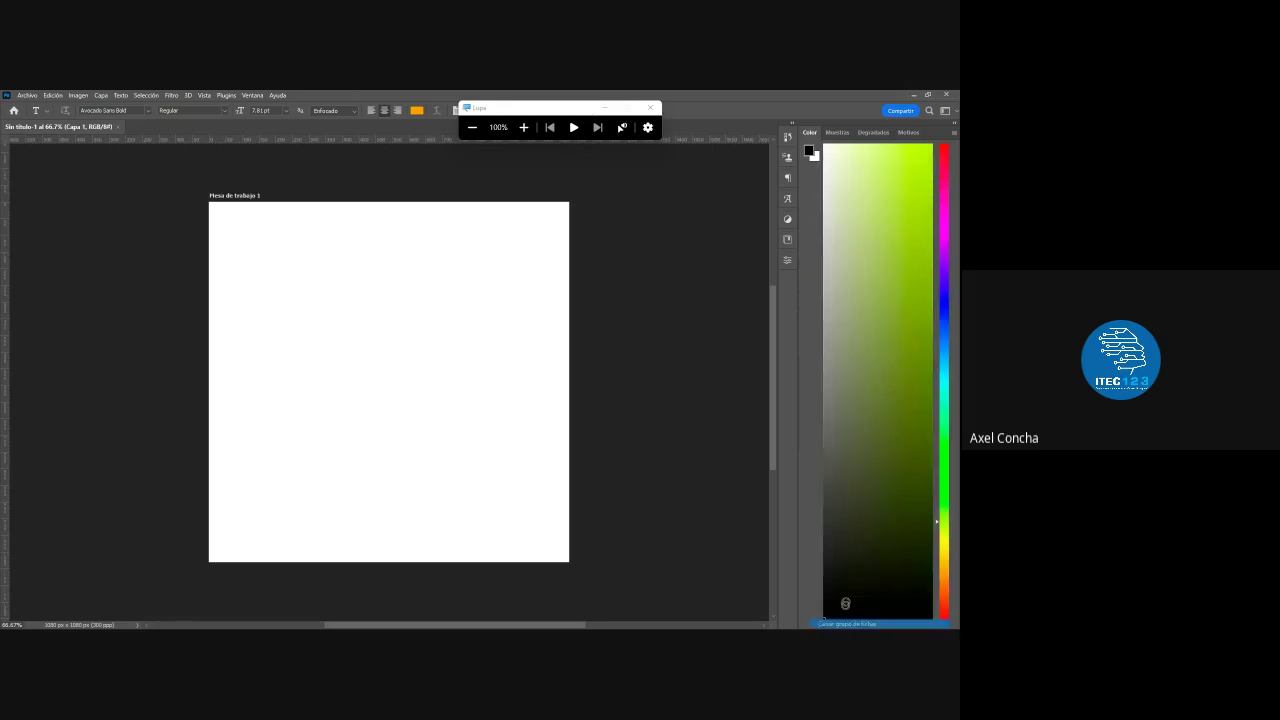
click(953, 132)
click(880, 318)
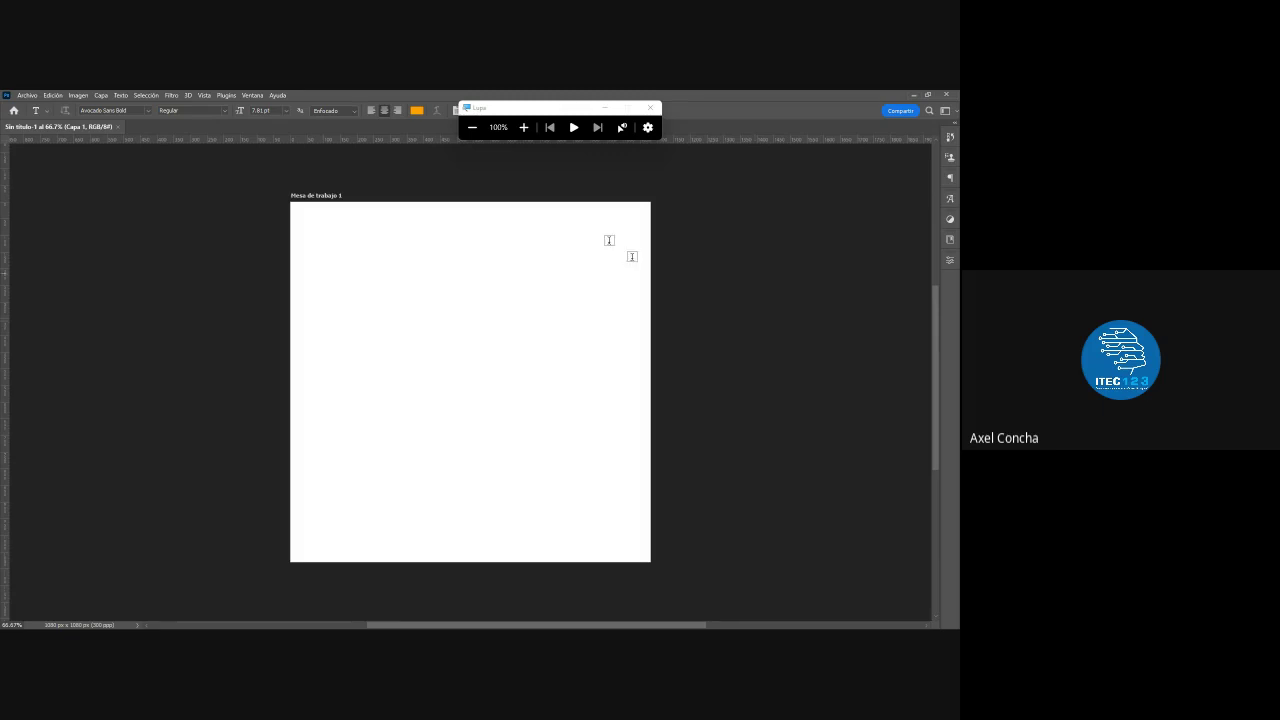
click(254, 96)
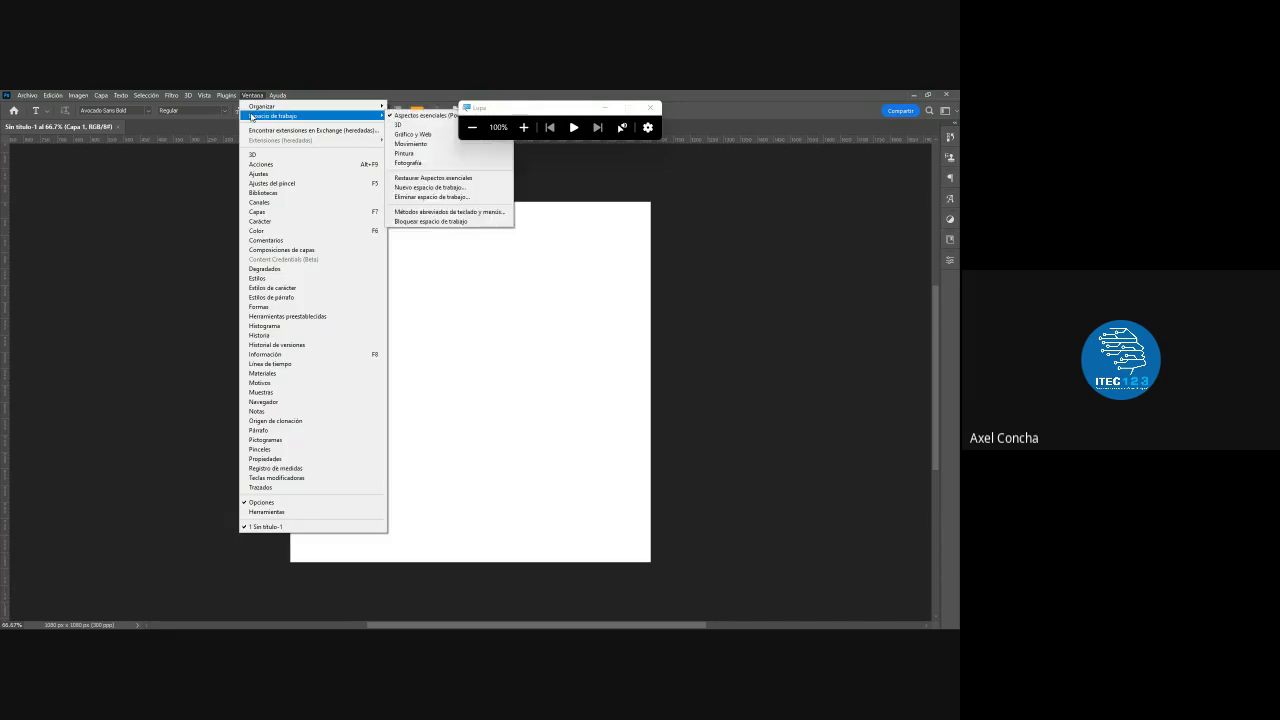
mouse_move(273, 116)
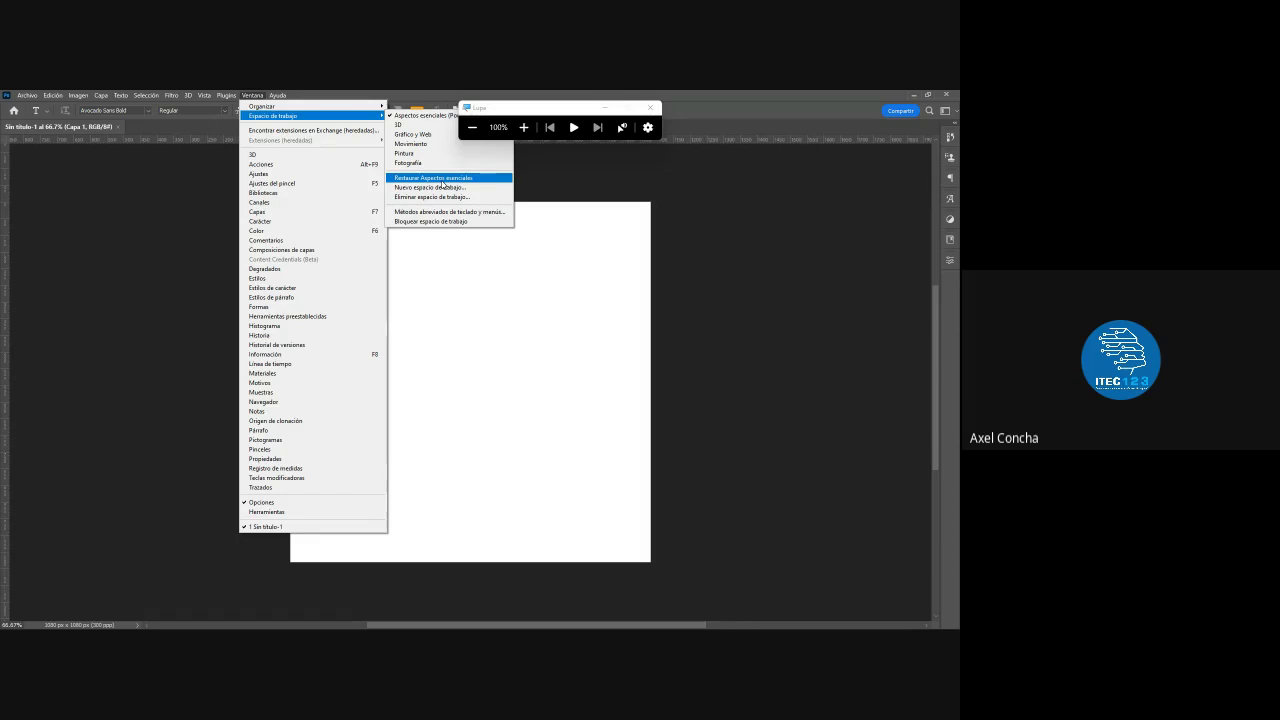
- Restore Essentials, close Properties, switch to the Fotografía workspace, widen the dock, and pick Move
click(443, 179)
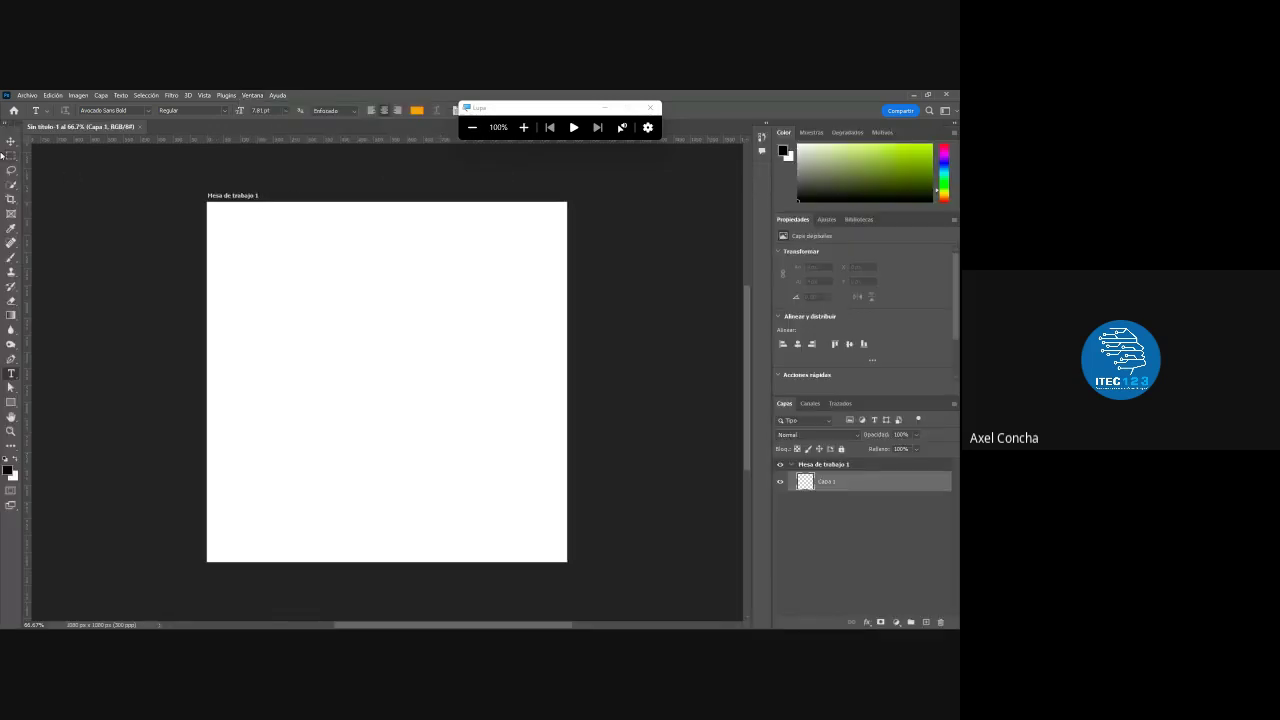
click(955, 221)
click(920, 236)
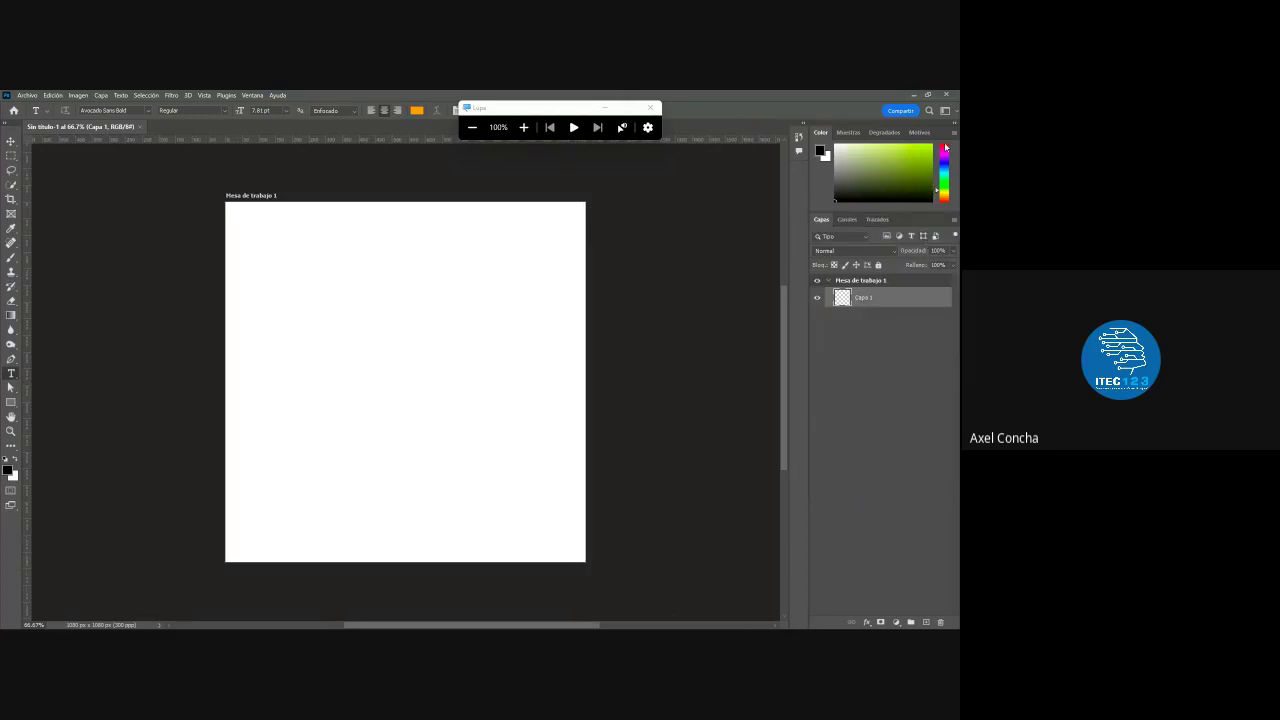
click(944, 110)
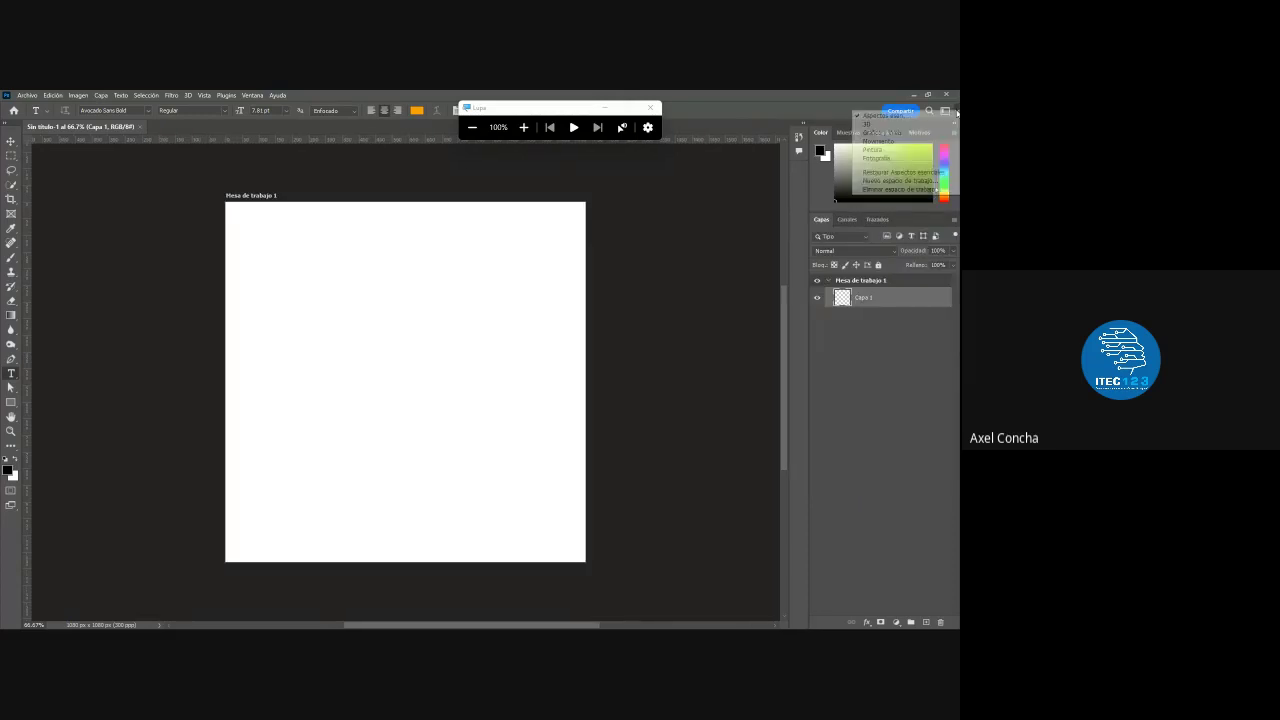
click(880, 158)
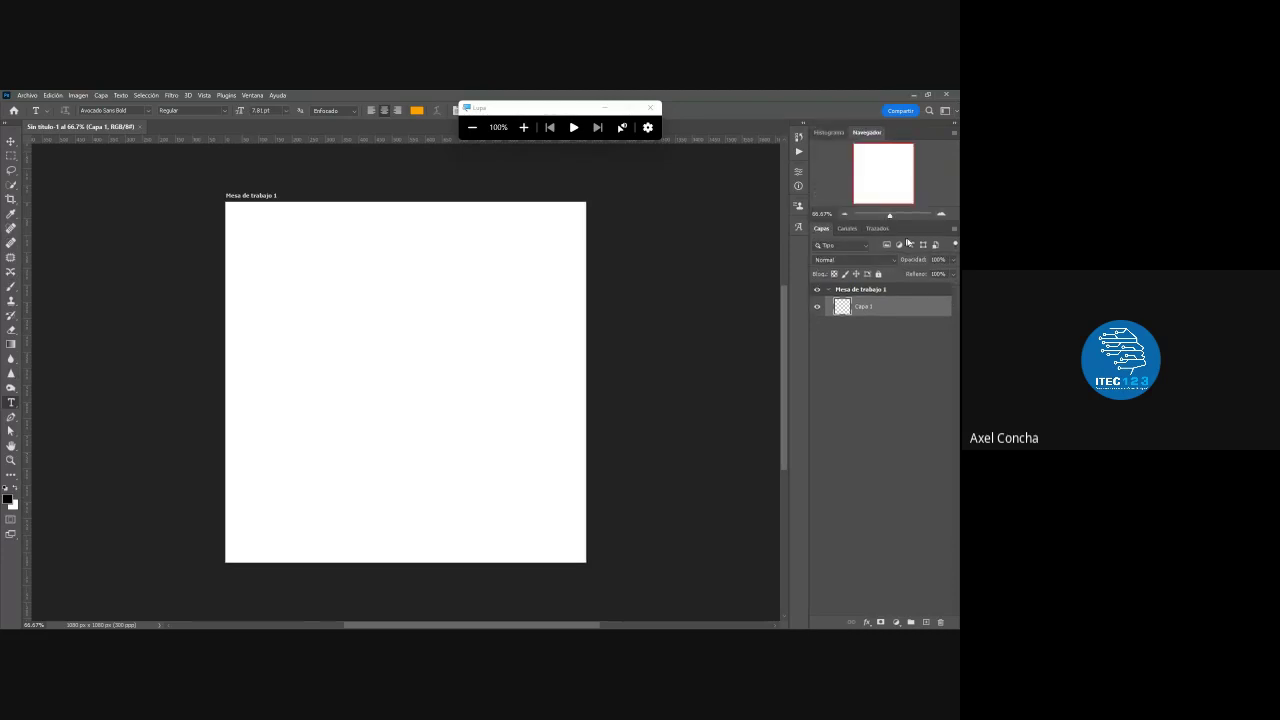
drag(807, 227, 780, 227)
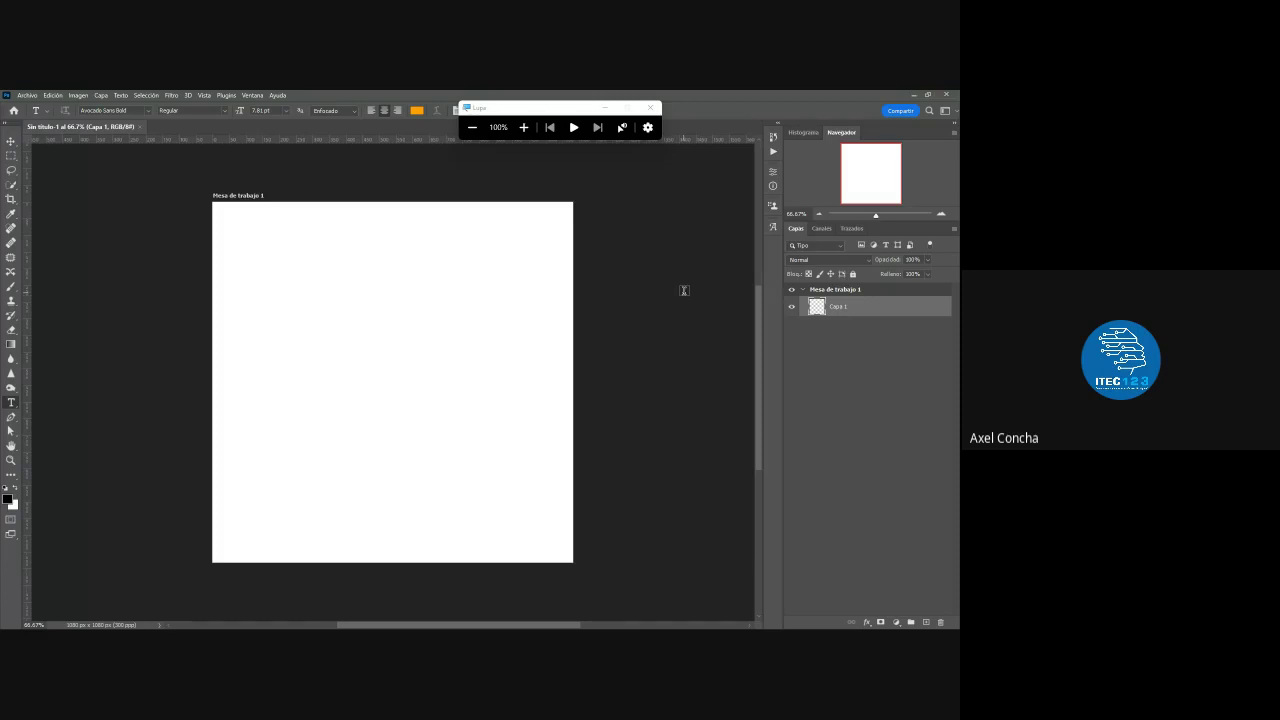
click(11, 141)
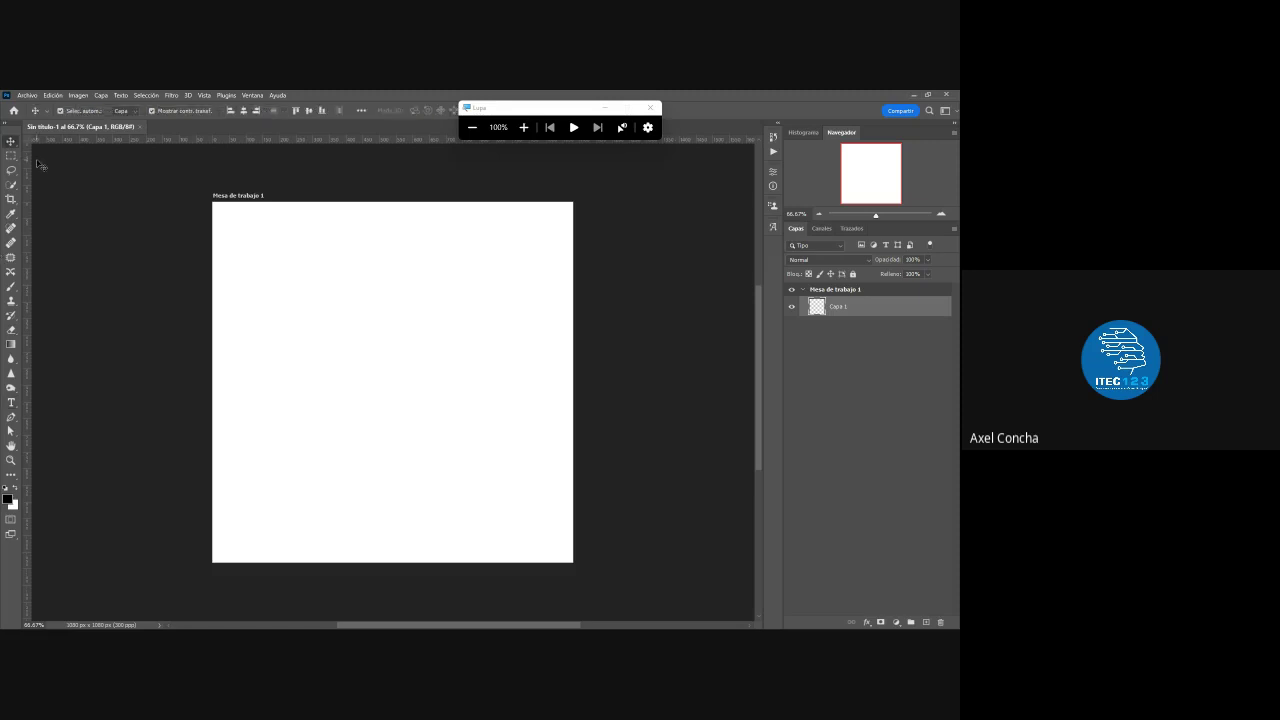
- Deselect Capa 1 and open Lata de fanta.png from the Desktop
click(110, 226)
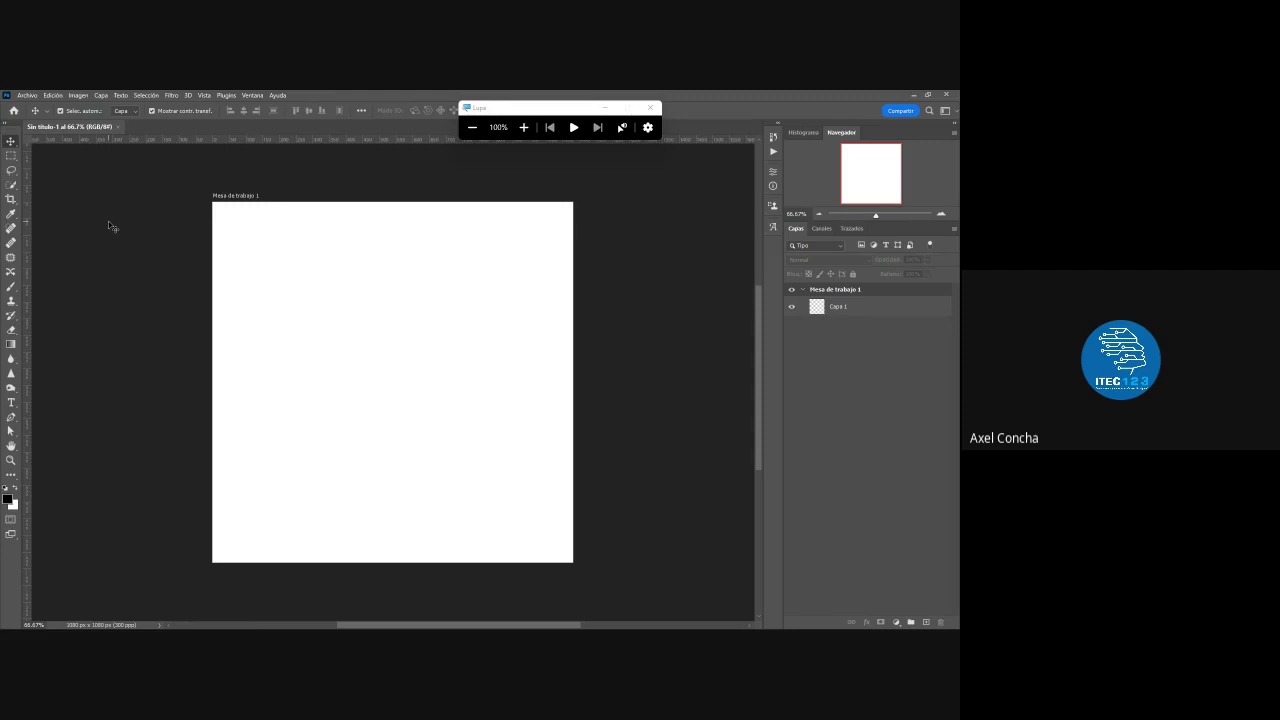
click(28, 95)
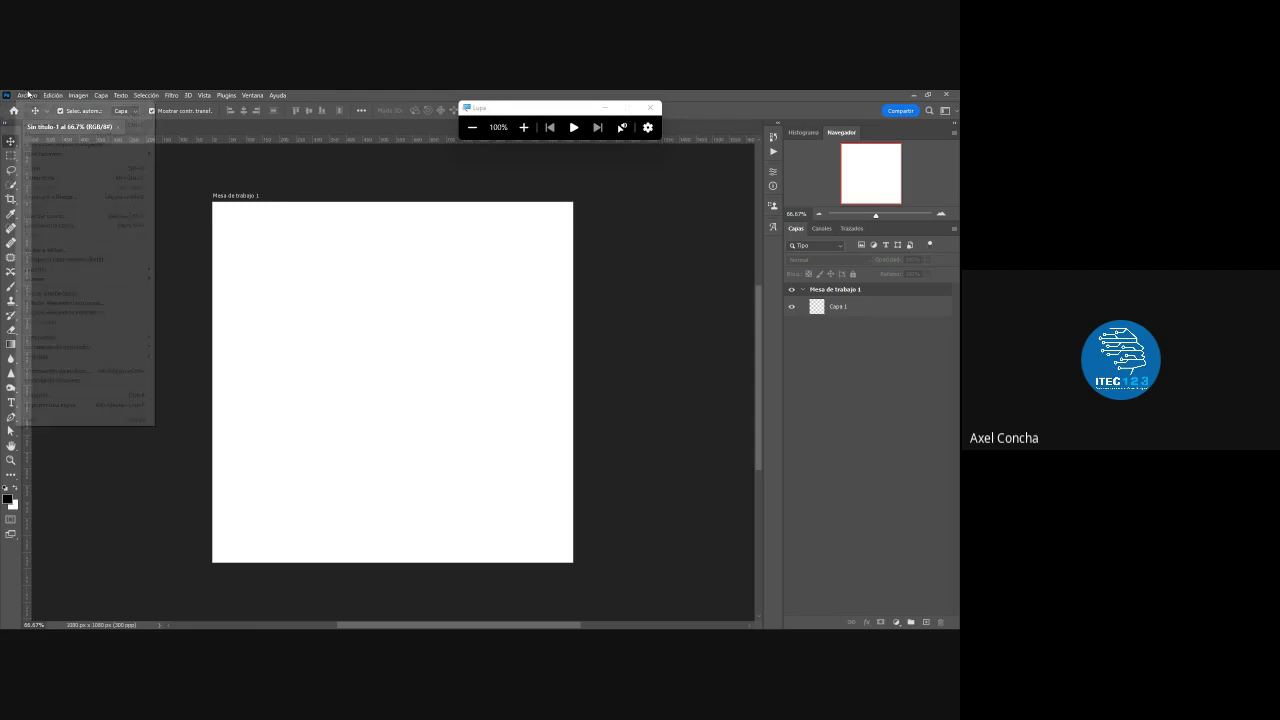
click(45, 124)
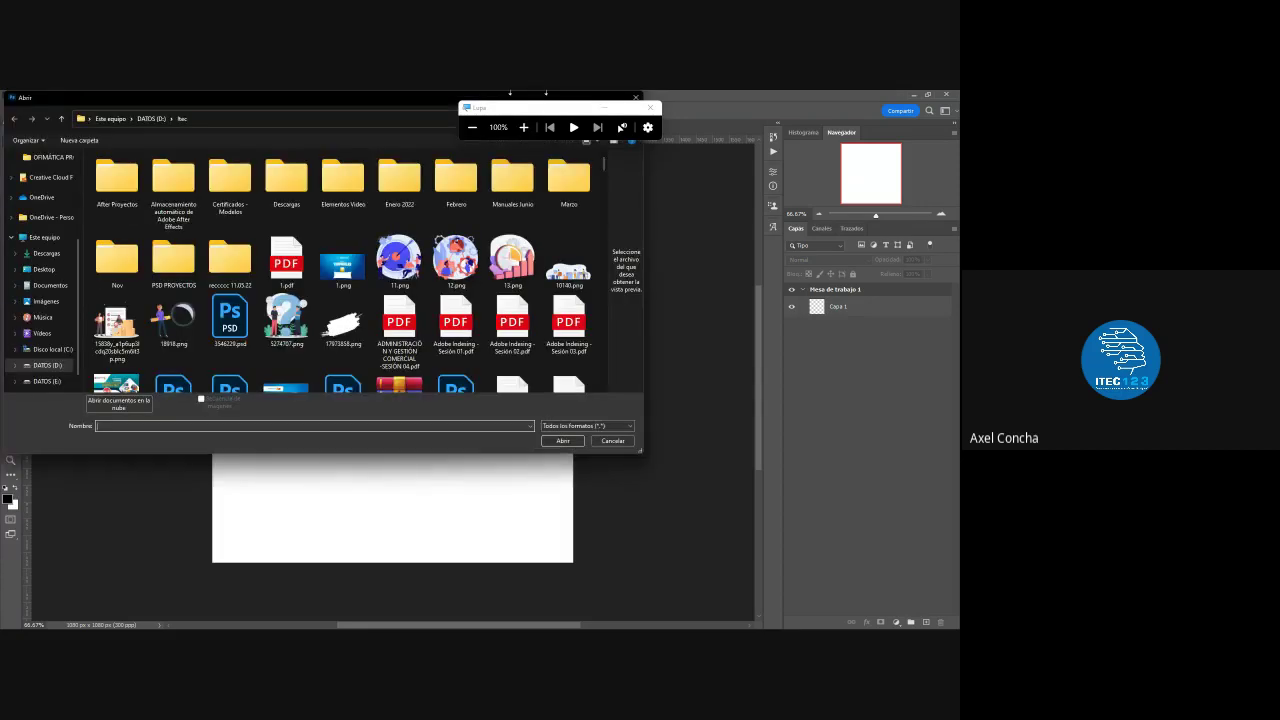
click(44, 269)
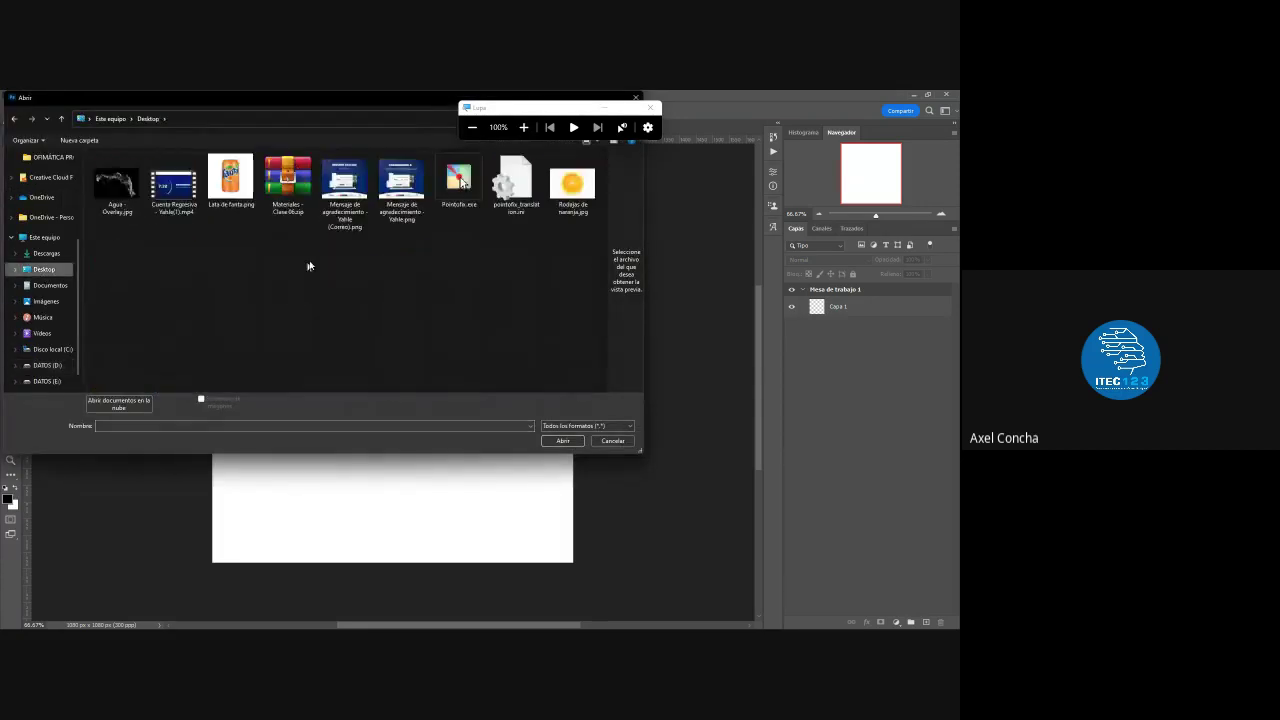
click(248, 202)
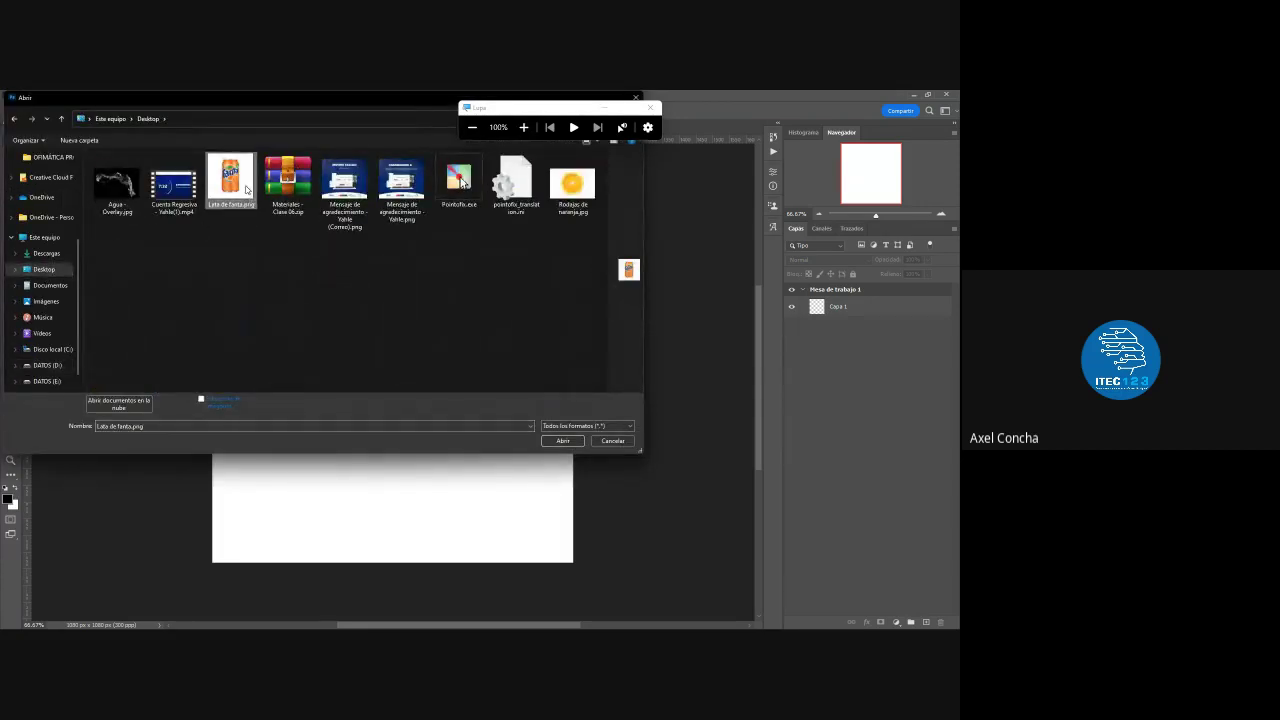
double_click(246, 190)
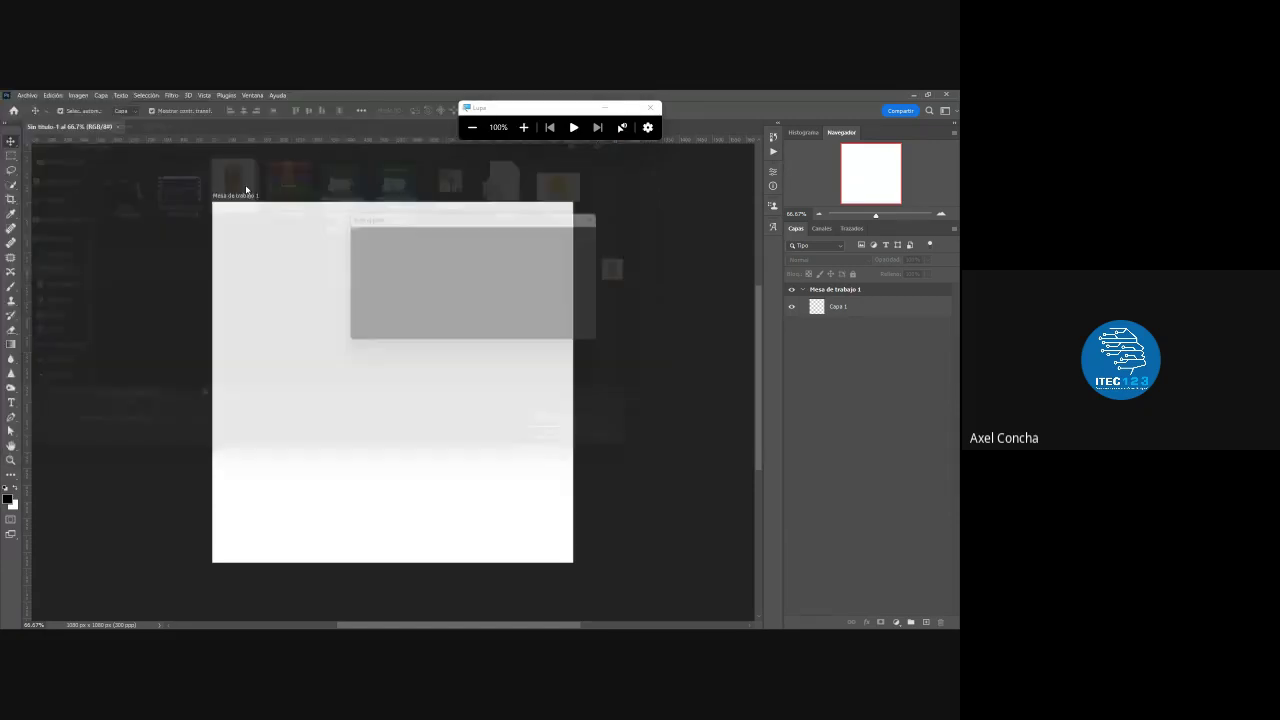
- Dismiss the missing-profile warning and Quick-Select the Fanta can without its white background
click(549, 340)
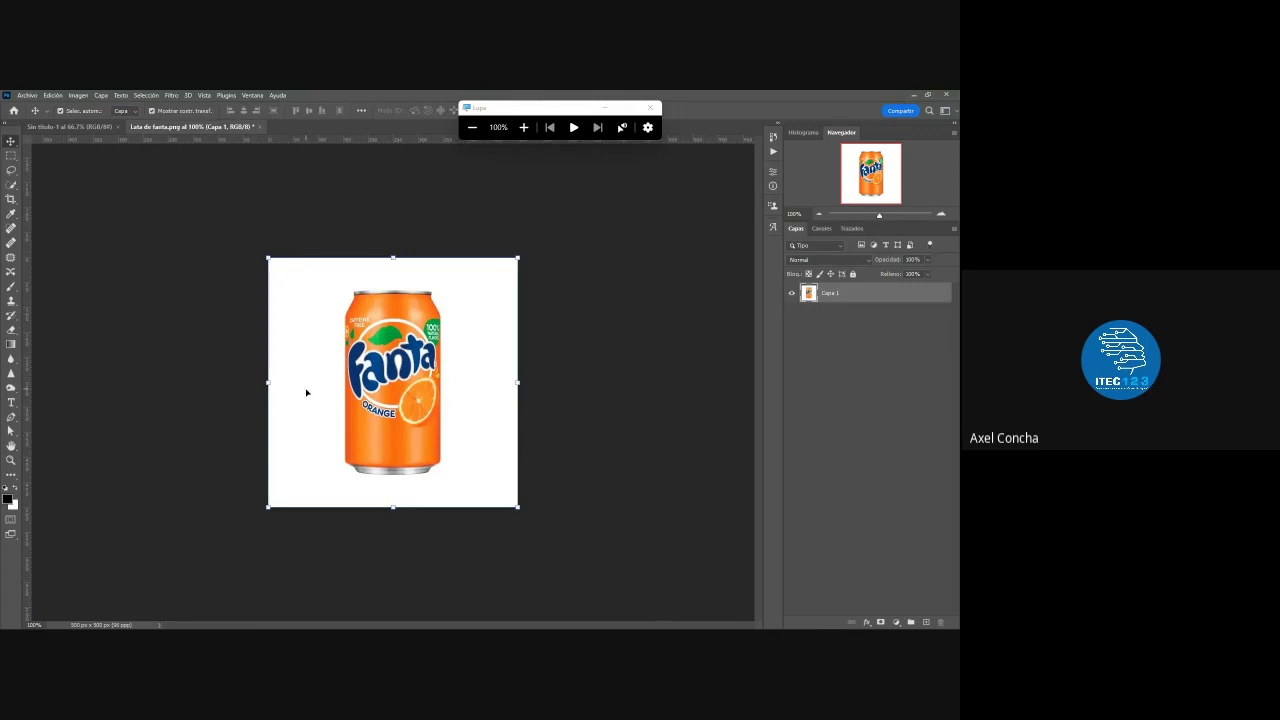
scroll(308, 389, up, 5)
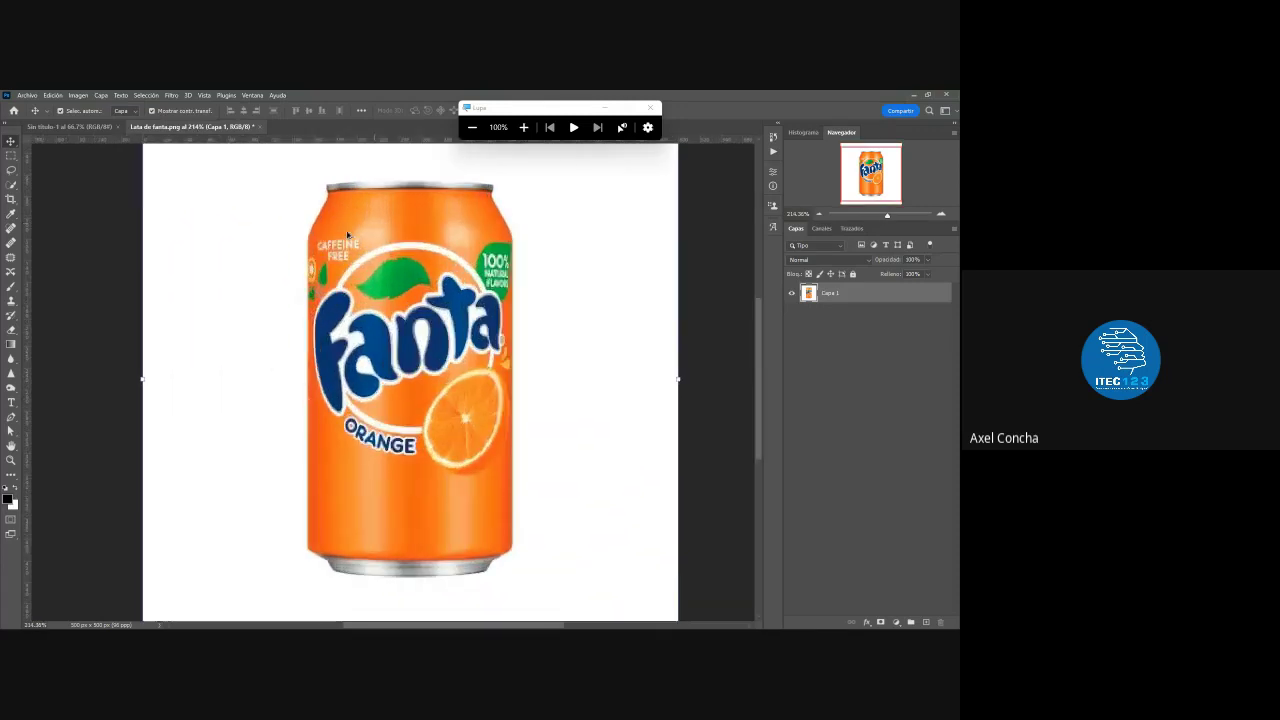
scroll(350, 236, down, 3)
scroll(360, 300, up, 2)
scroll(373, 291, down, 1)
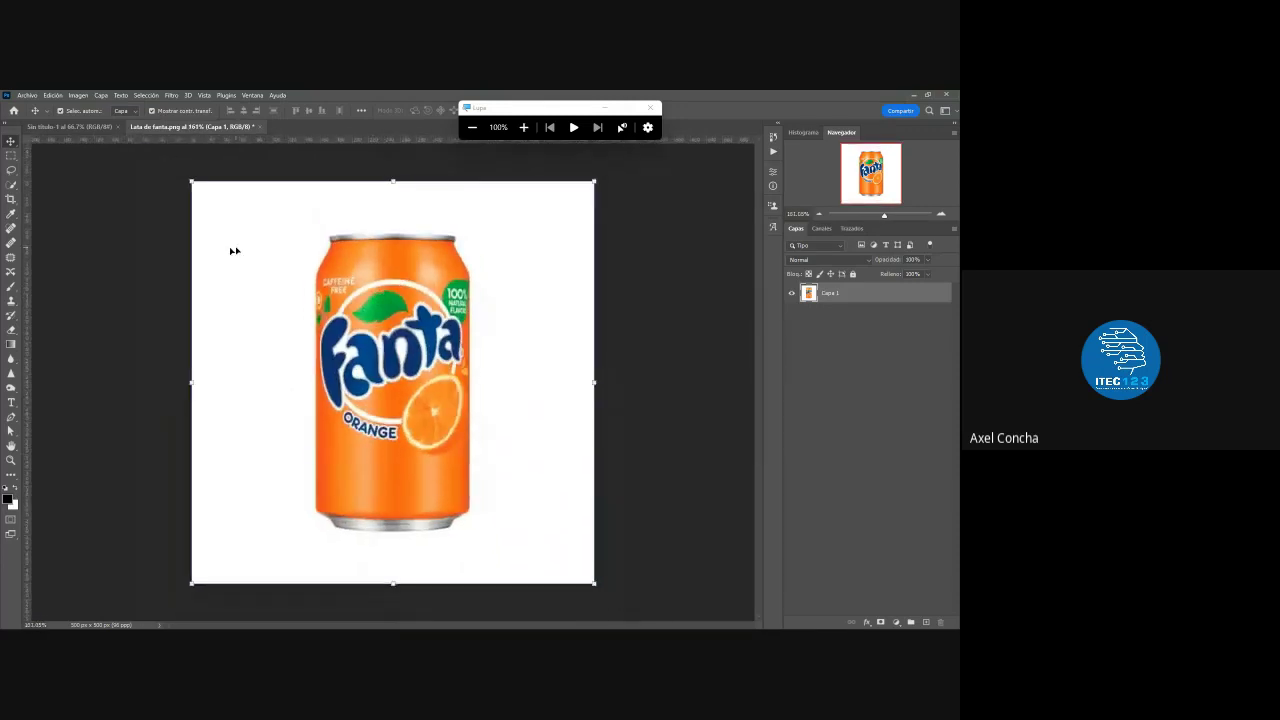
click(11, 185)
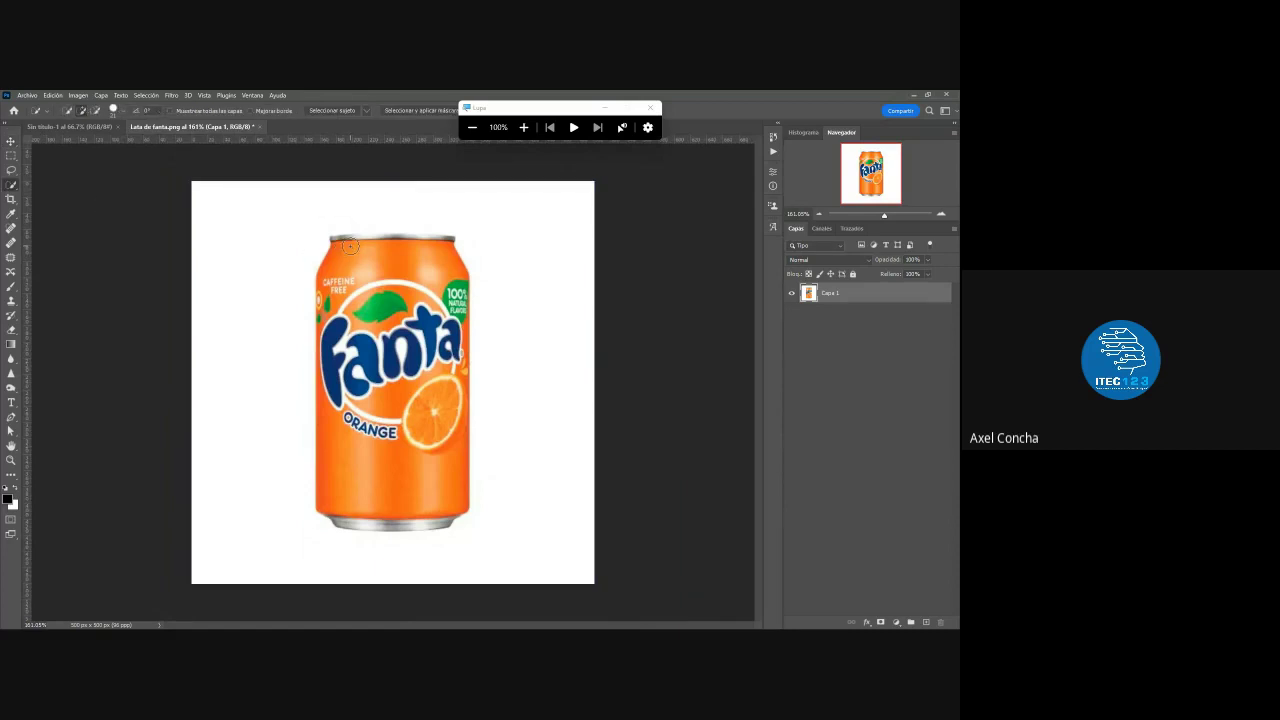
mouse_move(356, 246)
mouse_down()
mouse_move(436, 246)
mouse_move(455, 353)
mouse_move(450, 477)
mouse_move(420, 296)
mouse_up()
- Copy the selected can to a new layer and place it on the Sin título-1 artboard, shifted slightly right
key(ctrl+j)
mouse_move(830, 293)
mouse_down()
mouse_move(58, 178)
mouse_move(456, 332)
mouse_up()
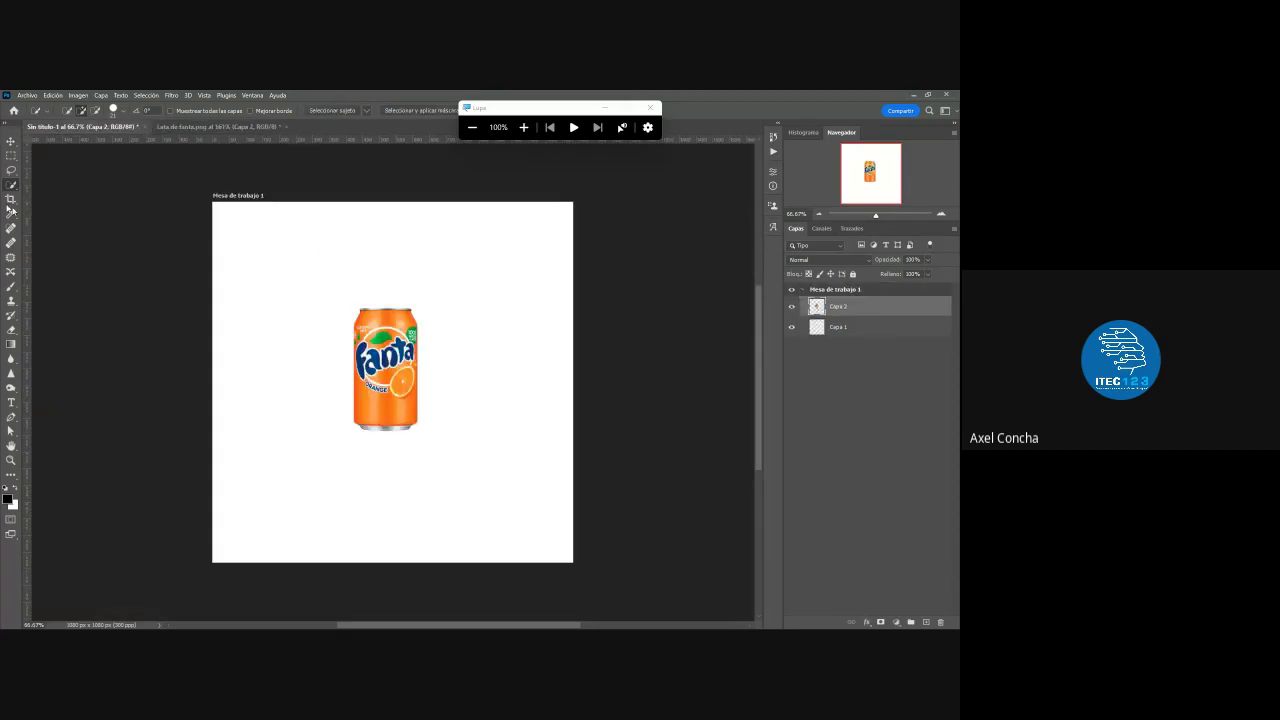
key(v)
drag(364, 299, 393, 350)
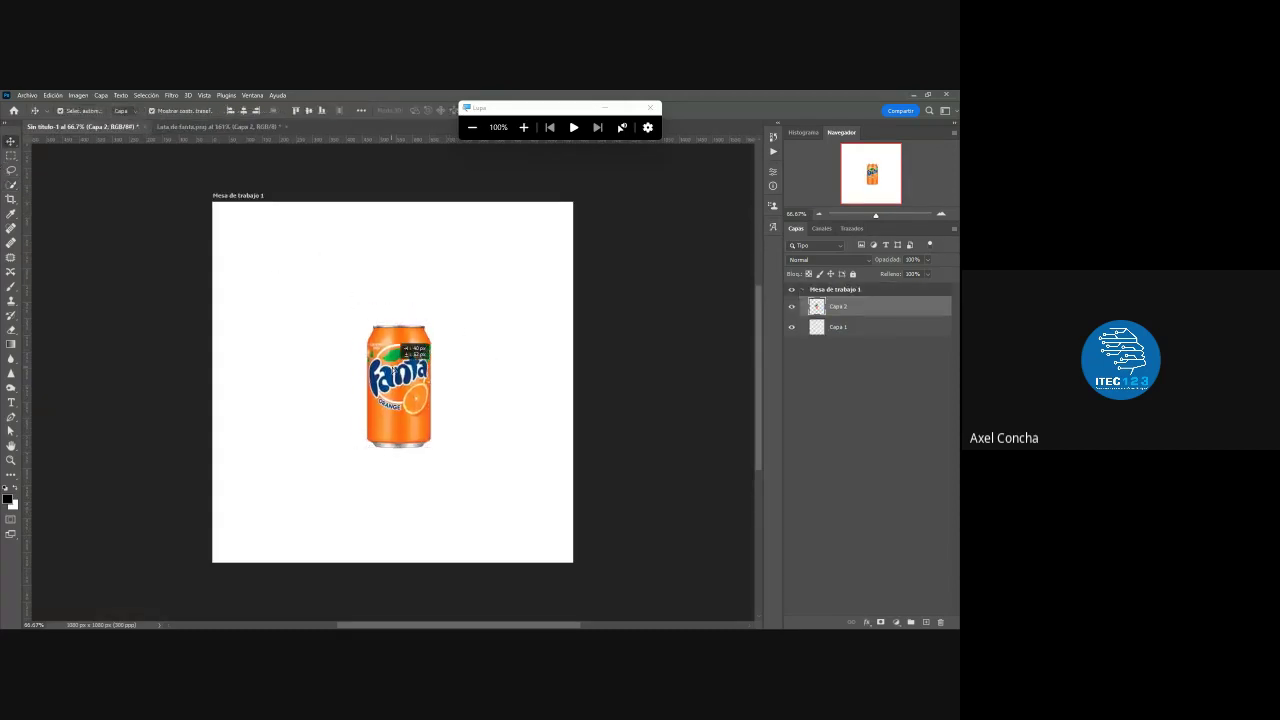
click(650, 403)
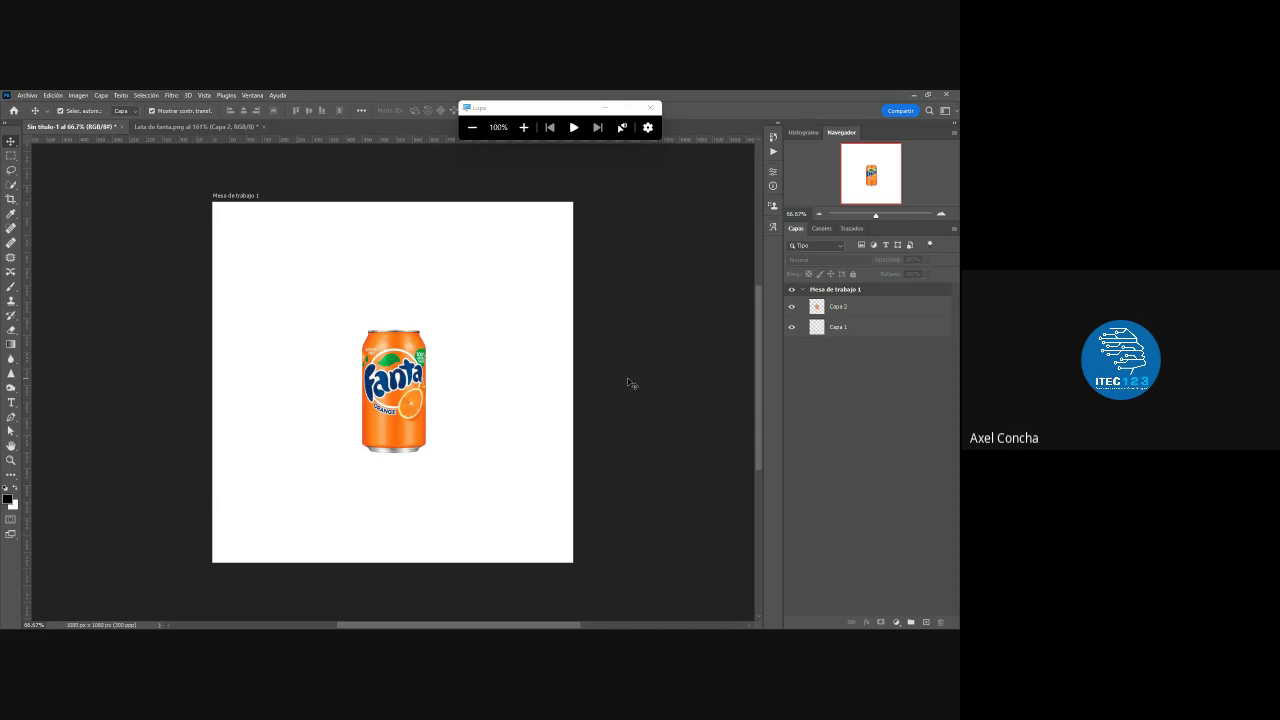
- Nudge the Fanta can up and left on the artboard, then bring up the 1080 × 1080 px new-document settings
drag(424, 414, 424, 404)
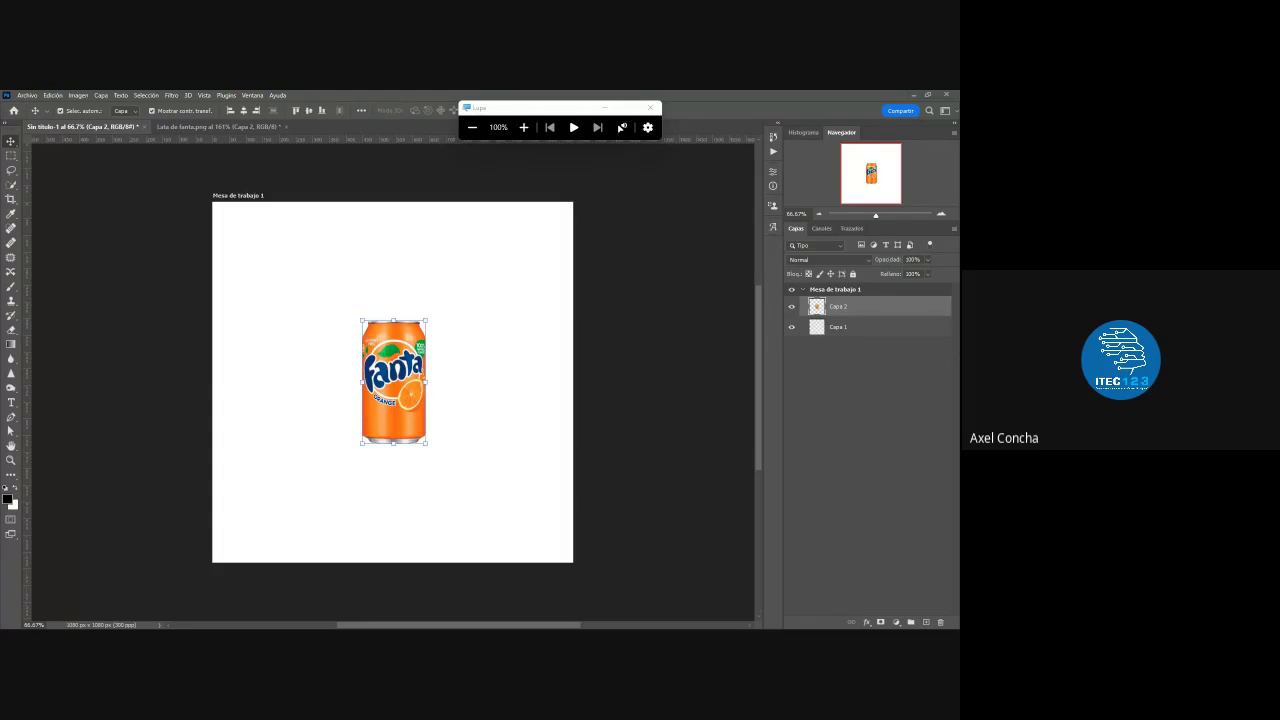
click(497, 408)
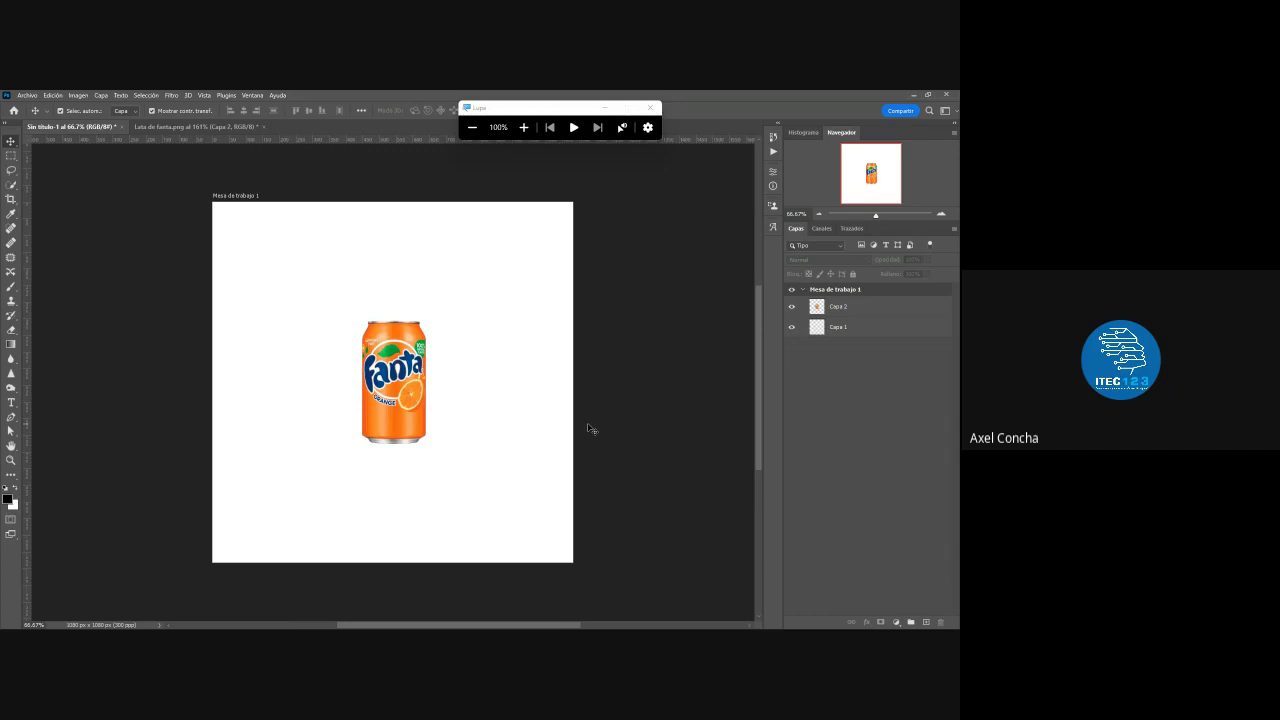
mouse_move(415, 382)
mouse_down()
mouse_move(431, 486)
mouse_move(391, 386)
mouse_move(400, 367)
mouse_up()
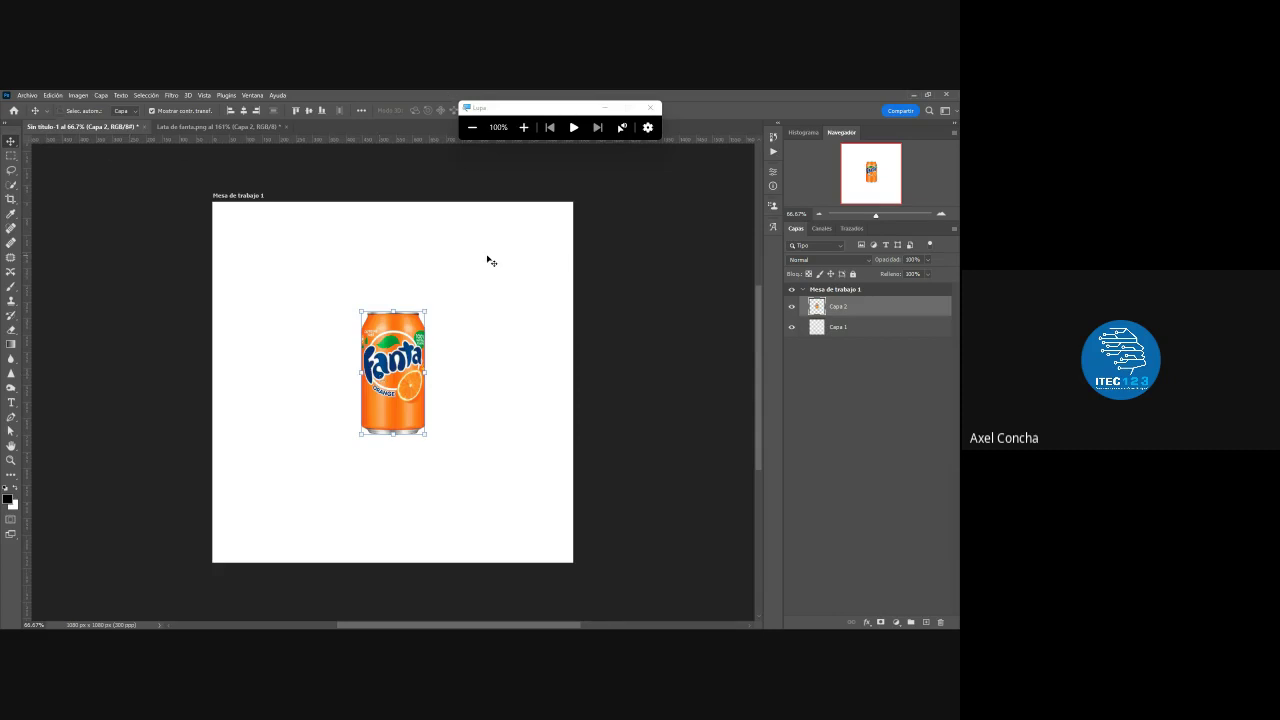
key(ctrl+n)
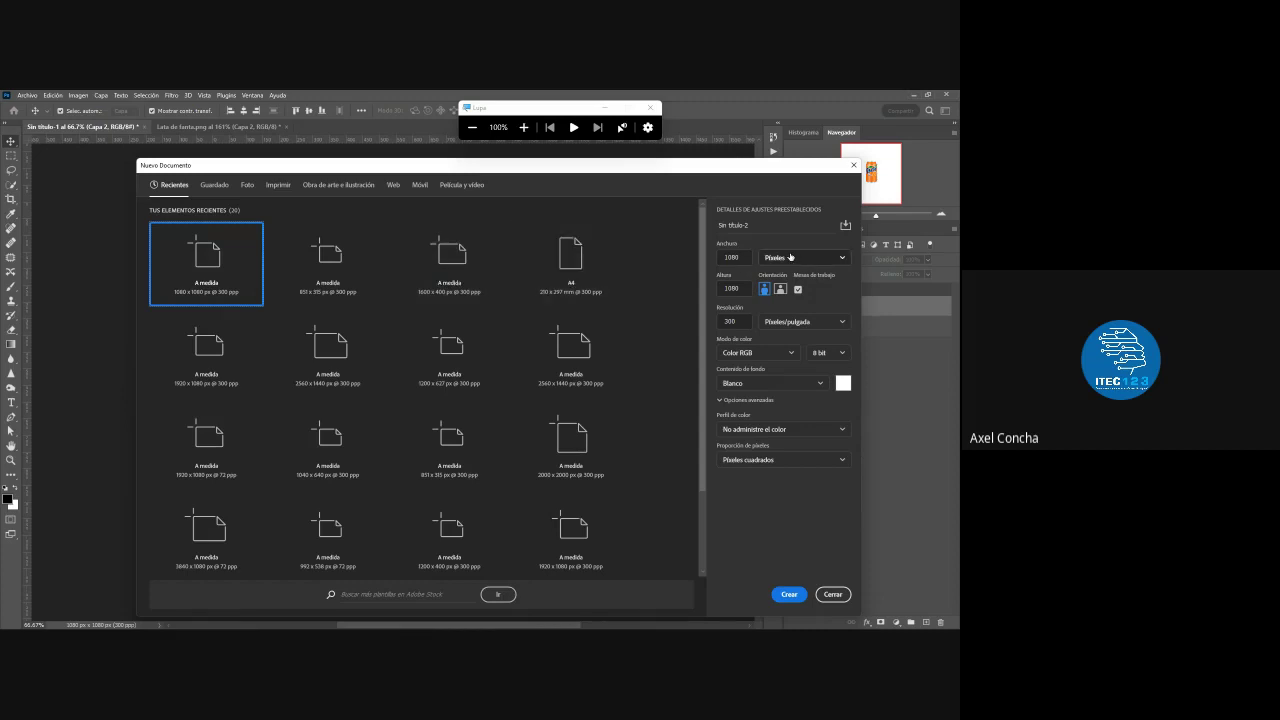
- Dismiss the 1080 × 1080 px New Document dialog without creating a file, and select the artboard
key(super+plus)
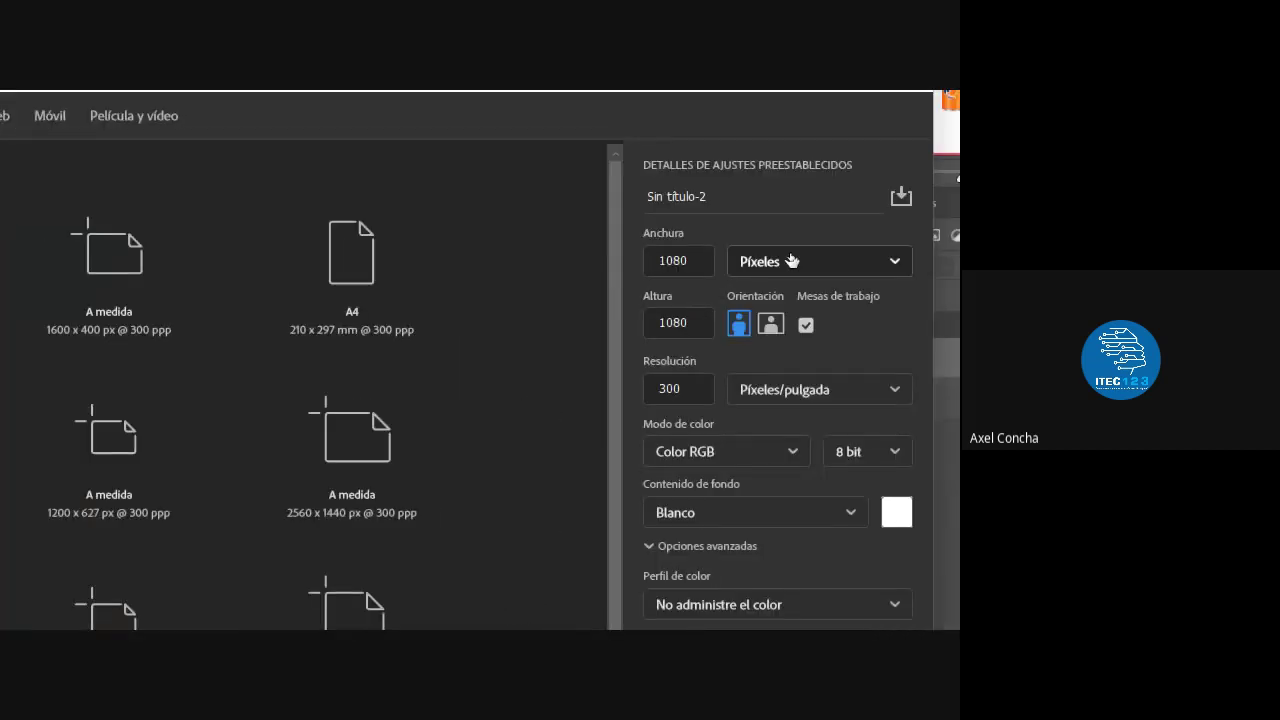
key(super+minus)
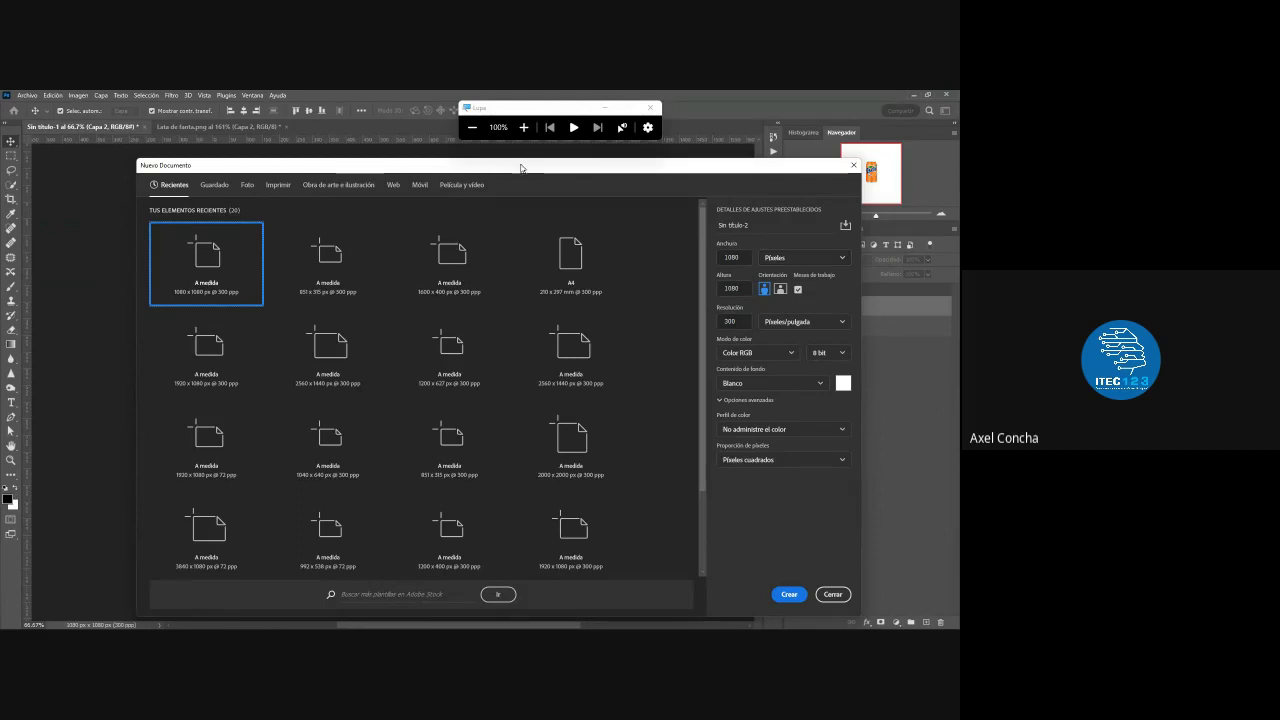
drag(522, 167, 453, 131)
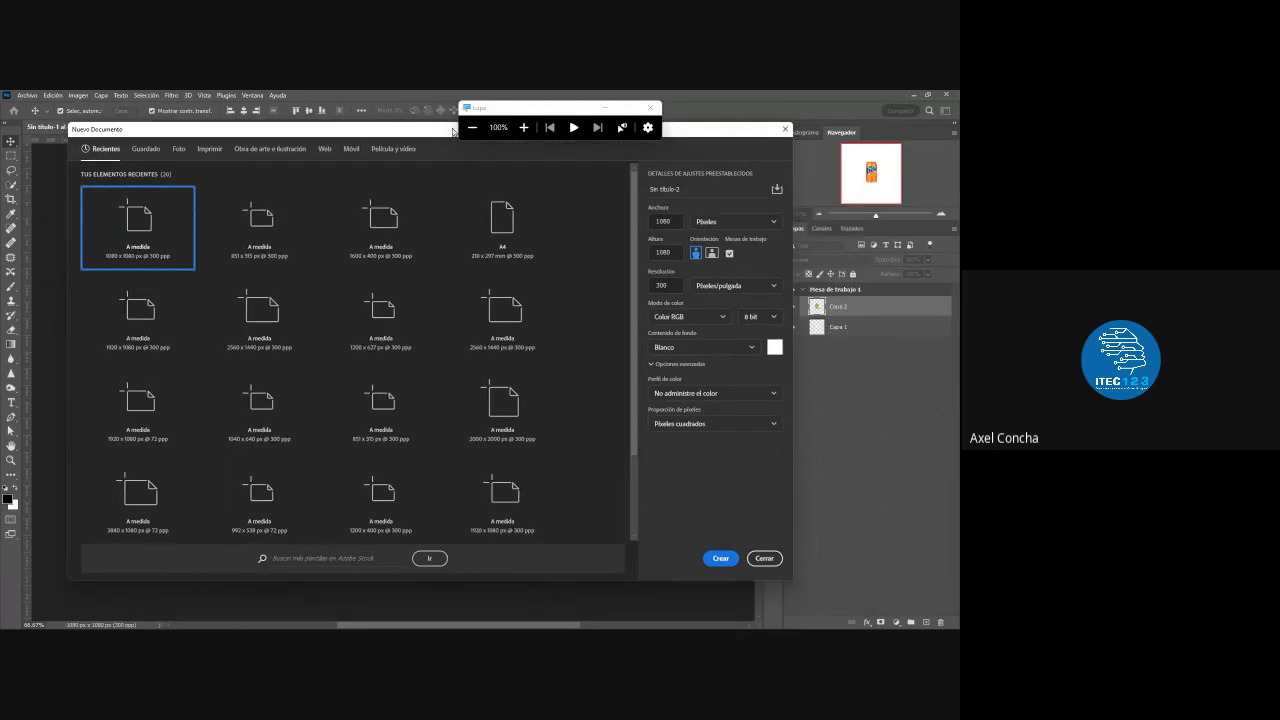
click(785, 130)
click(555, 309)
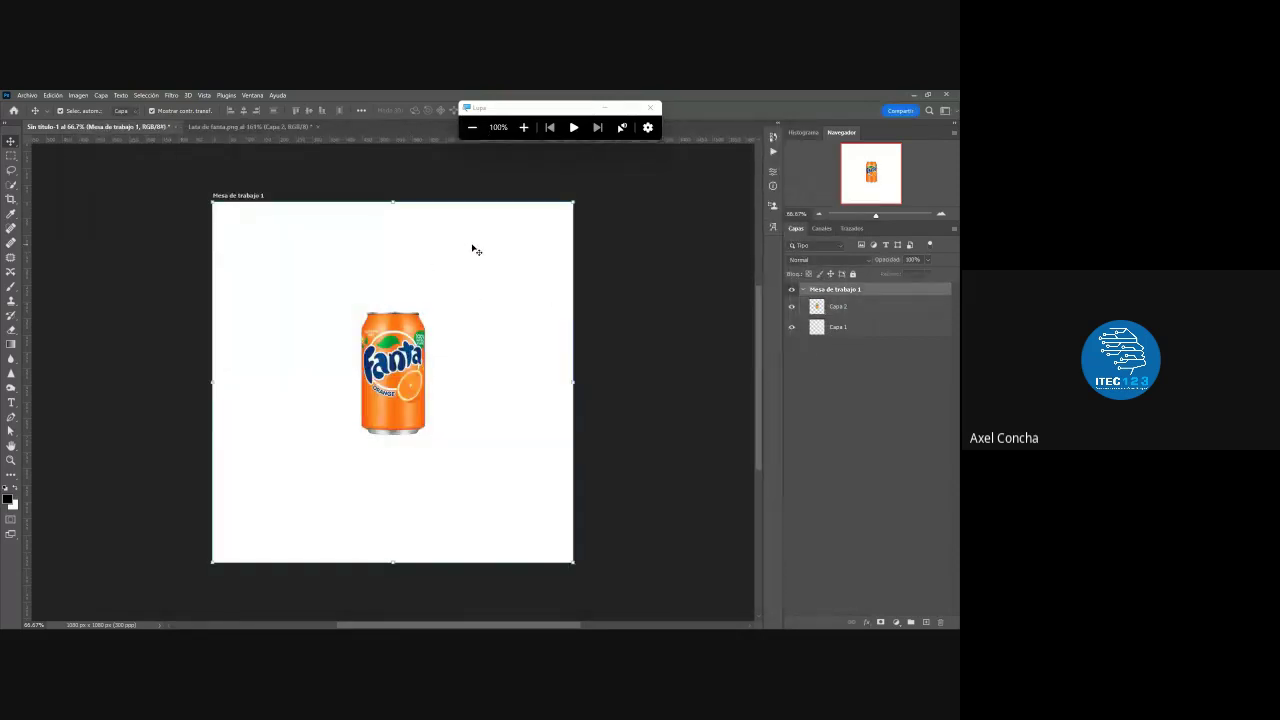
- Return to Lata de fanta.png and remove the accidental duplicate can
click(260, 127)
drag(400, 340, 383, 342)
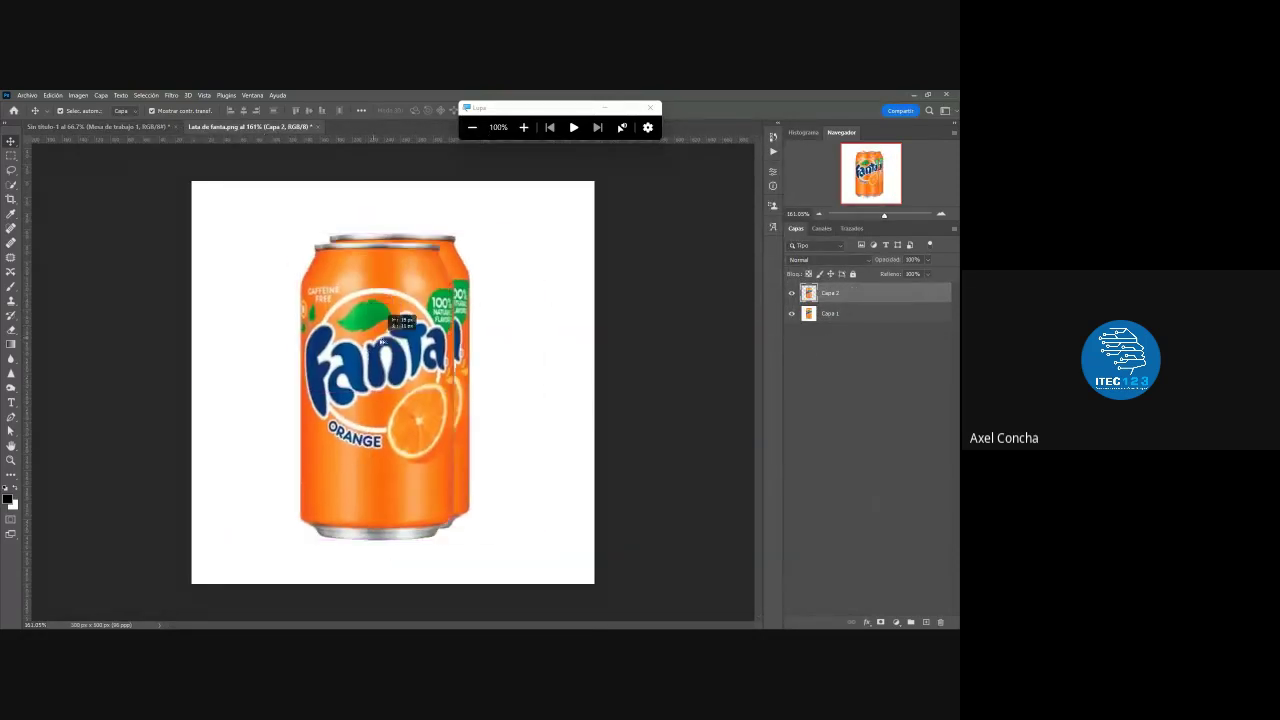
key(Delete)
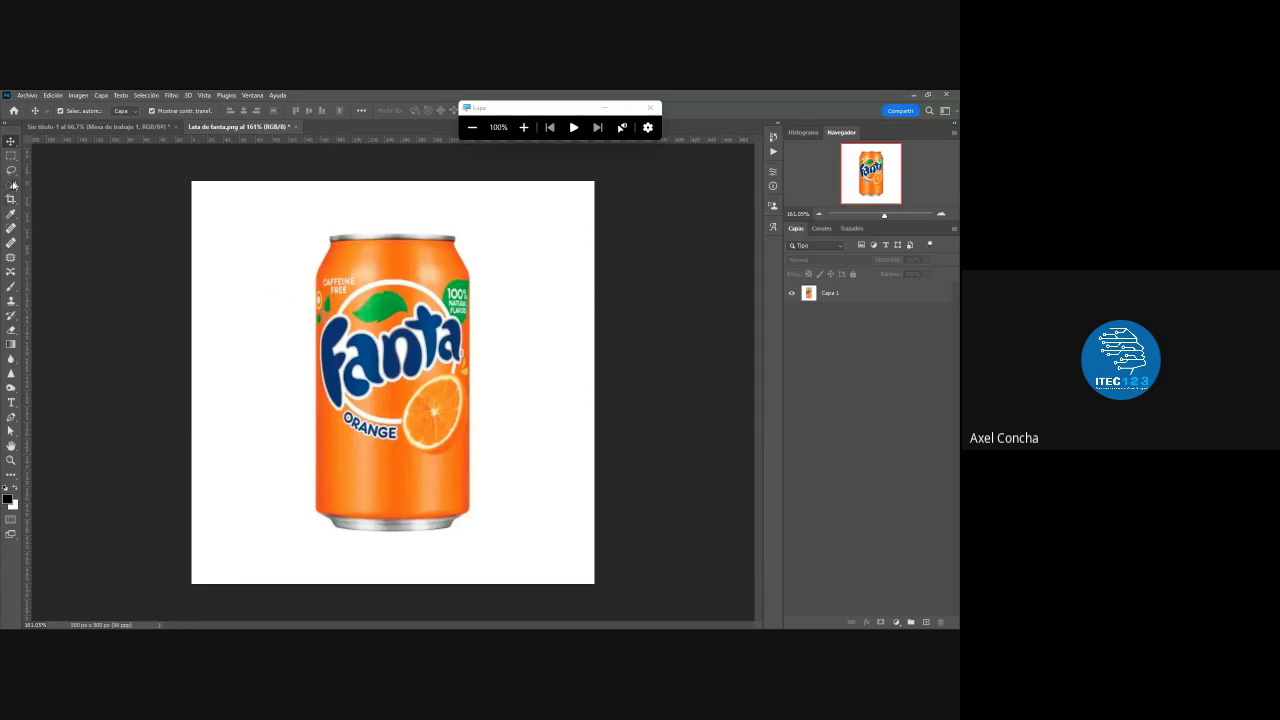
- Switch the selection tool to Quick Selection
key(super+plus)
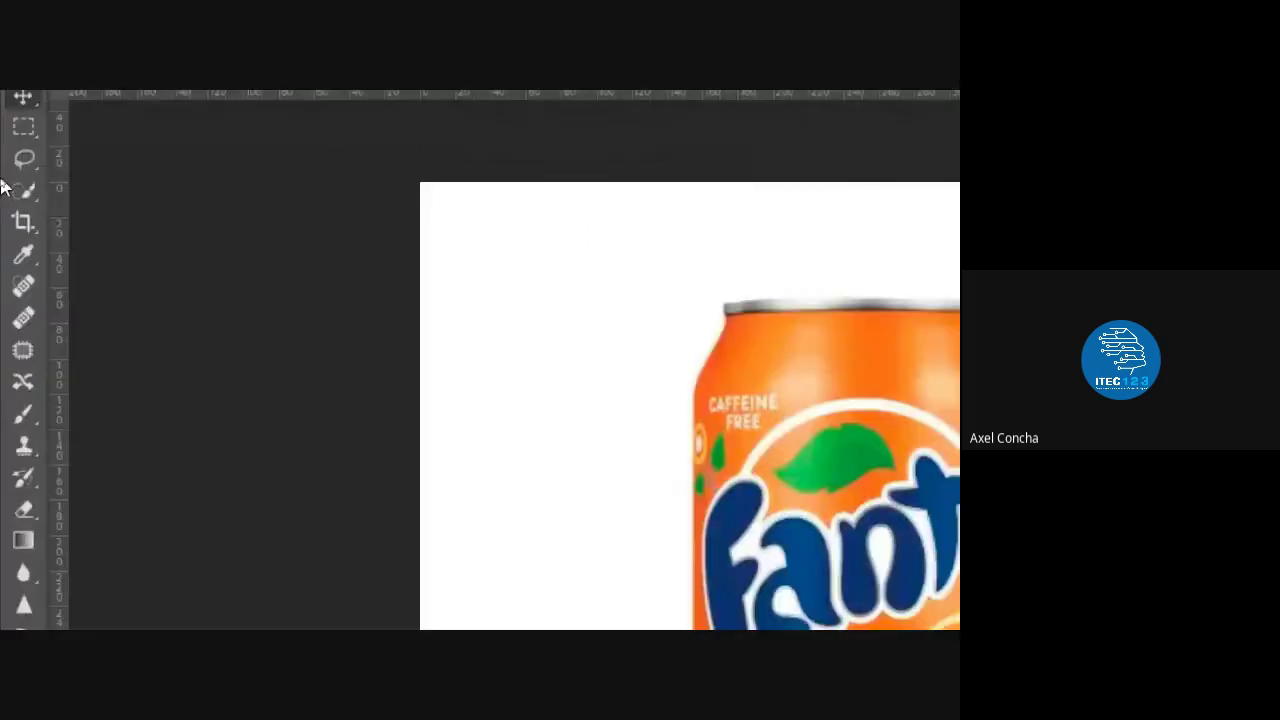
right_click(15, 287)
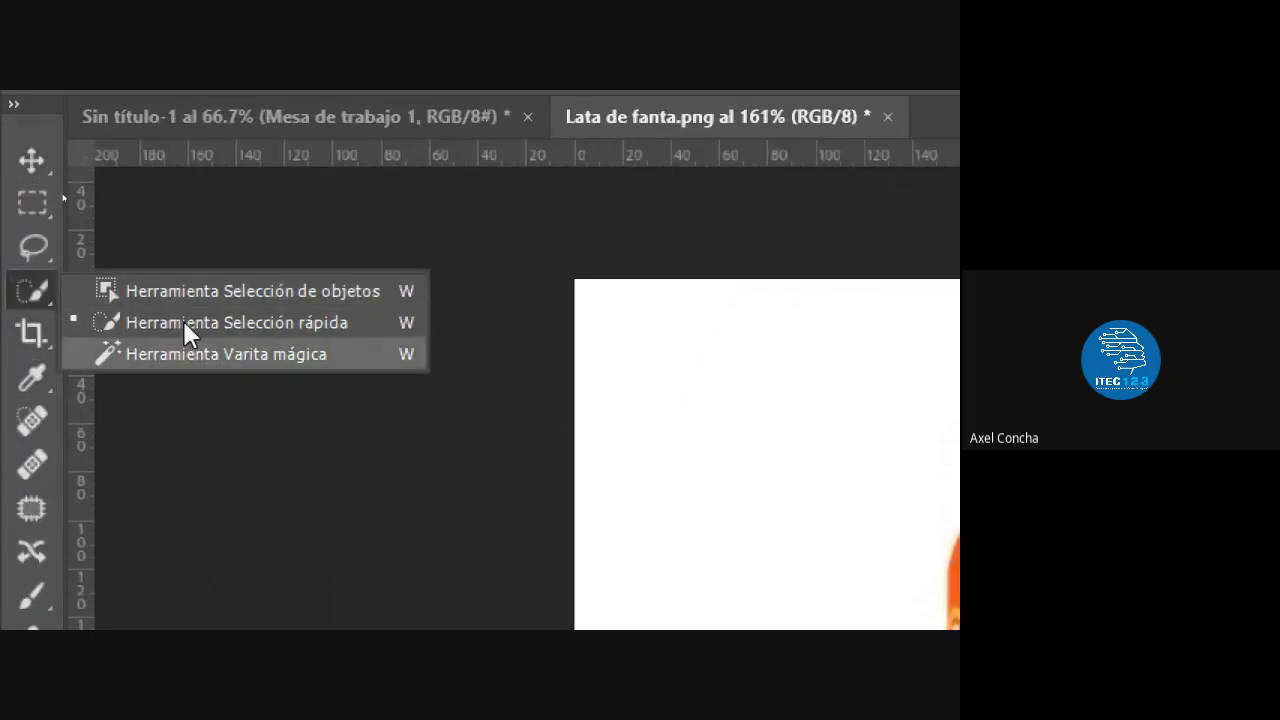
click(31, 232)
right_click(31, 232)
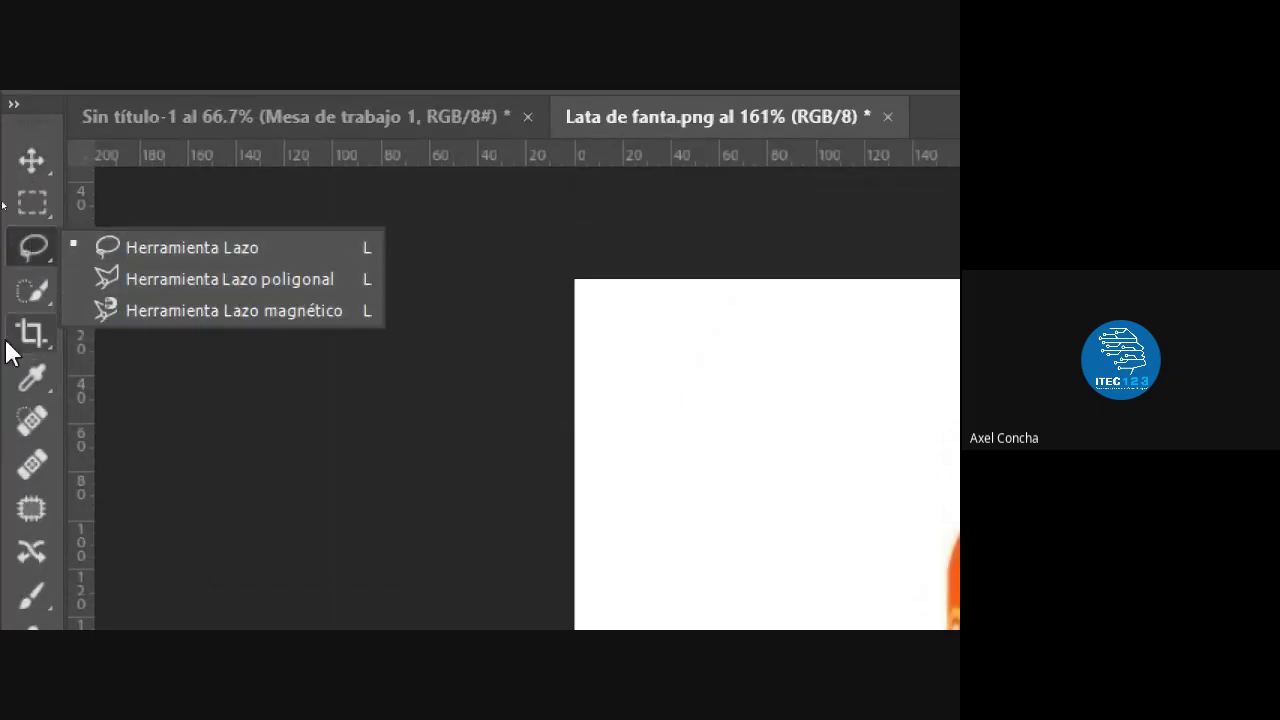
click(15, 295)
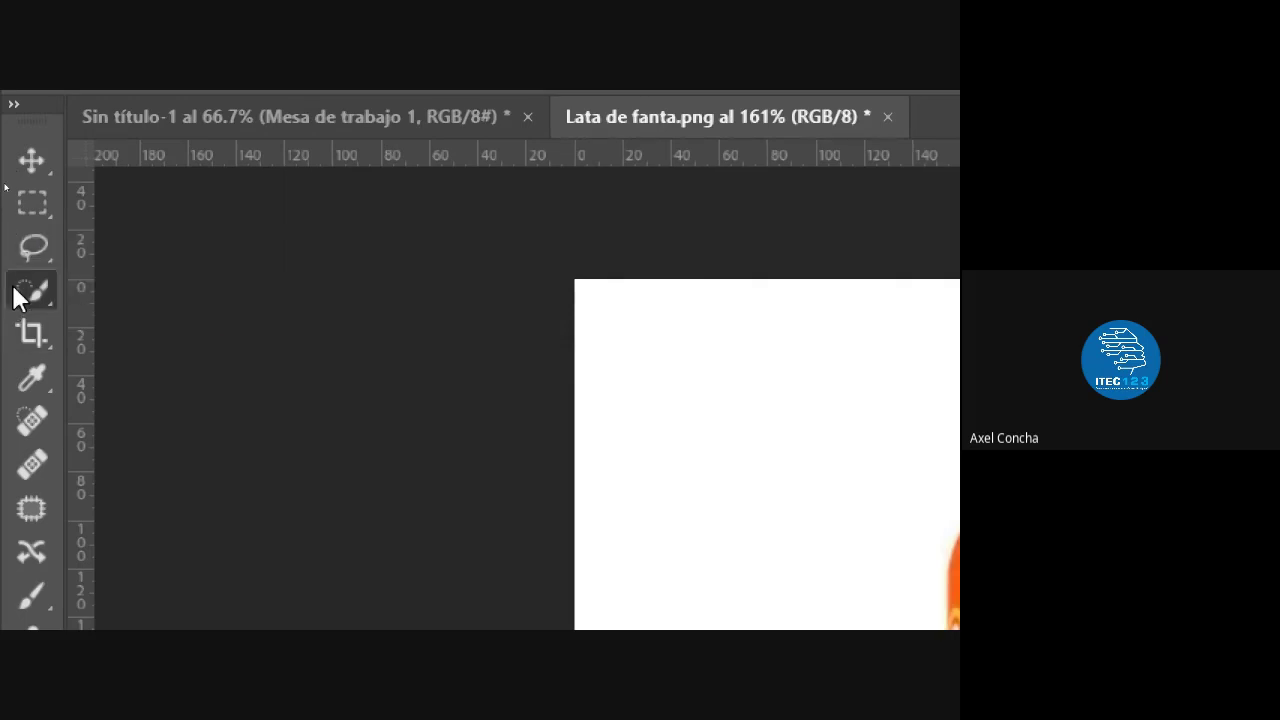
right_click(13, 287)
click(203, 312)
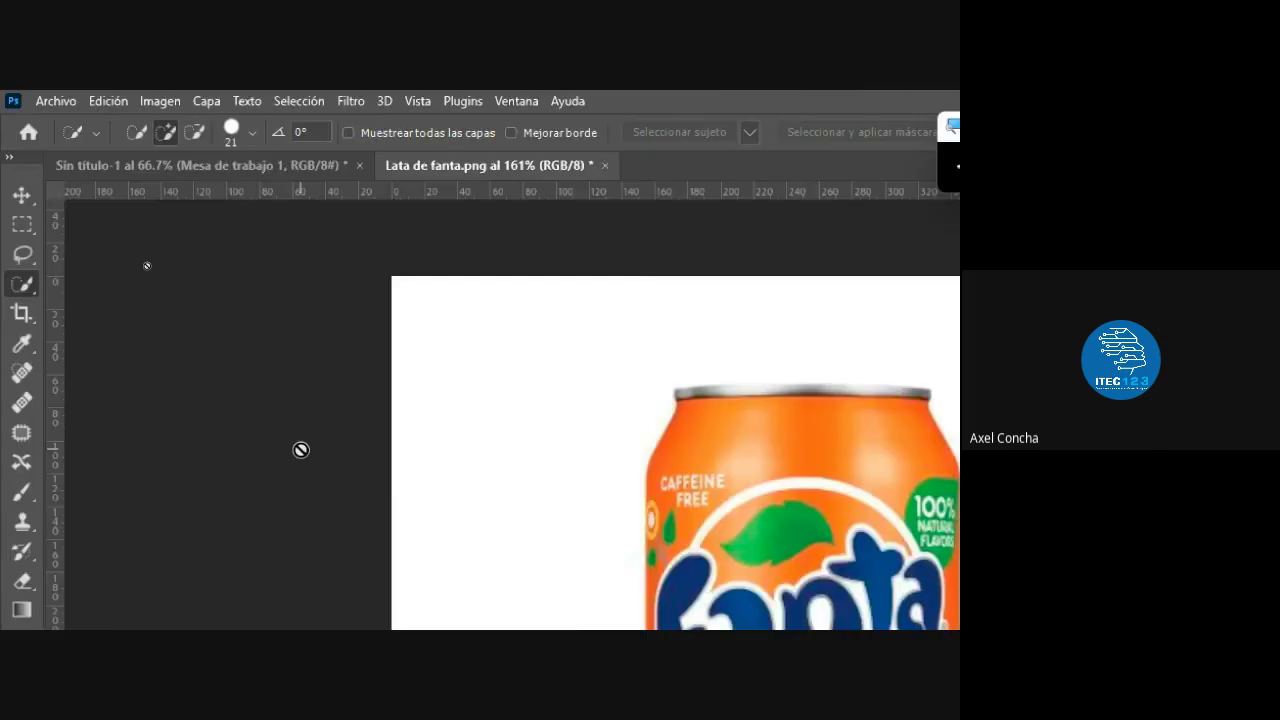
key(super+minus)
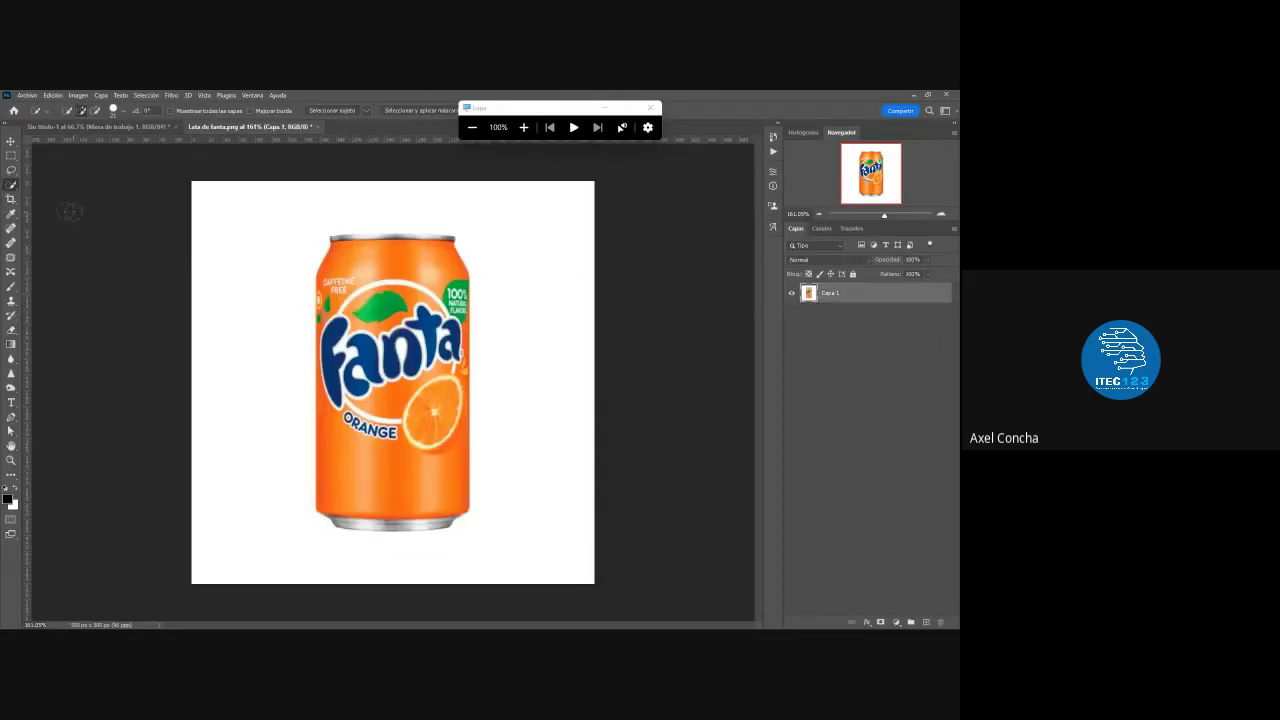
- Quick-select the whole can on Capa 1, including logo and rim, and copy it to new layer Capa 2
click(696, 300)
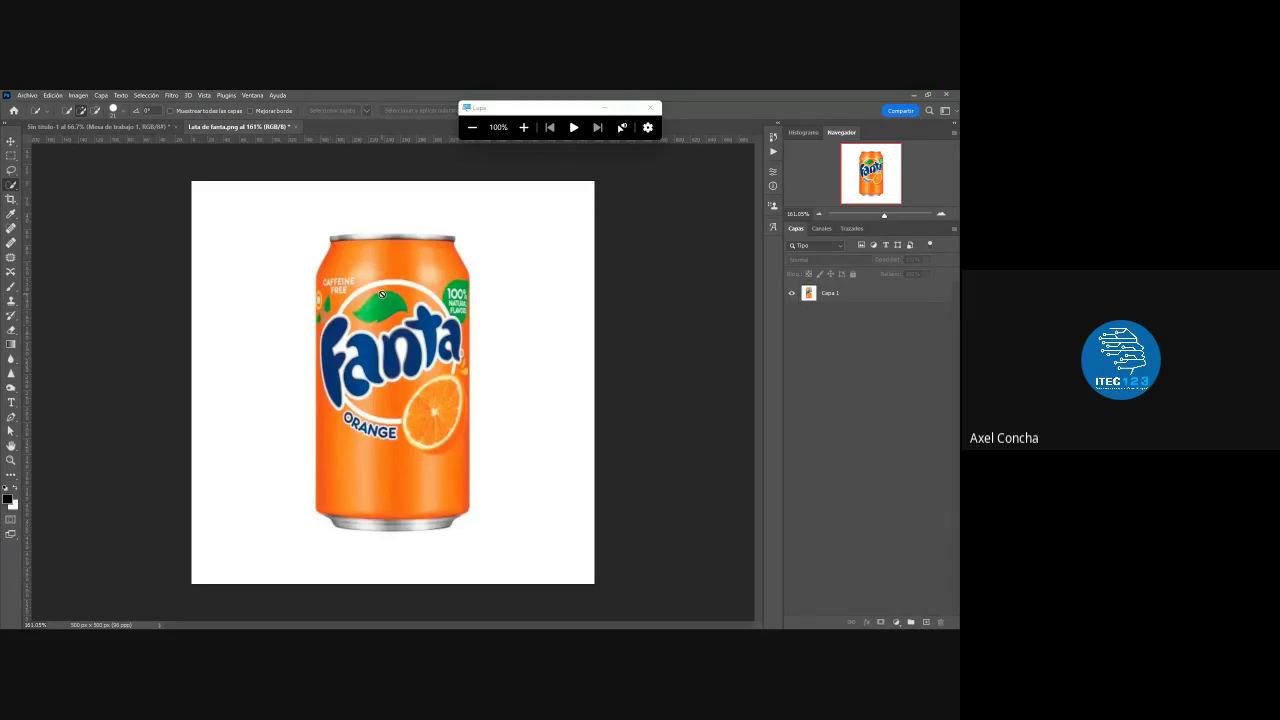
key(super+plus)
key(super+plus)
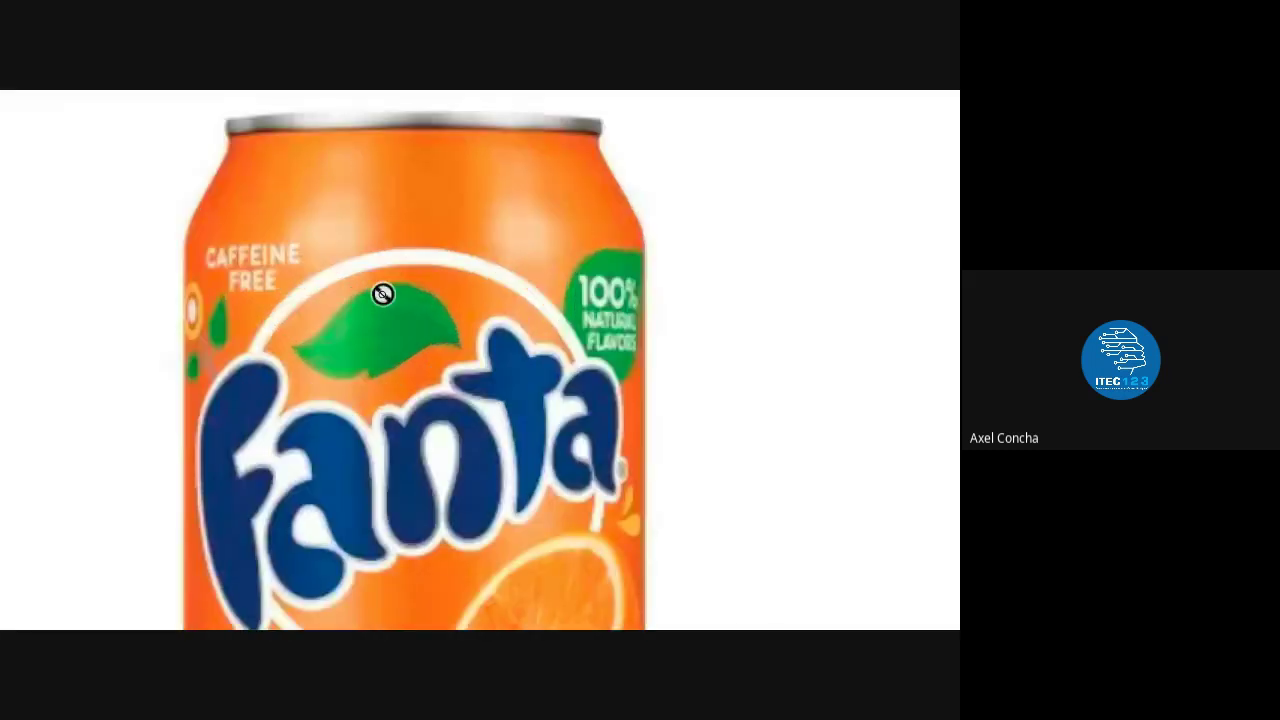
key(super+minus)
key(super+minus)
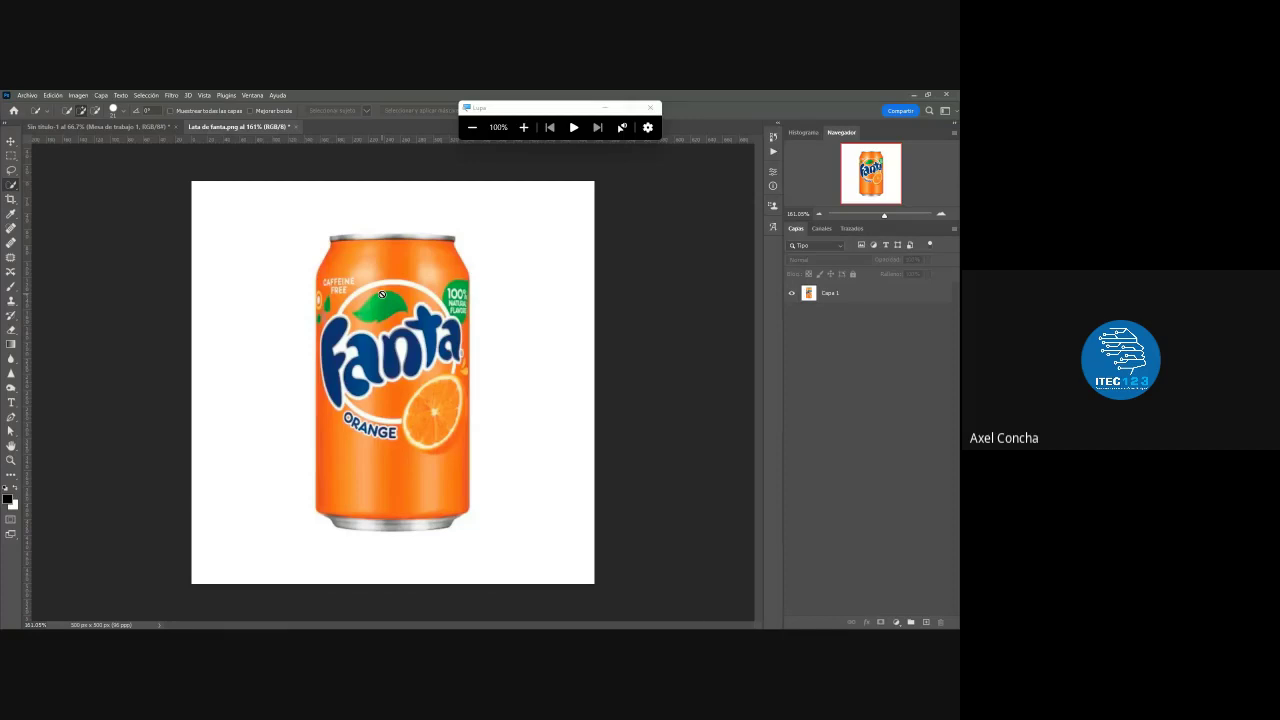
click(870, 295)
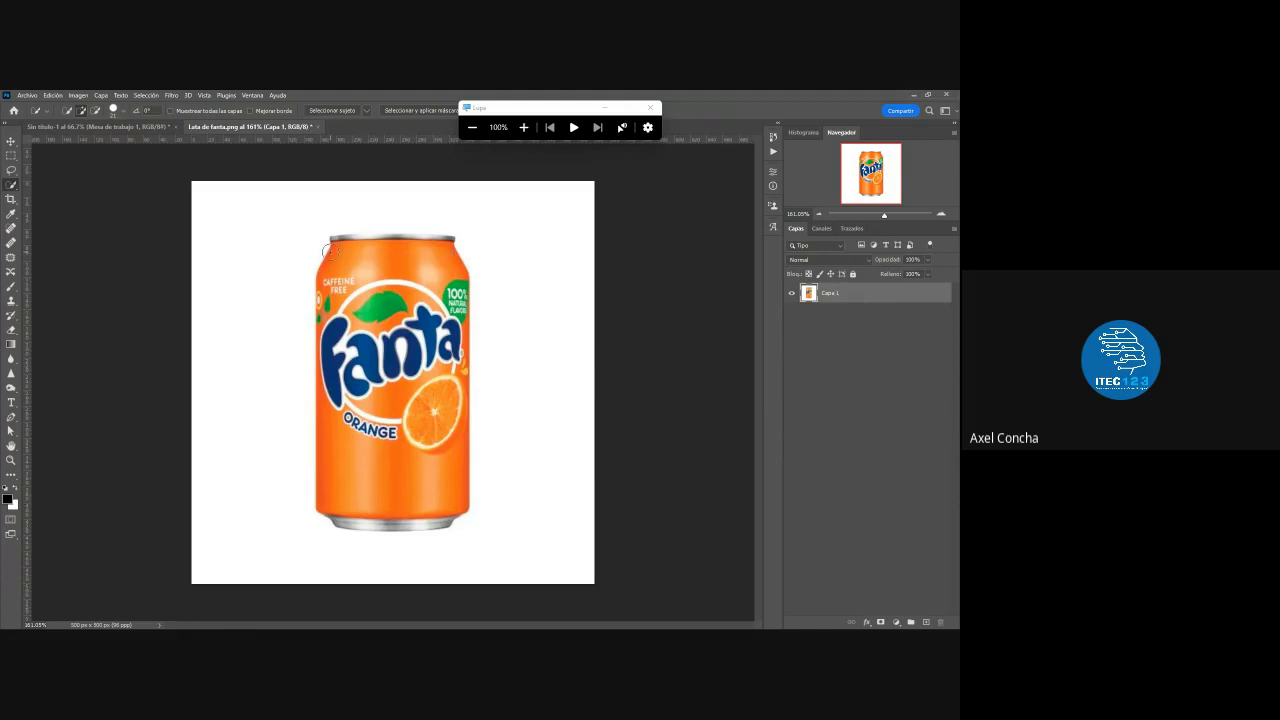
mouse_move(340, 248)
mouse_down()
mouse_move(446, 346)
mouse_move(430, 370)
mouse_up()
drag(430, 370, 340, 345)
key(super+plus)
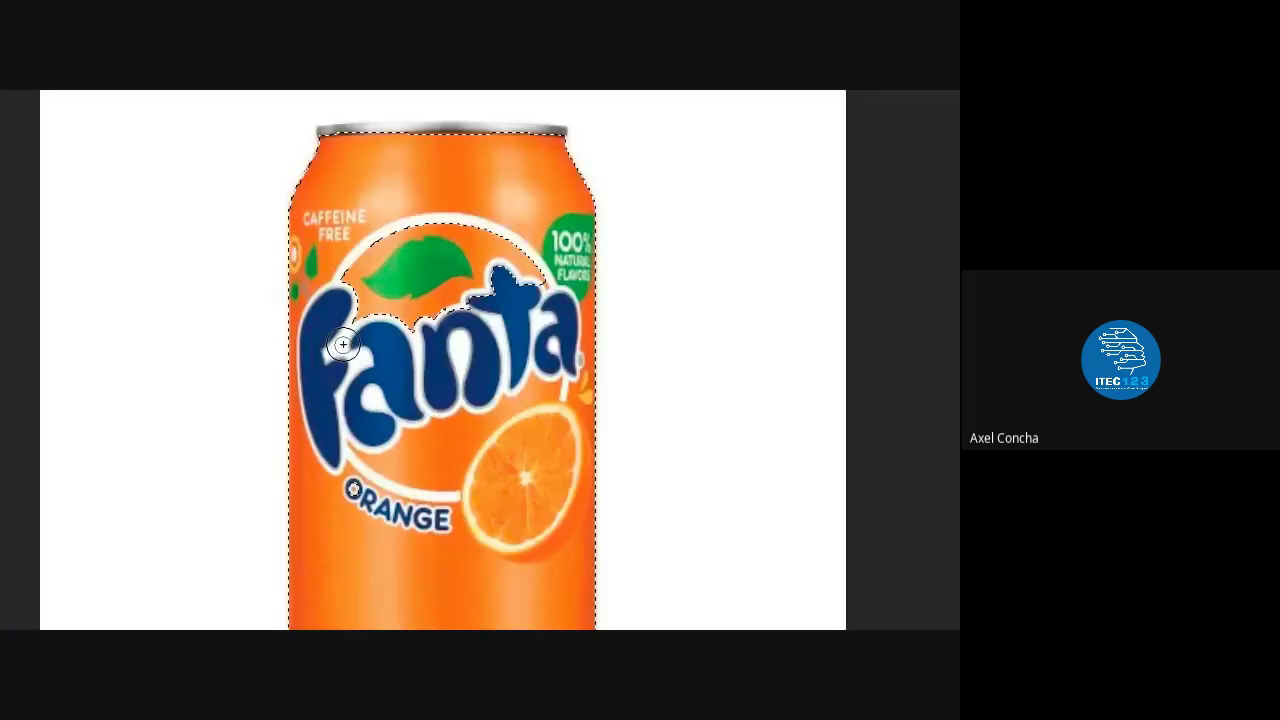
drag(437, 320, 372, 143)
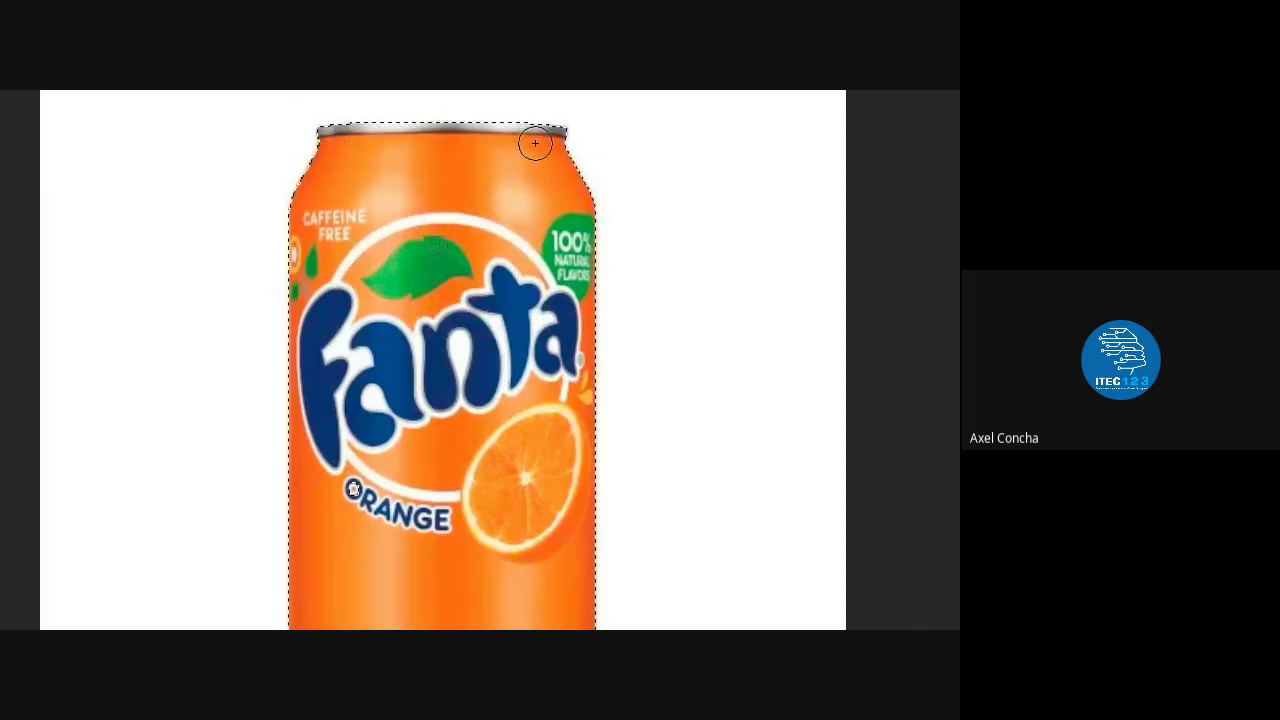
drag(372, 143, 537, 143)
key(super+minus)
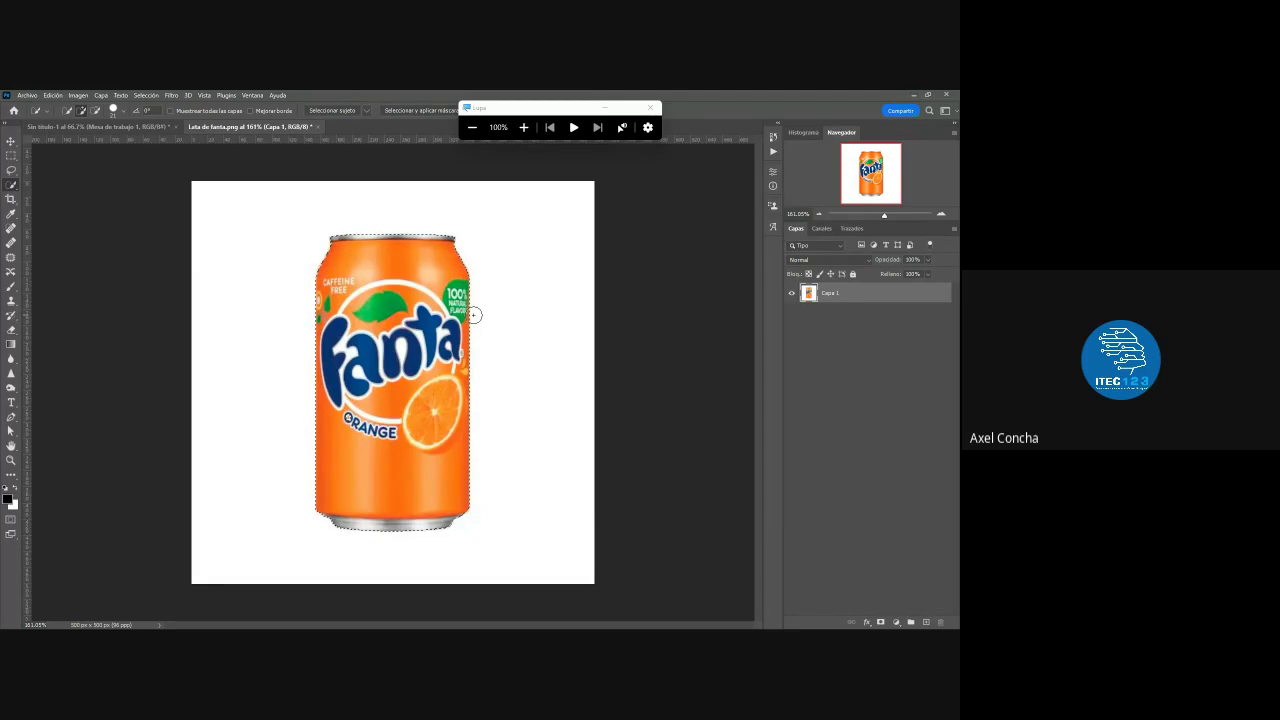
key(ctrl+j)
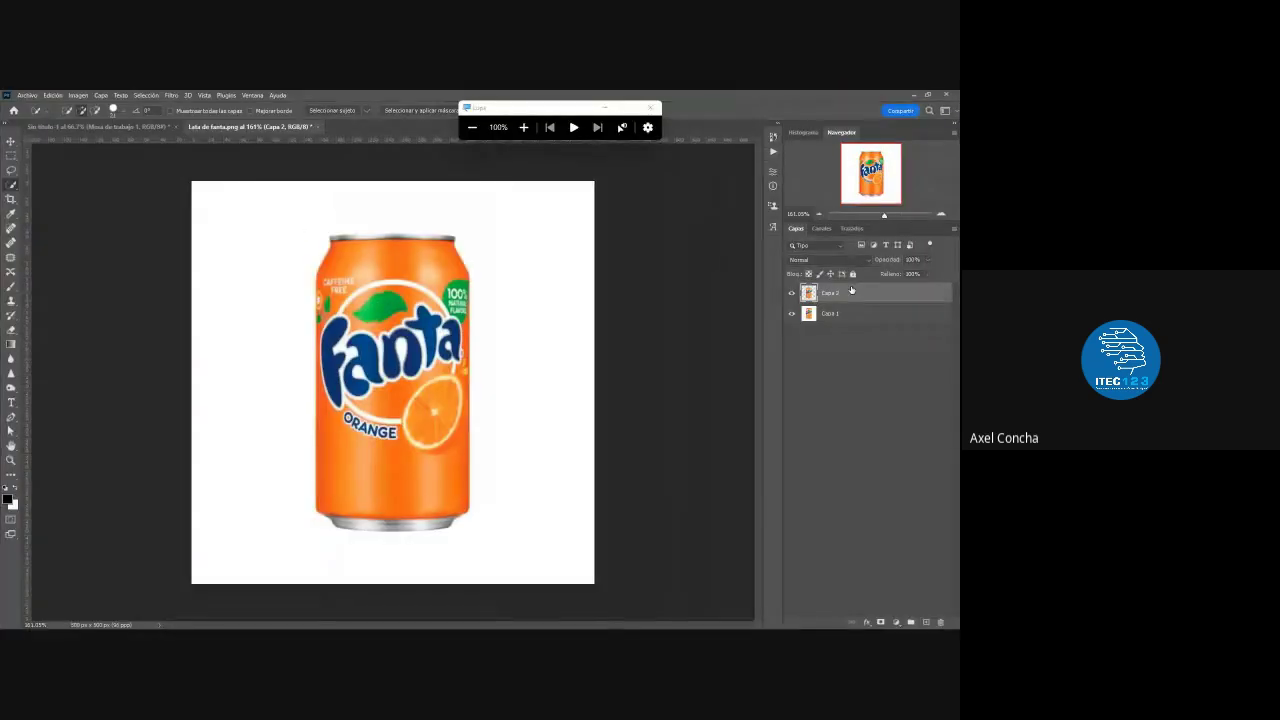
- Bring Capa 2 onto the Sin título-1 artboard and undo the extra copies, leaving a single can
mouse_move(851, 290)
mouse_down()
mouse_move(122, 121)
mouse_move(410, 428)
mouse_up()
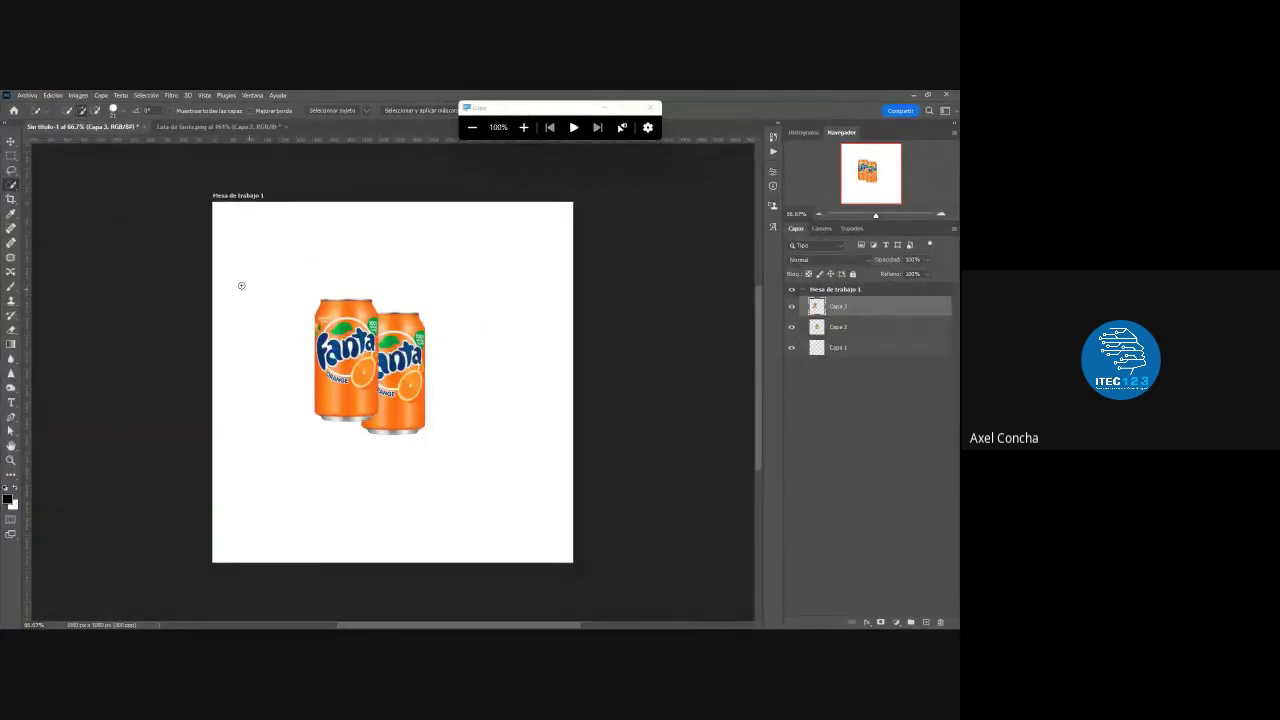
key(v)
drag(363, 336, 470, 352)
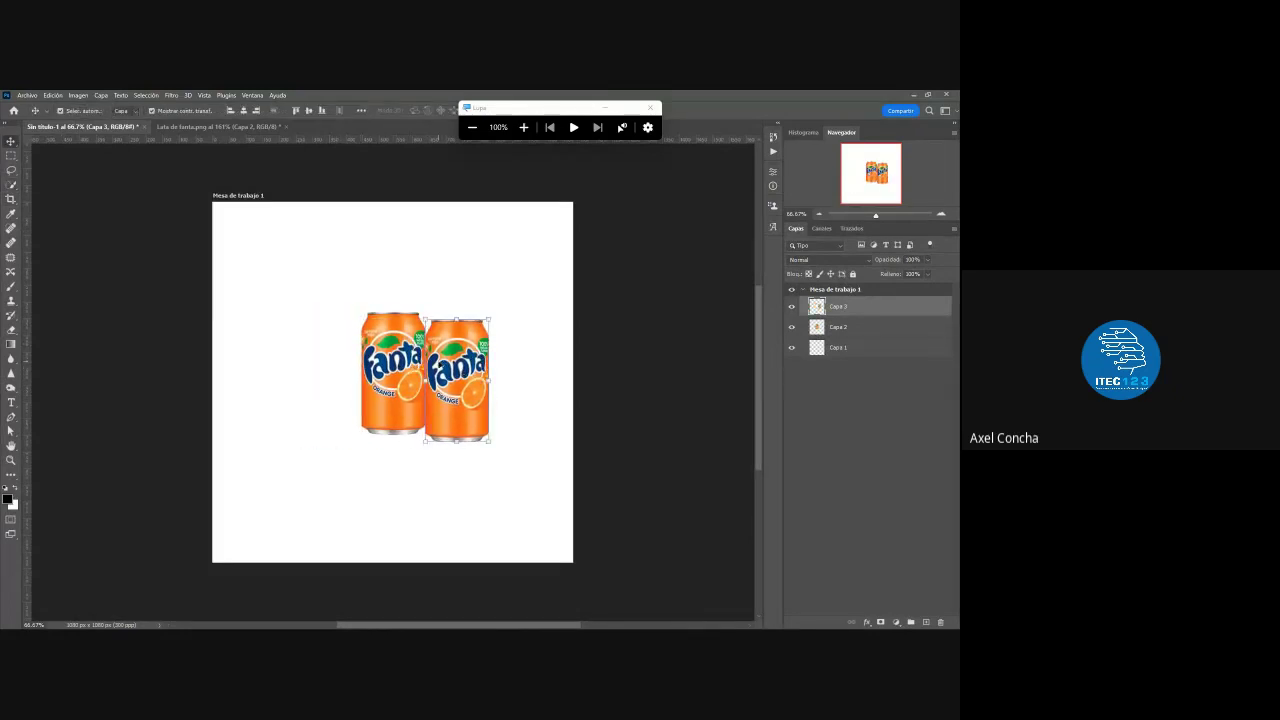
key(ctrl+e)
key(ctrl+z)
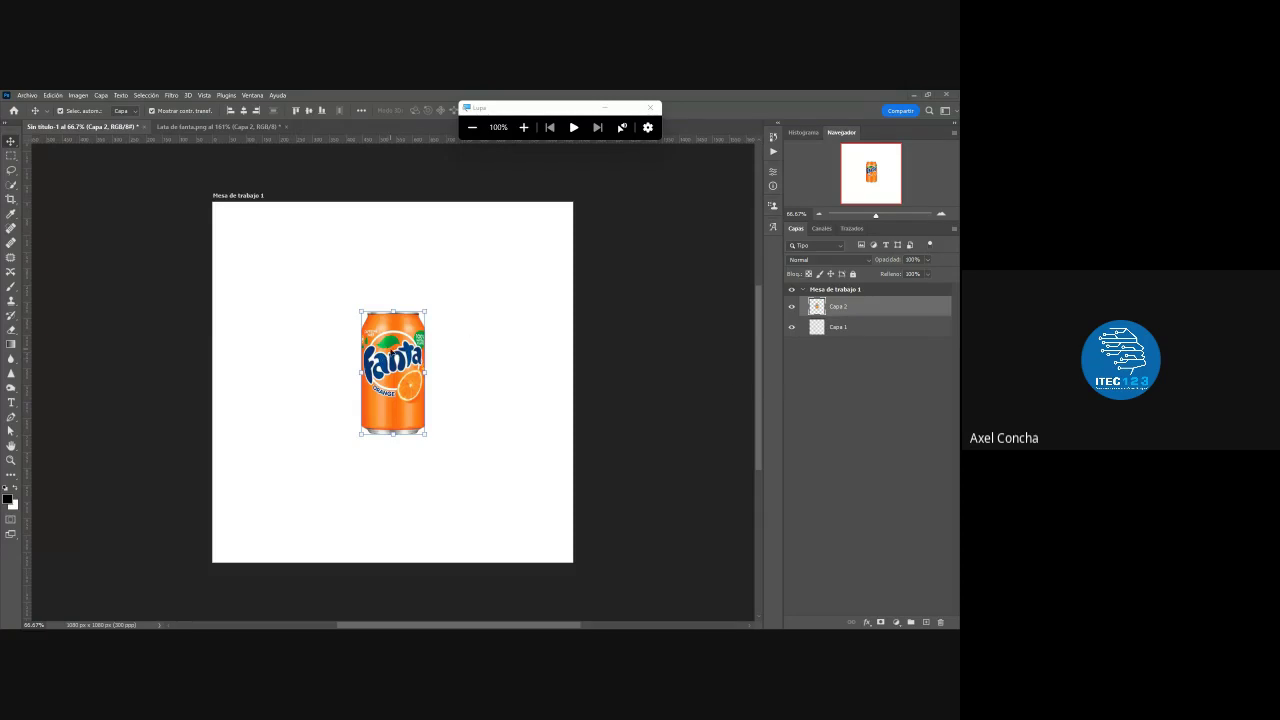
- Nudge the can slightly right and down, then show the fill and adjustment layer list
drag(392, 349, 396, 356)
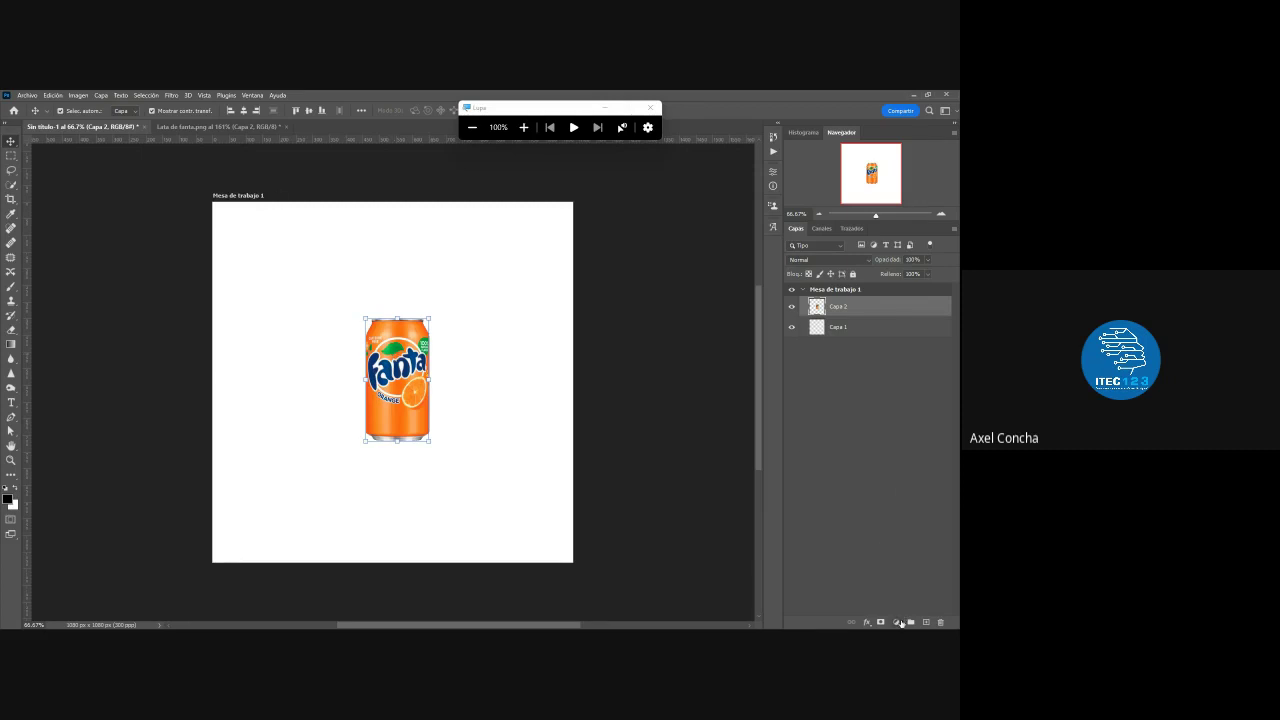
key(super+plus)
key(super+plus)
key(super+plus)
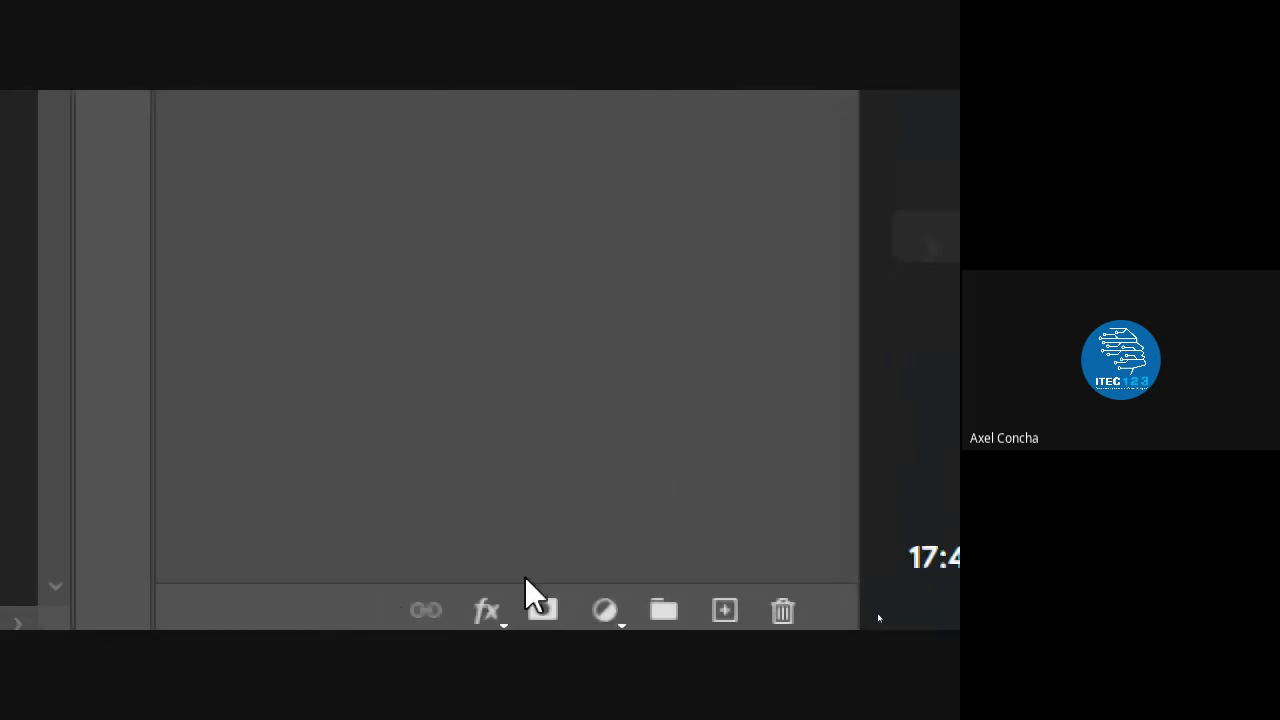
click(603, 612)
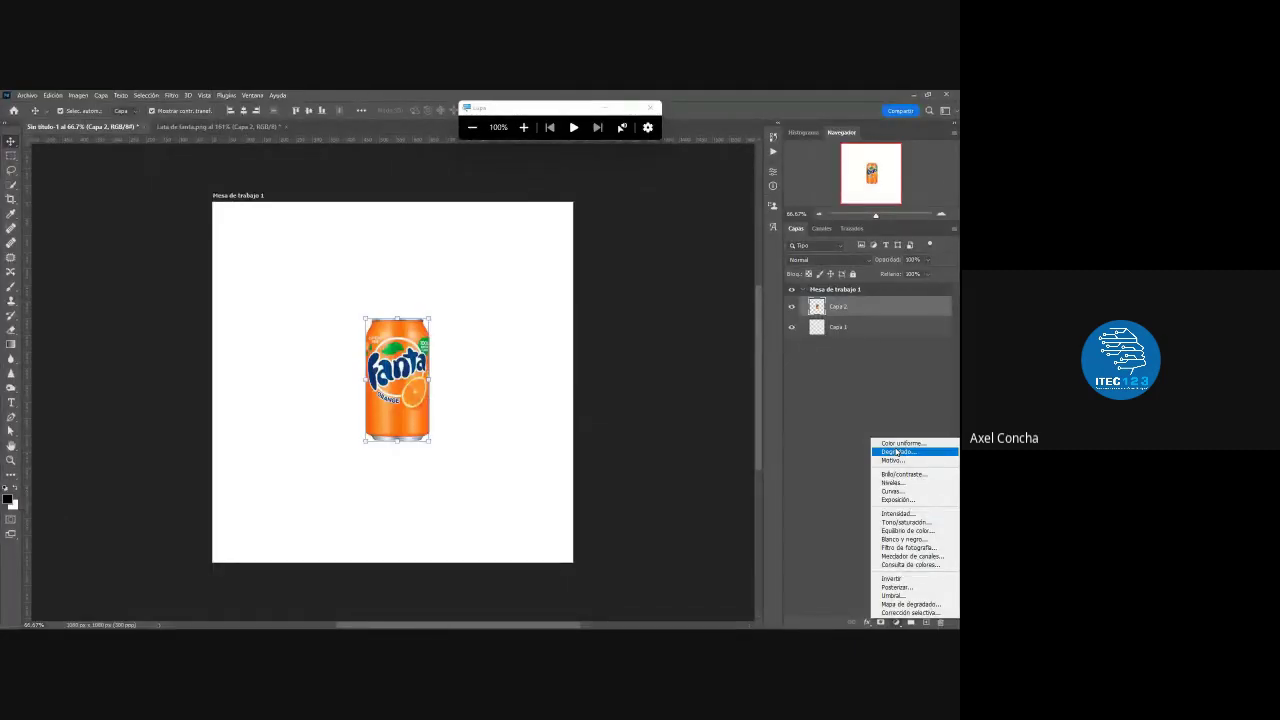
- Add a Degradado fill layer fading white to black, accepting the default settings
click(896, 452)
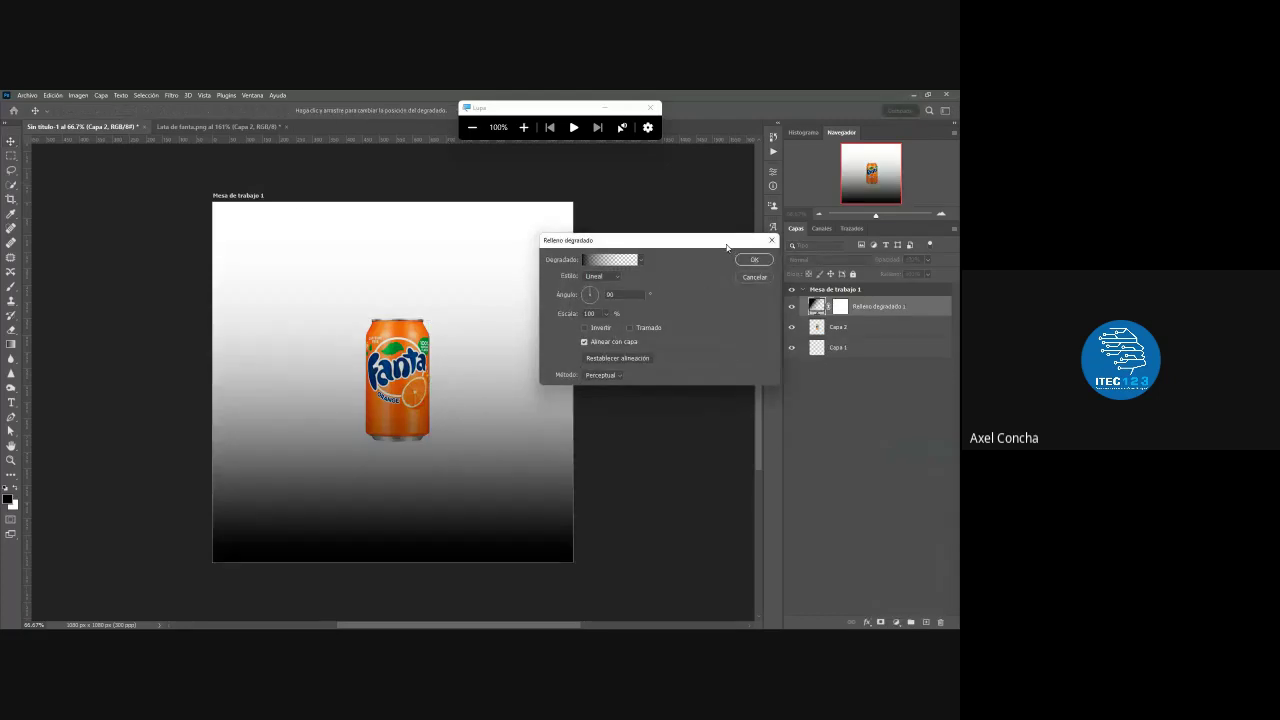
drag(727, 247, 522, 255)
click(547, 266)
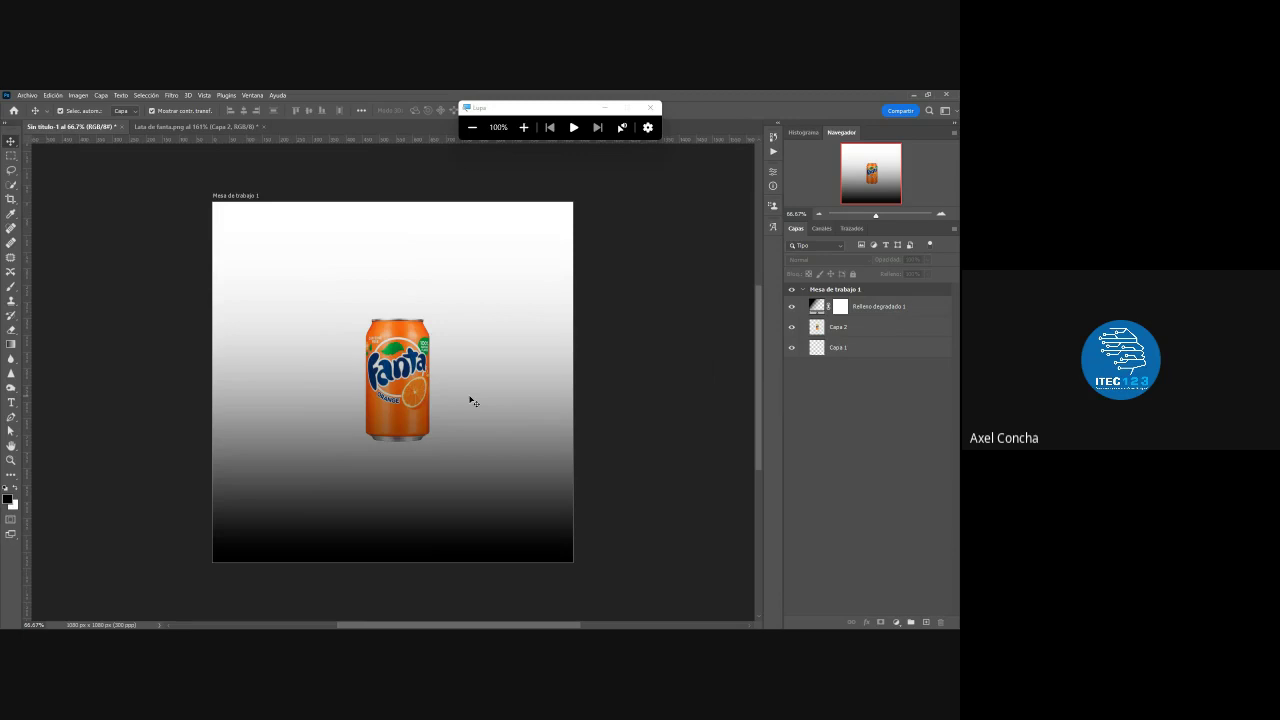
- Select Relleno degradado 1 and bring up the fill and adjustment layer list again
click(870, 326)
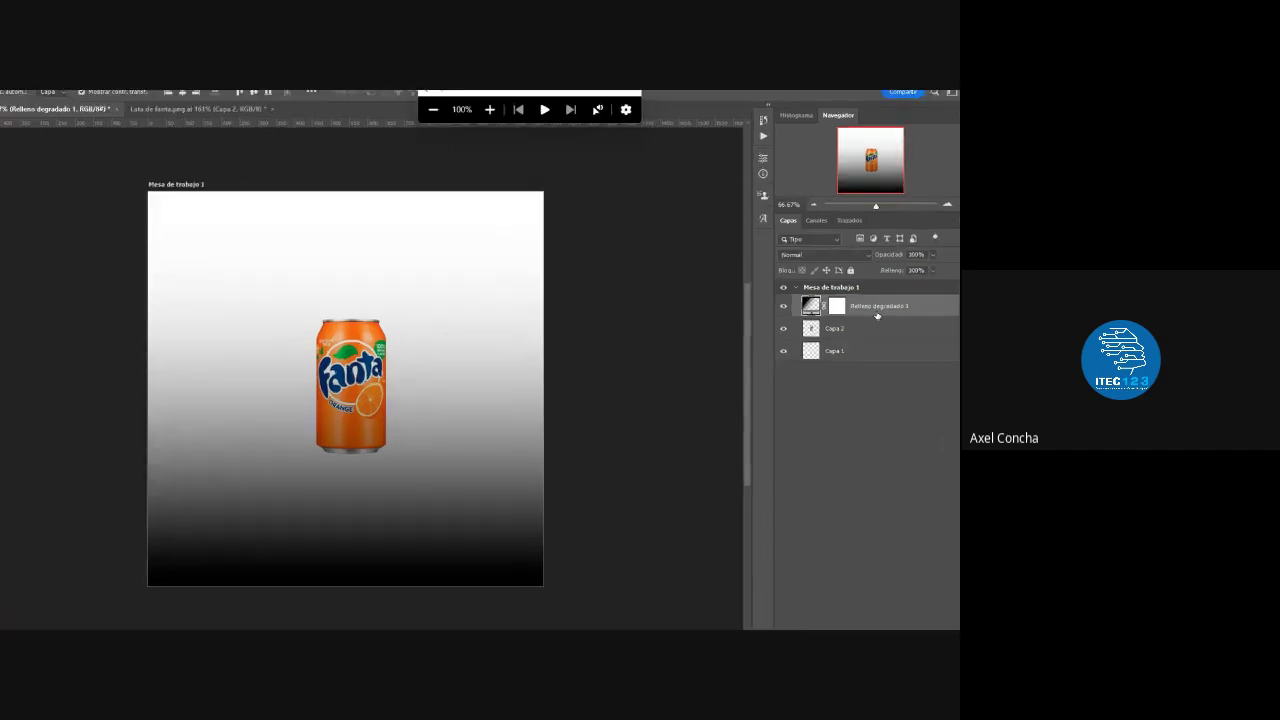
key(super+plus)
key(super+plus)
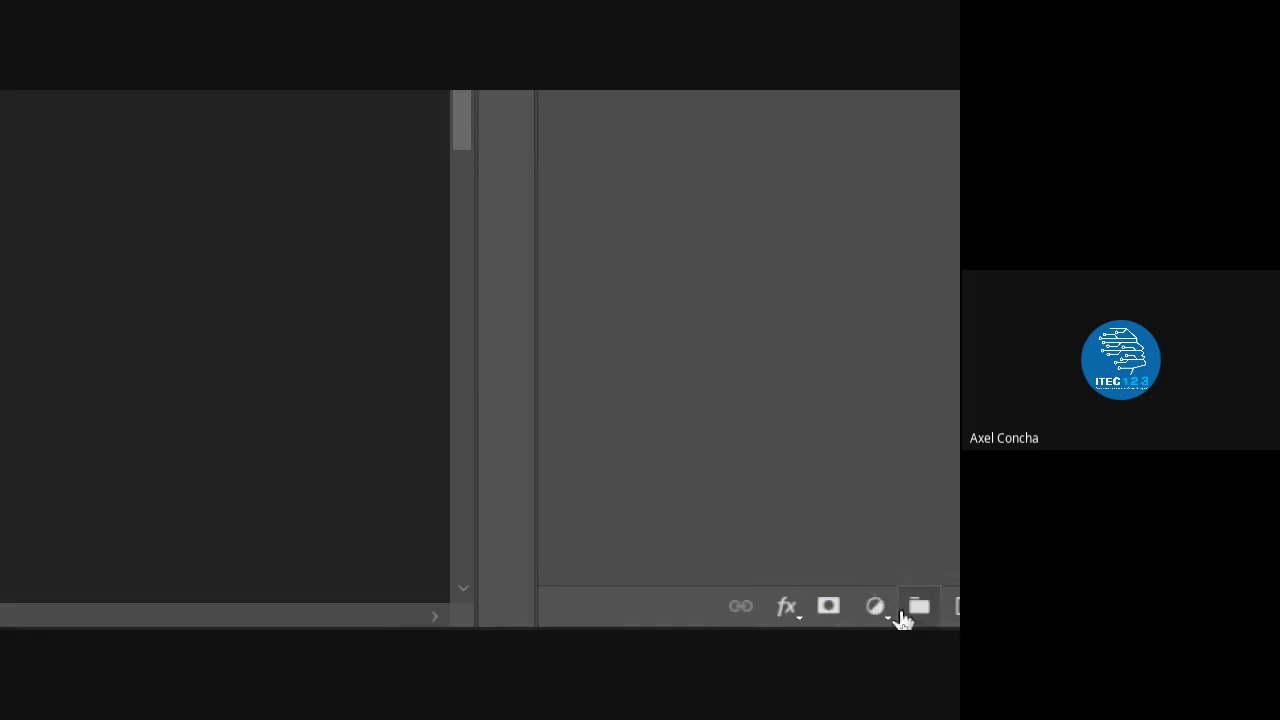
click(888, 608)
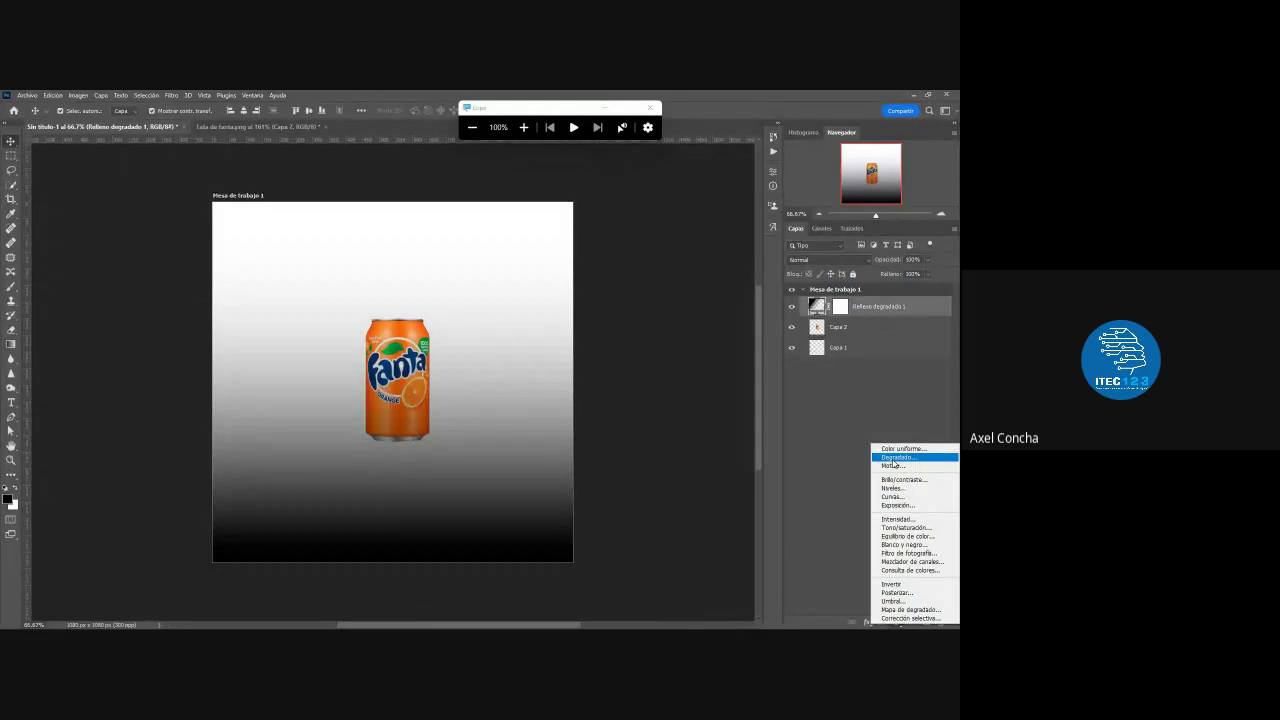
- Add a second Degradado fill layer, Relleno degradado 2, with default settings, then select Mesa de trabajo 1
click(894, 458)
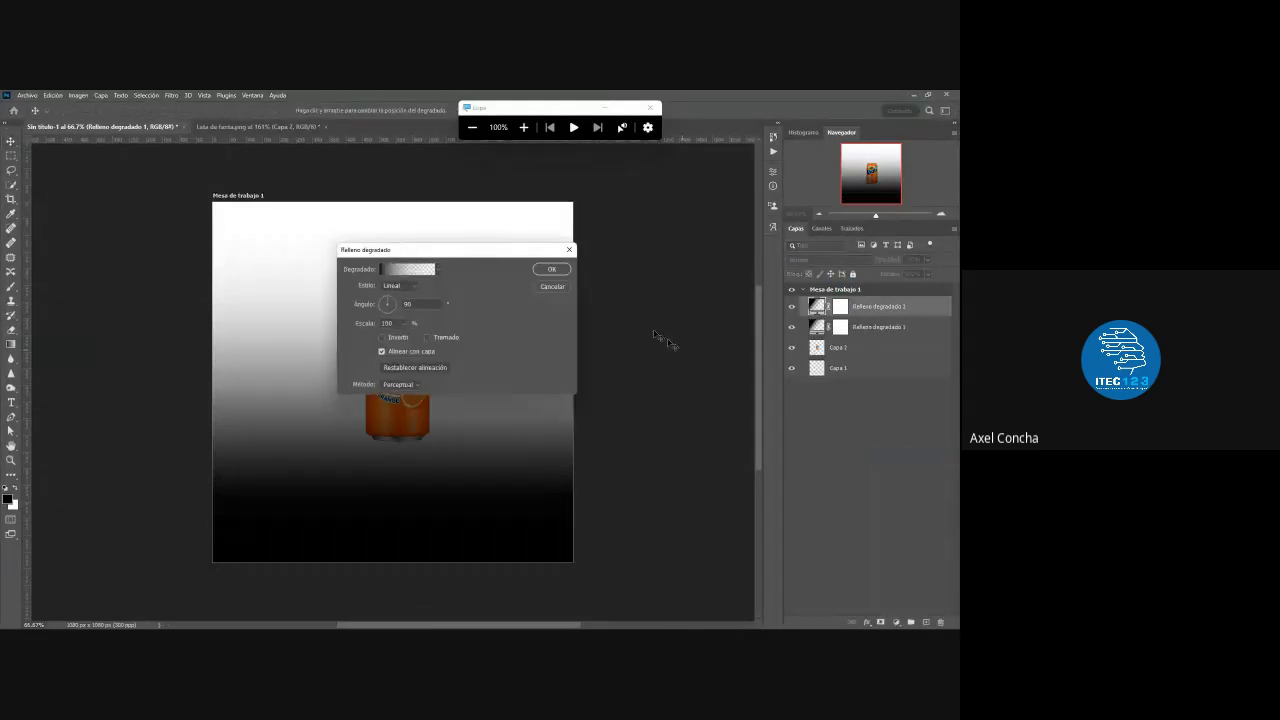
click(548, 270)
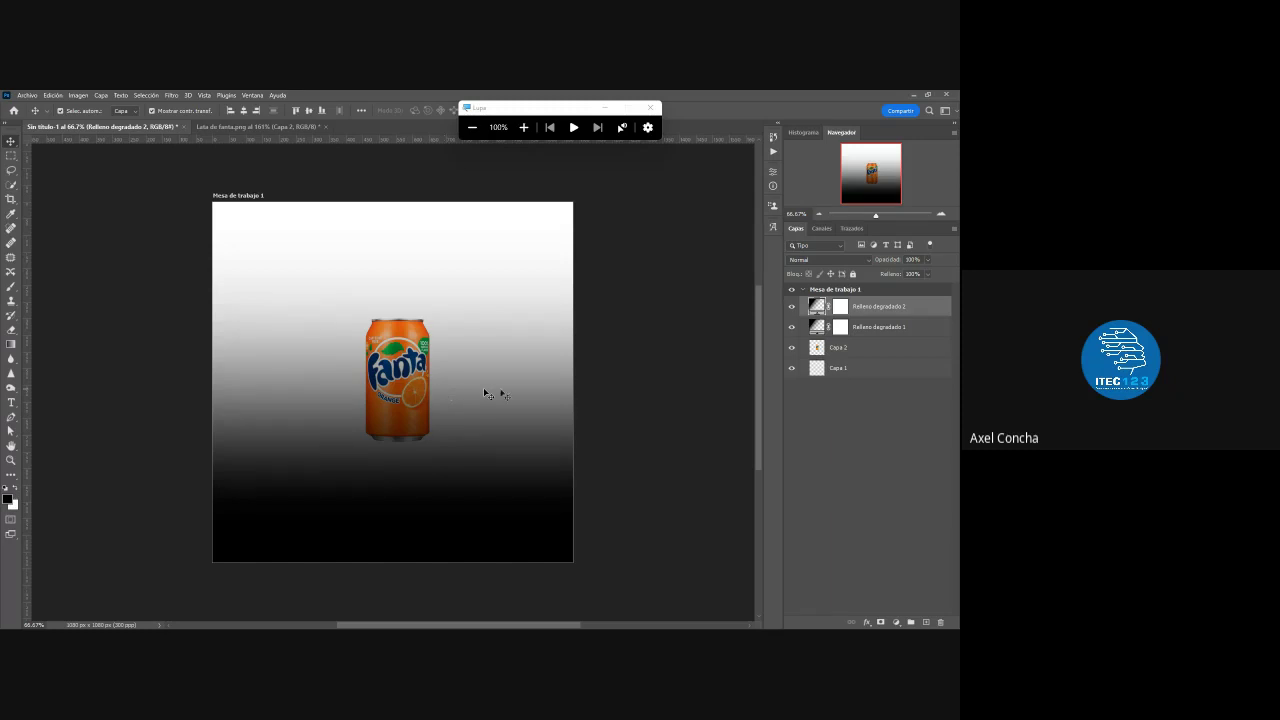
click(816, 290)
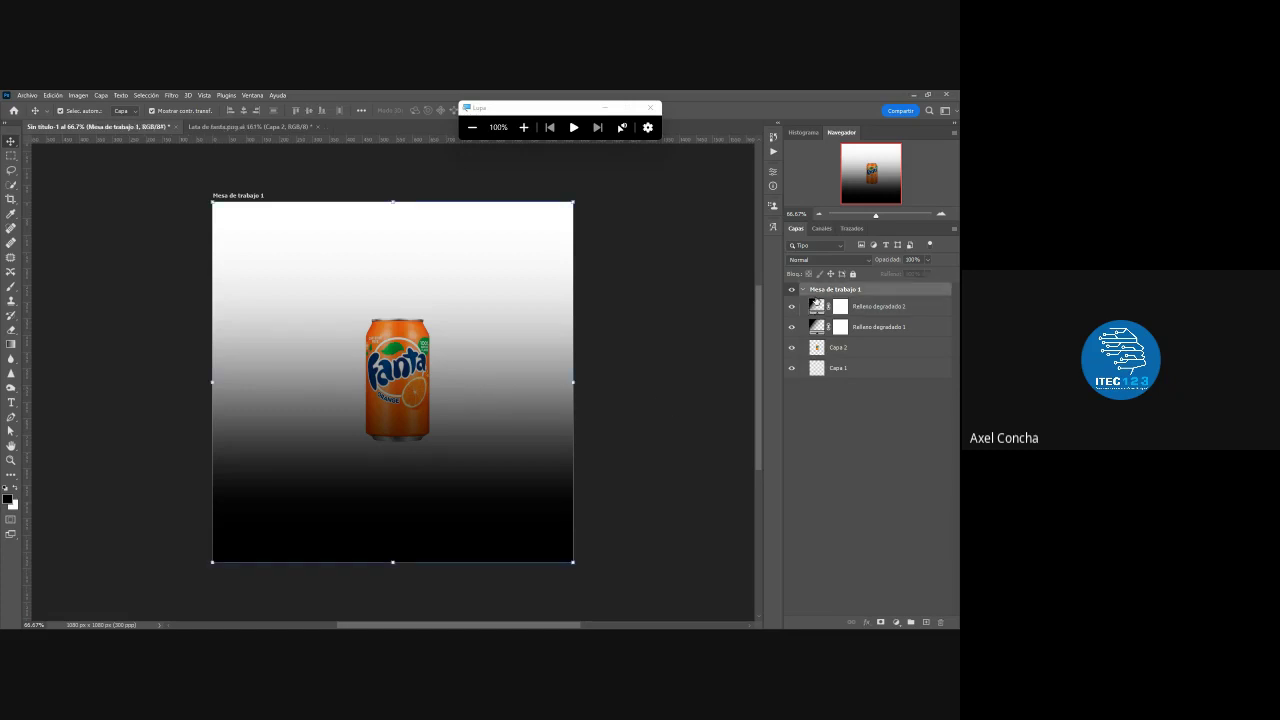
- Remove the extra Relleno degradado 2 gradient fill layer from the layer stack
click(816, 314)
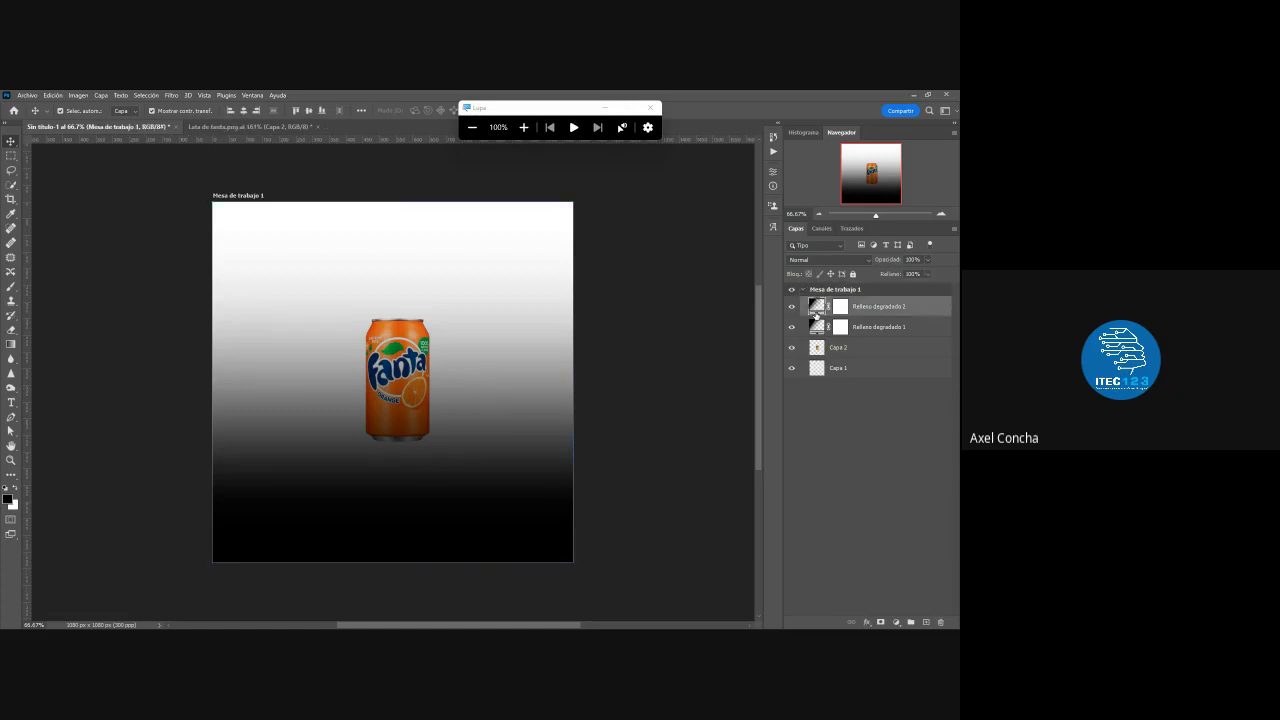
key(Delete)
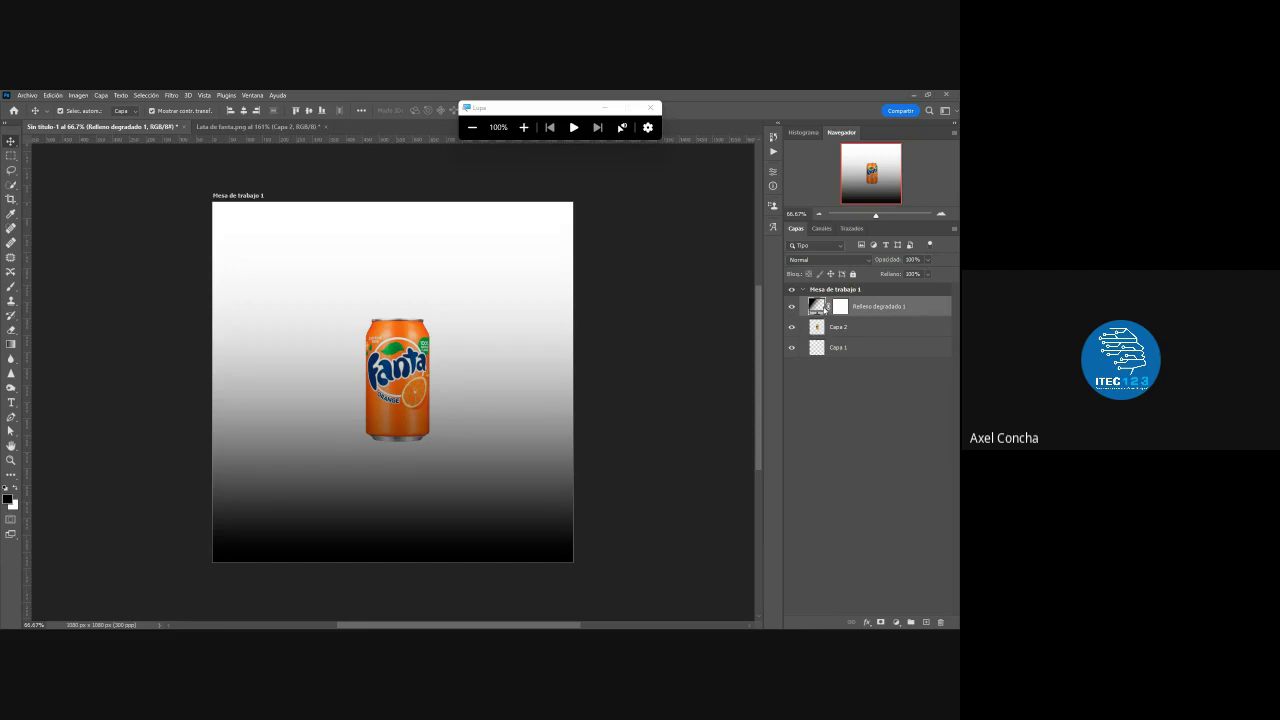
double_click(821, 306)
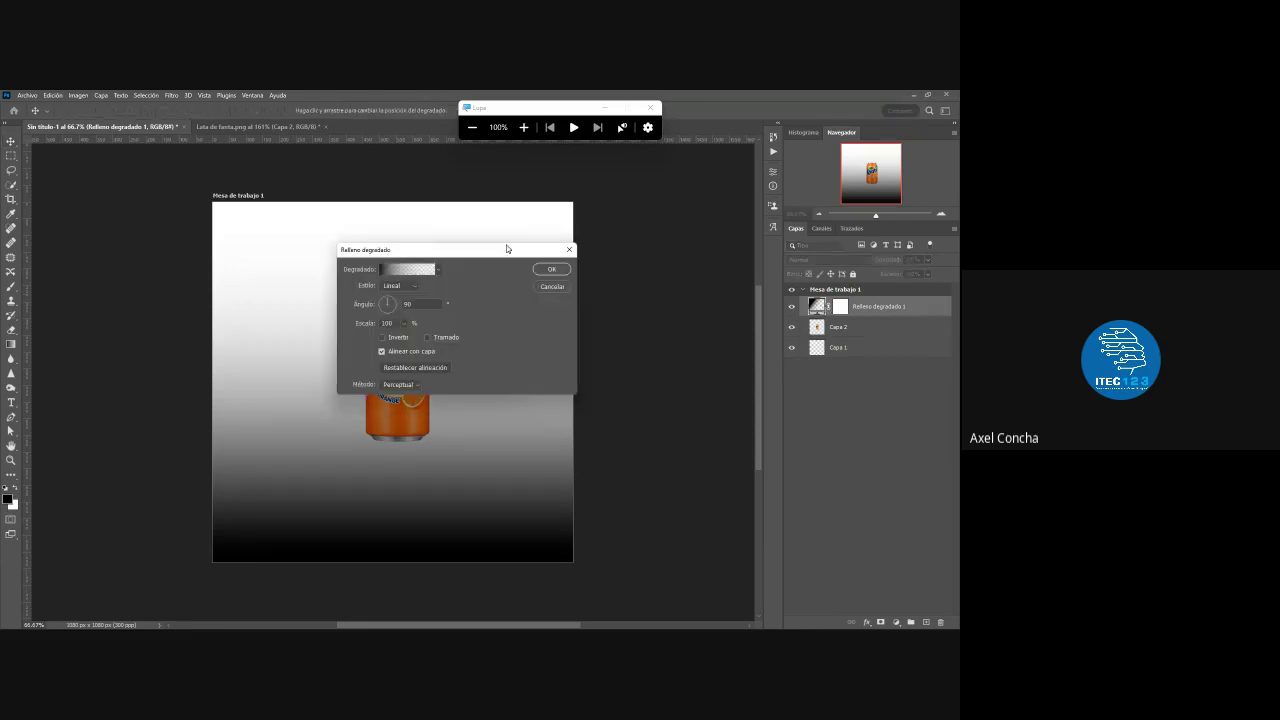
drag(503, 248, 614, 295)
click(676, 296)
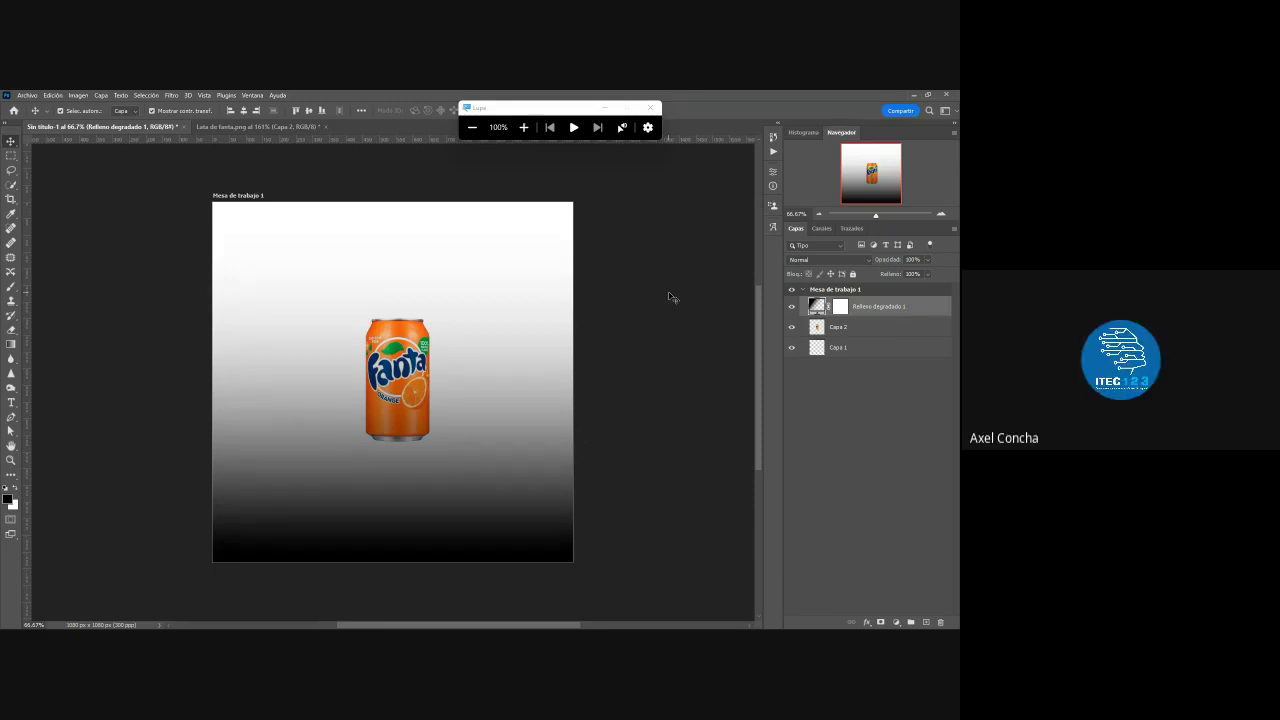
key(super+plus)
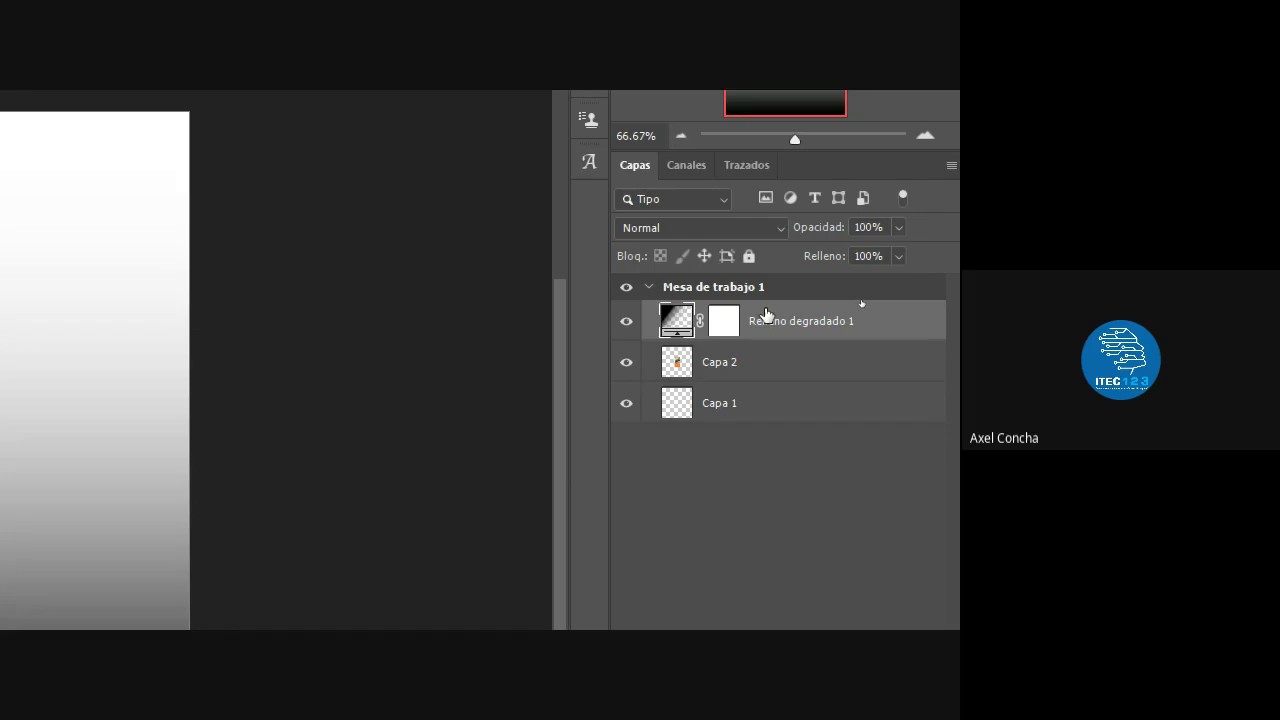
- Move the Relleno degradado 1 gradient fill below the Capa 2 can layer
click(727, 365)
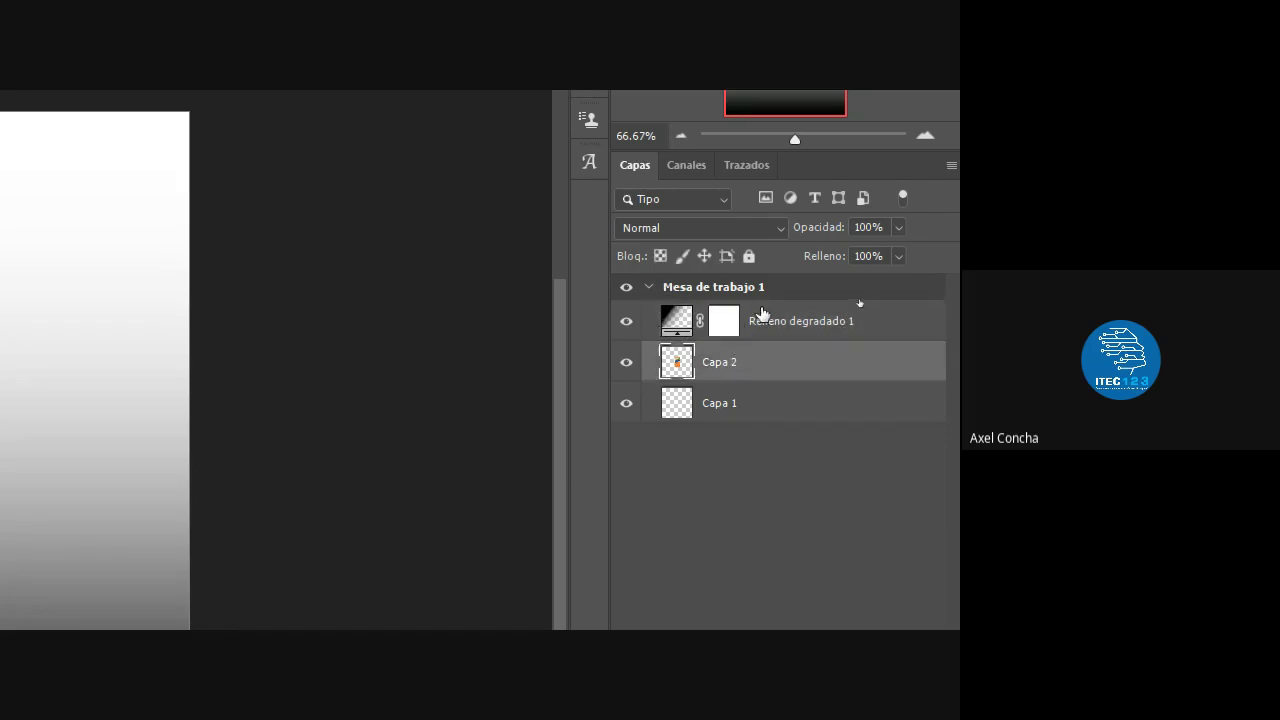
click(764, 315)
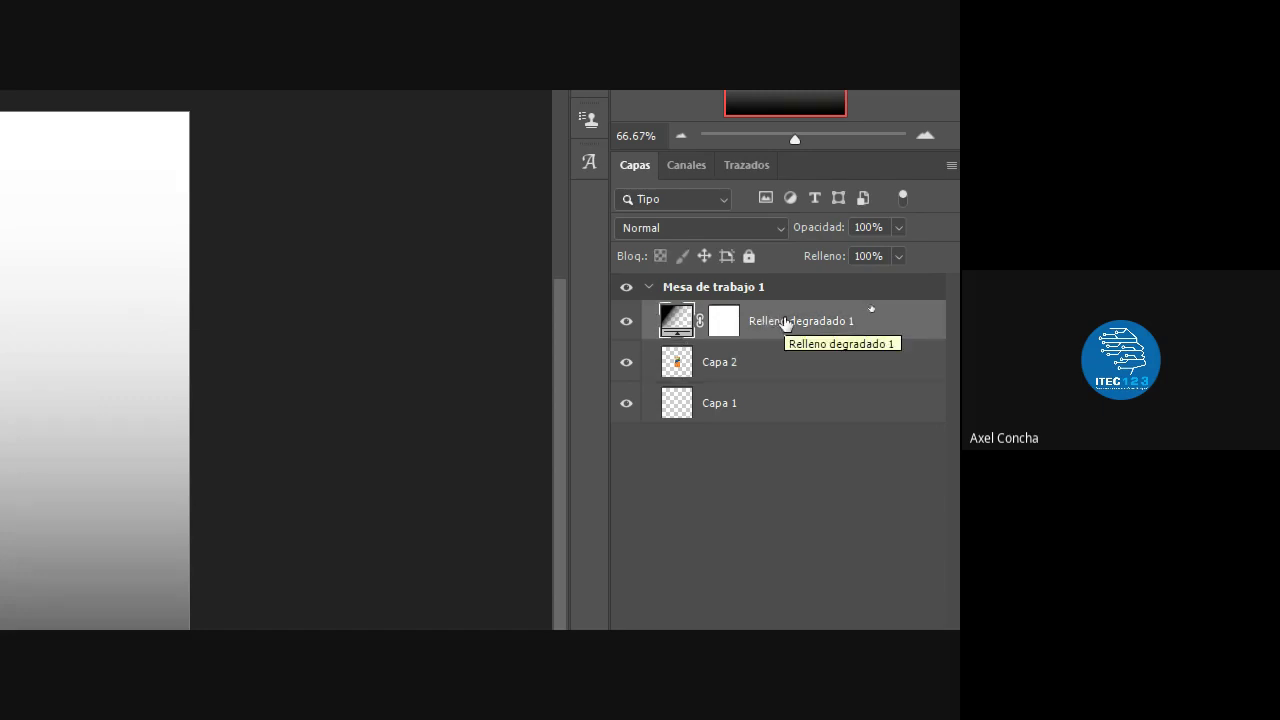
drag(786, 322, 783, 384)
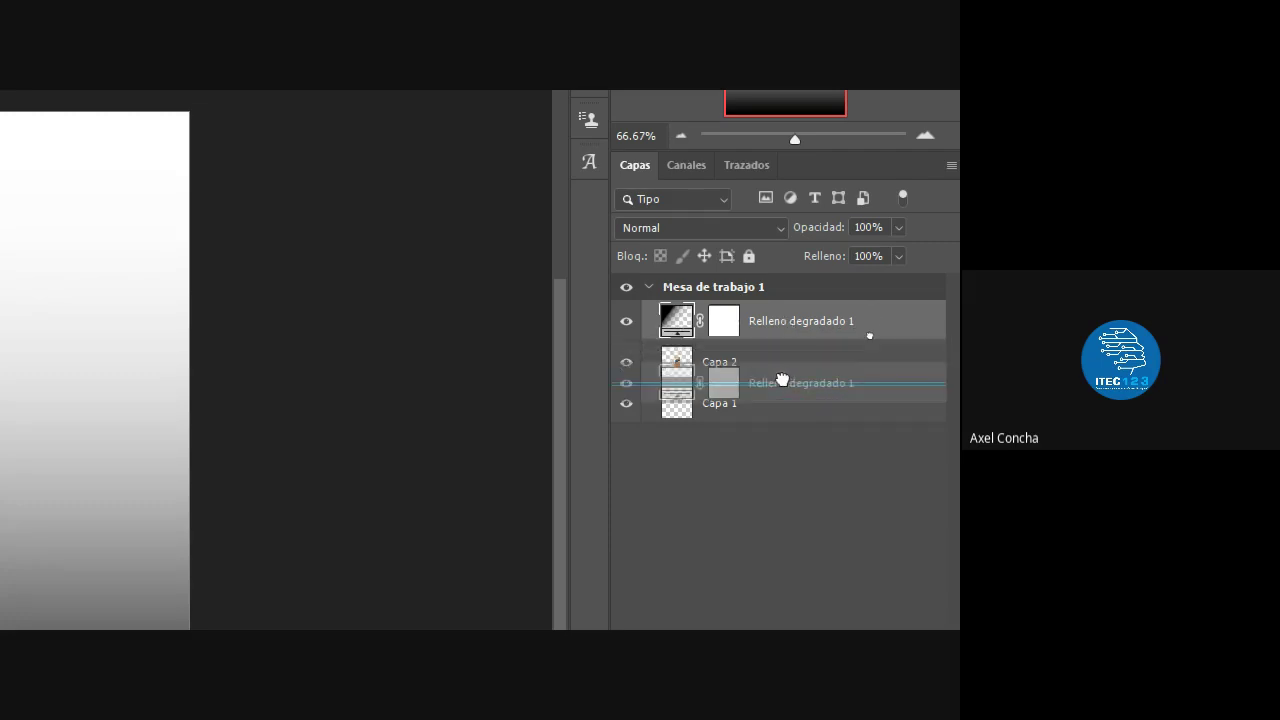
- Rename the Capa 2 can layer to 'Lata' and deselect it
double_click(733, 321)
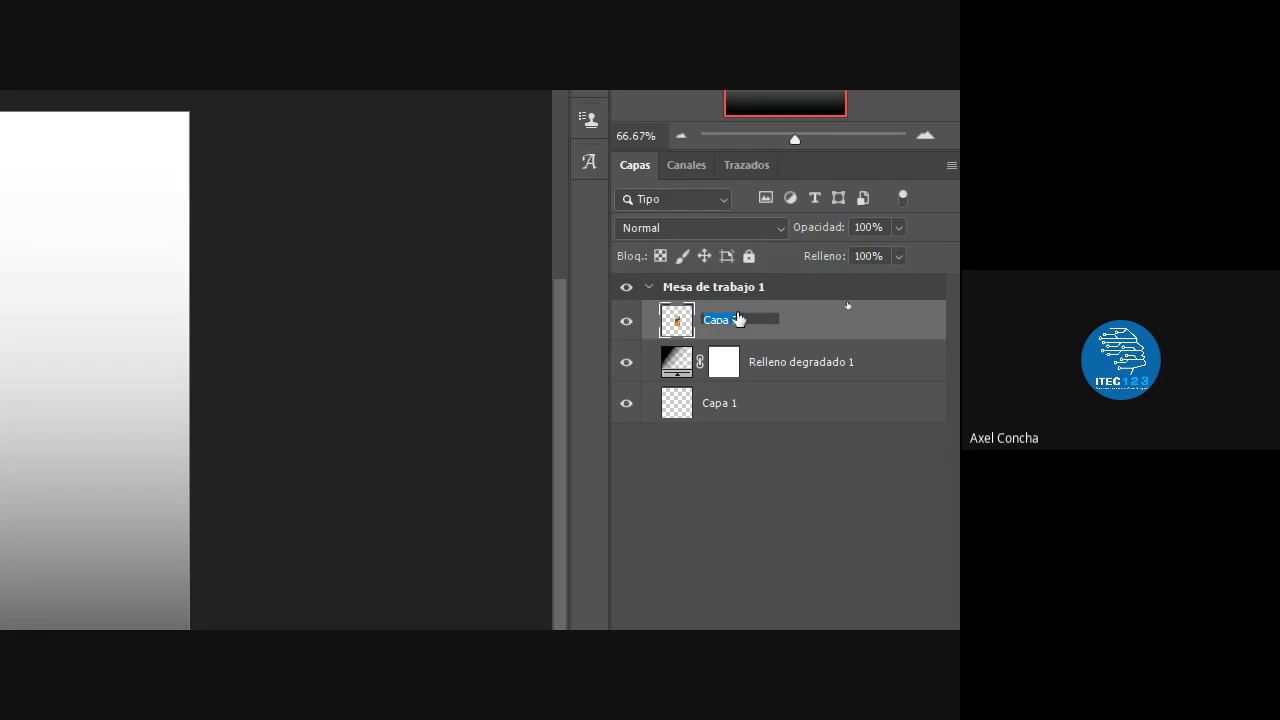
text(Lata)
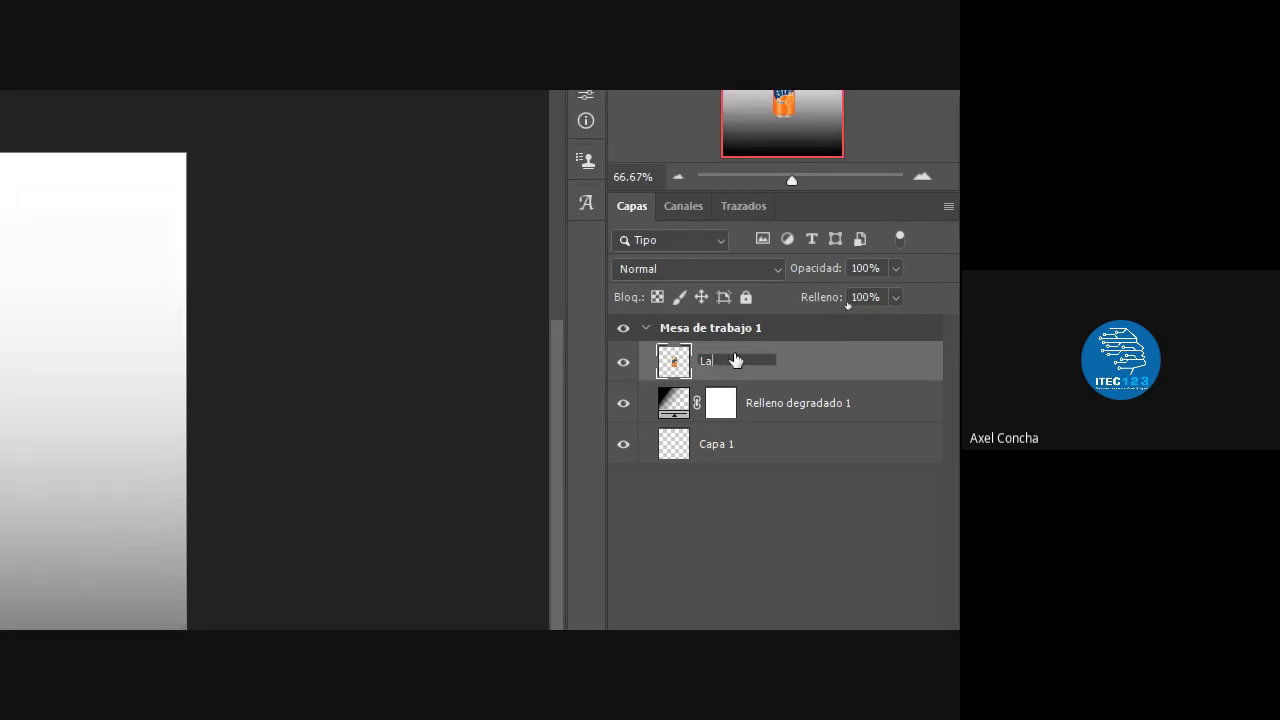
key(Return)
key(super+minus)
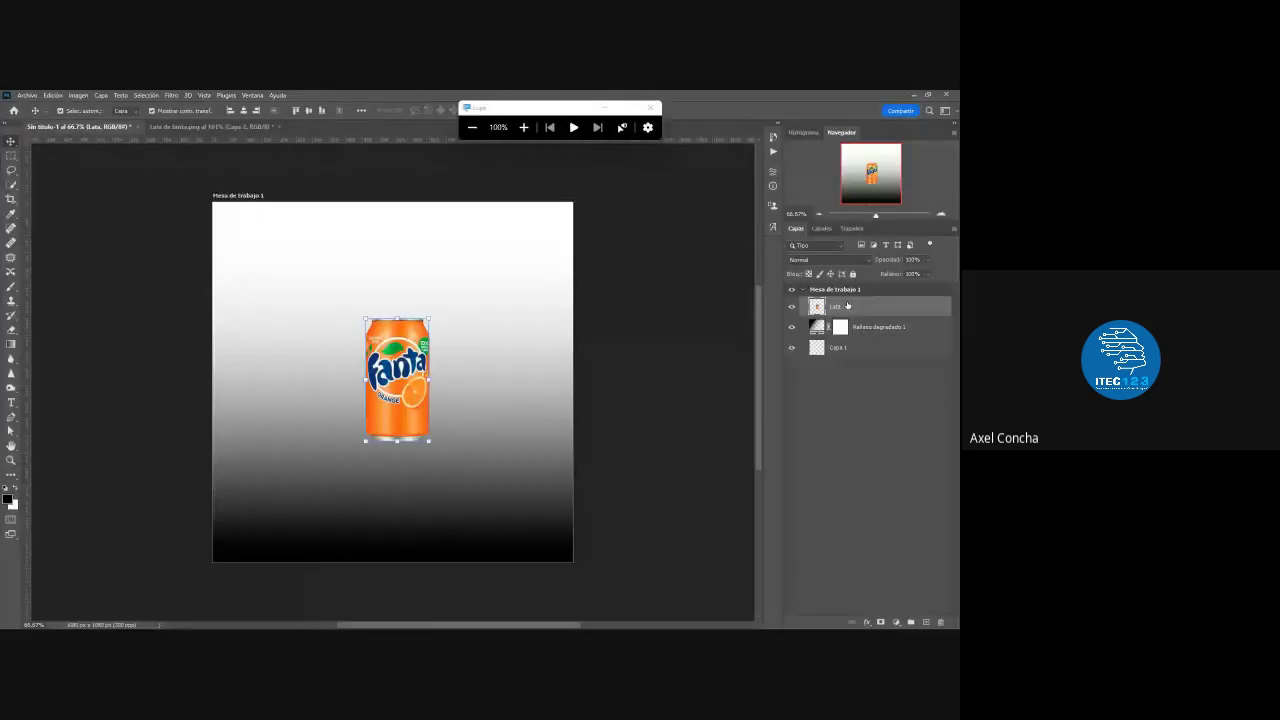
click(725, 418)
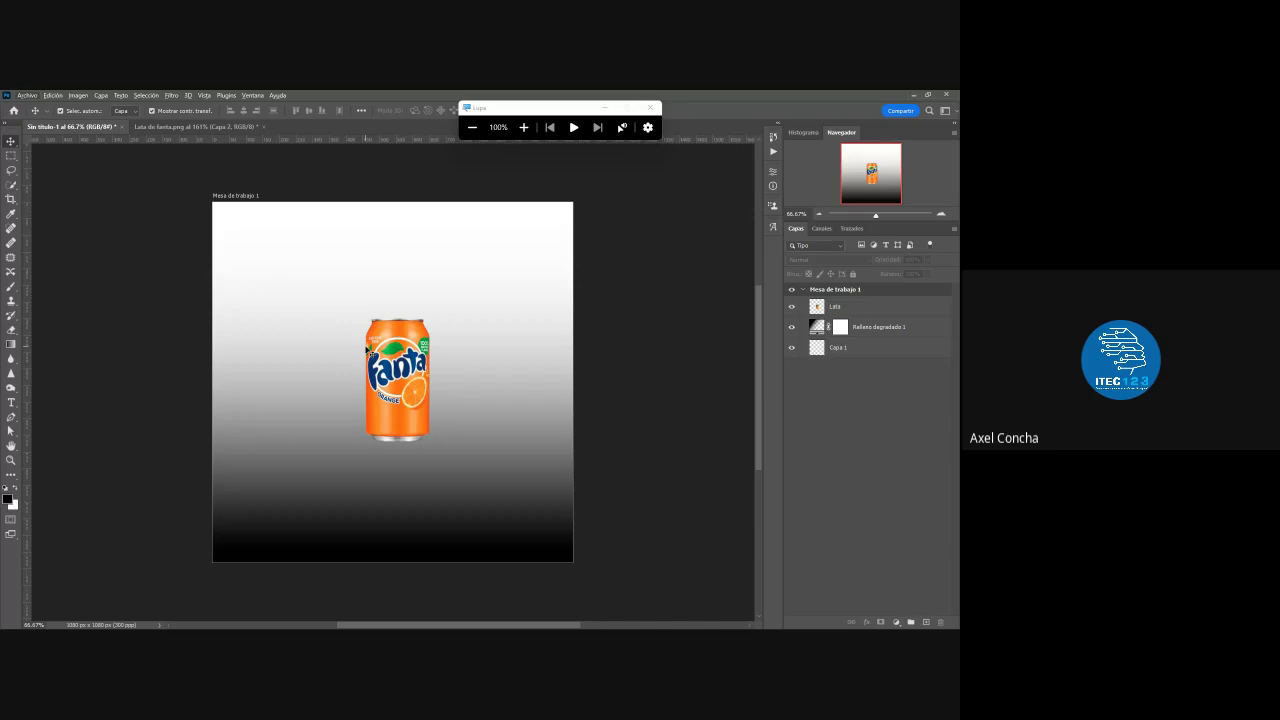
- Select the Relleno degradado 1 gradient fill layer beneath Lata
click(904, 328)
key(super+plus)
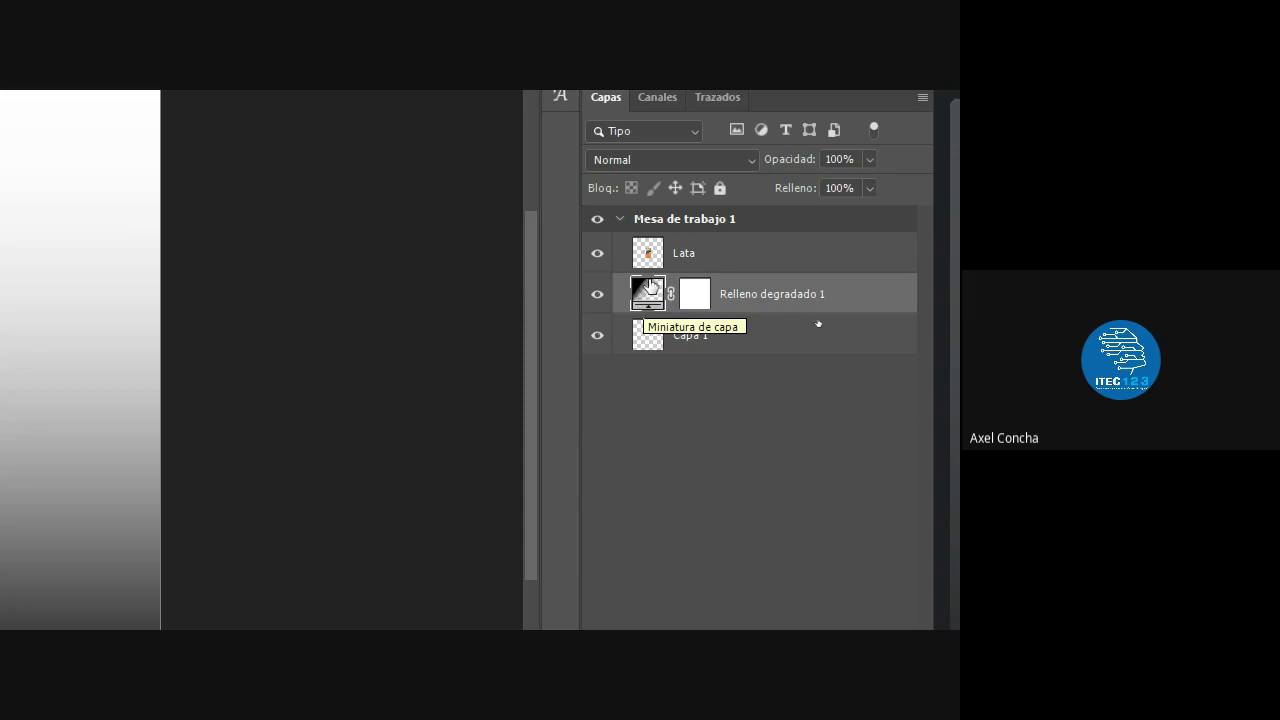
key(super+minus)
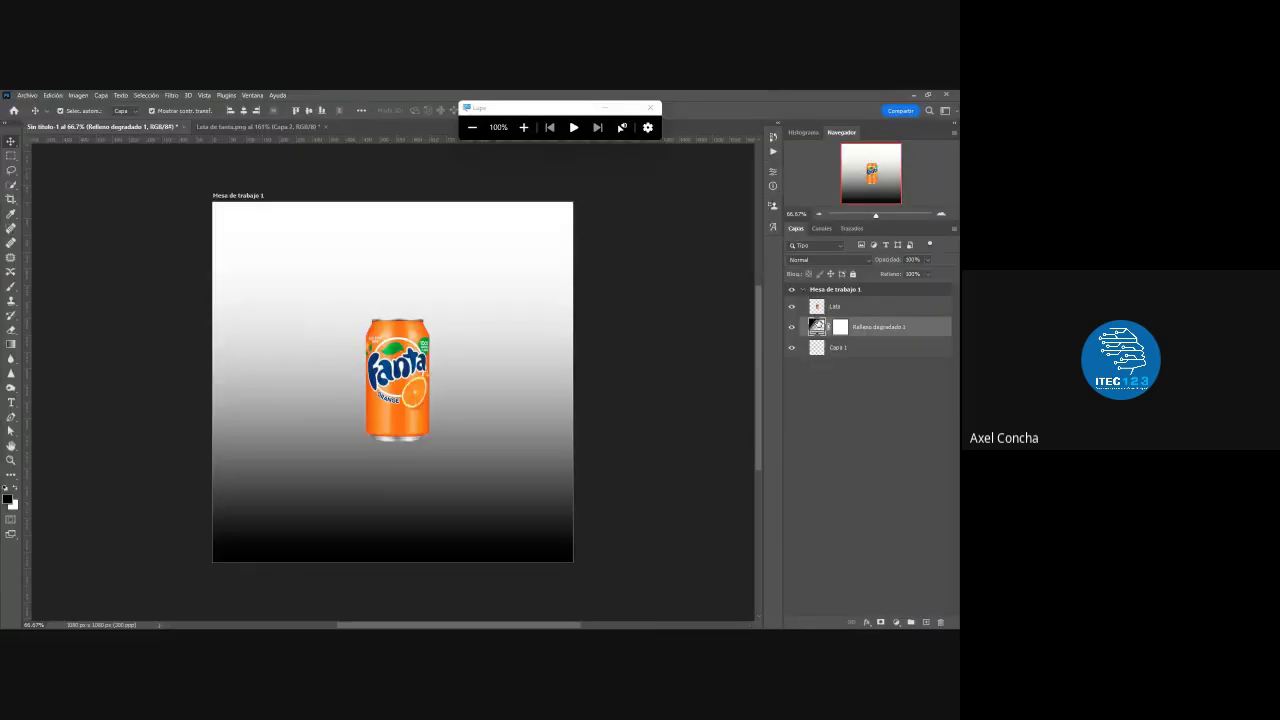
double_click(817, 326)
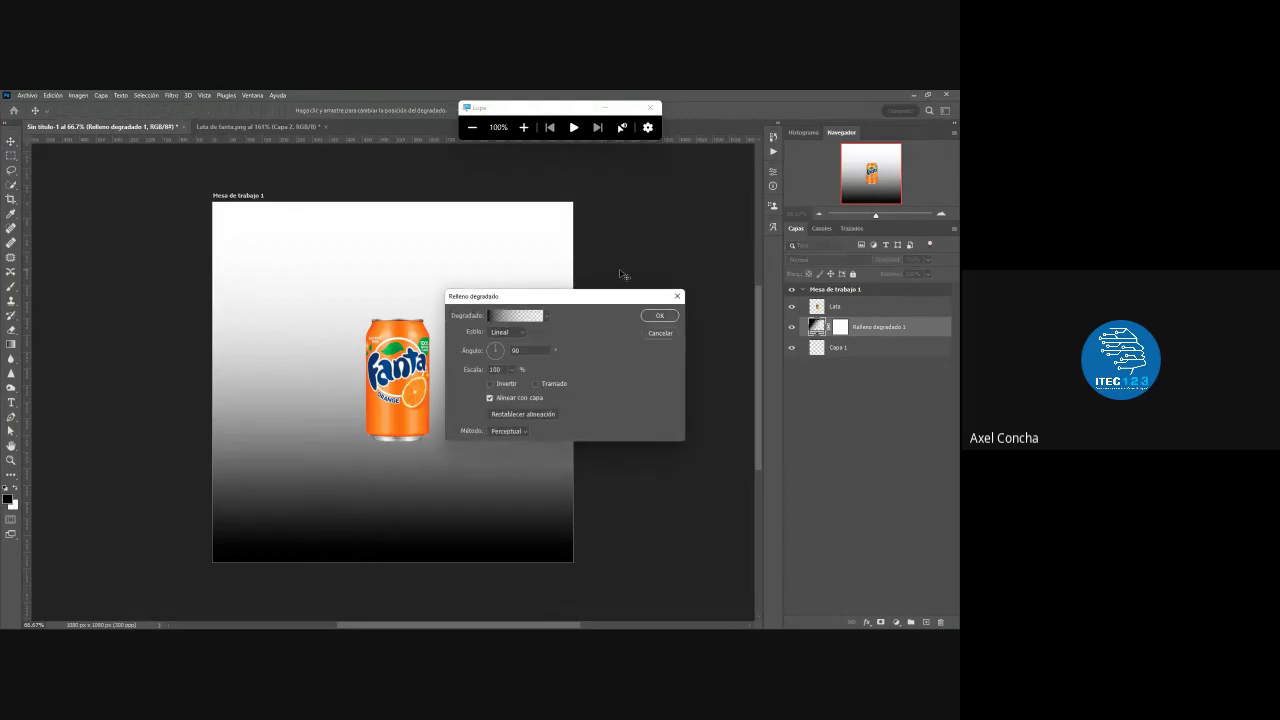
drag(590, 297, 448, 269)
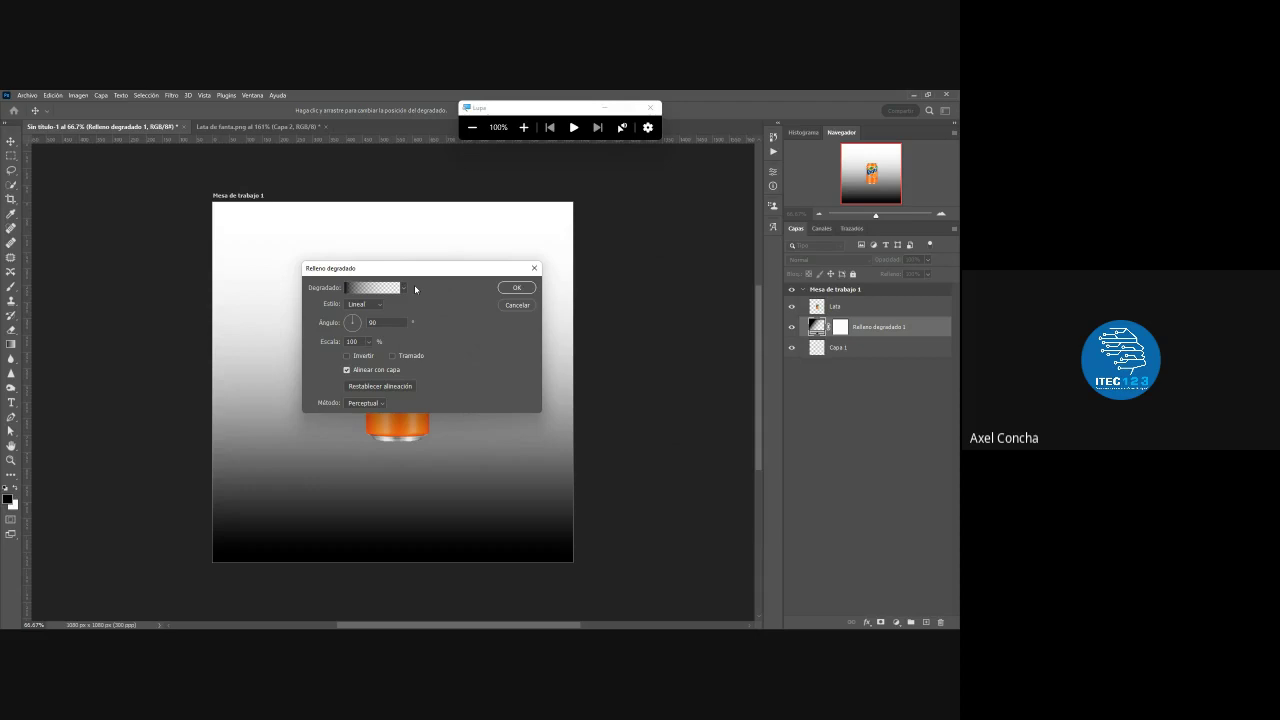
key(super+plus)
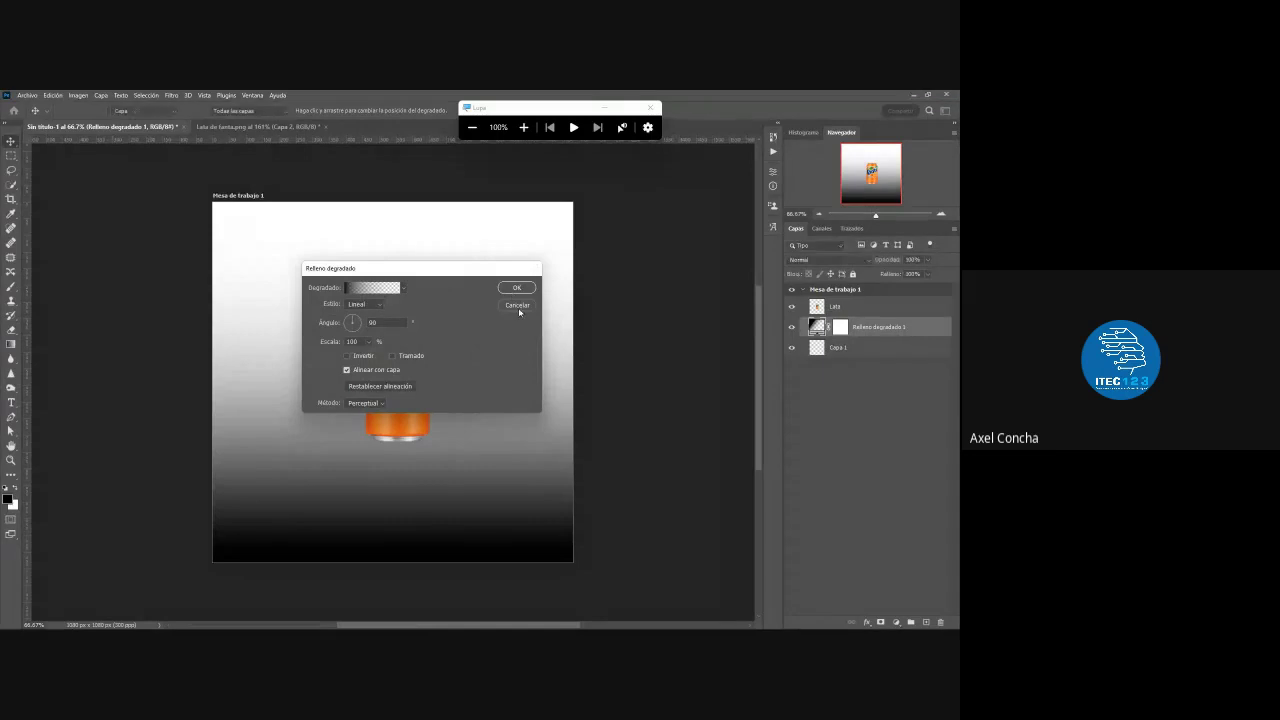
click(518, 306)
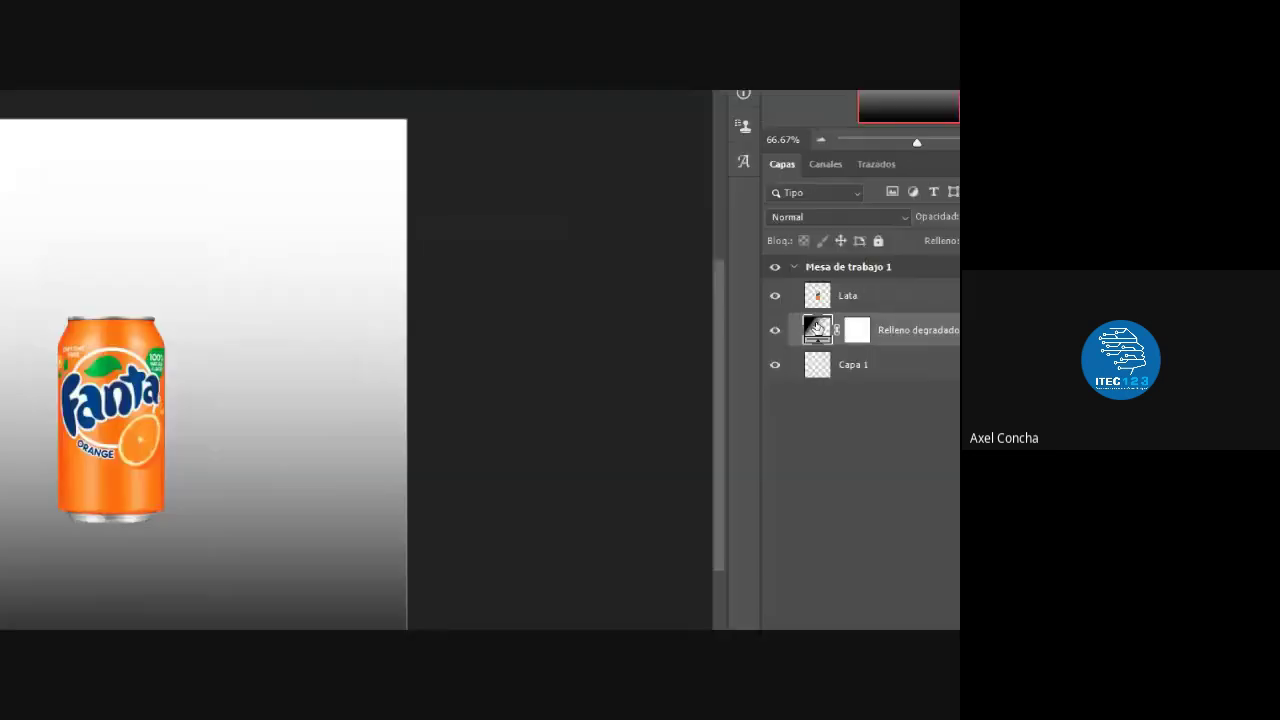
double_click(820, 332)
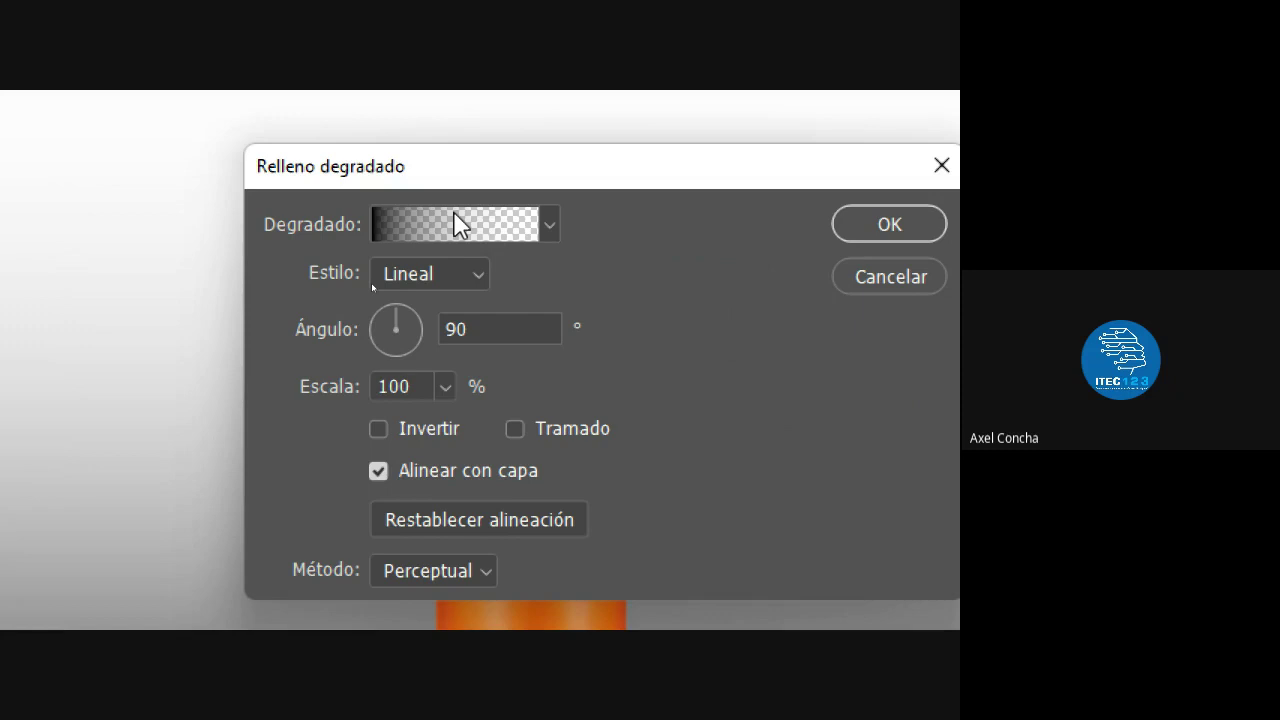
key(super+minus)
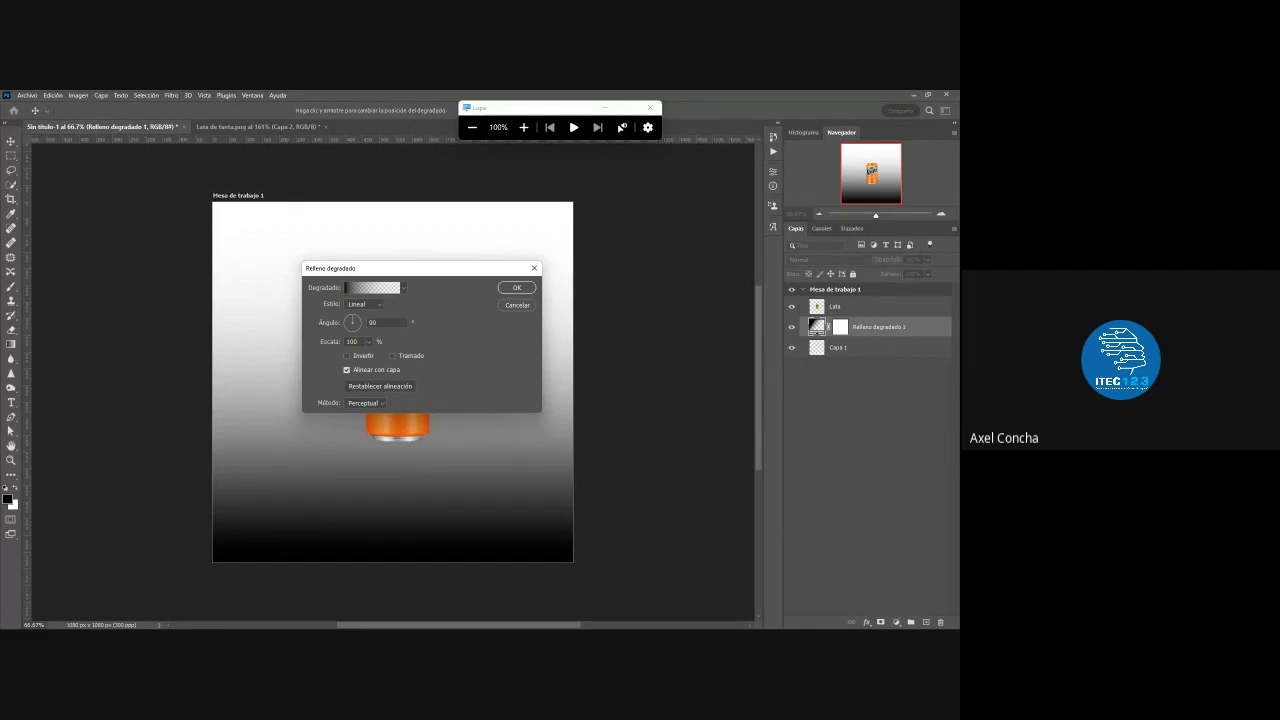
click(520, 303)
key(super+plus)
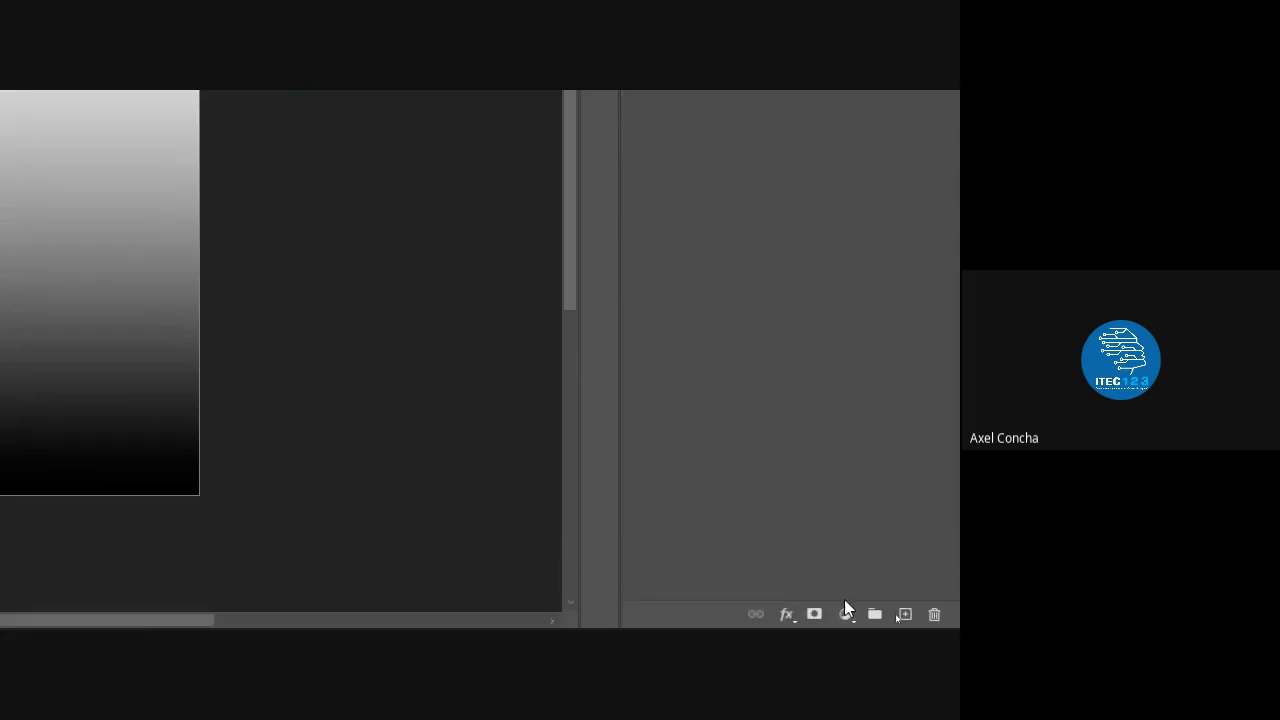
click(847, 612)
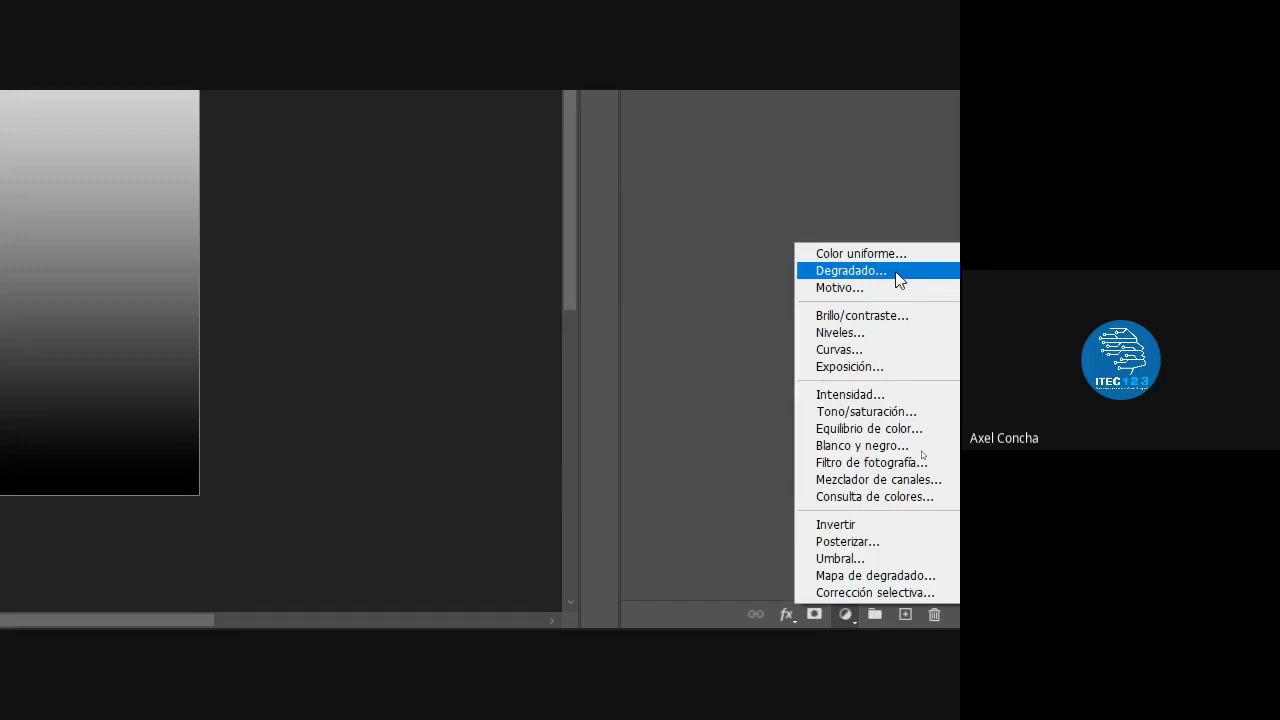
key(super+minus)
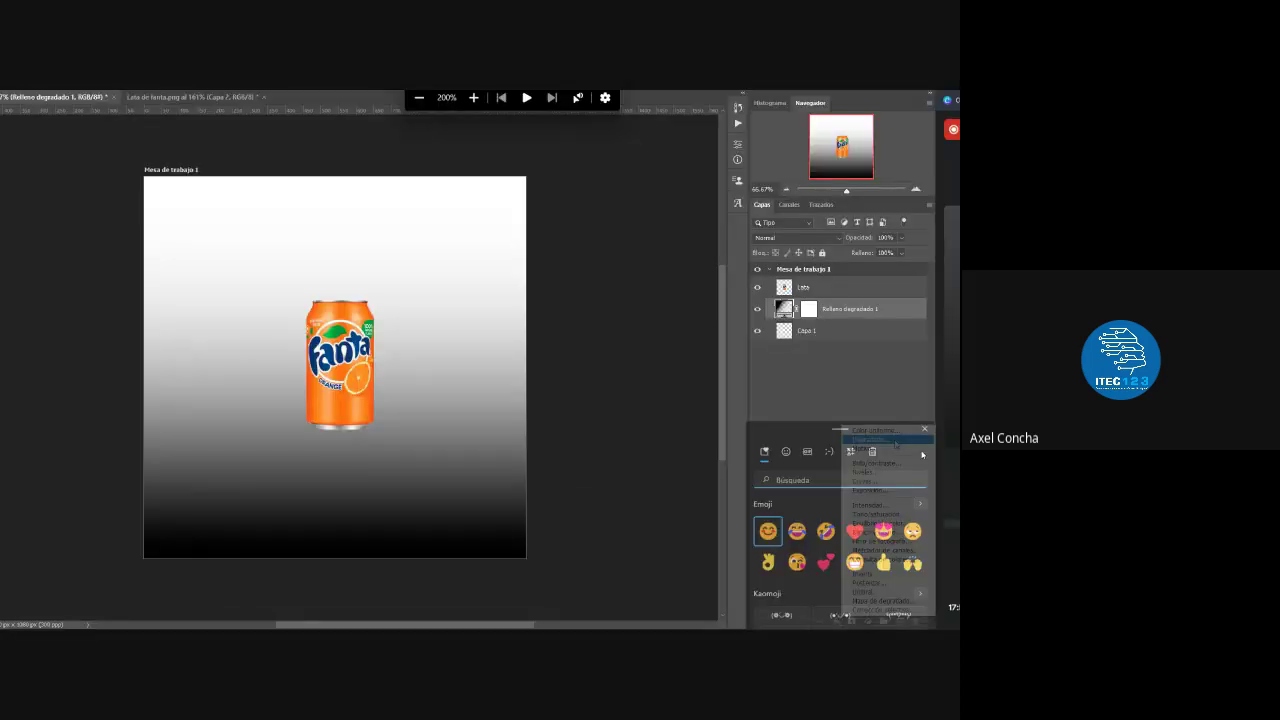
key(super+minus)
key(super)
key(Escape)
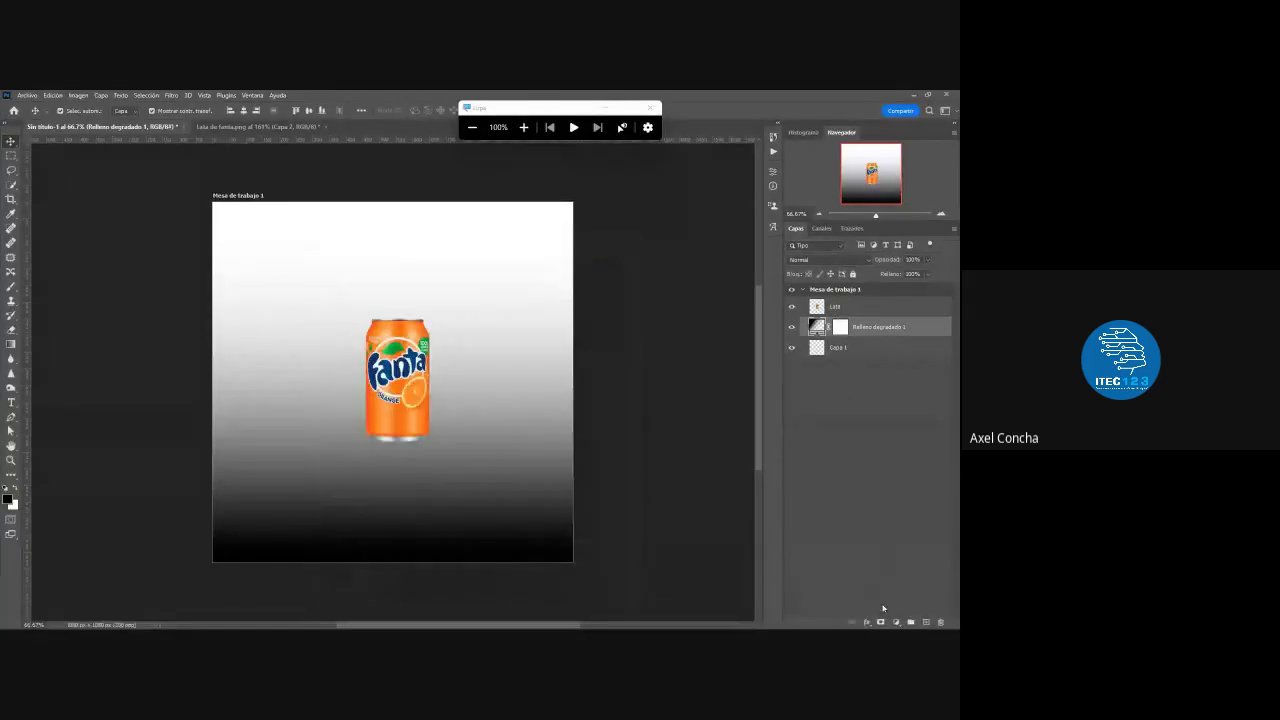
click(883, 607)
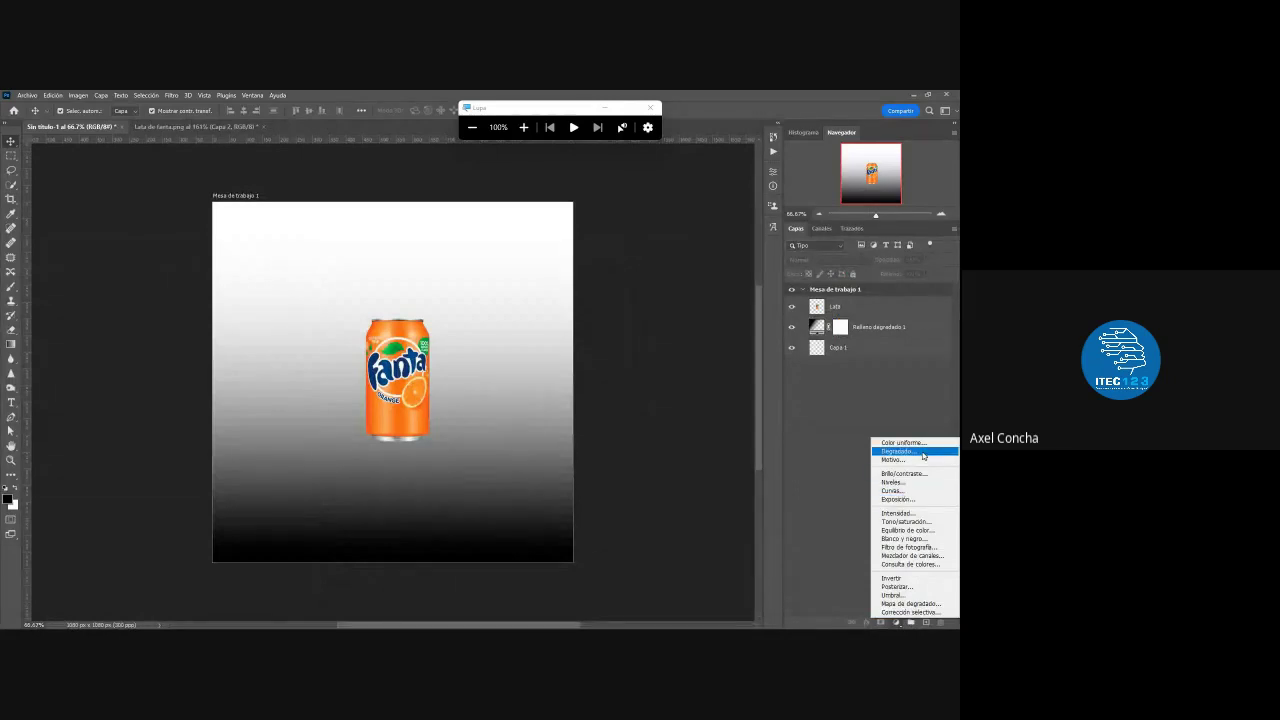
click(923, 456)
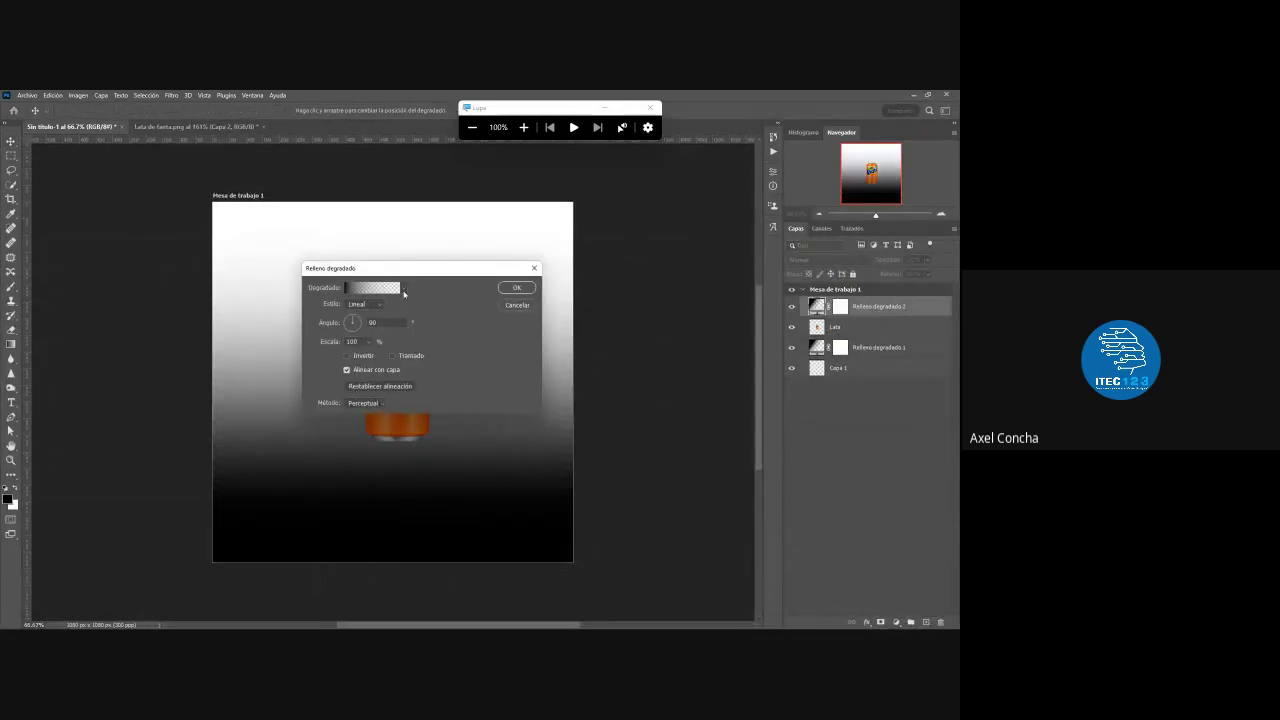
key(super+plus)
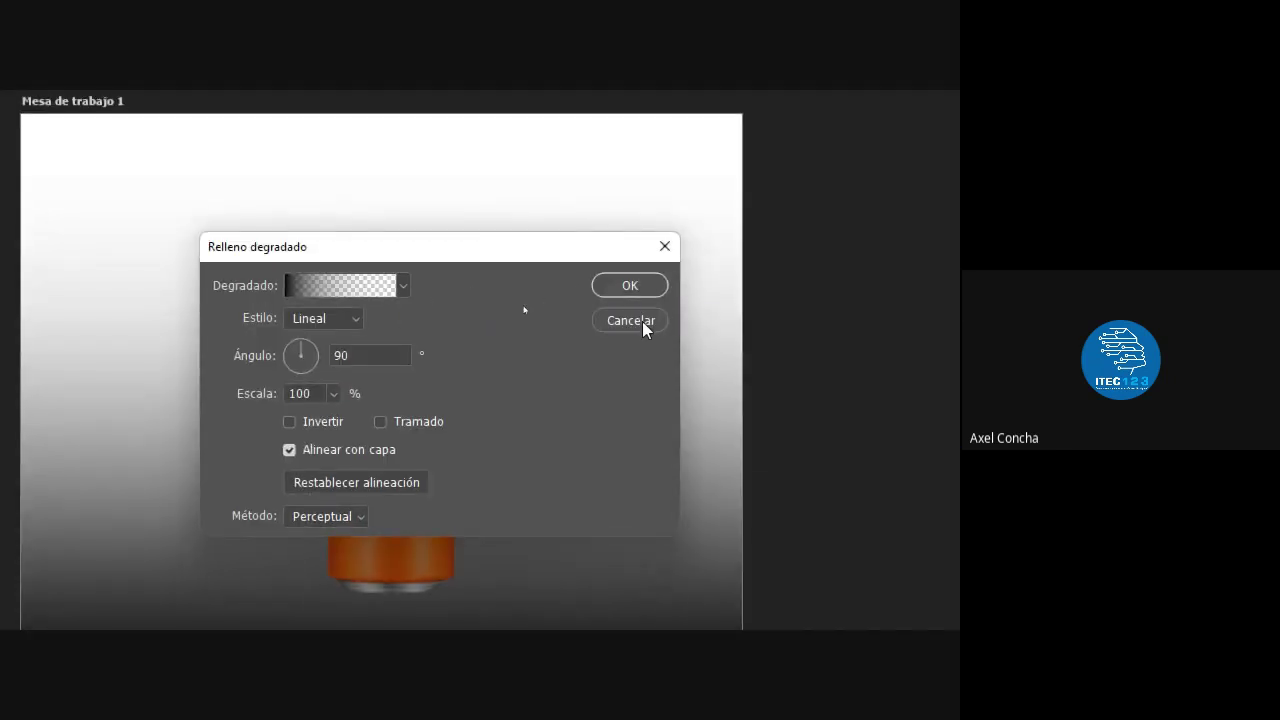
click(645, 322)
click(646, 321)
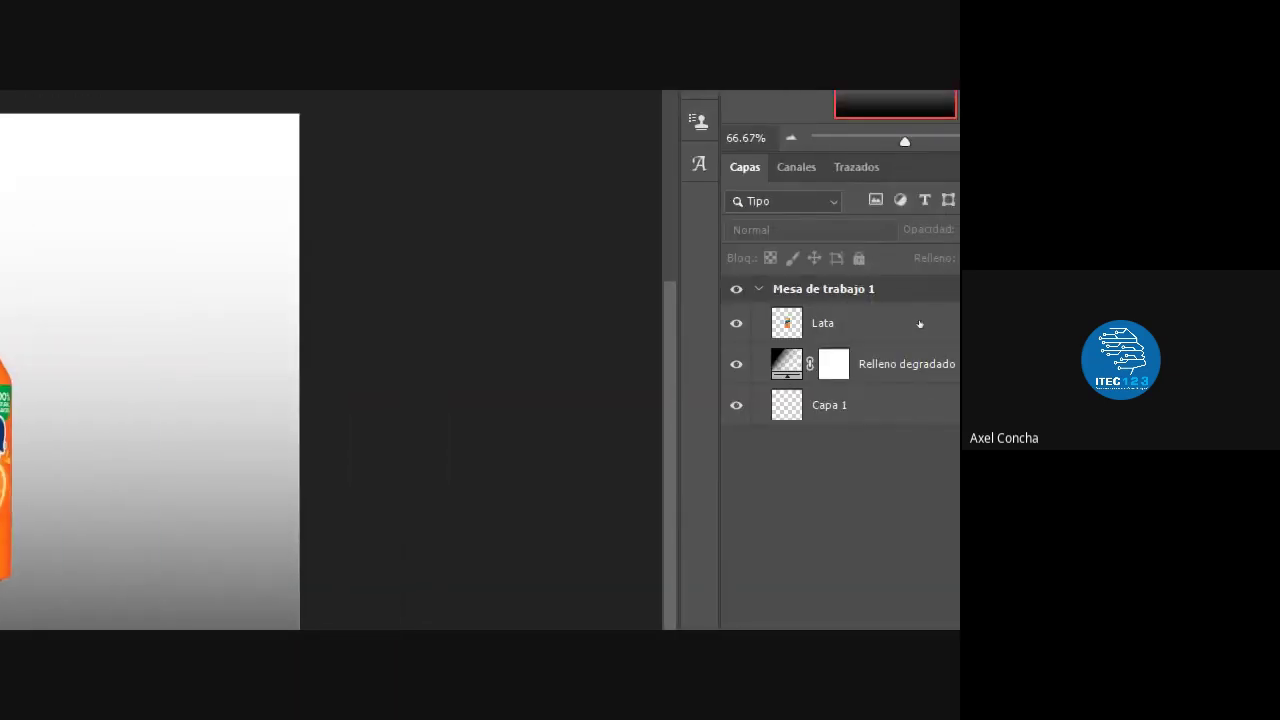
mouse_move(866, 366)
mouse_down()
mouse_move(887, 371)
mouse_move(862, 322)
mouse_up()
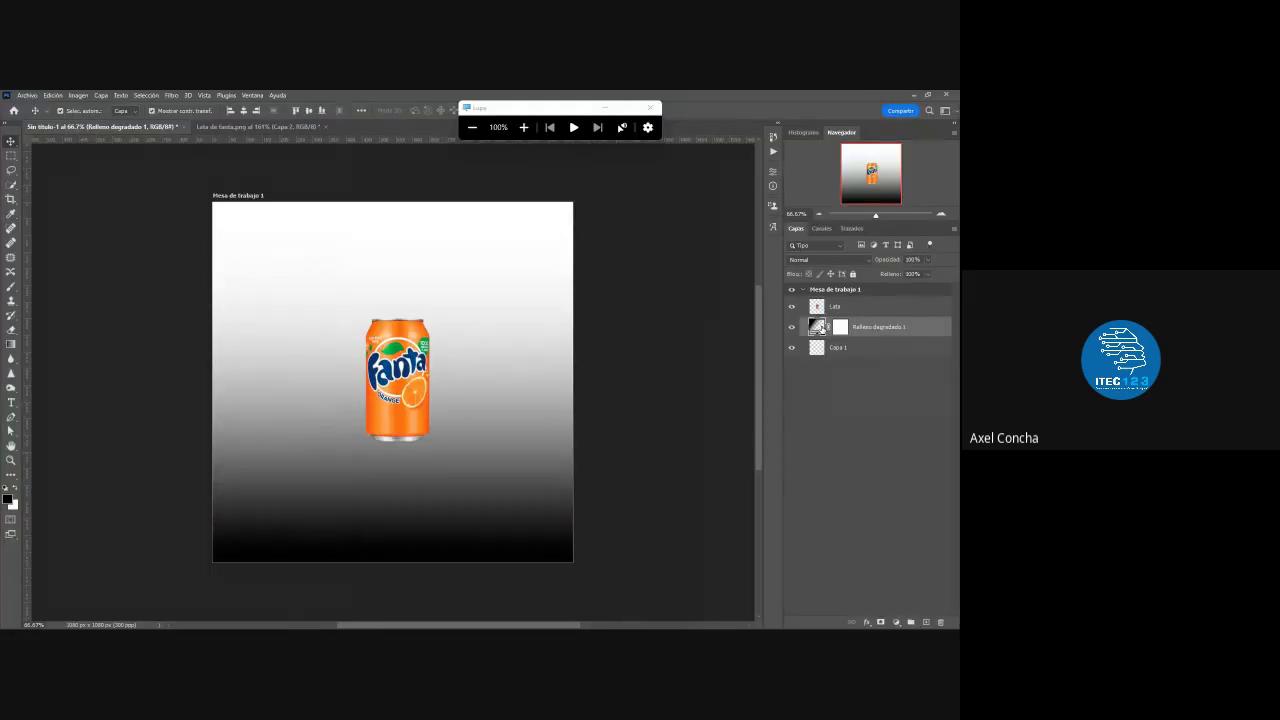
- Open and close the Relleno degradado settings unchanged, then select the empty Capa 1 layer
double_click(818, 327)
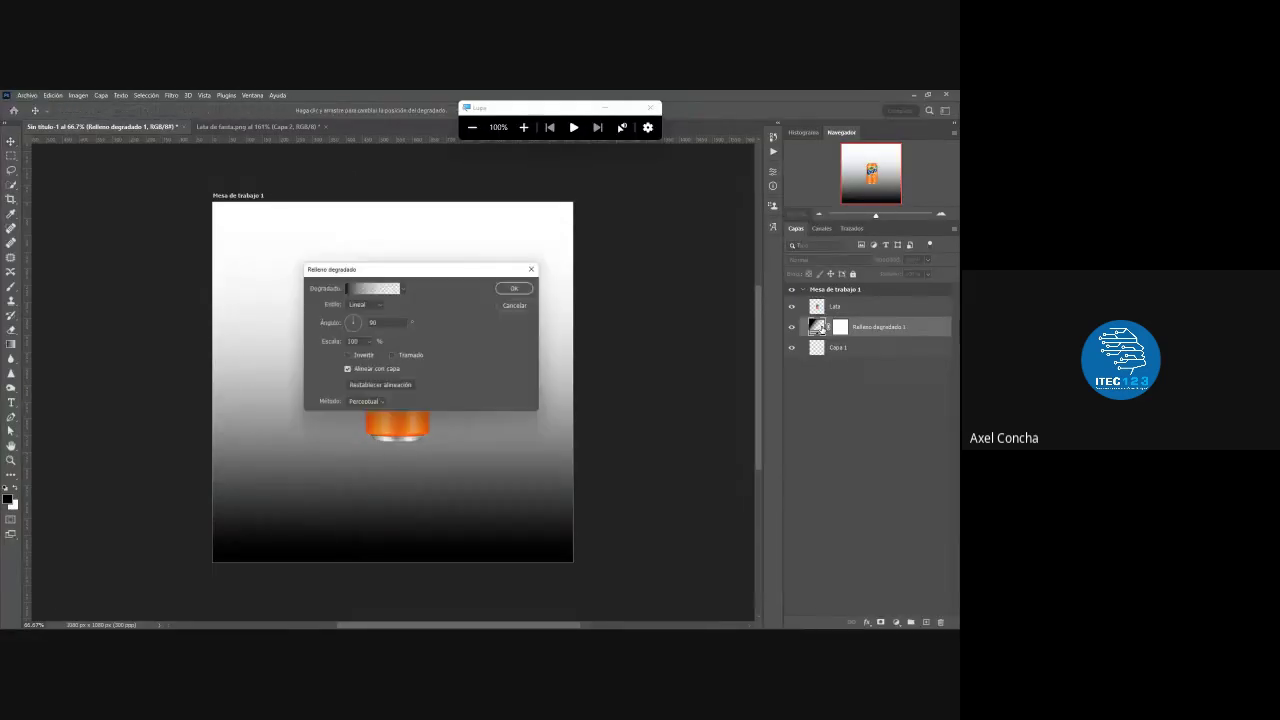
drag(403, 265, 476, 270)
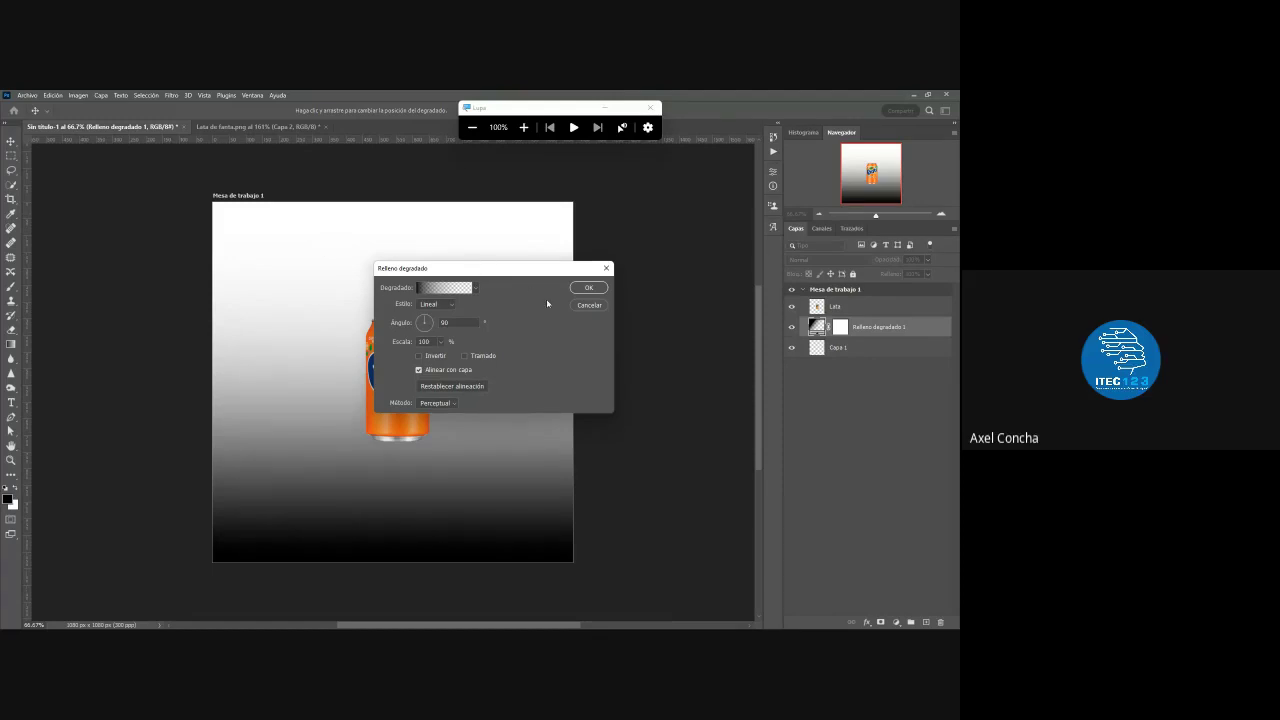
click(588, 305)
click(838, 347)
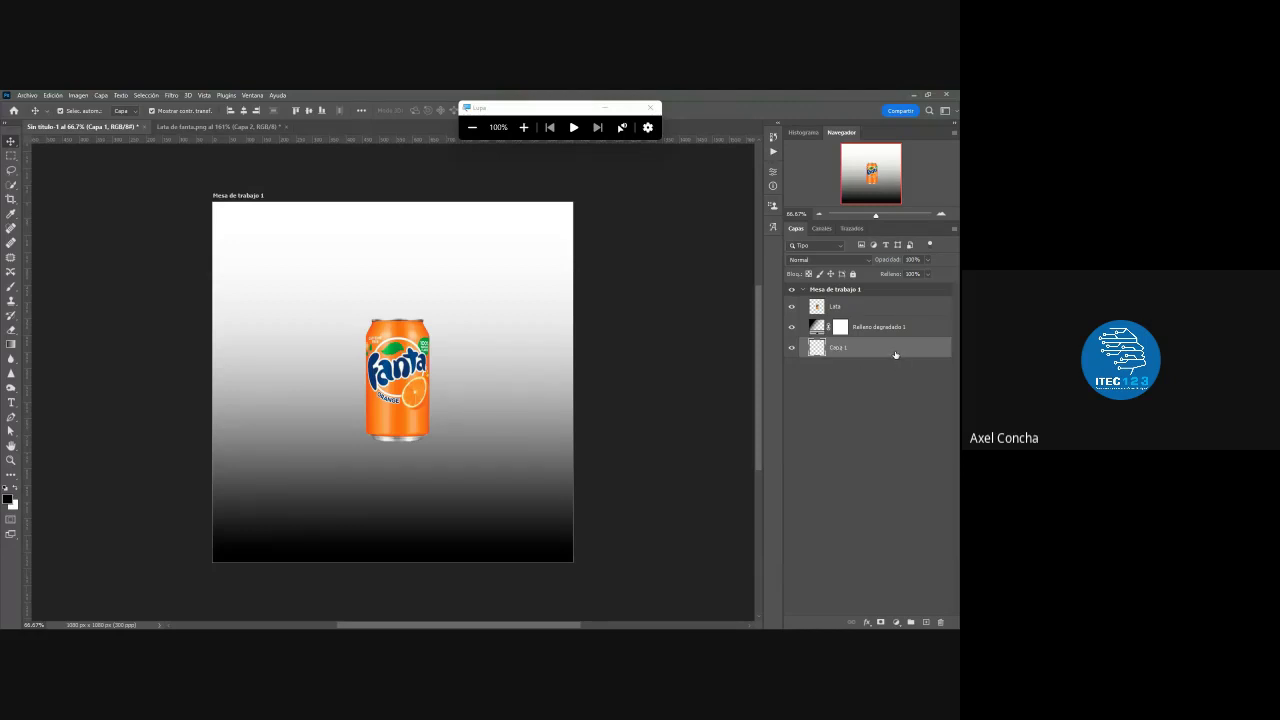
- Delete the empty Capa 1 layer, leaving Lata above Relleno degradado 1
key(Delete)
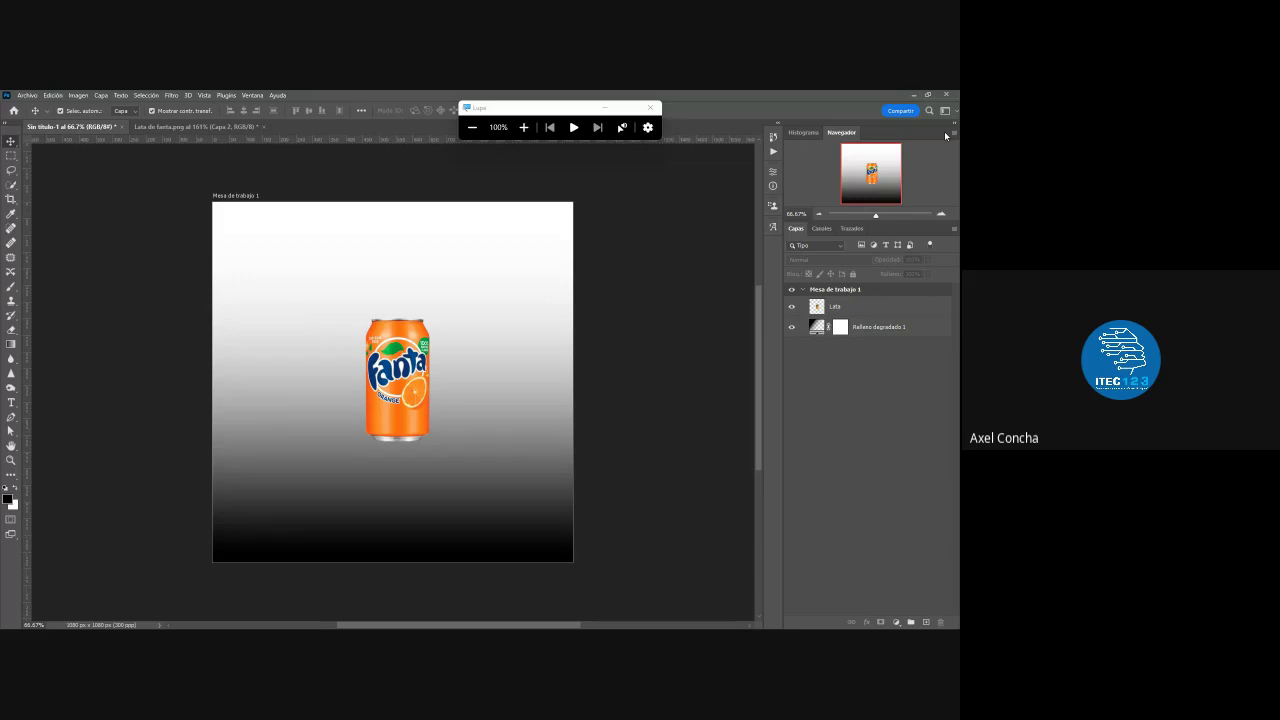
click(954, 133)
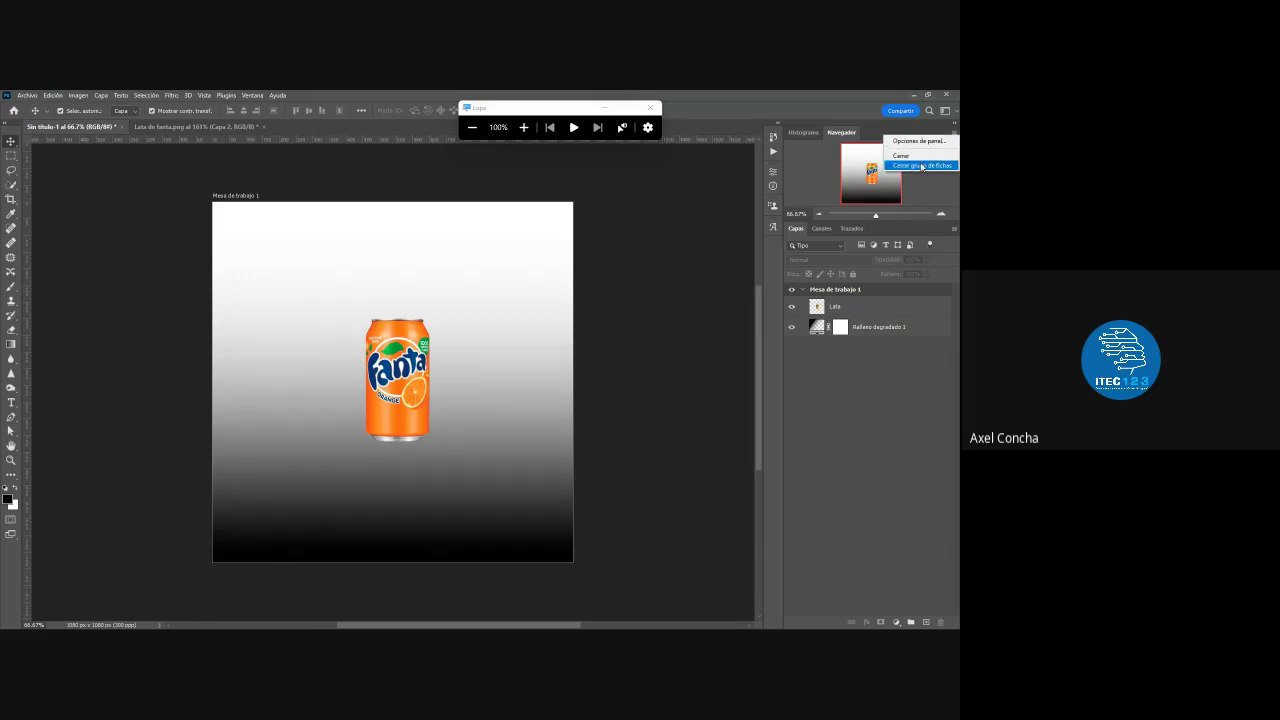
click(886, 376)
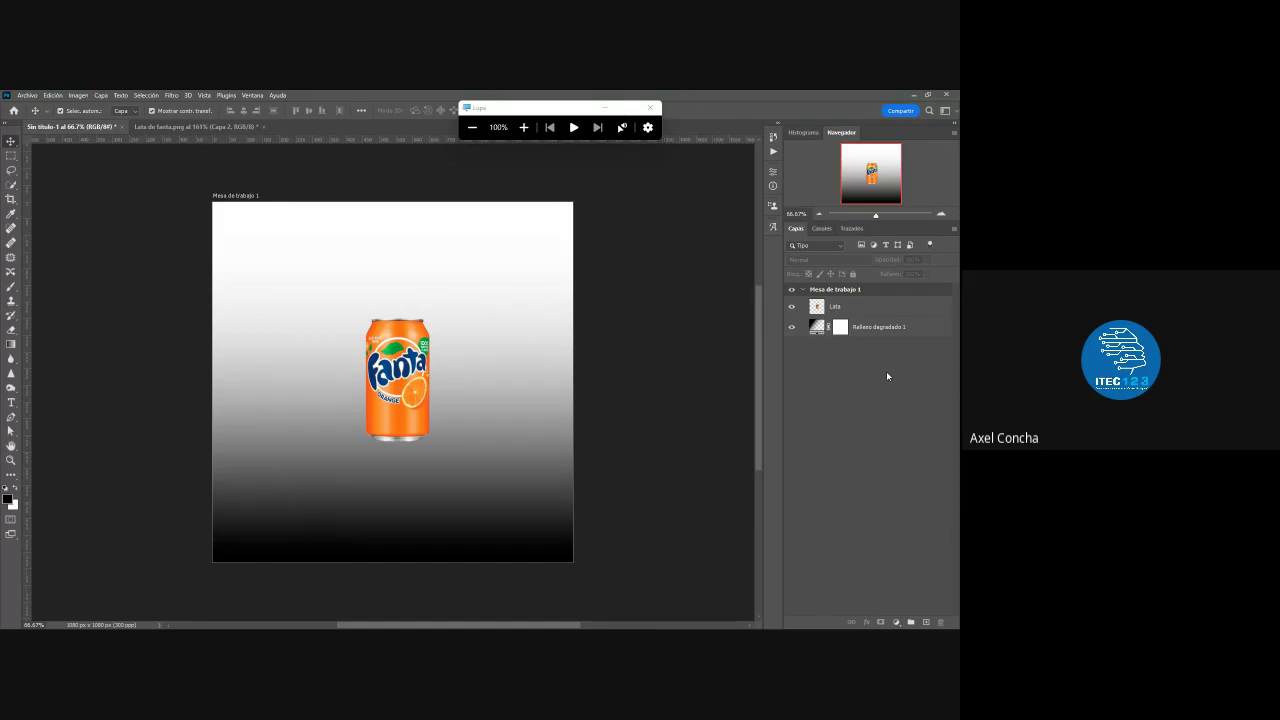
- Open the Relleno degradado 1 settings (Lineal, 90°, 100%) and browse the gradient presets
double_click(817, 326)
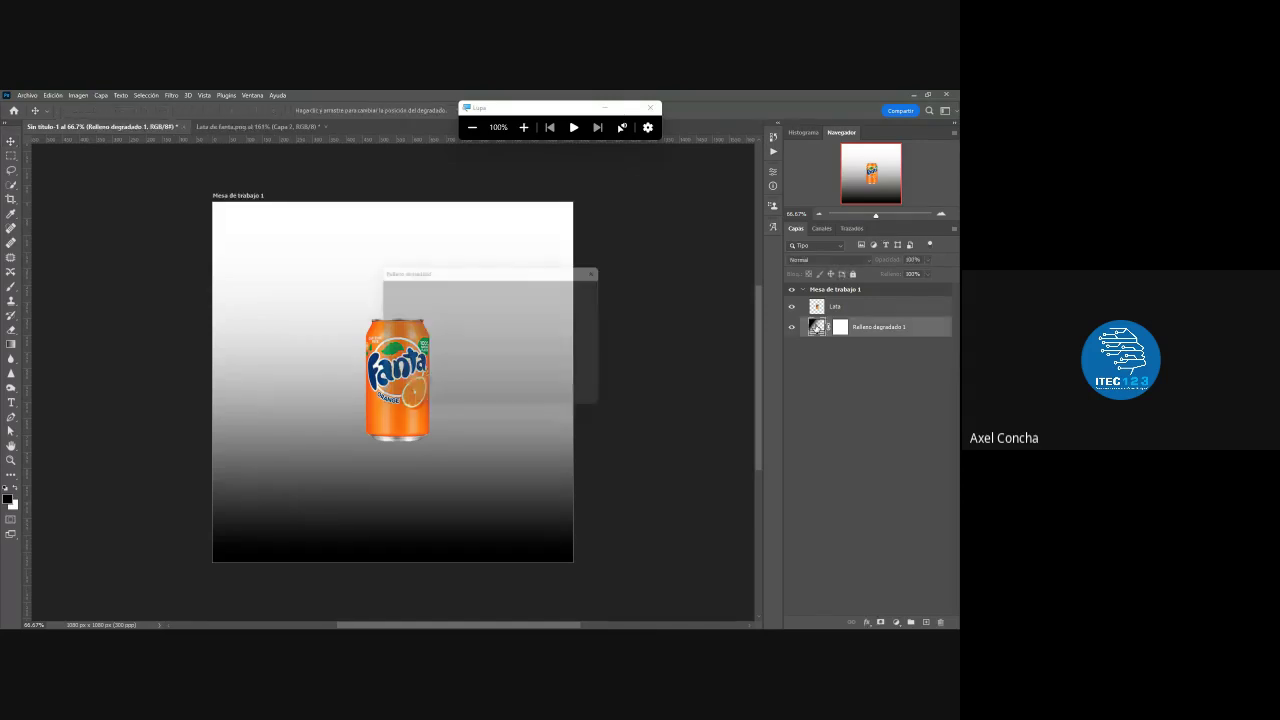
drag(479, 268, 463, 267)
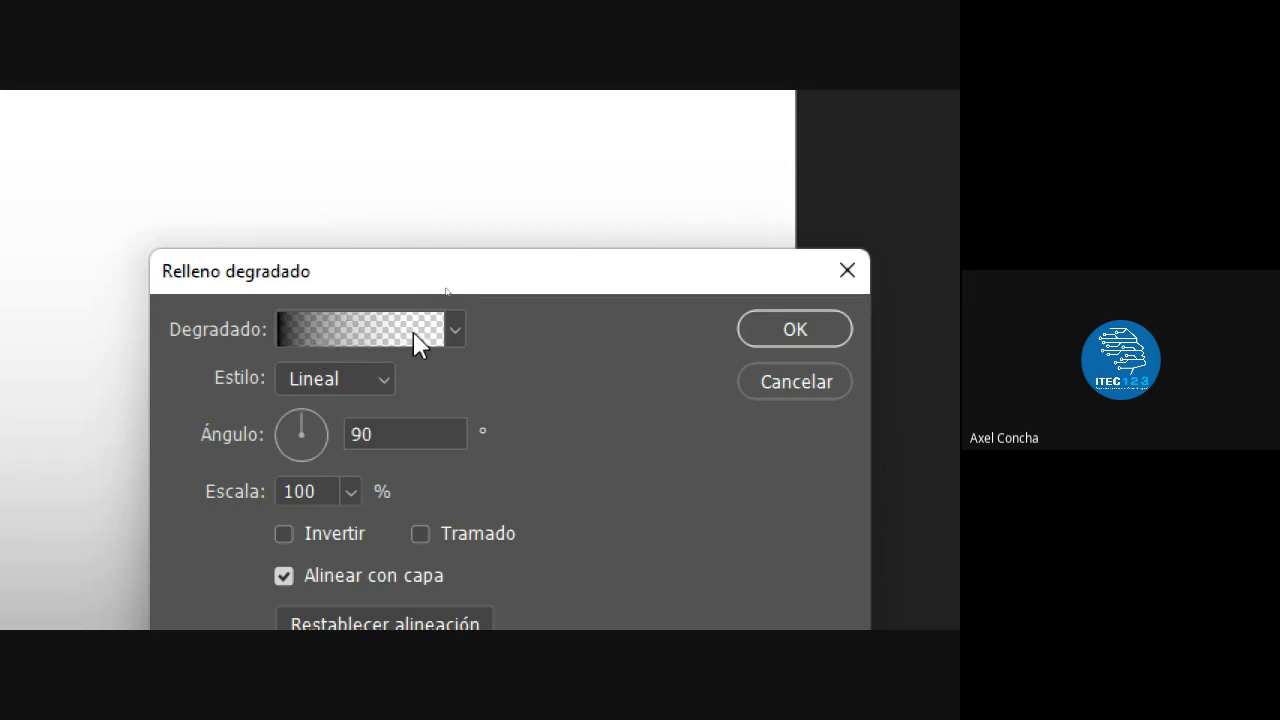
click(463, 333)
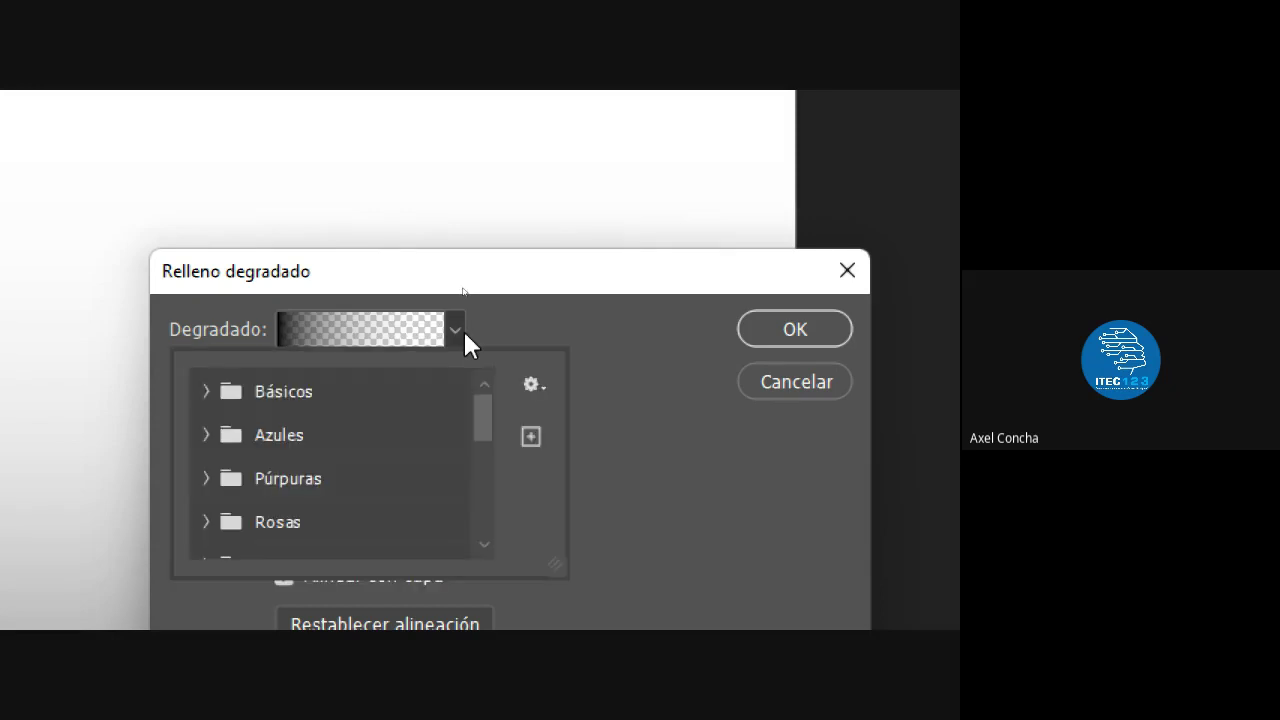
click(463, 333)
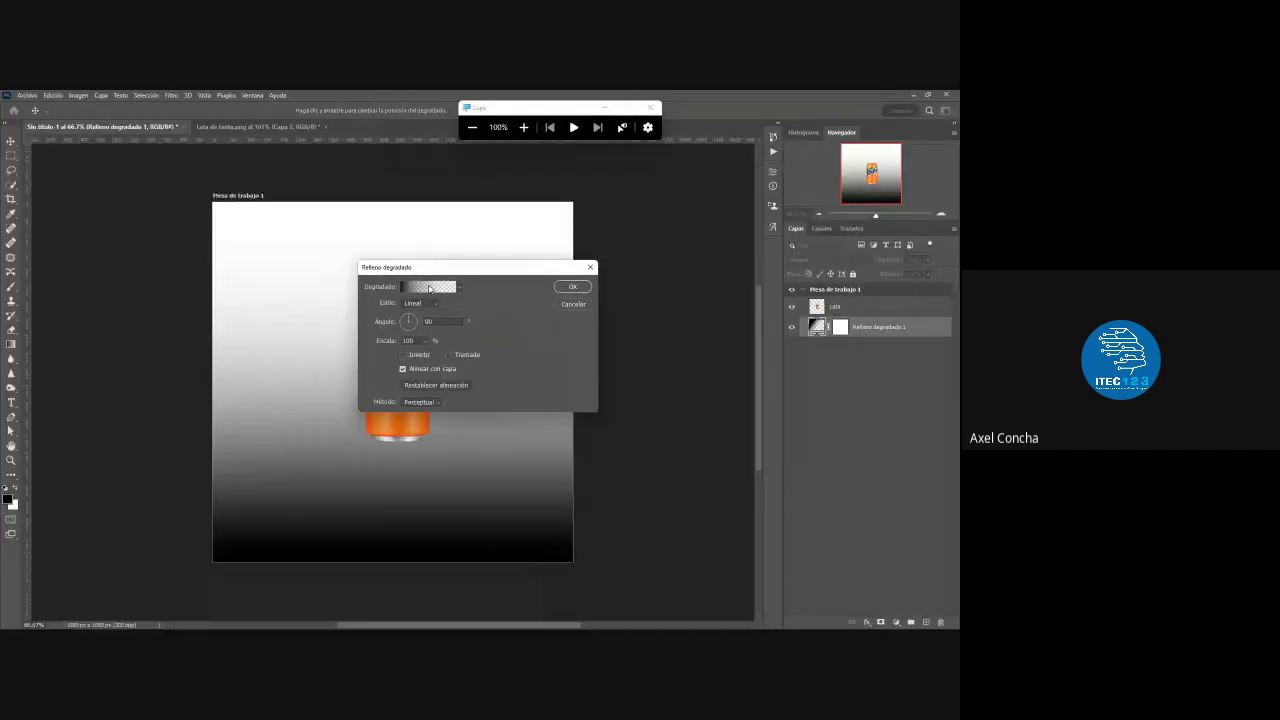
- In the Gradient Editor, try light blue, Azul_13 and Azul_31 presets from Azules
click(364, 322)
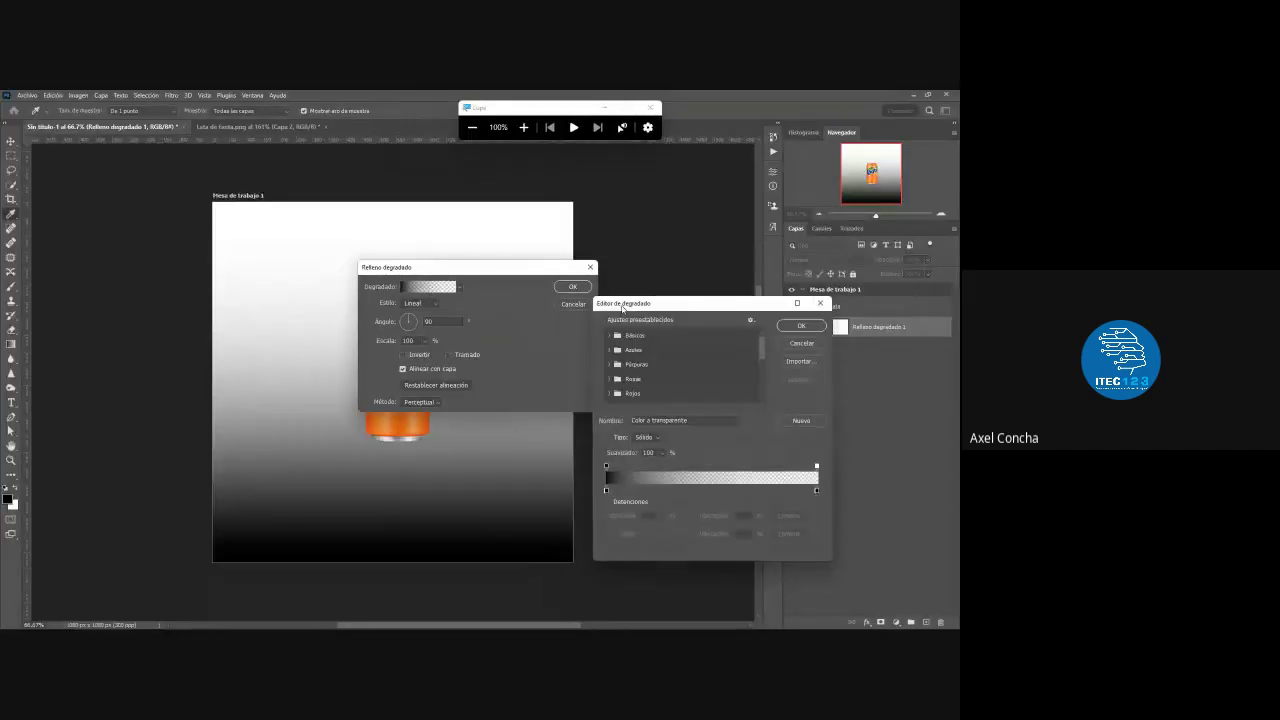
mouse_move(622, 308)
mouse_down()
mouse_move(407, 313)
mouse_move(399, 326)
mouse_up()
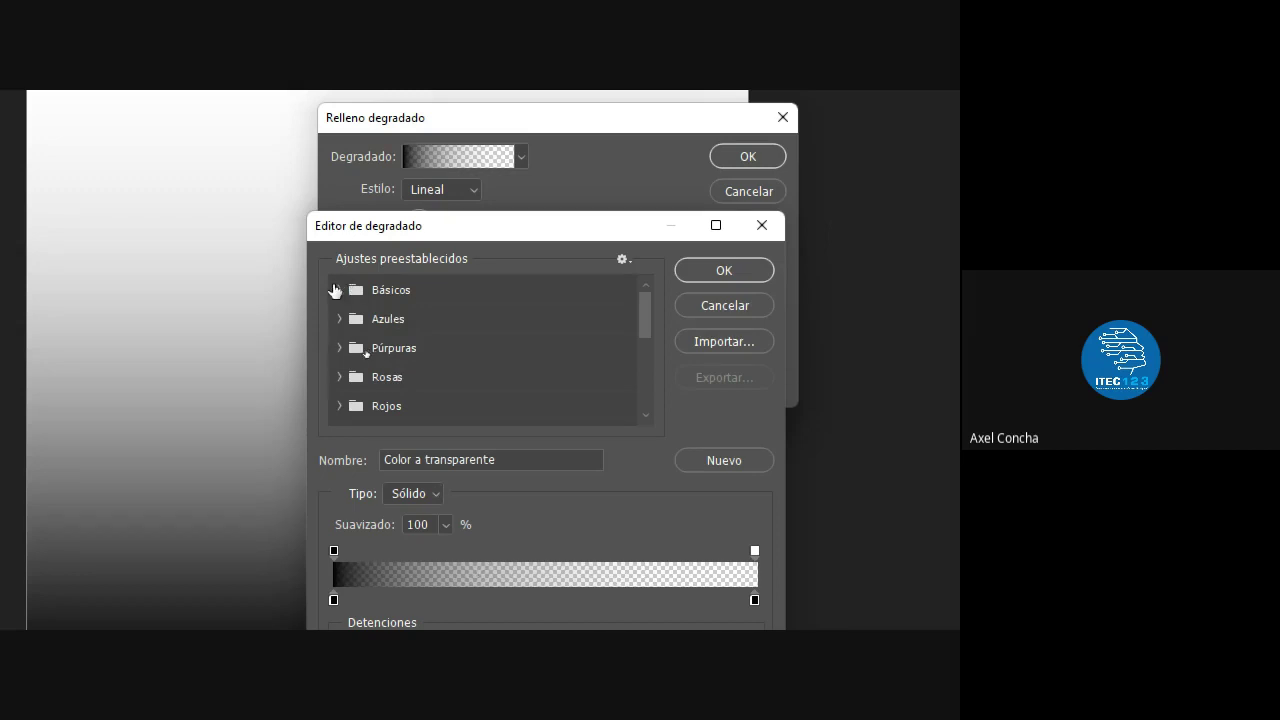
click(339, 291)
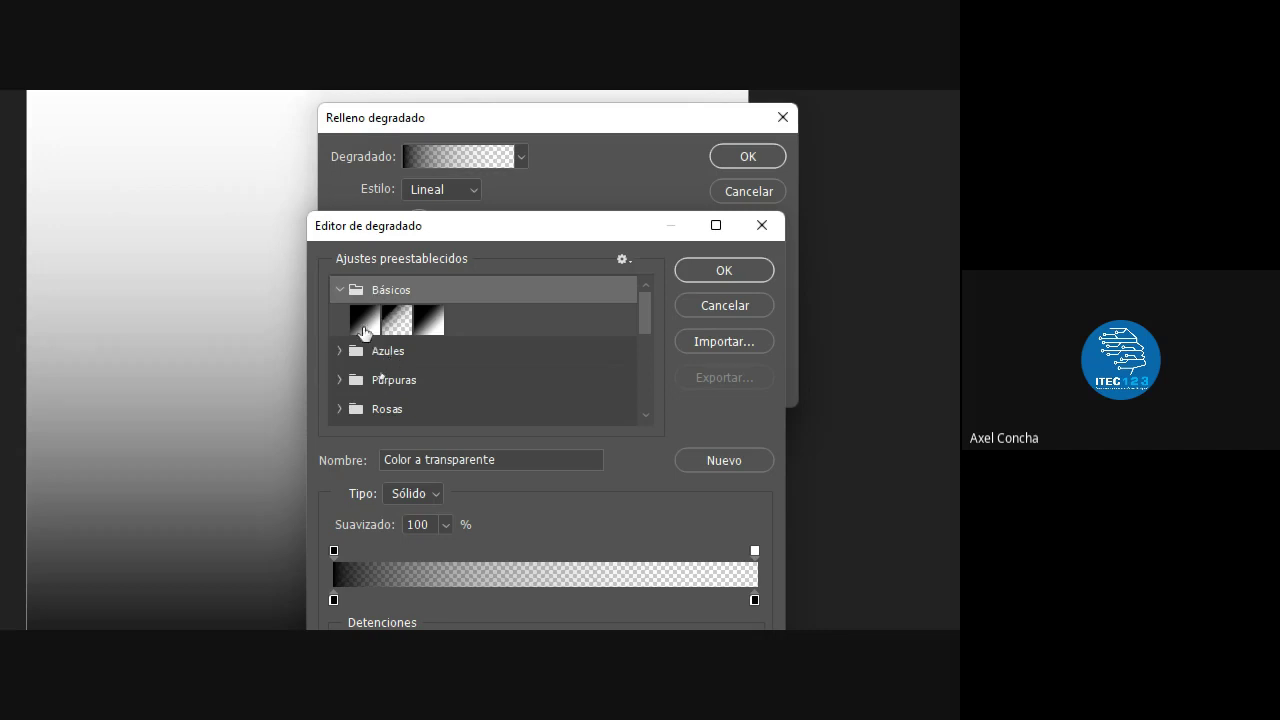
click(336, 357)
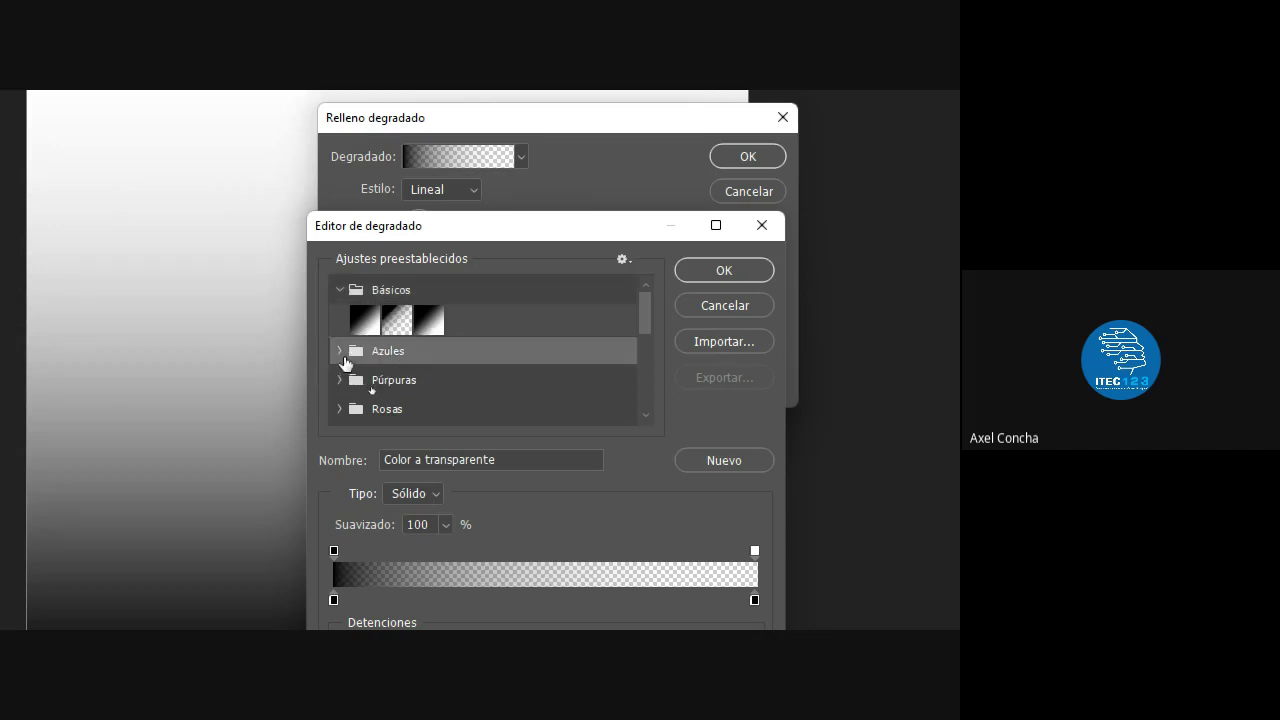
click(339, 352)
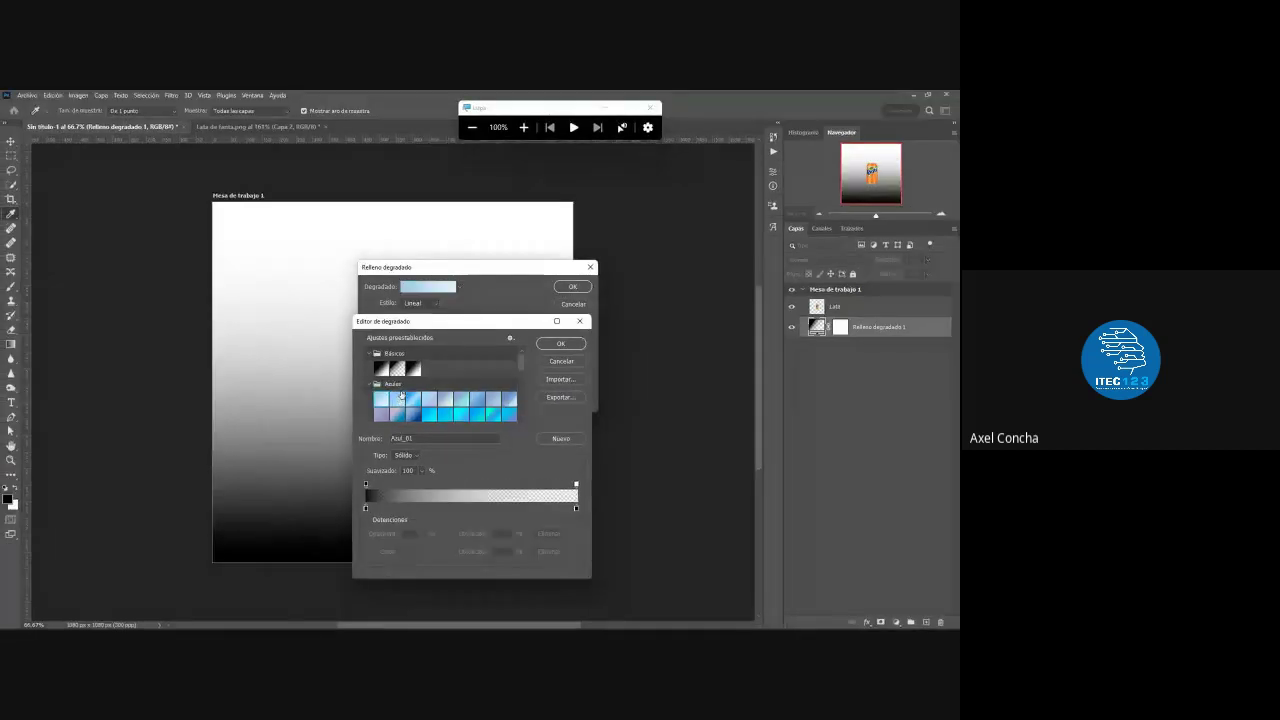
click(402, 398)
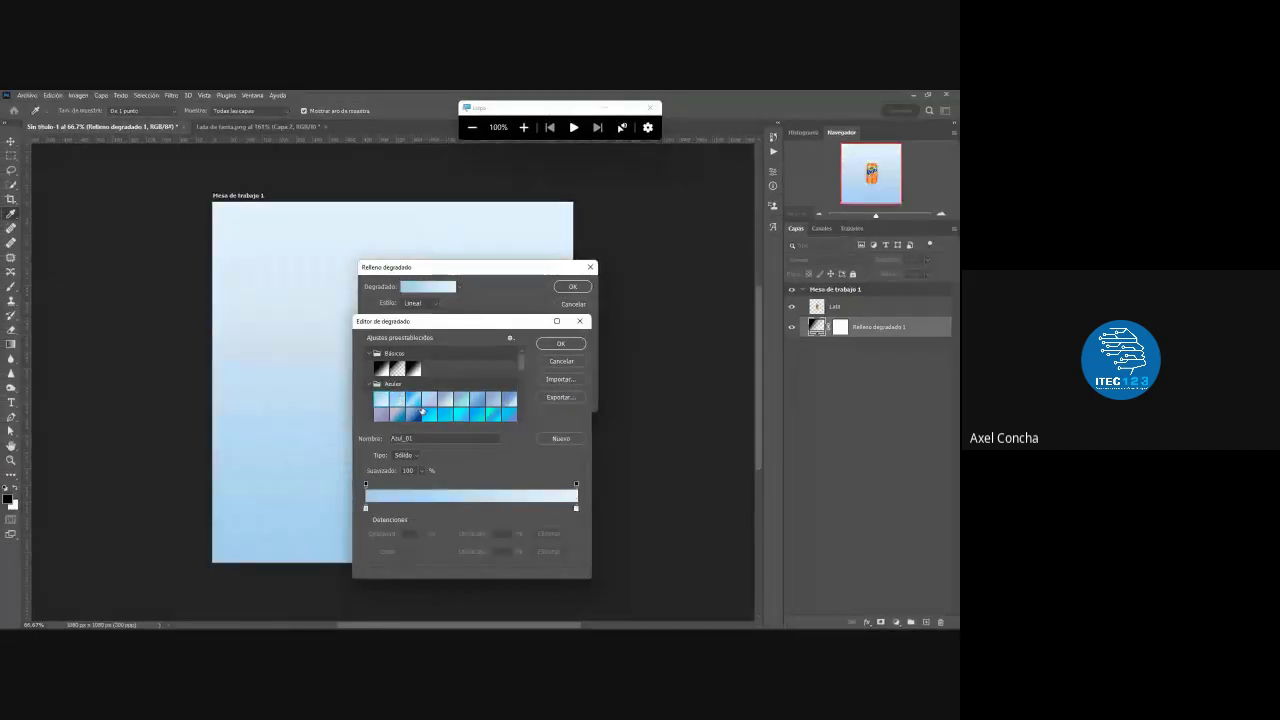
click(423, 412)
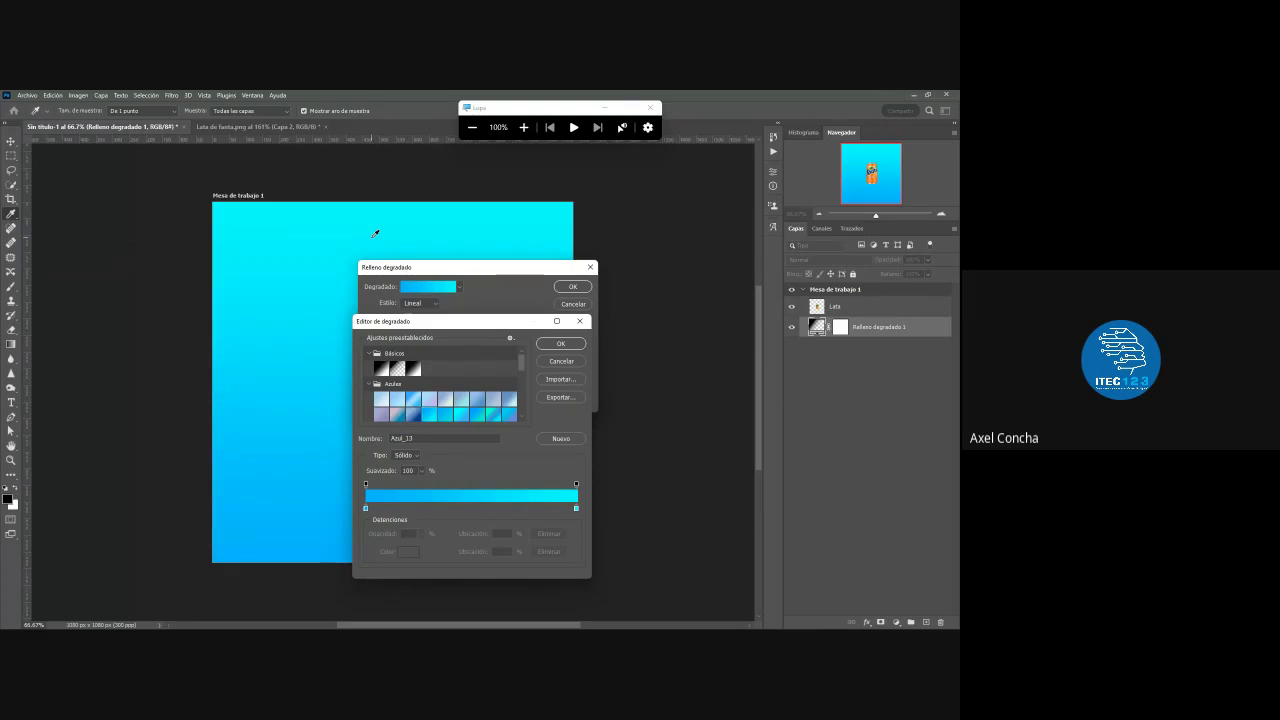
scroll(420, 403, down, 3)
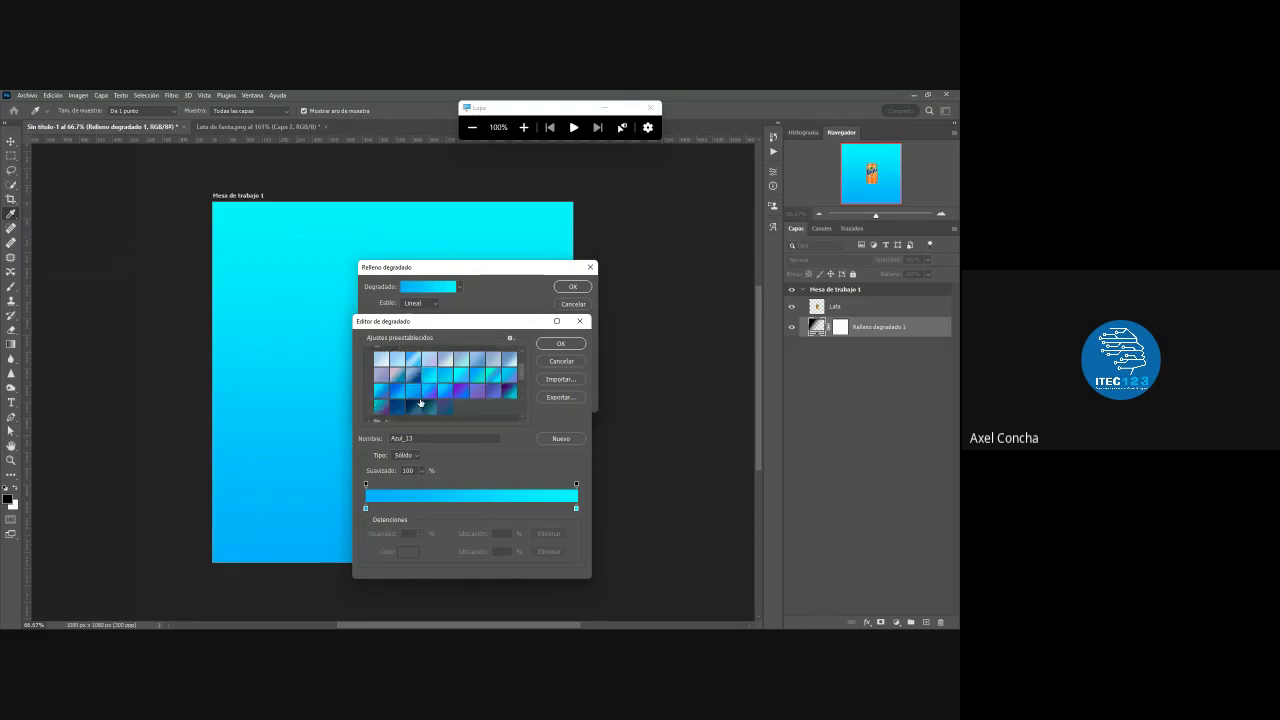
scroll(420, 403, down, 2)
click(426, 401)
scroll(425, 400, down, 2)
scroll(400, 398, down, 2)
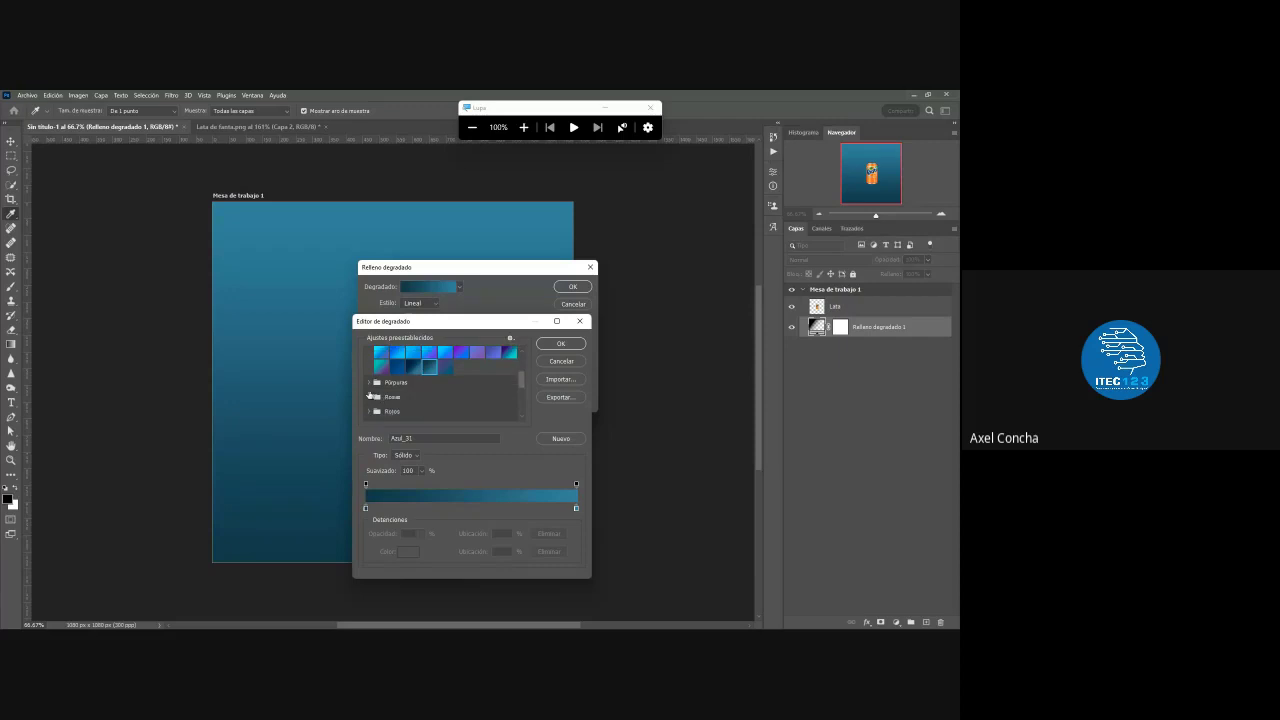
- Try the Púrpura_13 preset, then settle on the pale pink Rosa_03 preset
click(369, 382)
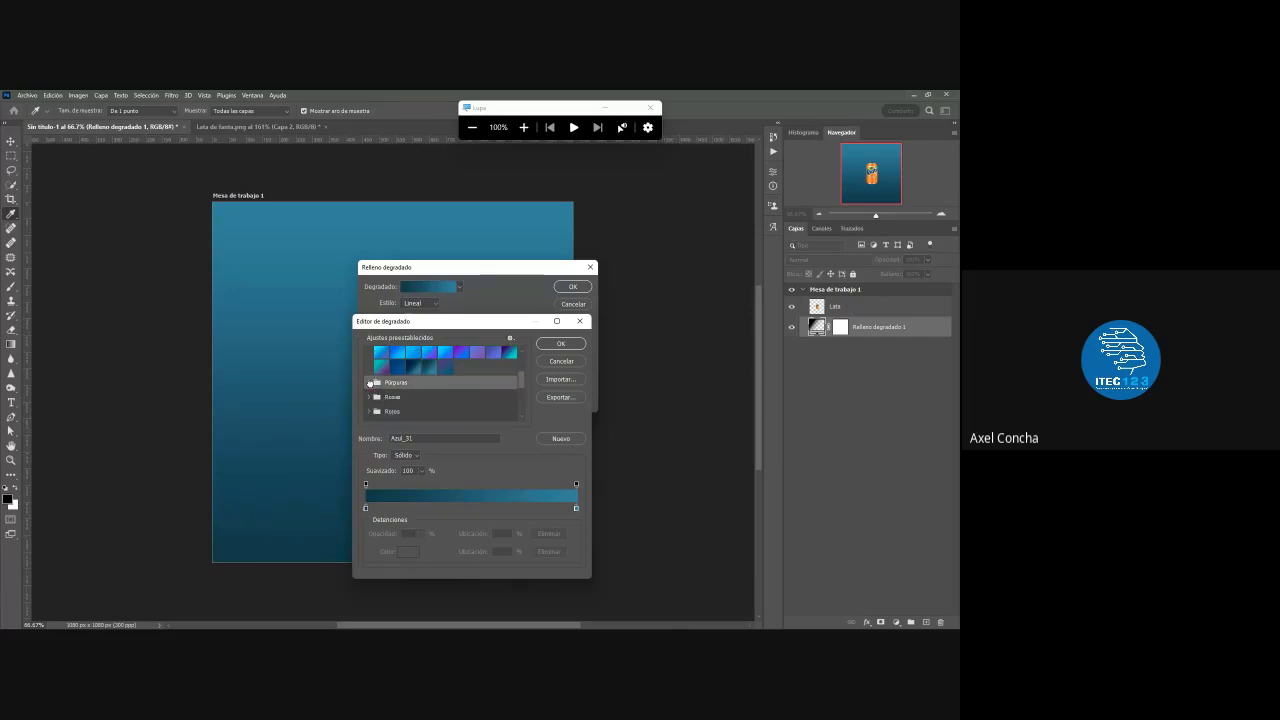
click(369, 382)
click(424, 398)
scroll(387, 392, down, 2)
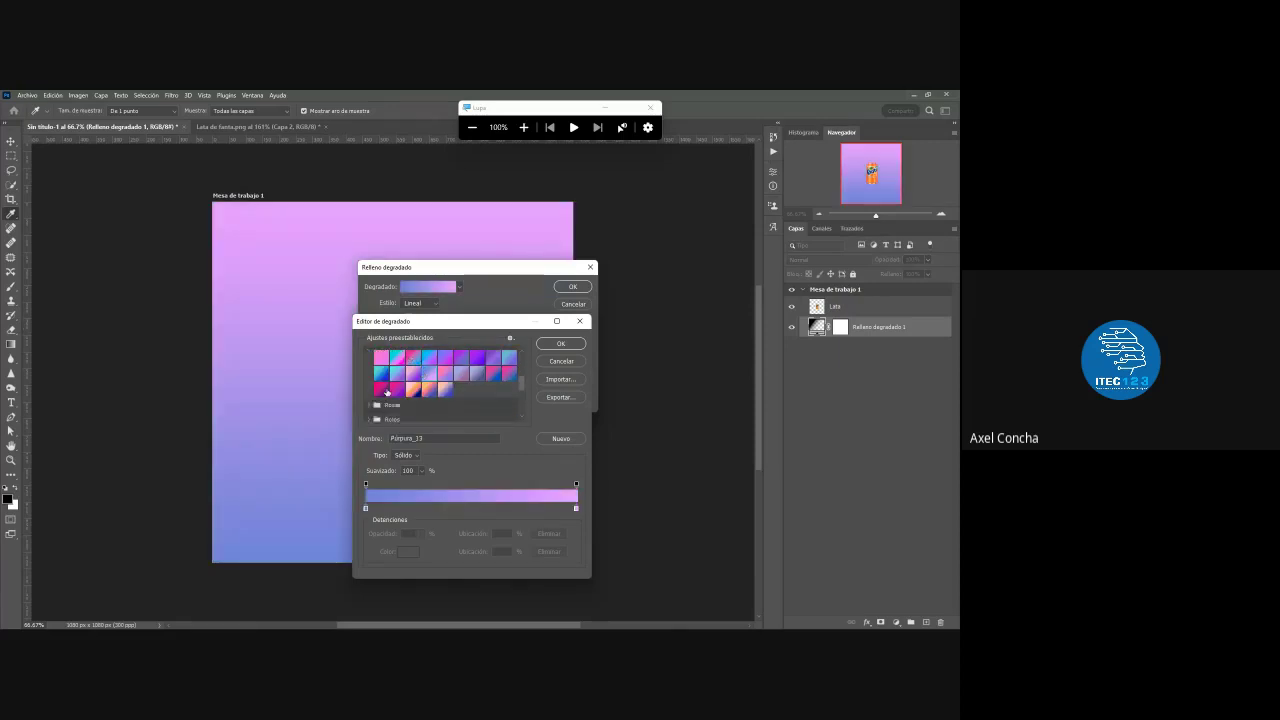
click(372, 405)
scroll(452, 396, up, 2)
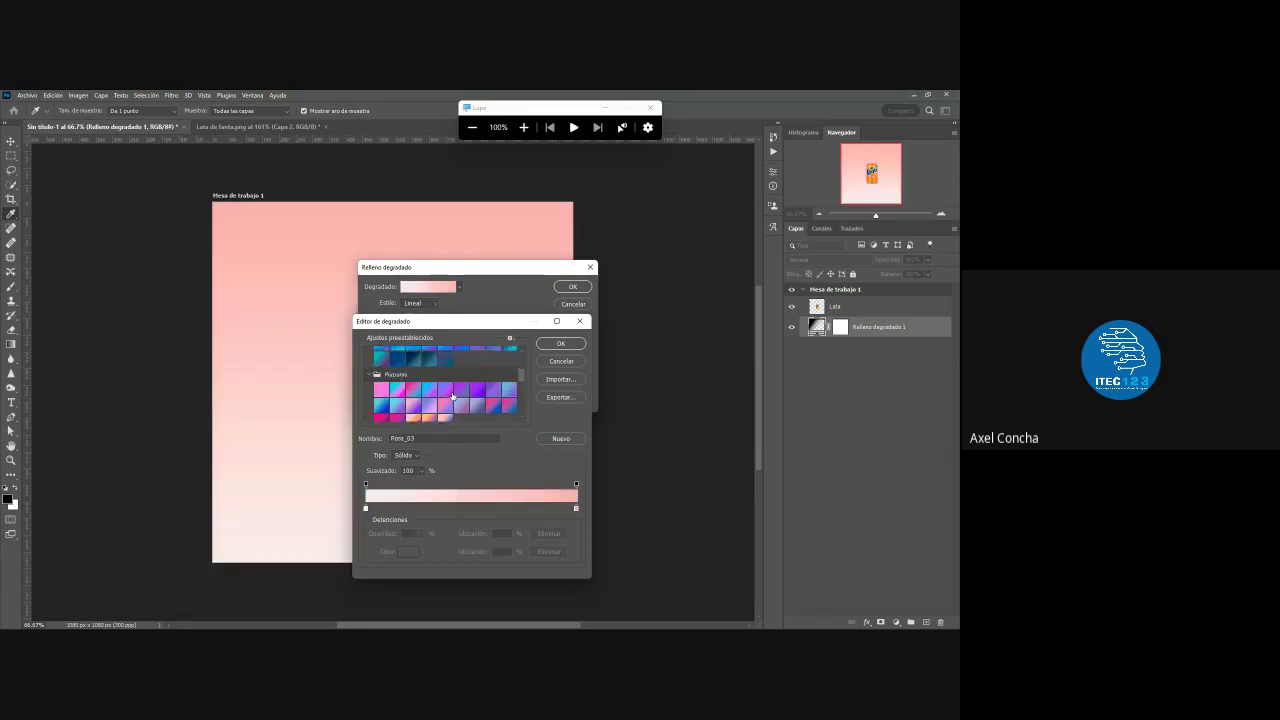
scroll(452, 396, up, 2)
scroll(452, 396, up, 1)
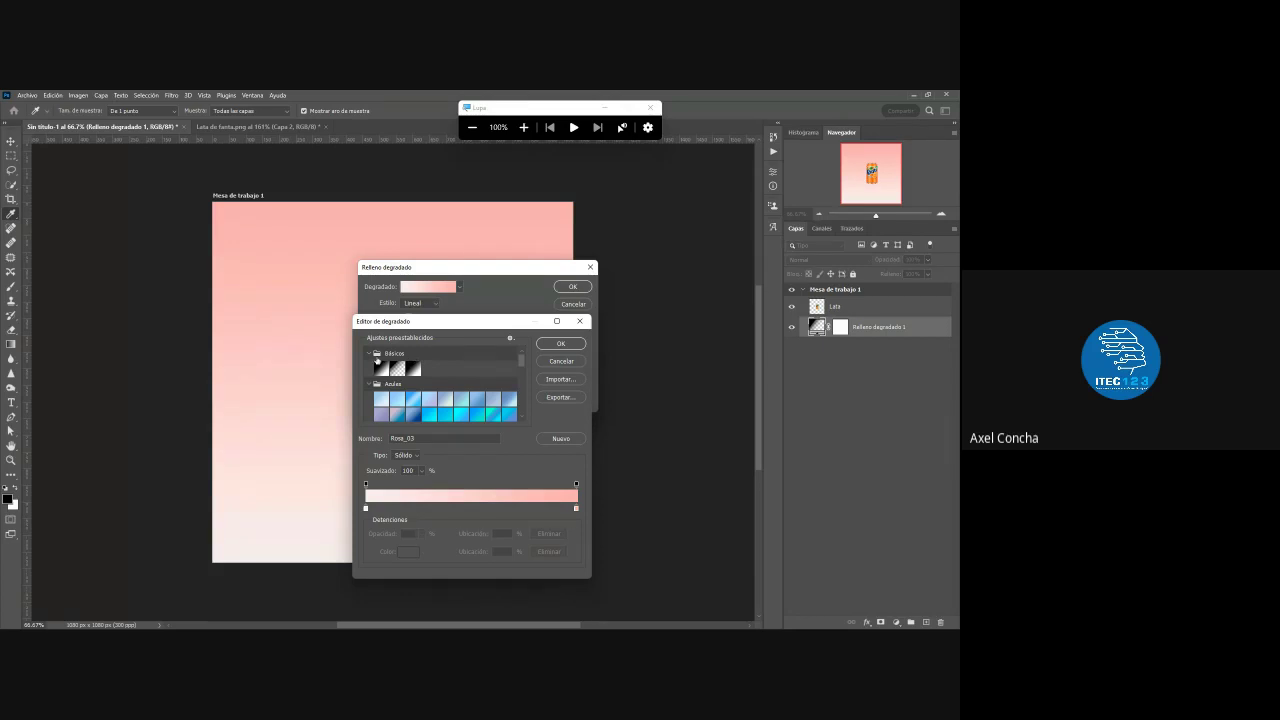
click(370, 353)
click(367, 383)
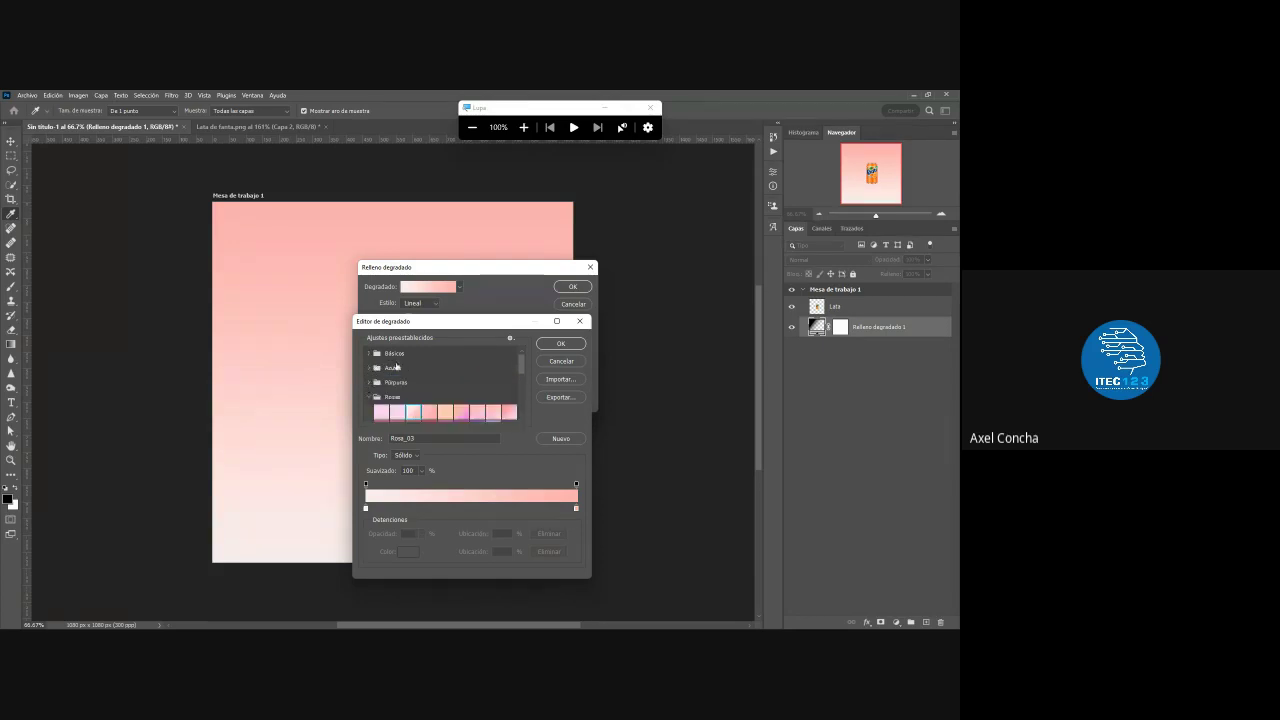
click(369, 398)
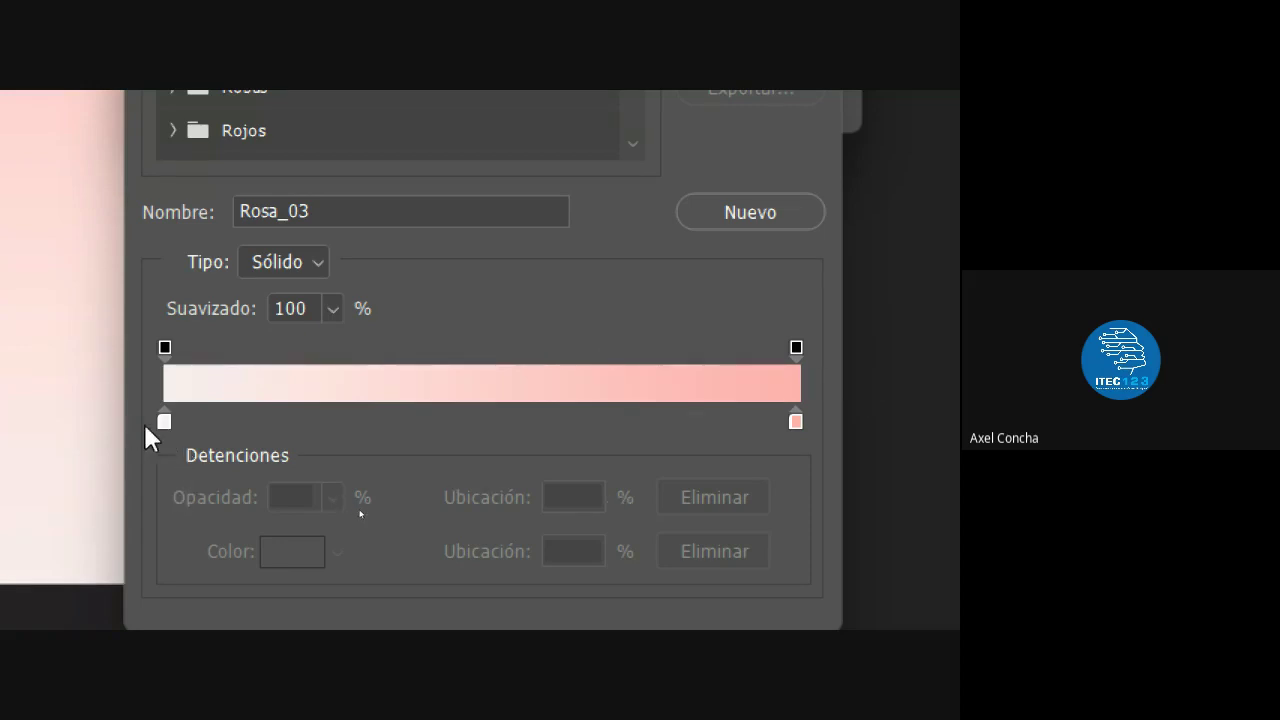
- Set the gradient's left colour stop to cyan #2dffee
click(170, 421)
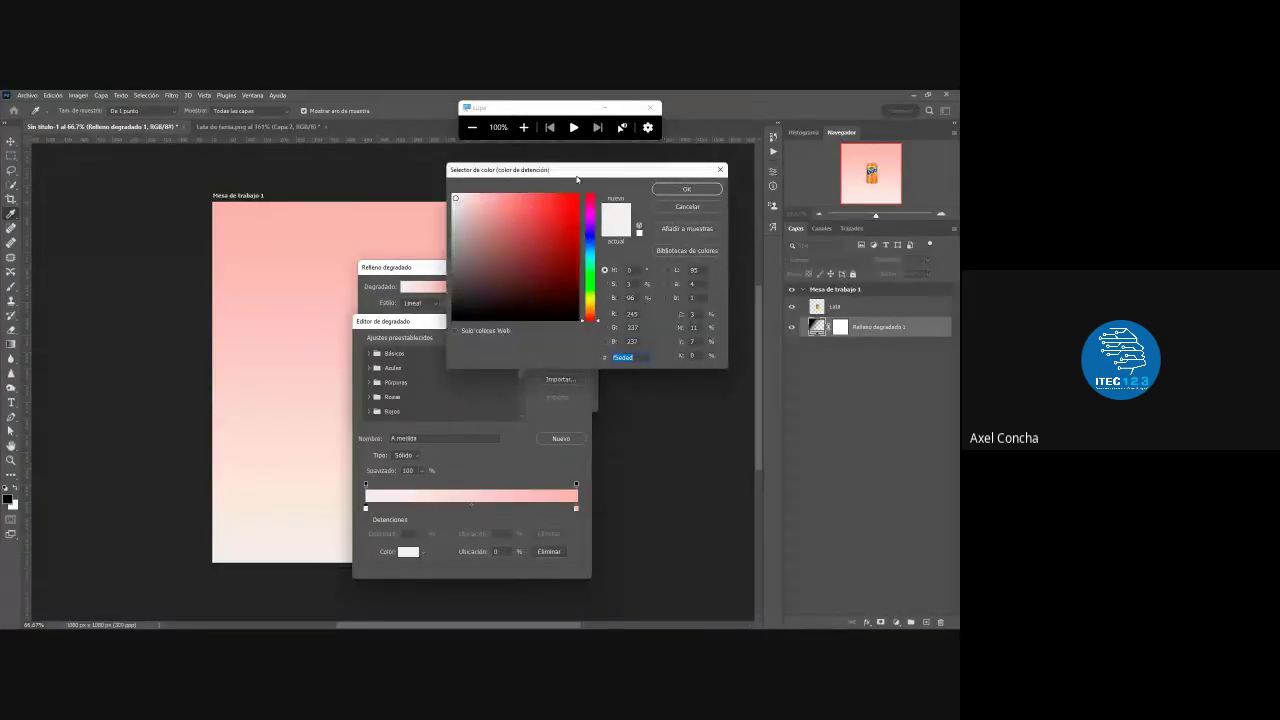
drag(571, 185, 485, 277)
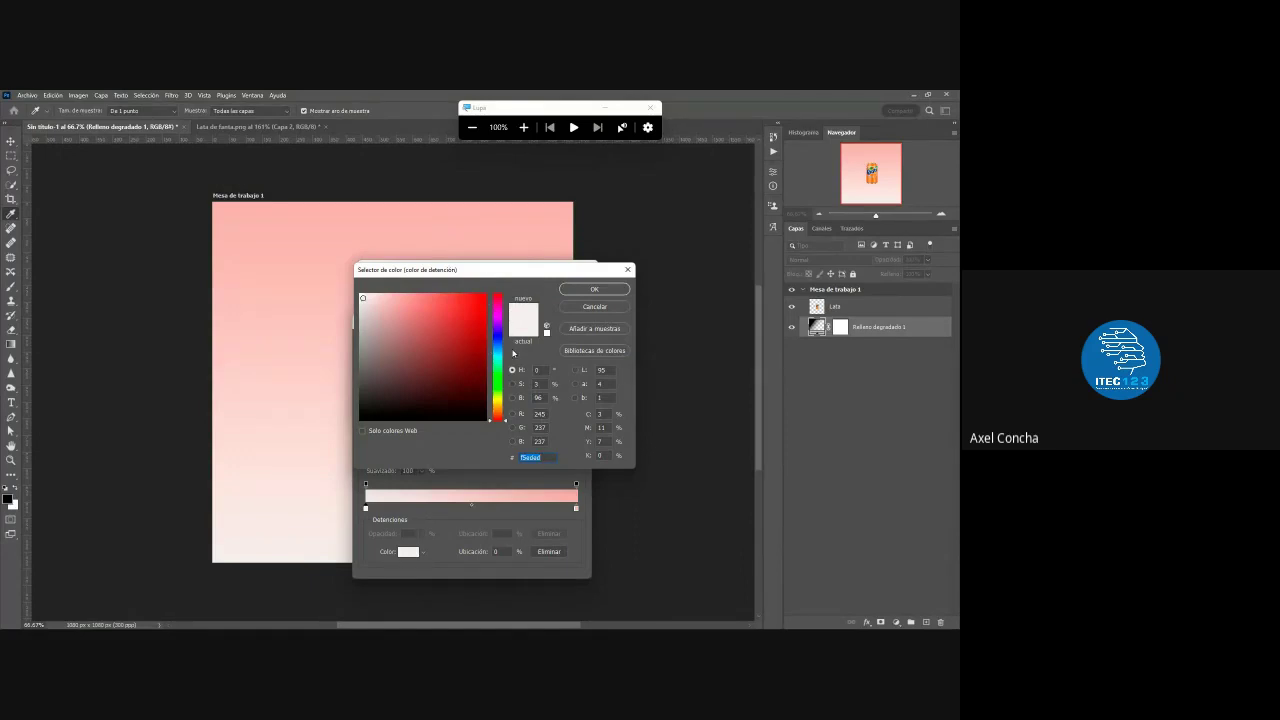
click(464, 294)
drag(497, 420, 497, 358)
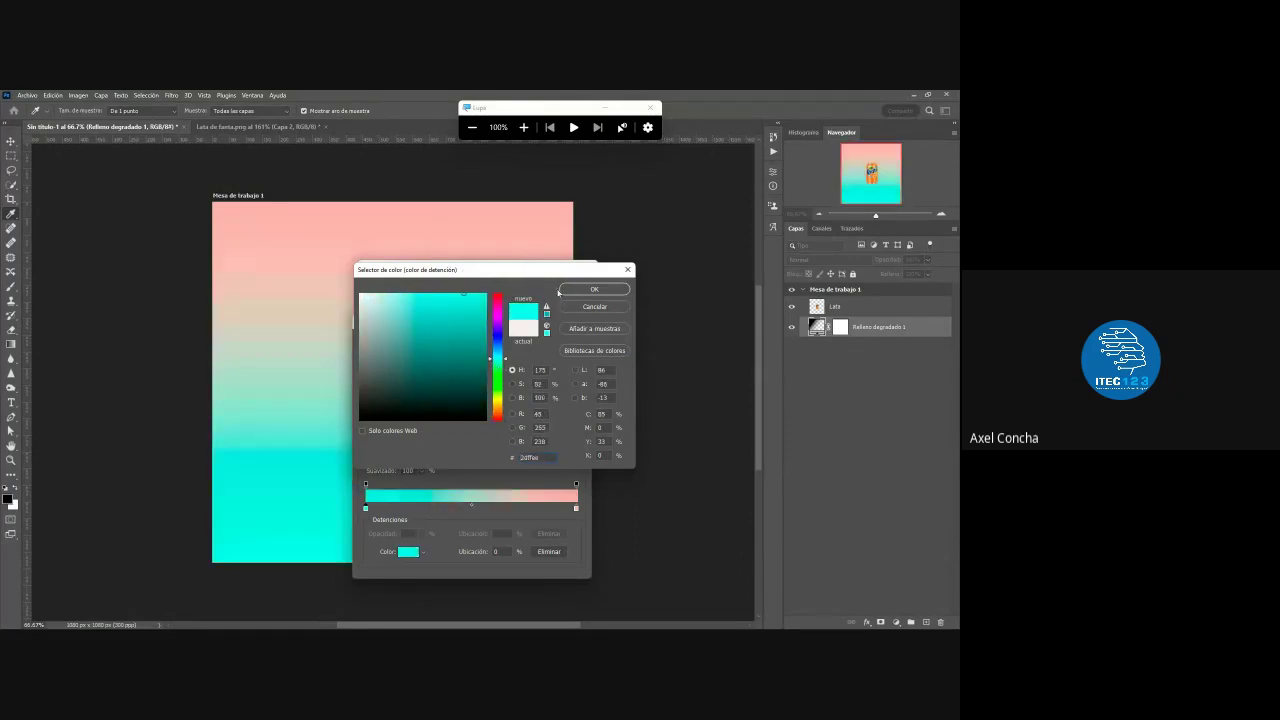
click(558, 291)
- Set the right colour stop to yellow #fff842 and accept the cyan-to-yellow gradient
click(576, 508)
double_click(576, 508)
click(453, 305)
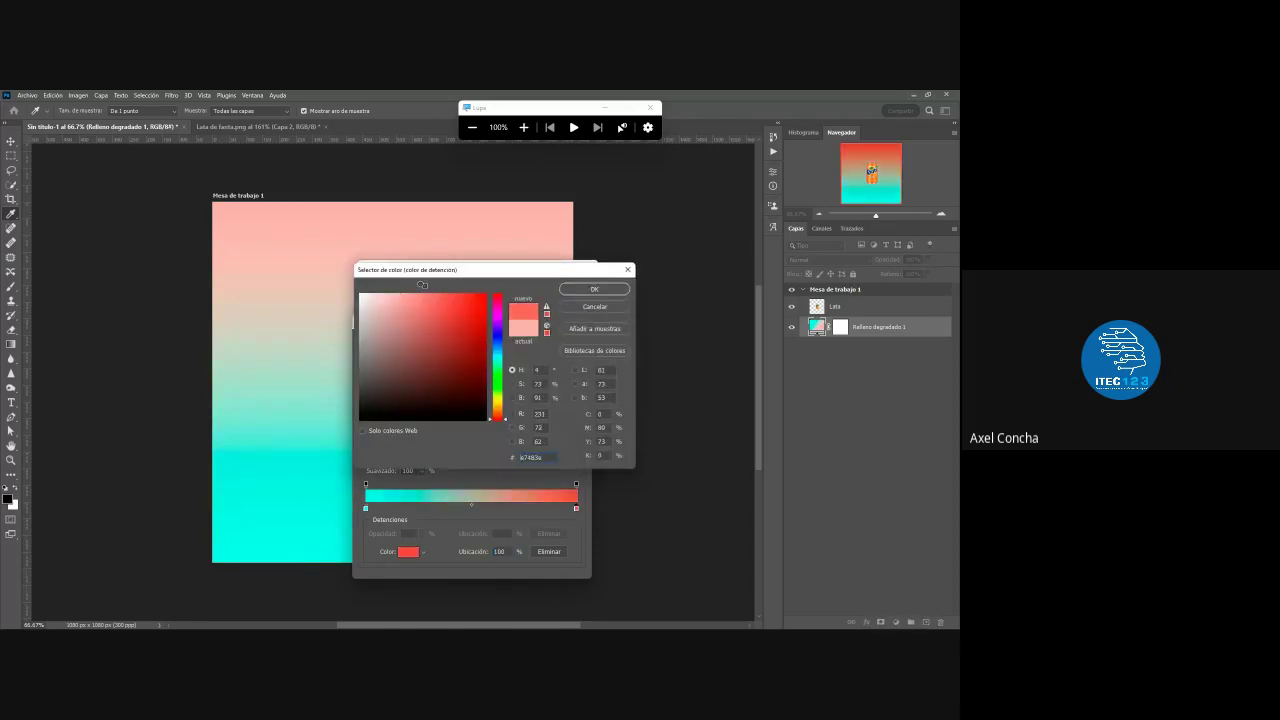
drag(497, 418, 497, 400)
click(453, 293)
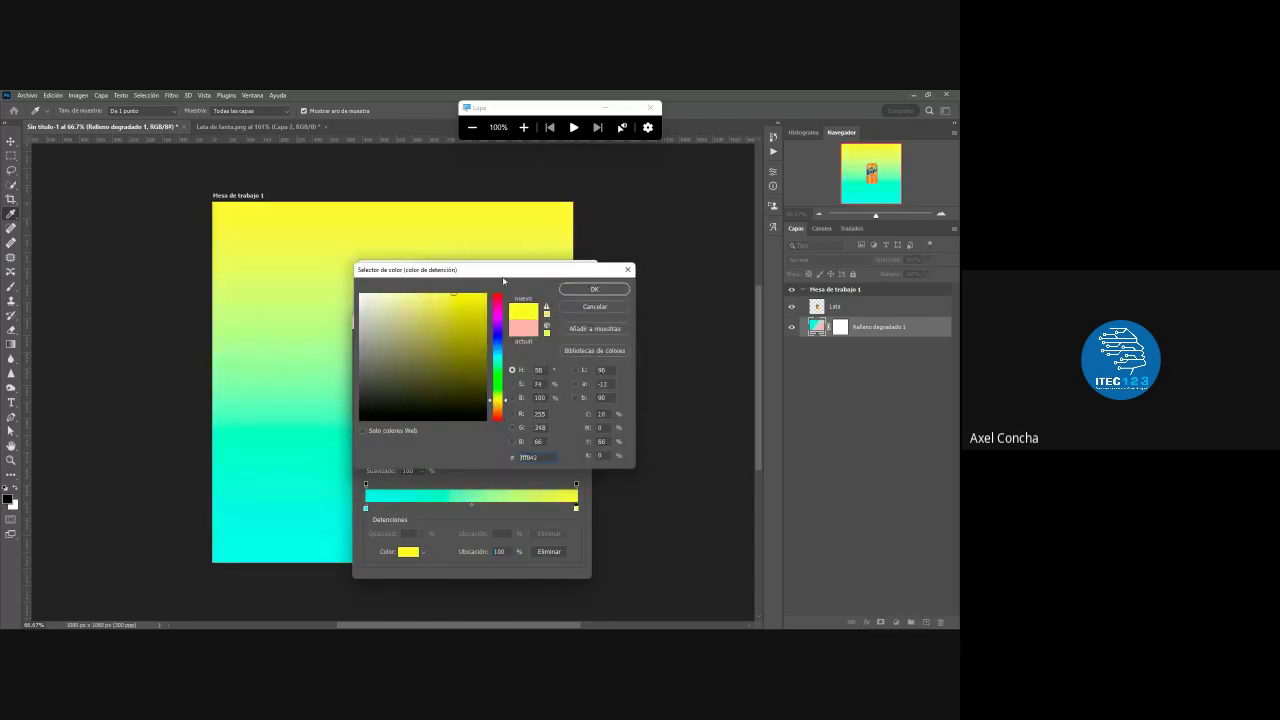
click(574, 290)
click(559, 343)
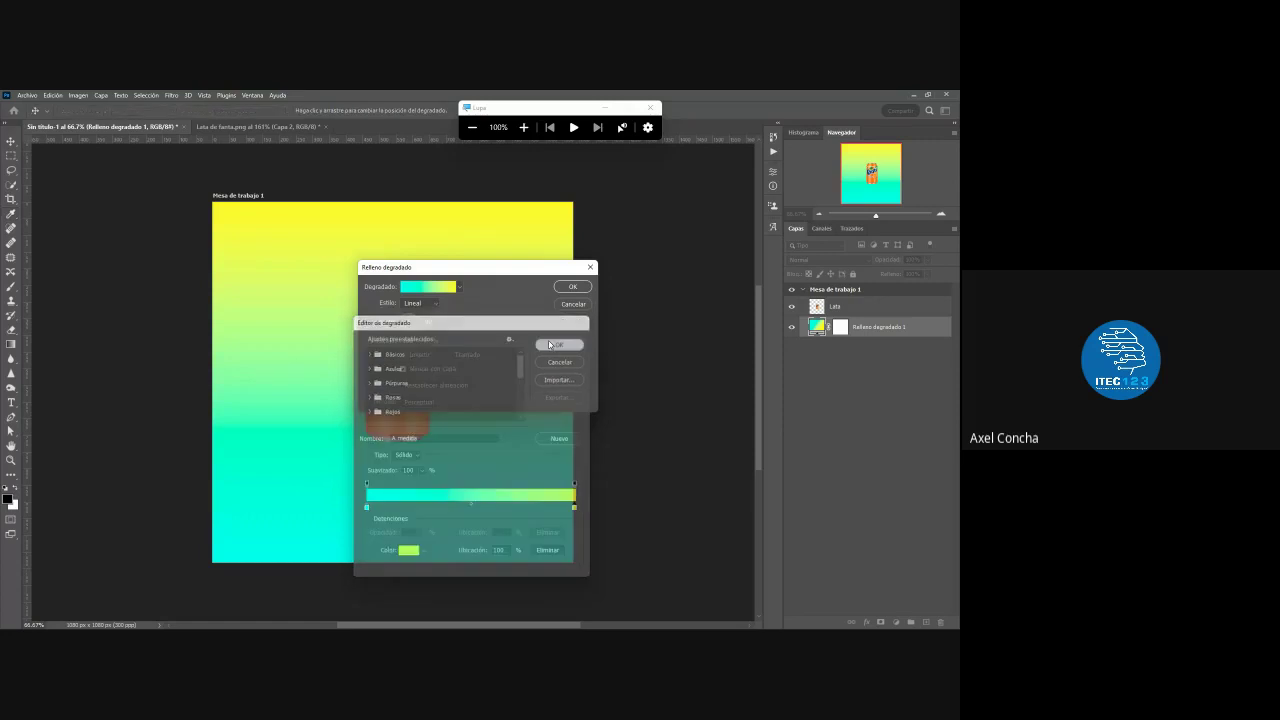
mouse_move(515, 267)
mouse_down()
mouse_move(659, 325)
mouse_move(636, 327)
mouse_up()
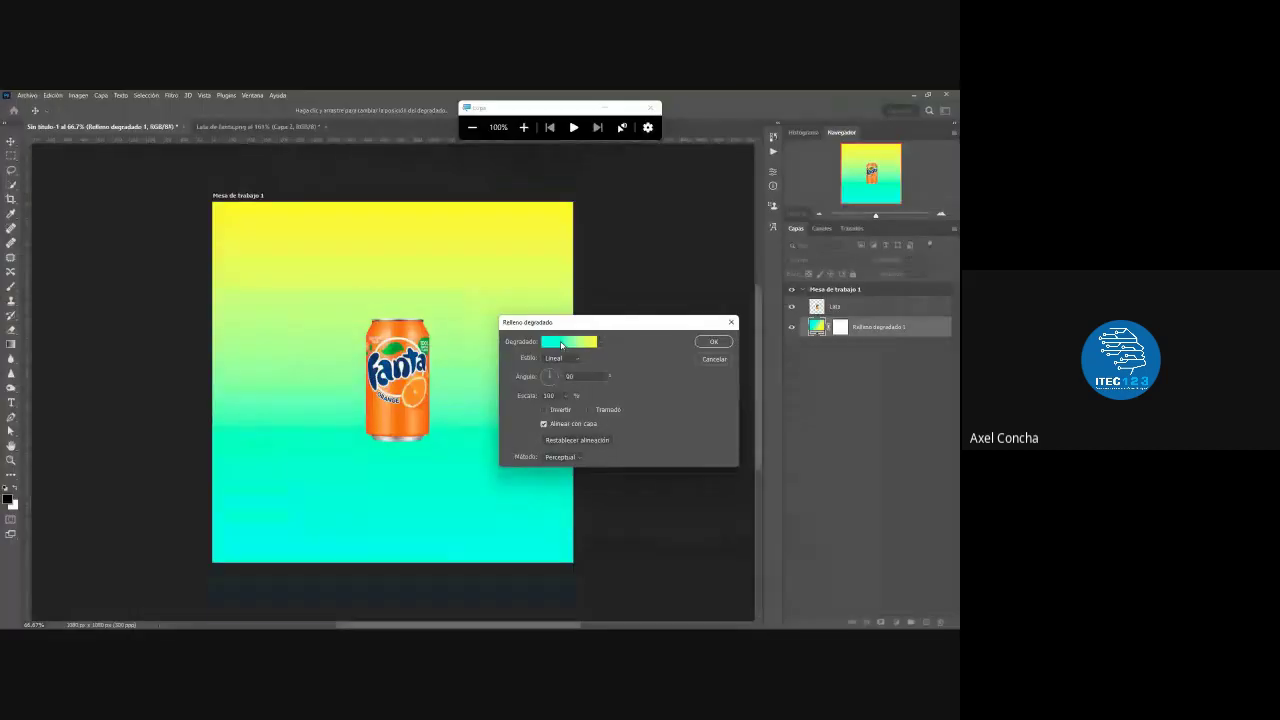
- Change the cyan gradient stop to hot pink #f42b9d and accept the edited gradient
click(561, 345)
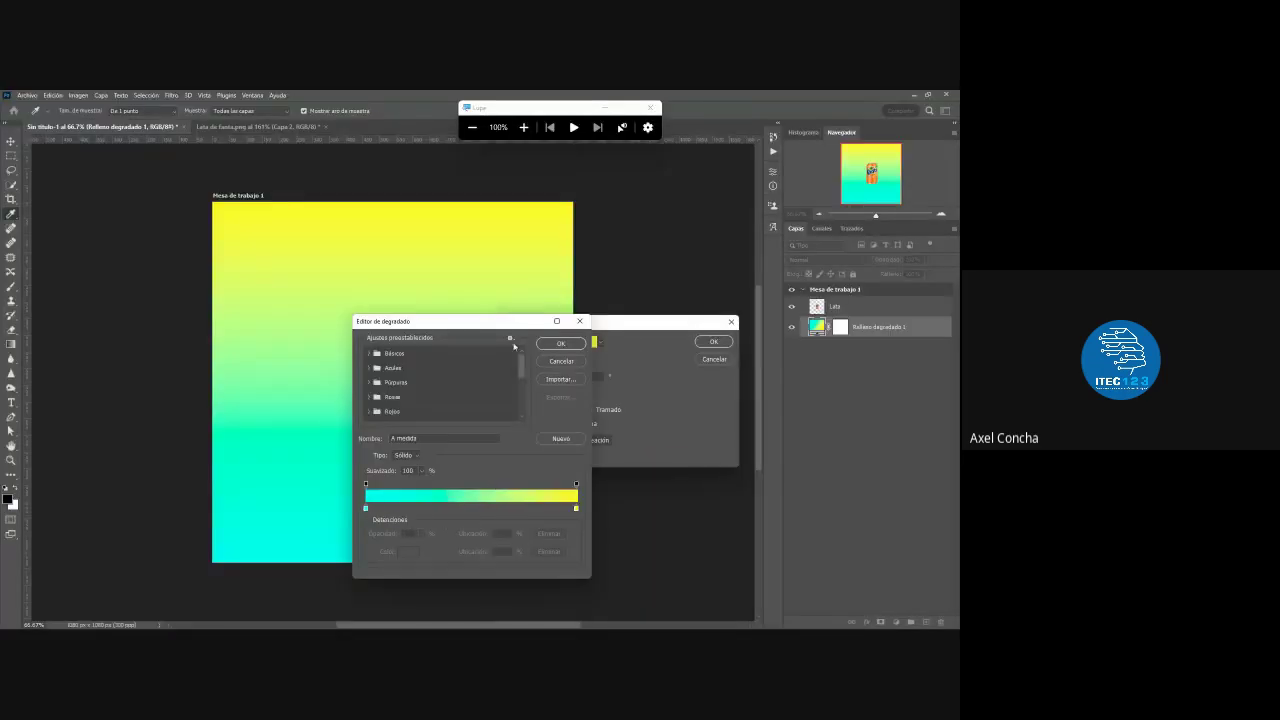
double_click(365, 509)
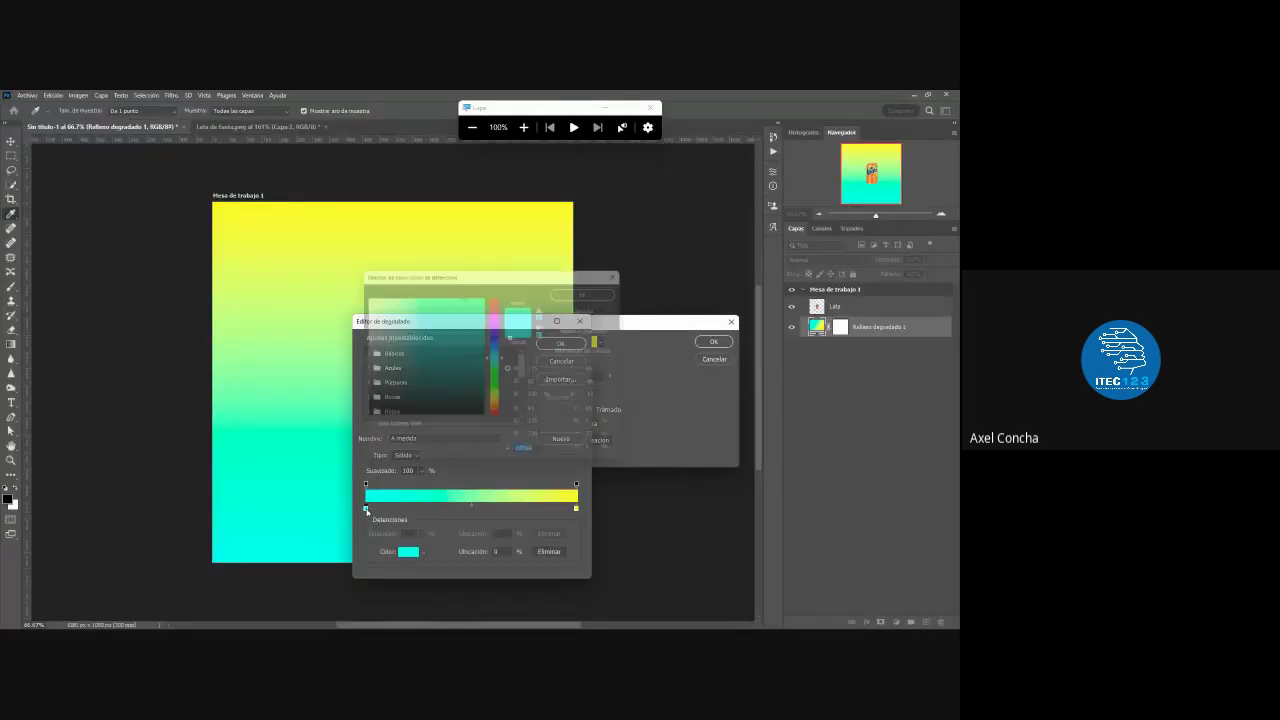
drag(474, 270, 529, 261)
click(551, 296)
click(519, 290)
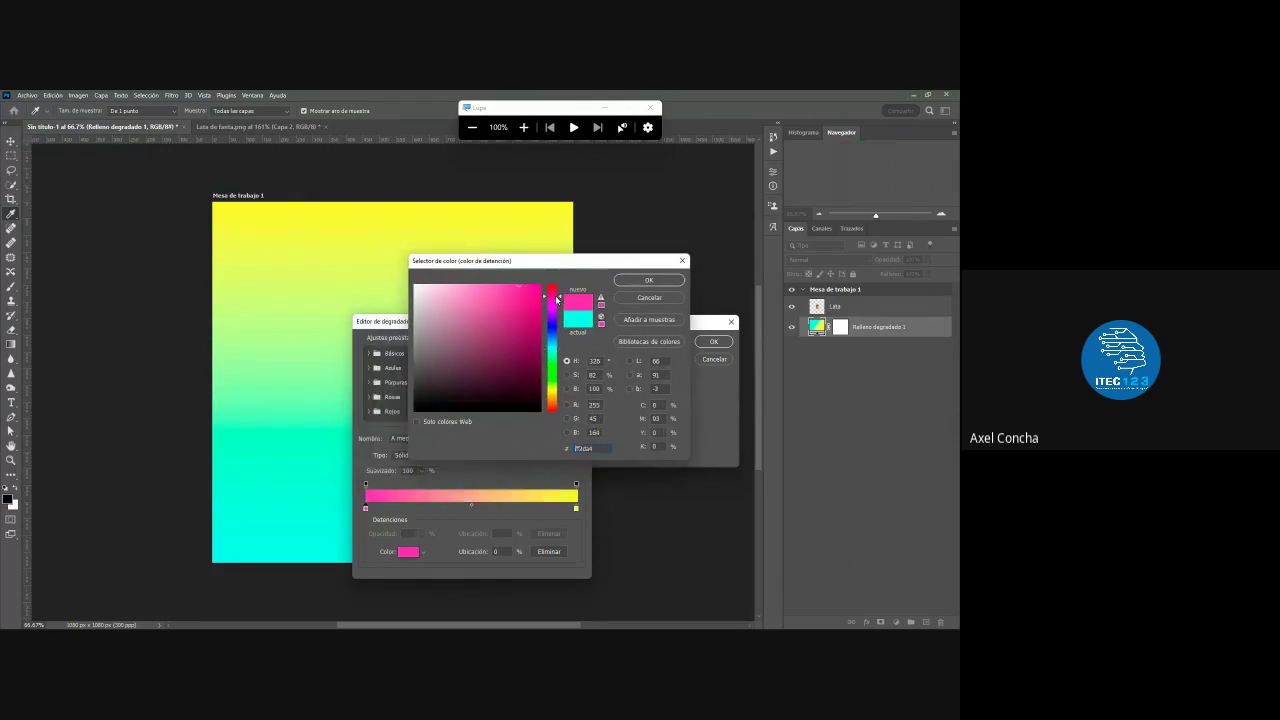
click(648, 280)
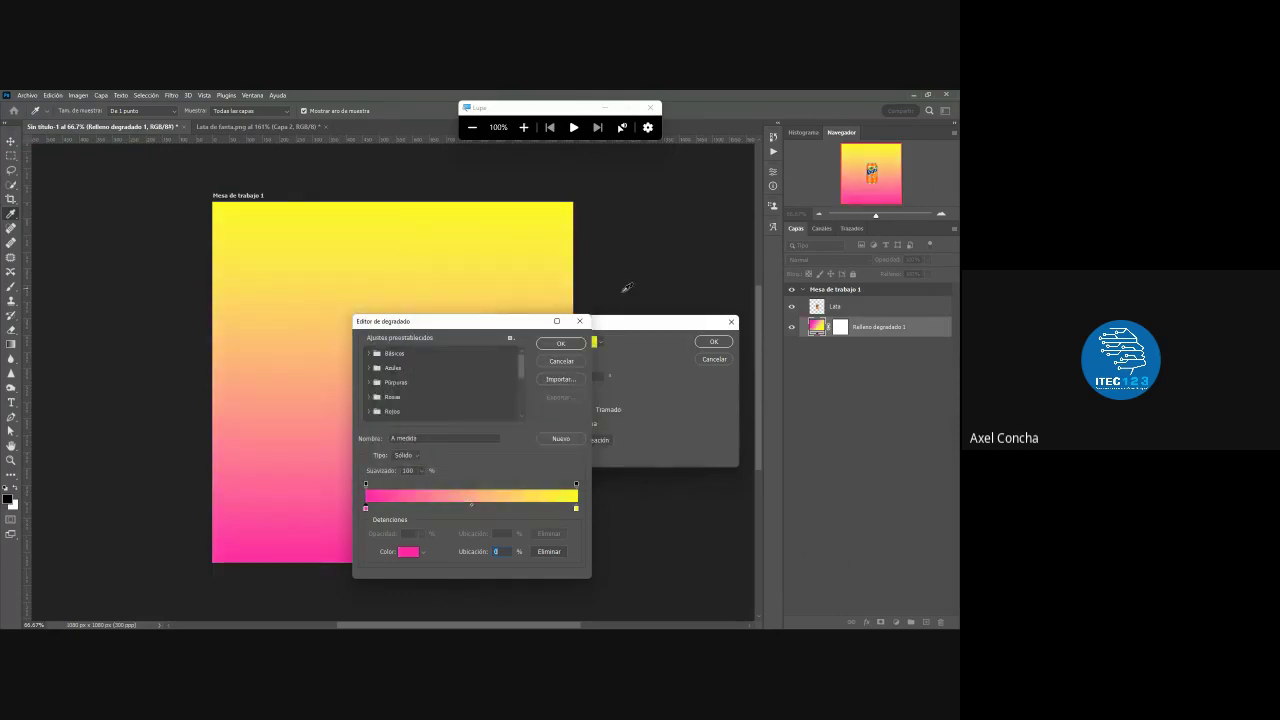
key(Return)
drag(576, 322, 578, 213)
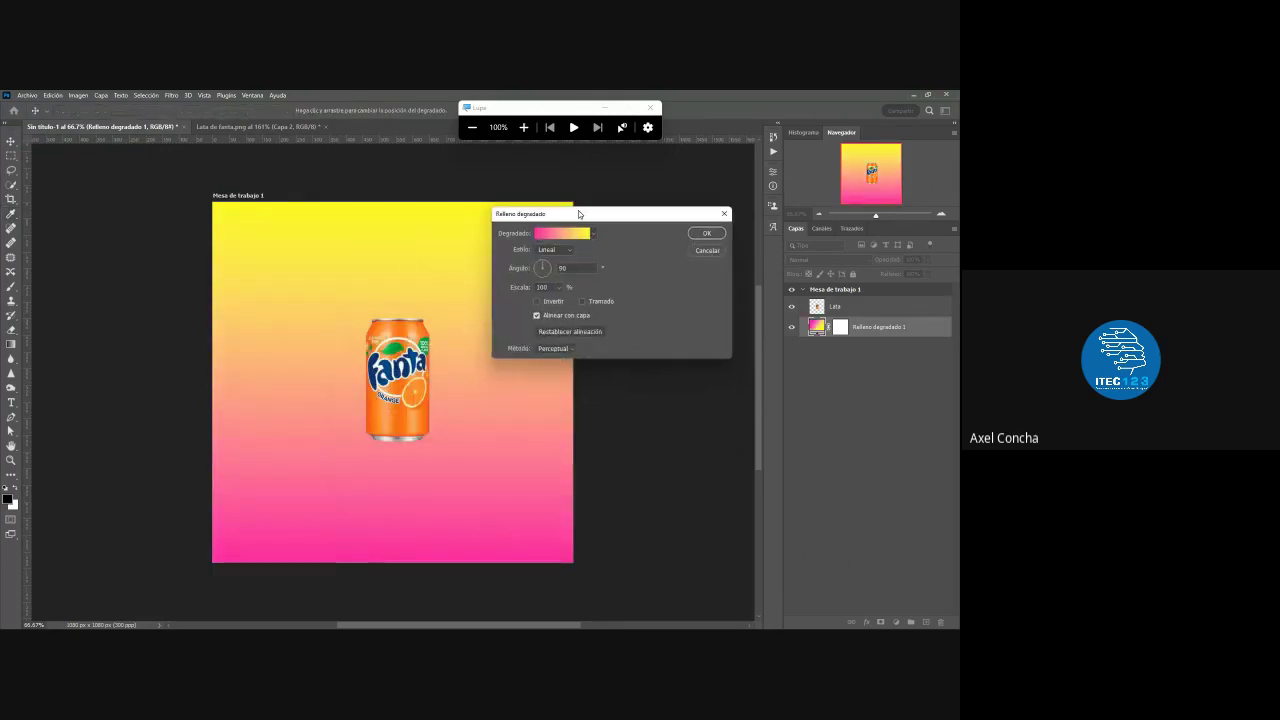
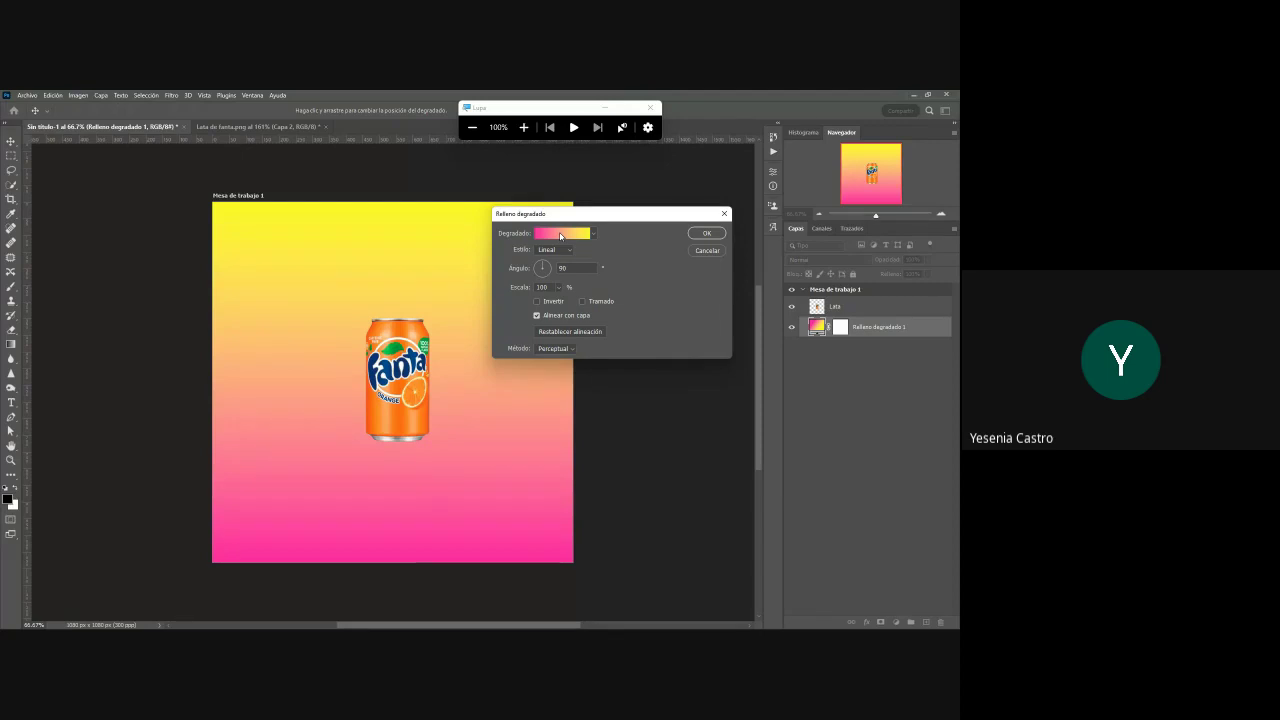
- Open the Gradient Editor for the pink-to-yellow fill and position it so its colour stops show
click(560, 236)
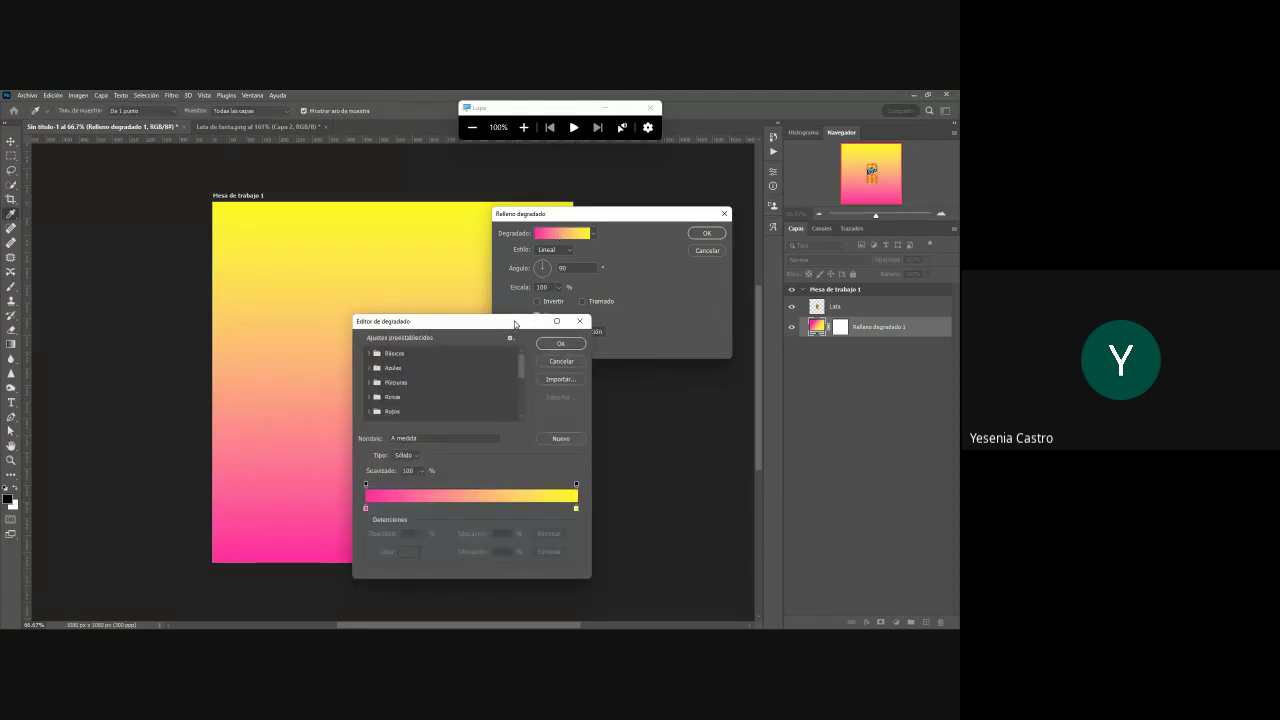
drag(518, 326, 656, 285)
click(716, 279)
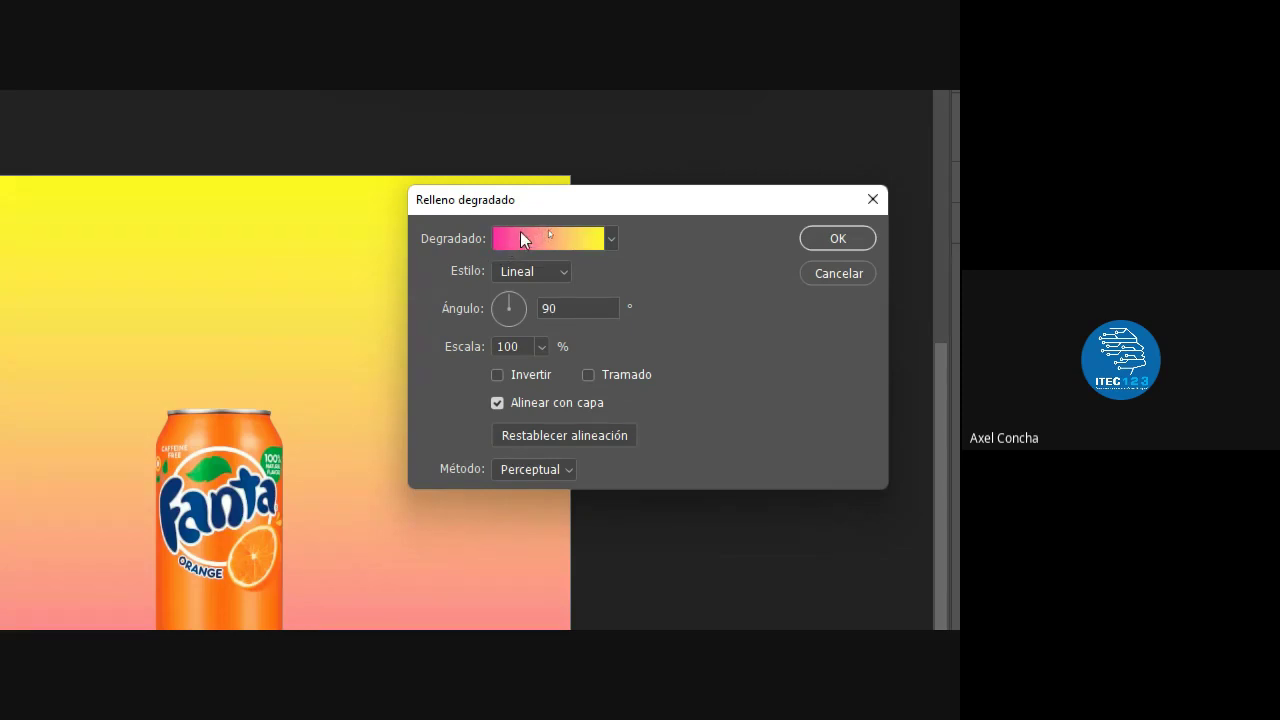
click(611, 239)
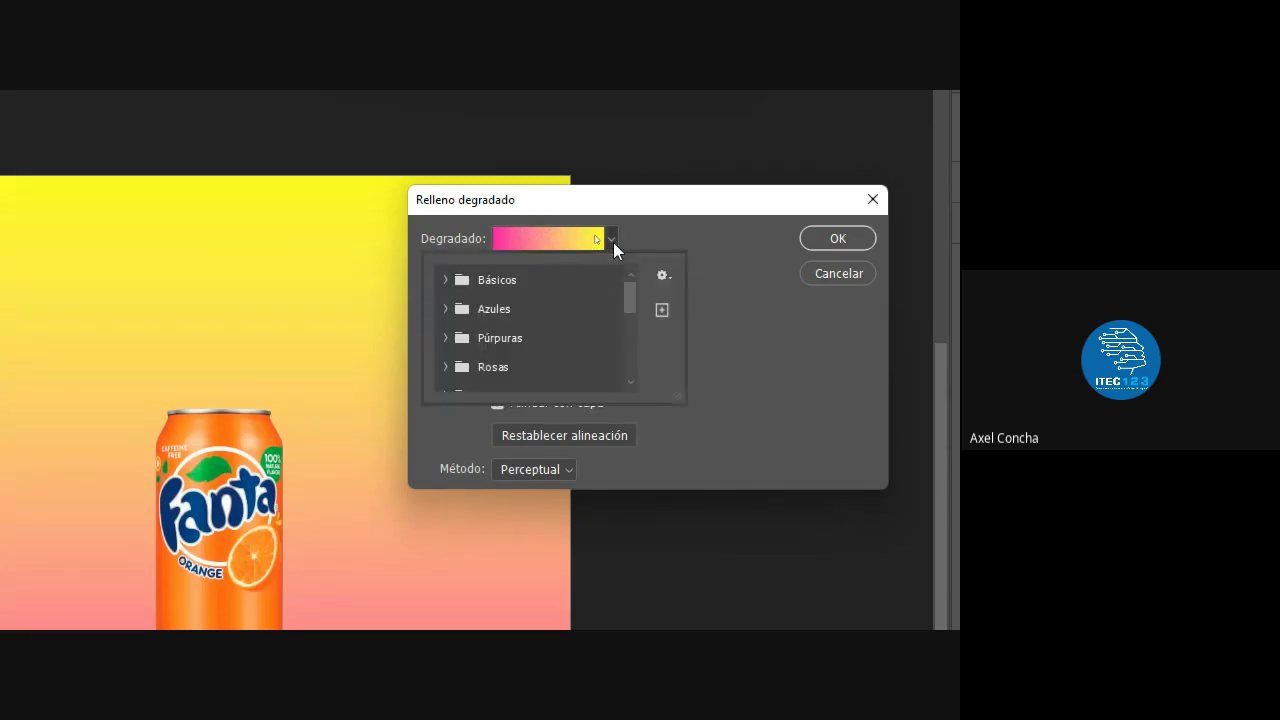
click(560, 236)
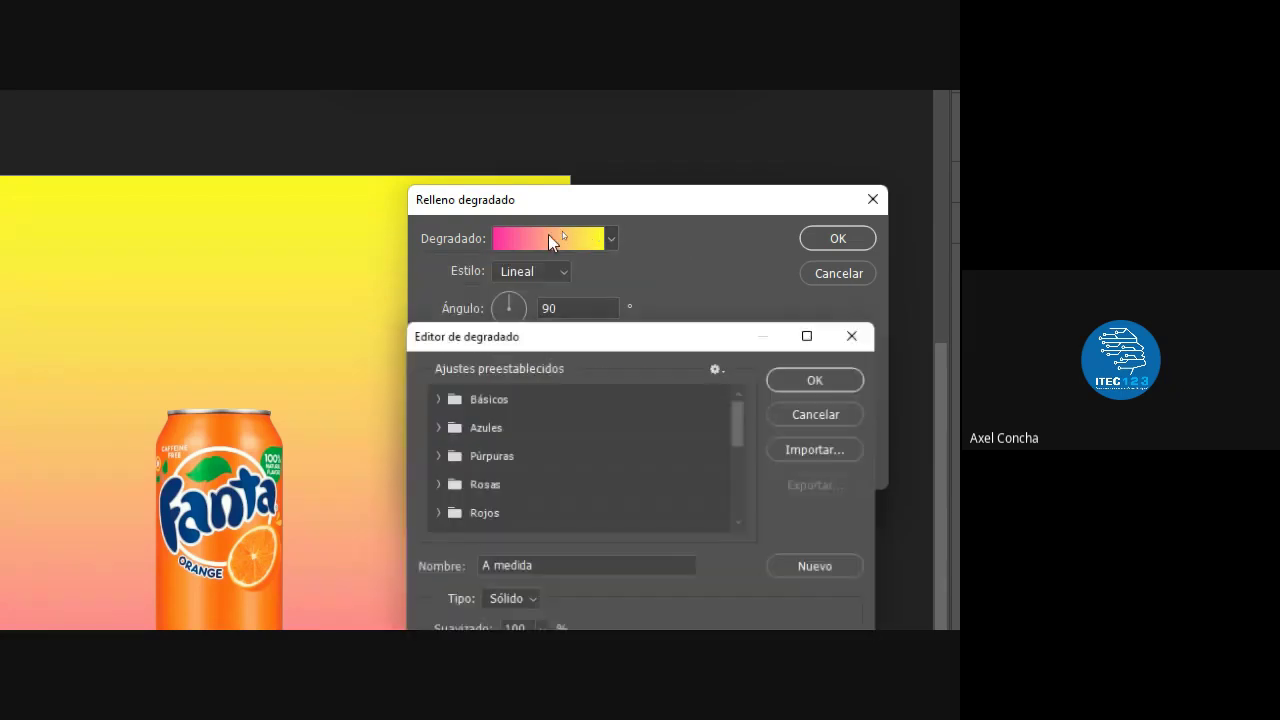
drag(503, 338, 506, 181)
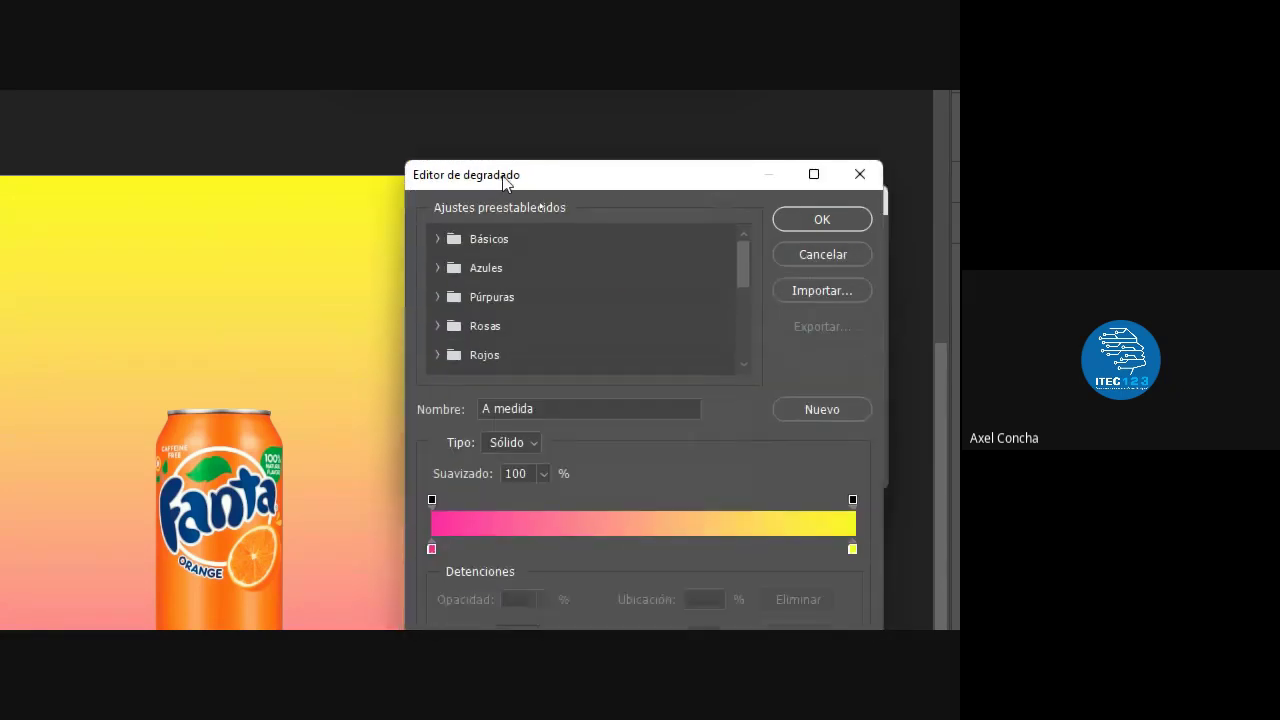
key(super+minus)
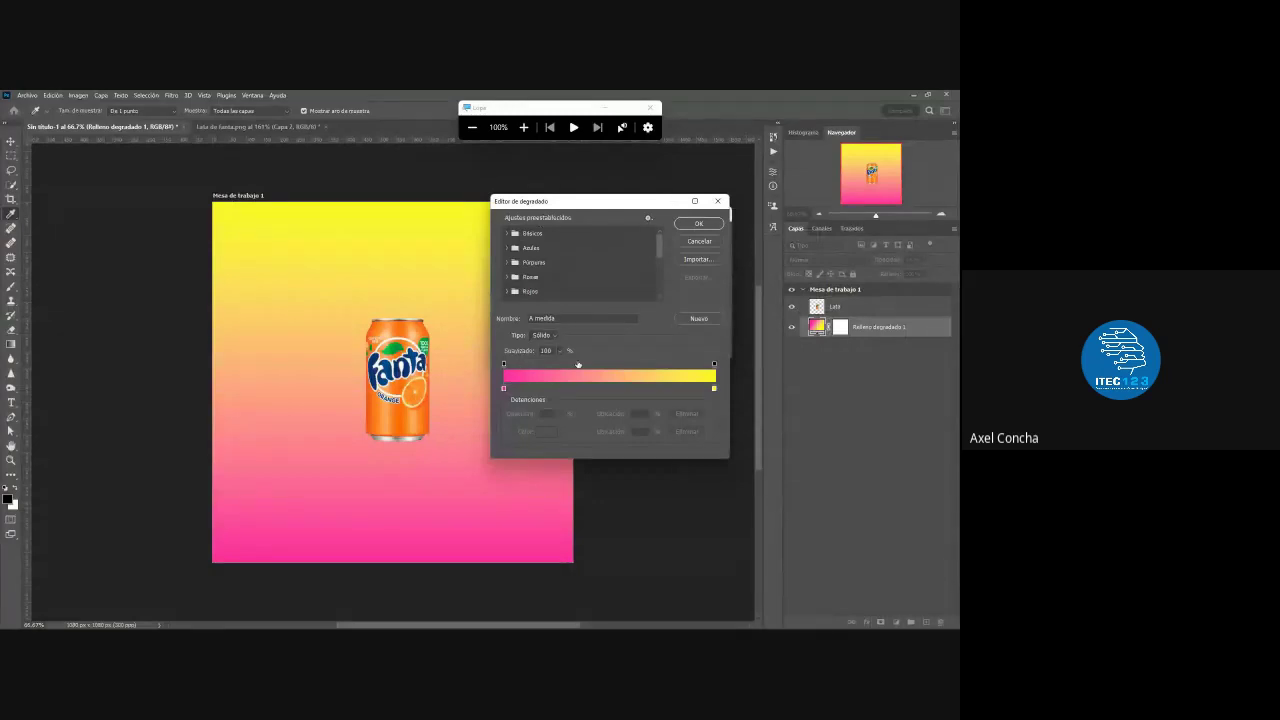
key(super+plus)
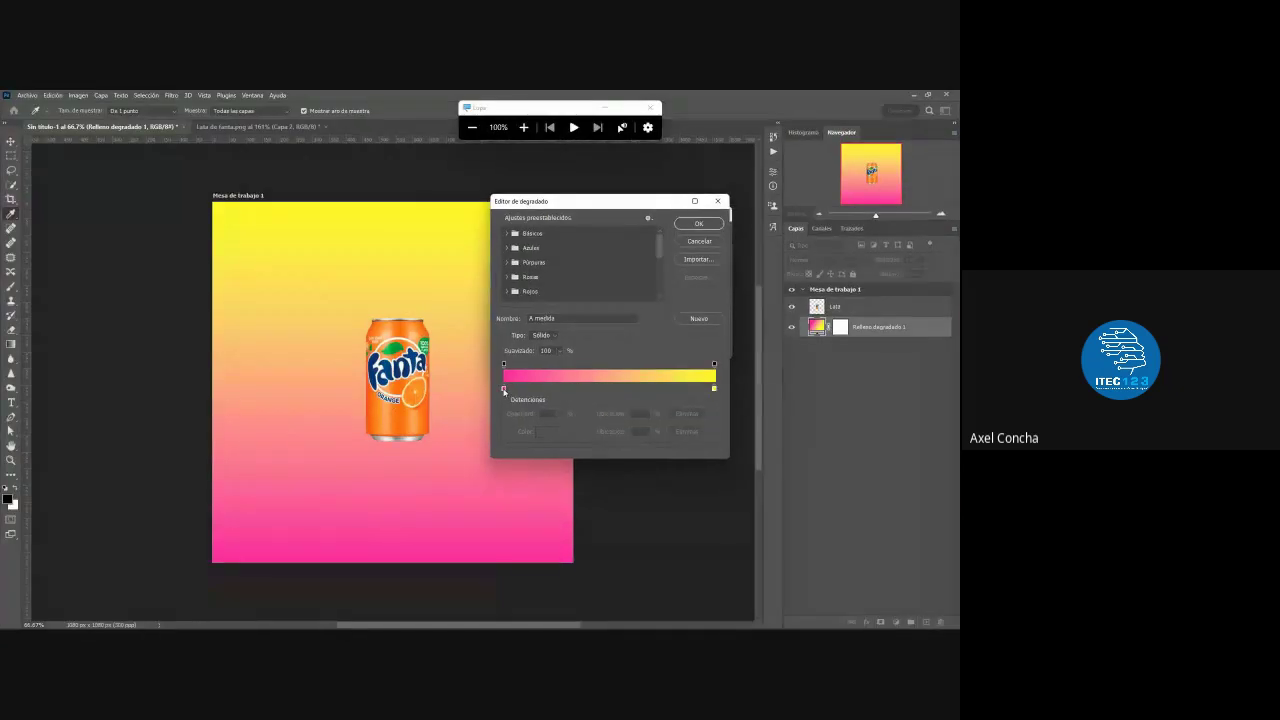
- Recolour the left gradient stop and set the right stop to magenta ff009c
double_click(504, 390)
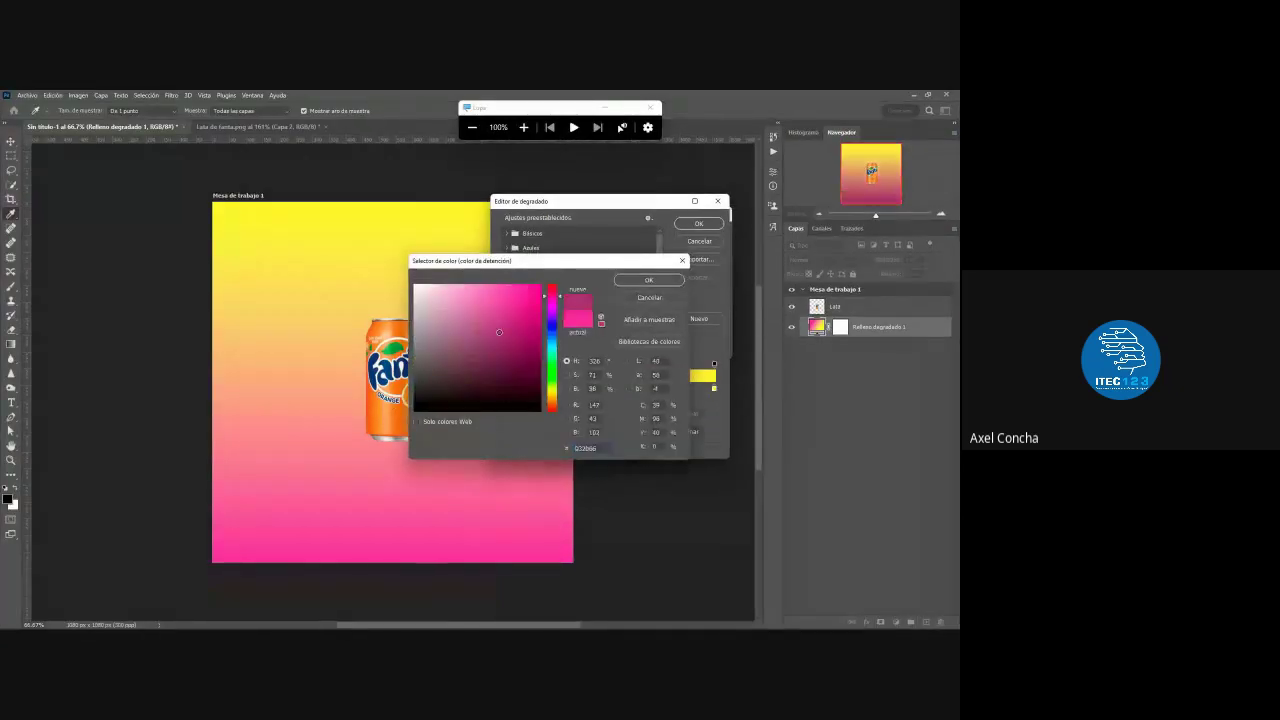
drag(471, 298, 384, 425)
click(648, 280)
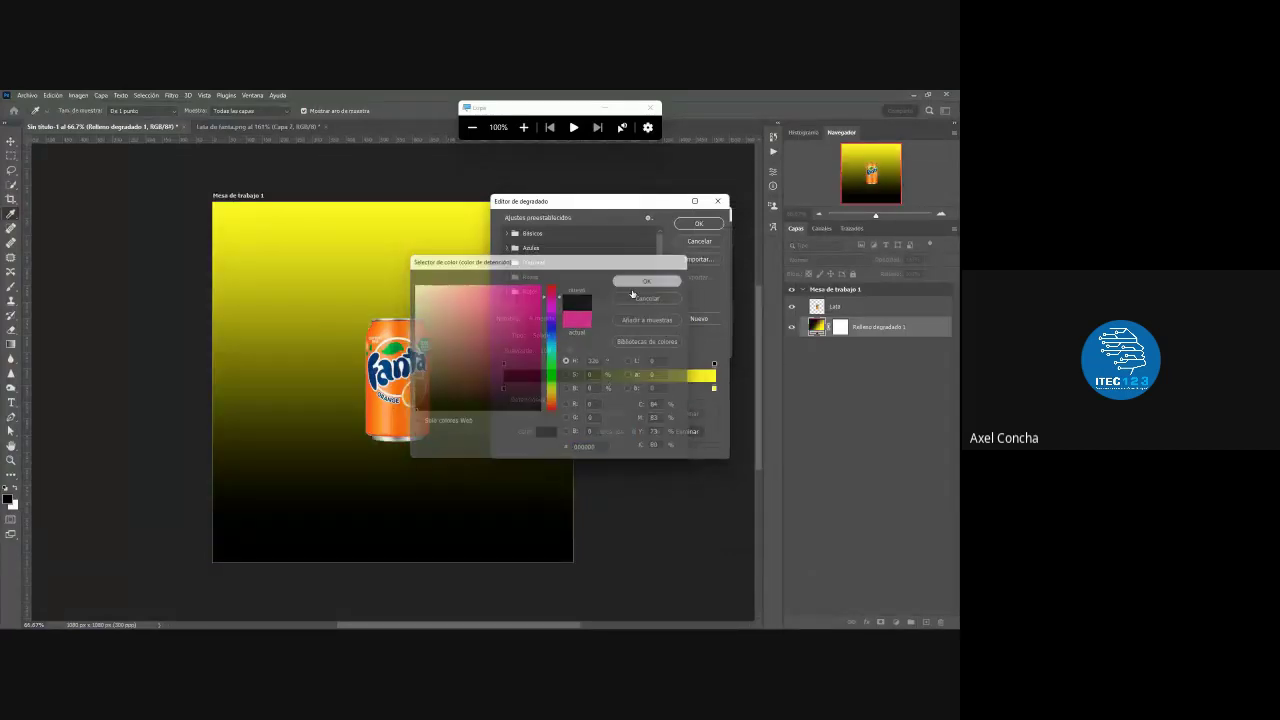
click(713, 389)
double_click(713, 390)
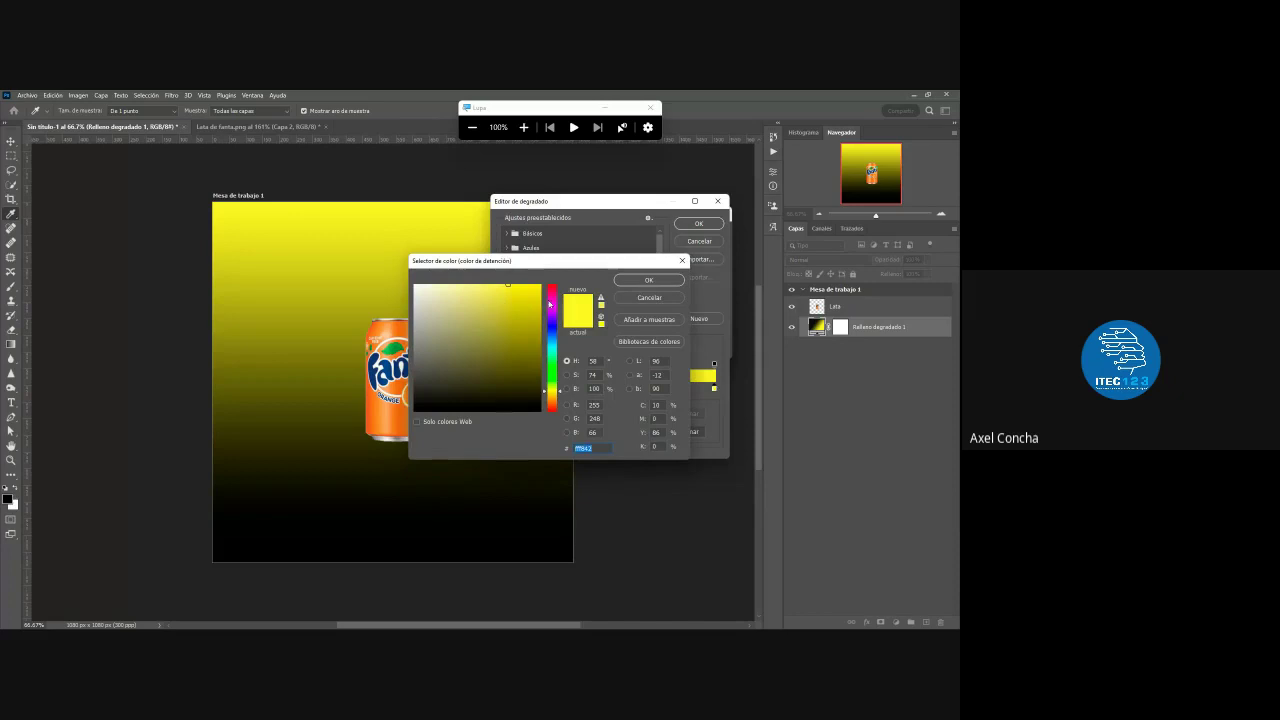
text(ff009c)
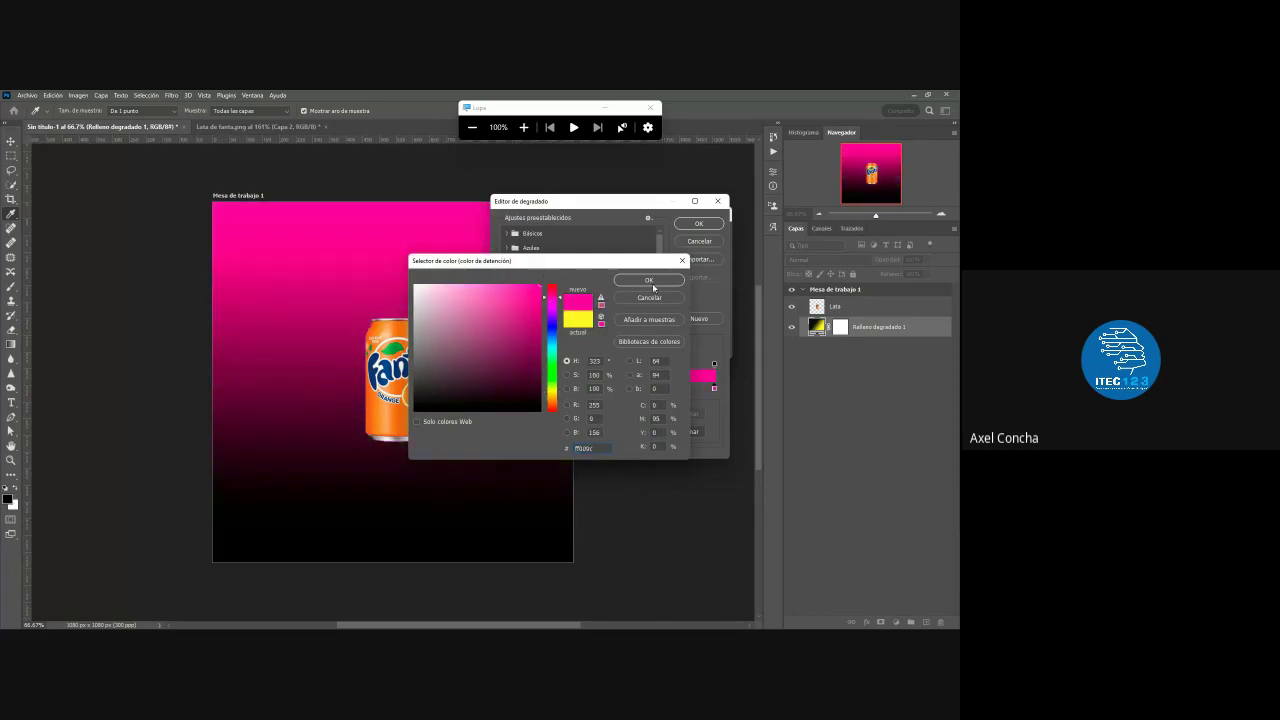
click(648, 280)
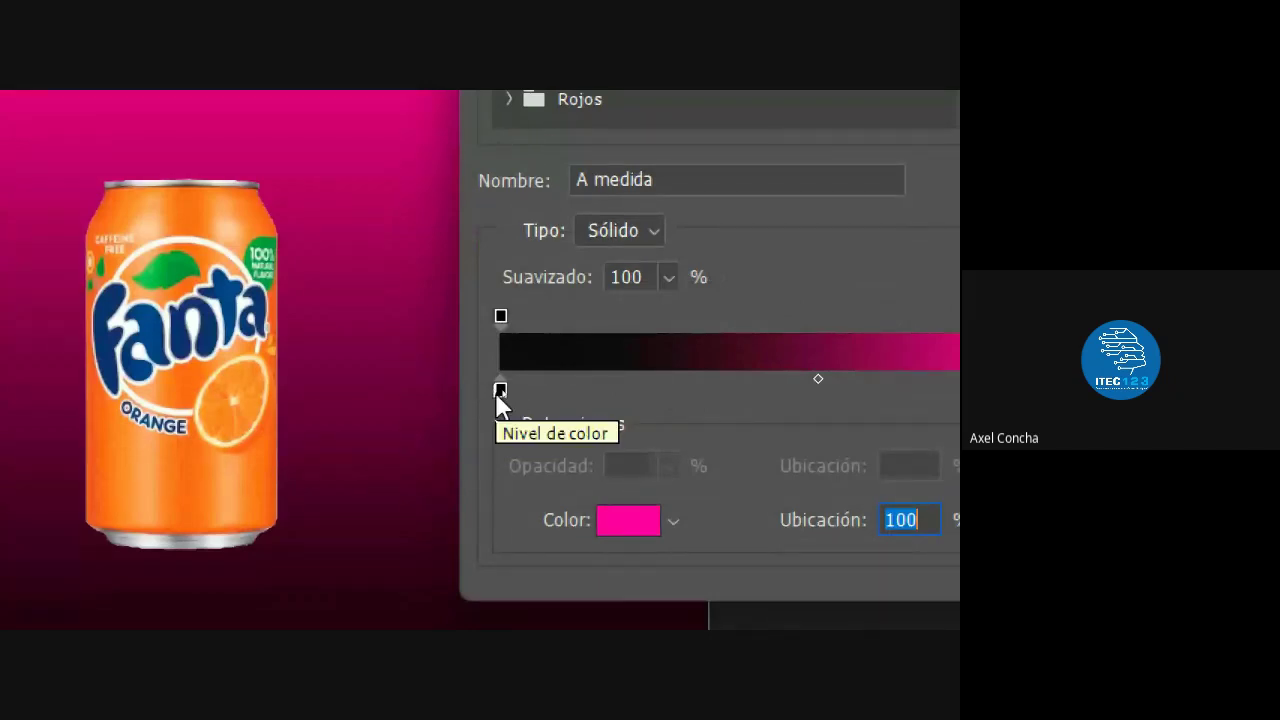
- Pick a red-orange for the dark left stop in the colour picker
double_click(500, 390)
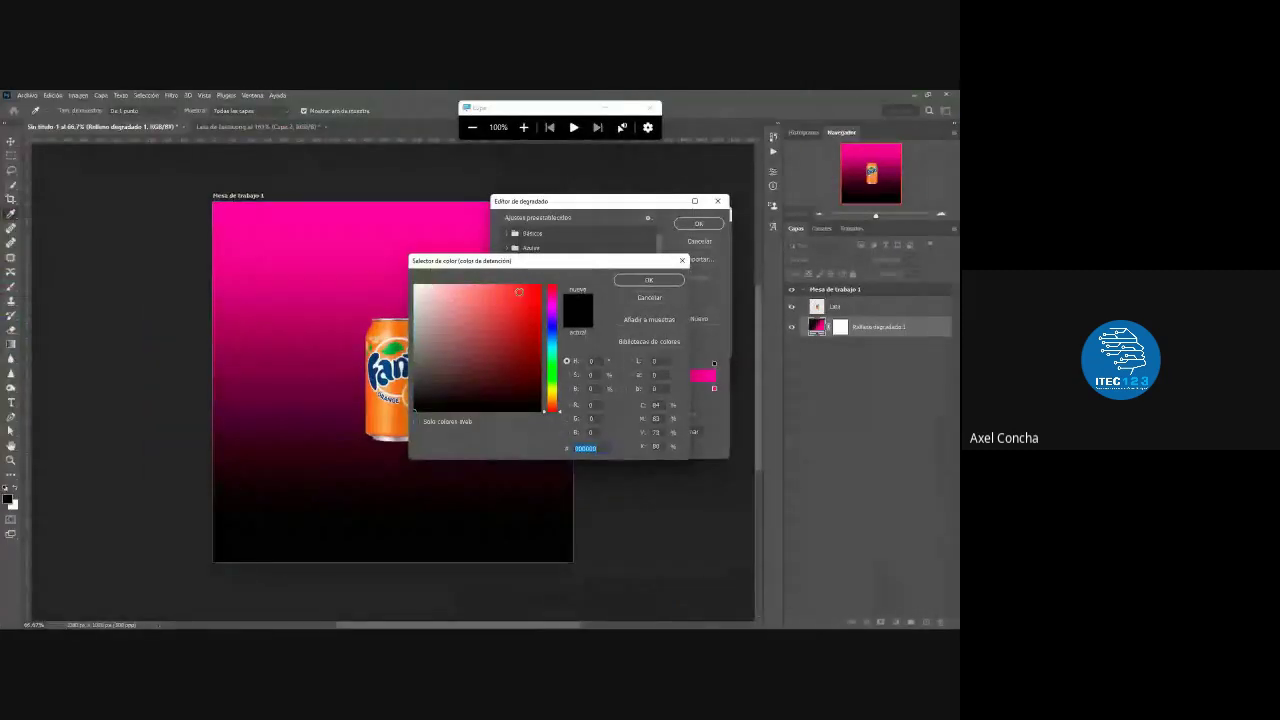
drag(553, 262, 642, 264)
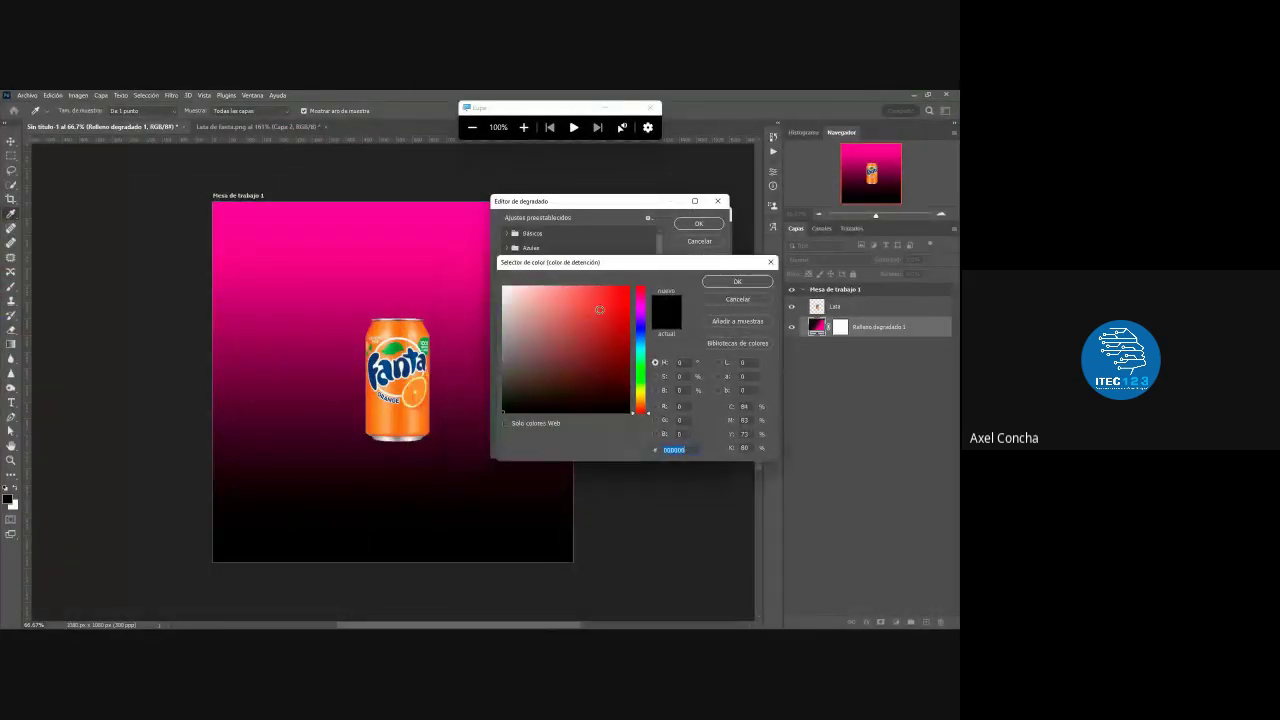
drag(600, 311, 596, 320)
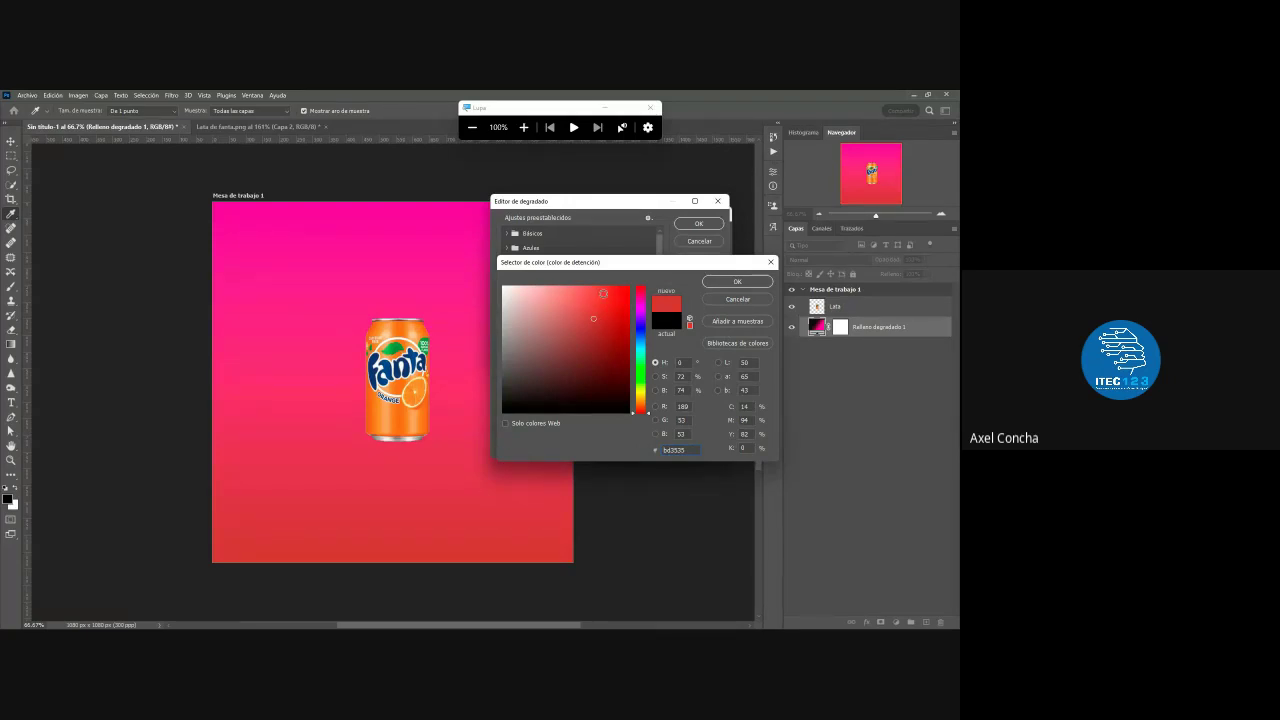
key(super+plus)
key(super+plus)
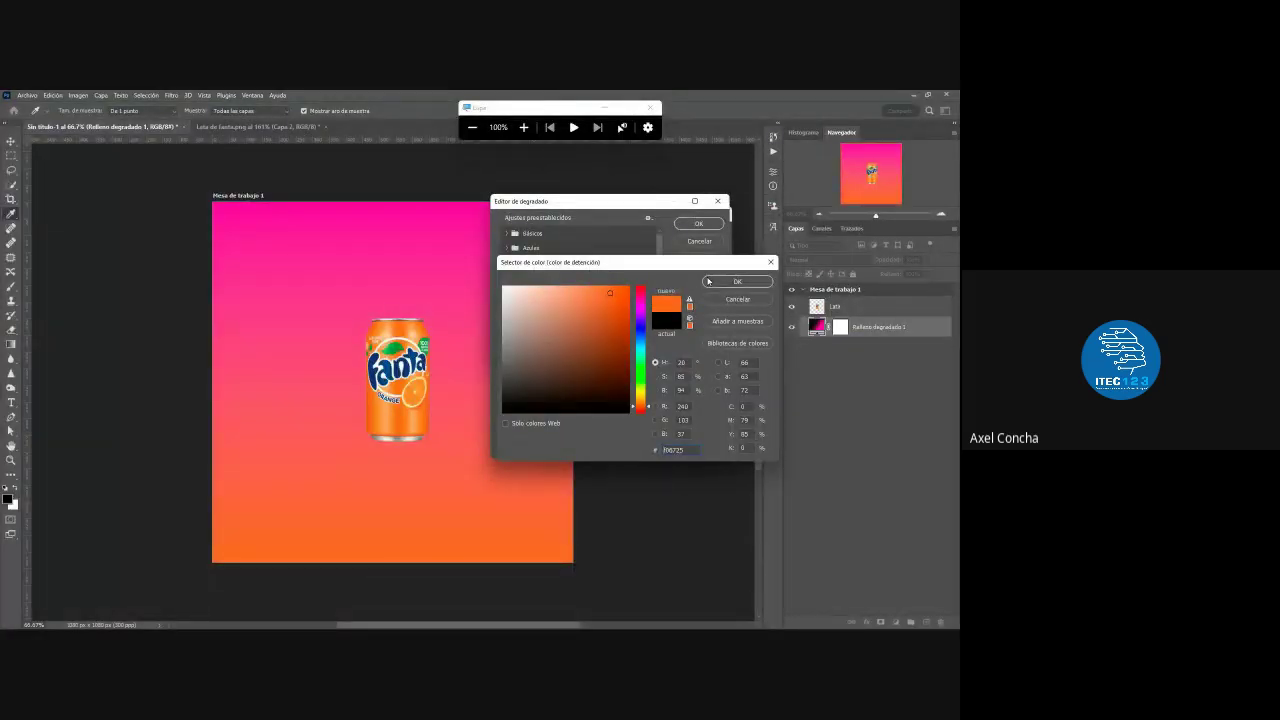
- Confirm the orange left stop and replace the magenta right stop with an orange sampled from the can
click(708, 281)
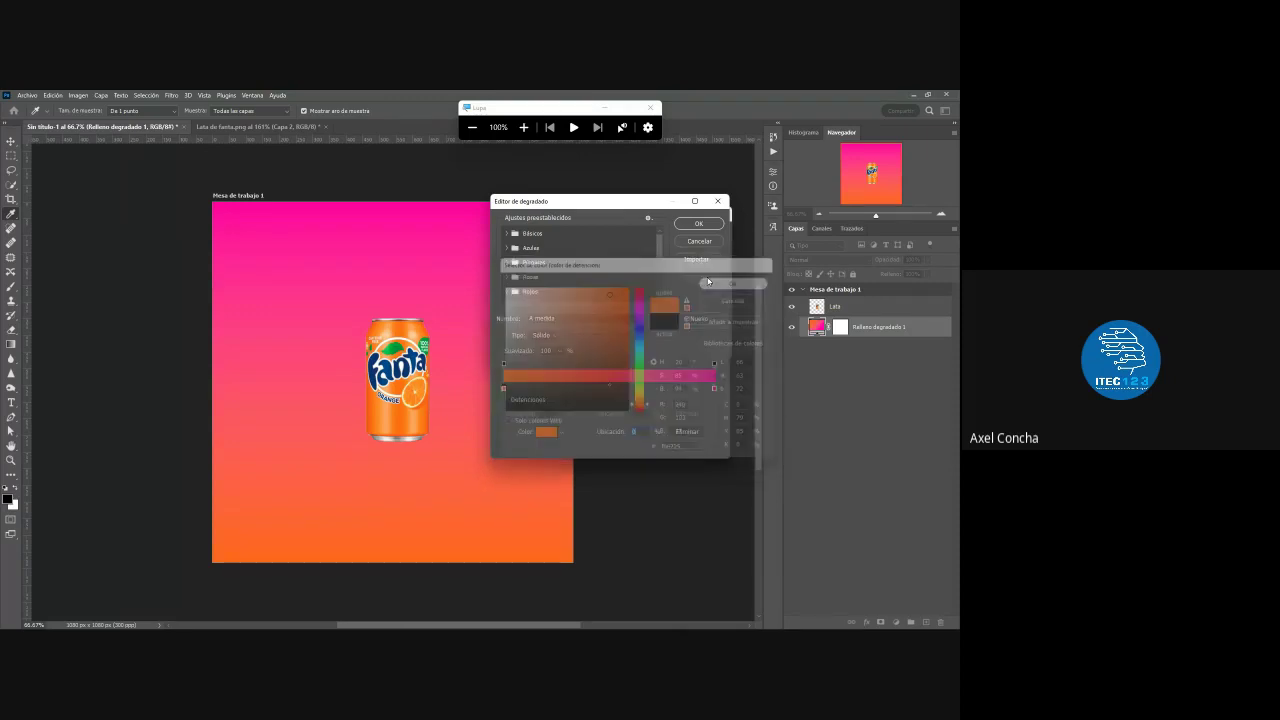
click(714, 388)
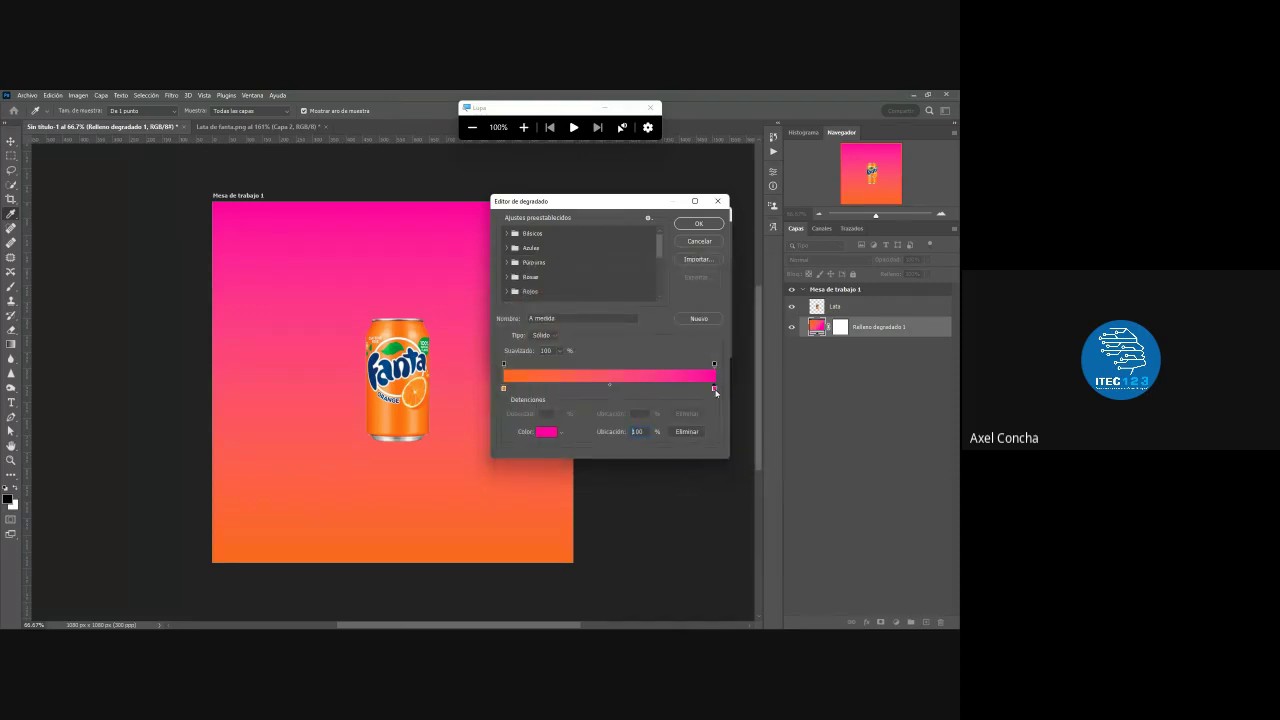
double_click(715, 390)
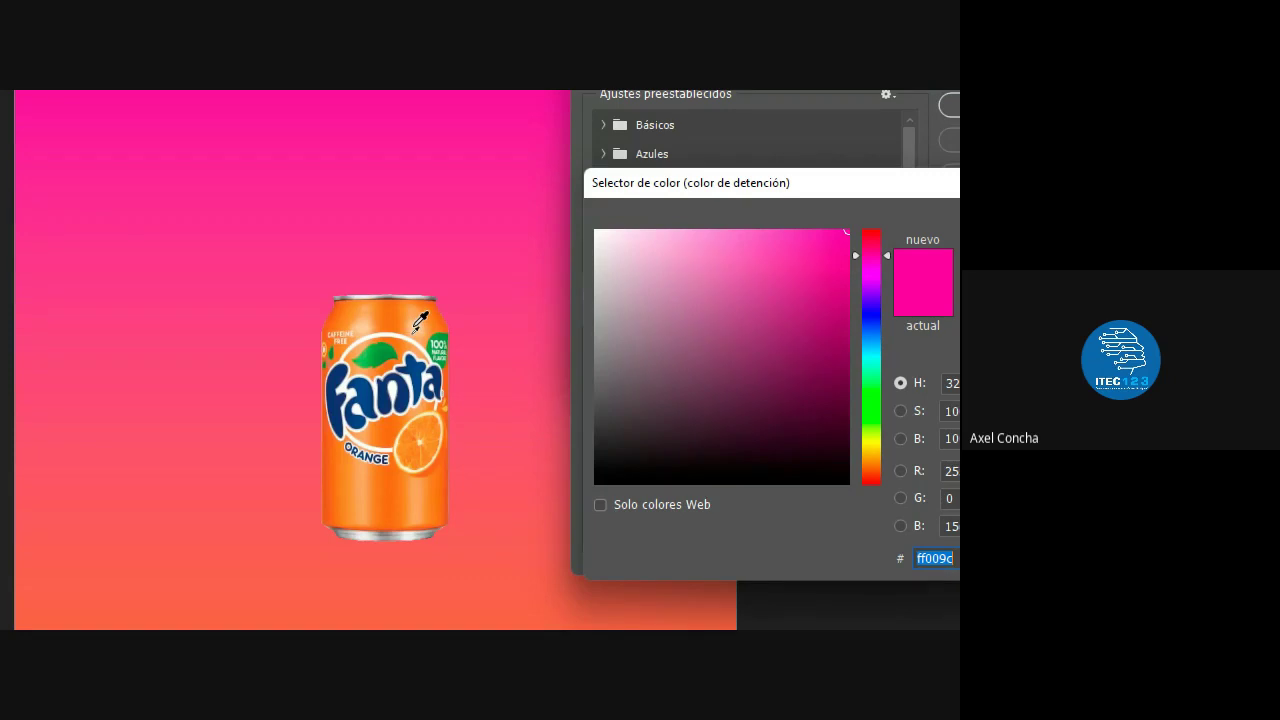
click(410, 332)
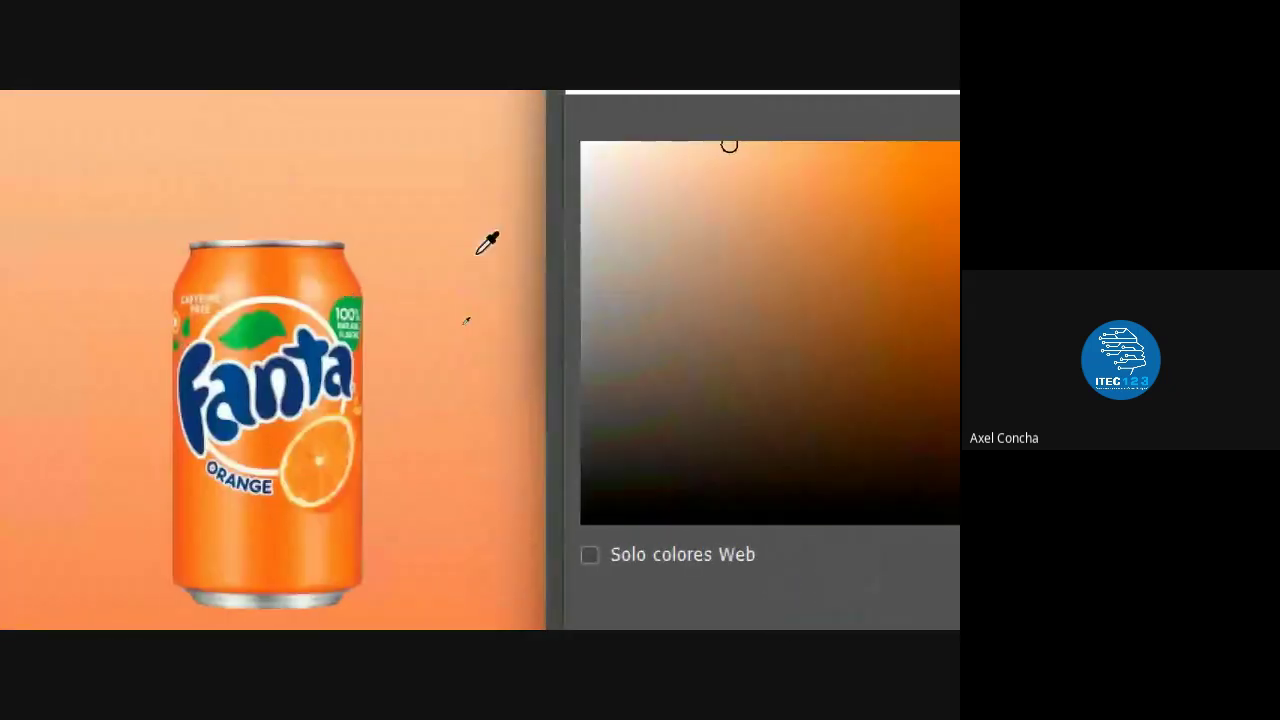
click(312, 266)
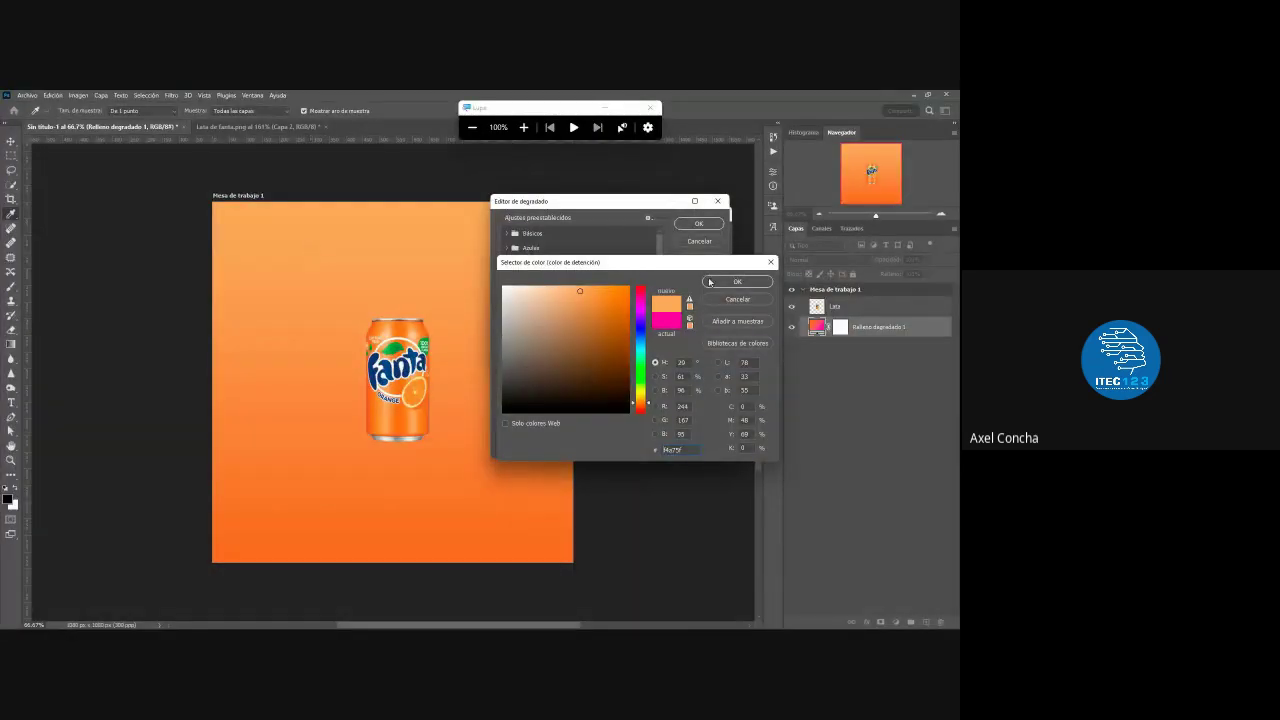
click(710, 276)
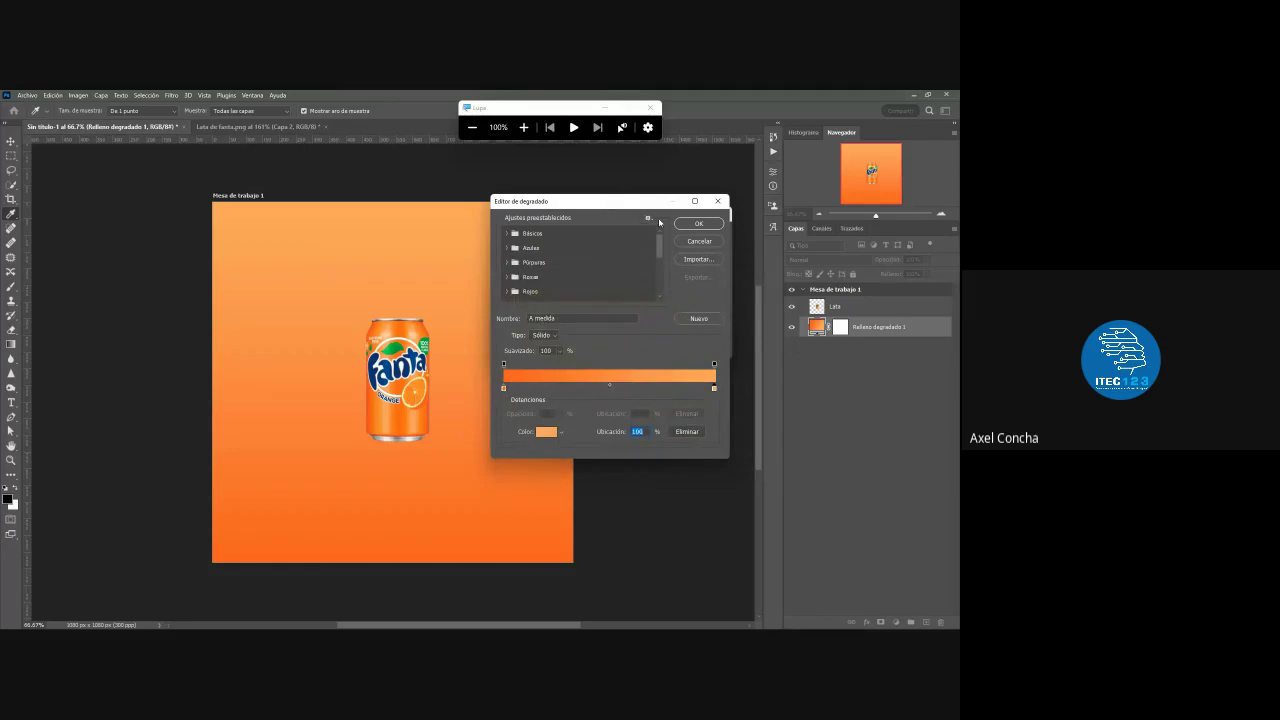
click(684, 224)
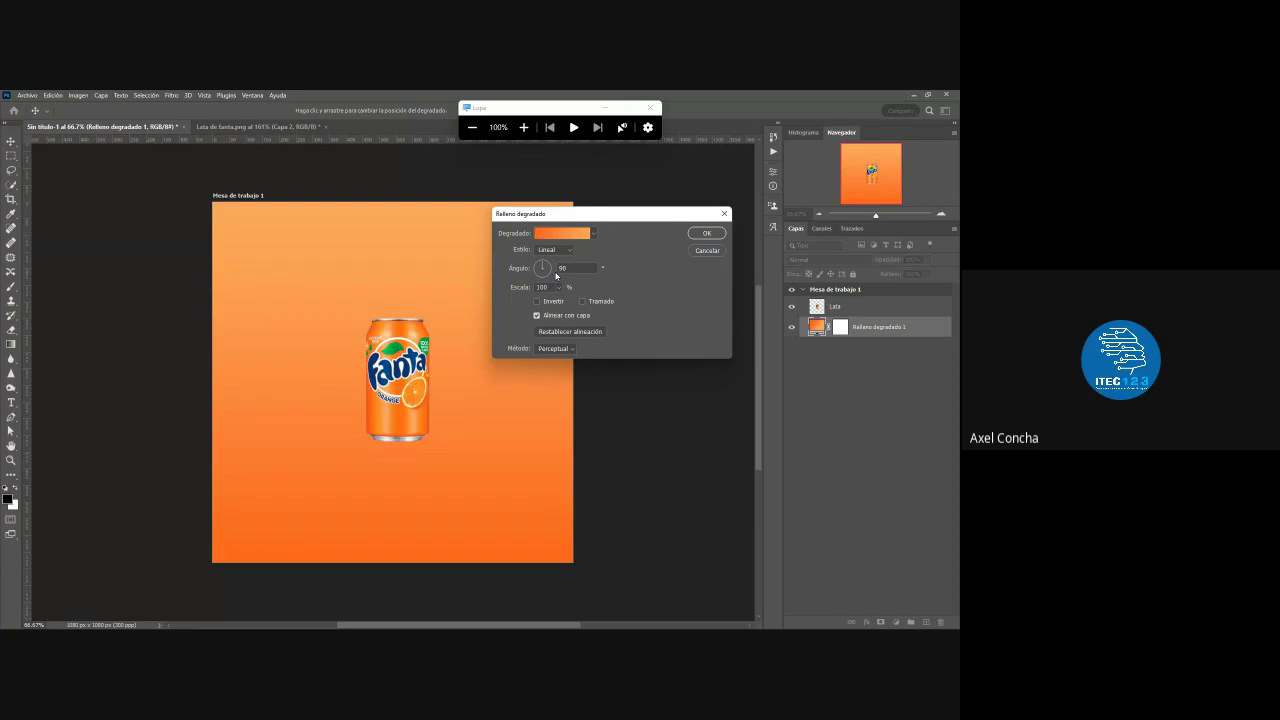
- Set the left gradient stop to hex f06725 and apply the orange gradient fill
click(577, 235)
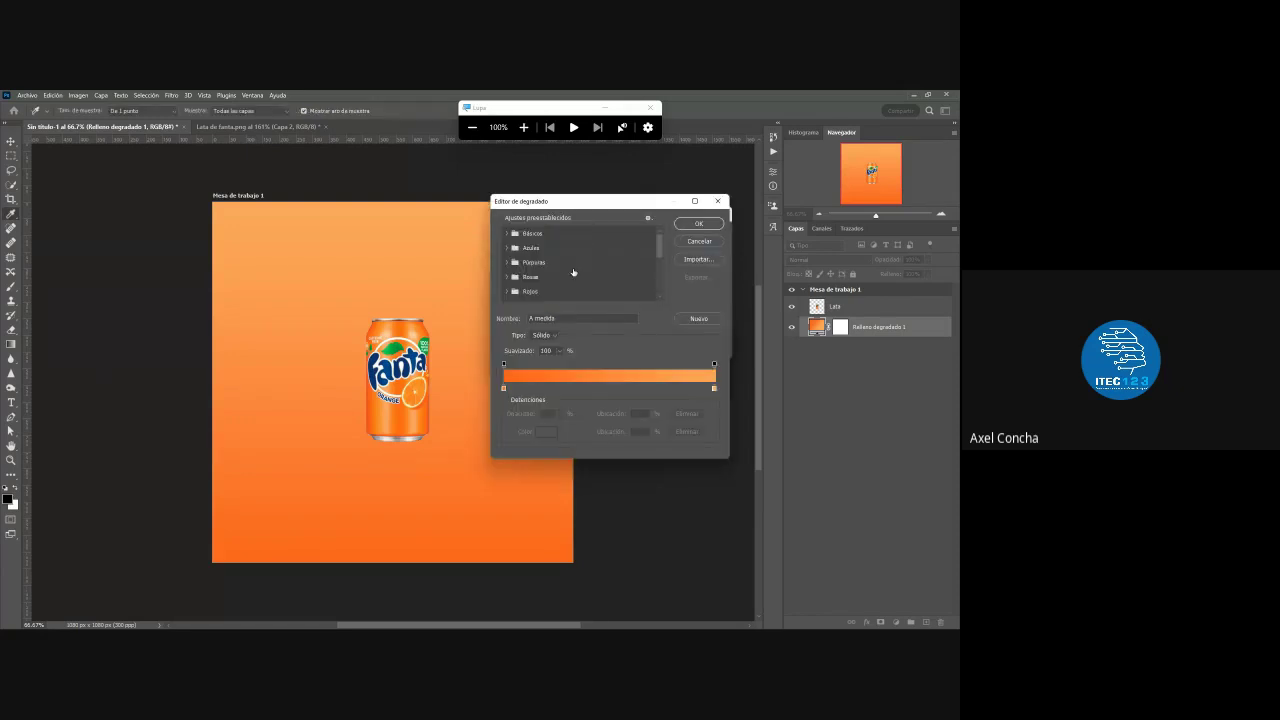
click(504, 389)
double_click(504, 389)
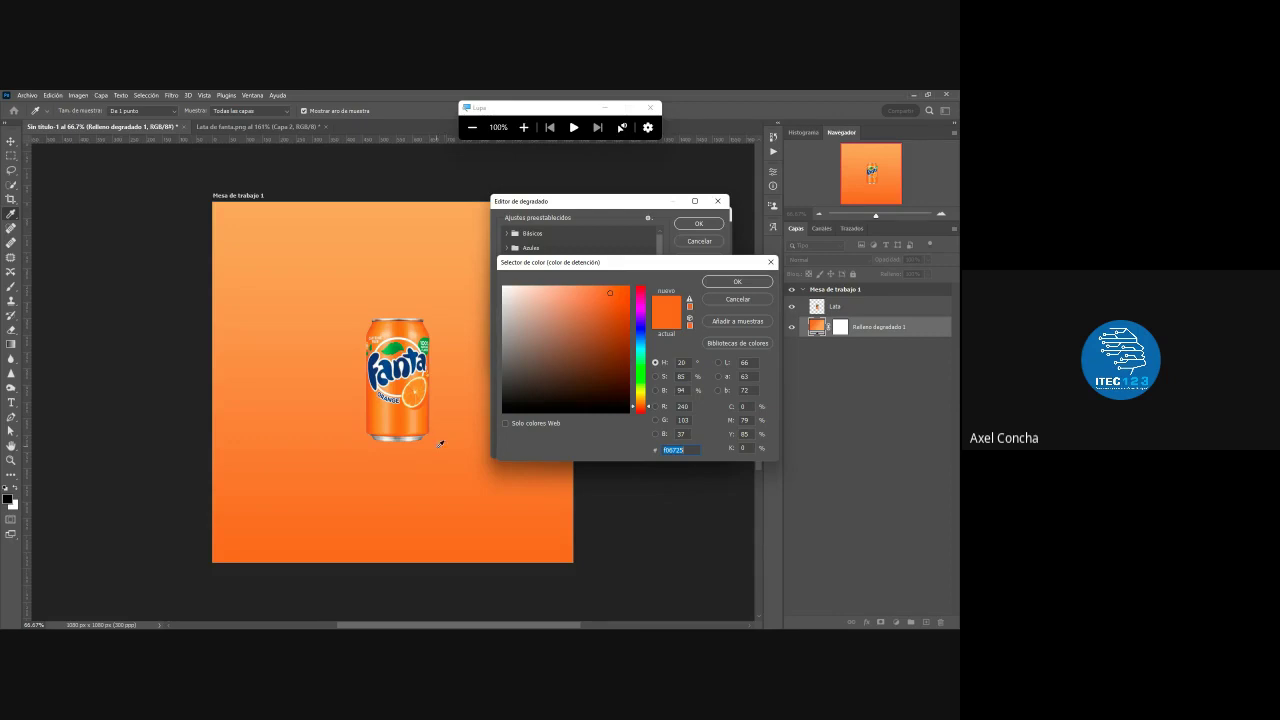
key(super+plus)
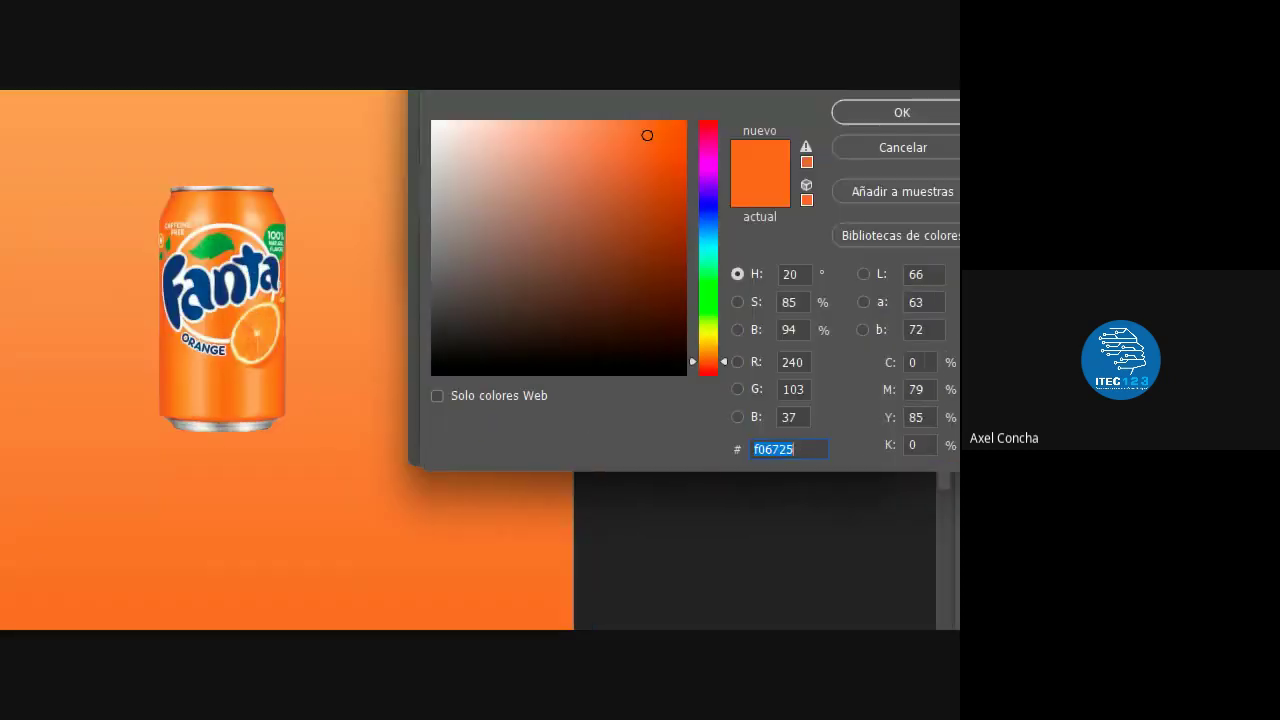
click(692, 450)
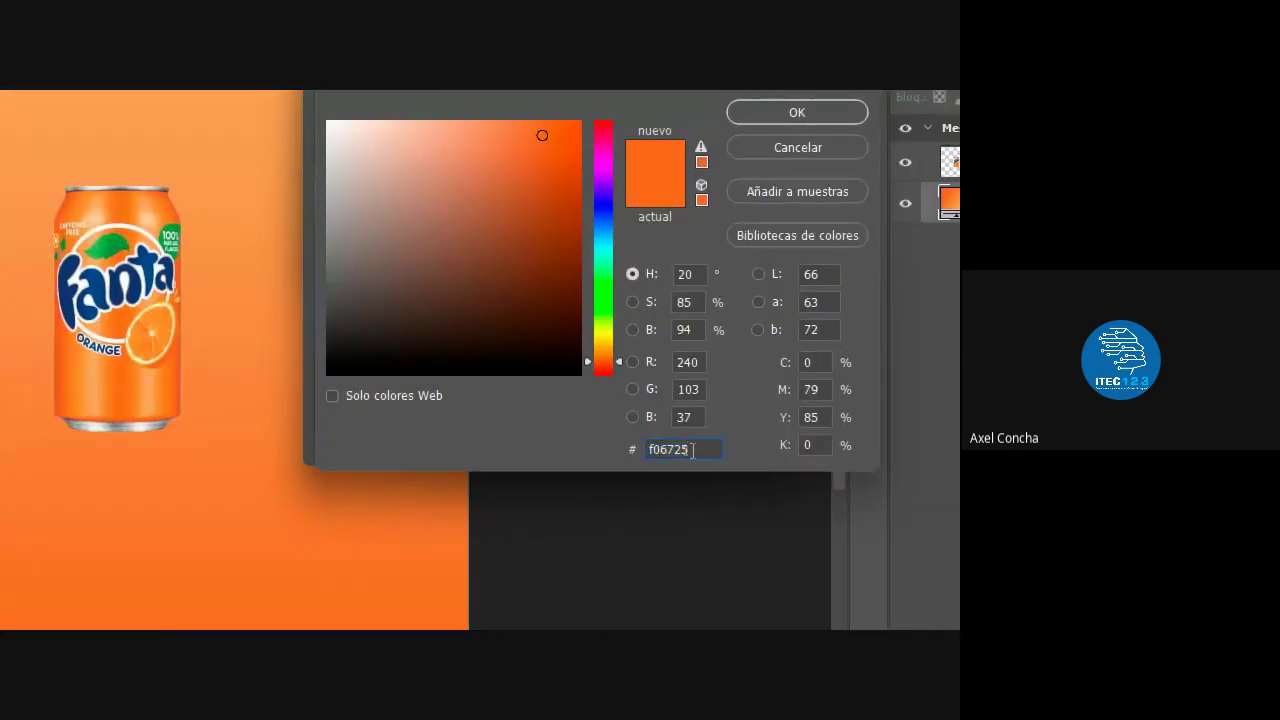
double_click(692, 450)
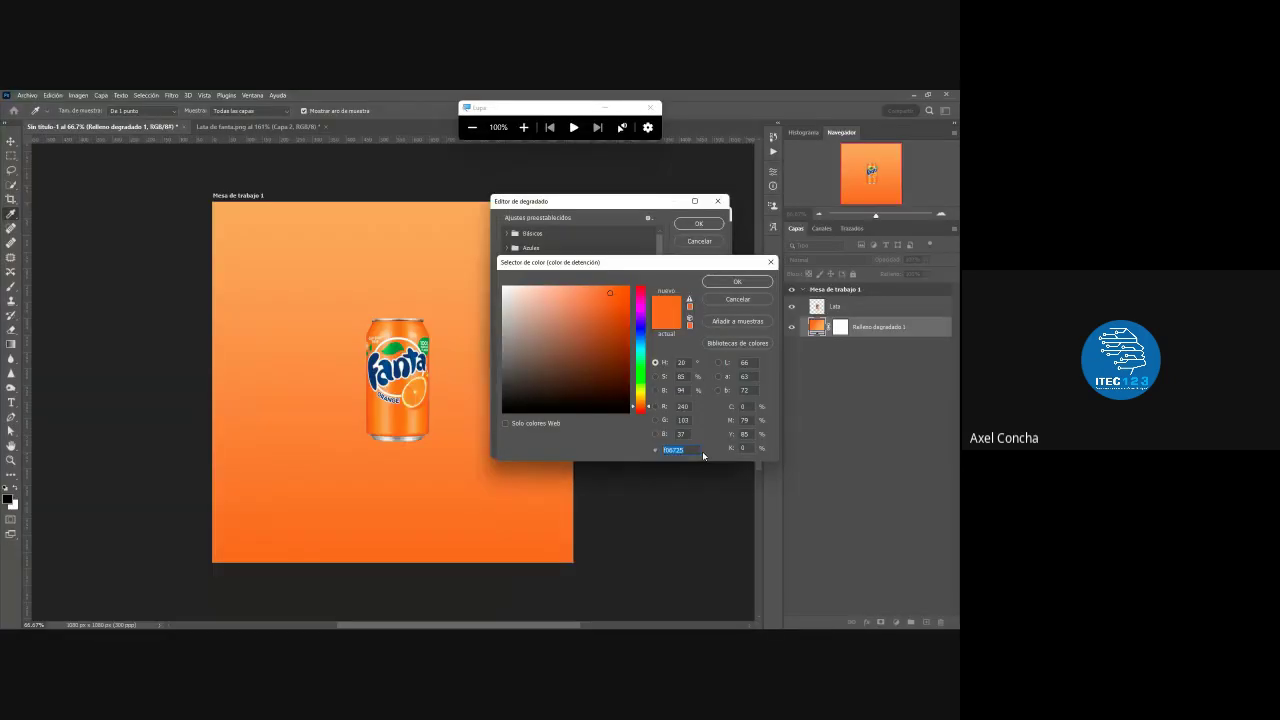
text(0000)
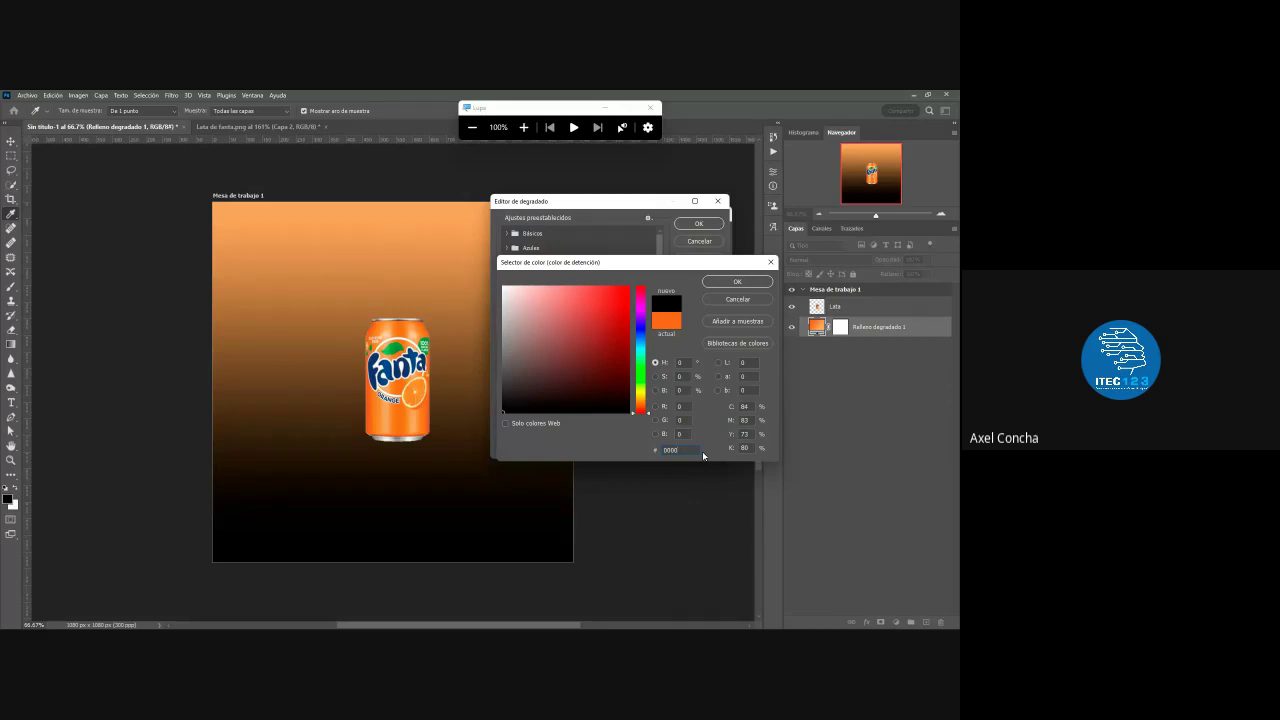
text(f06725)
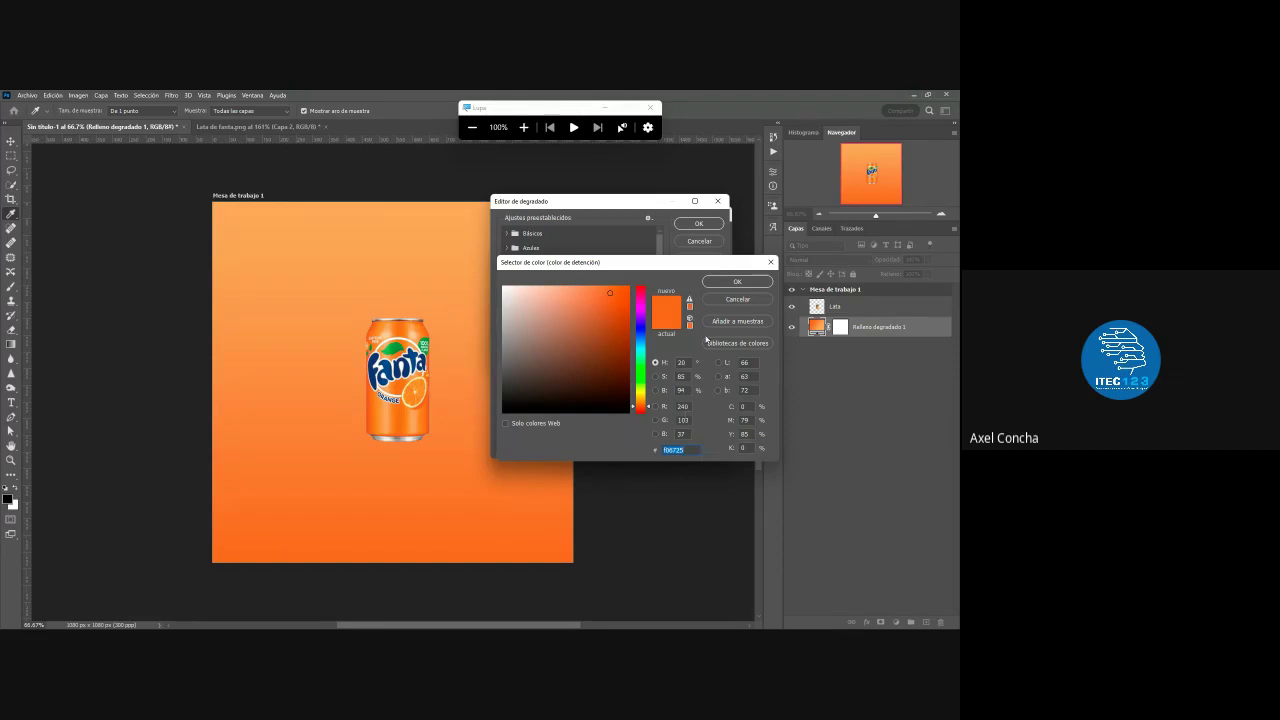
click(740, 284)
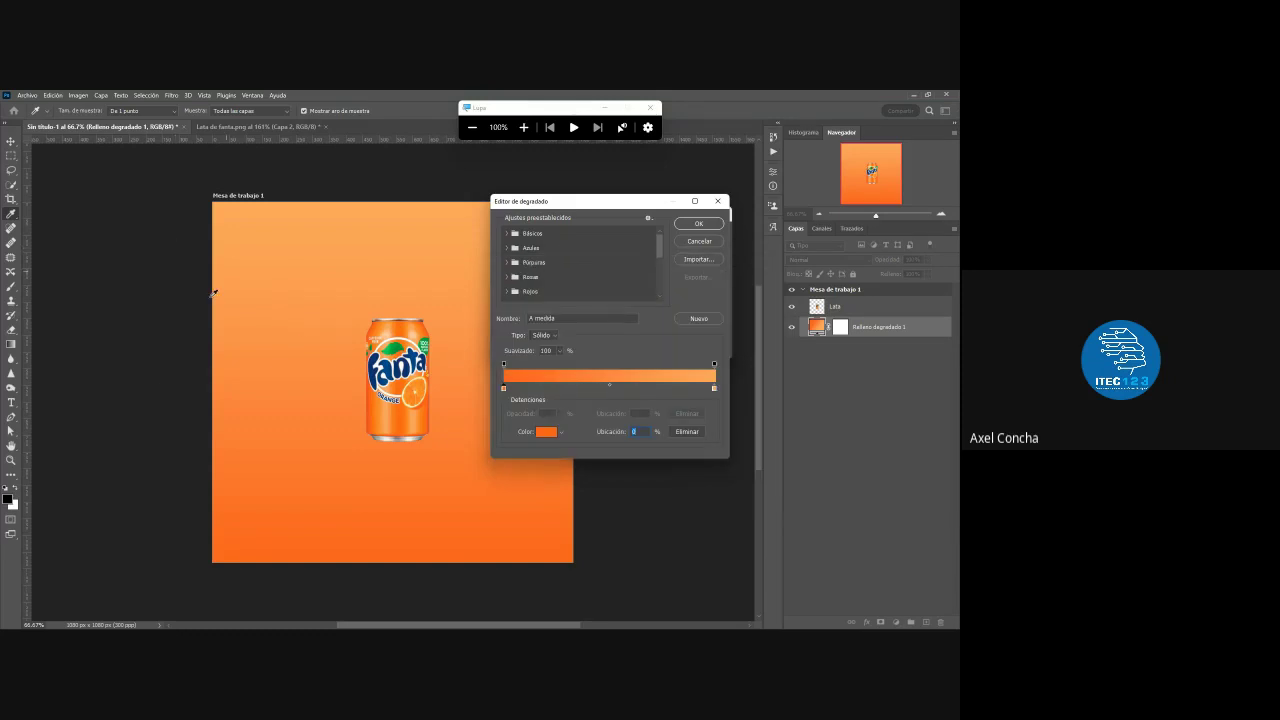
click(698, 223)
click(702, 229)
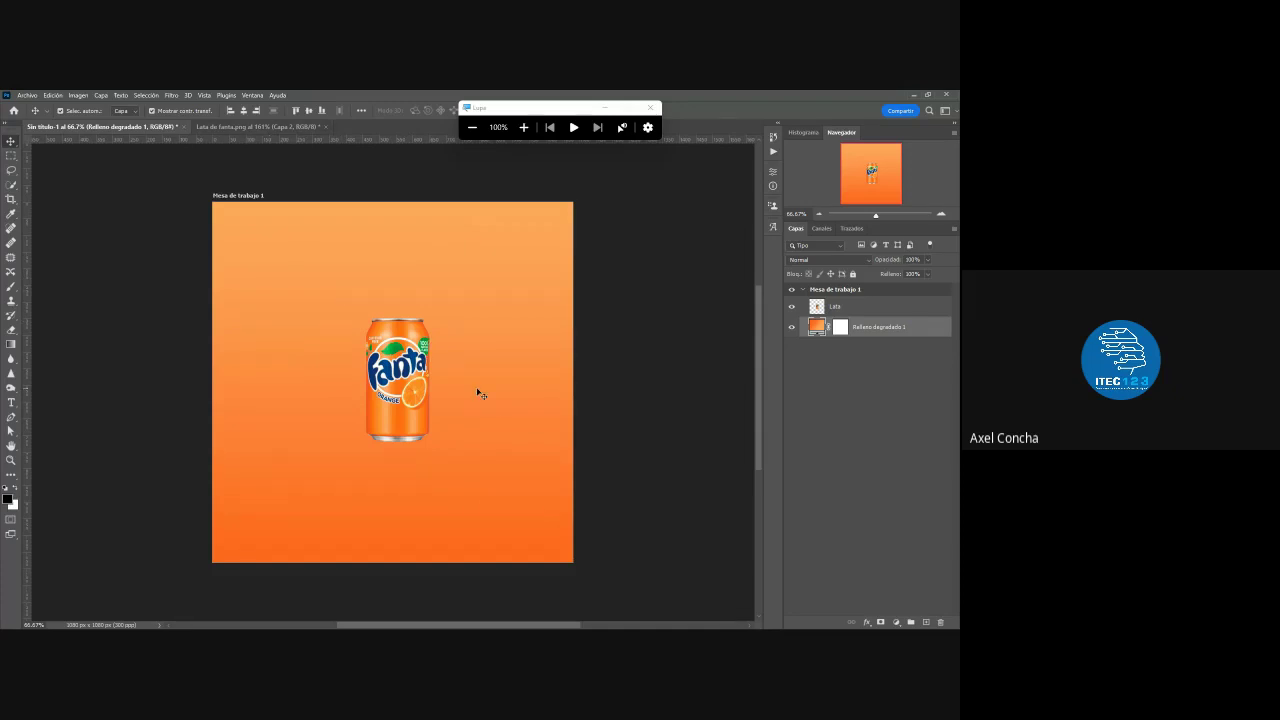
double_click(816, 326)
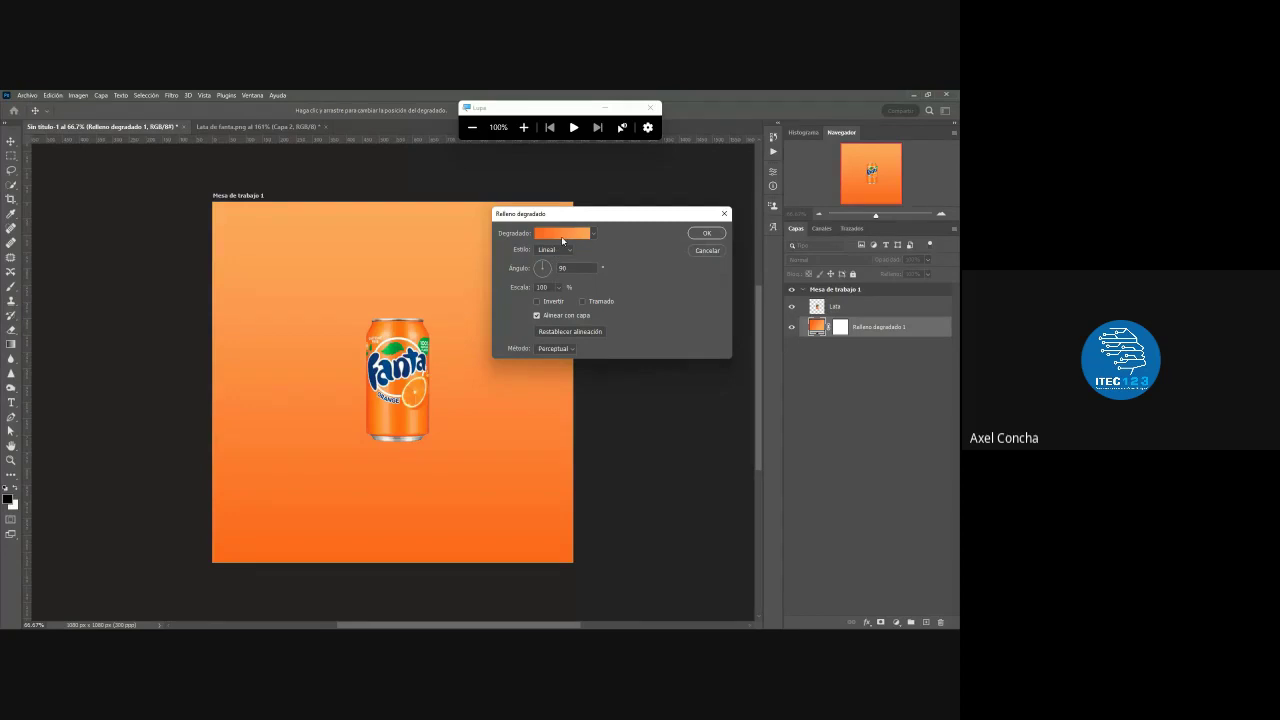
click(561, 236)
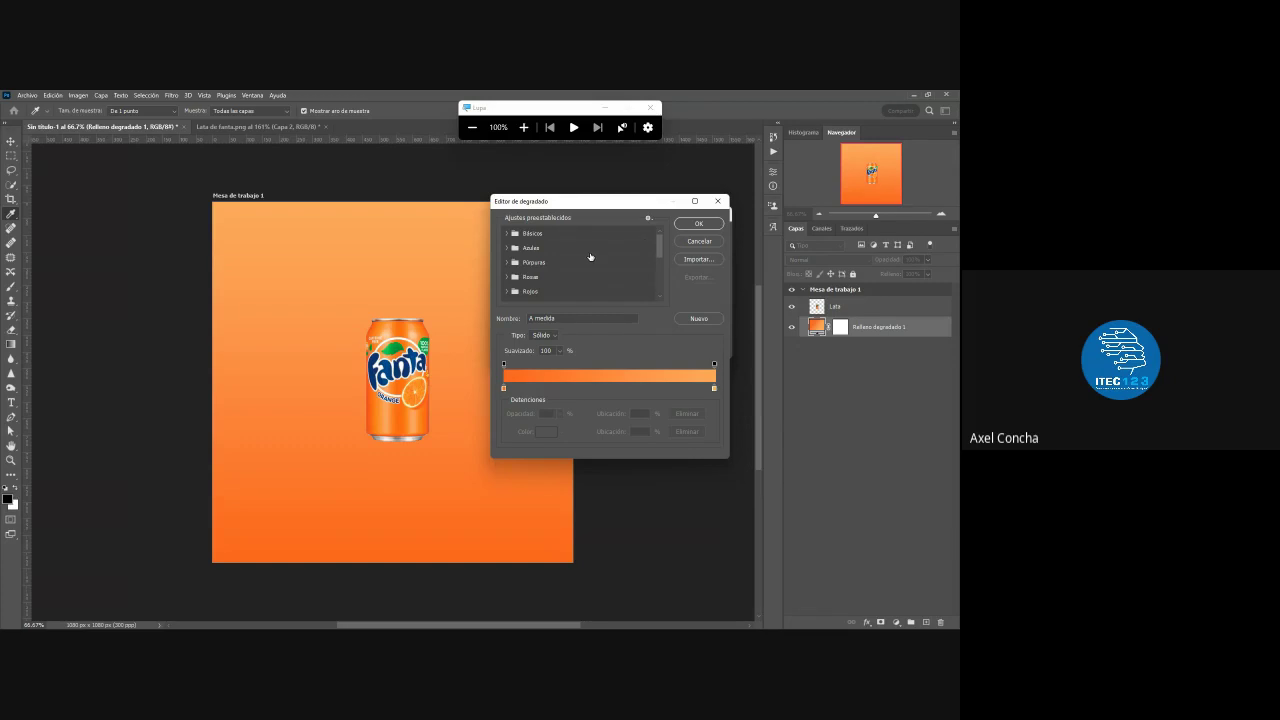
click(698, 223)
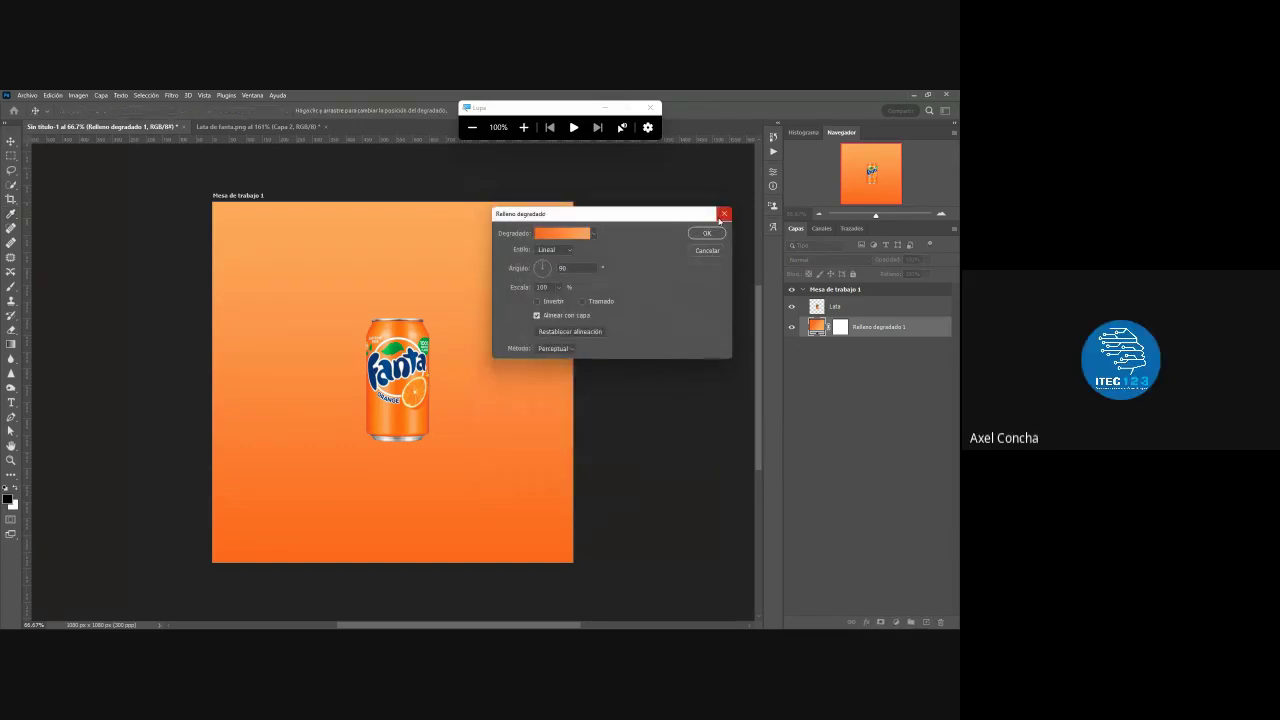
click(723, 214)
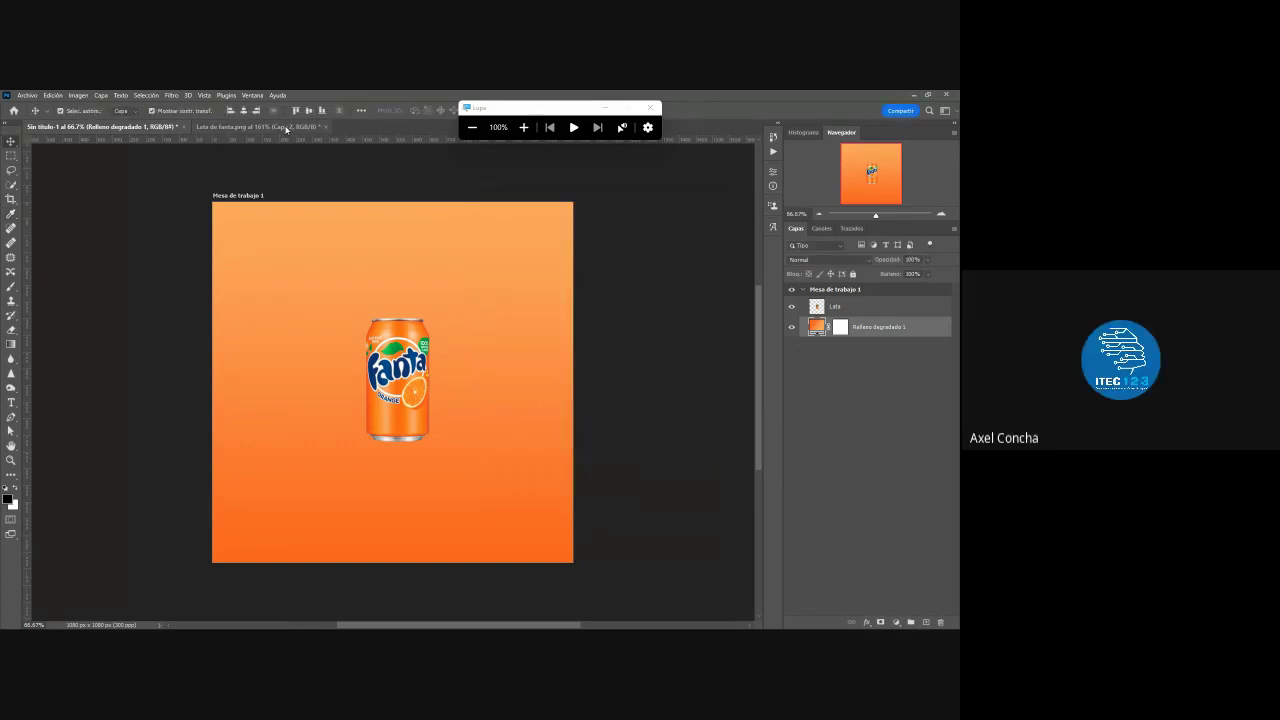
- Merge the Fanta can document's layers with Ctrl+E and clear the selection
click(287, 128)
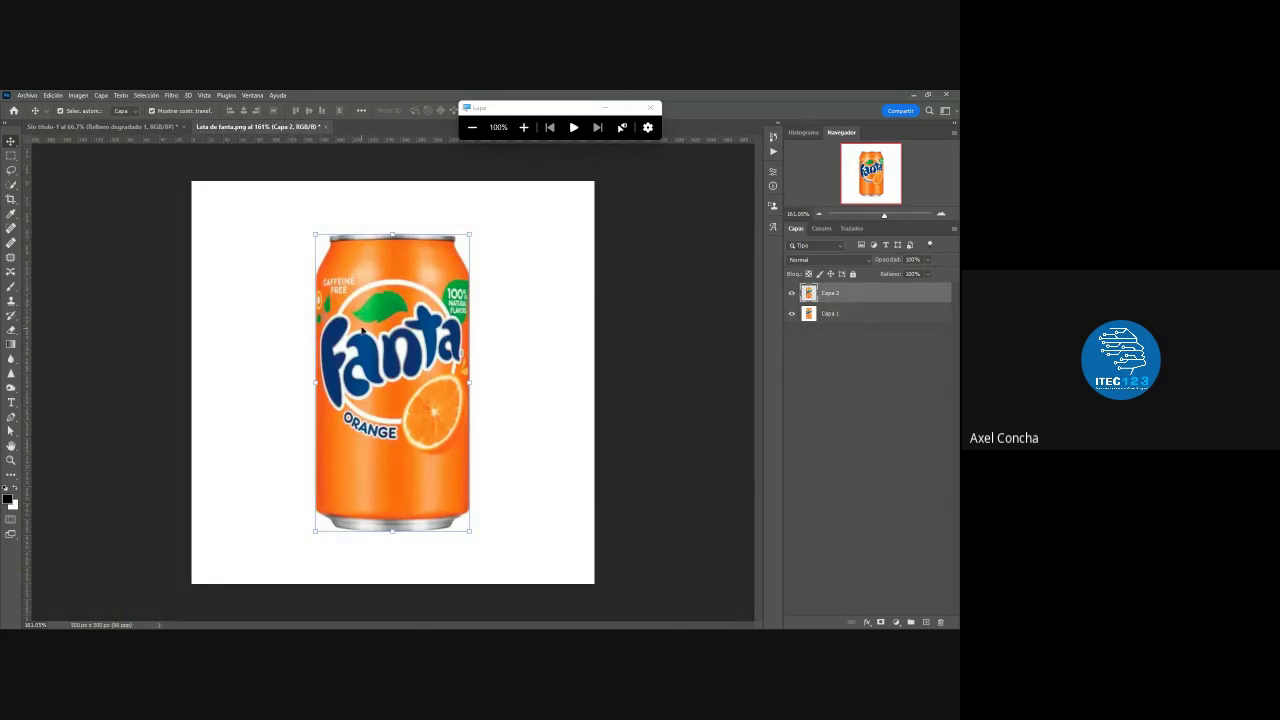
key(ctrl+e)
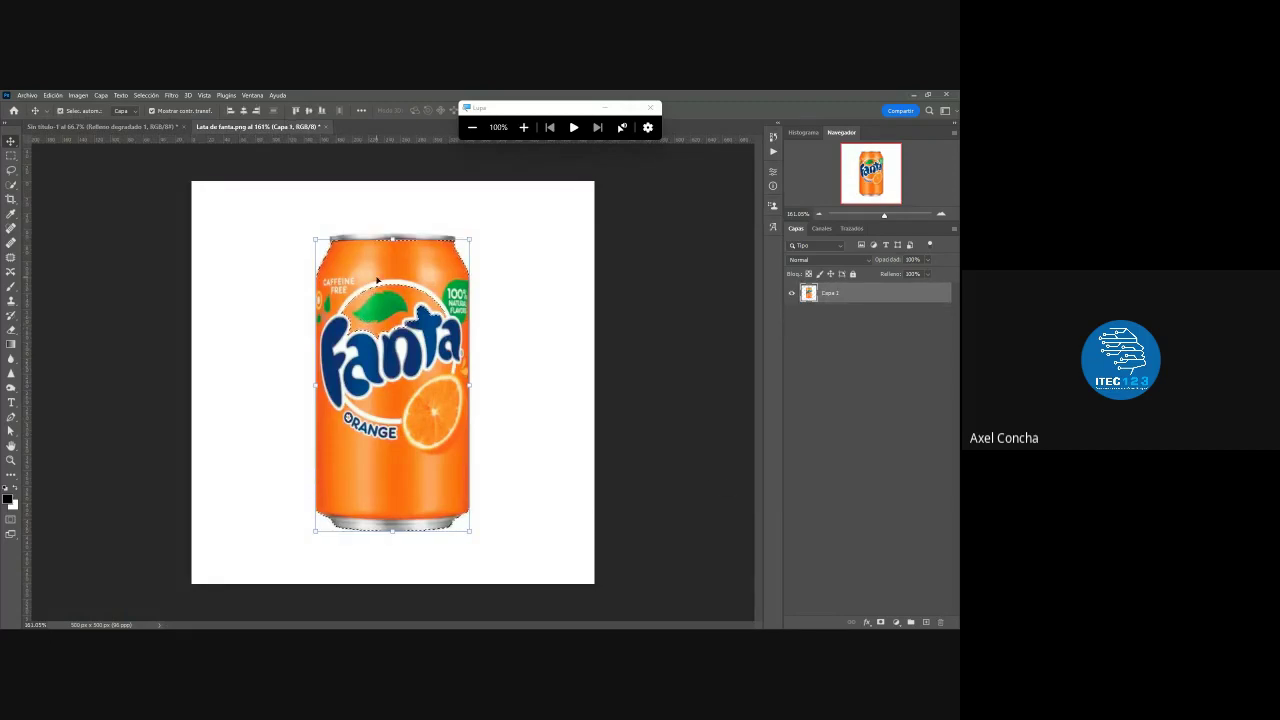
key(ctrl+d)
- Quick-select the can's top, subtract the bump above it, and return to Sin título-1
scroll(357, 228, up, 6)
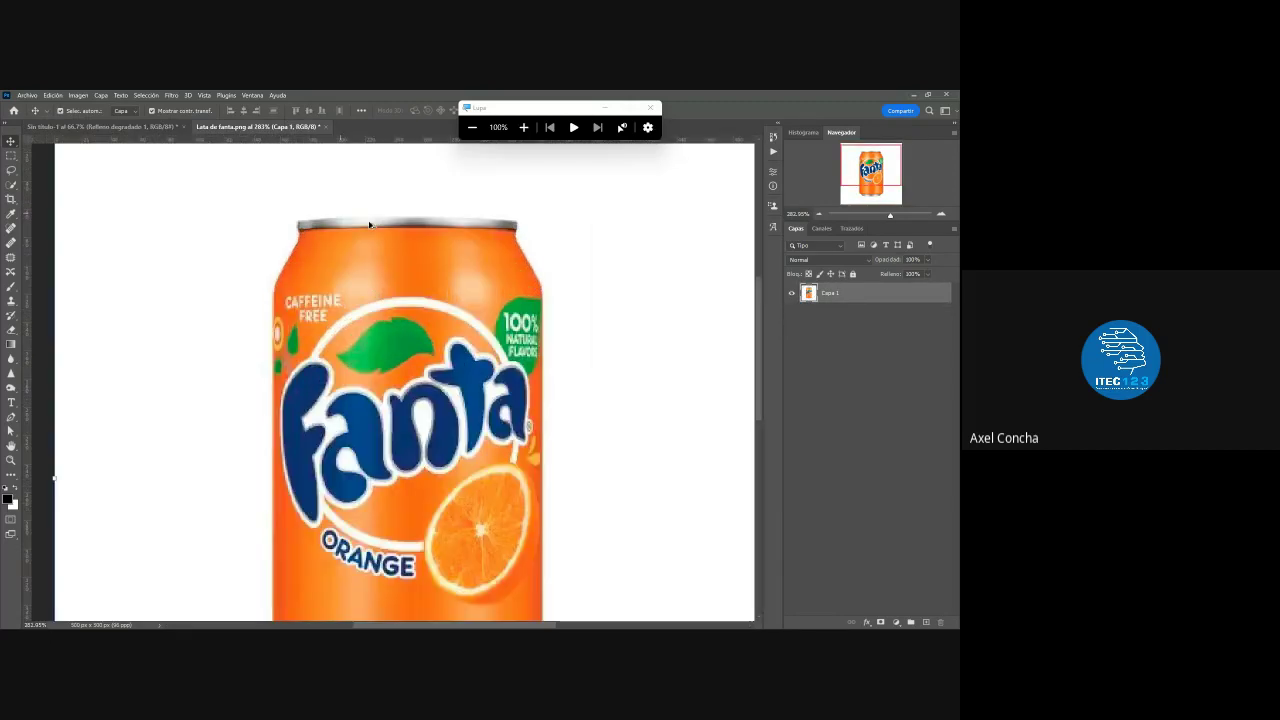
key(w)
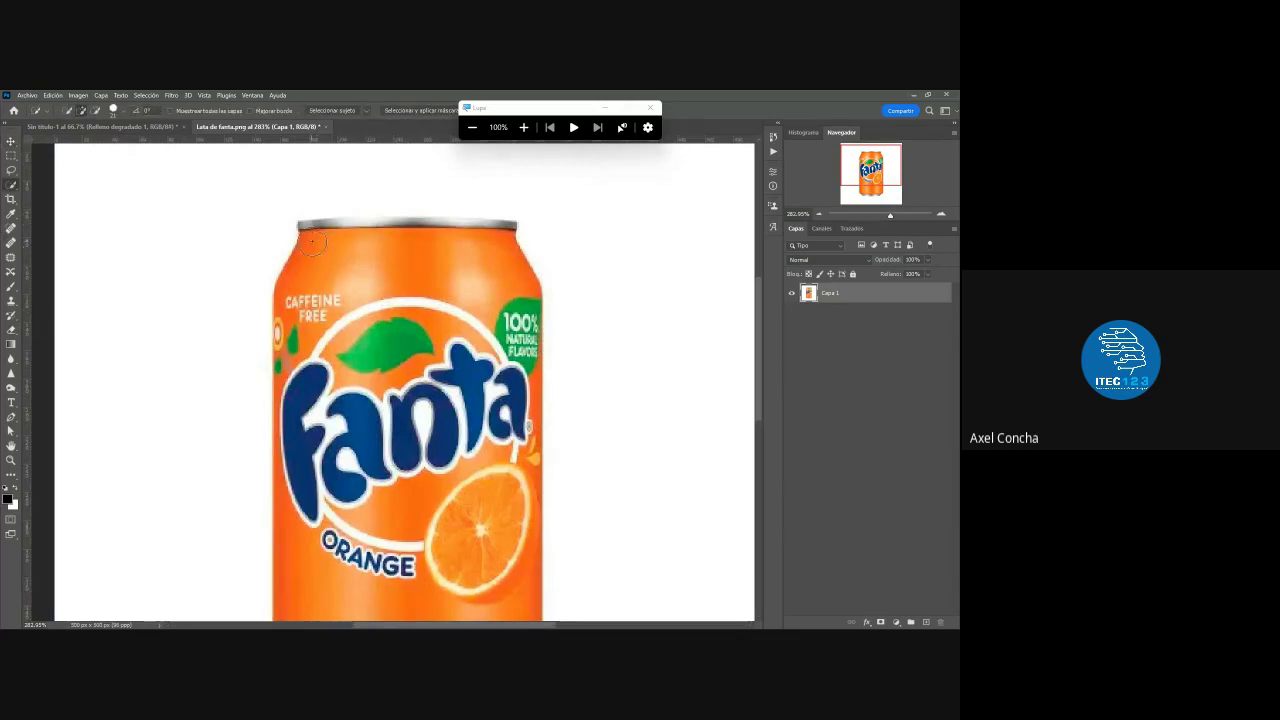
mouse_move(332, 248)
mouse_down()
mouse_move(428, 238)
mouse_move(382, 235)
mouse_up()
scroll(404, 182, up, 3)
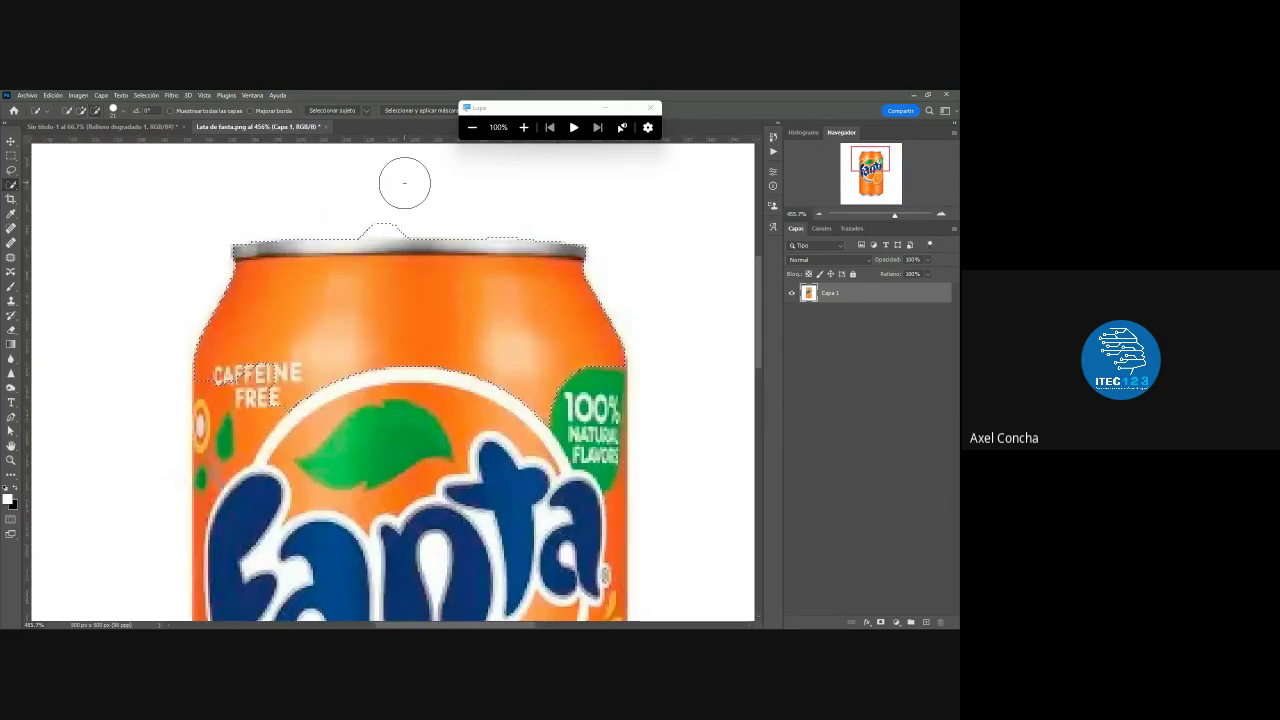
scroll(403, 180, up, 2)
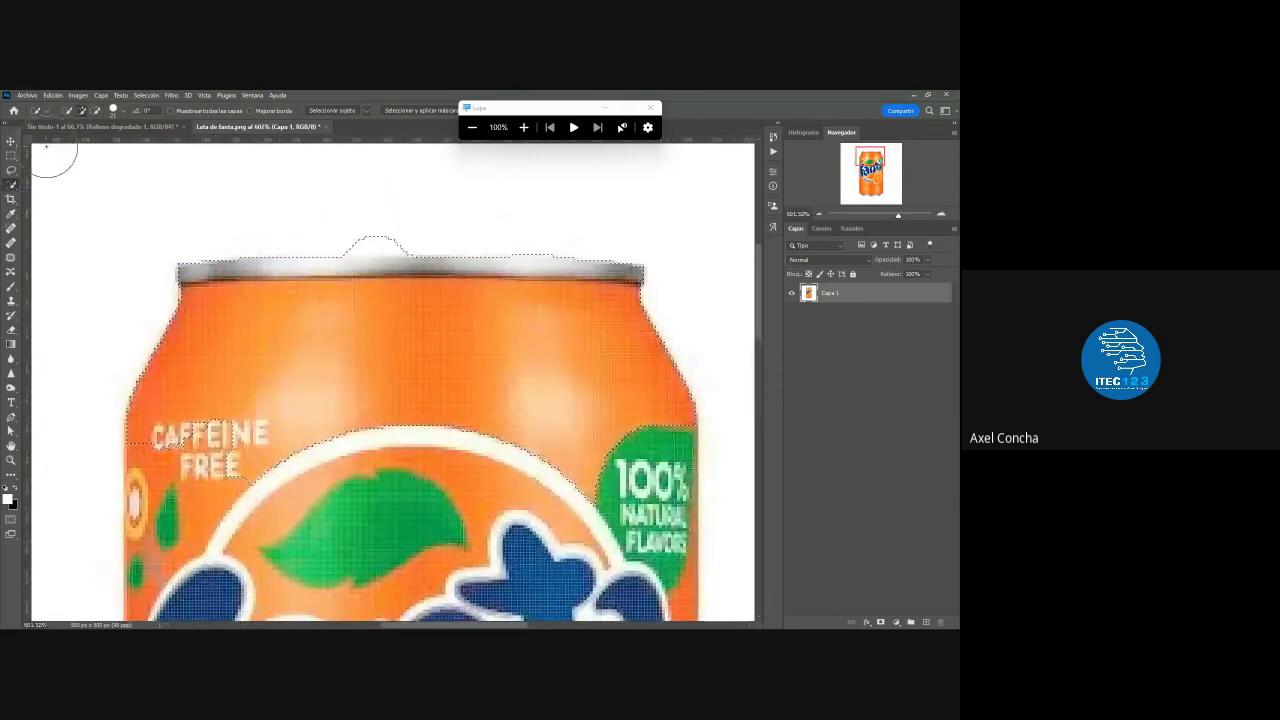
click(97, 110)
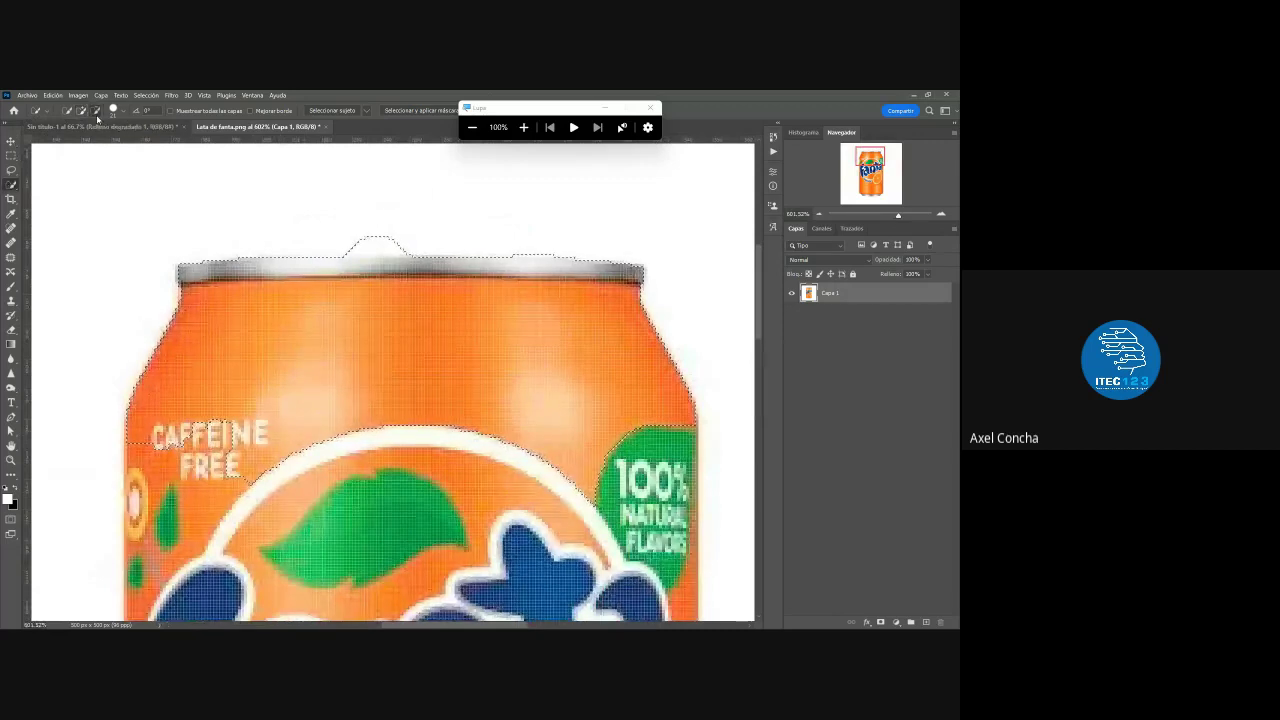
drag(394, 209, 340, 220)
scroll(408, 209, down, 2)
scroll(408, 209, down, 2)
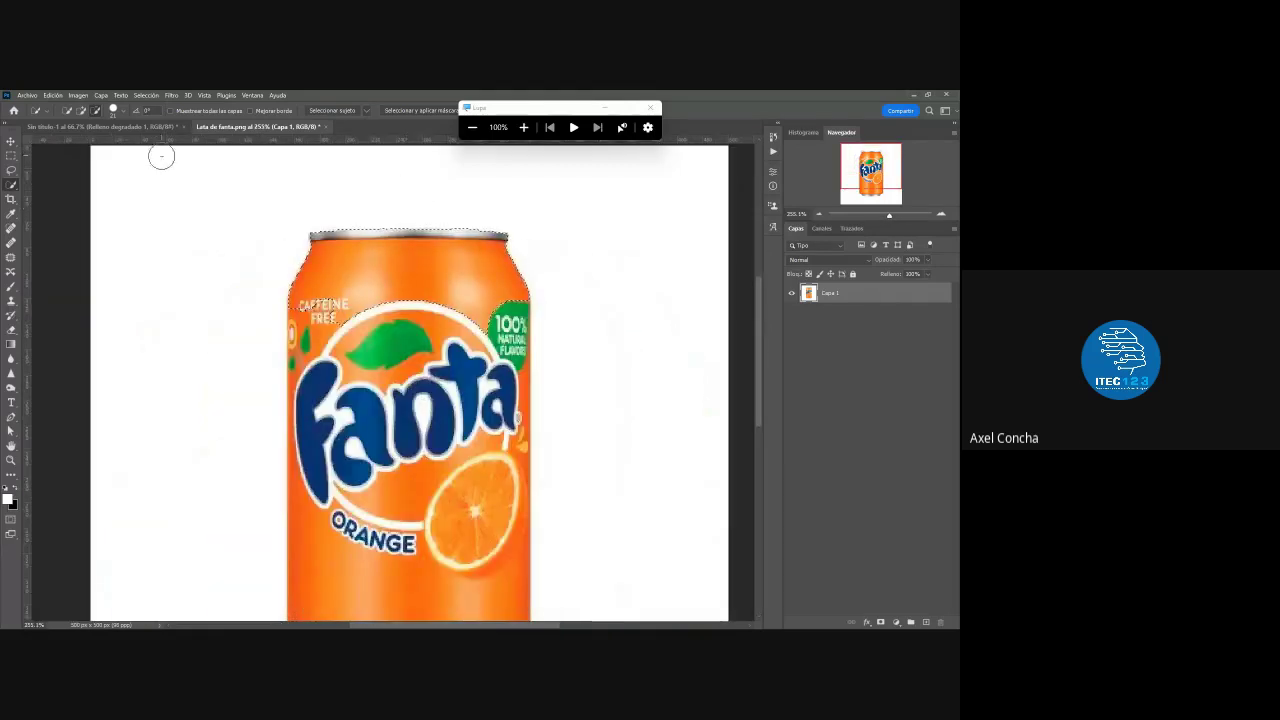
click(90, 127)
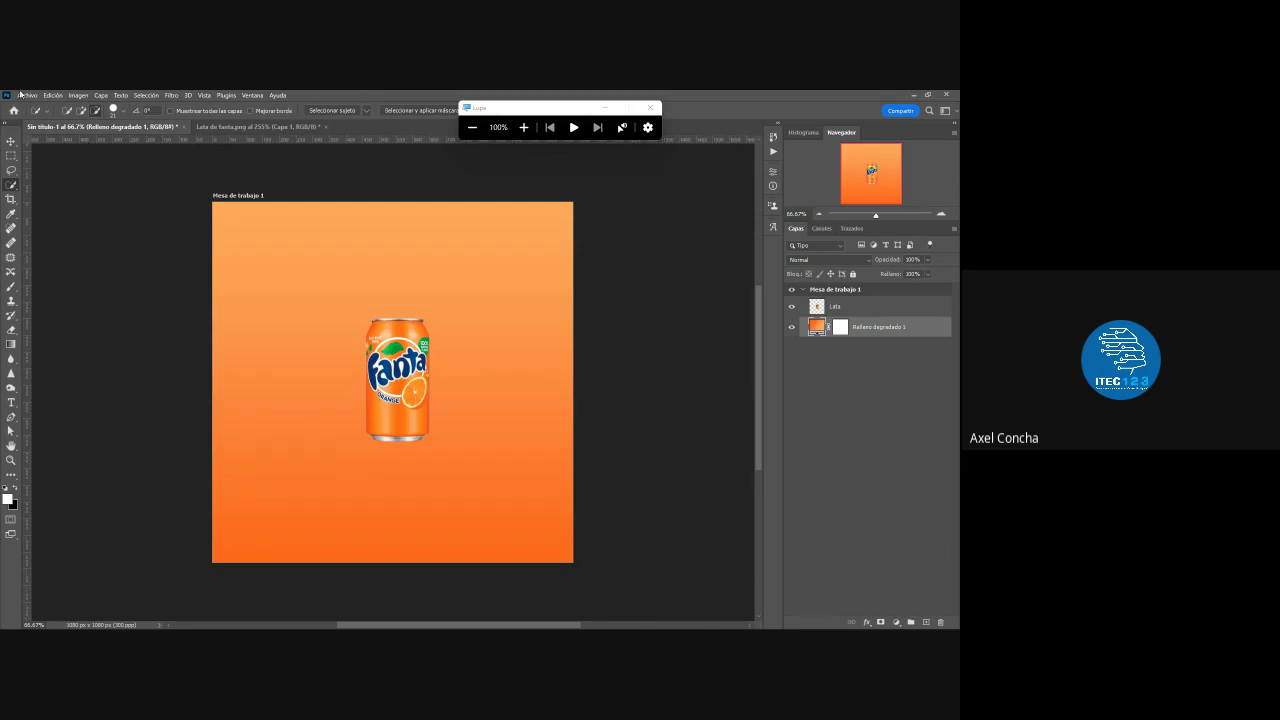
- Set the background gradient fill's Ángulo to 0° for a horizontal blend
double_click(818, 330)
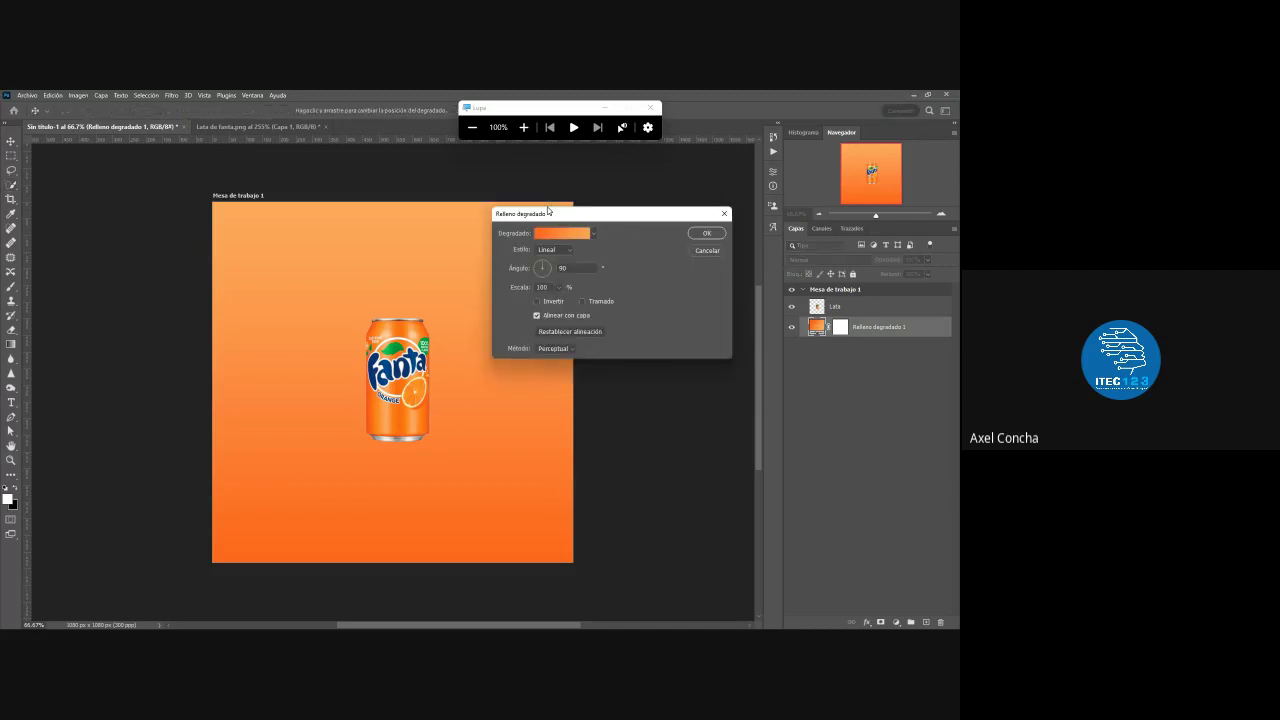
drag(552, 211, 417, 245)
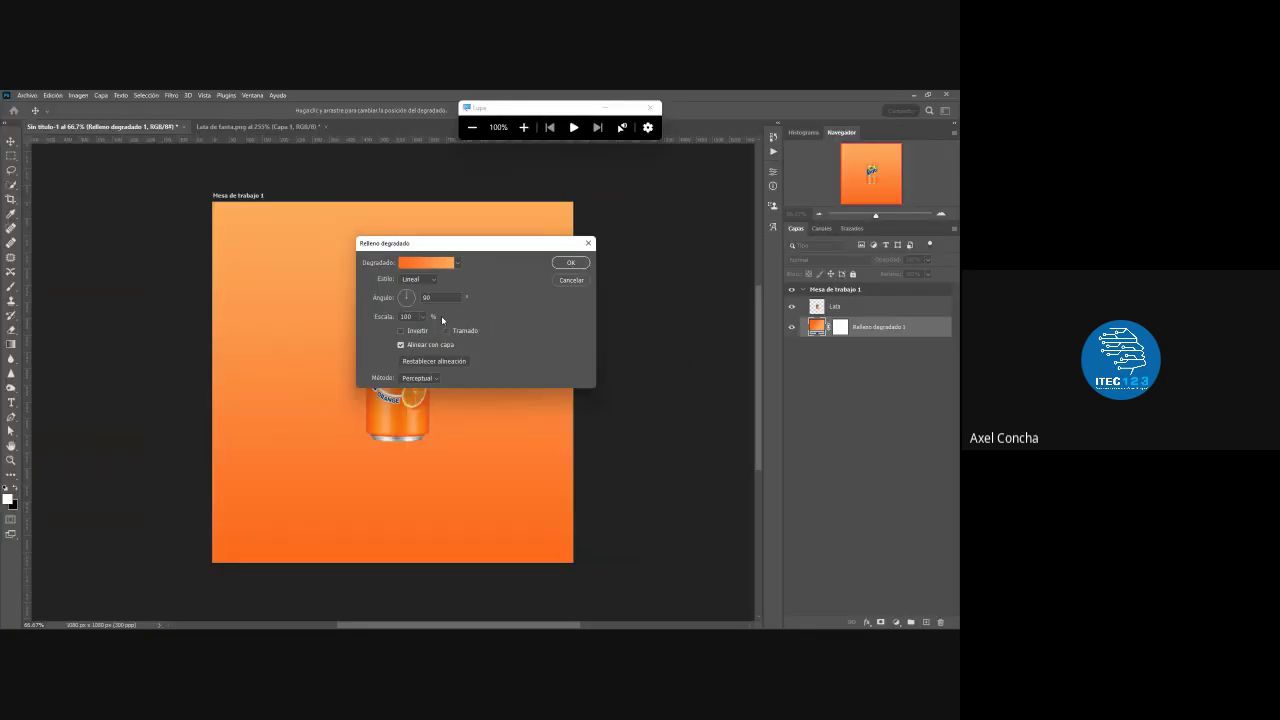
drag(498, 244, 697, 257)
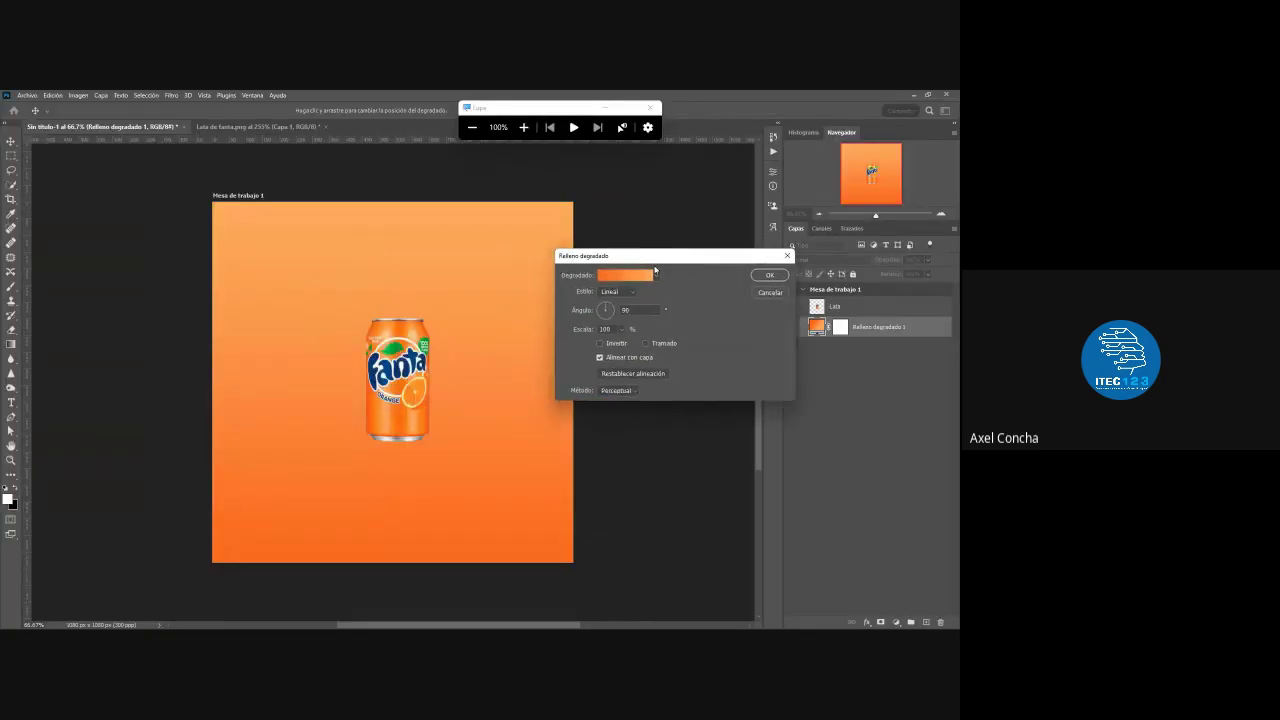
click(625, 310)
click(614, 315)
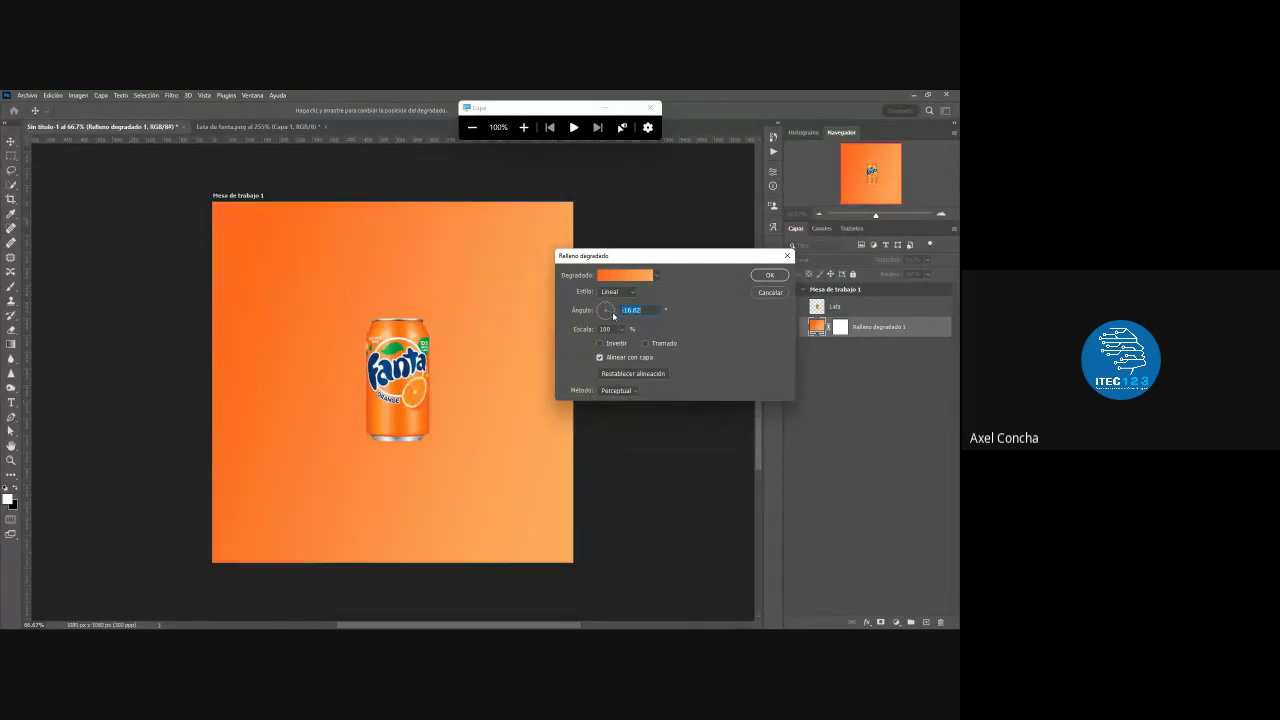
drag(610, 320, 612, 322)
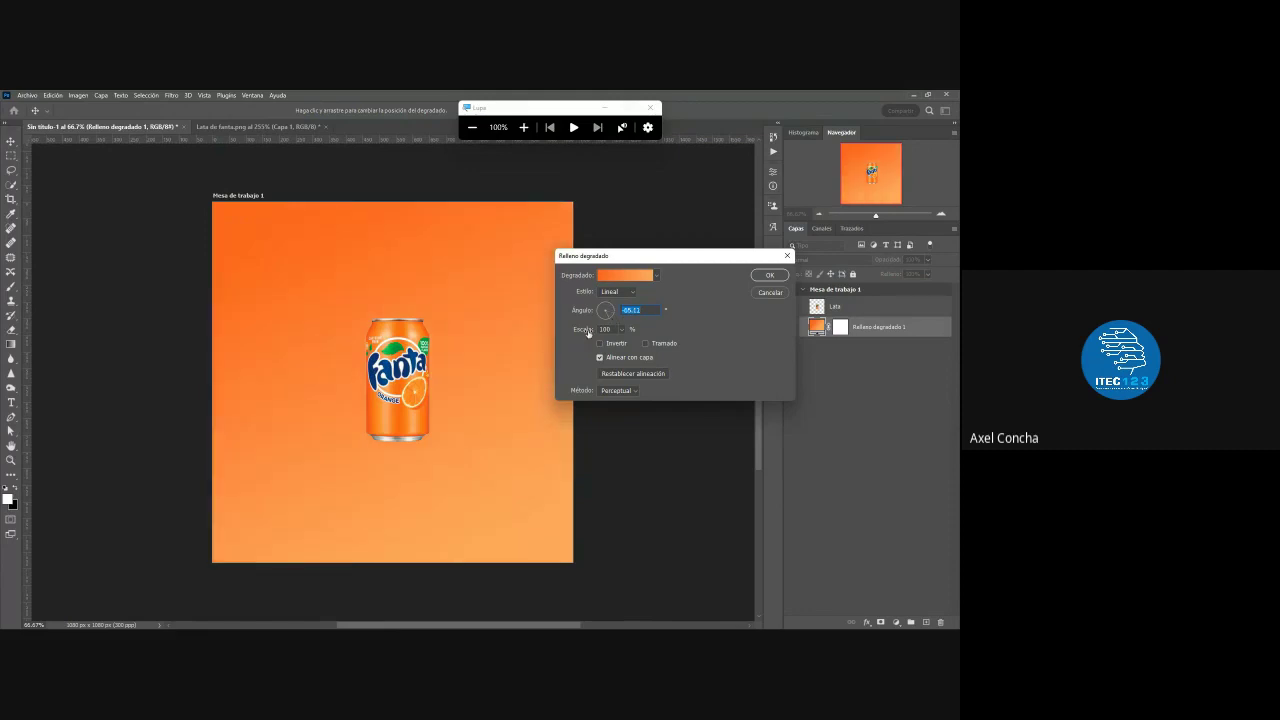
mouse_move(582, 329)
click(612, 311)
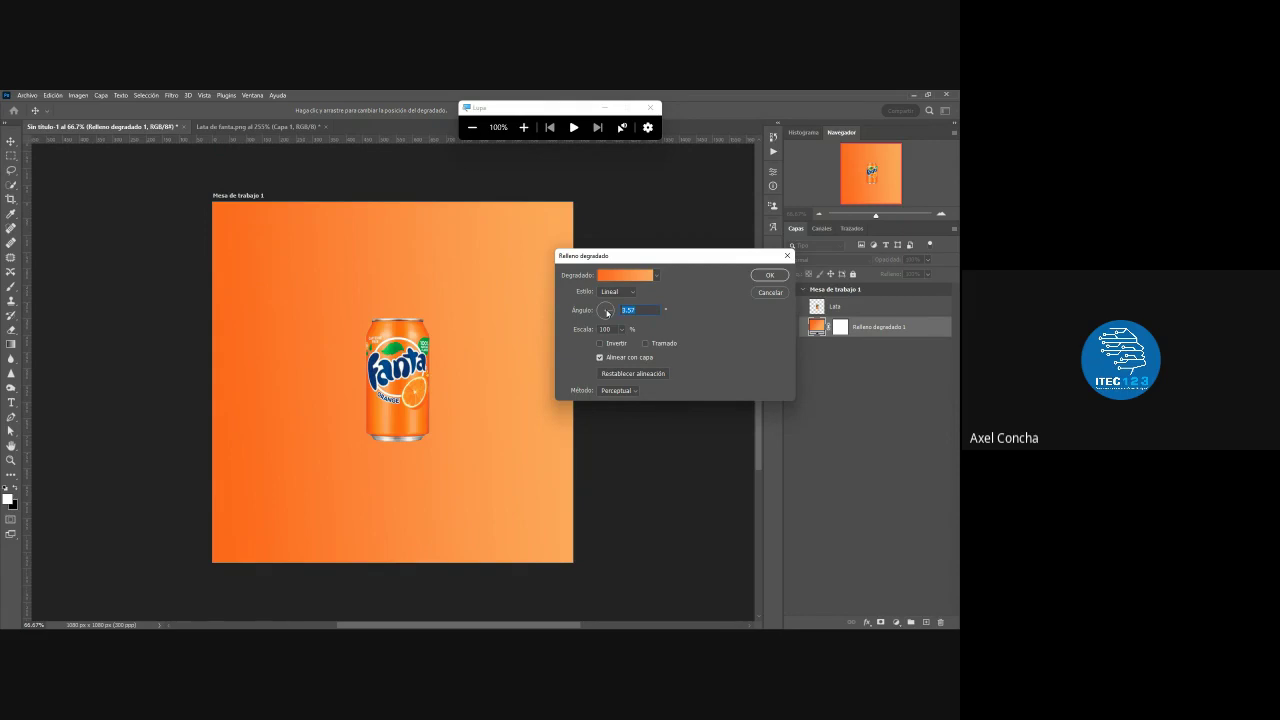
text(0)
double_click(628, 312)
click(624, 330)
mouse_move(621, 342)
mouse_down()
mouse_move(648, 342)
mouse_move(586, 344)
mouse_up()
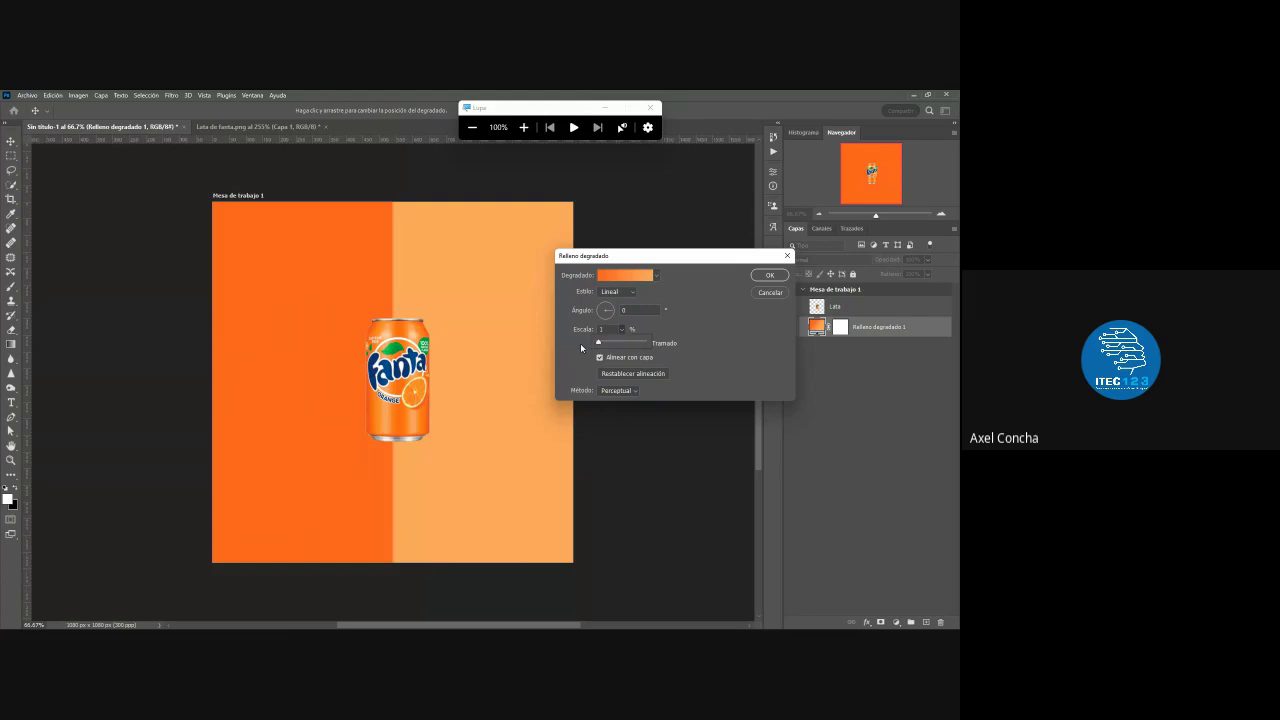
drag(598, 342, 640, 342)
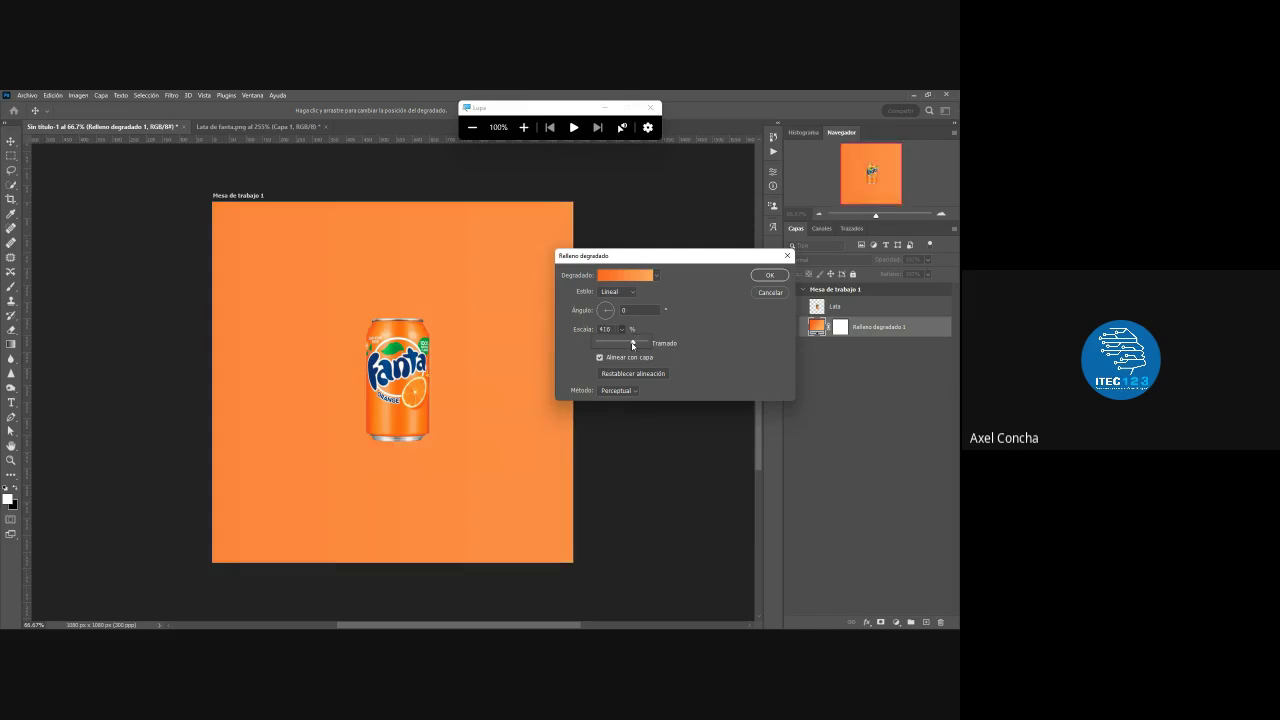
drag(633, 343, 625, 346)
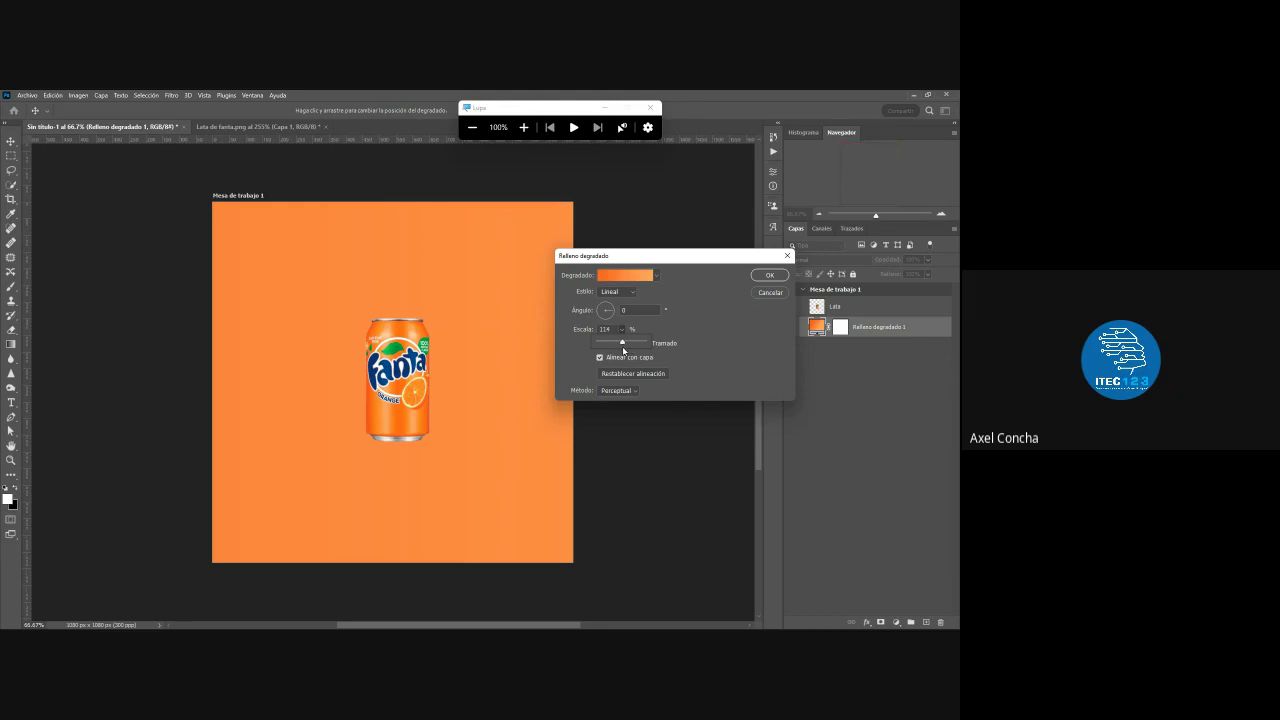
drag(622, 346, 619, 346)
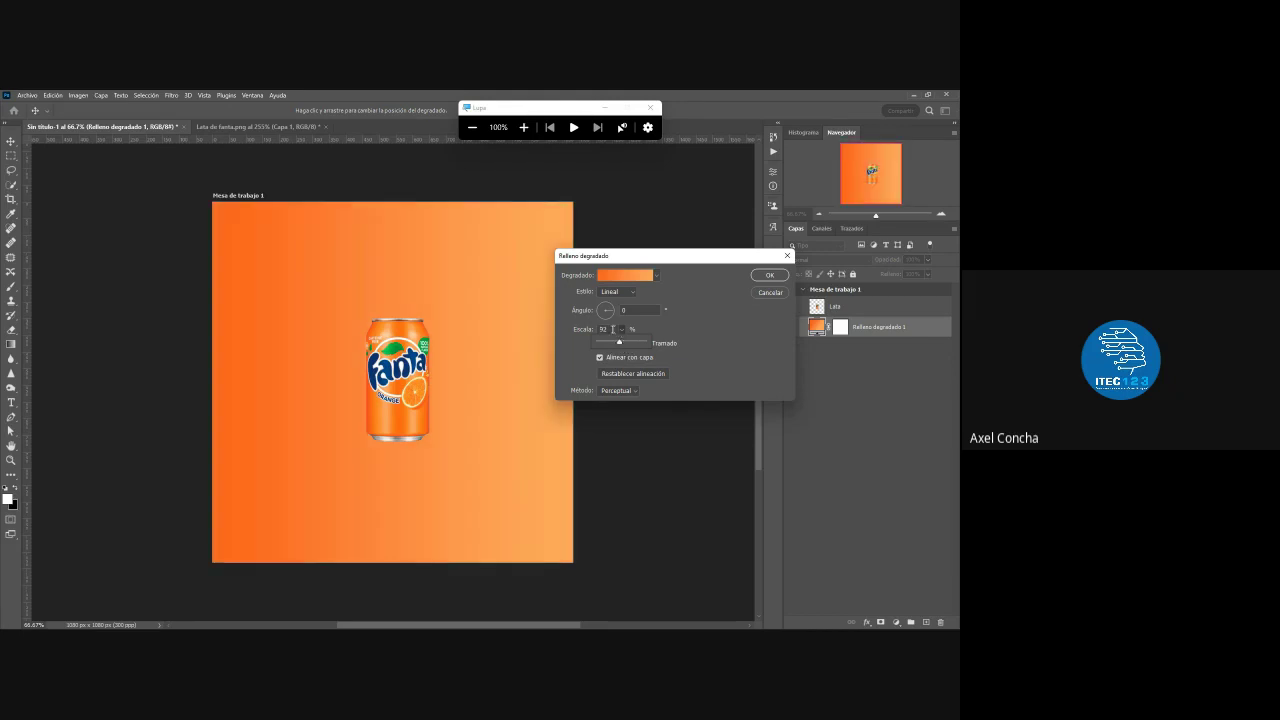
double_click(612, 329)
text(100)
key(Tab)
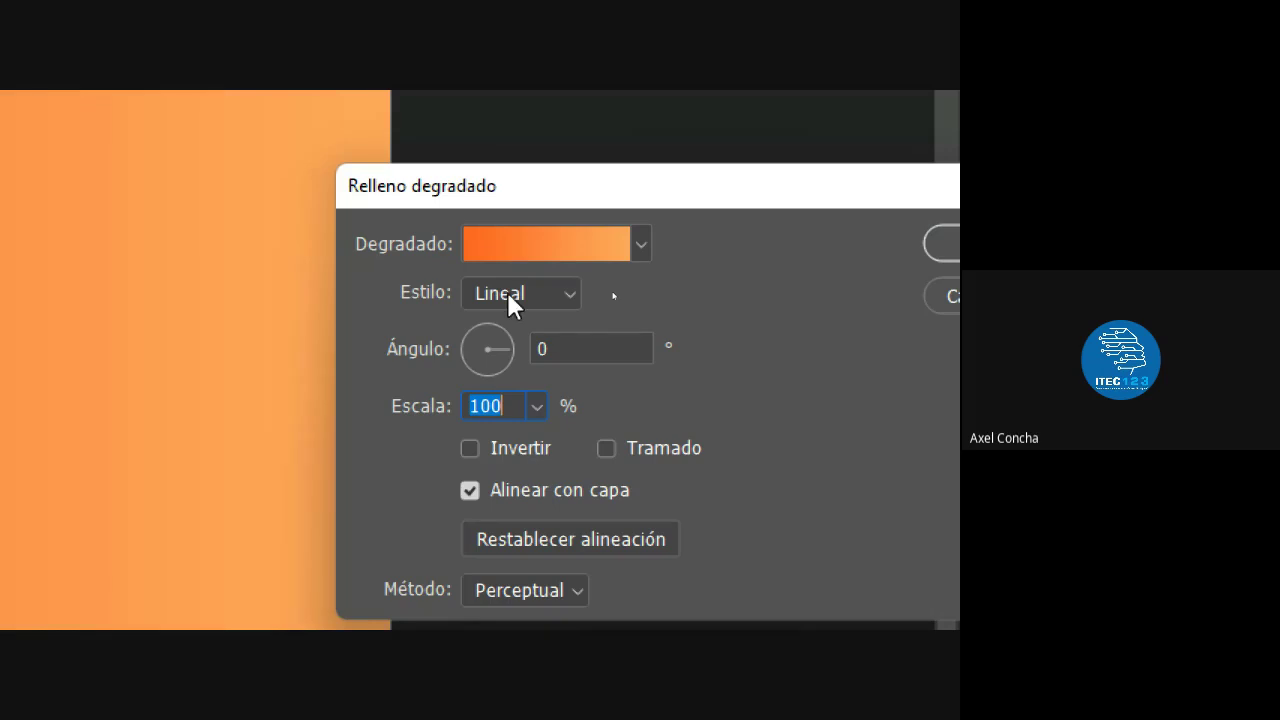
- Try the Radial, Ángulo, Reflejado and Diamante gradient styles, then tick Invertir
click(507, 291)
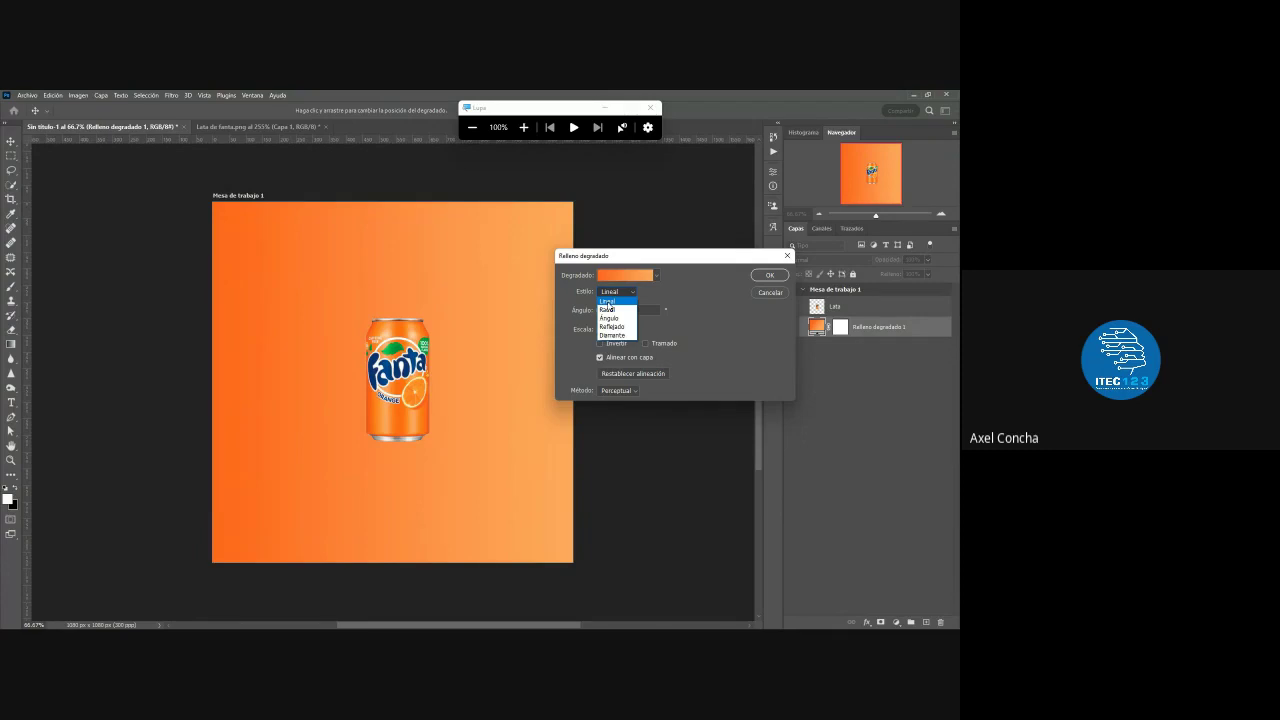
click(610, 311)
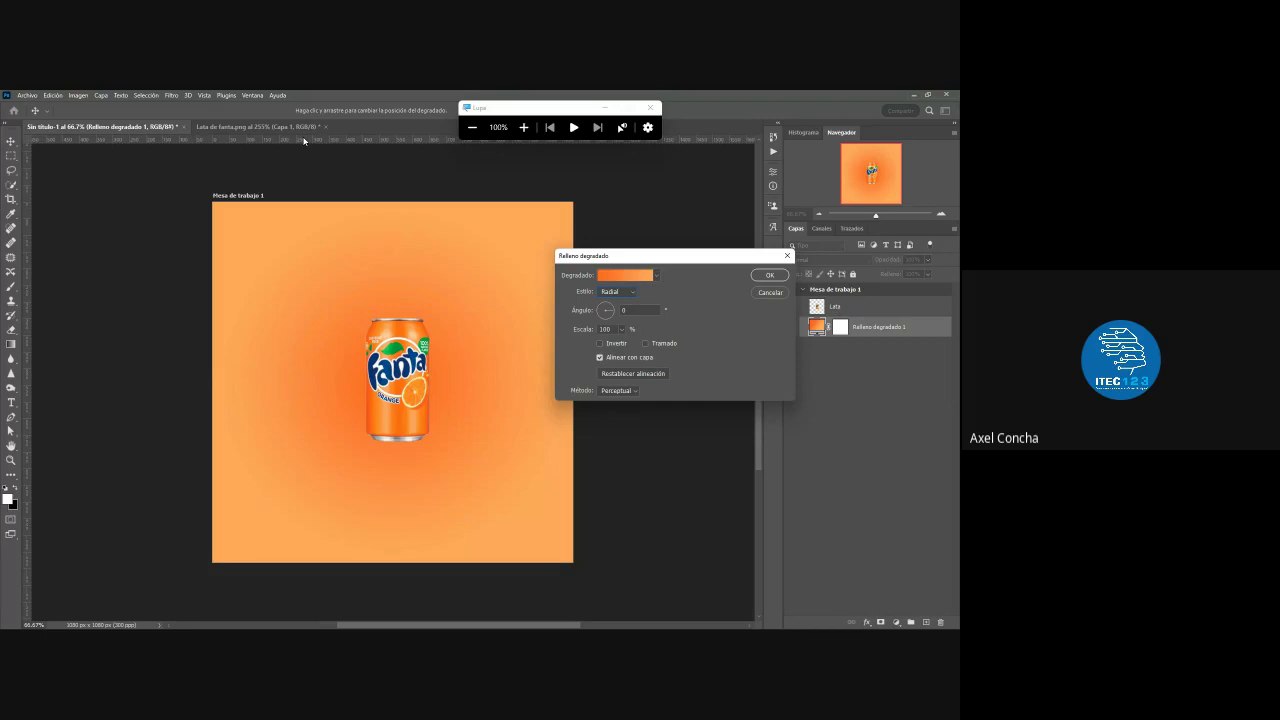
click(614, 291)
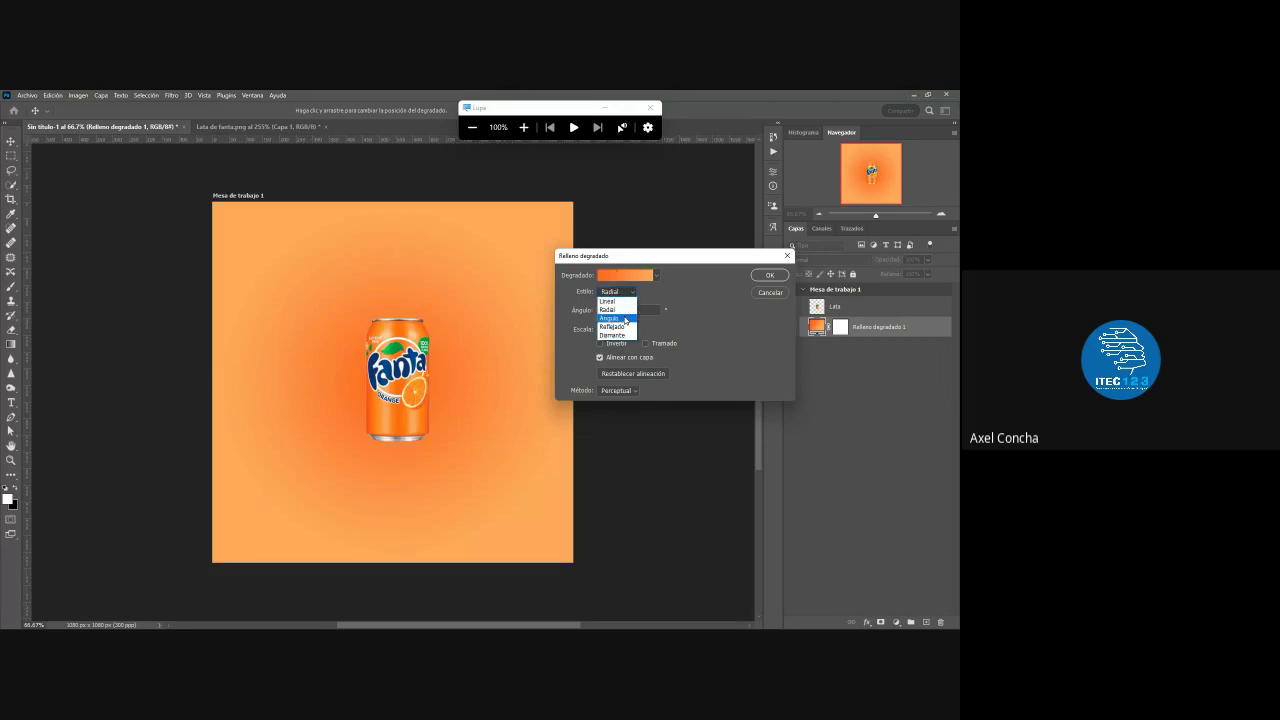
click(625, 319)
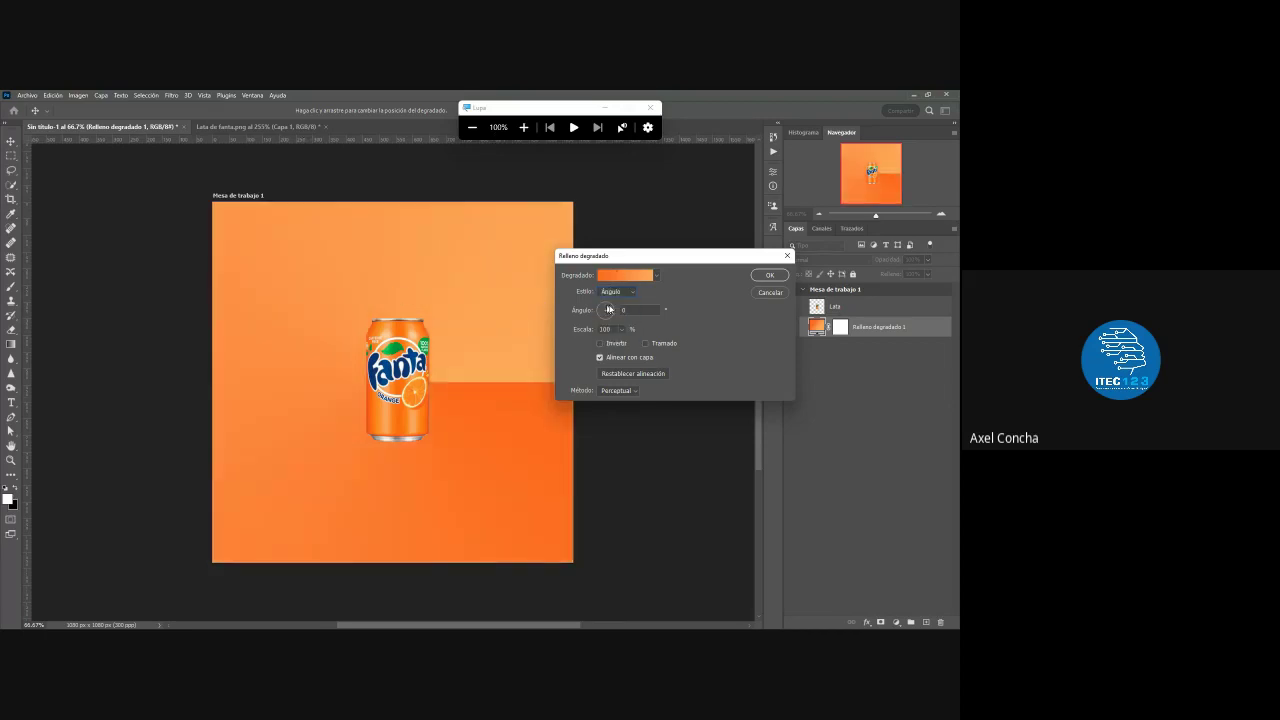
click(614, 291)
click(614, 327)
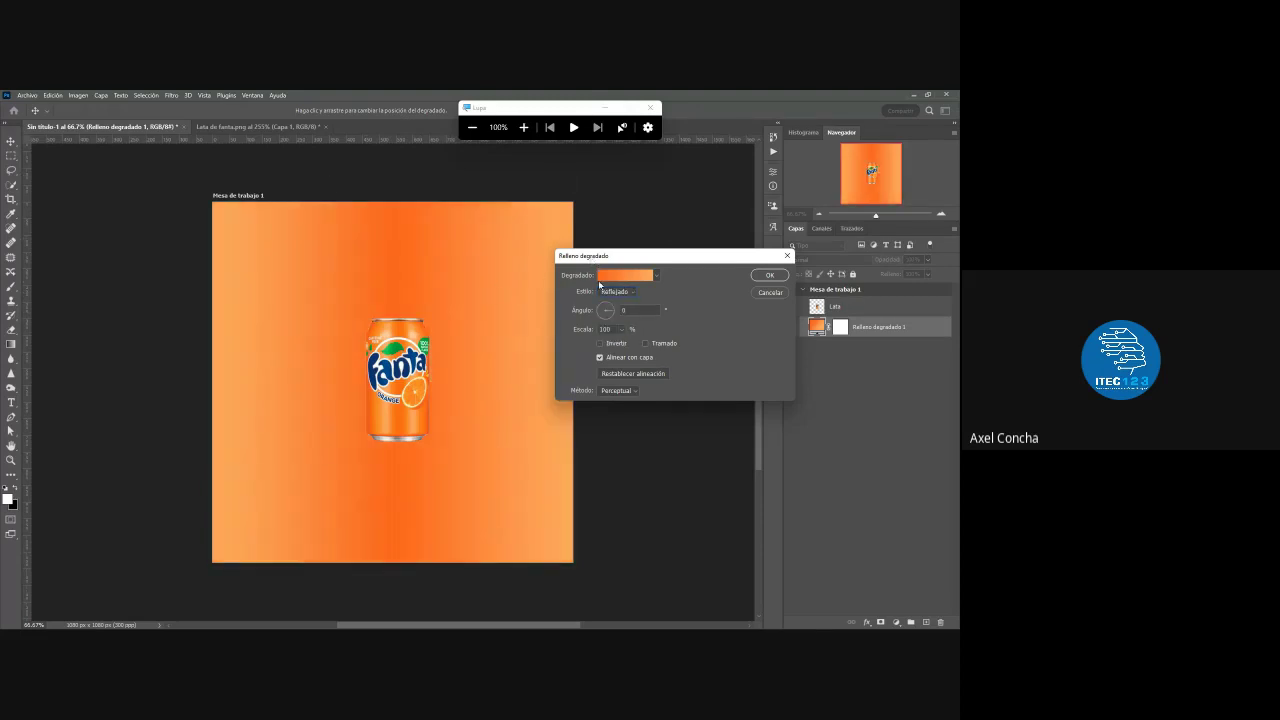
click(615, 291)
click(615, 336)
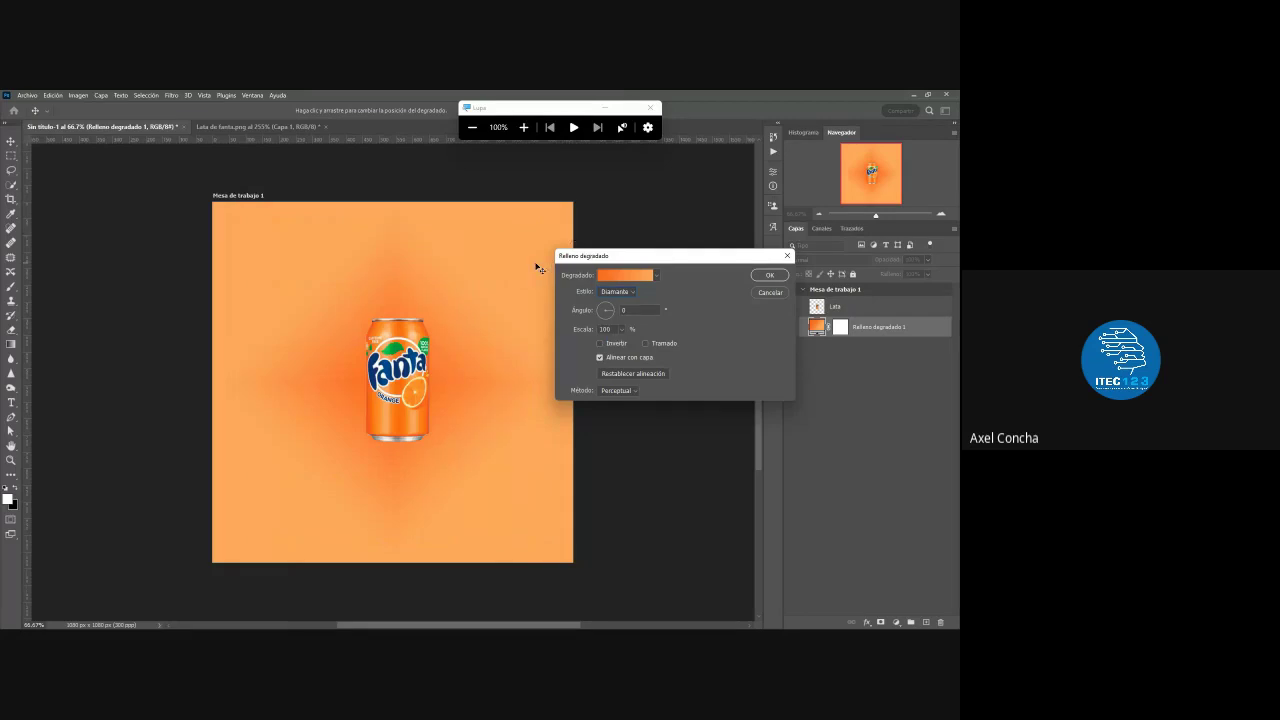
click(609, 294)
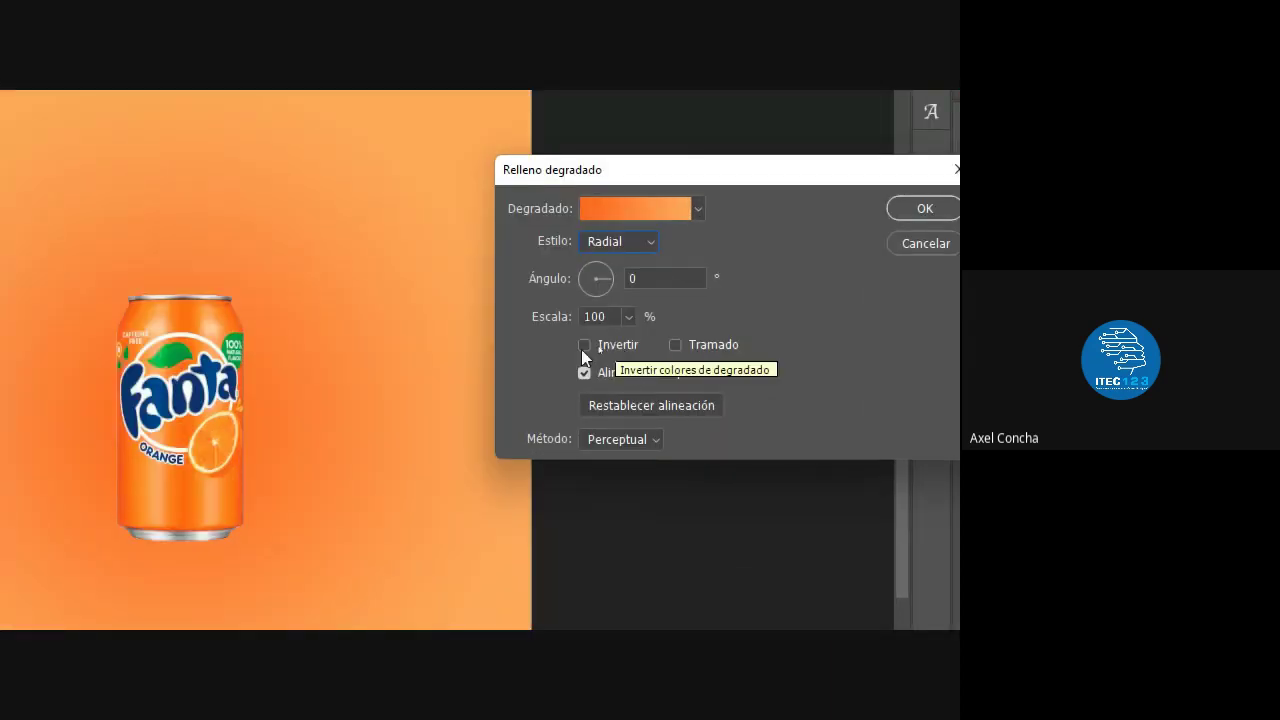
click(585, 341)
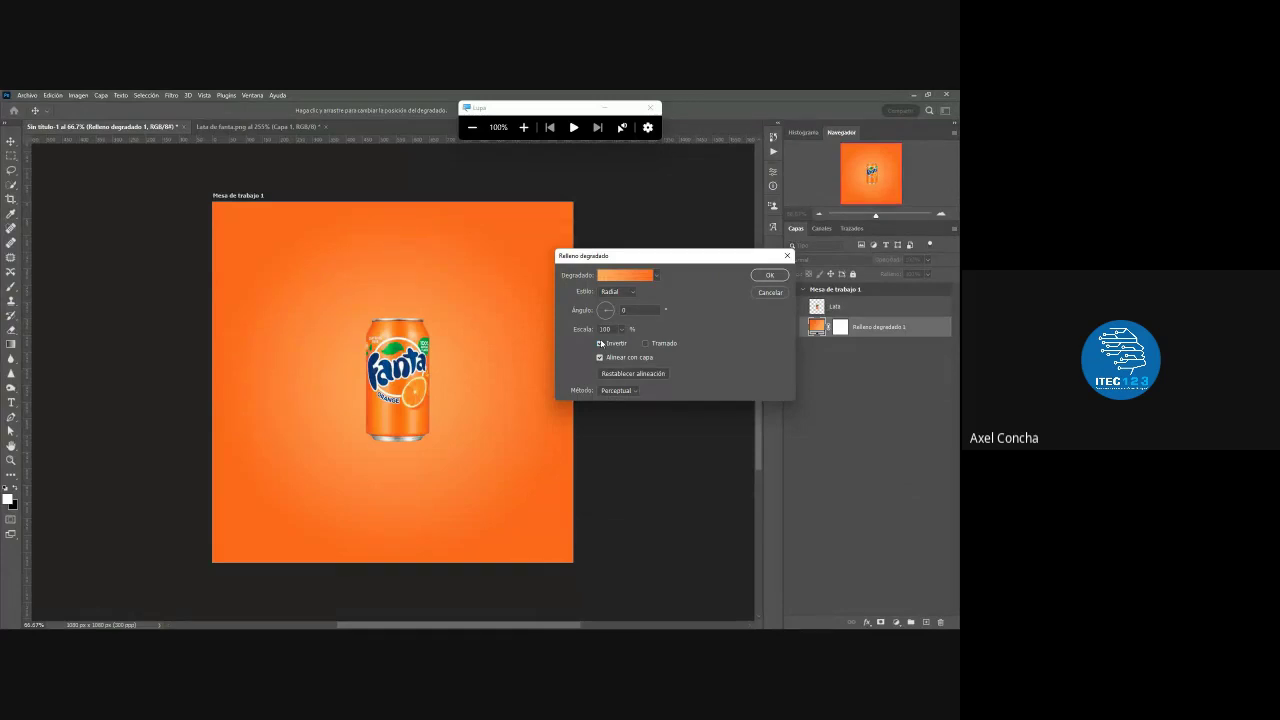
- Set the gradient angle to -175.93° and scale to 126%, and apply it
click(612, 306)
click(601, 311)
drag(590, 331, 606, 334)
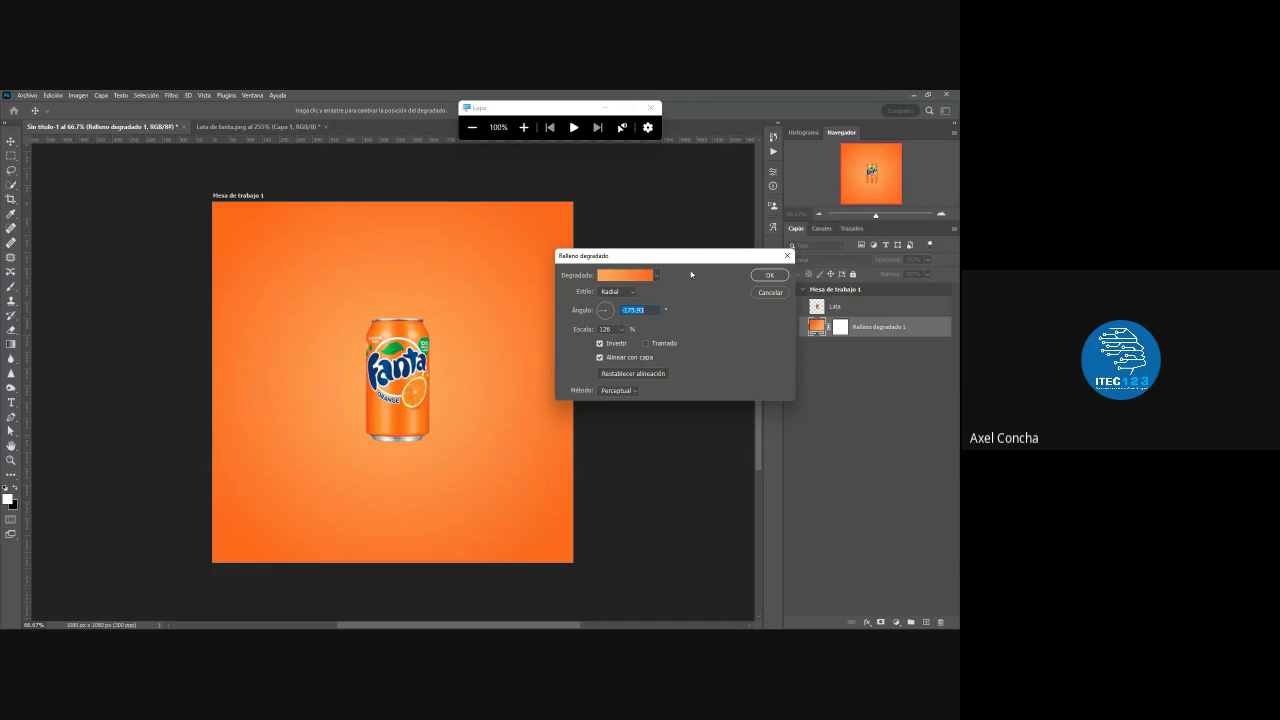
drag(696, 267, 617, 252)
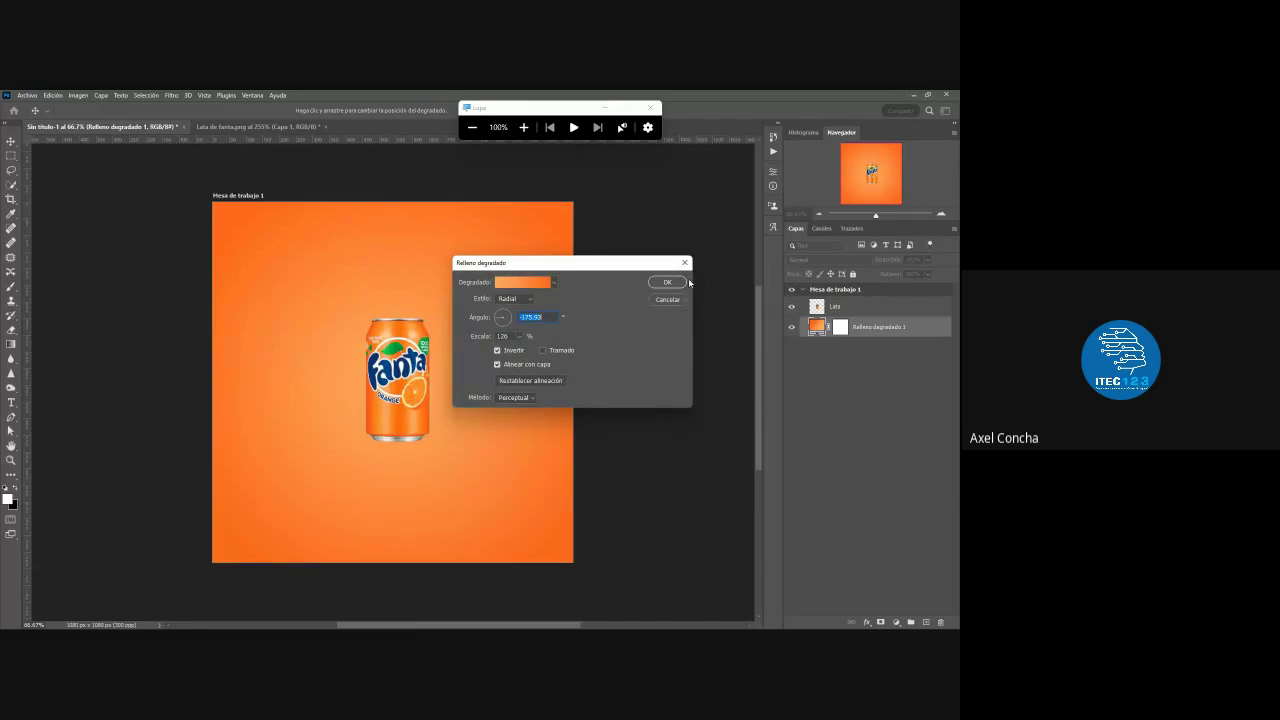
click(668, 282)
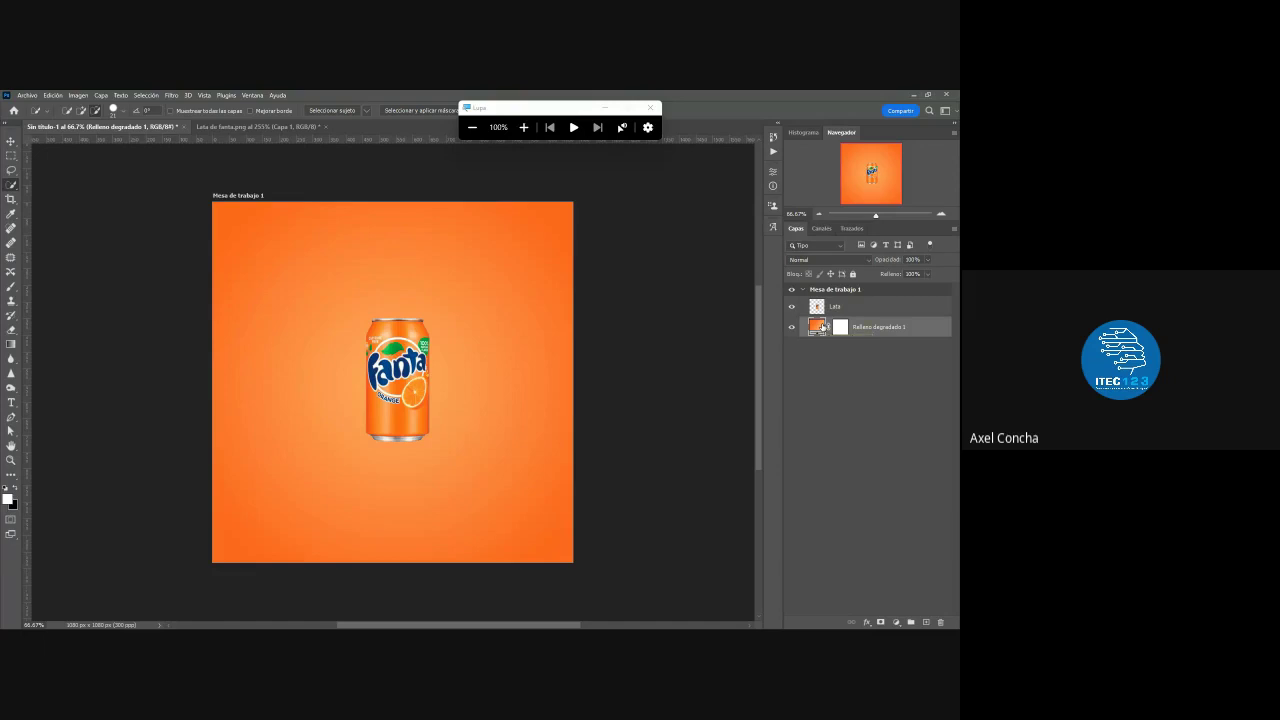
- Reopen the background fill settings and its gradient colour editor
double_click(822, 326)
drag(620, 263, 607, 278)
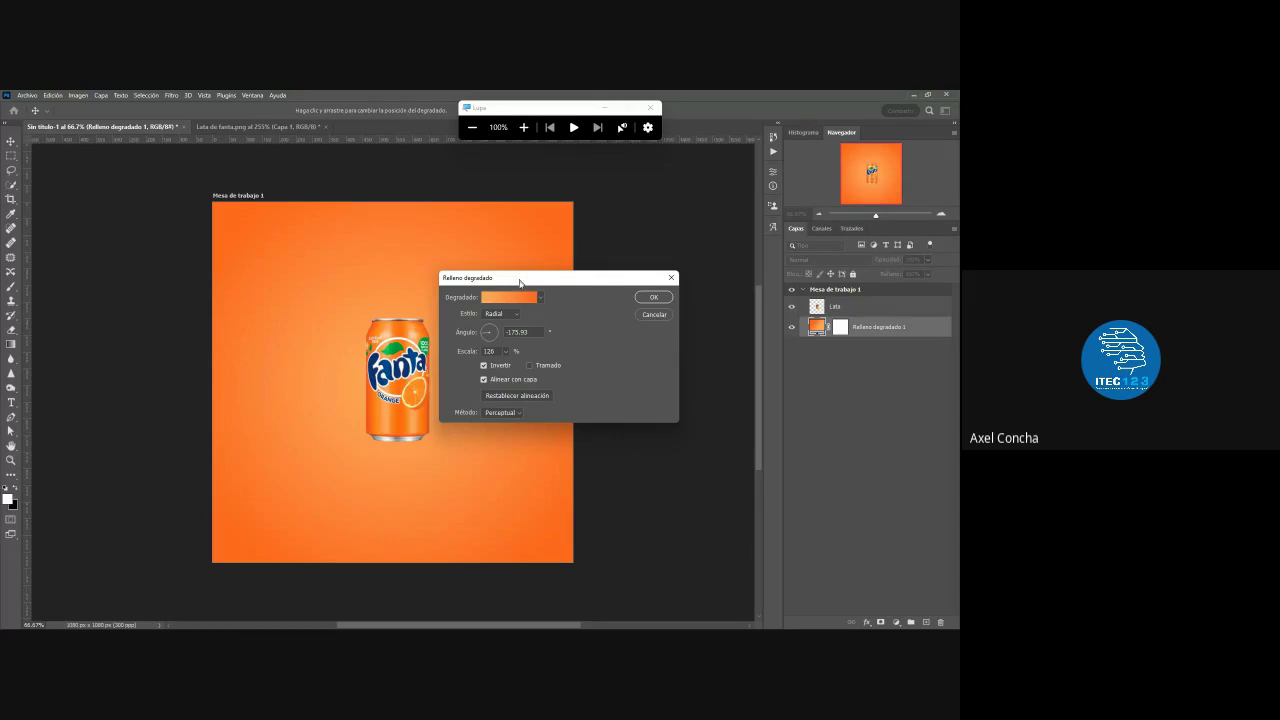
click(508, 297)
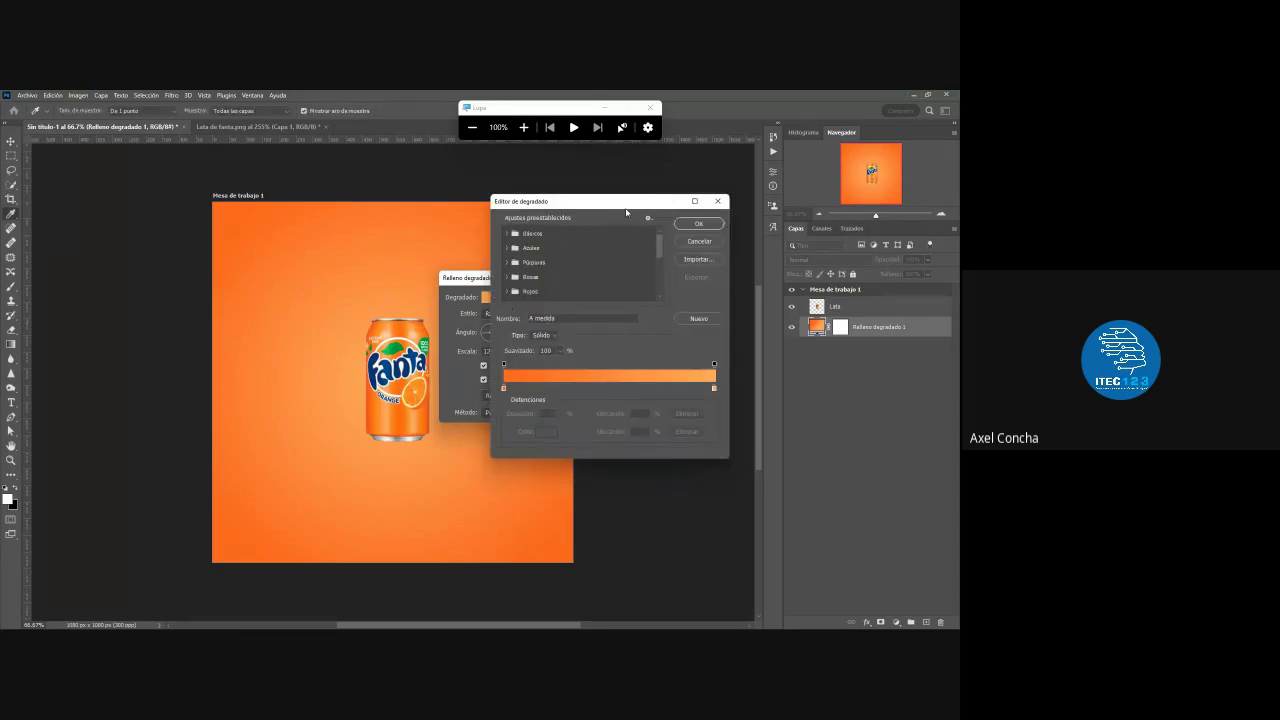
- Experiment with a new 47% colour stop, then close both gradient dialogs keeping the orange radial blend
drag(627, 211, 589, 219)
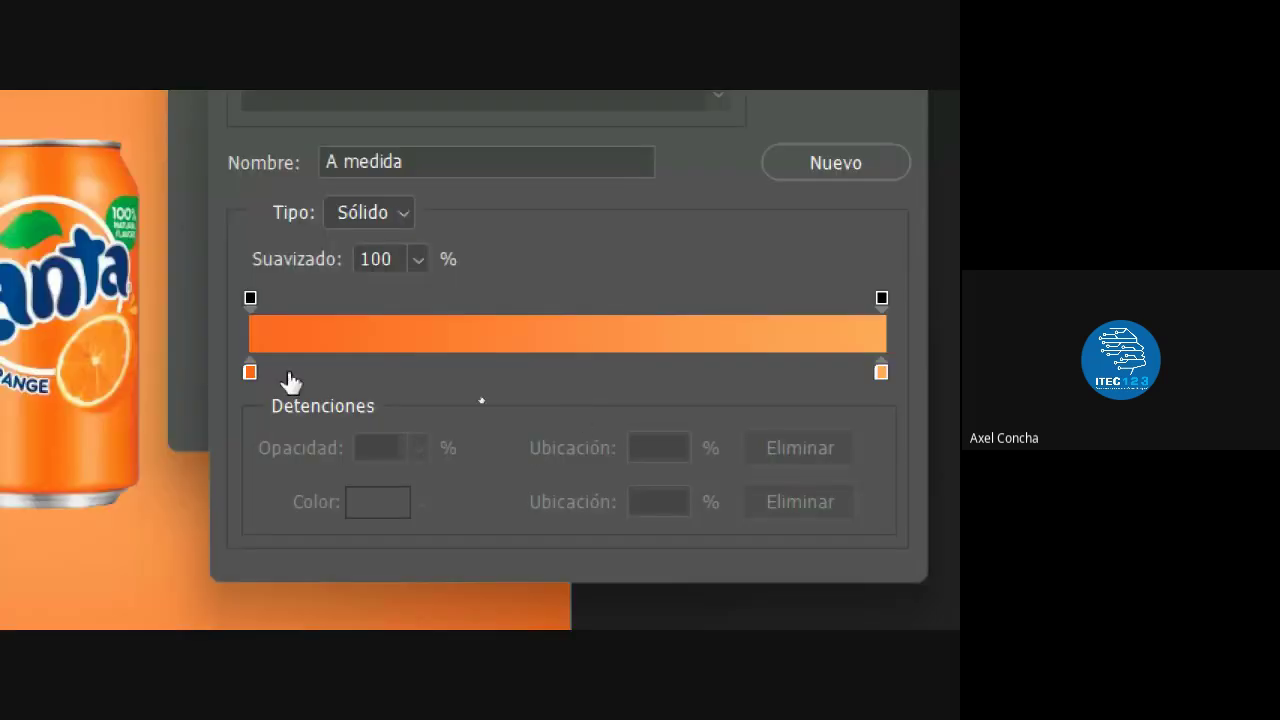
click(547, 370)
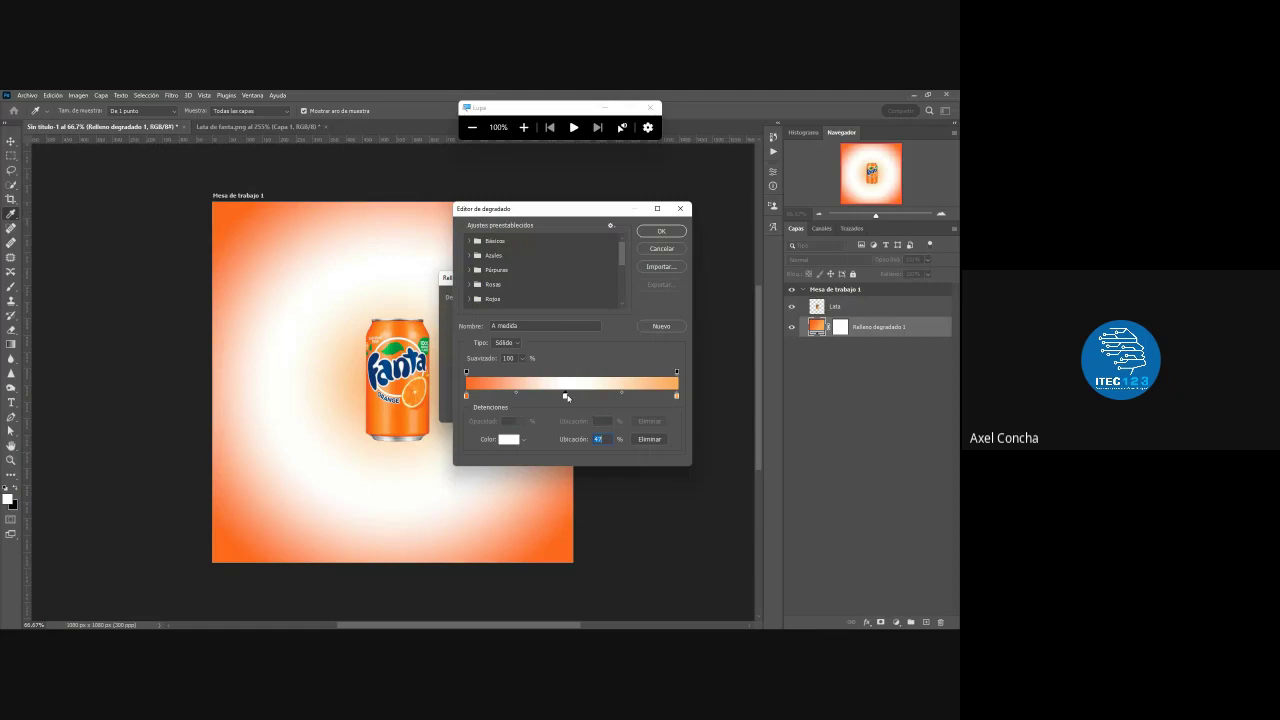
double_click(567, 396)
click(591, 295)
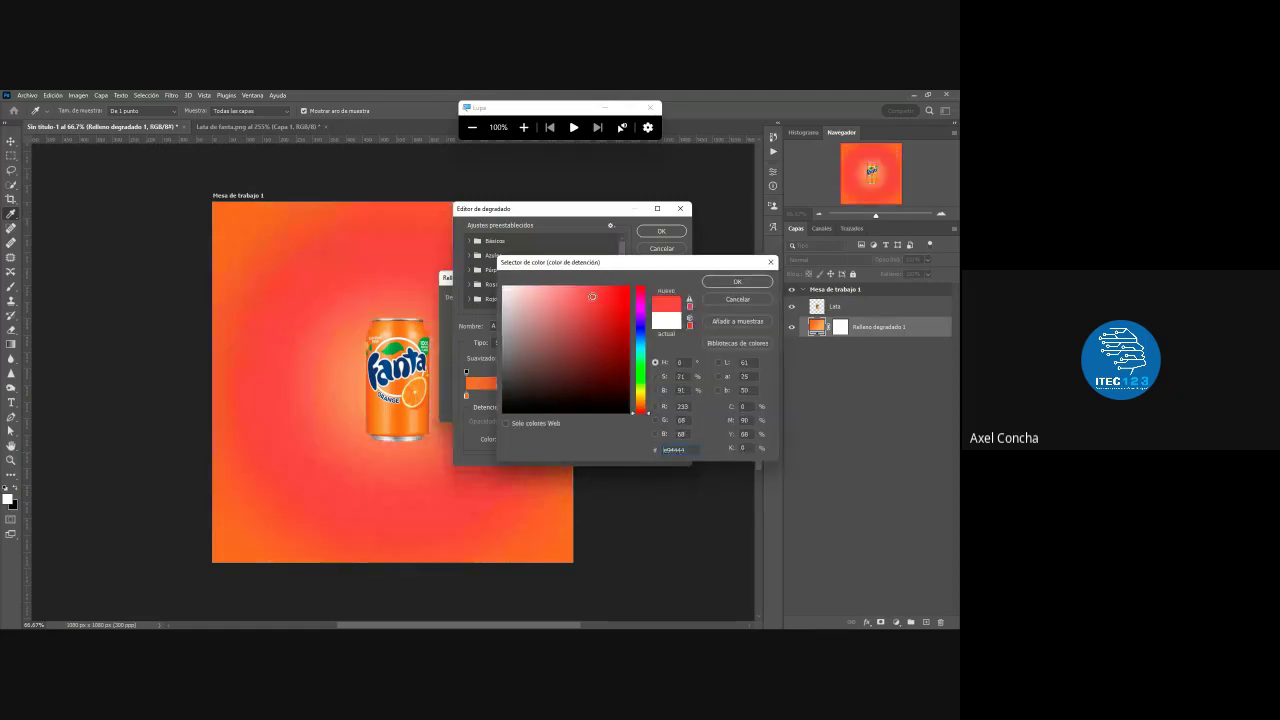
click(568, 293)
click(641, 371)
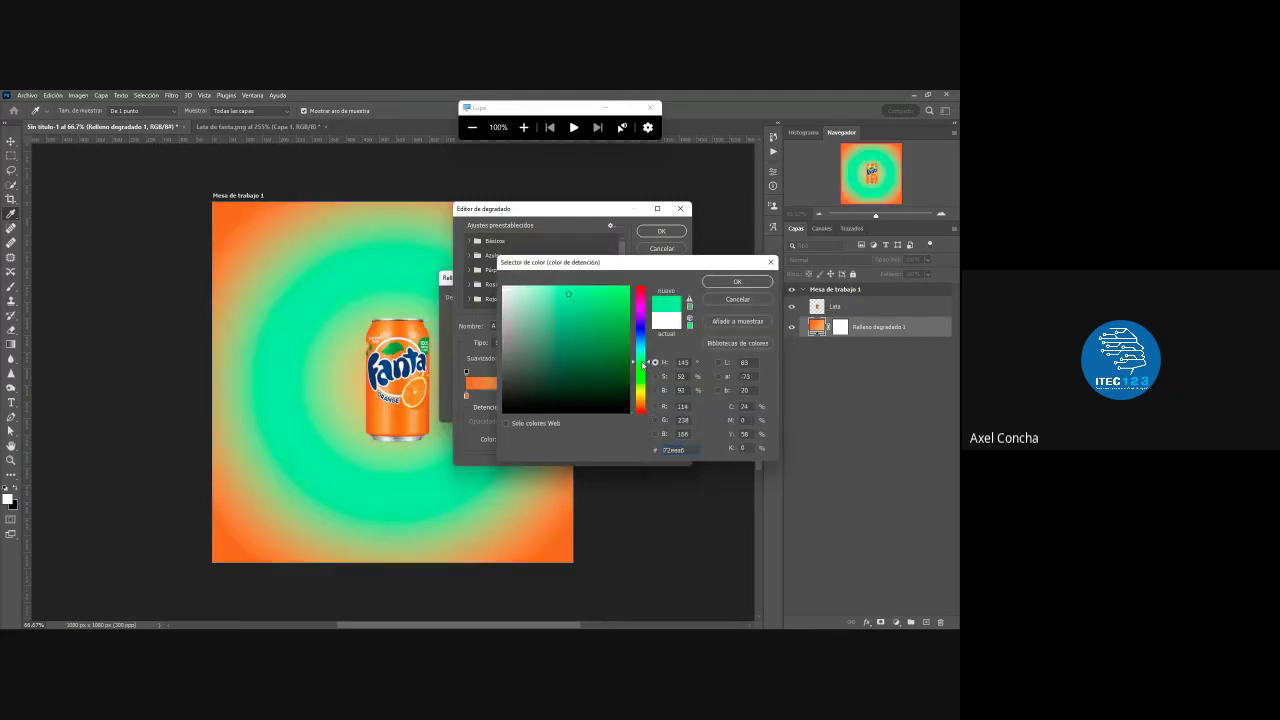
drag(641, 371, 641, 405)
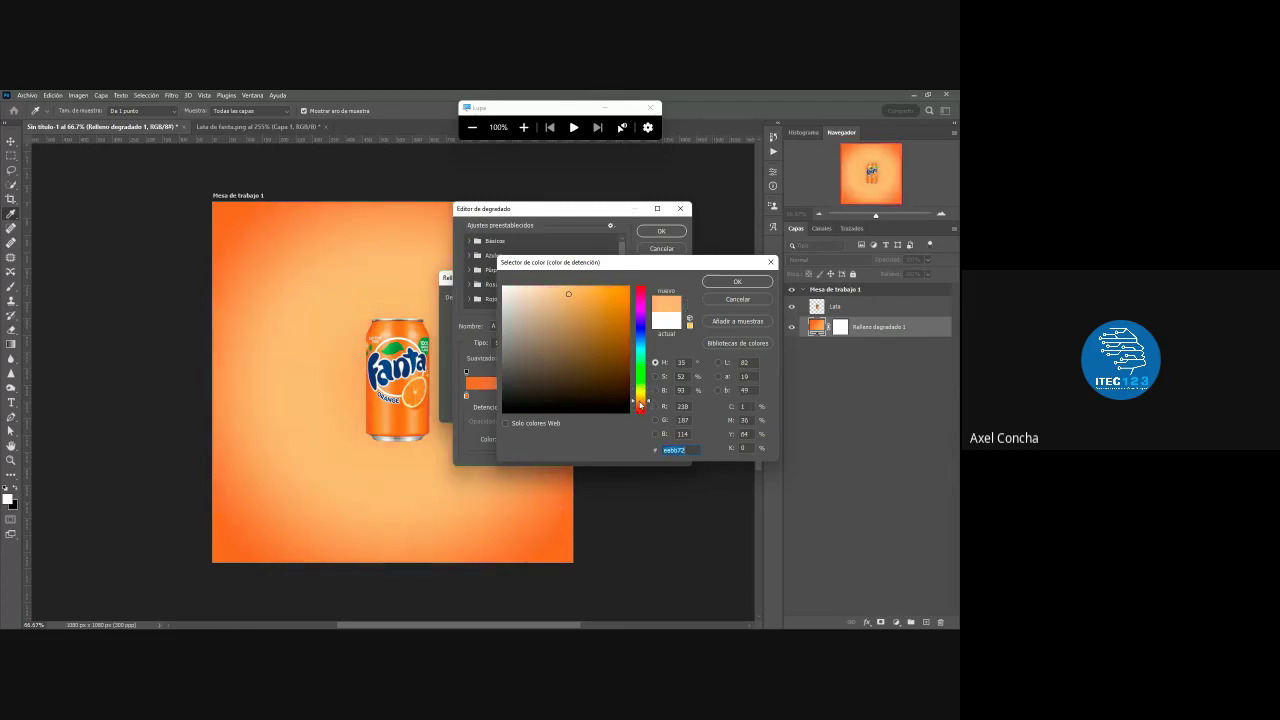
click(737, 281)
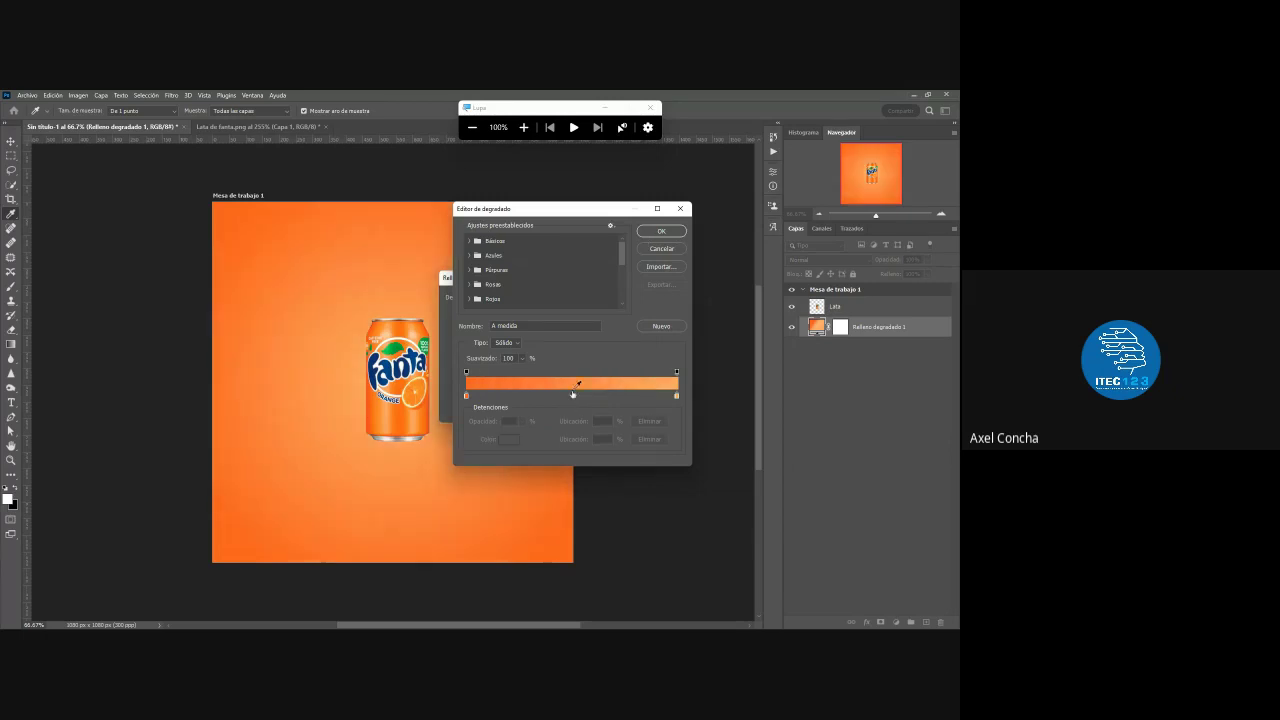
click(660, 231)
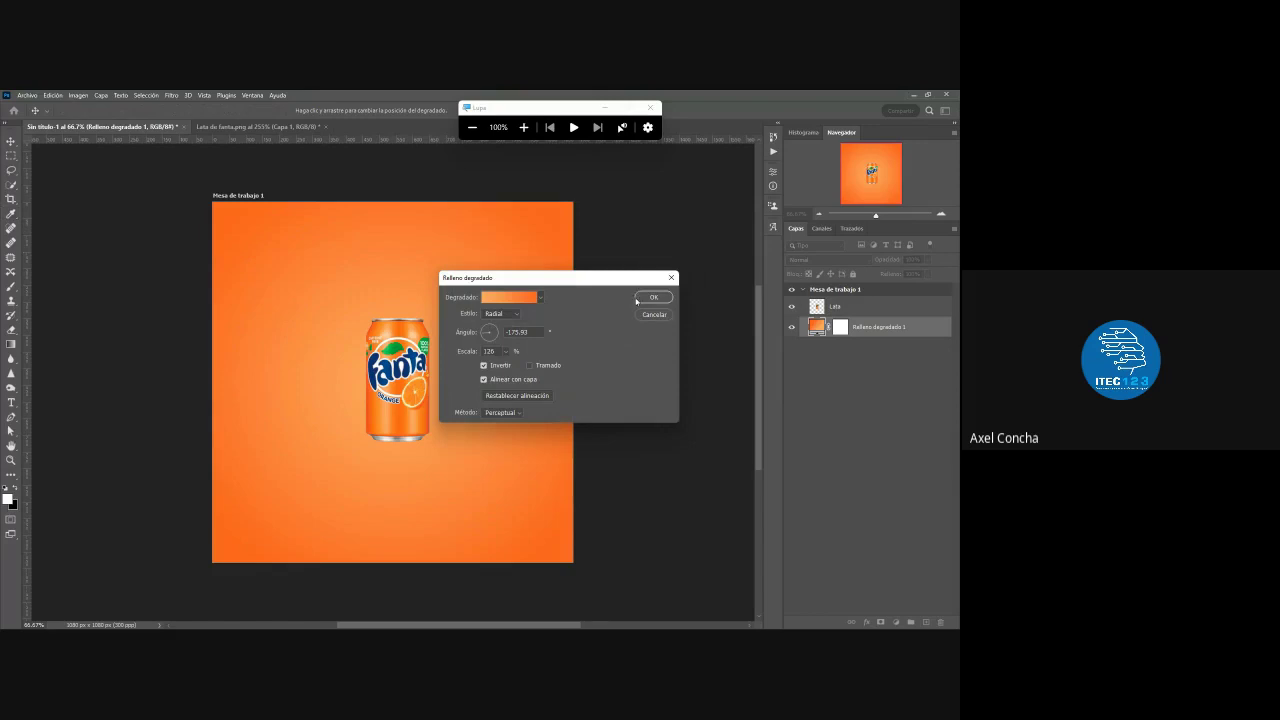
click(653, 297)
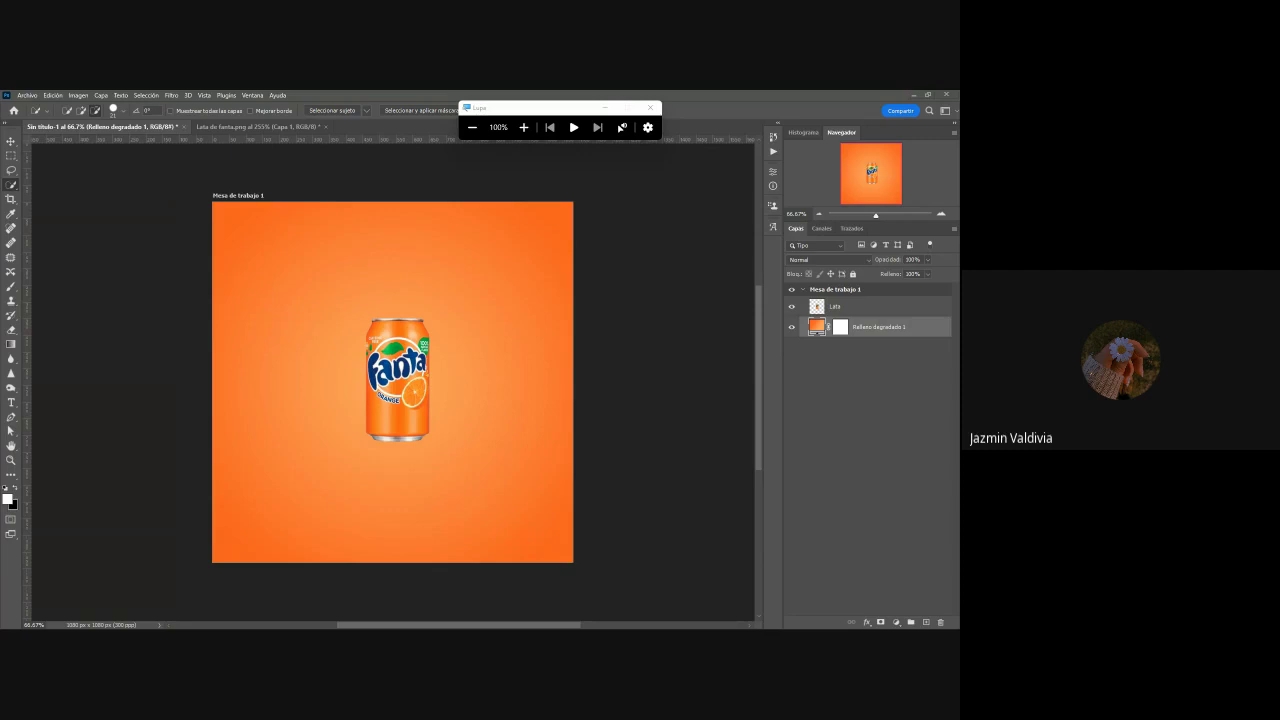
- Set the fill's angle to 0° and drag the glow's centre back near the can
double_click(816, 327)
drag(398, 308, 268, 221)
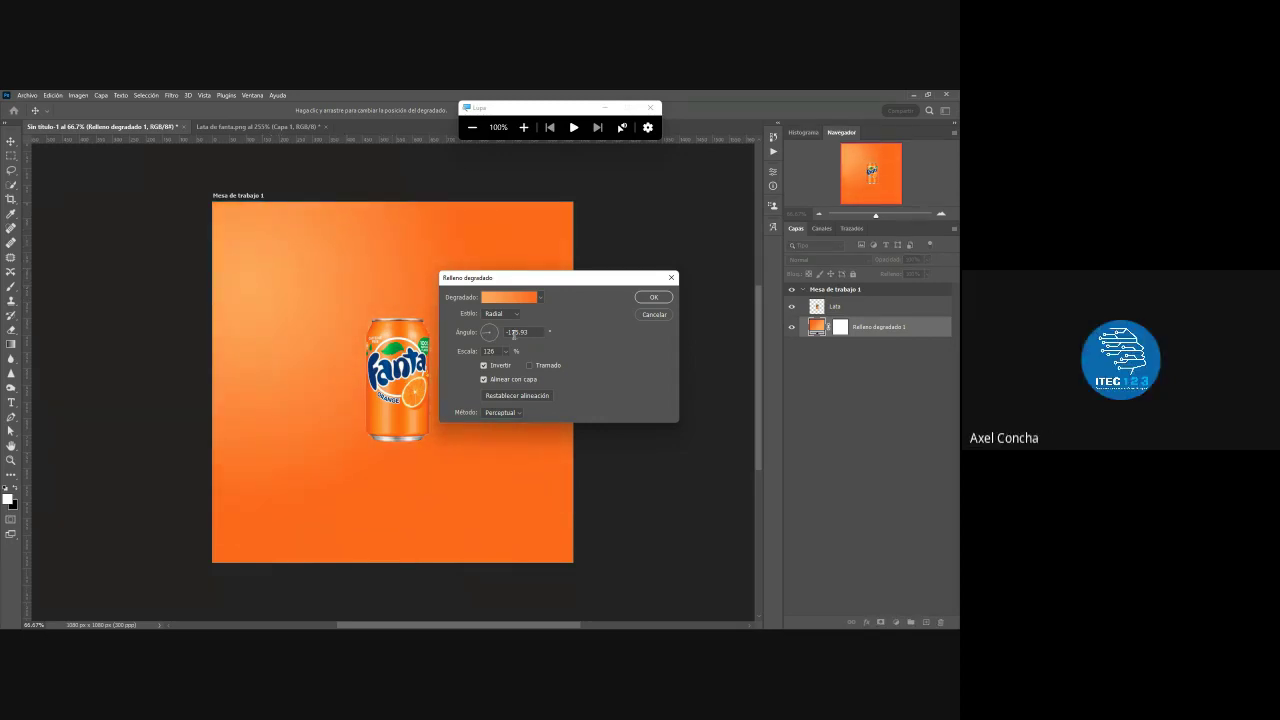
double_click(528, 333)
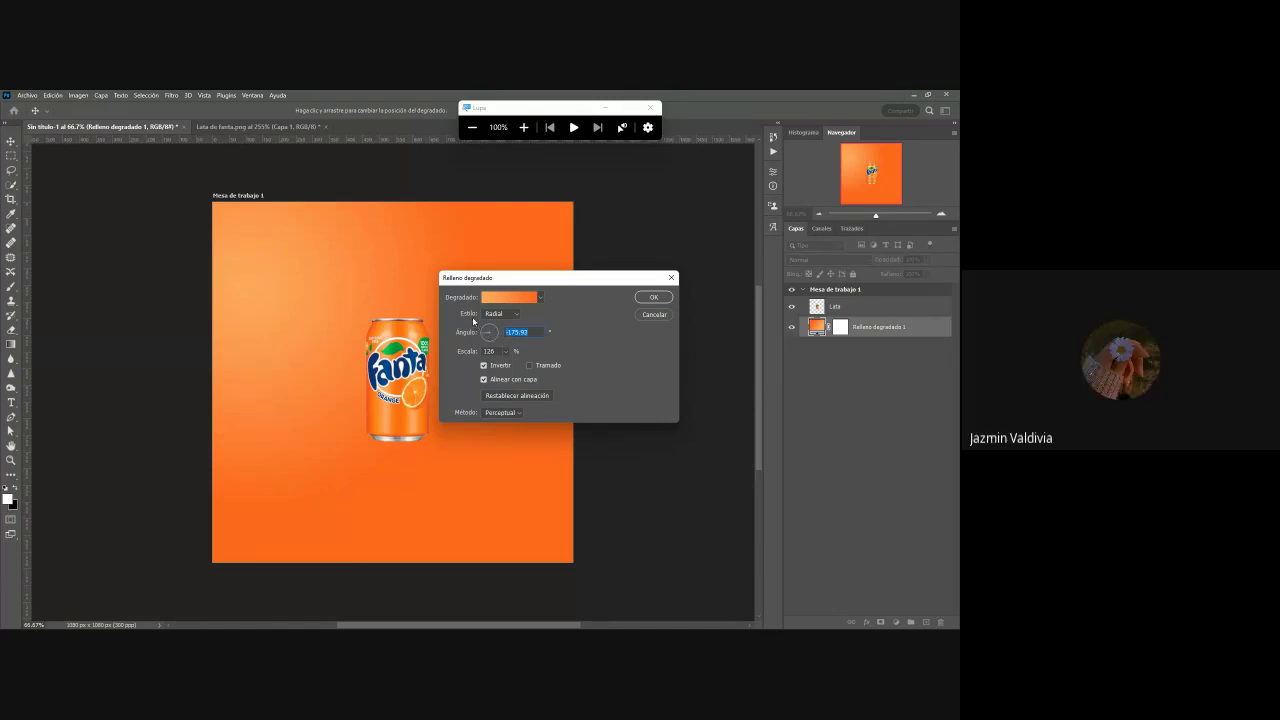
text(0)
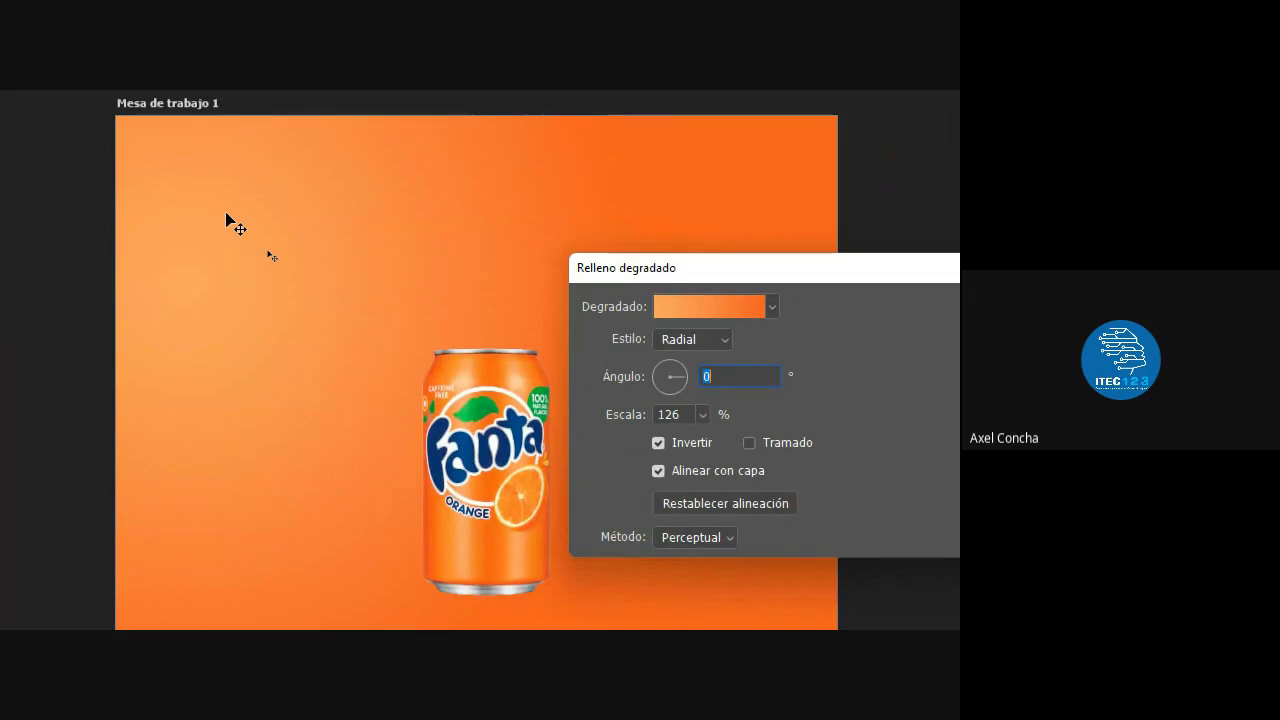
click(226, 214)
mouse_move(226, 214)
mouse_down()
mouse_move(657, 220)
mouse_move(537, 363)
mouse_move(363, 289)
mouse_move(254, 206)
mouse_move(726, 177)
mouse_move(649, 530)
mouse_move(372, 224)
mouse_move(394, 480)
mouse_move(429, 289)
mouse_move(463, 529)
mouse_move(476, 396)
mouse_up()
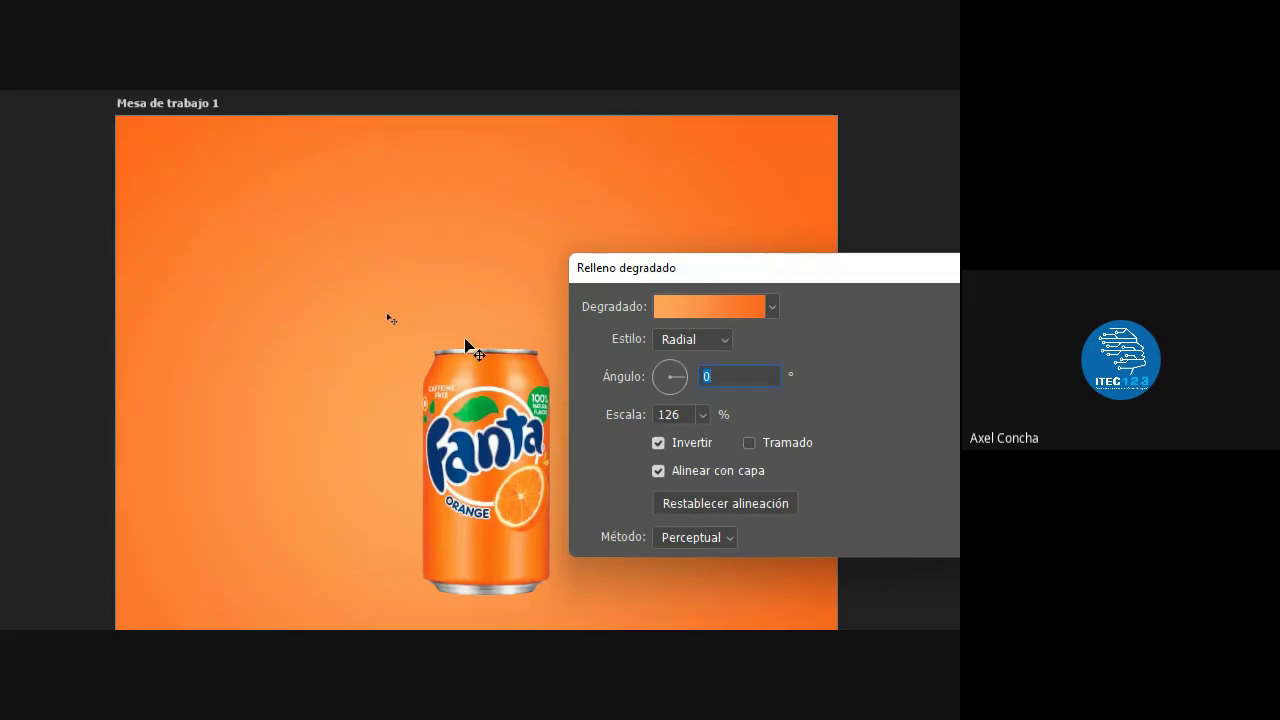
key(super+minus)
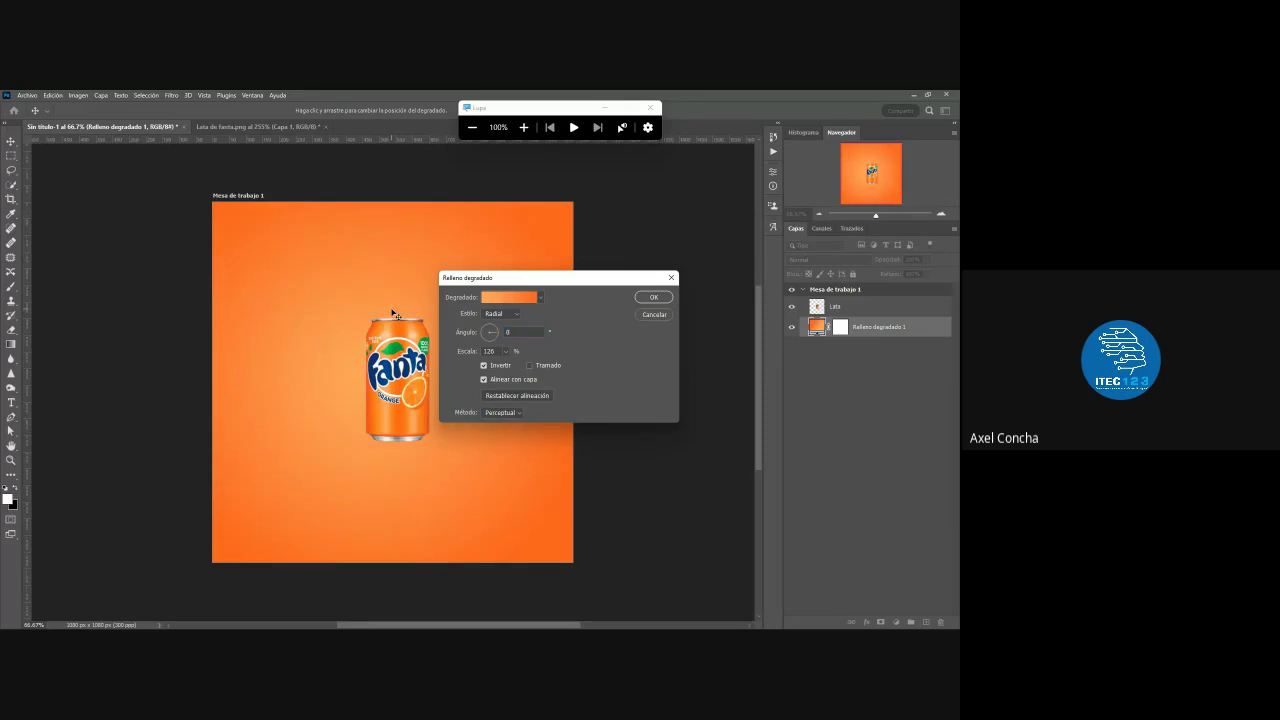
click(642, 298)
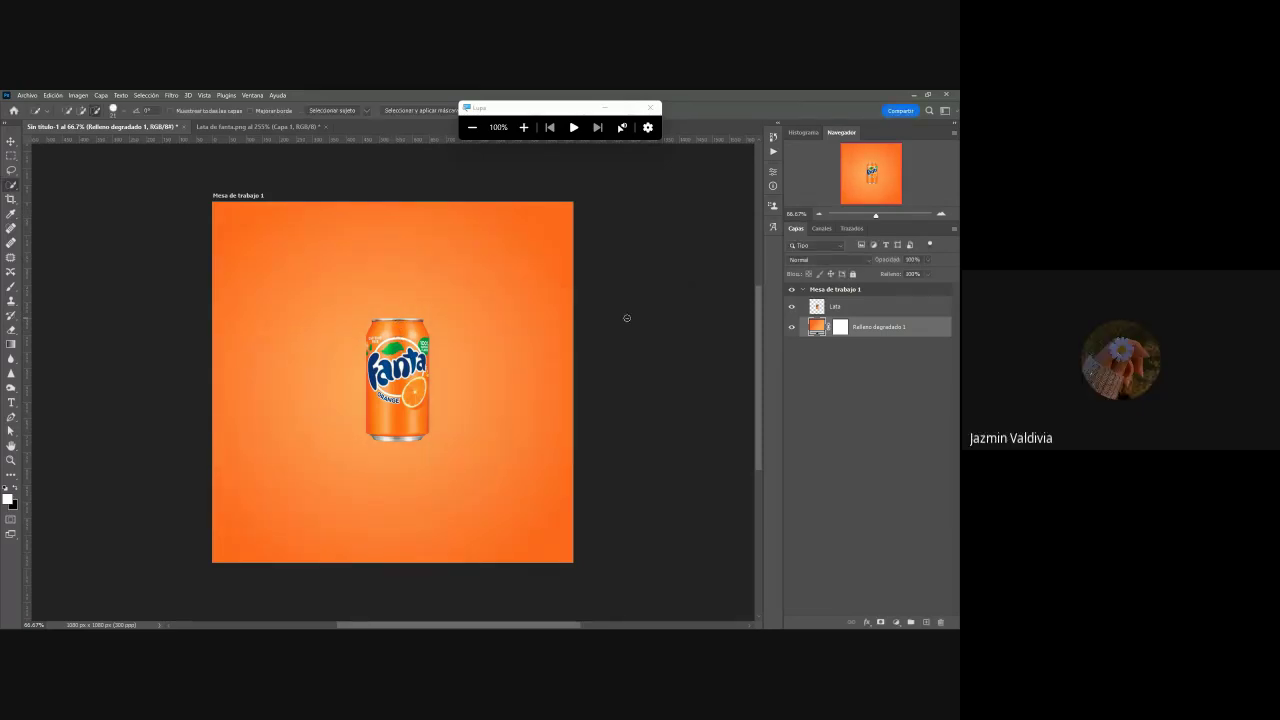
- Deselect the gradient fill layer and start a new 1080 × 1080 px document
click(14, 144)
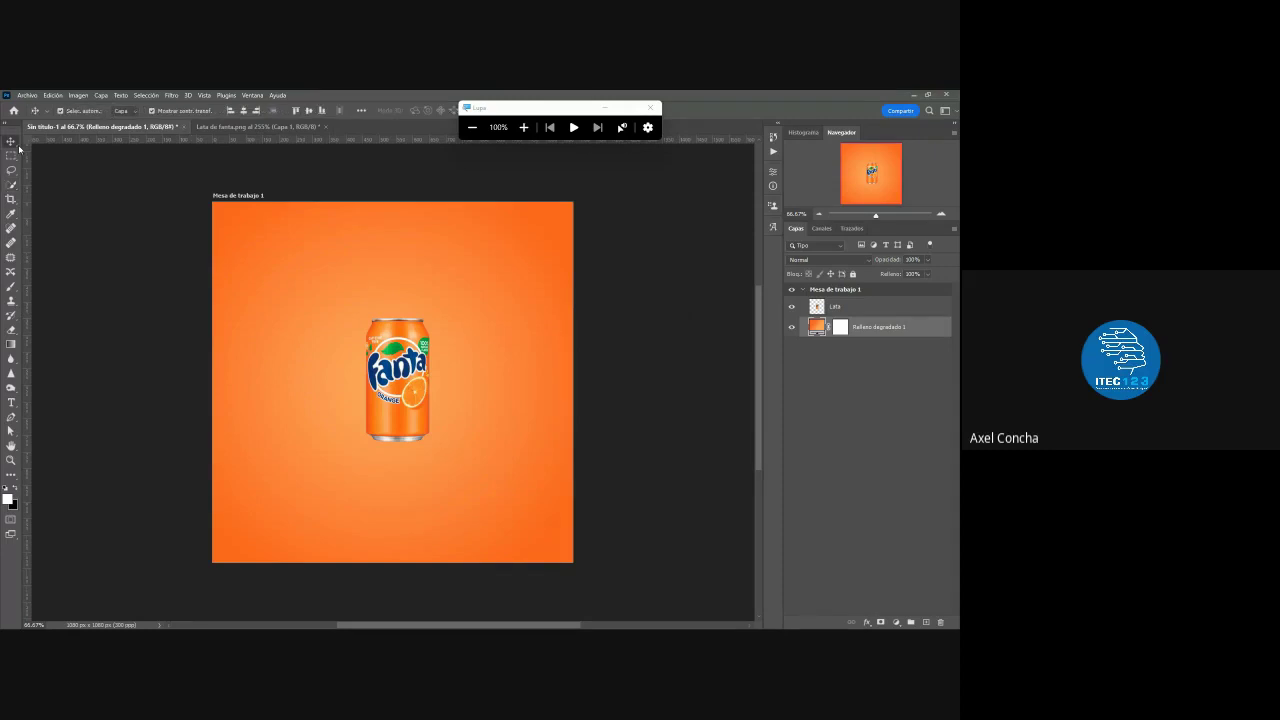
click(100, 160)
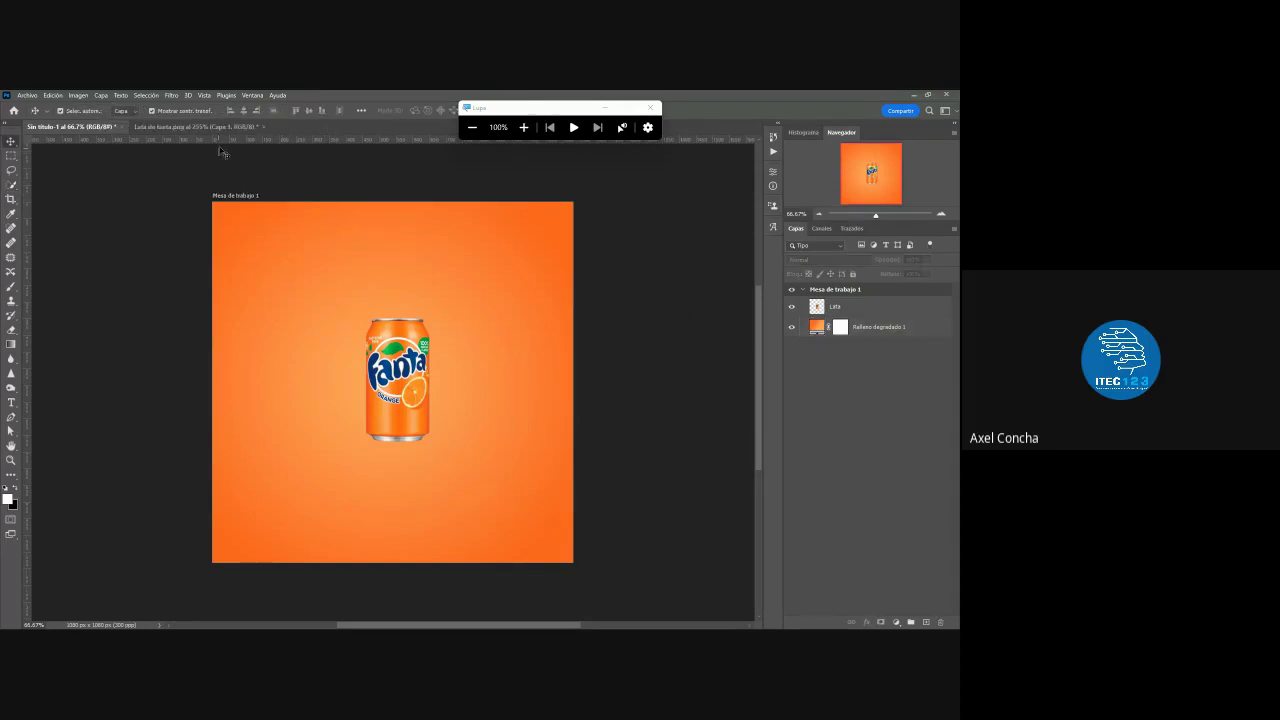
key(ctrl+n)
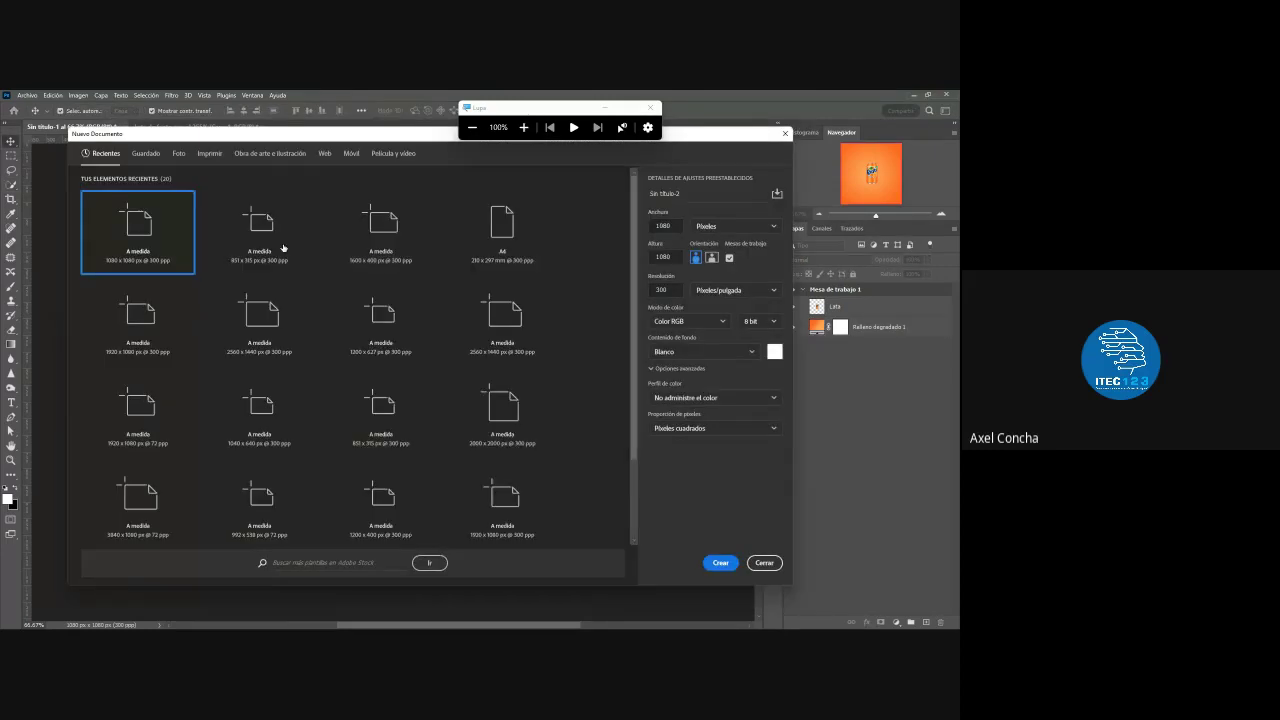
- Create the 1080×1080 document and add a Gradient fill layer
click(724, 563)
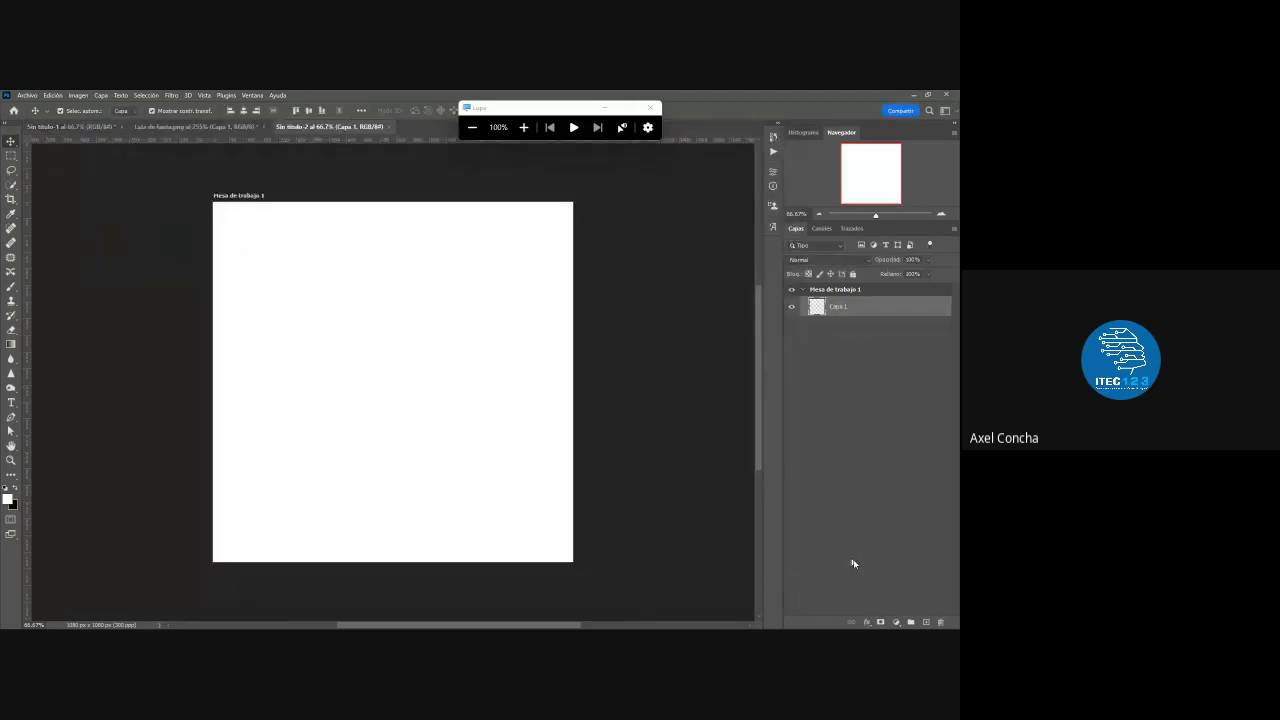
click(896, 622)
click(920, 438)
click(896, 622)
click(907, 457)
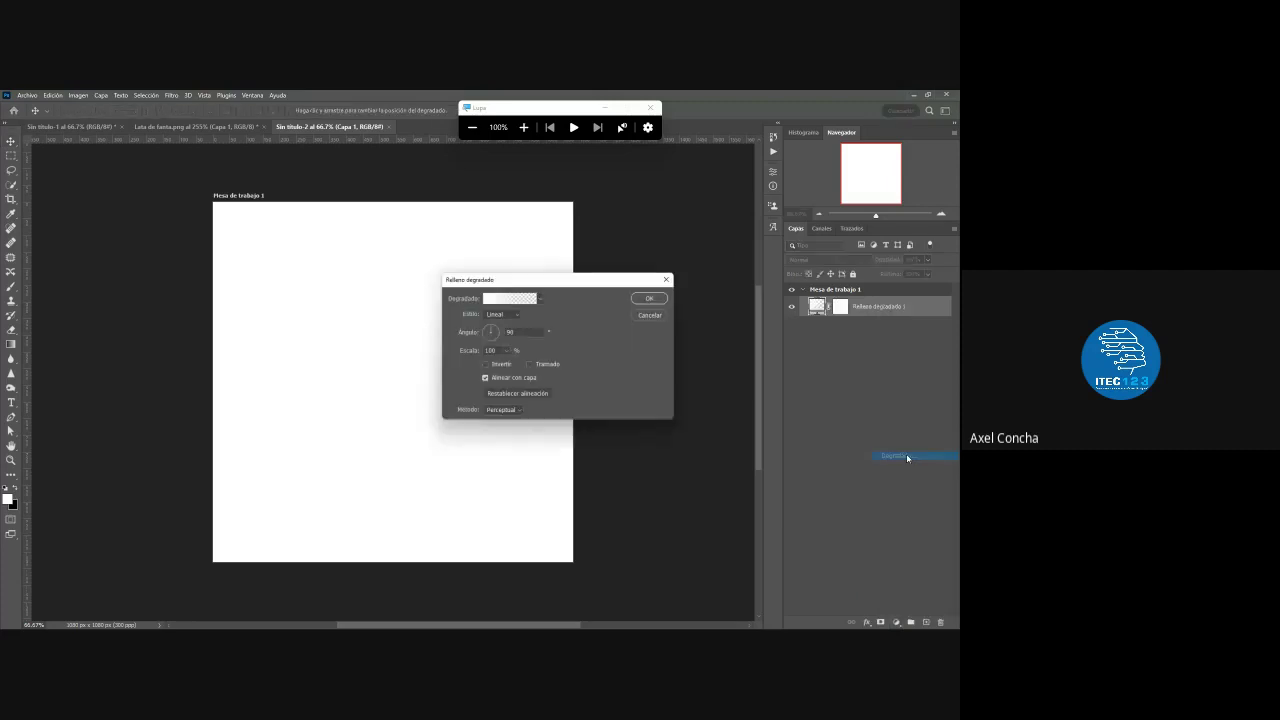
- Set the gradient to a cyan preset from the Azules group at a 0° angle
click(540, 298)
click(458, 333)
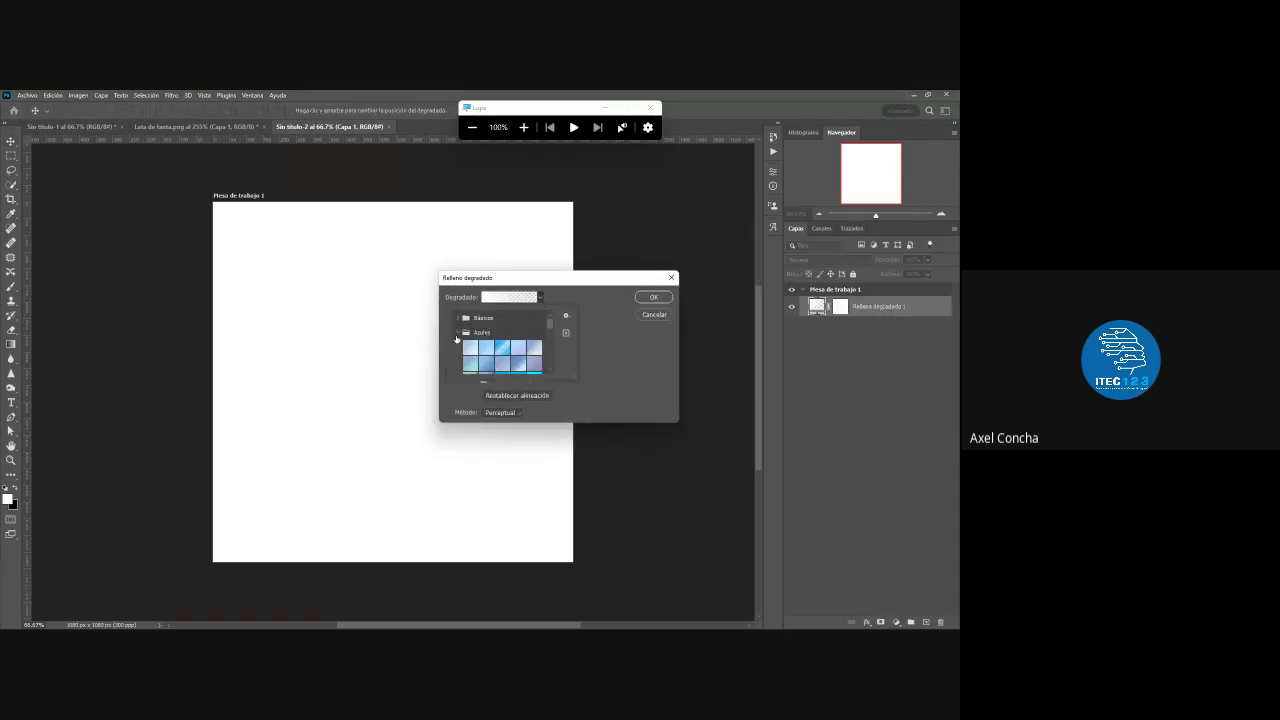
scroll(480, 345, down, 2)
click(517, 358)
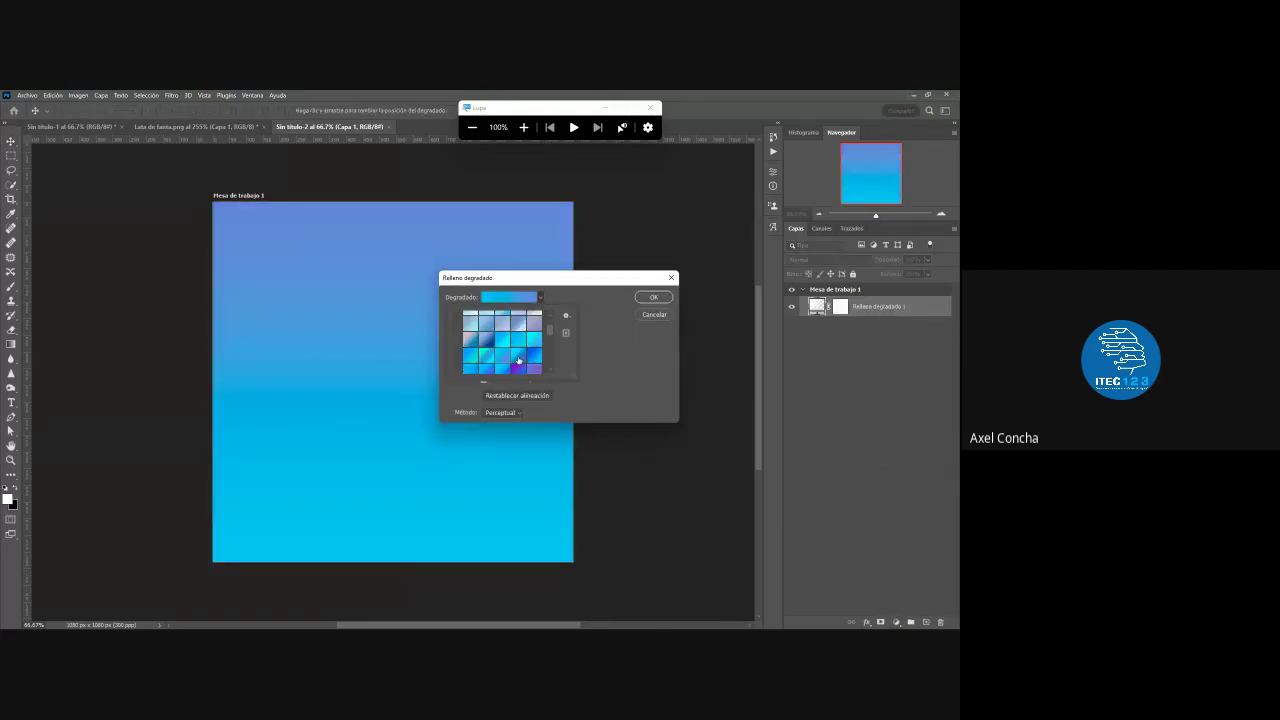
click(513, 341)
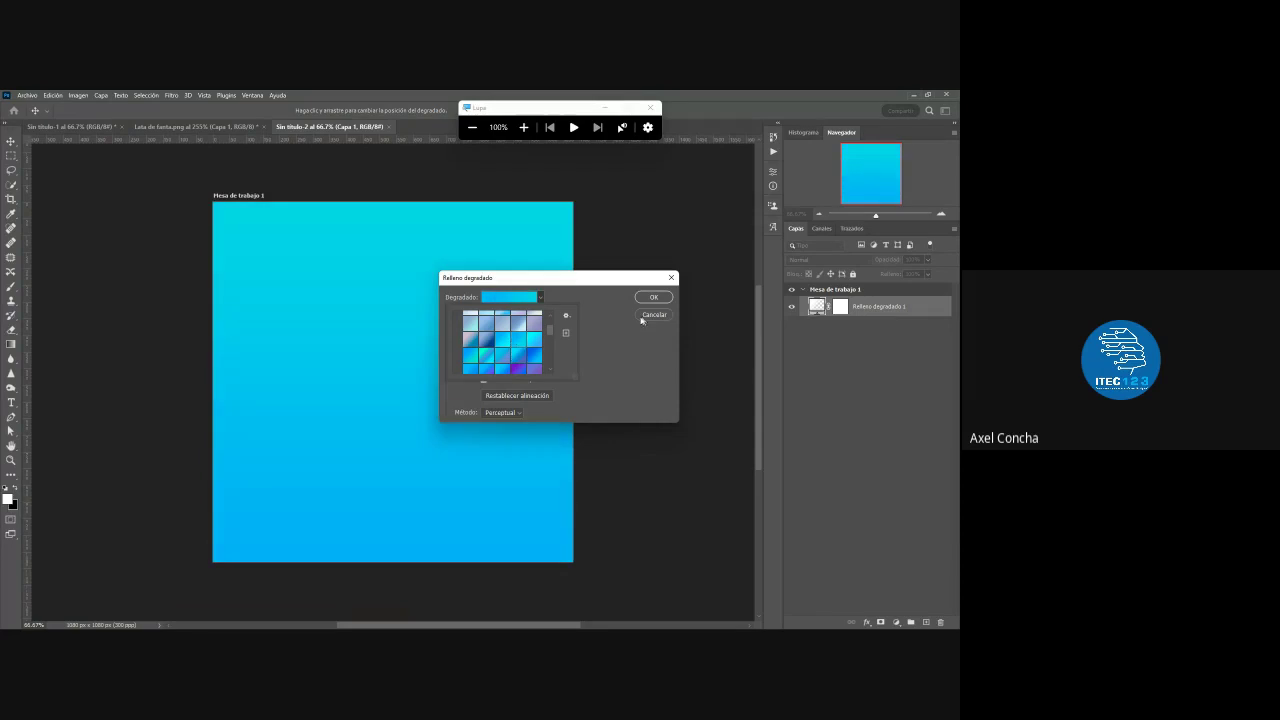
click(652, 298)
click(507, 333)
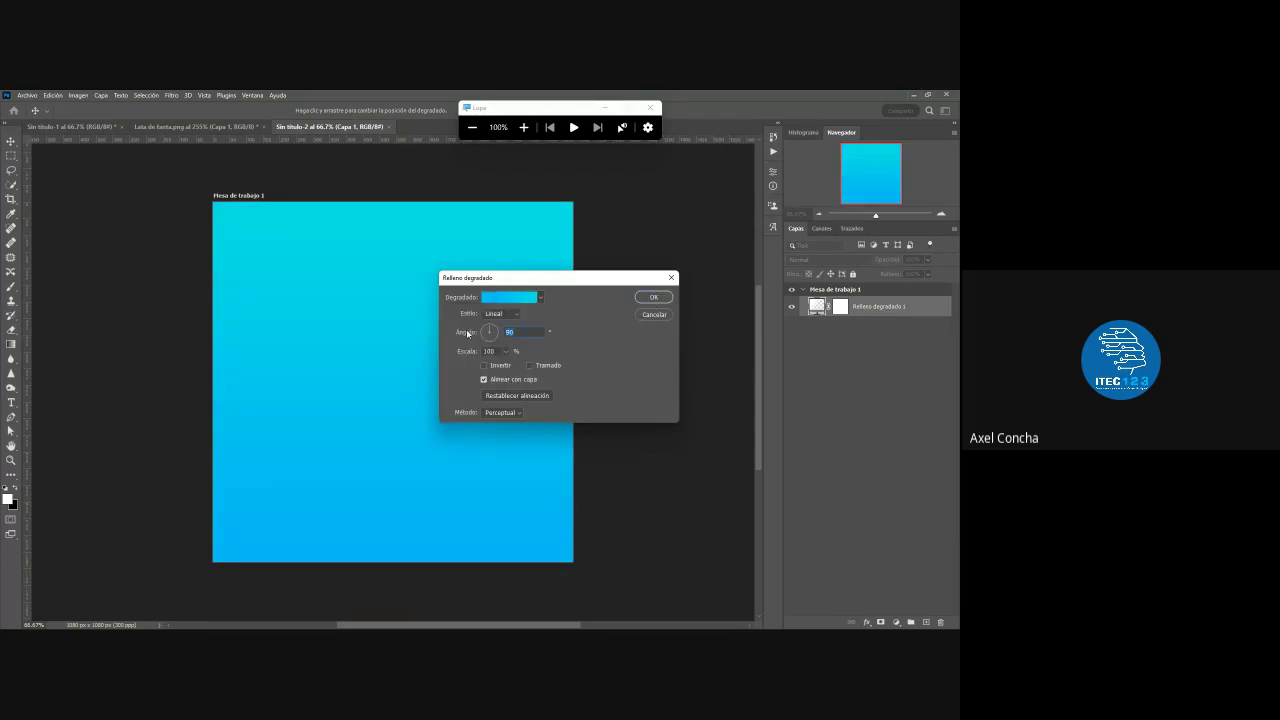
text(0)
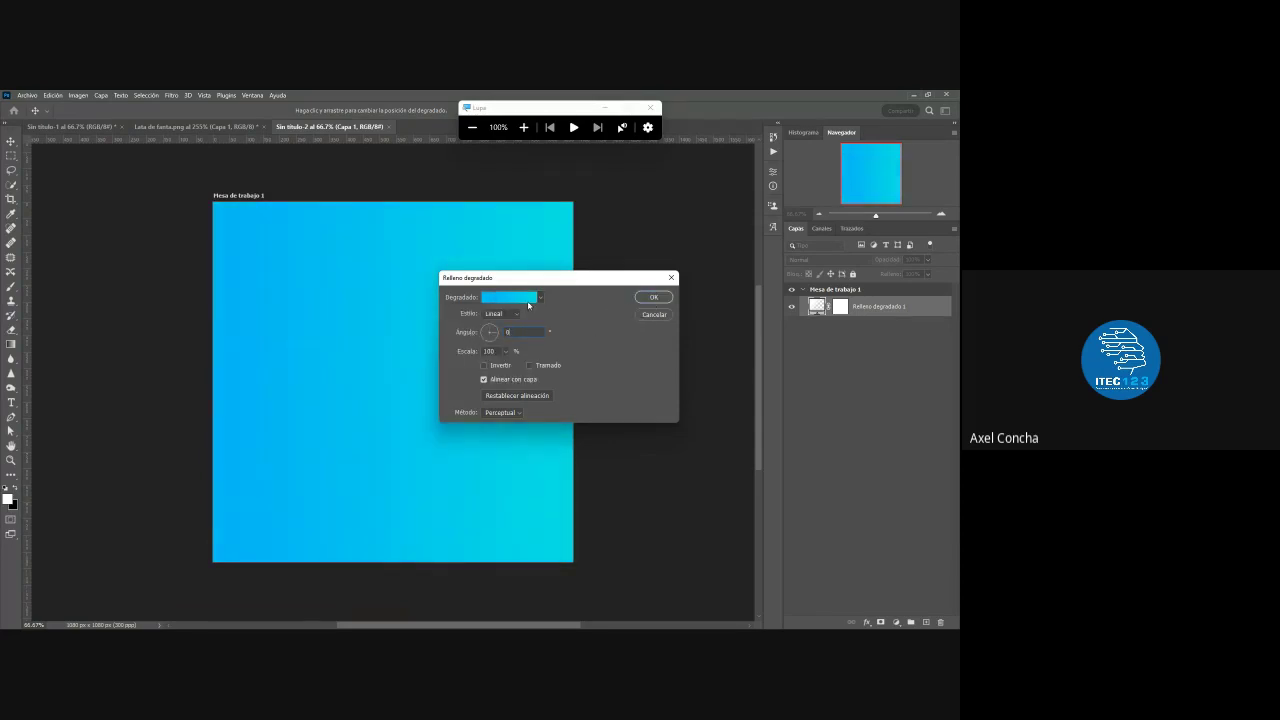
click(652, 300)
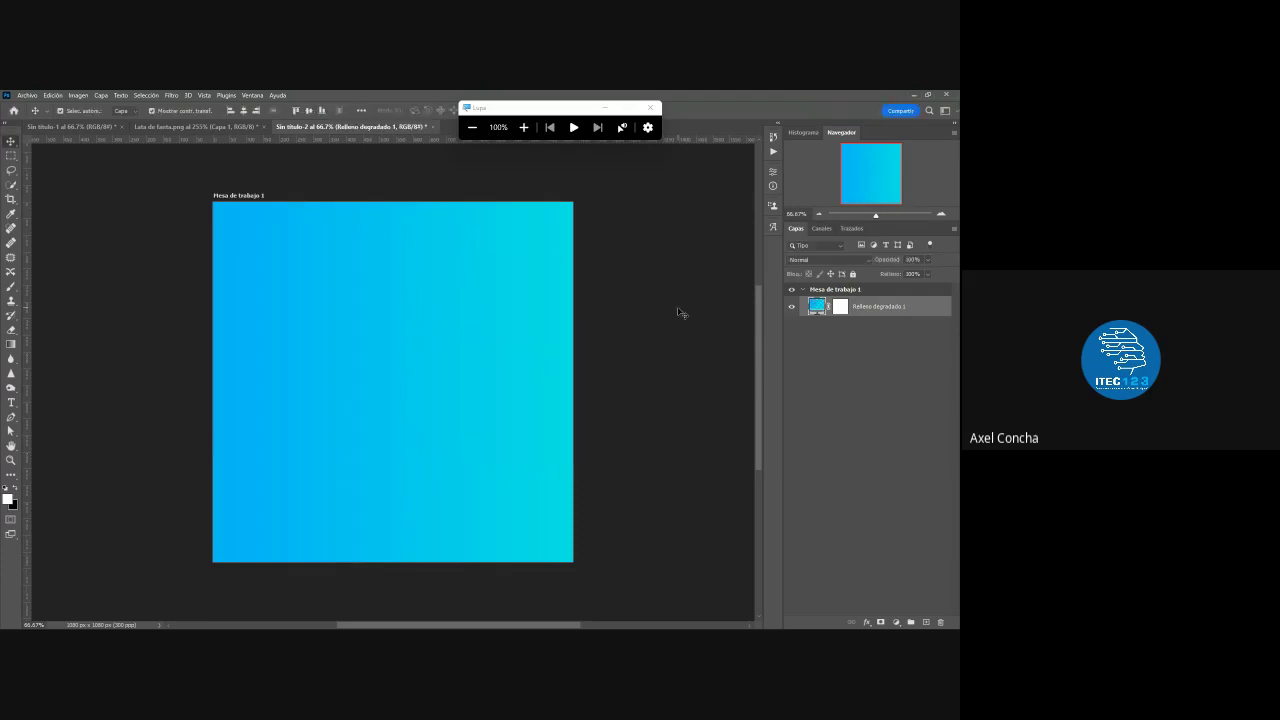
click(27, 95)
click(35, 115)
- Open the businessman photo, Quick Select the man, and copy him to a new layer with Ctrl+J
double_click(231, 189)
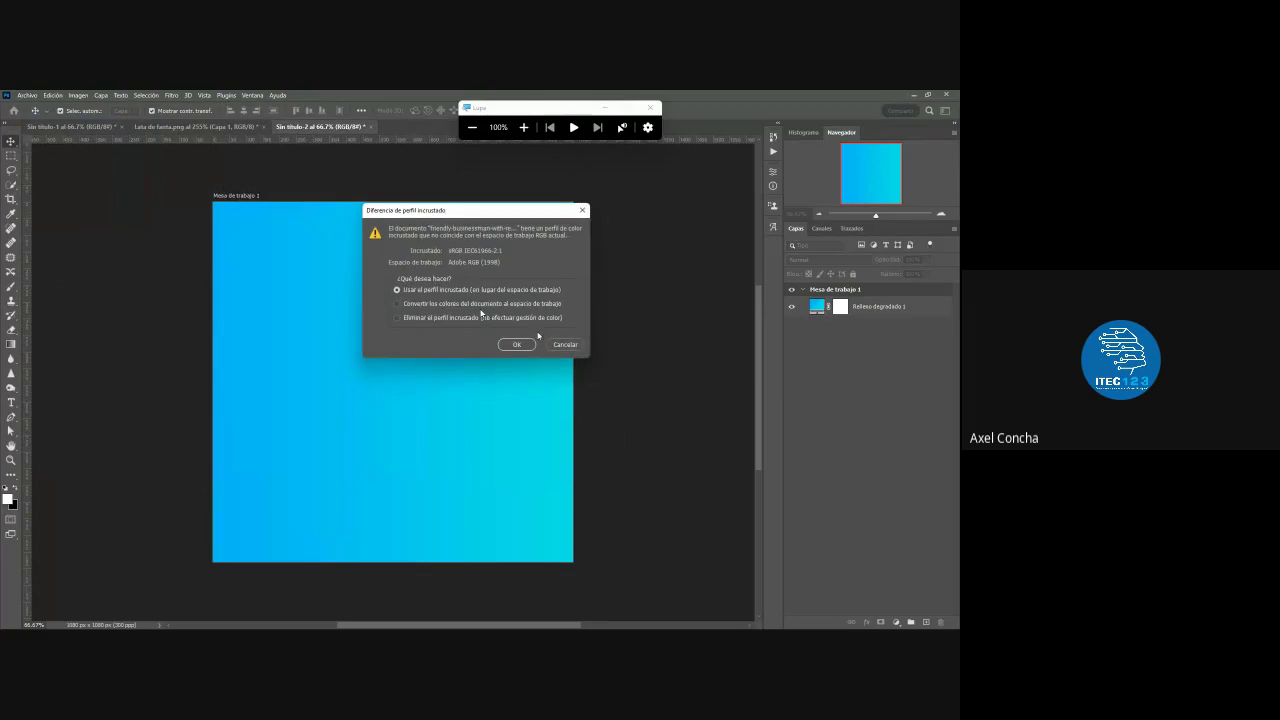
click(517, 345)
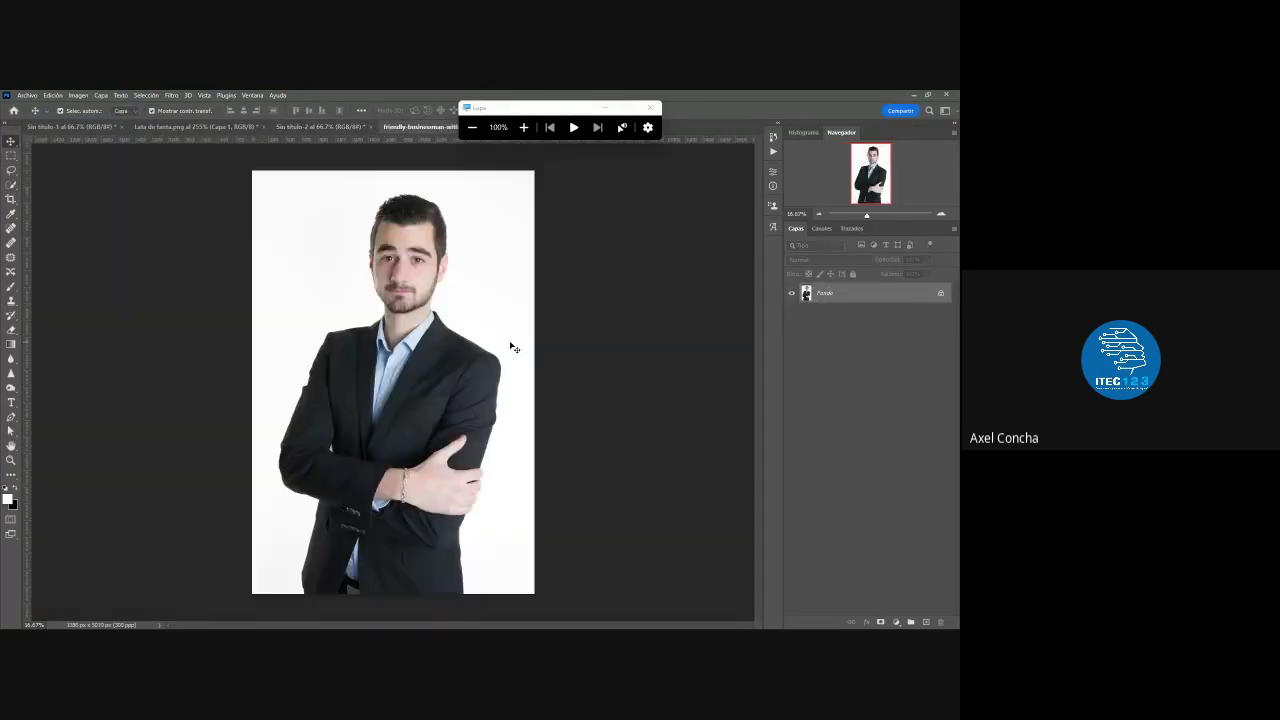
click(11, 185)
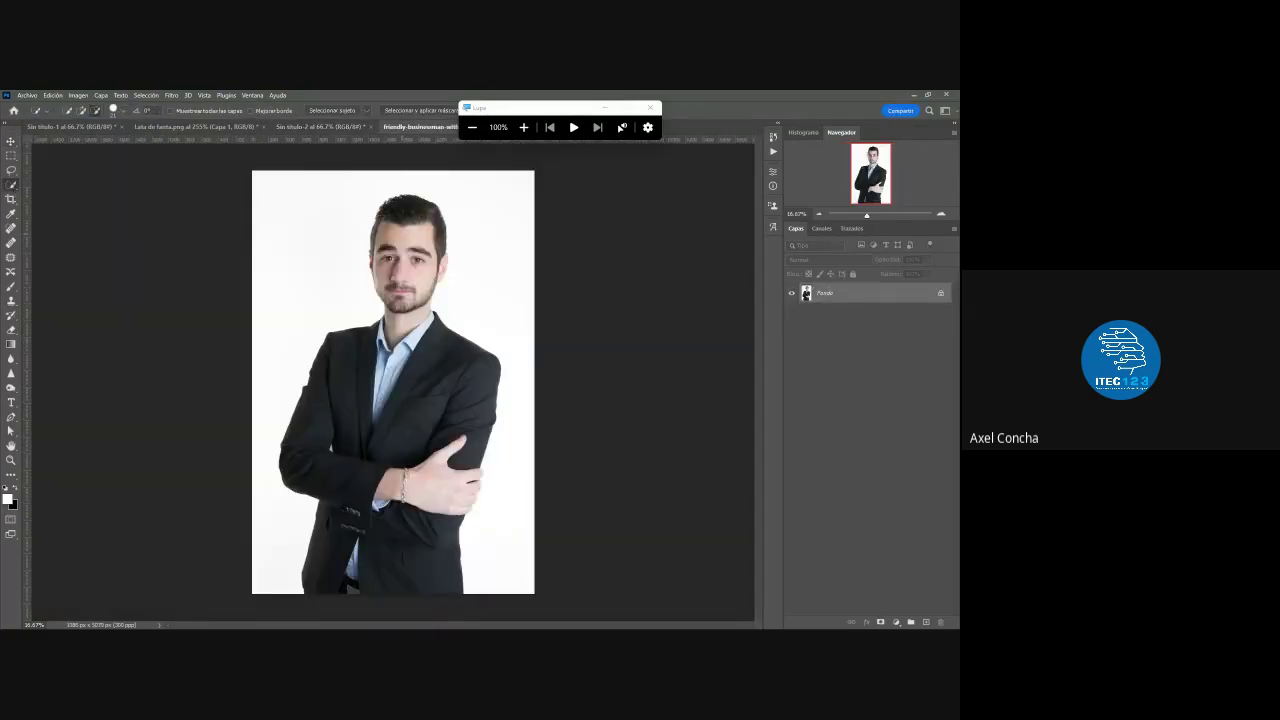
mouse_move(405, 215)
mouse_down()
mouse_move(453, 369)
mouse_move(390, 546)
mouse_up()
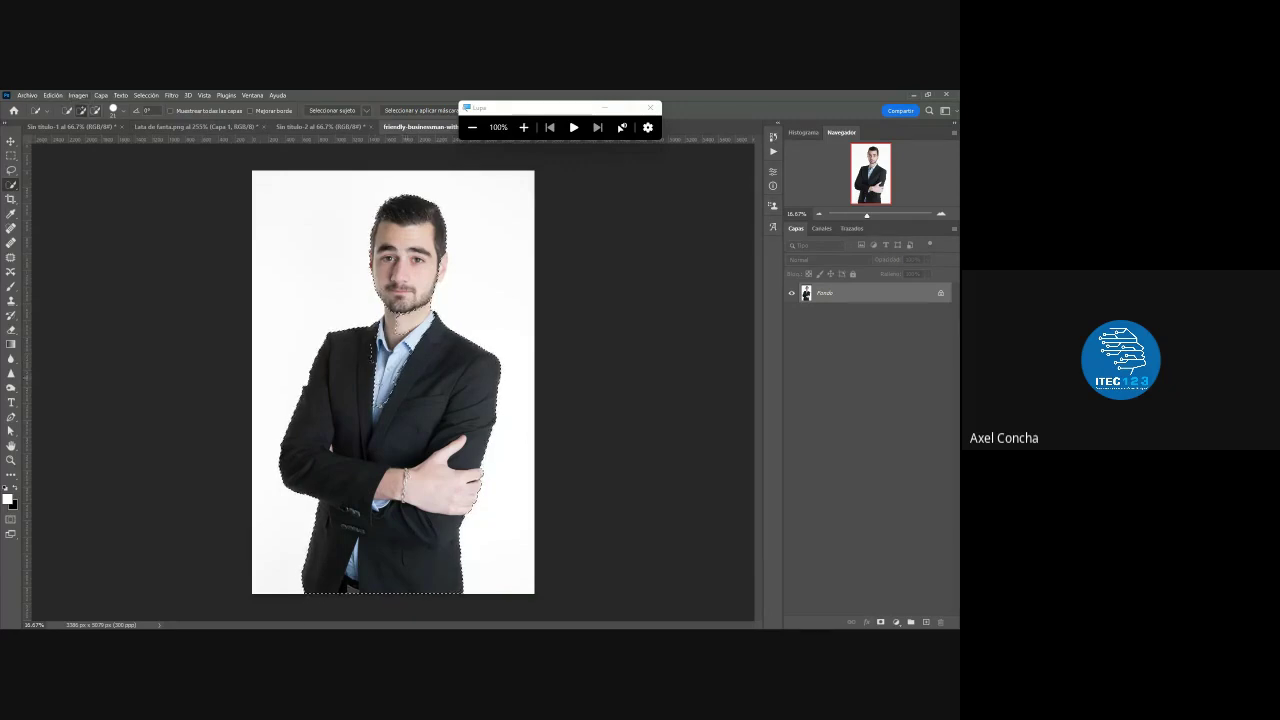
alt+right_click(389, 376)
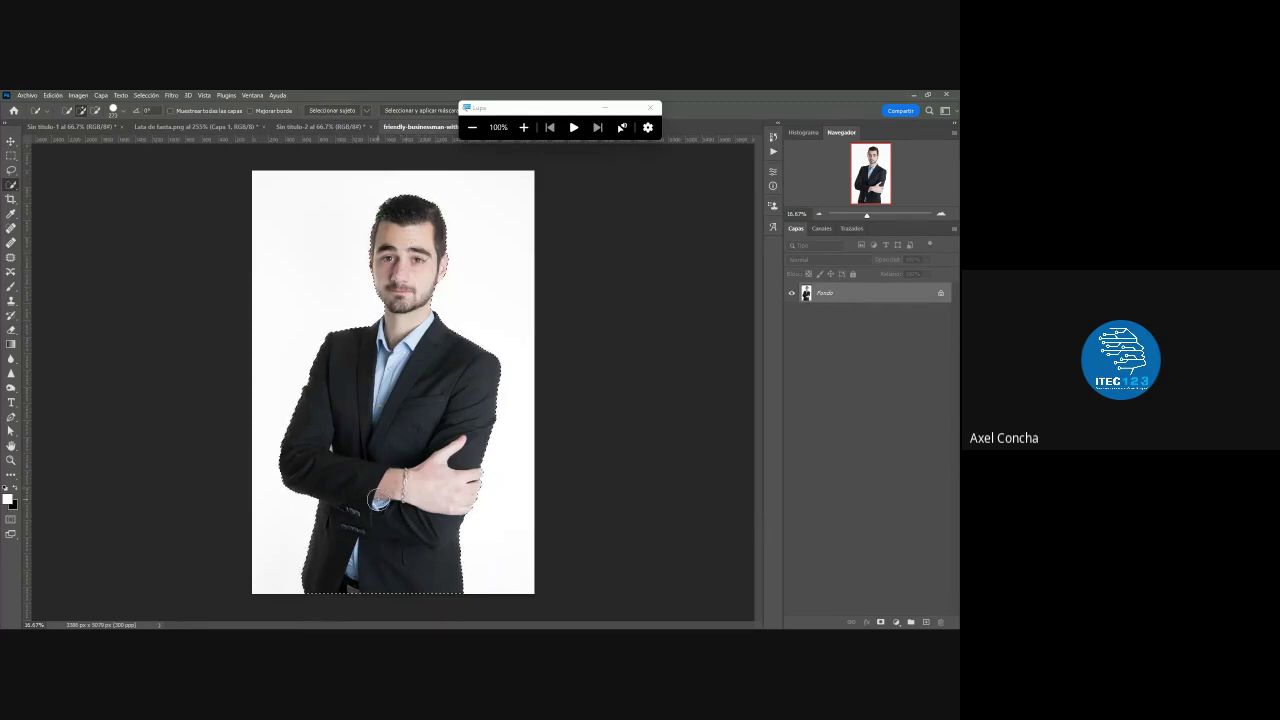
key(ctrl+j)
- Drag the man into the blue artboard, scale him down and place him at the right
drag(800, 293, 463, 426)
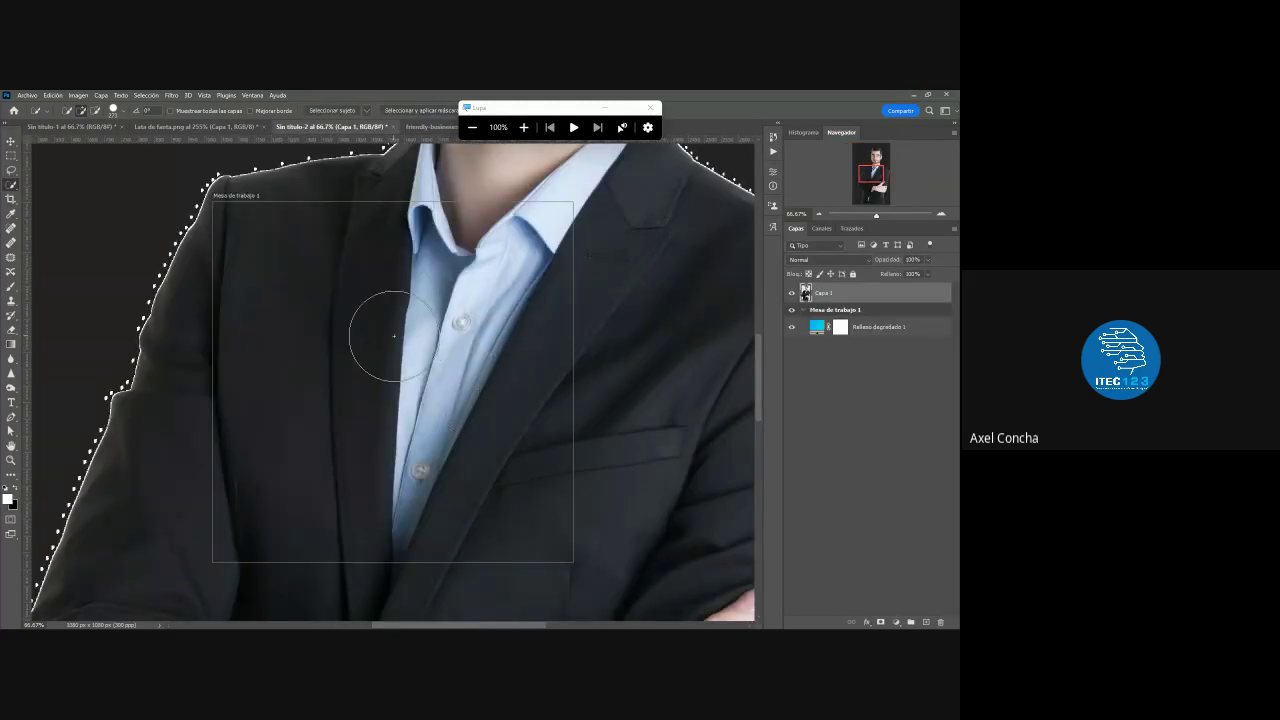
key(ctrl+minus)
key(ctrl+minus)
click(13, 142)
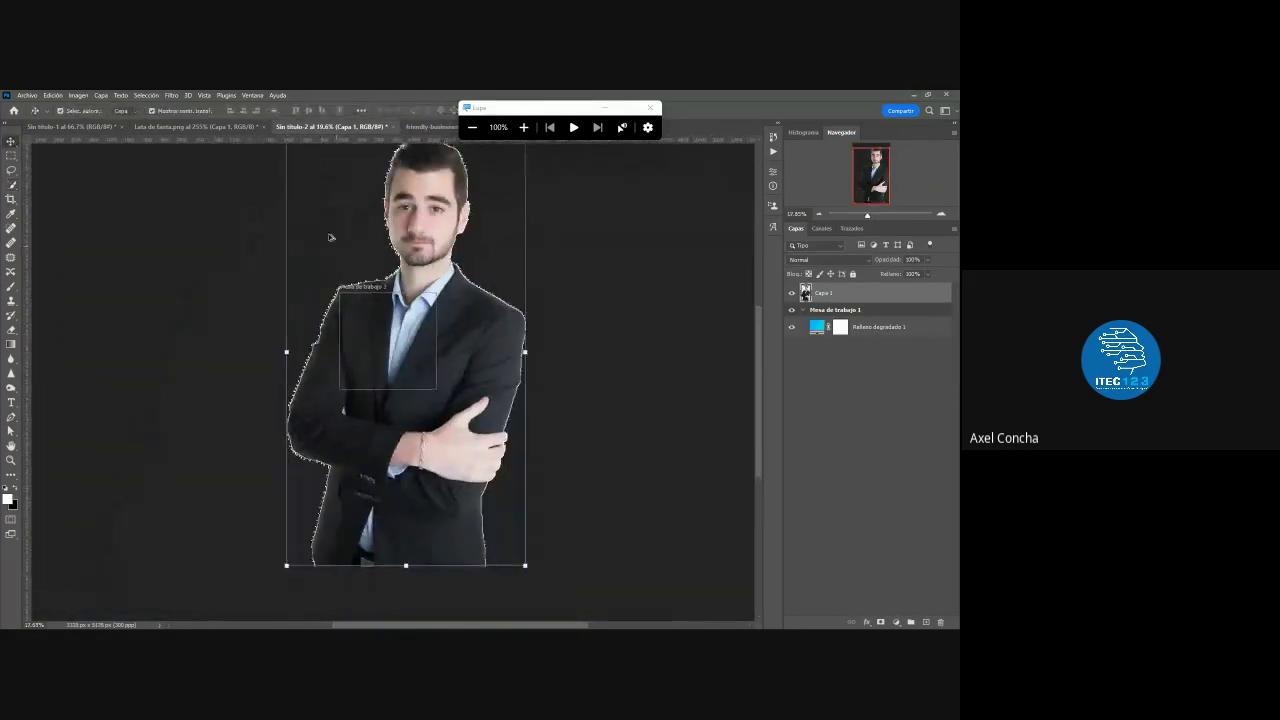
drag(523, 143, 480, 163)
key(ctrl+minus)
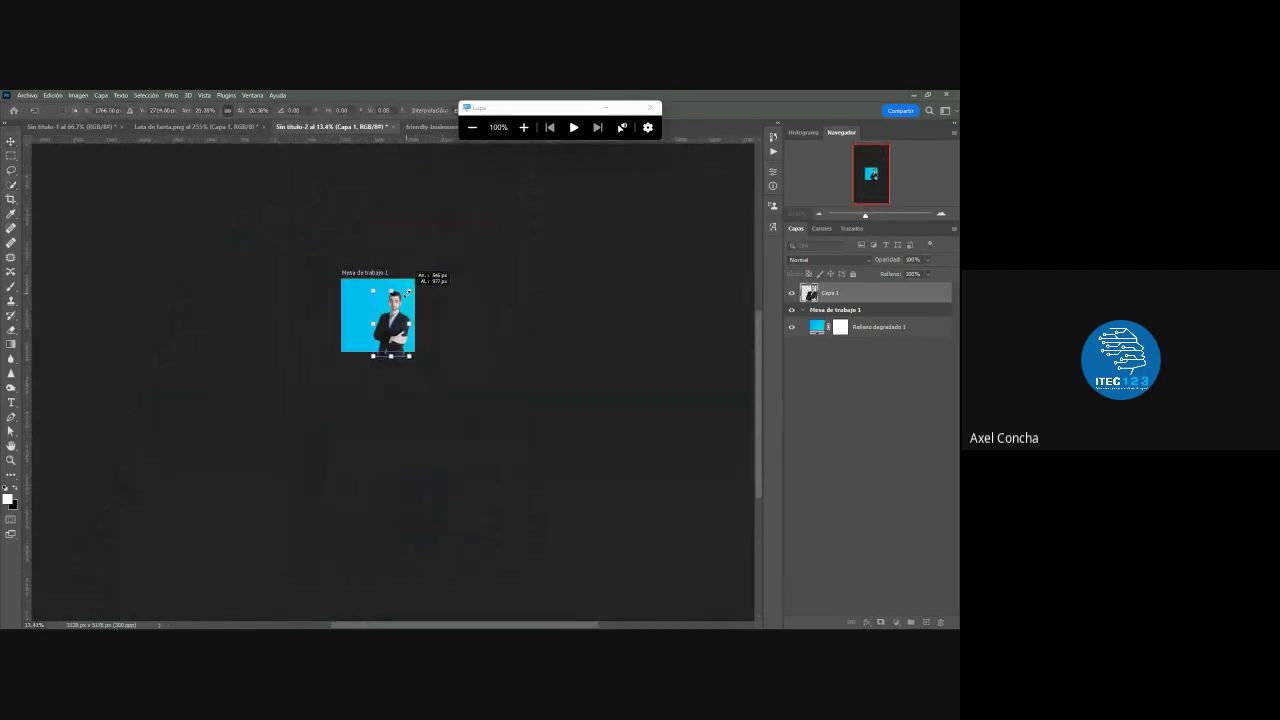
scroll(411, 284, up, 5)
drag(430, 300, 458, 345)
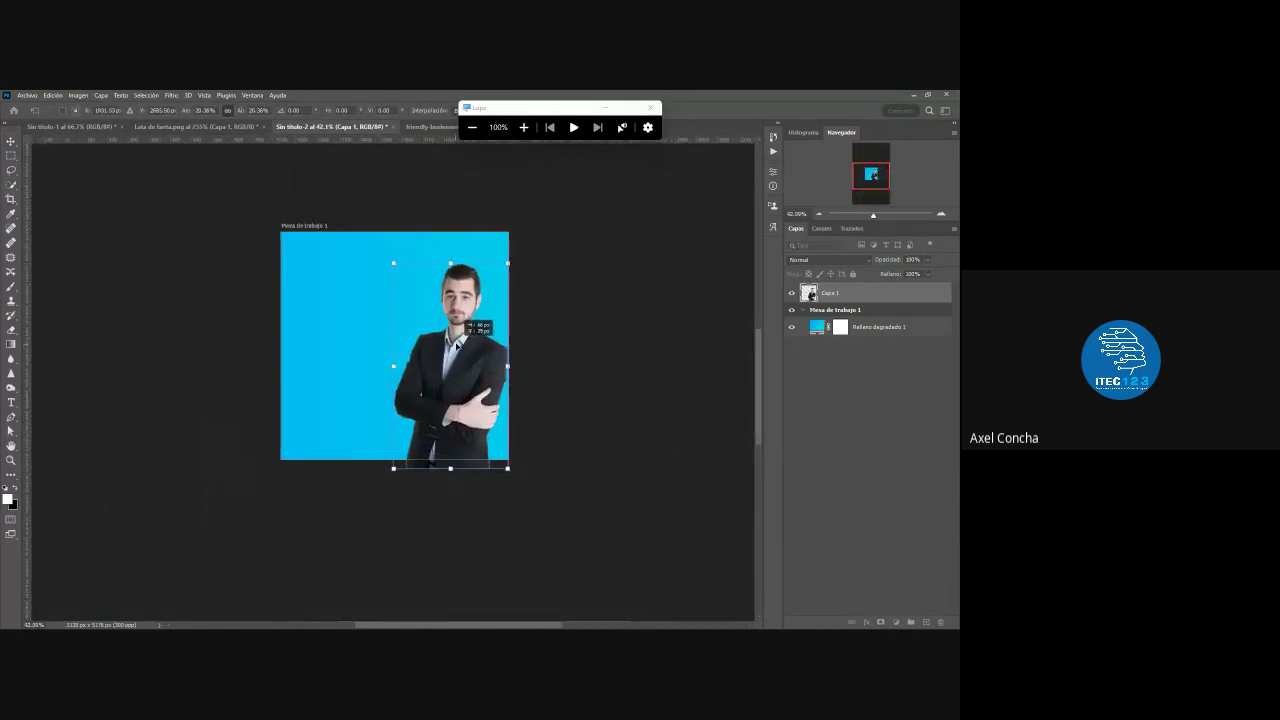
drag(543, 108, 603, 162)
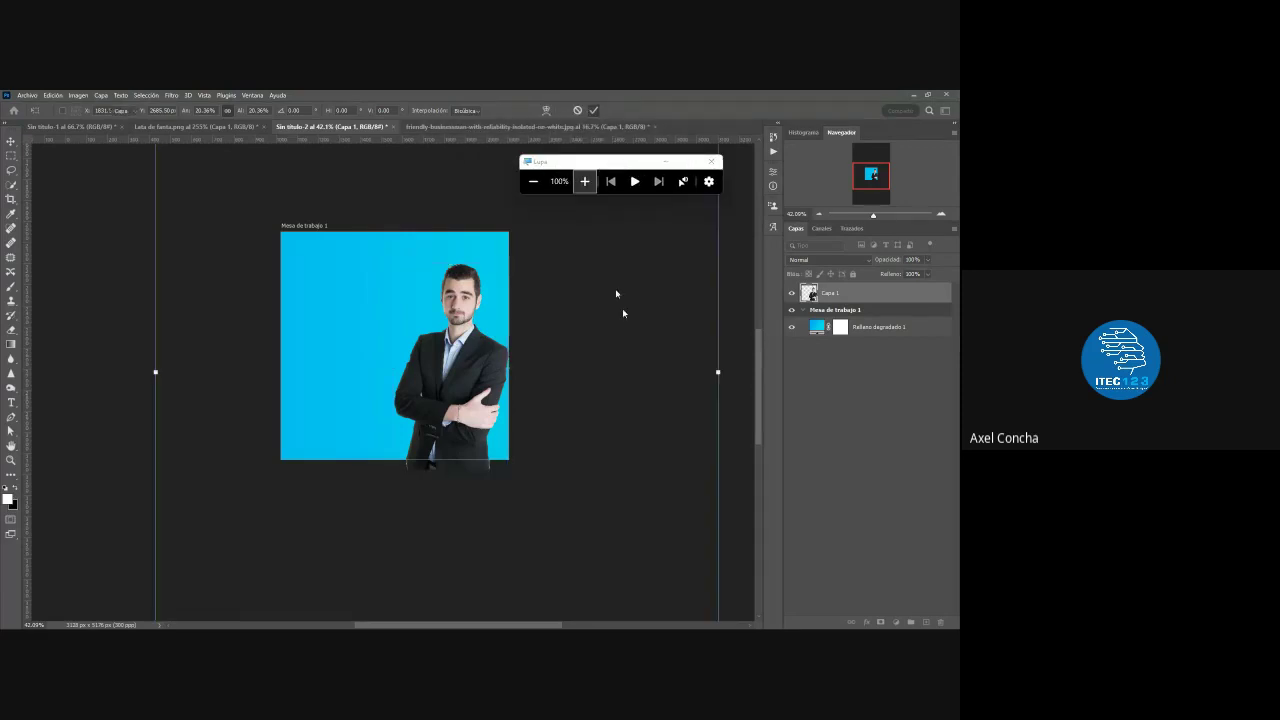
key(Return)
- Tilt the man slightly, shrink him to about 92% and set him on the bottom edge
scroll(476, 404, down, 3)
scroll(453, 468, up, 6)
click(521, 511)
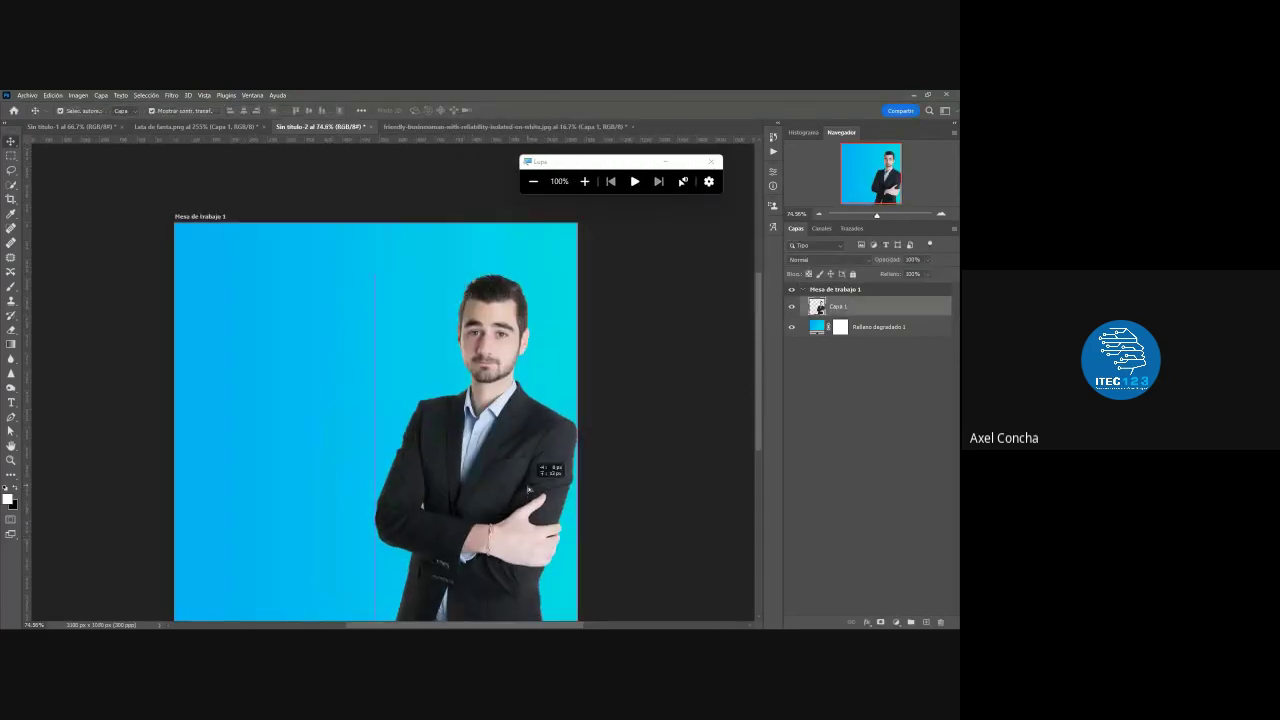
click(593, 273)
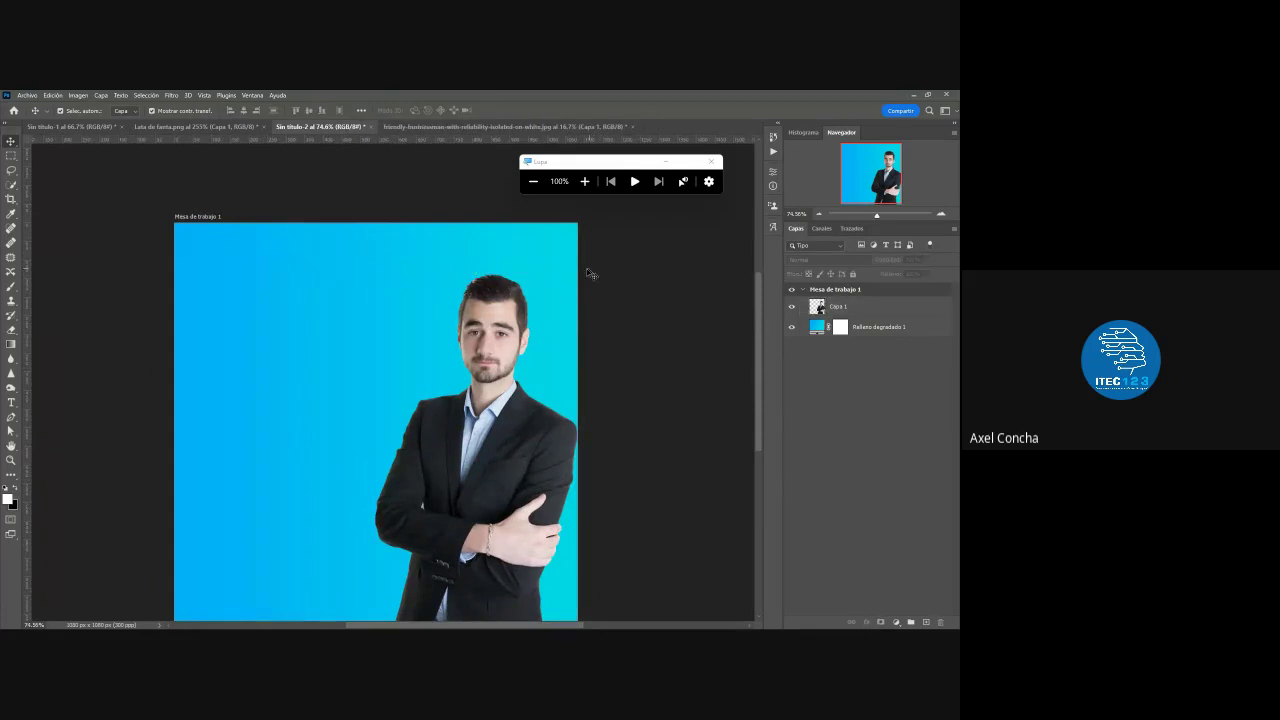
click(502, 329)
drag(580, 267, 571, 260)
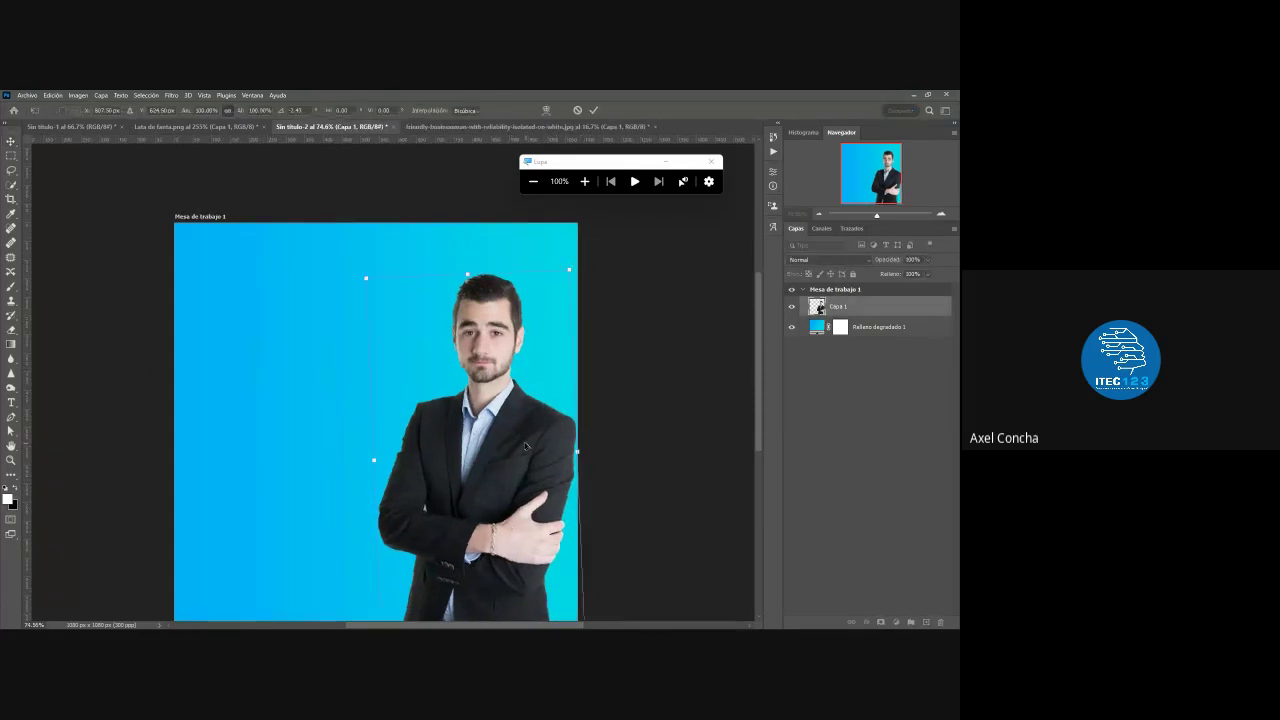
scroll(525, 446, down, 2)
scroll(560, 370, up, 1)
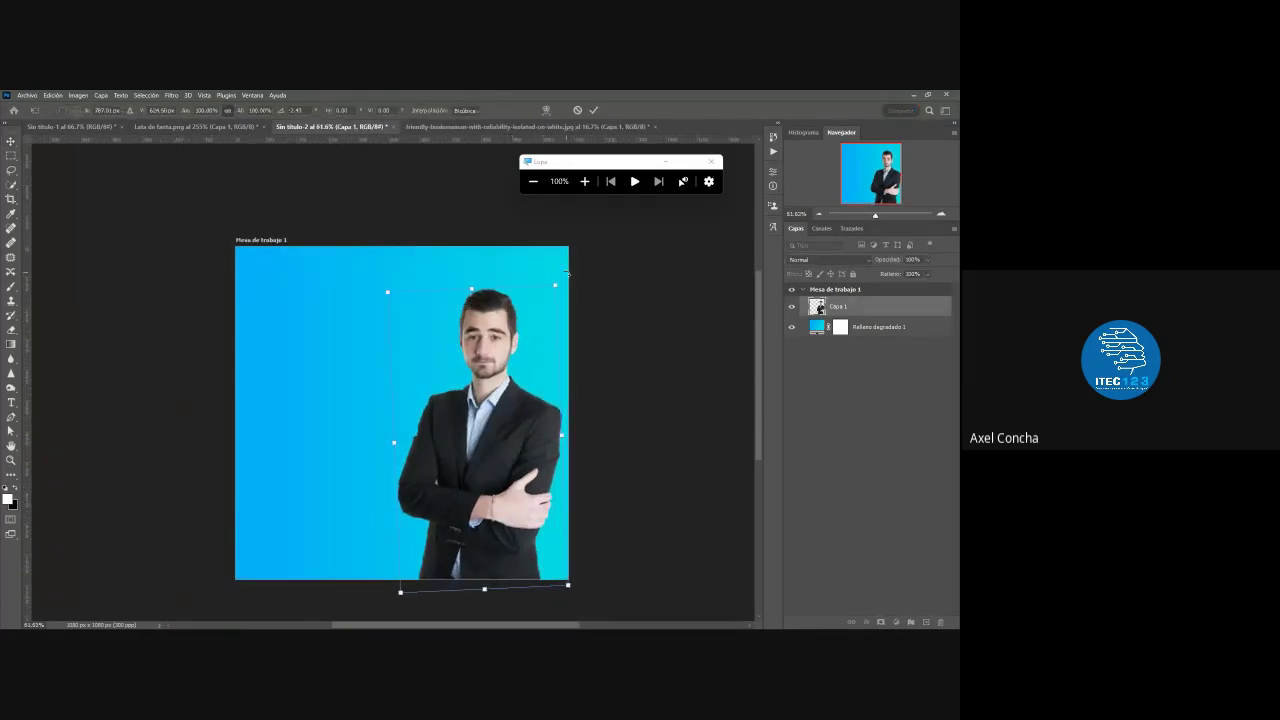
drag(555, 285, 541, 304)
drag(488, 367, 507, 380)
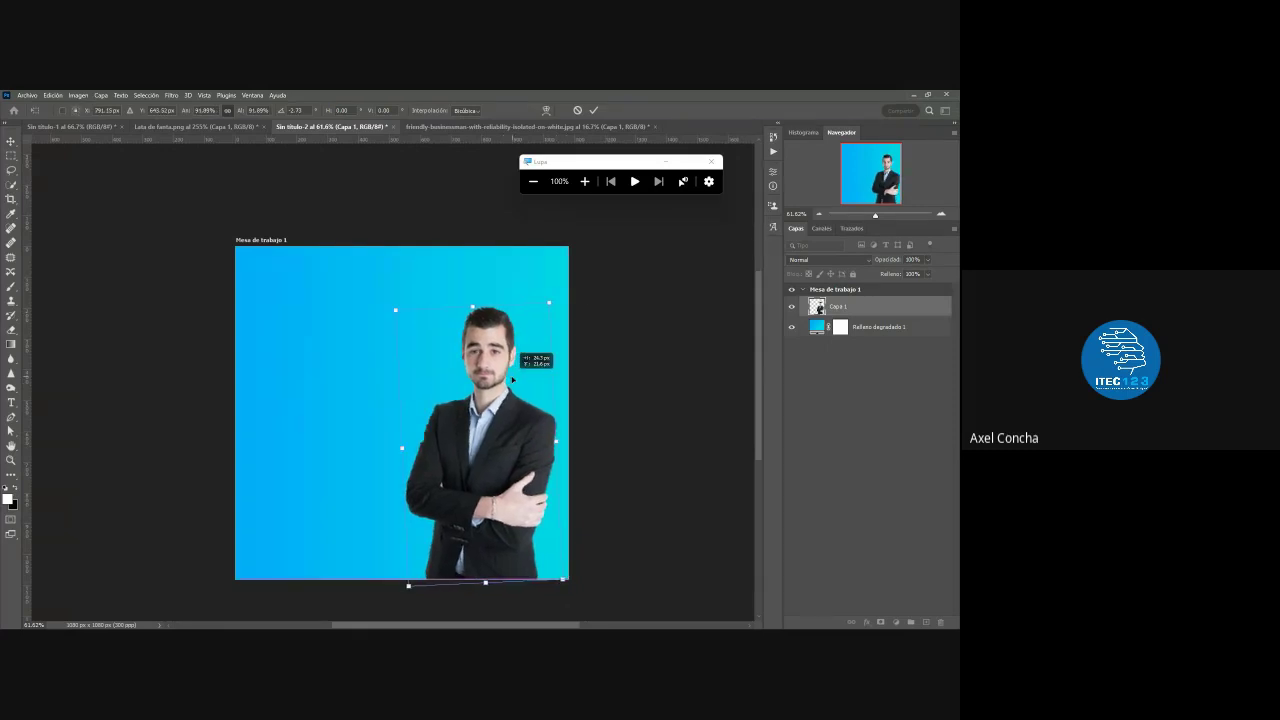
click(594, 110)
scroll(366, 474, up, 1)
scroll(343, 314, down, 1)
scroll(366, 314, up, 1)
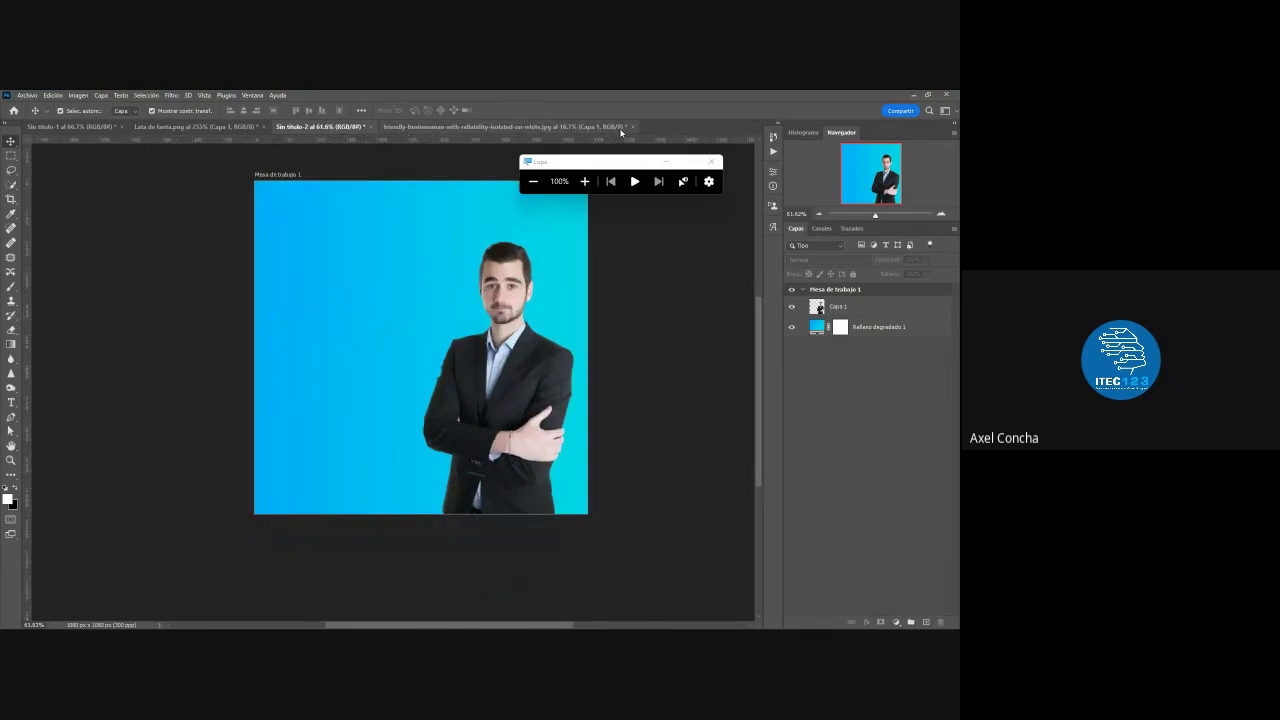
- Close the businessman photo and Lata de fanta.png without saving, returning to the orange Fanta artboard
click(632, 127)
click(493, 293)
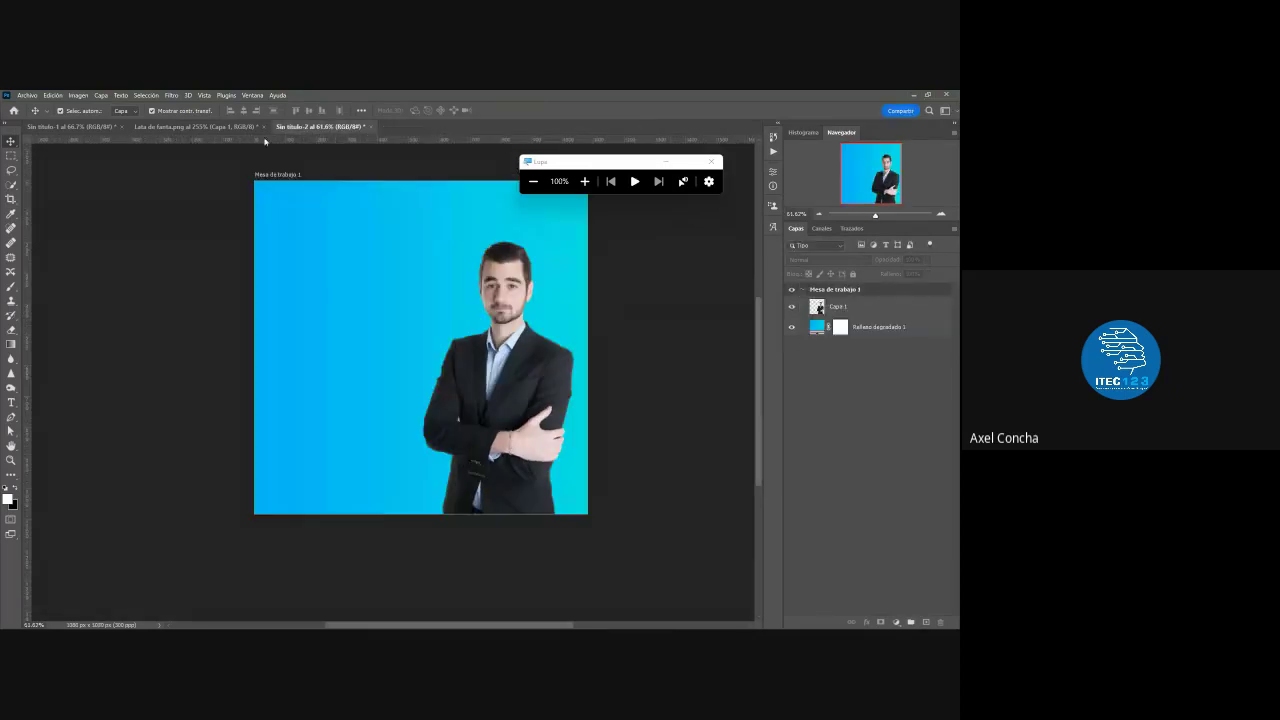
click(196, 127)
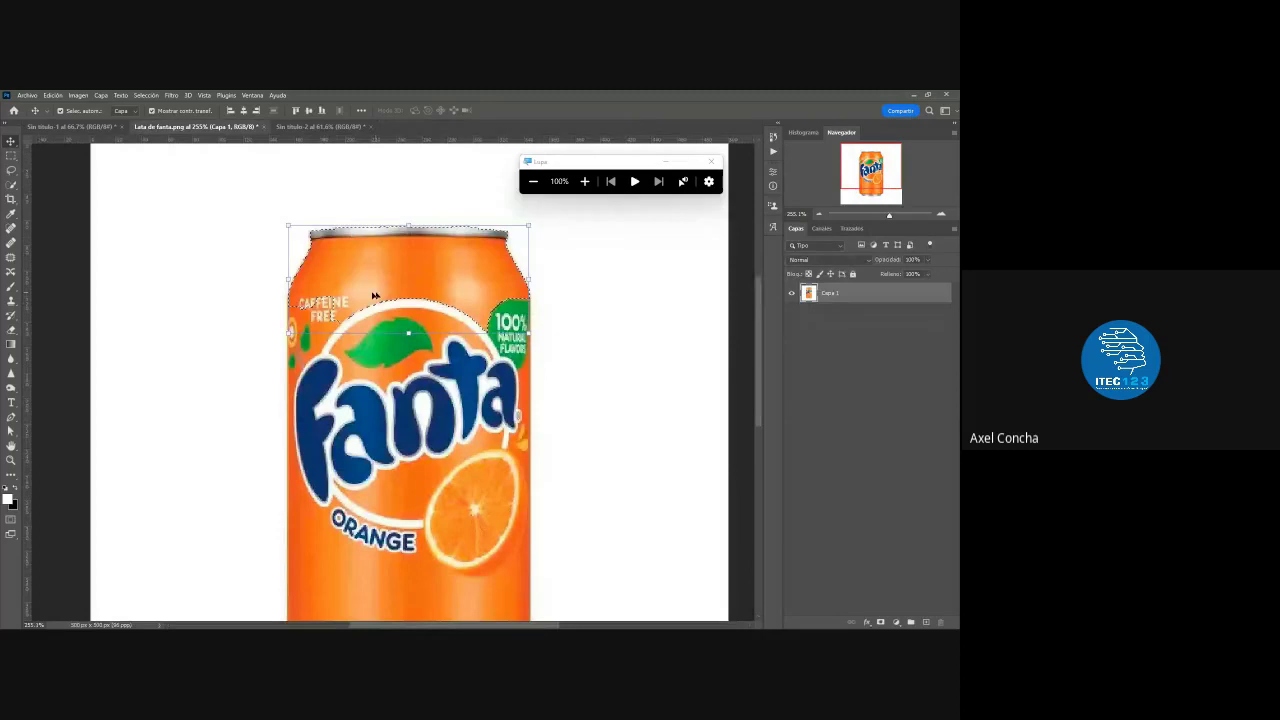
click(262, 127)
click(484, 294)
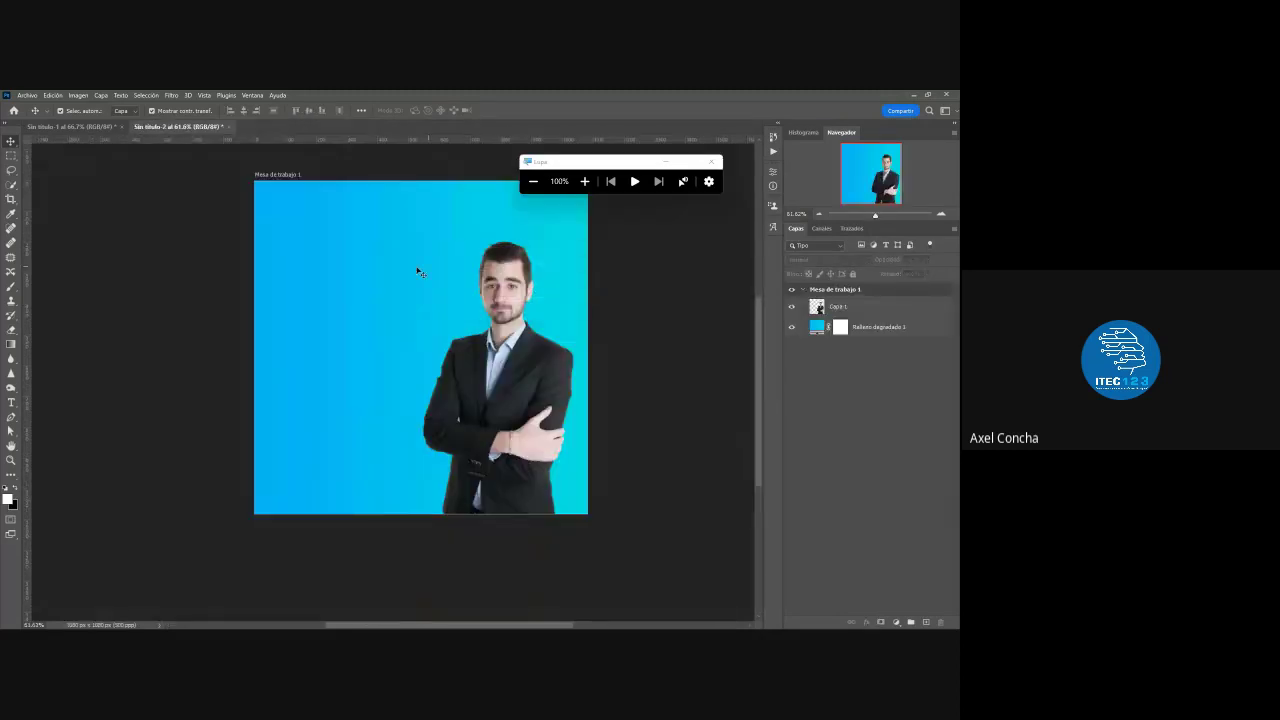
click(97, 128)
scroll(311, 357, up, 1)
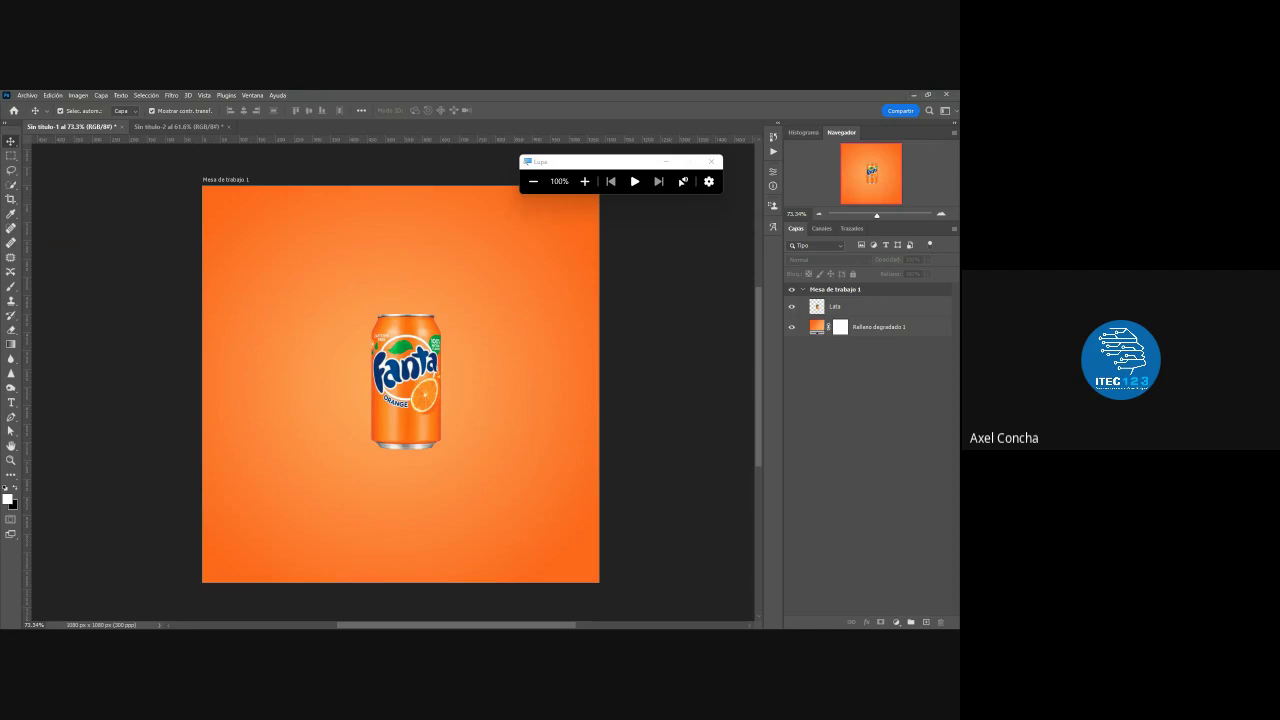
- Nudge the man slightly right and down and rotate him about 1.3 degrees
click(178, 126)
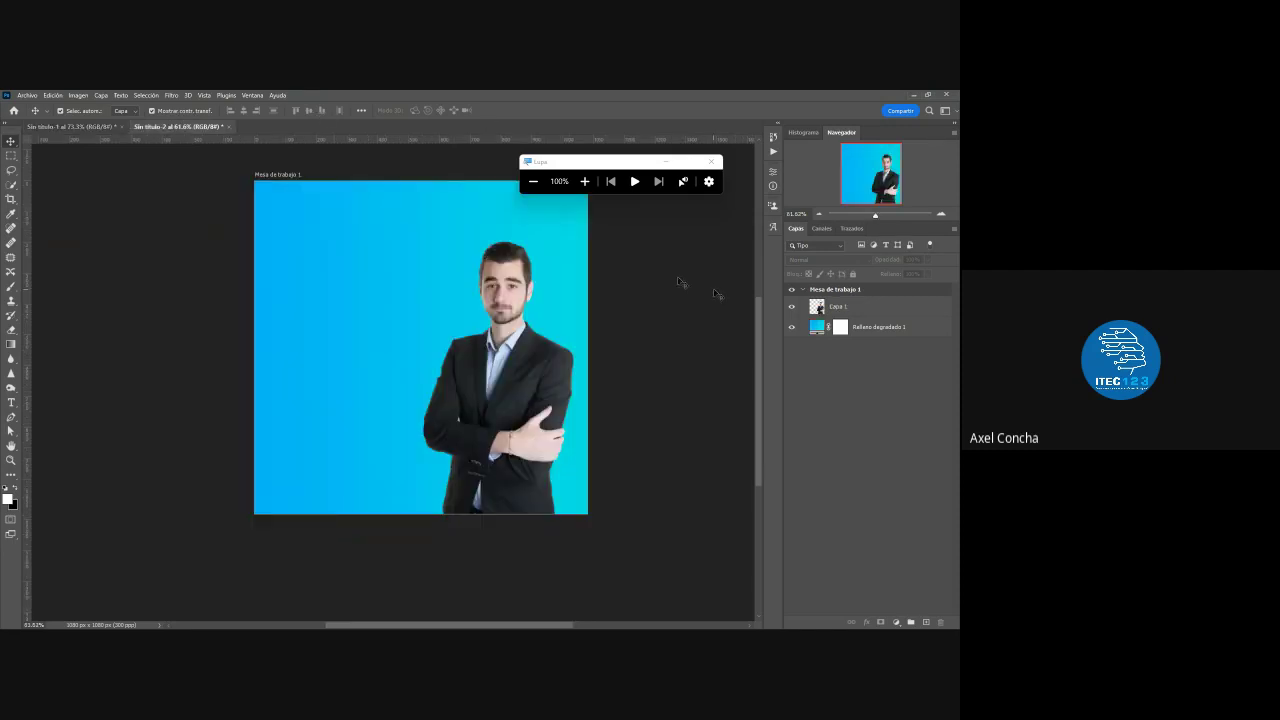
drag(547, 360, 553, 366)
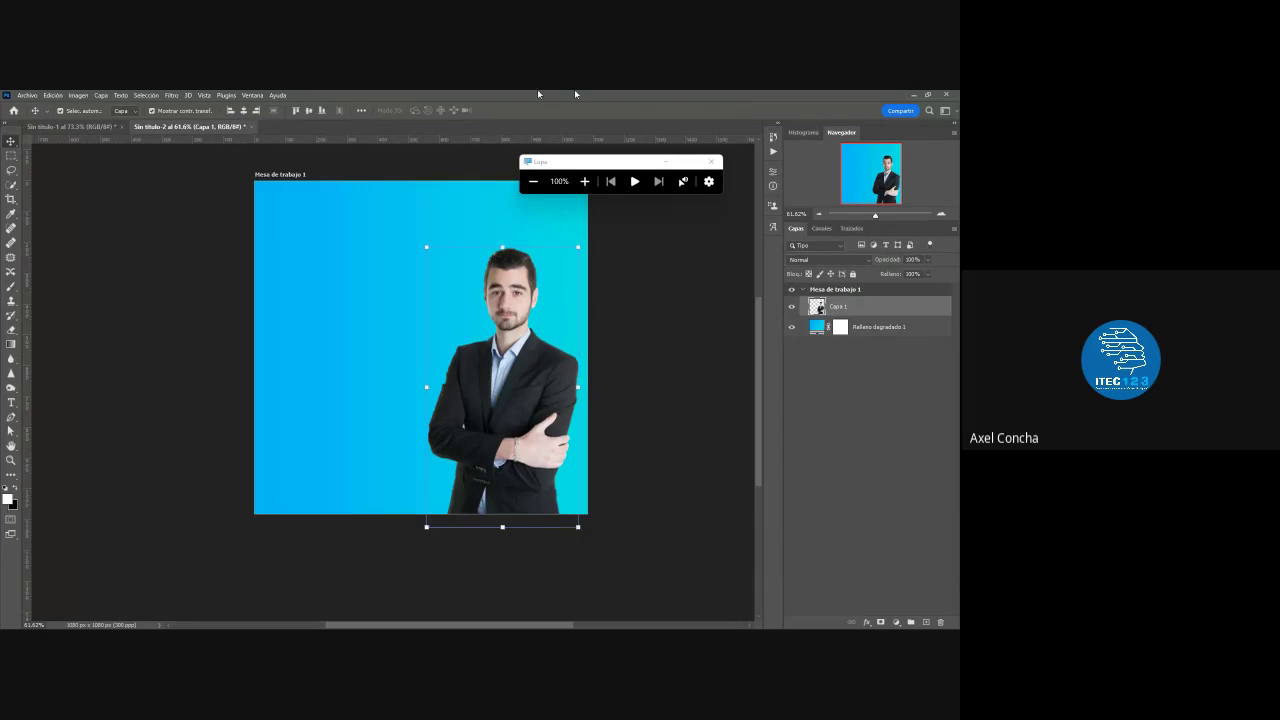
click(690, 265)
click(480, 233)
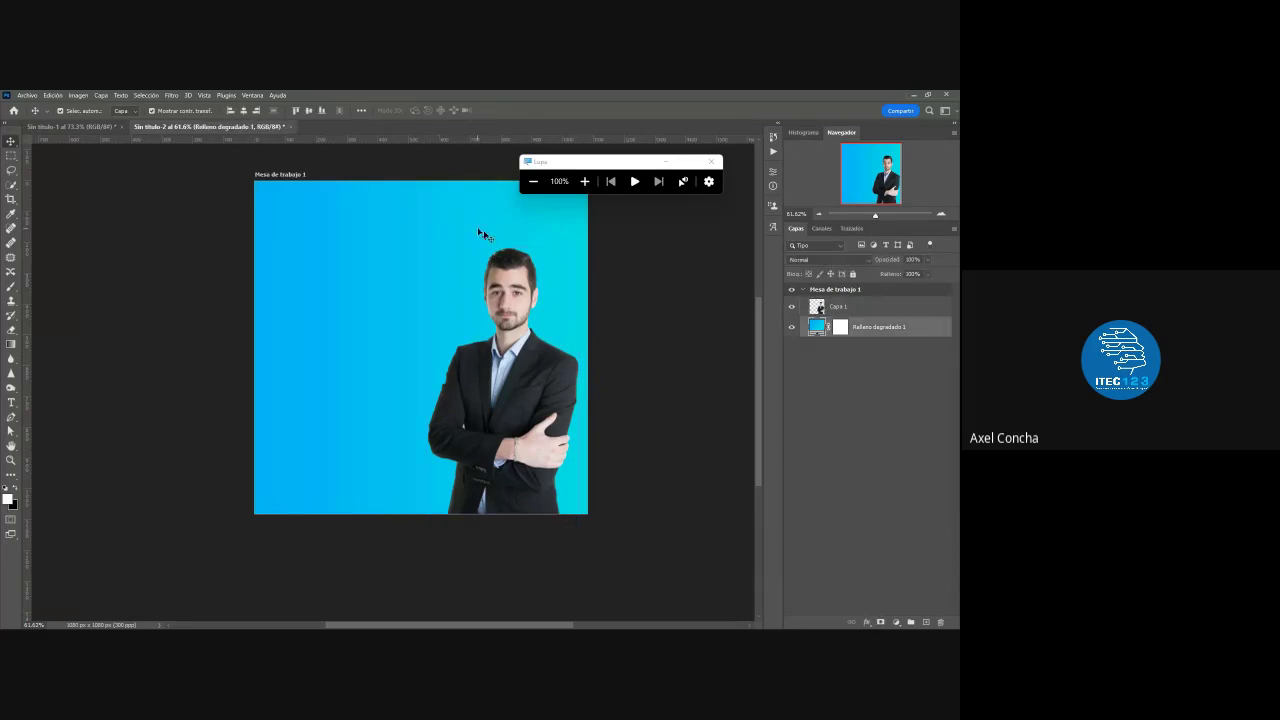
click(507, 262)
click(604, 285)
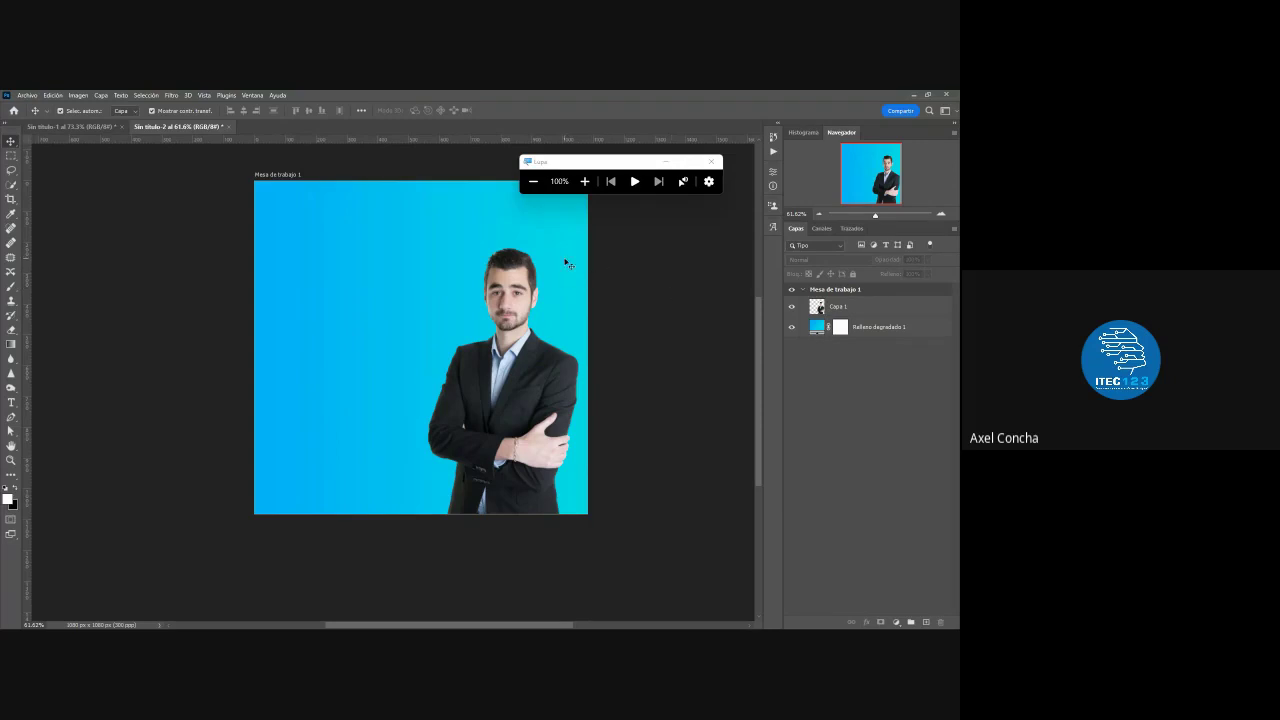
click(505, 267)
drag(594, 246, 581, 235)
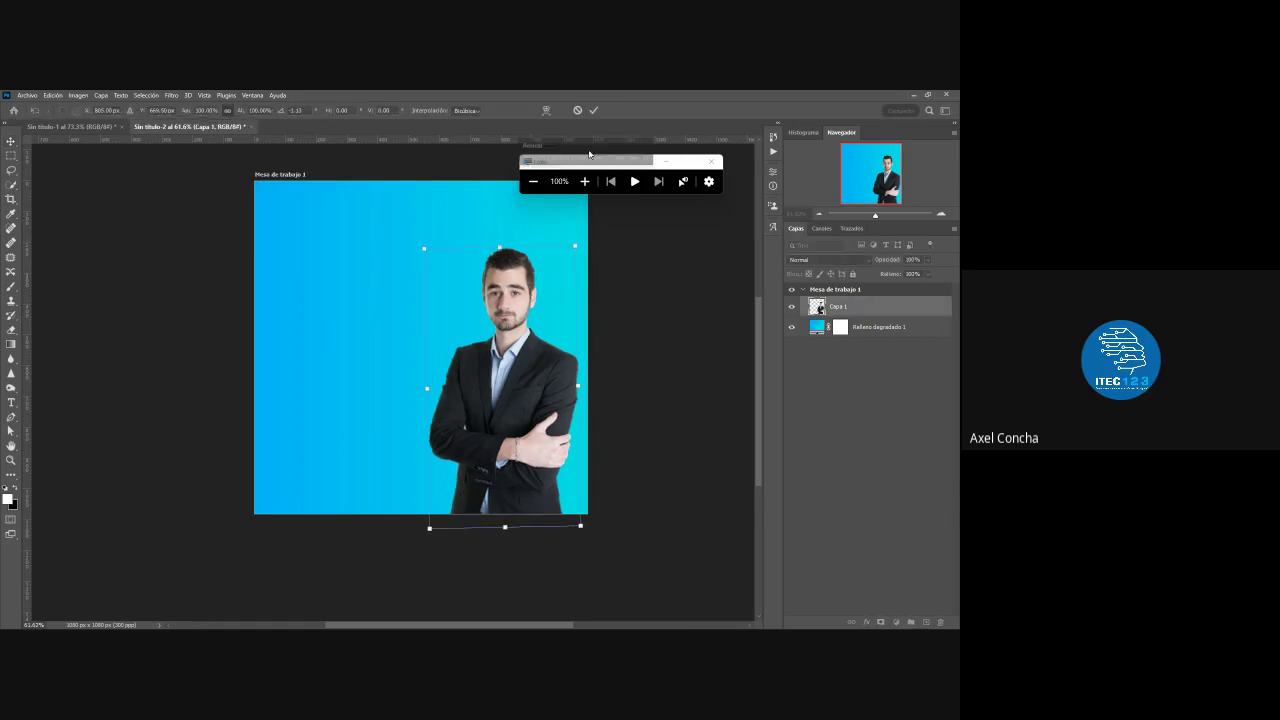
click(593, 110)
- Return to the orange Fanta artboard and deselect the Lata can layer
click(71, 126)
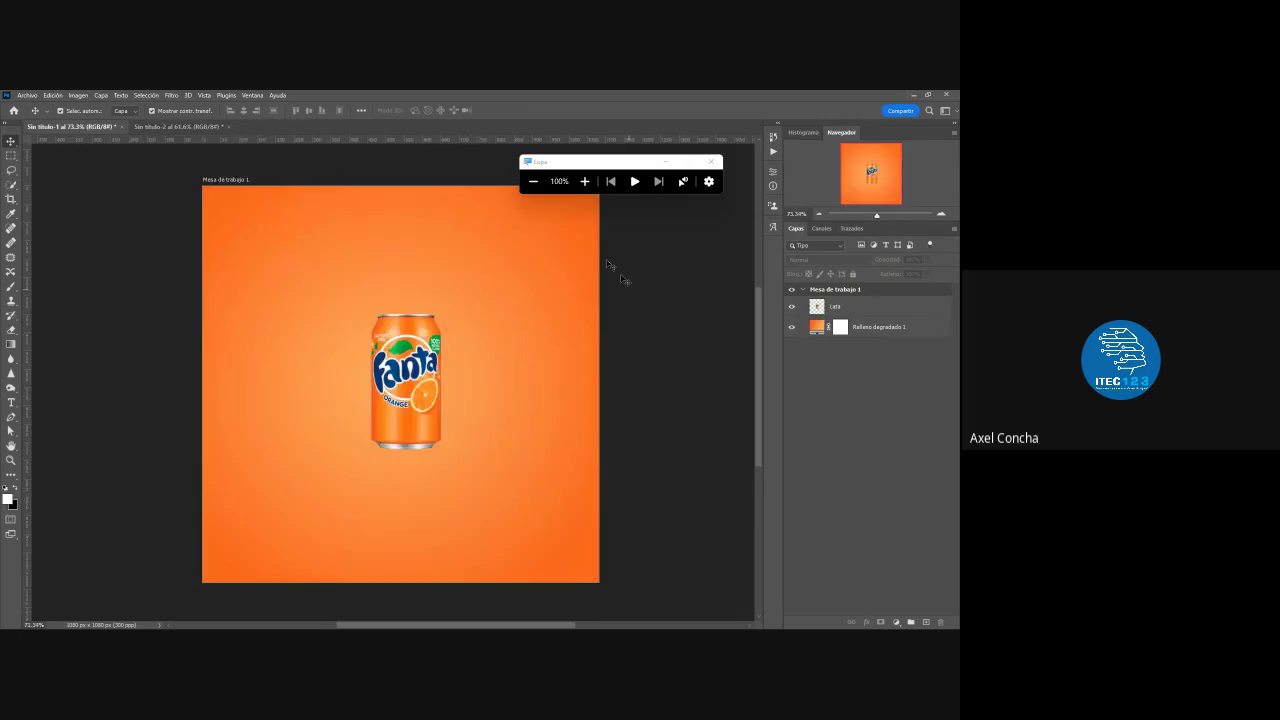
click(420, 379)
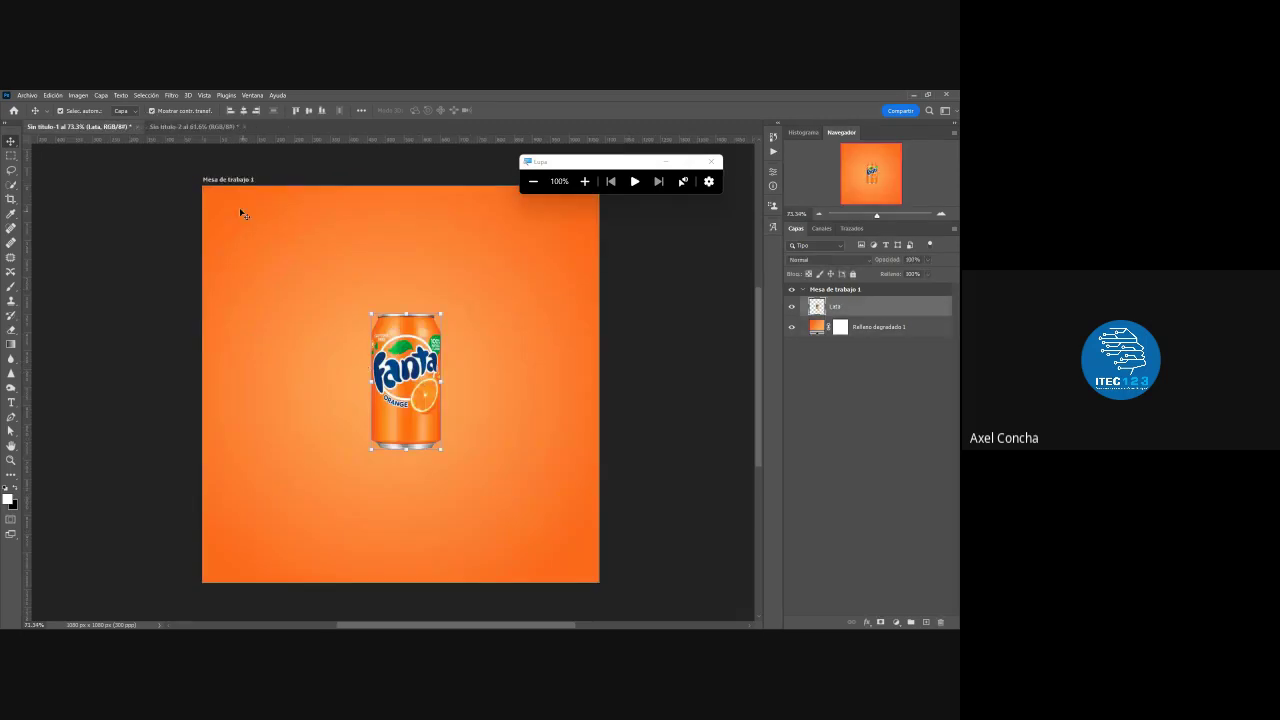
click(192, 126)
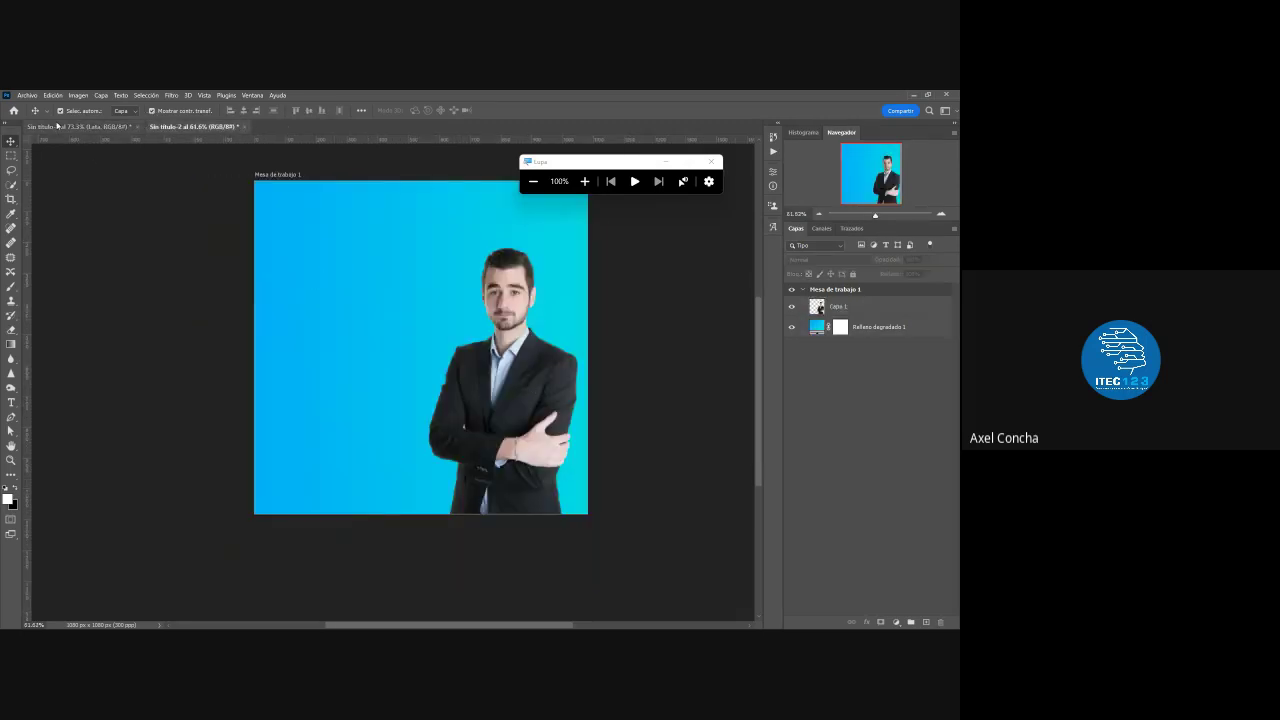
click(74, 127)
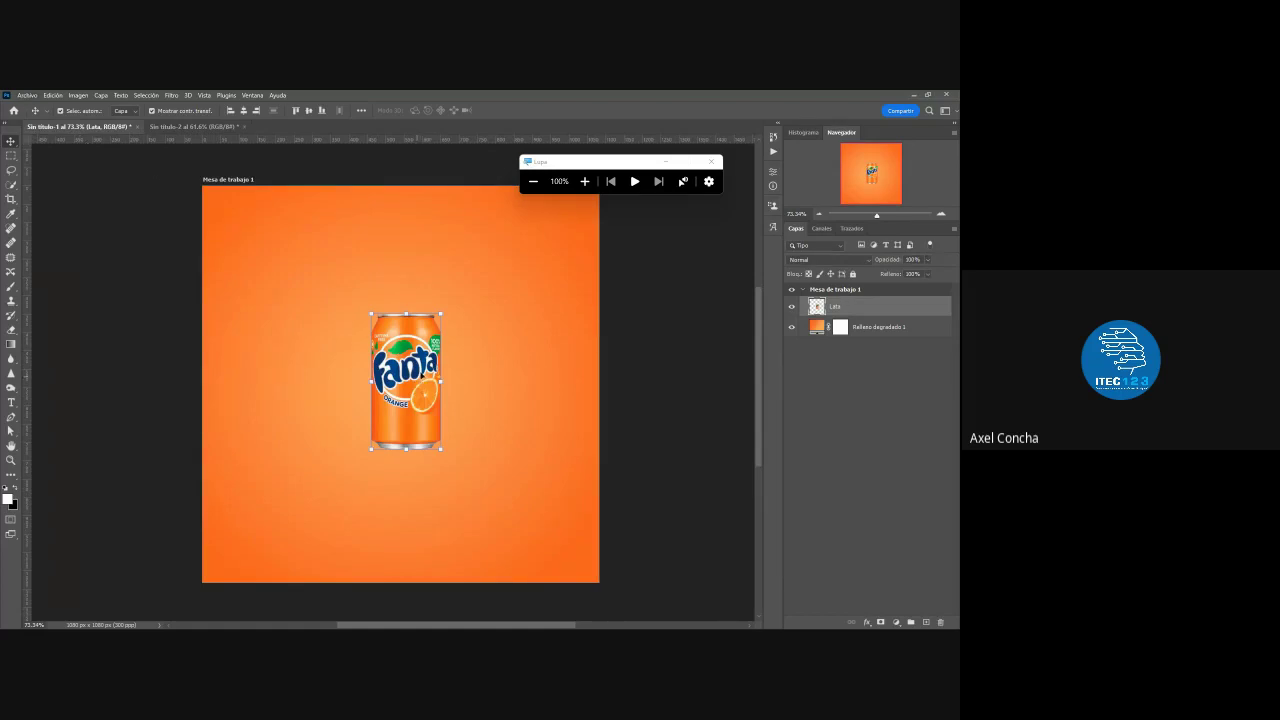
click(669, 332)
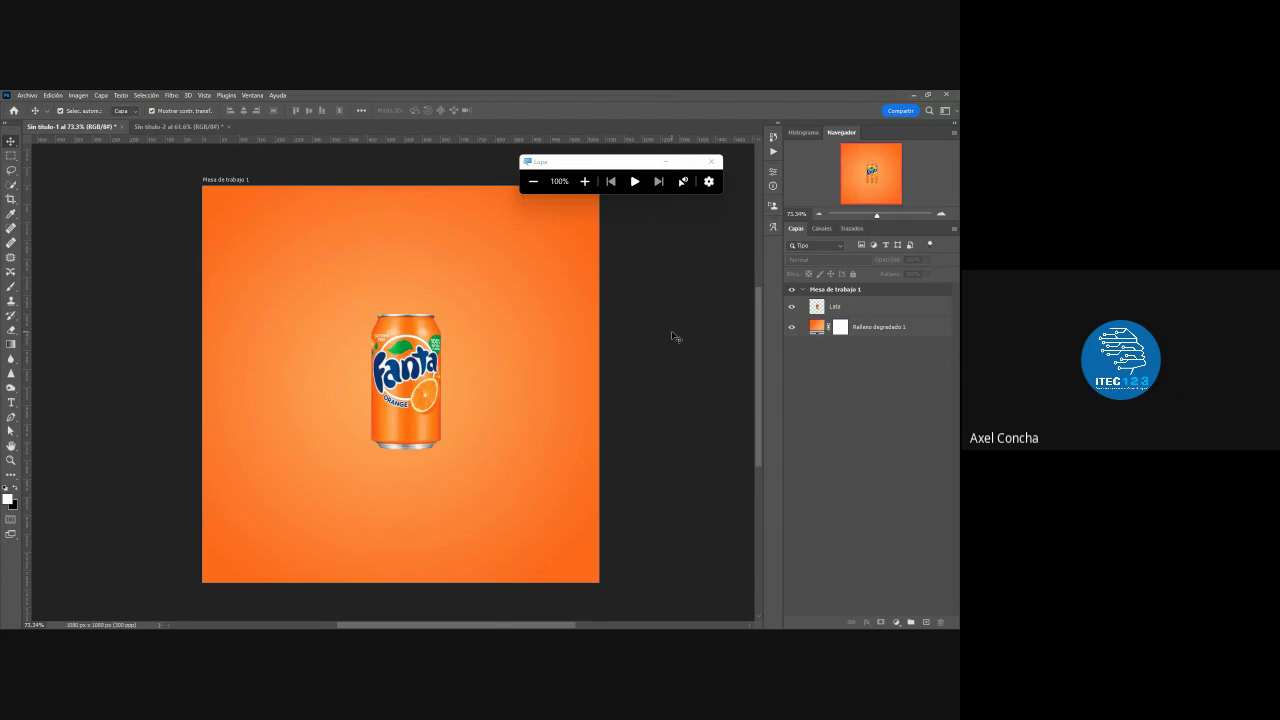
- Open the orange slice image, select the slice and copy it to its own layer
key(ctrl+o)
drag(114, 264, 623, 266)
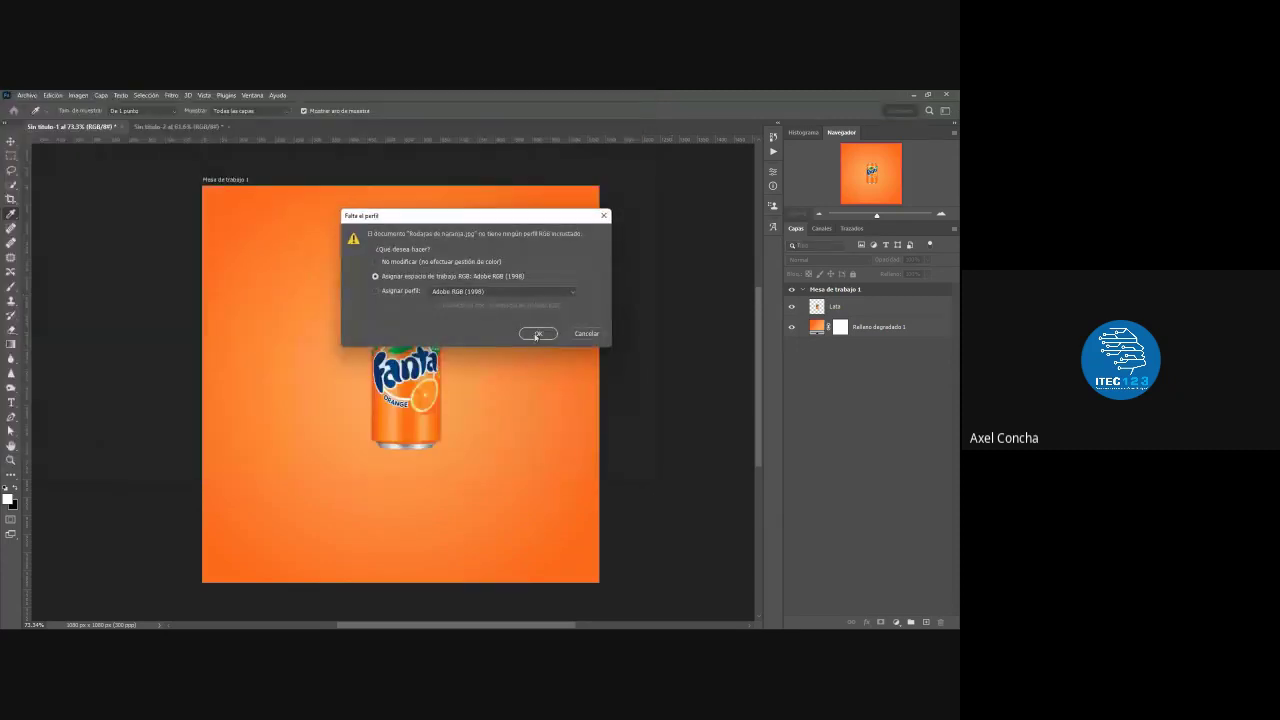
click(545, 335)
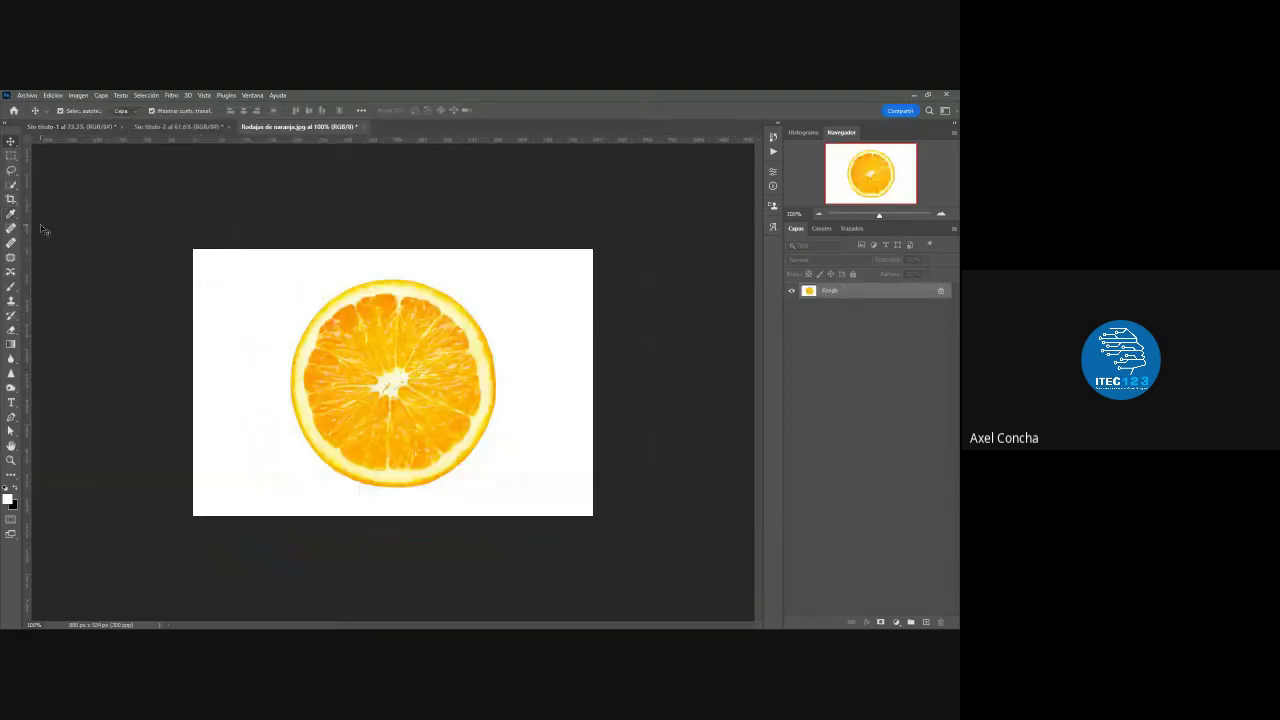
click(11, 184)
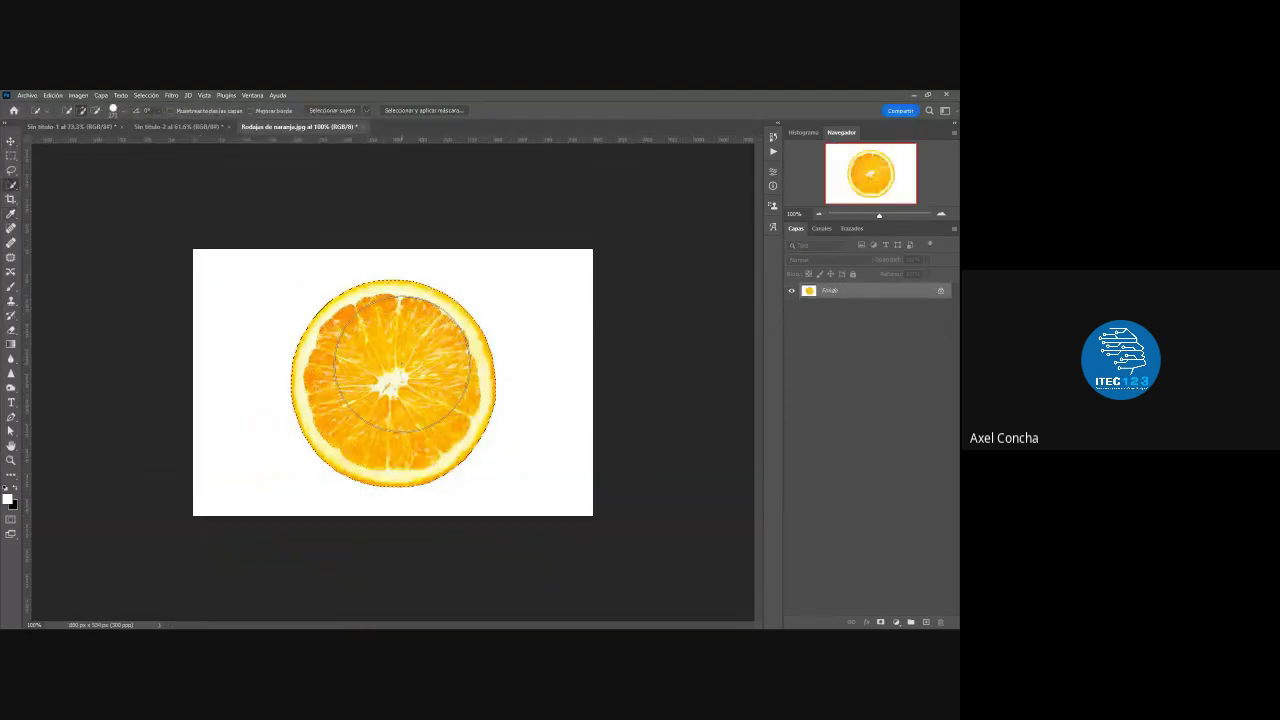
click(372, 392)
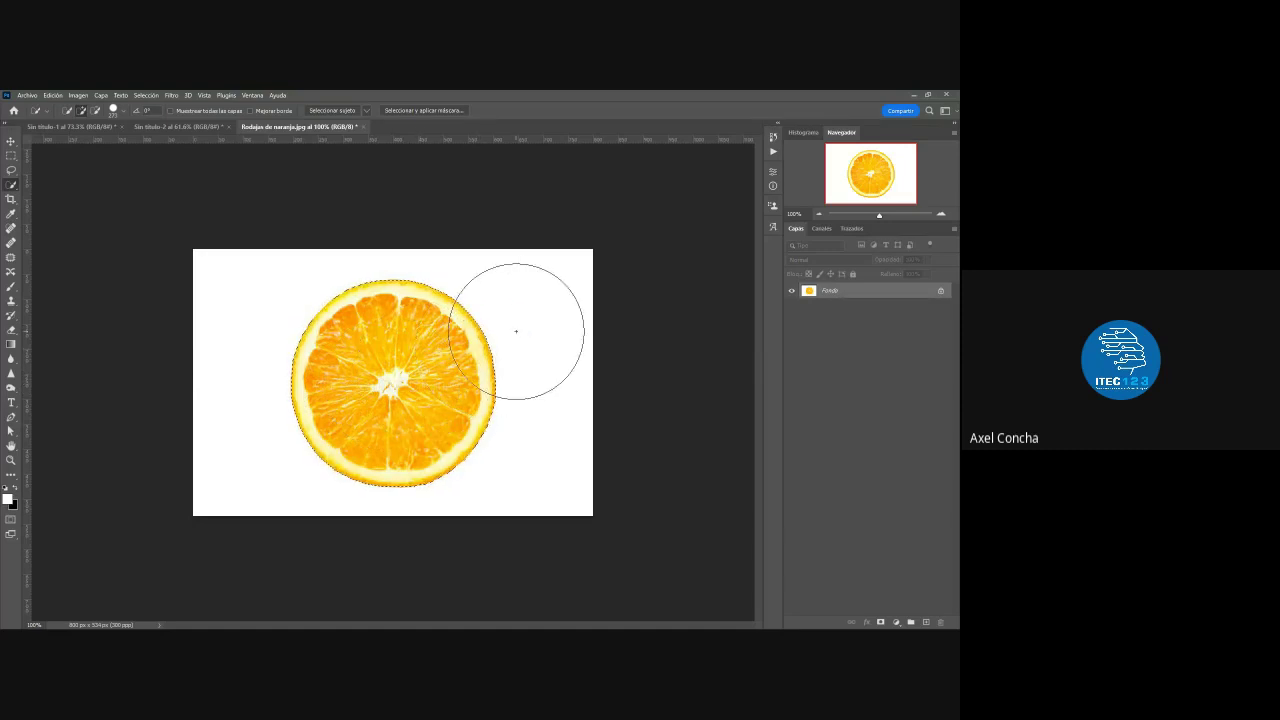
key(ctrl+j)
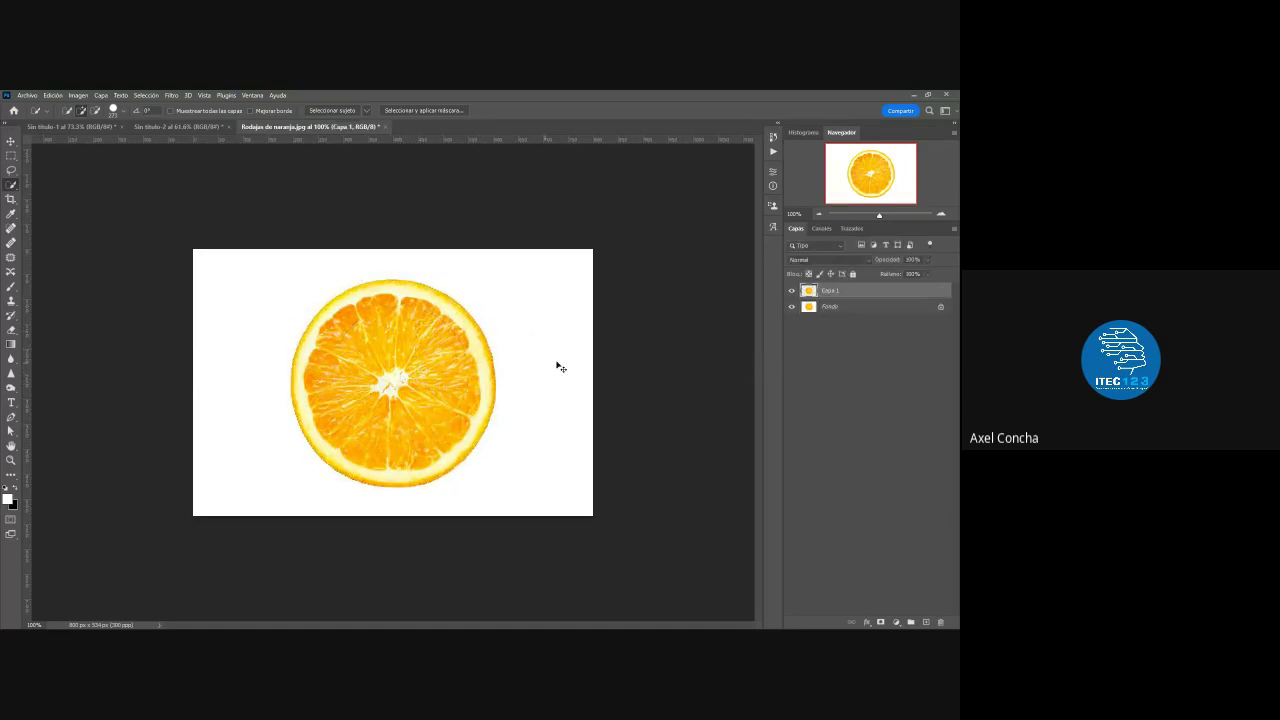
- Delete the white Fondo layer and drag the slice onto the Fanta artboard above-left of the can
click(914, 312)
key(Delete)
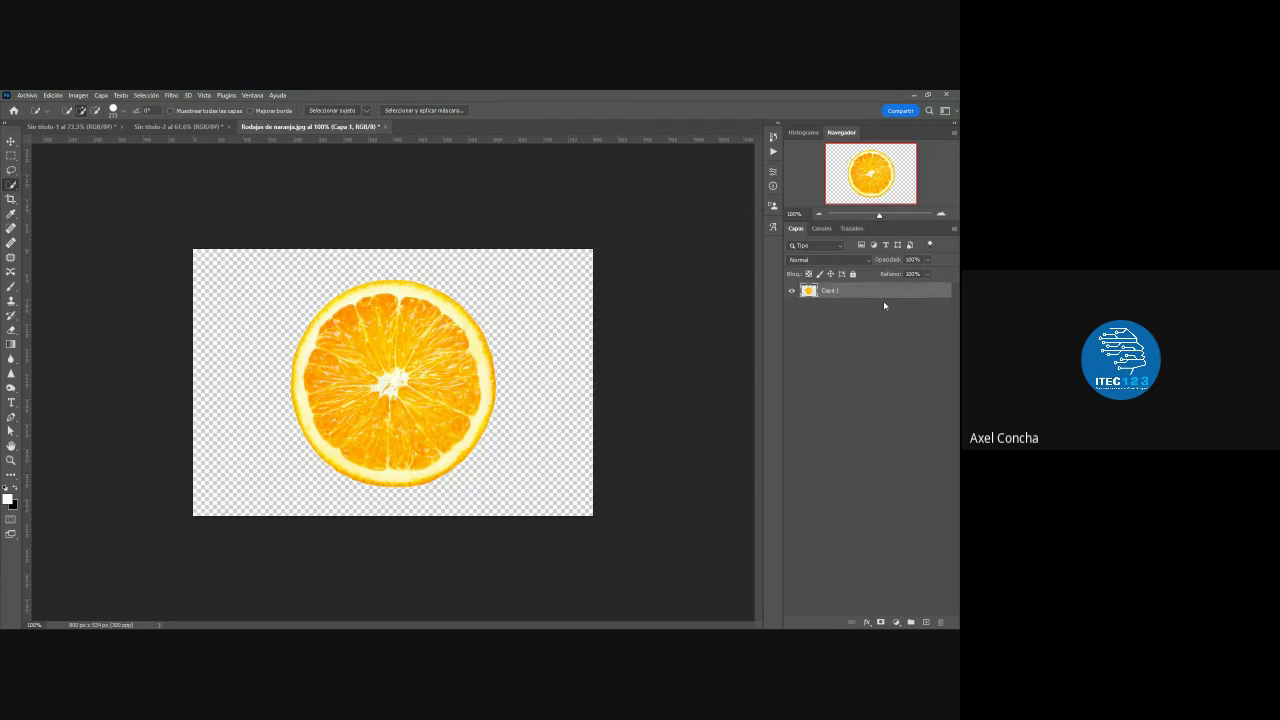
click(11, 141)
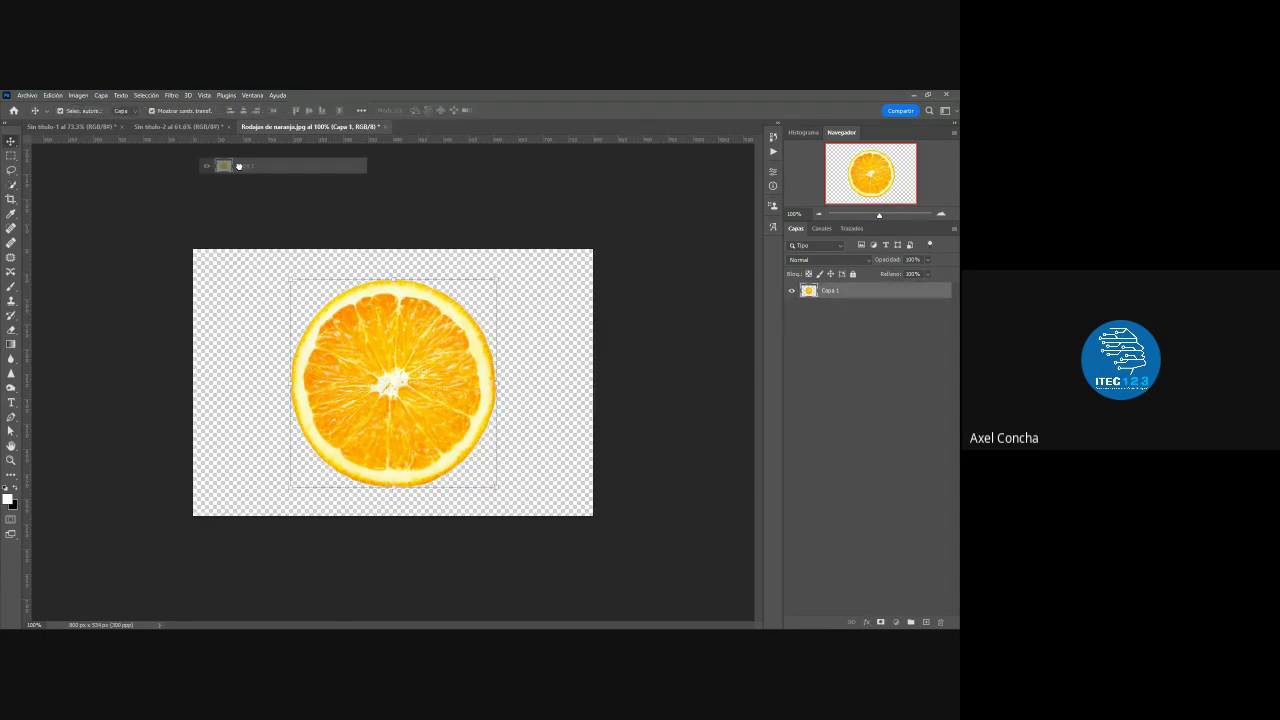
mouse_move(77, 130)
mouse_down()
mouse_move(446, 270)
mouse_move(326, 345)
mouse_move(338, 330)
mouse_move(317, 276)
mouse_up()
click(595, 111)
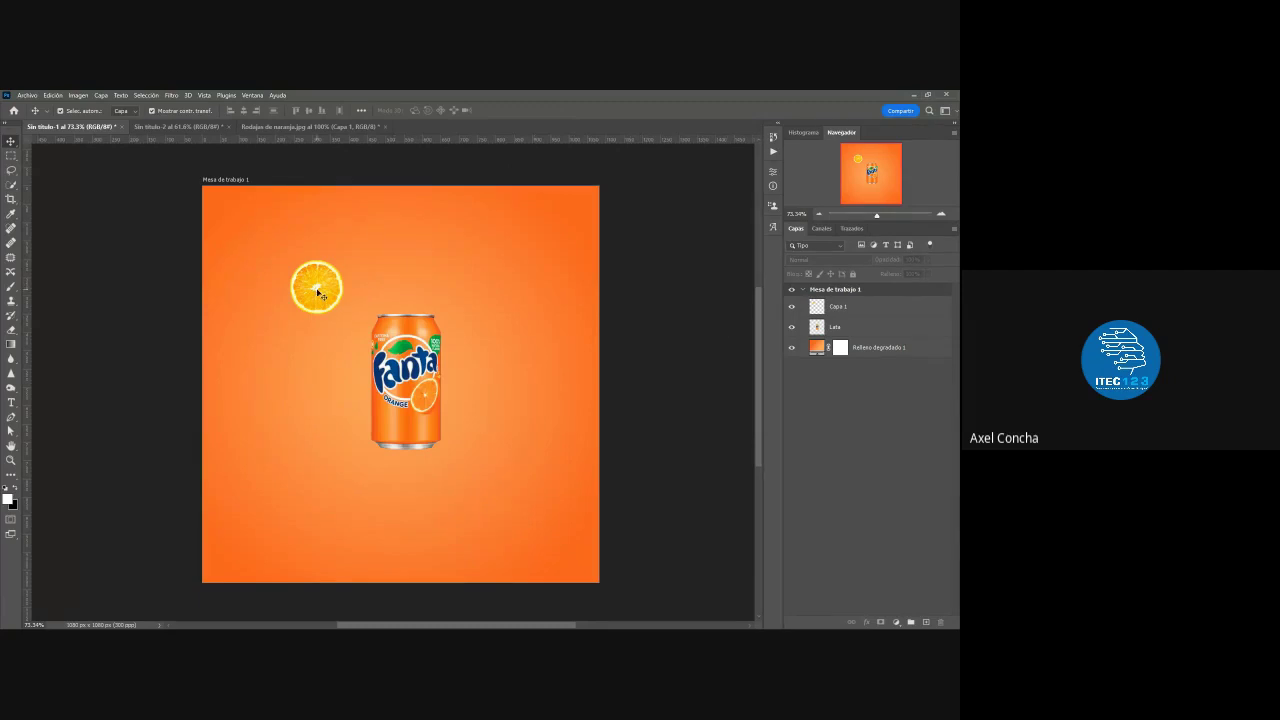
- Duplicate the orange slice below the can and shrink the copy, shifting the can slightly left
alt+drag(317, 292, 491, 465)
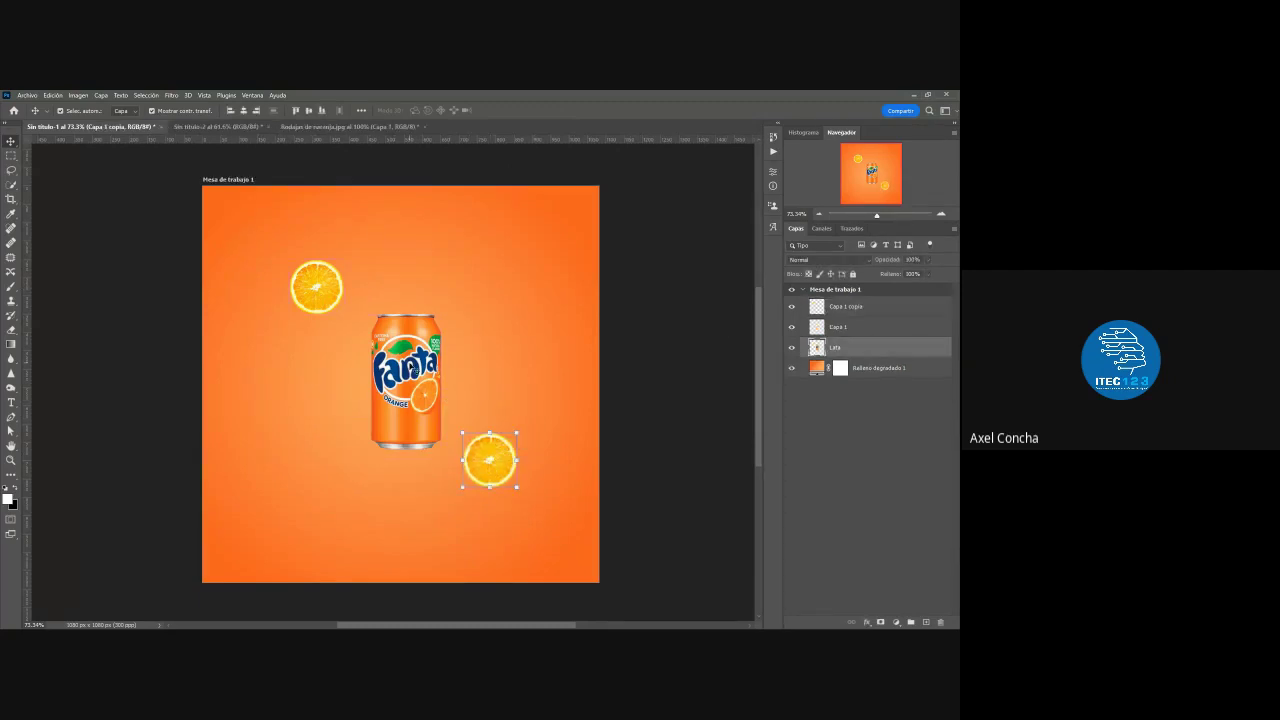
drag(415, 340, 401, 342)
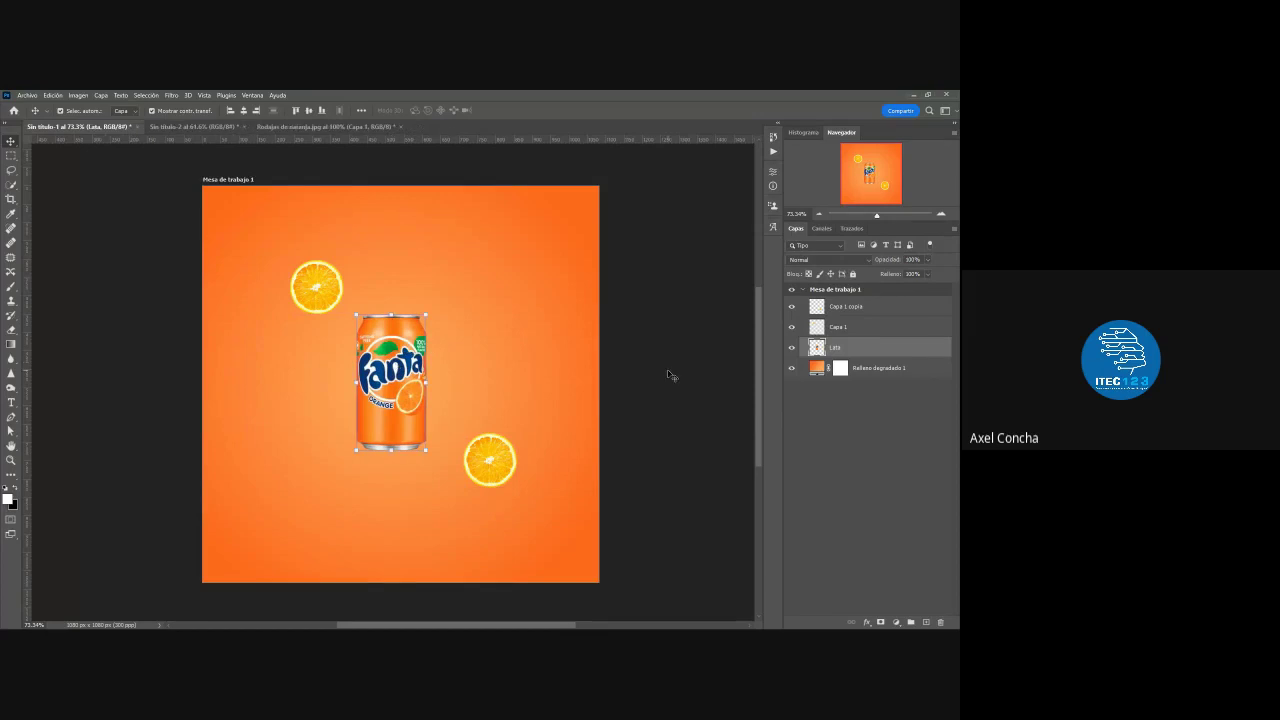
click(490, 462)
key(ctrl+t)
drag(518, 437, 493, 447)
click(593, 110)
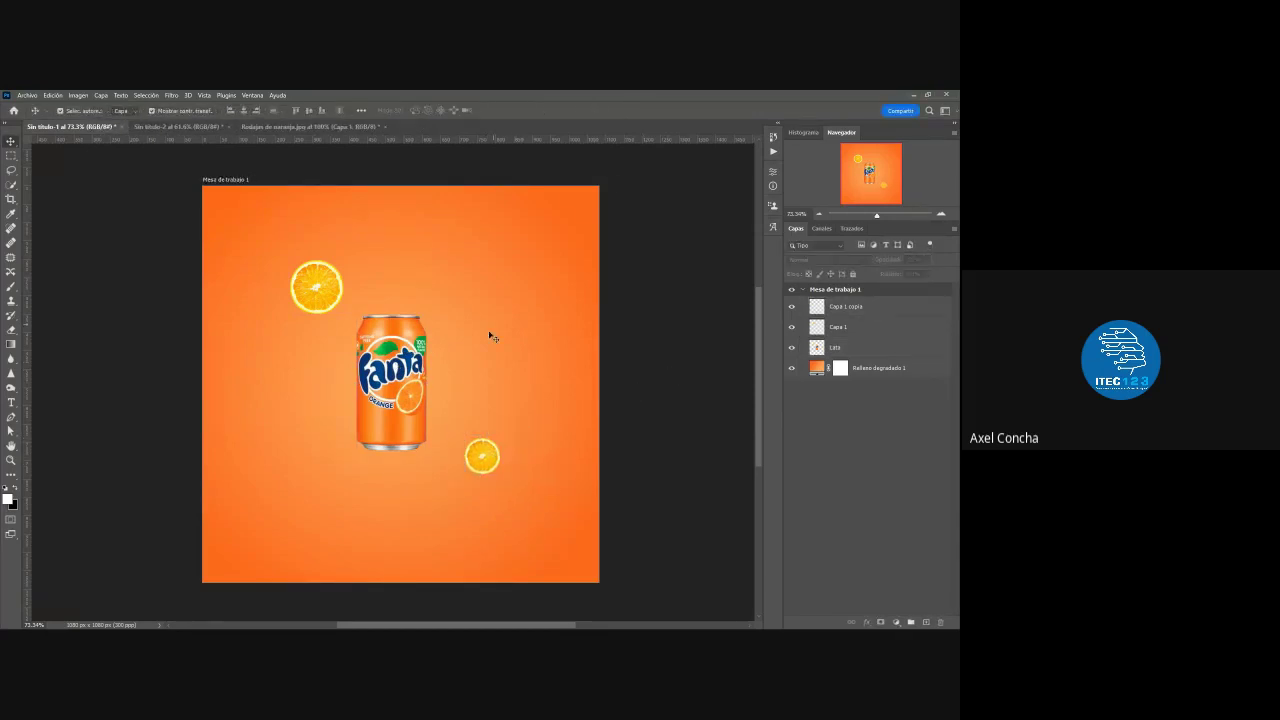
- Duplicate the Fanta can, resize the front copy and tilt the back can counter-clockwise
click(379, 390)
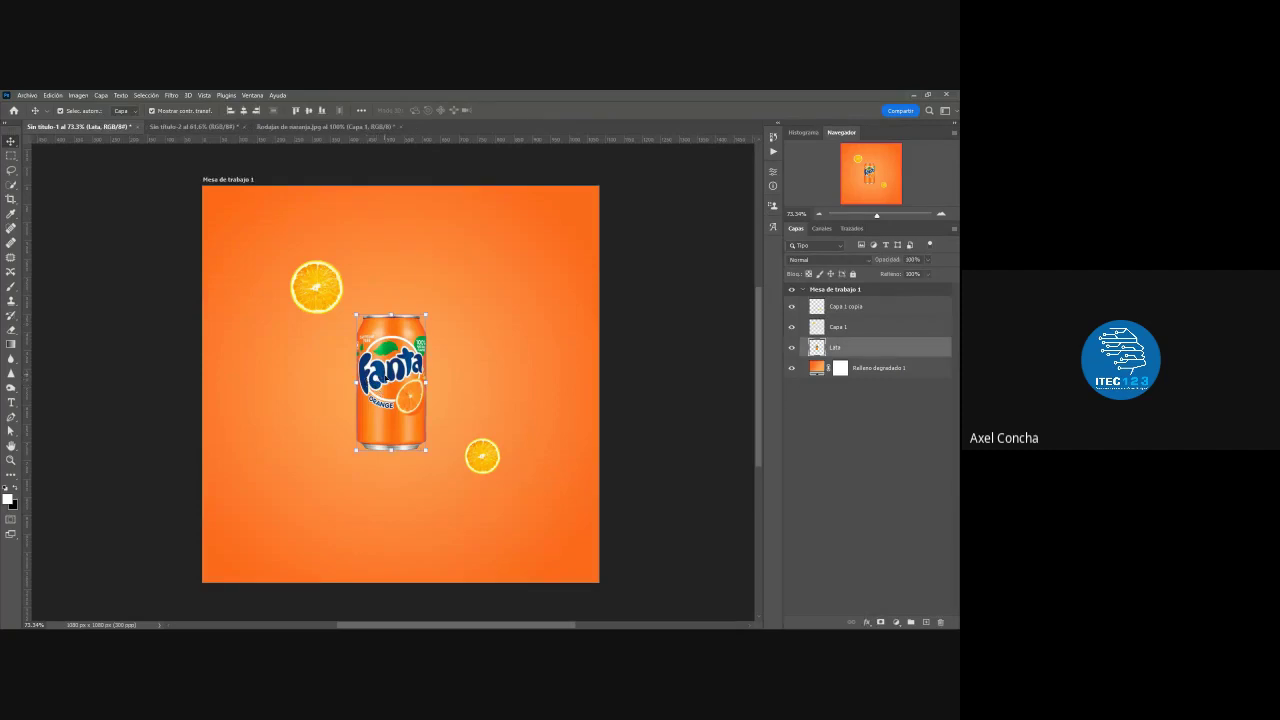
drag(428, 364, 436, 364)
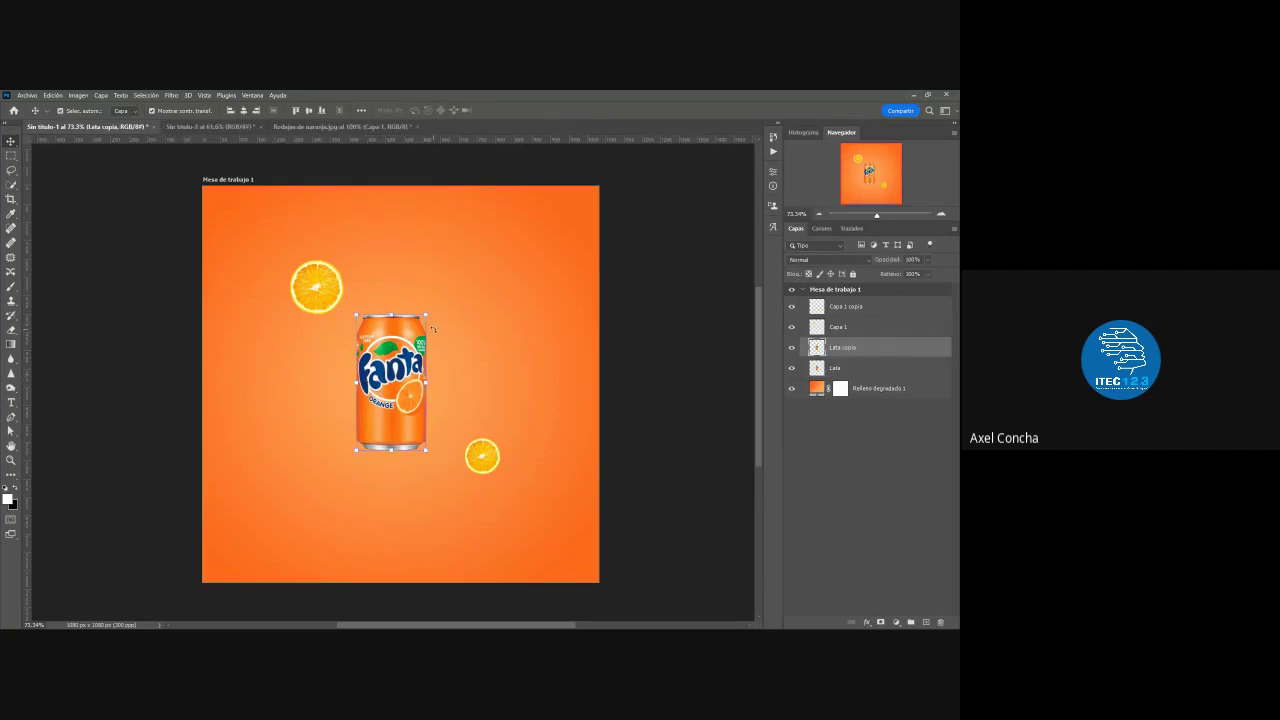
key(ctrl+t)
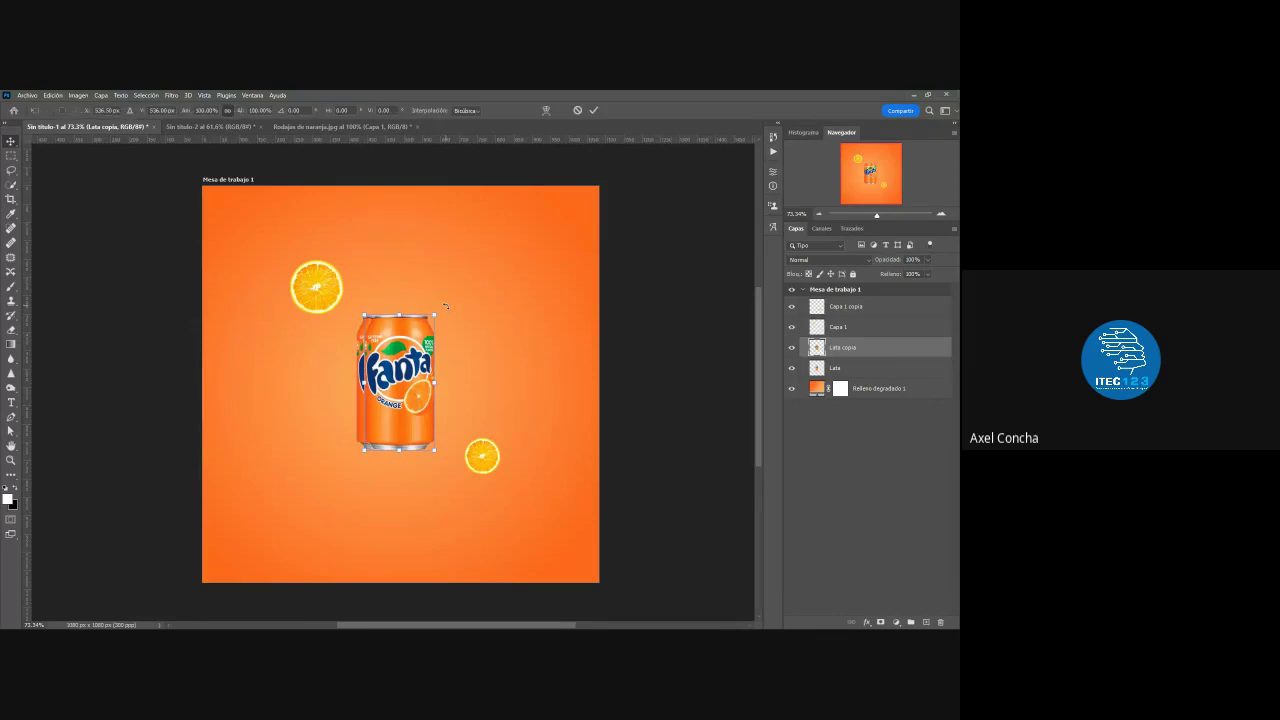
drag(420, 349, 347, 332)
click(593, 110)
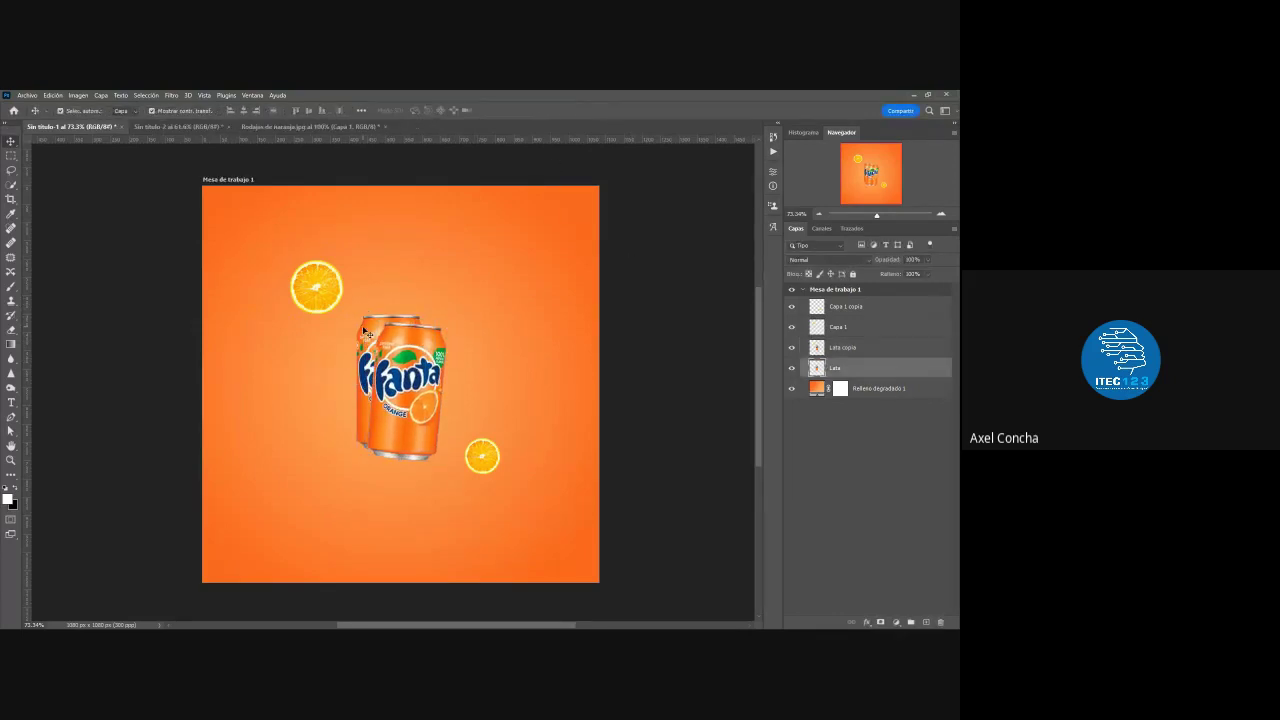
key(ctrl+t)
mouse_move(426, 312)
mouse_down()
mouse_move(391, 278)
mouse_move(347, 358)
mouse_up()
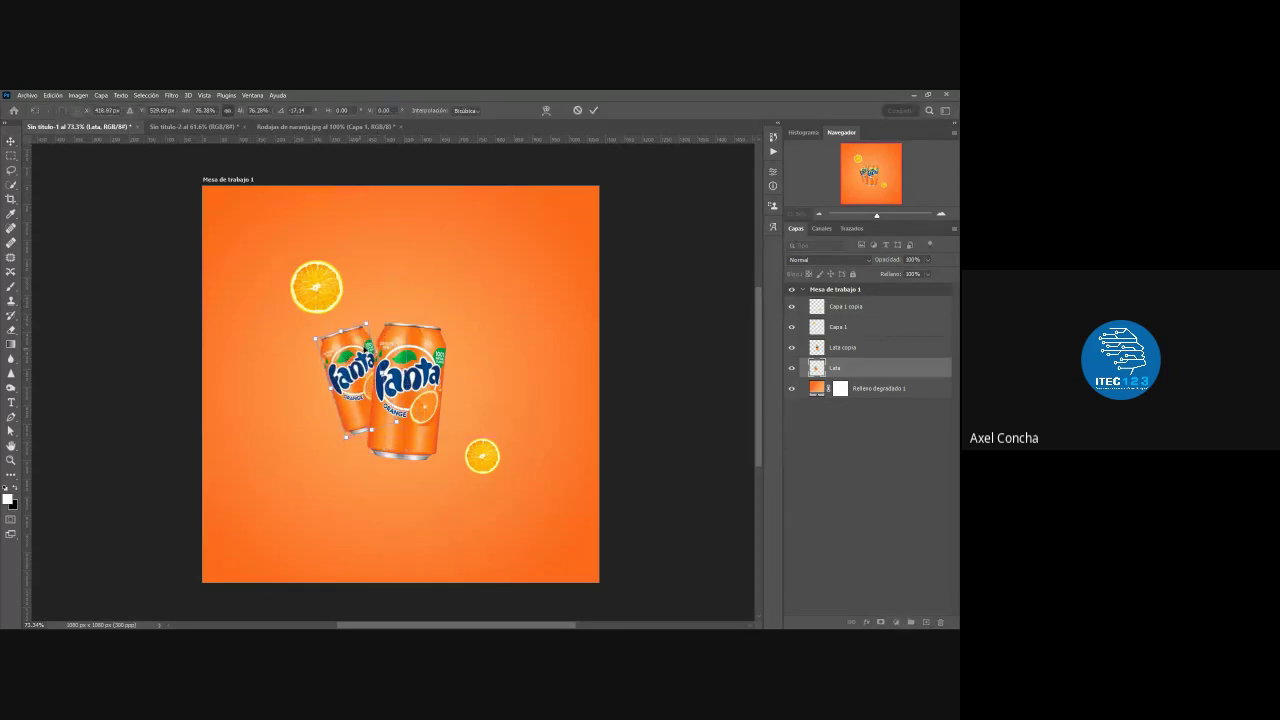
click(593, 110)
- Nudge the front can up and scale the back can smaller, shifting it slightly right
drag(425, 398, 413, 390)
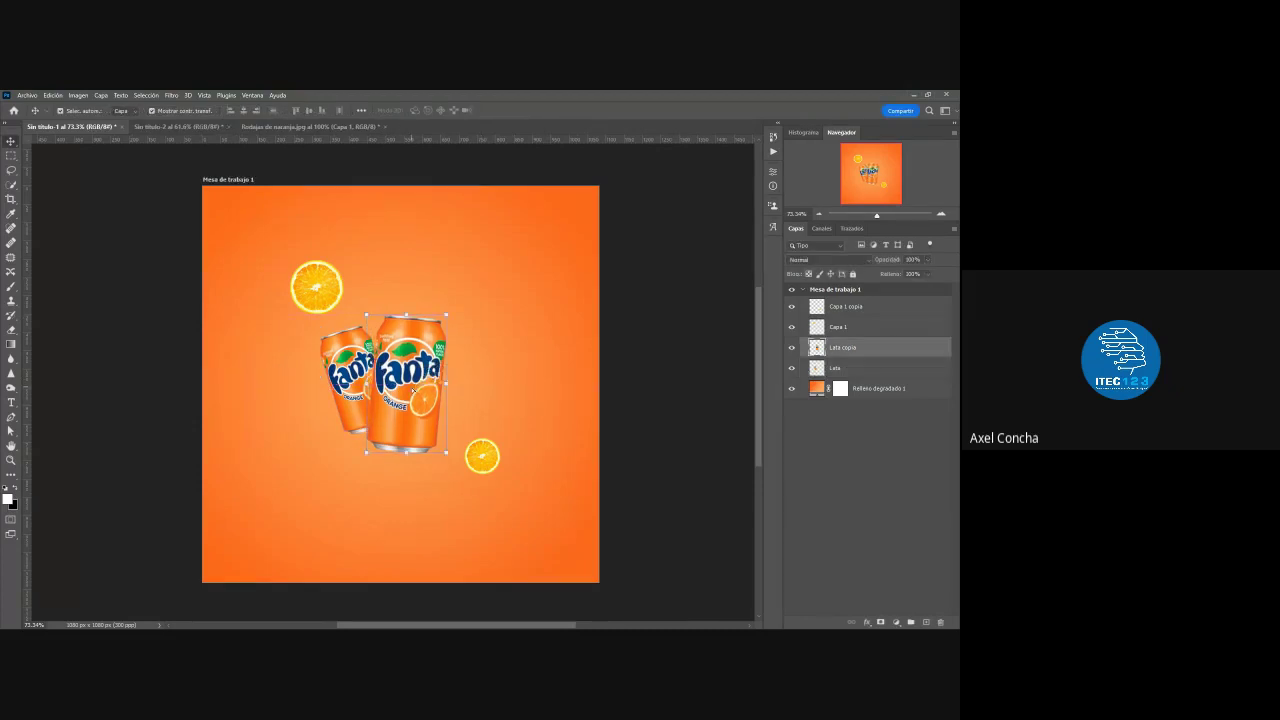
click(345, 361)
key(ctrl+t)
drag(376, 325, 385, 340)
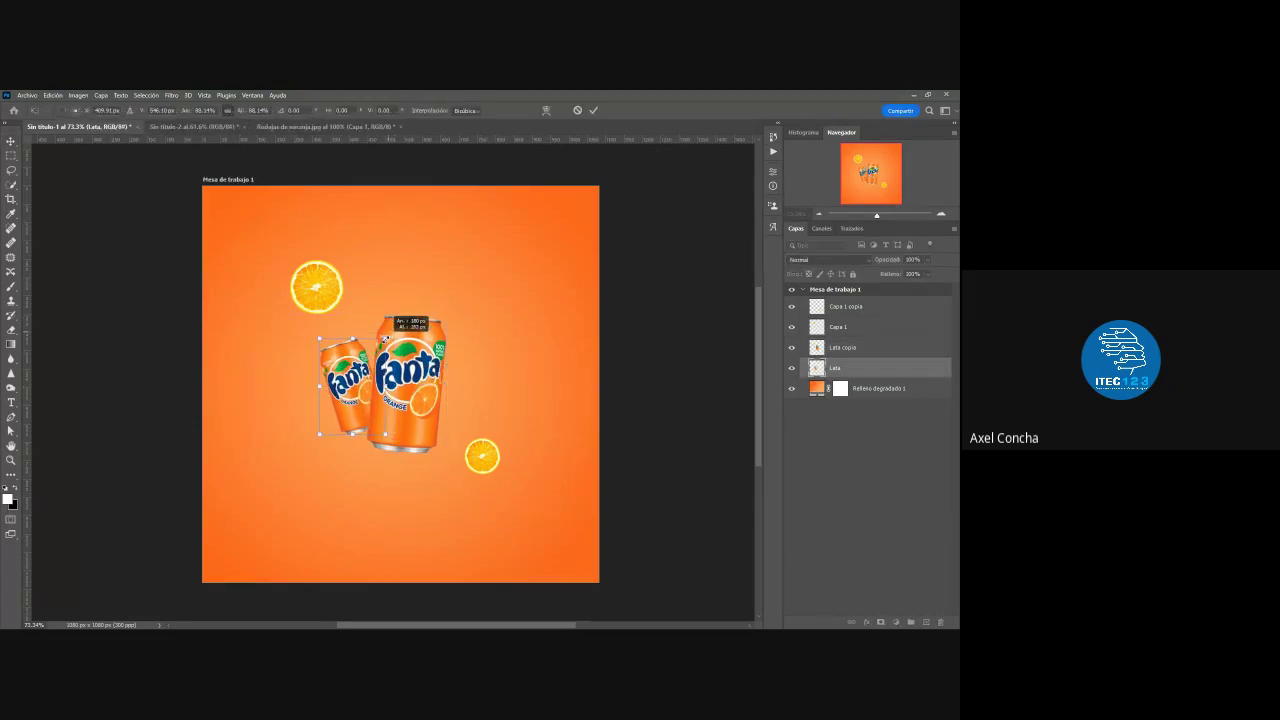
drag(368, 354, 375, 354)
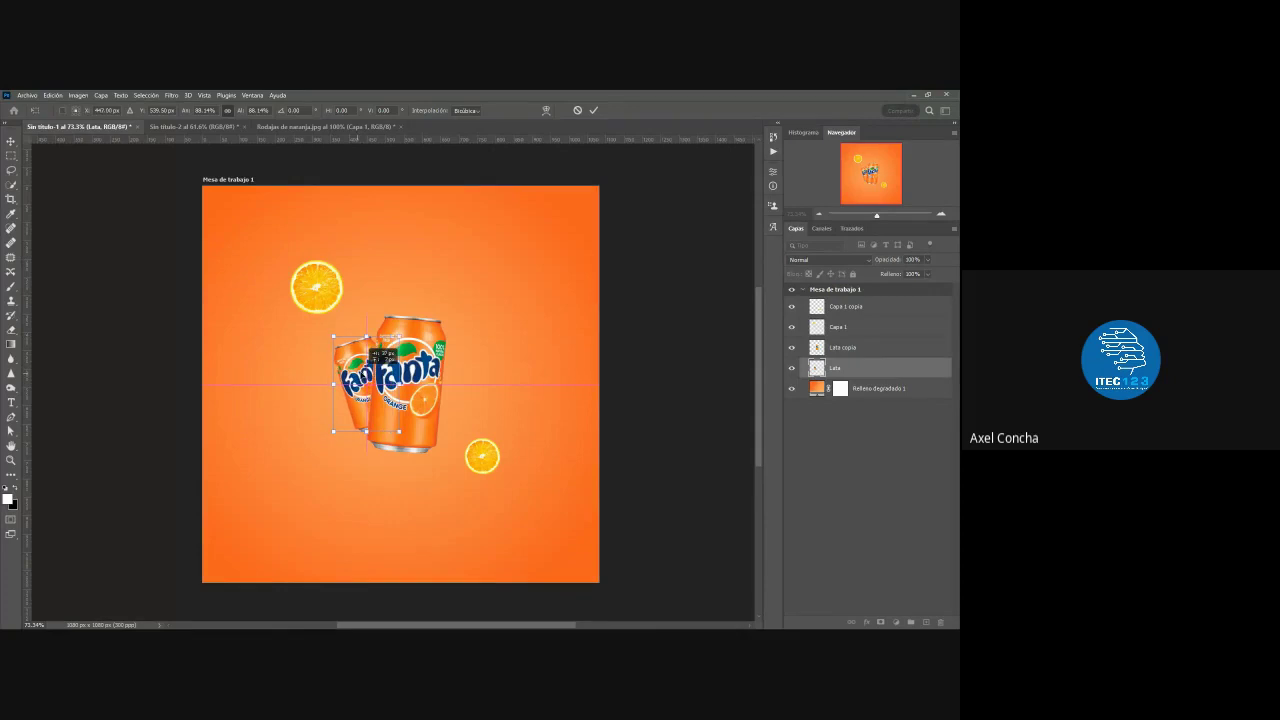
click(593, 110)
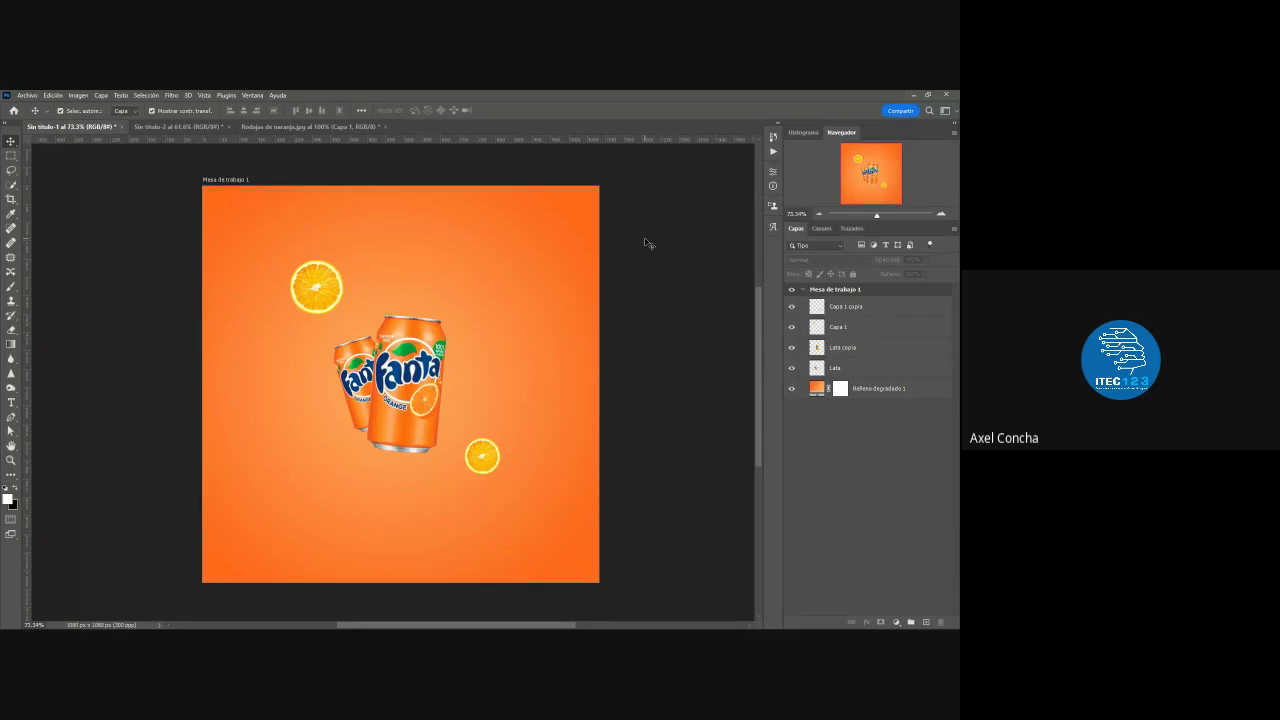
- Shrink the top orange slice on the Fanta composition
click(178, 127)
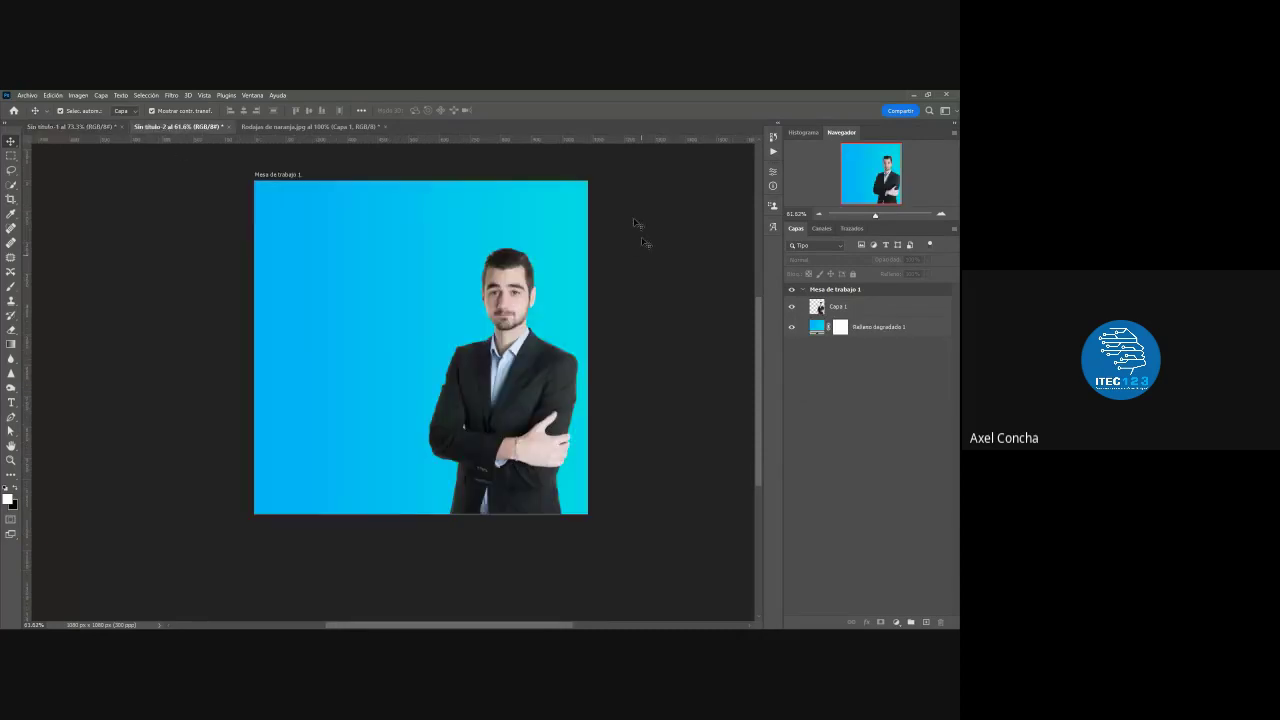
click(300, 127)
drag(384, 366, 404, 372)
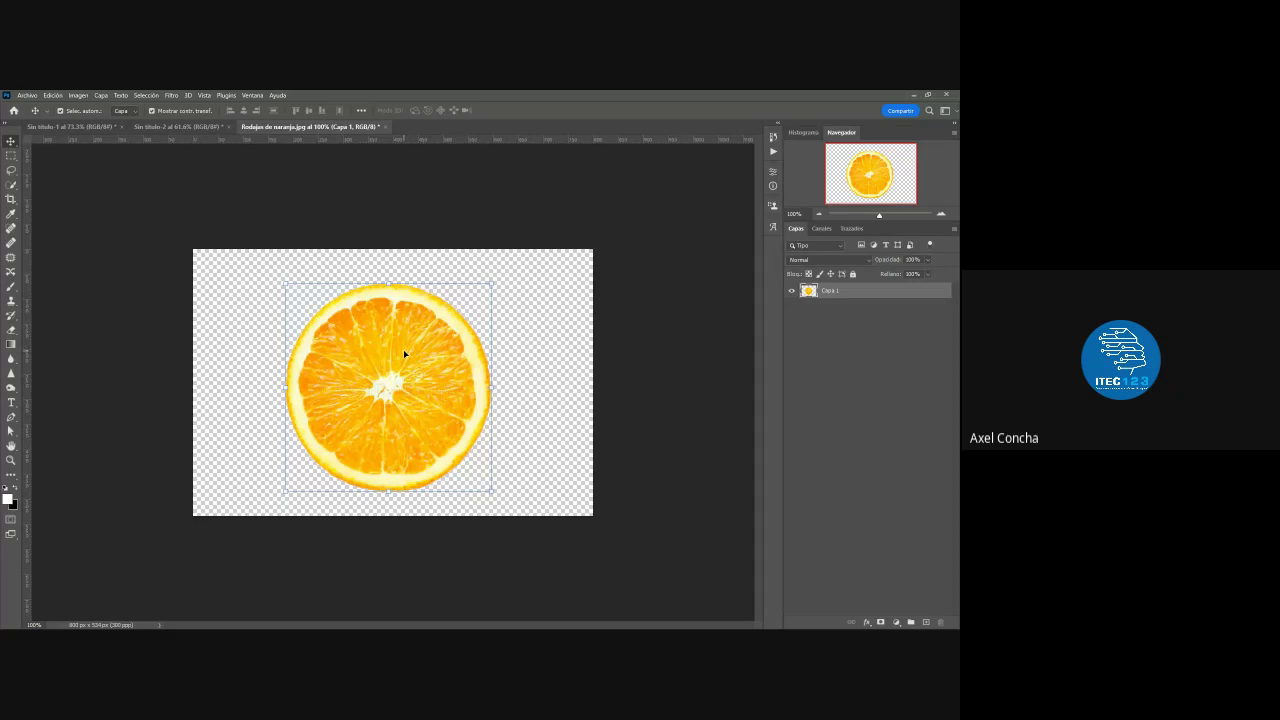
click(70, 127)
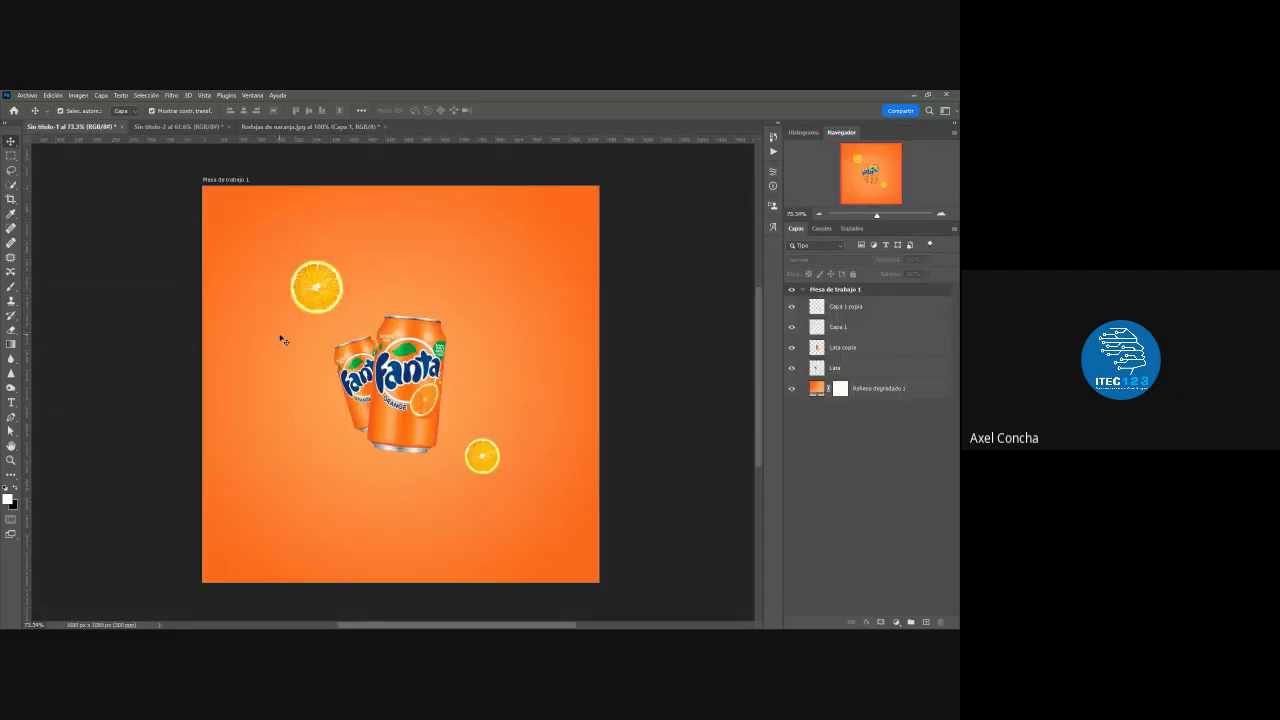
mouse_move(312, 288)
mouse_down()
mouse_move(355, 283)
mouse_move(334, 273)
mouse_up()
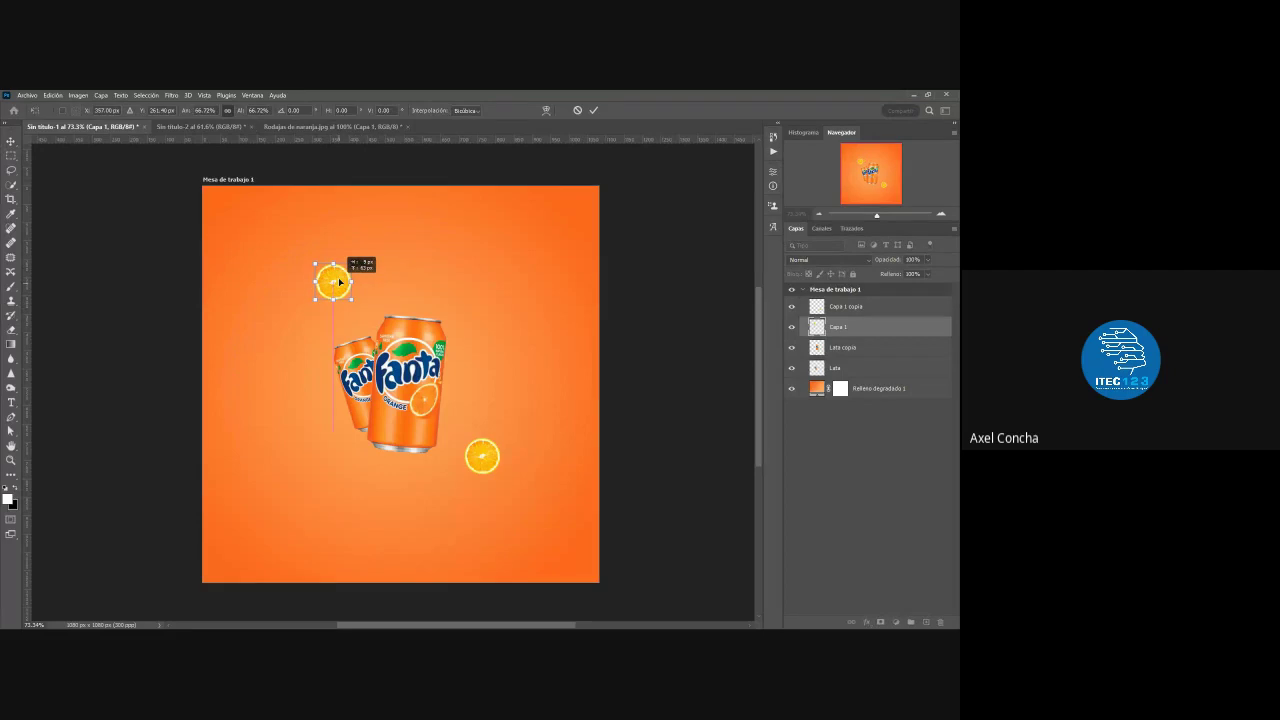
click(594, 110)
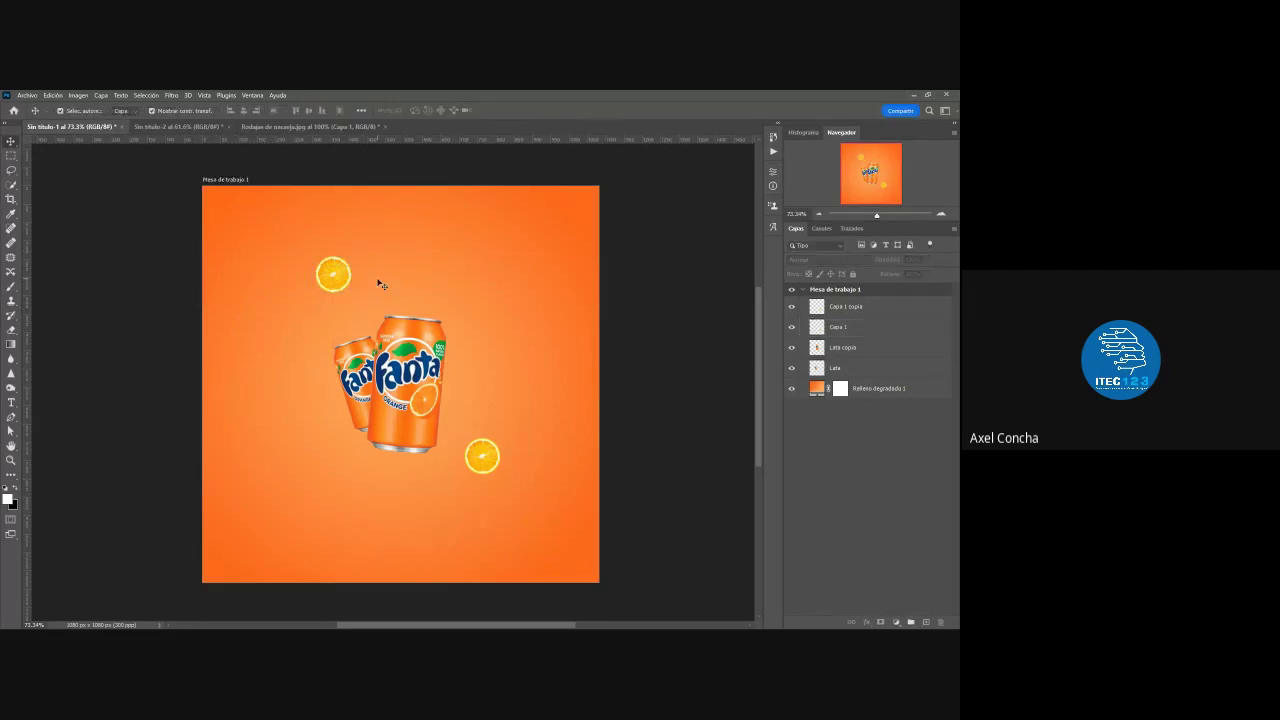
- Tuck both orange slices behind the cans at the can's top-left and lower edge
mouse_move(341, 287)
mouse_down()
mouse_move(357, 352)
mouse_move(367, 344)
mouse_up()
key(ctrl+bracketleft)
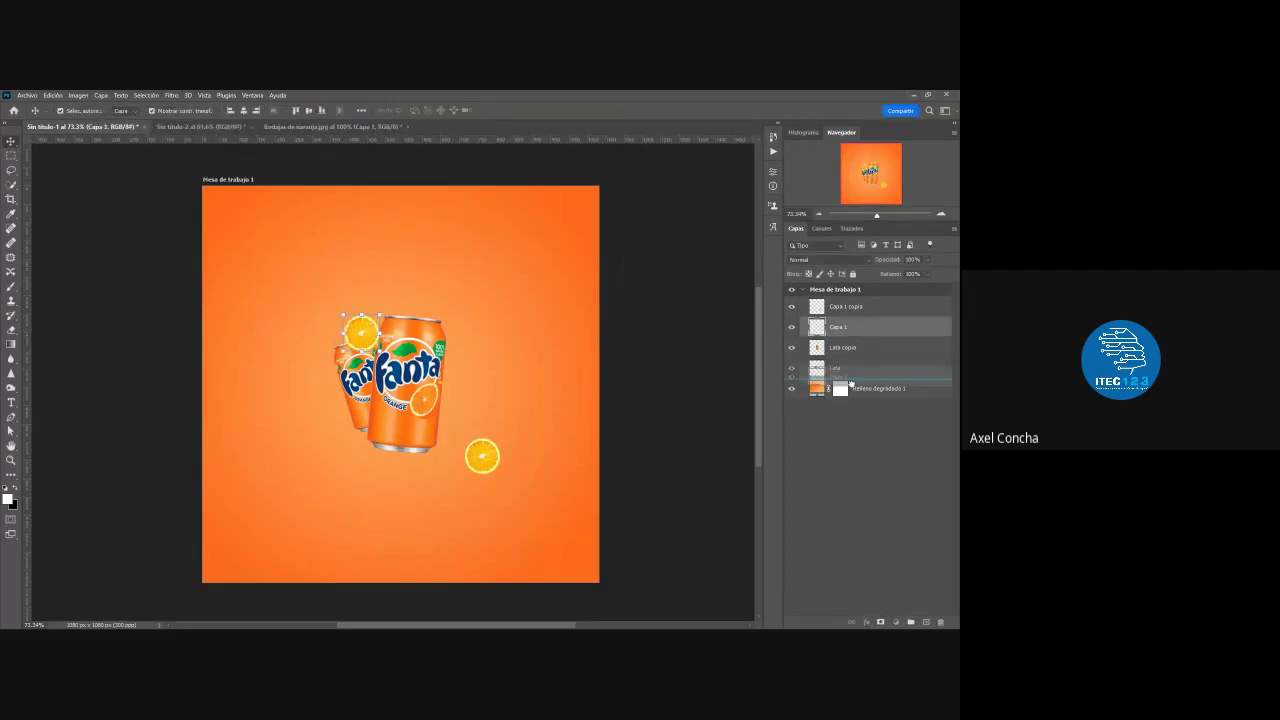
key(ctrl+bracketleft)
drag(476, 461, 420, 447)
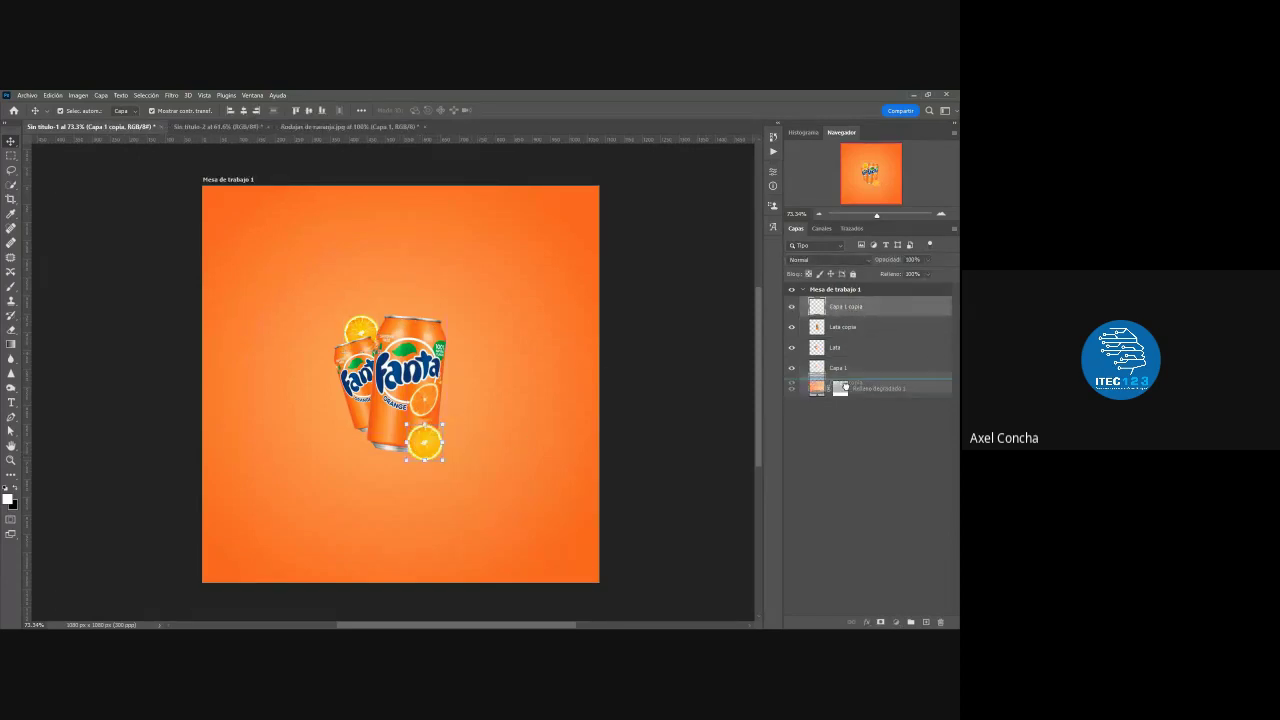
drag(858, 308, 858, 380)
click(695, 403)
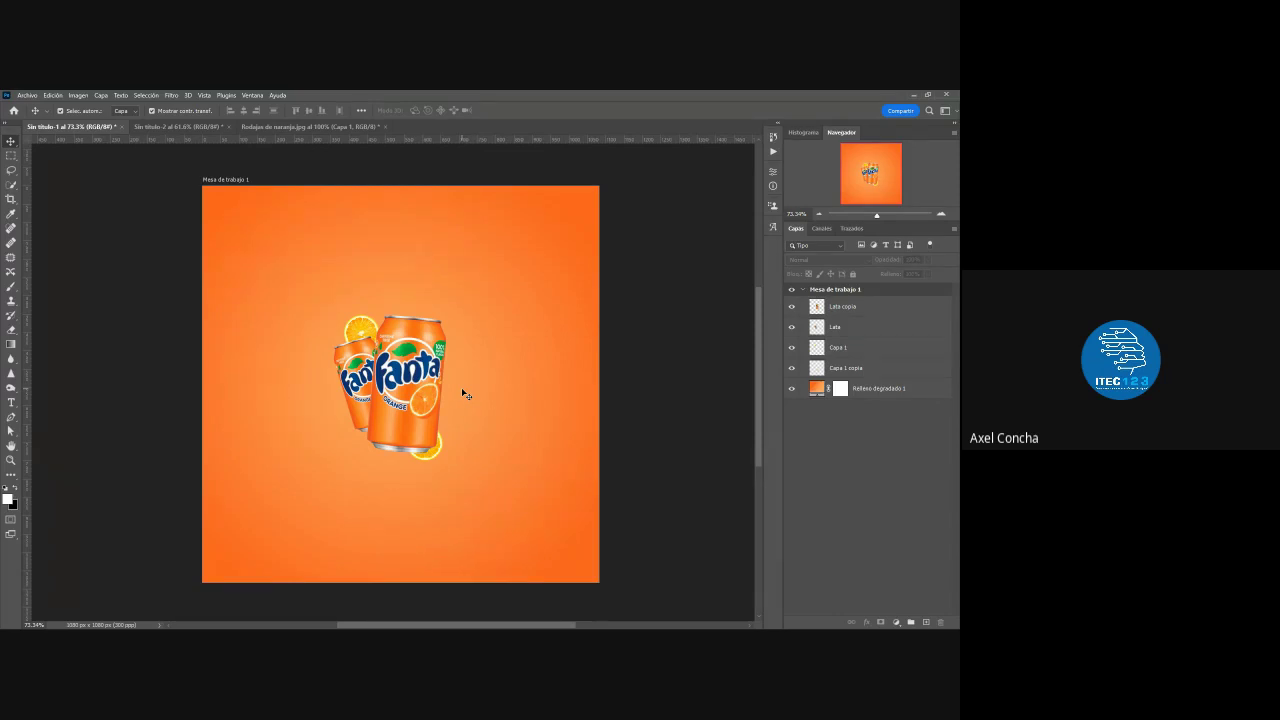
- Move the orange slices into the artboard's top-left and bottom-right corners
drag(331, 437, 334, 447)
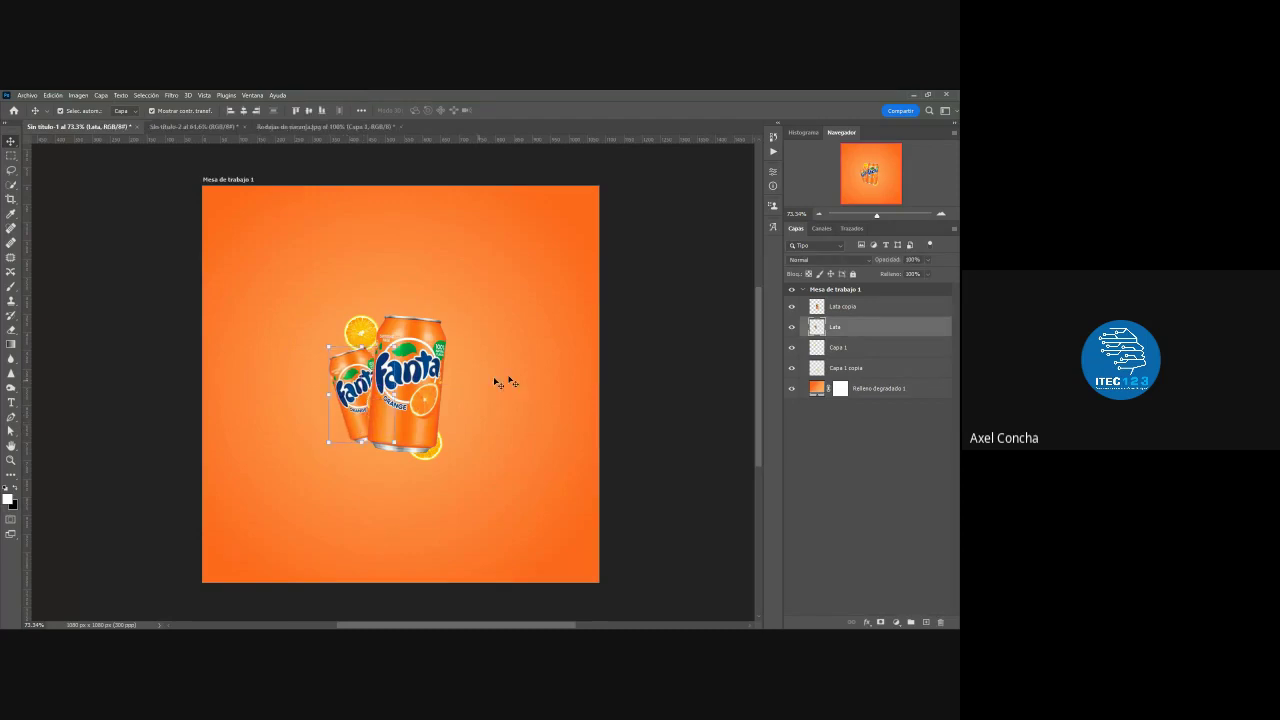
key(shift+v)
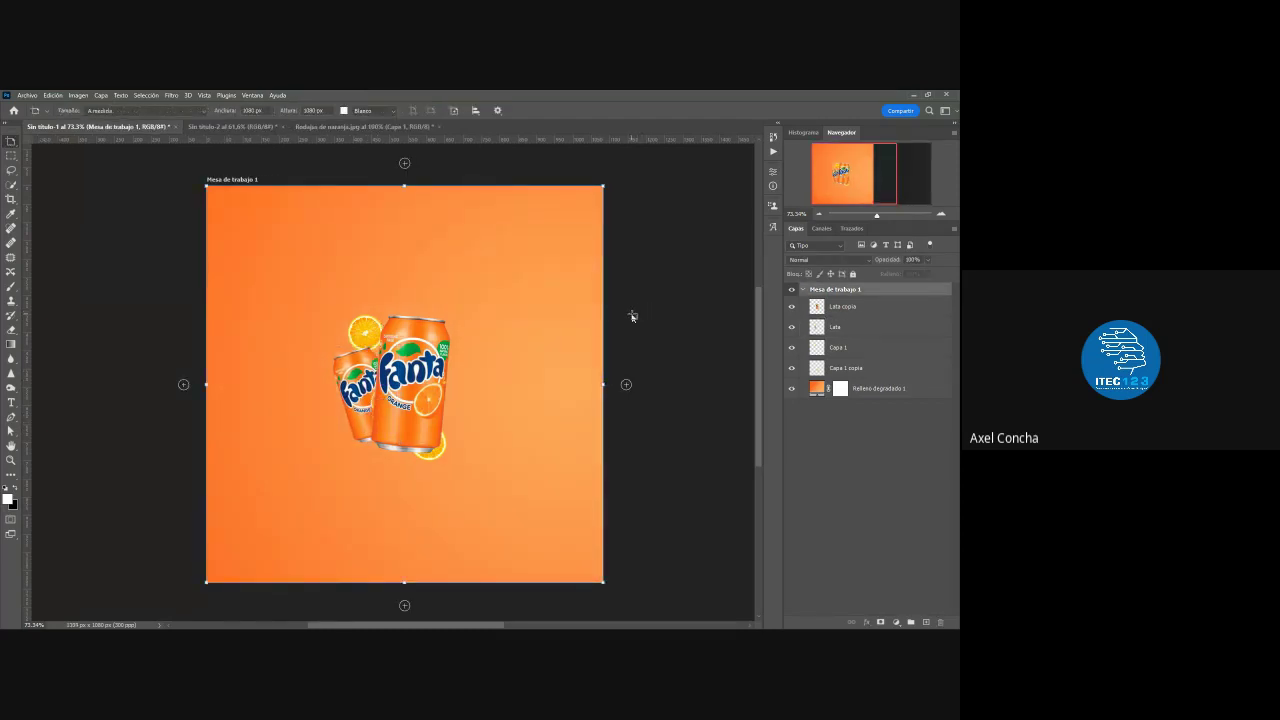
key(ctrl+z)
right_click(12, 148)
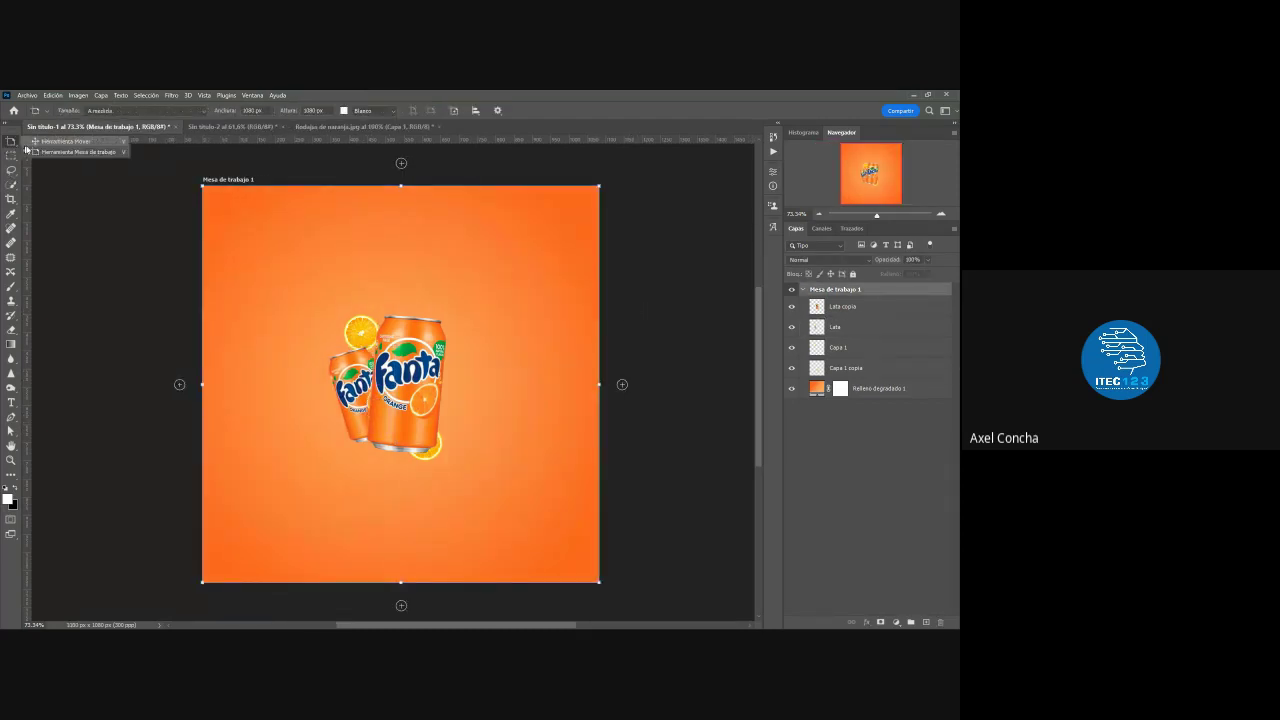
click(65, 141)
drag(352, 327, 207, 200)
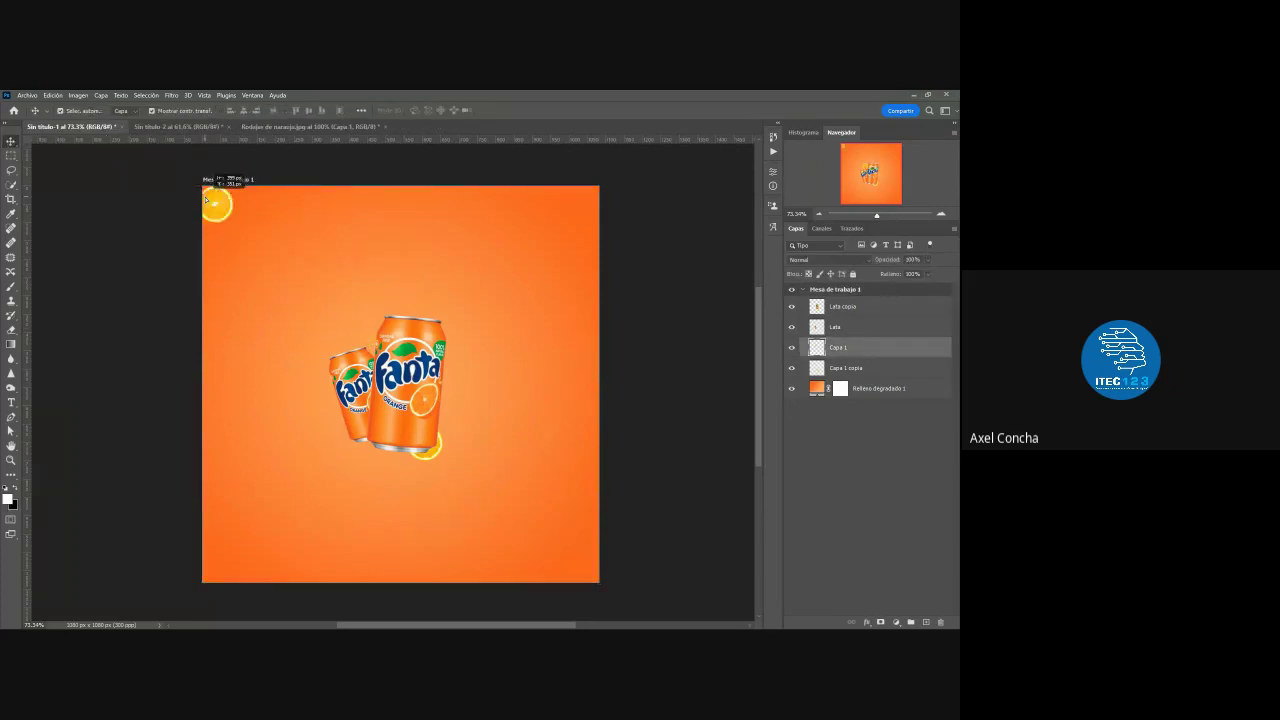
mouse_move(440, 447)
mouse_down()
mouse_move(601, 590)
mouse_move(566, 558)
mouse_move(584, 572)
mouse_up()
- Settle the bottom-right slice and close Rodajas de naranja.jpg without saving
key(ctrl+t)
key(Return)
click(660, 260)
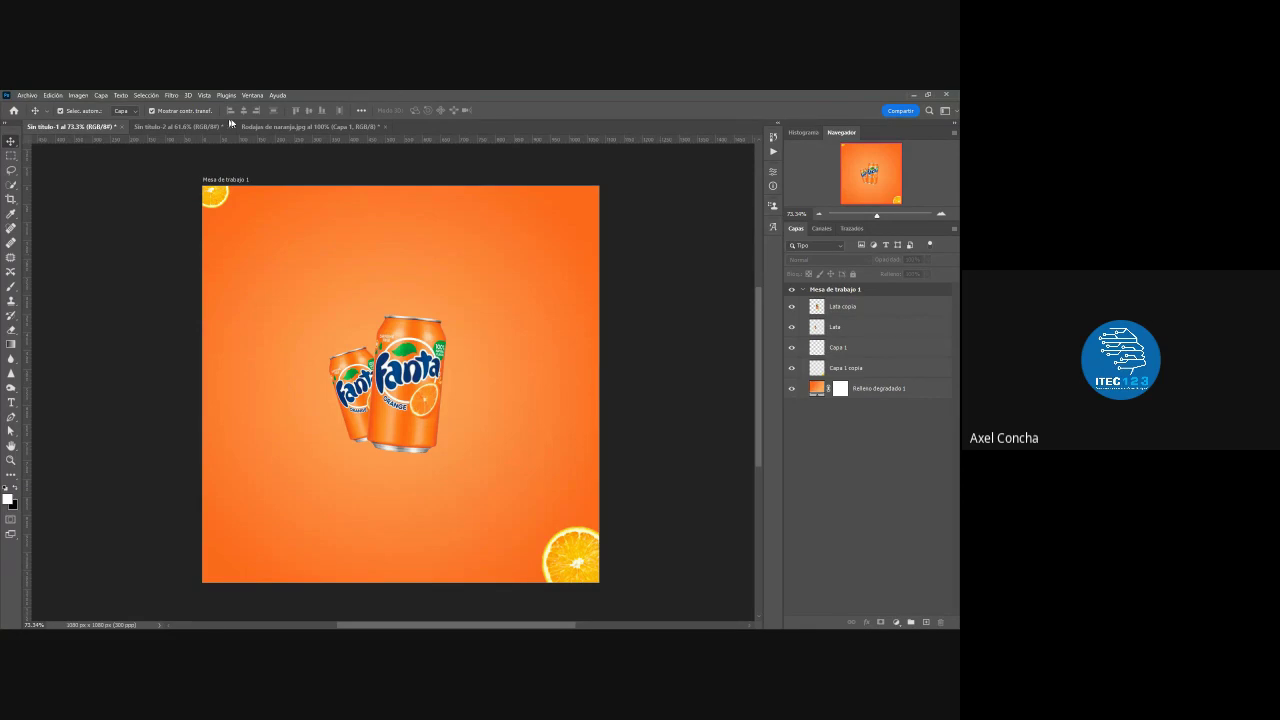
click(310, 126)
click(384, 126)
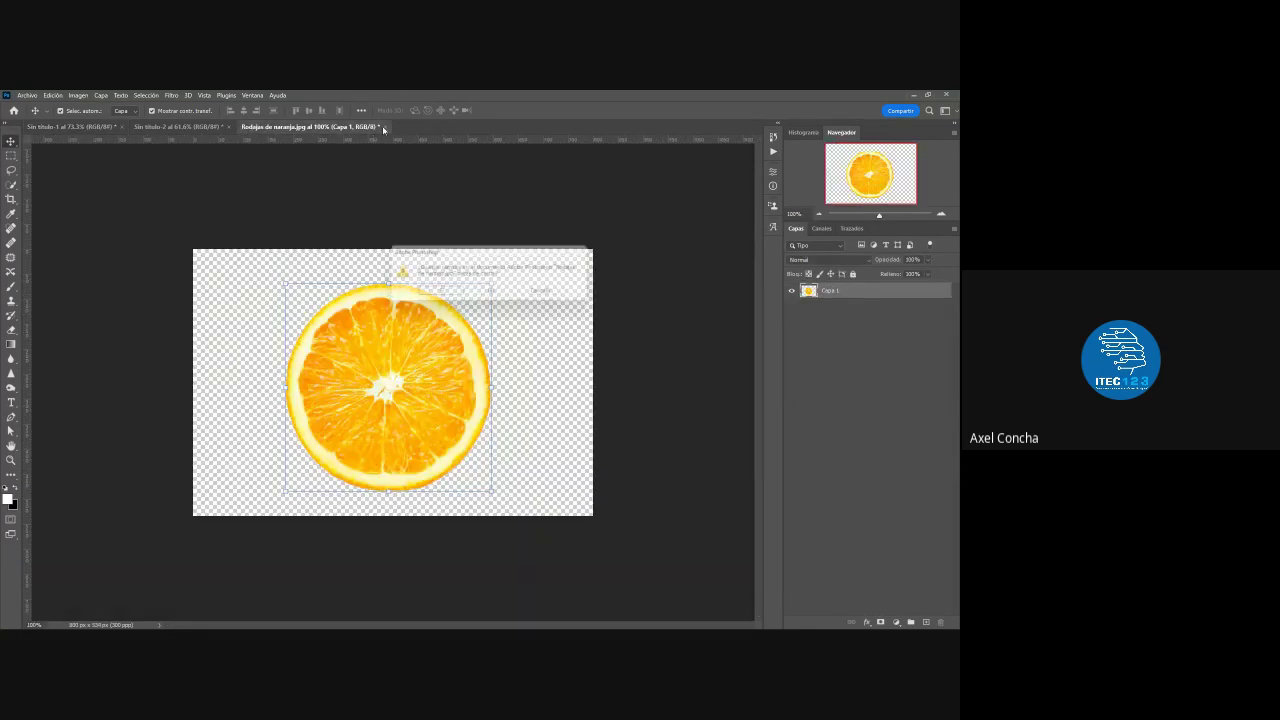
click(491, 289)
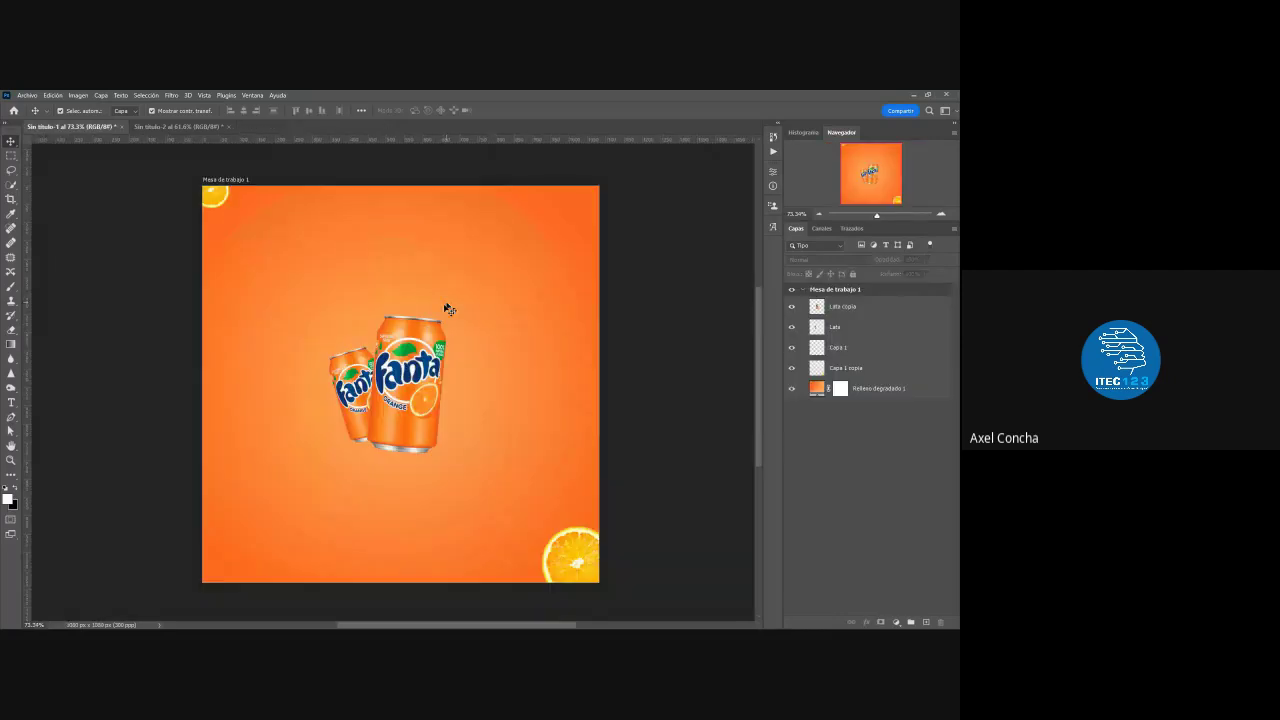
click(196, 127)
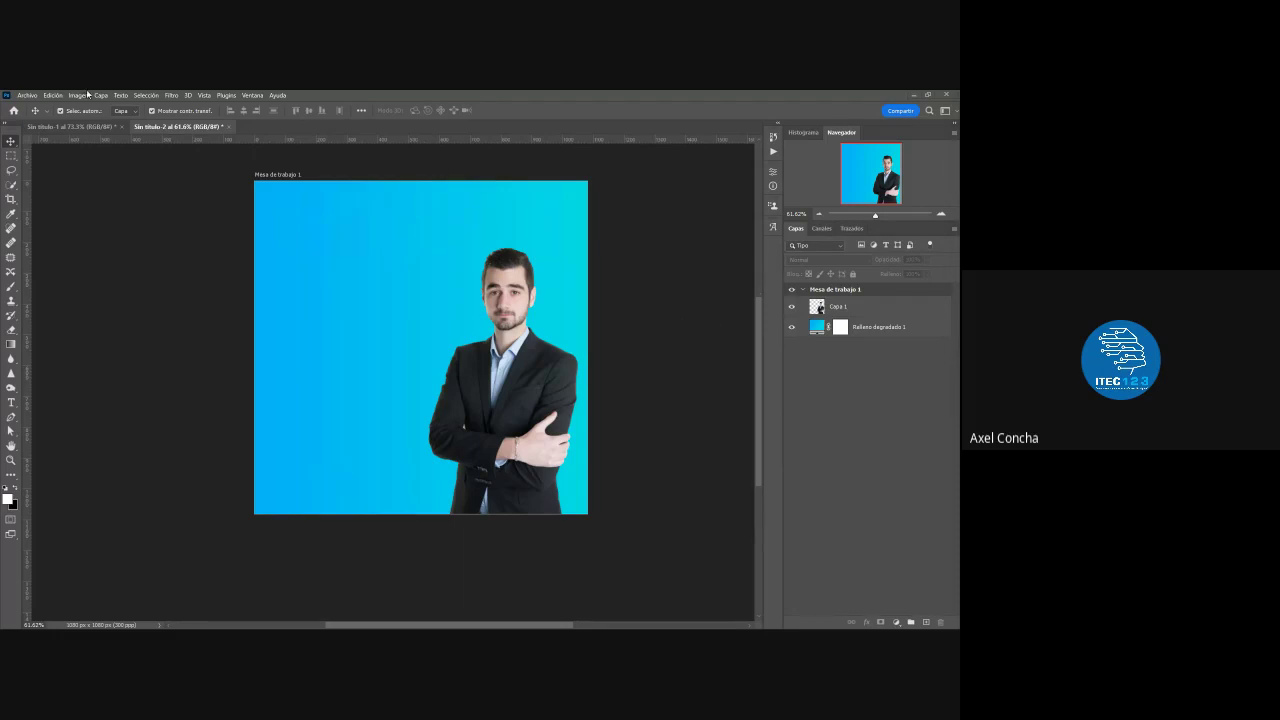
- Open images.png and drag its logo layer into the businessman poster
click(40, 95)
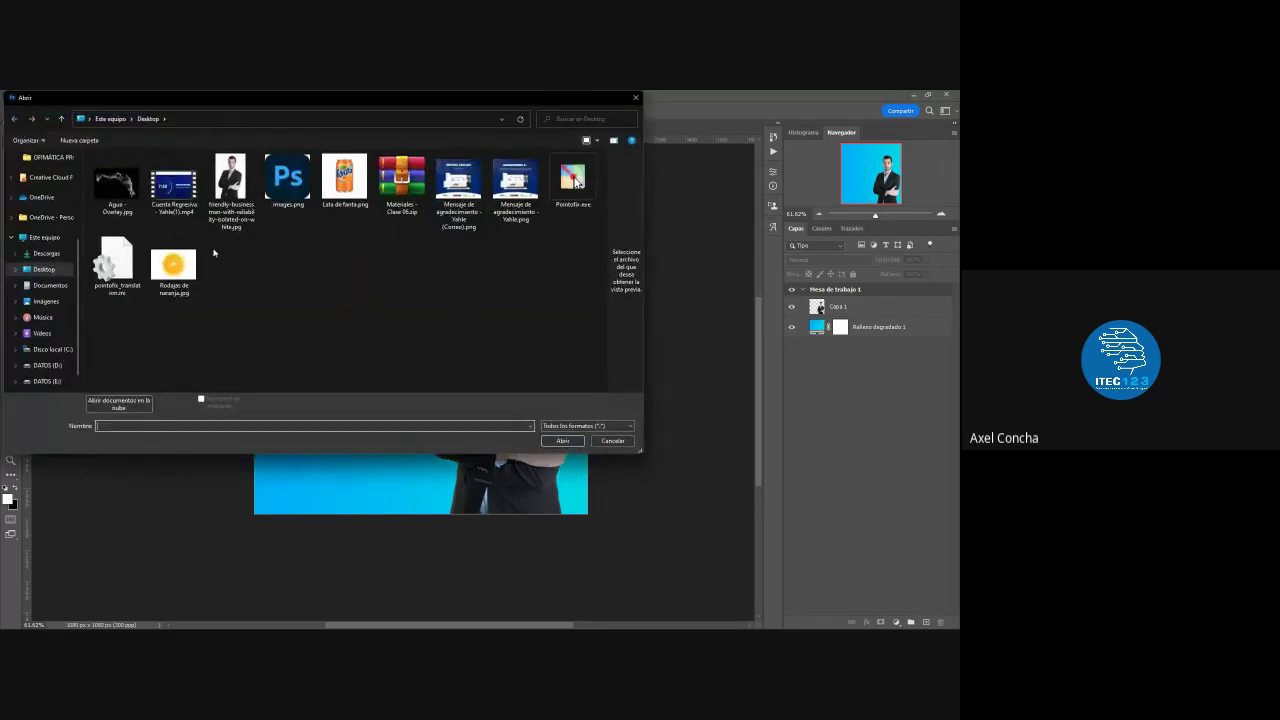
double_click(306, 195)
click(534, 340)
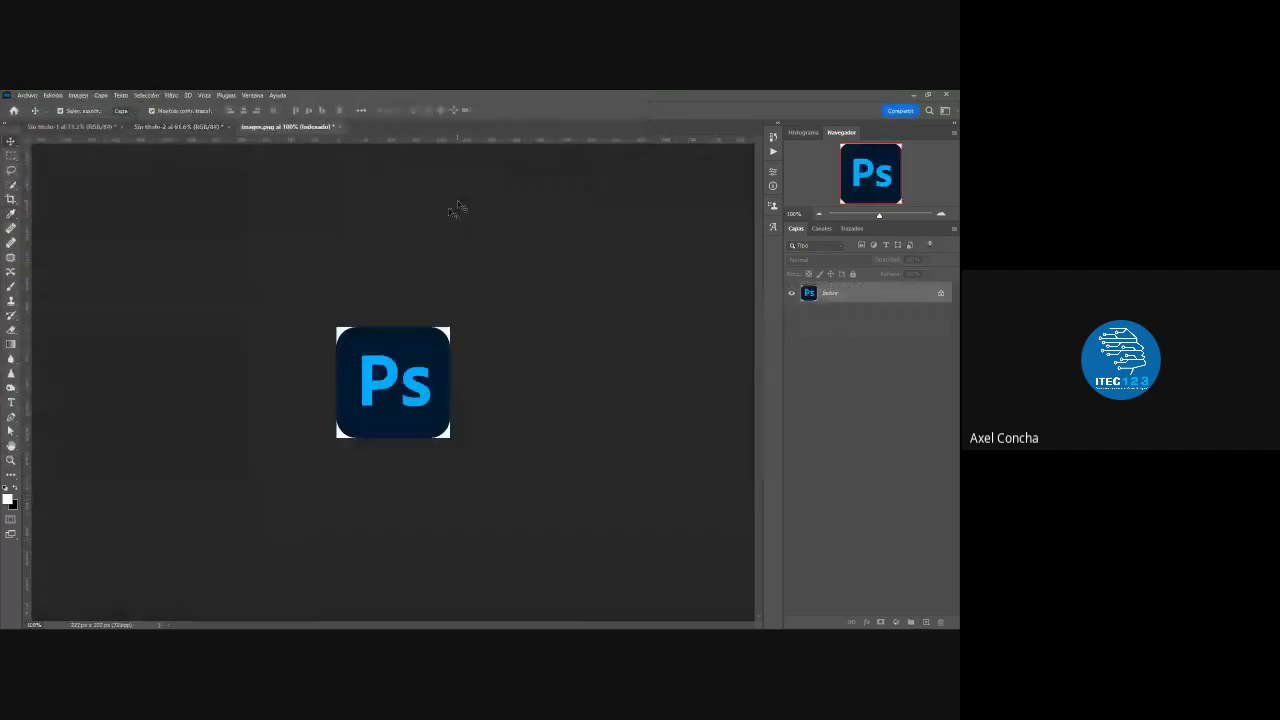
drag(848, 302, 398, 321)
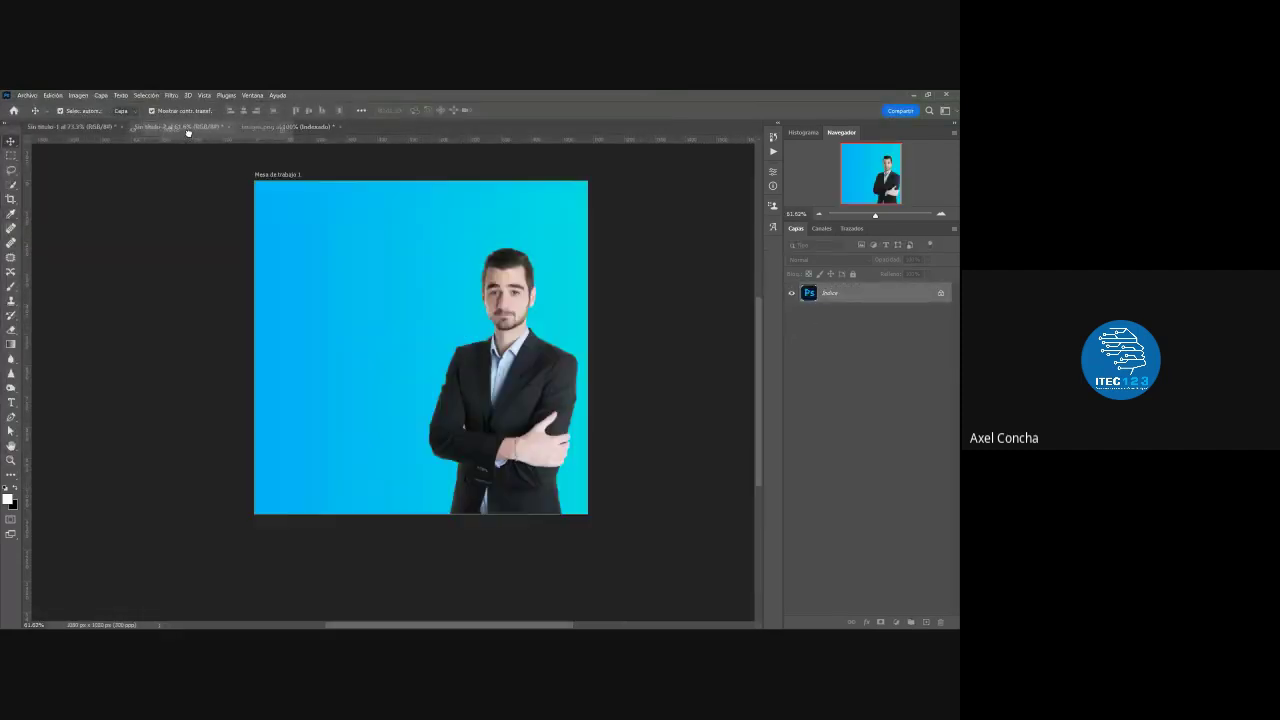
key(Return)
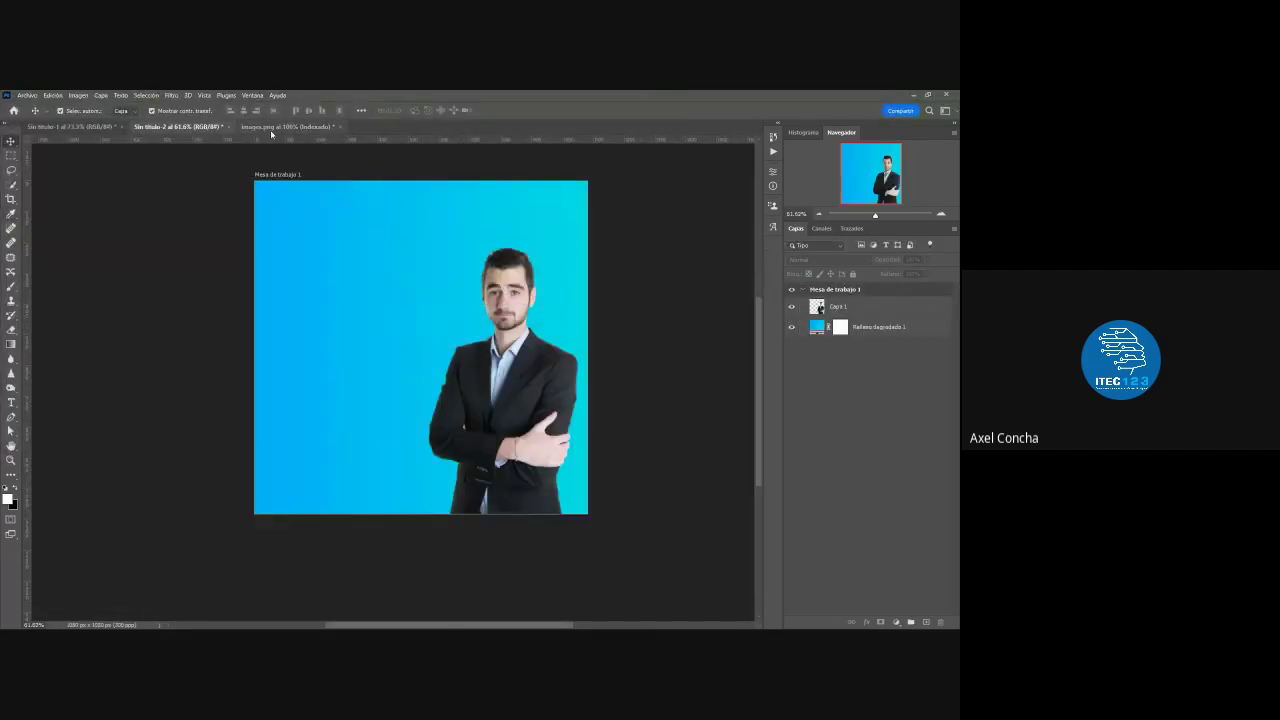
click(333, 128)
- Open the 1200×630 Photoshop logo with the working RGB profile and fit it in view
click(27, 95)
click(50, 106)
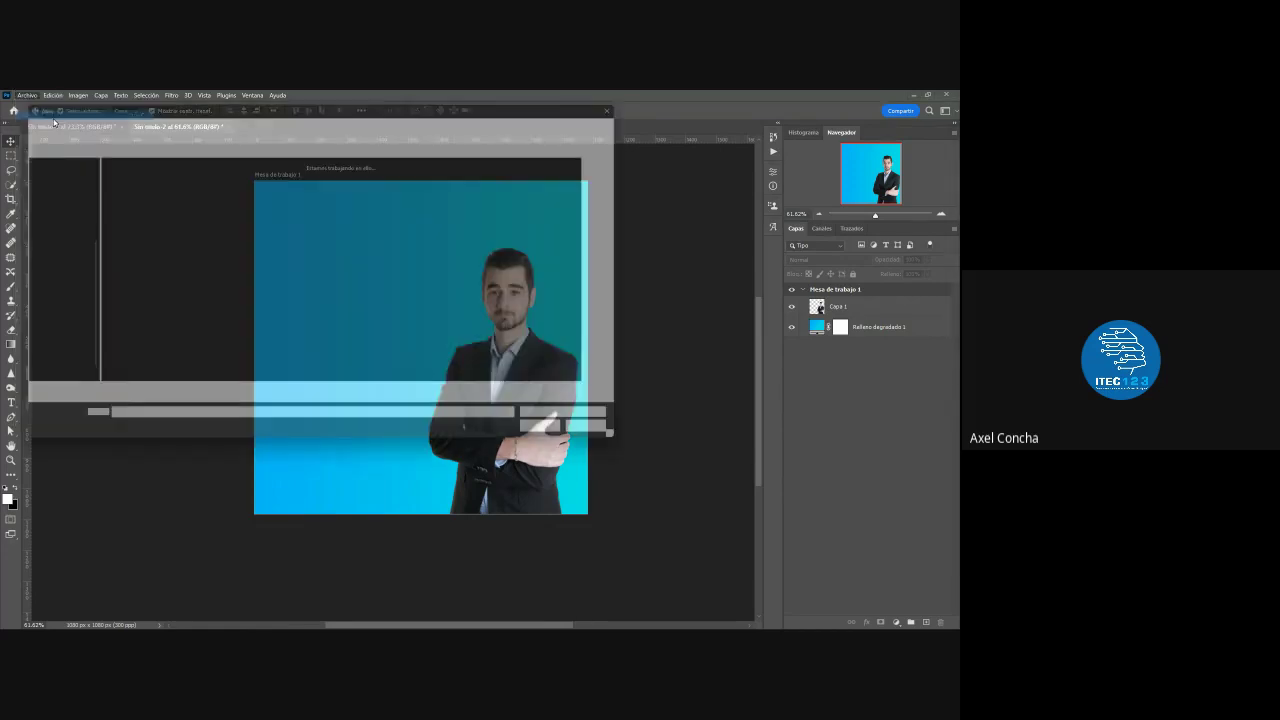
double_click(114, 186)
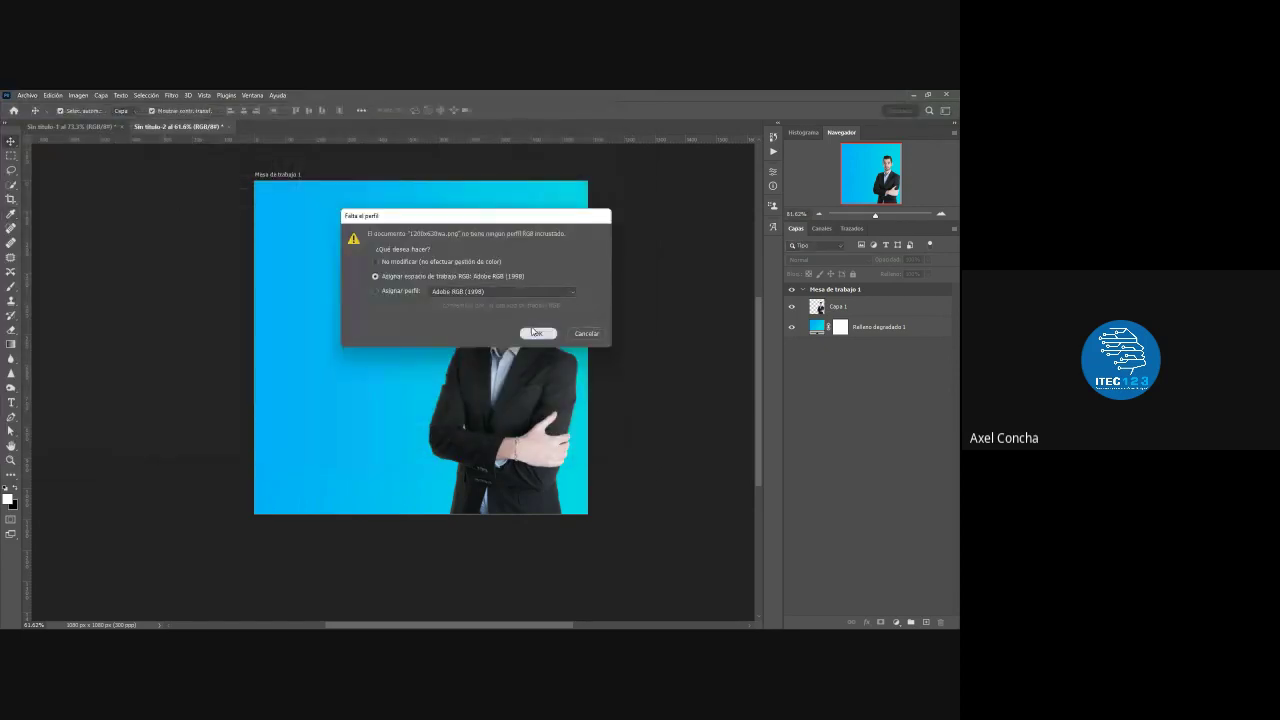
click(535, 332)
key(ctrl+0)
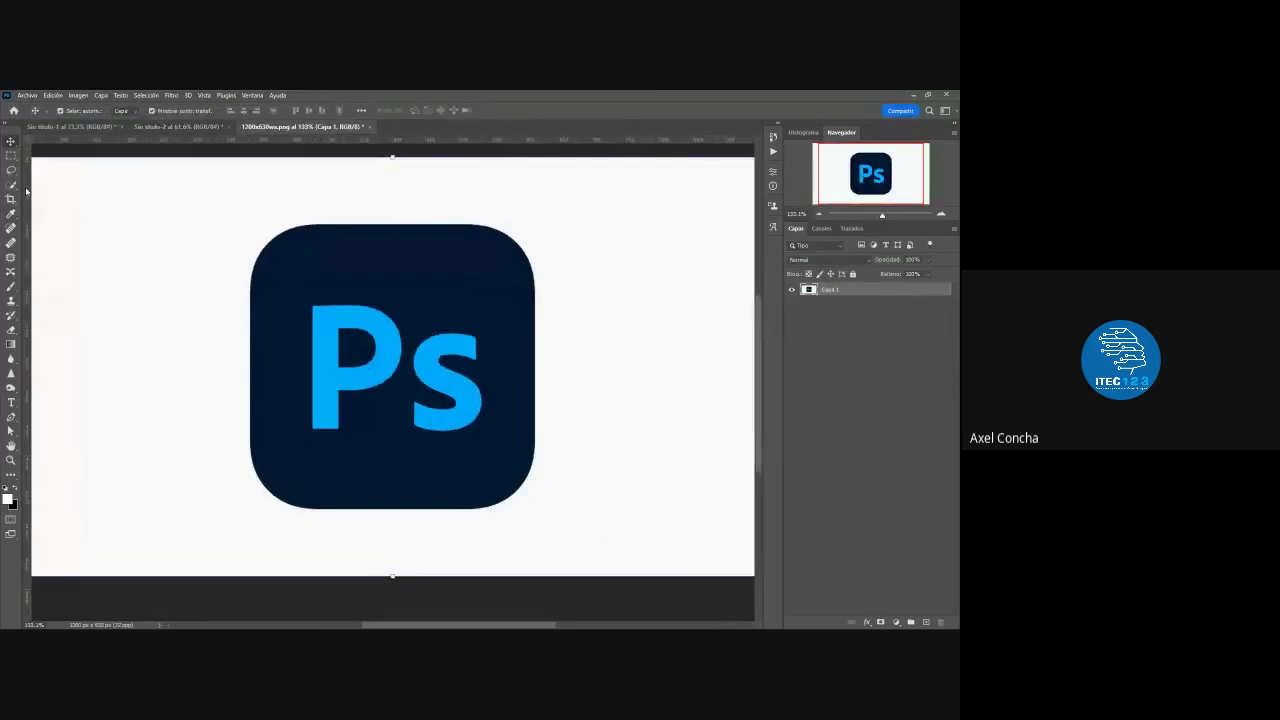
- Cut out the Ps logo square onto its own layer and move it into the man's poster
click(11, 185)
click(438, 341)
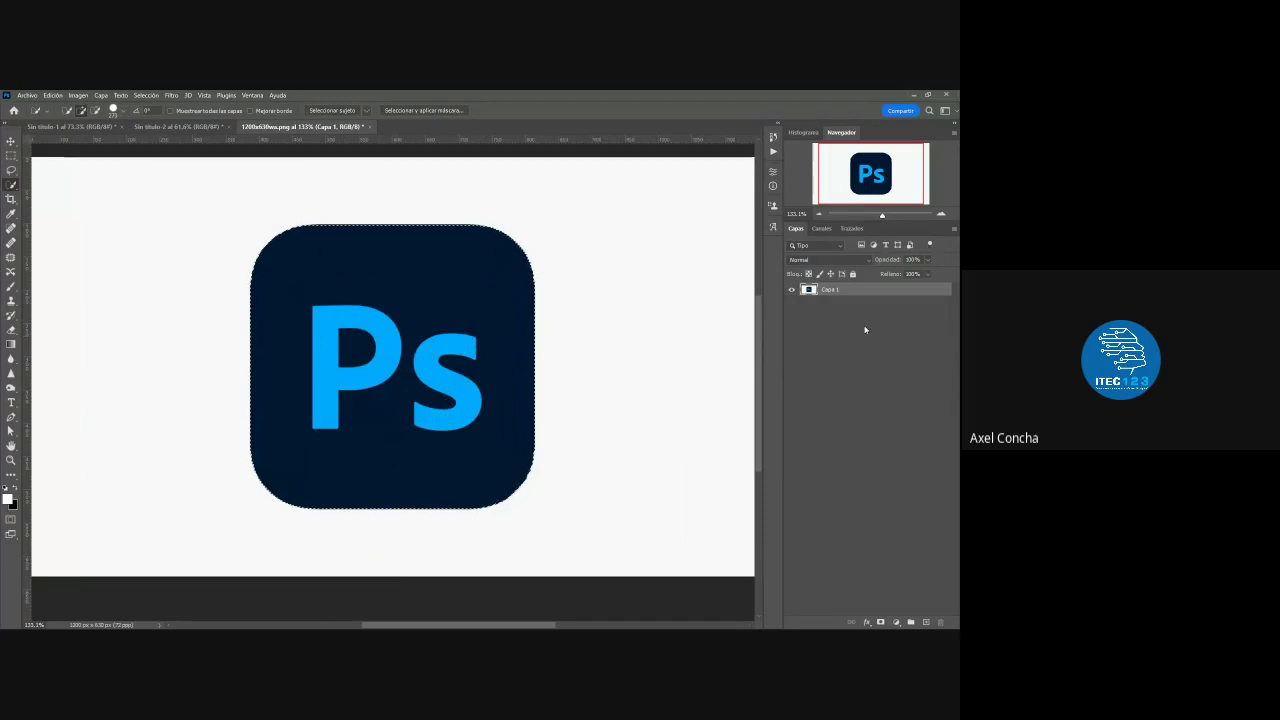
key(ctrl+k)
key(Escape)
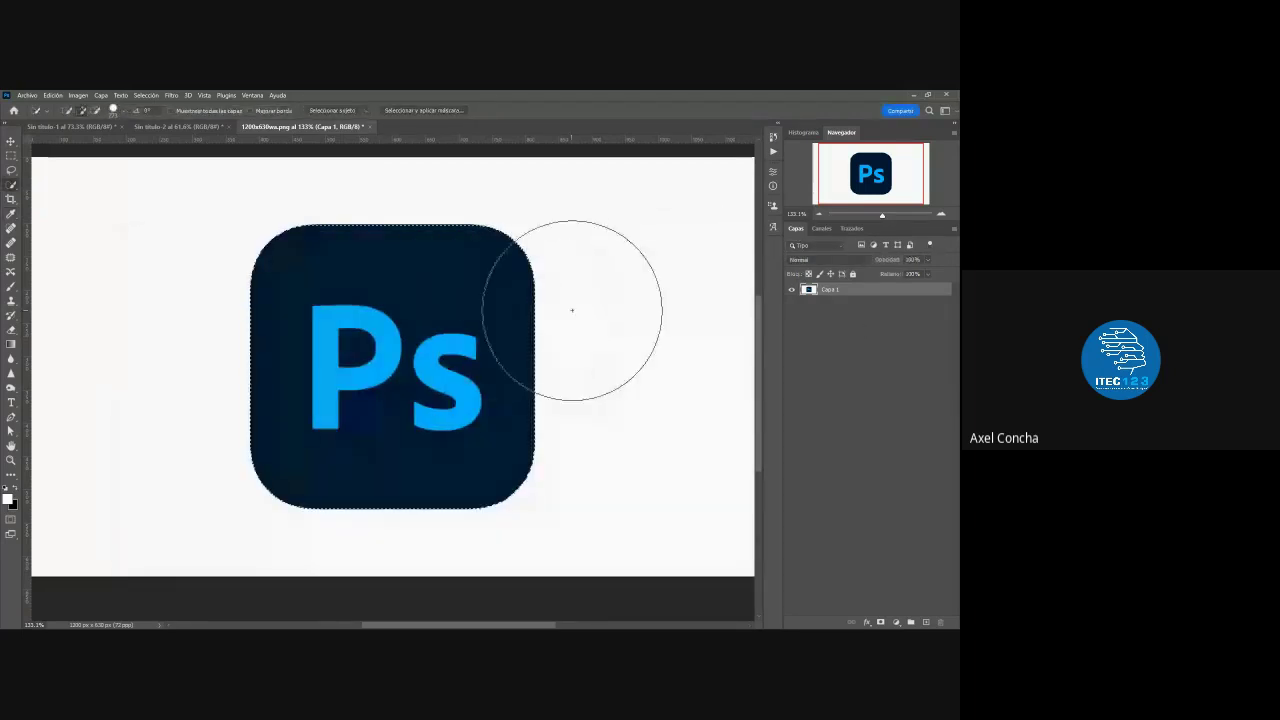
key(ctrl+j)
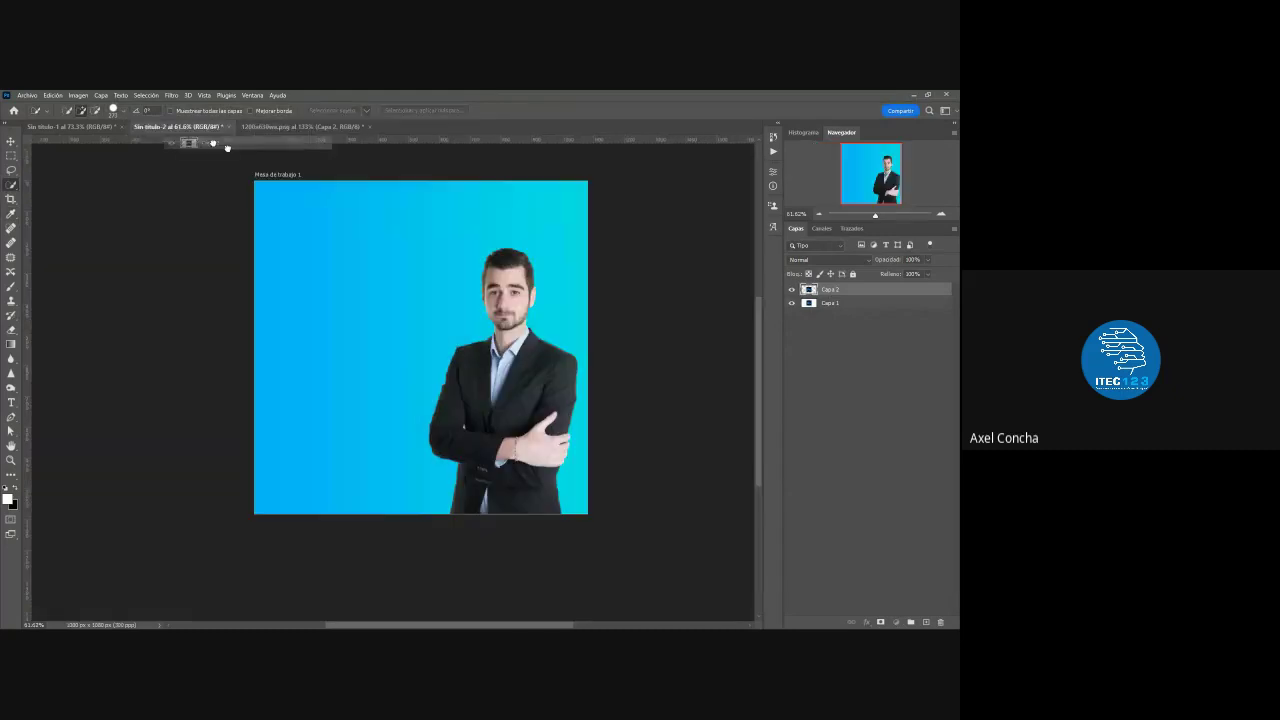
drag(168, 122, 460, 302)
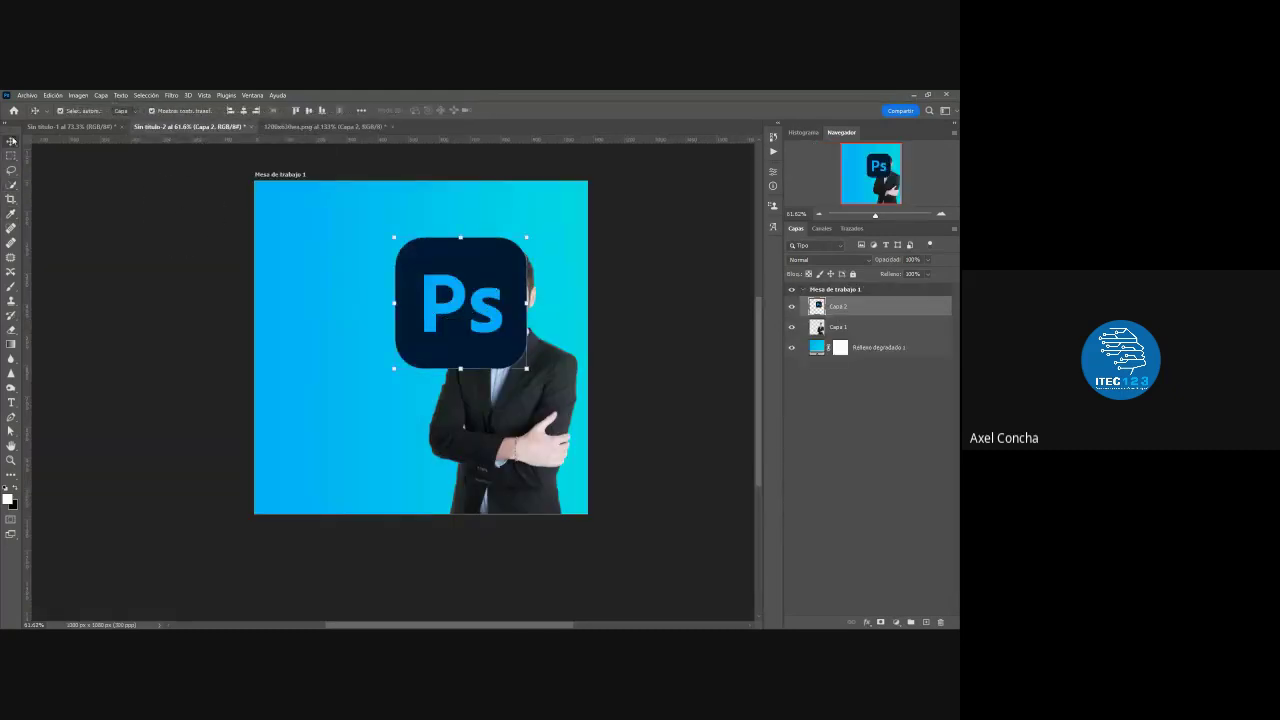
- Shrink the logo beside the man's chest, then select the gradient background layer
key(ctrl+t)
mouse_move(527, 237)
mouse_down()
mouse_move(468, 298)
mouse_move(468, 416)
mouse_move(474, 338)
mouse_move(458, 359)
mouse_up()
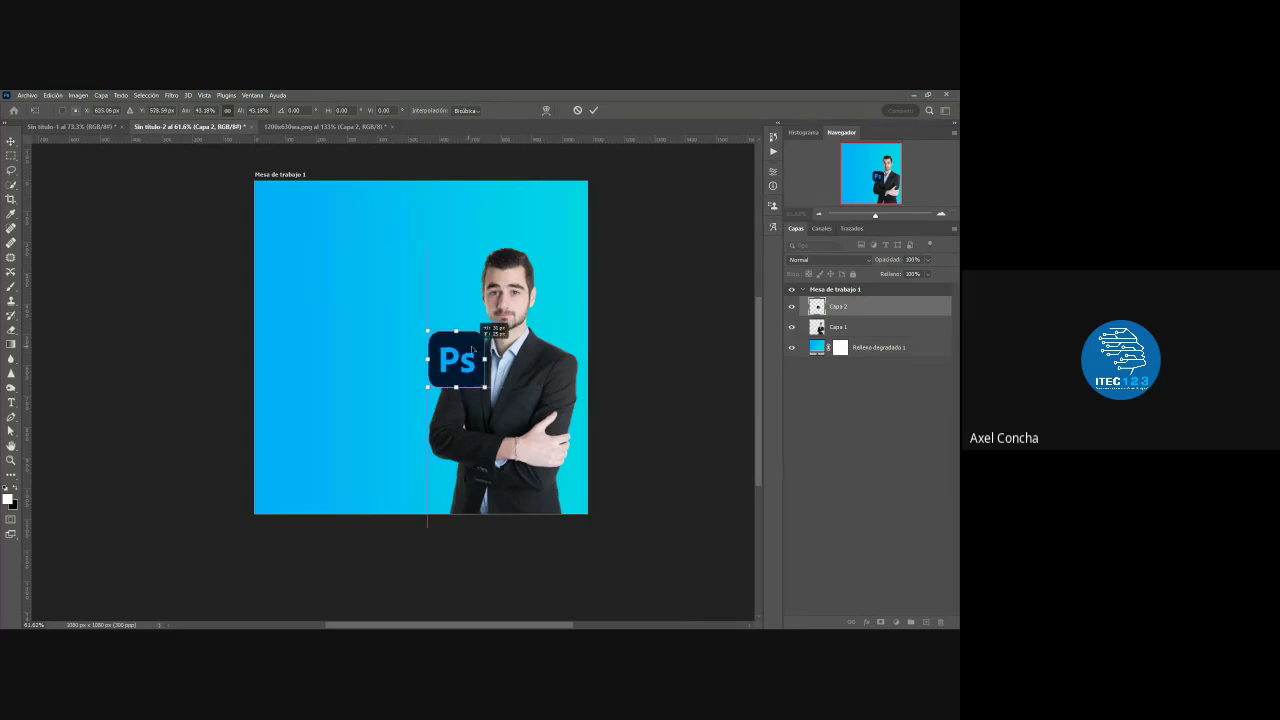
click(593, 110)
scroll(476, 257, down, 1)
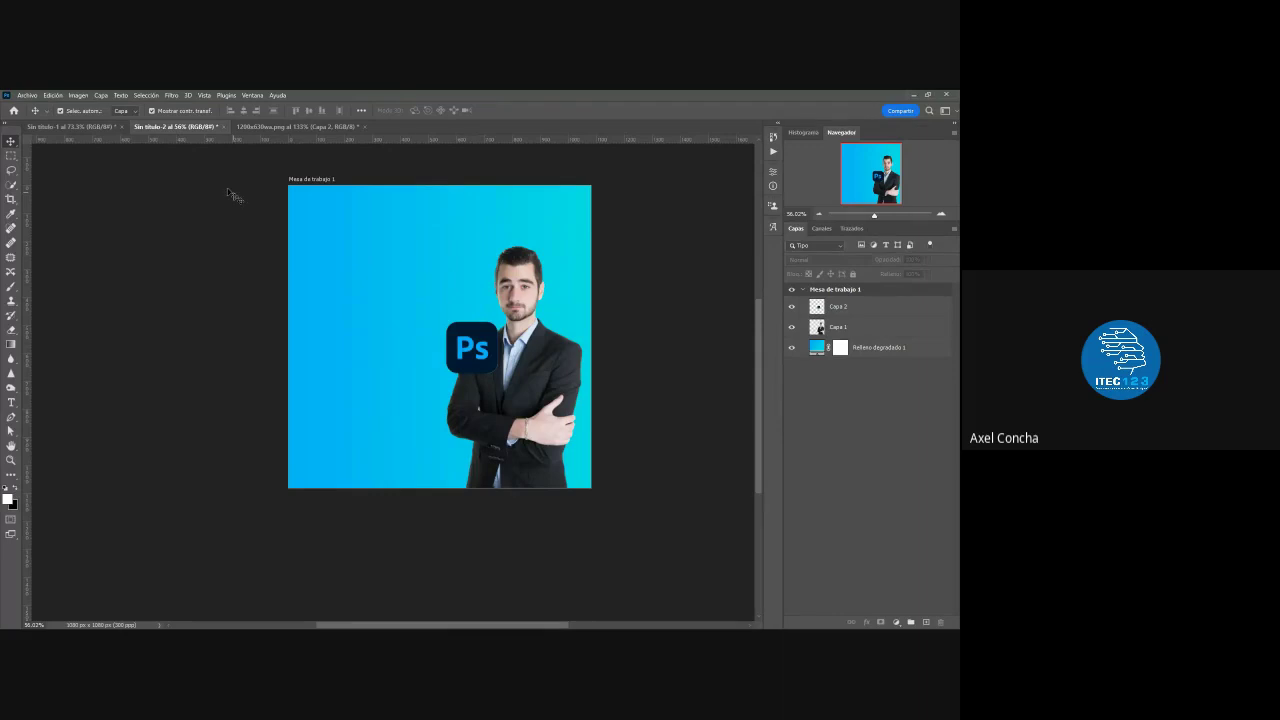
click(70, 127)
click(175, 127)
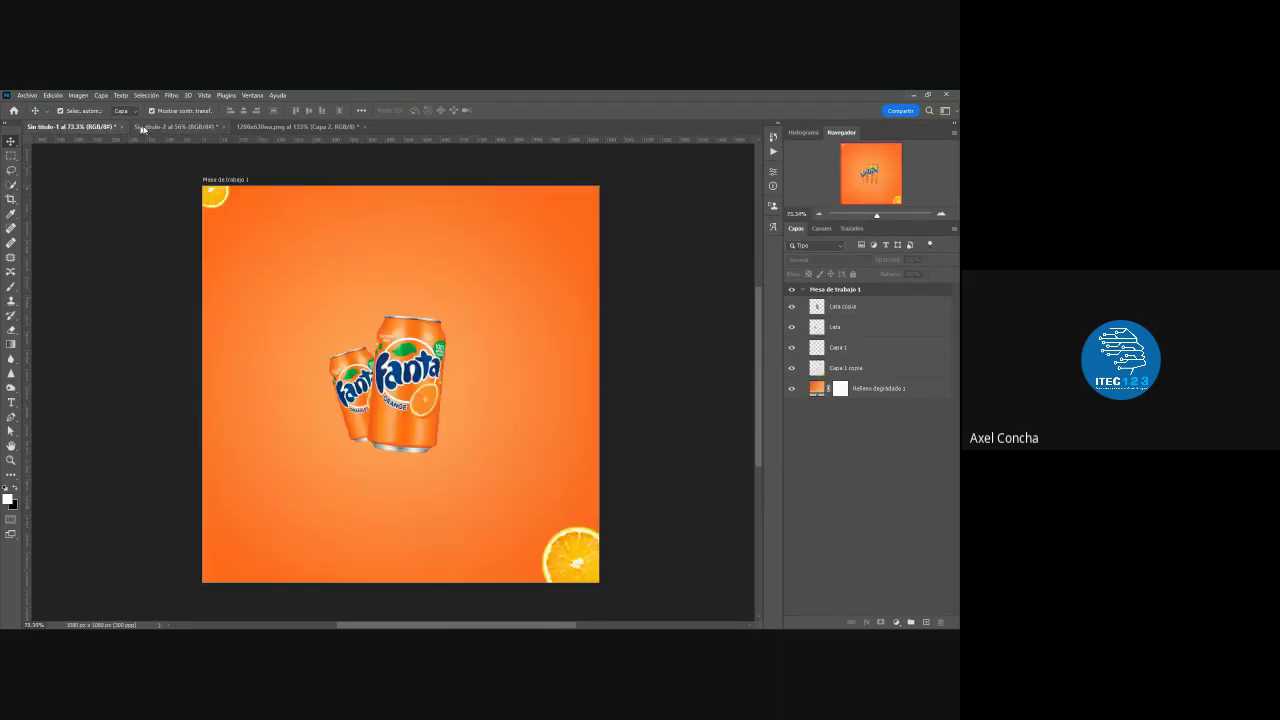
click(472, 345)
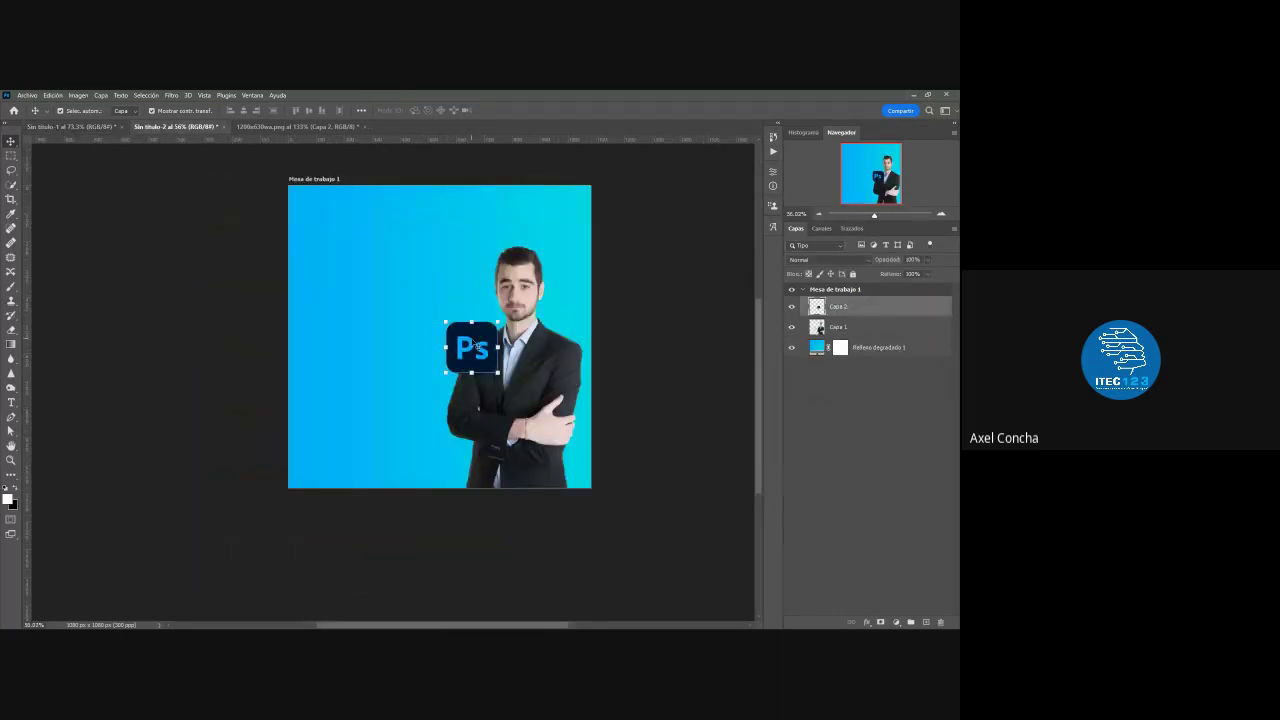
click(456, 257)
- In the gradient editor, set the left colour stop to dark navy sampled from the Ps logo
double_click(815, 347)
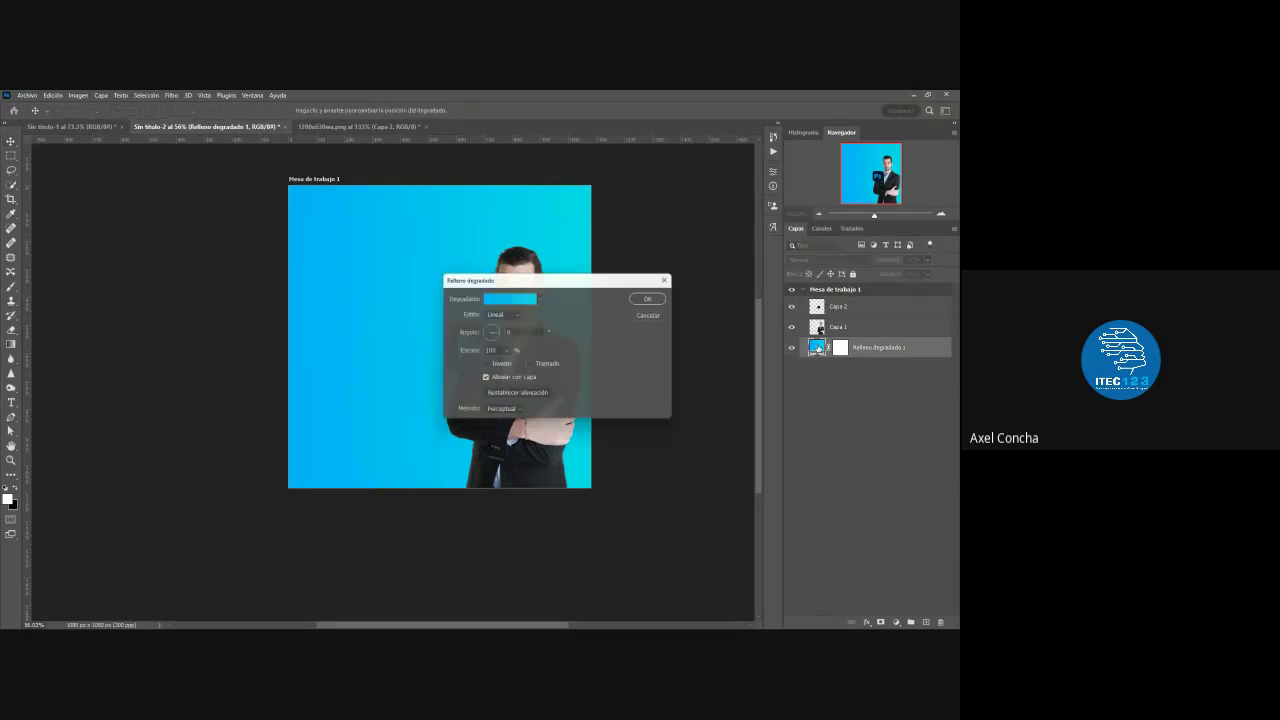
click(686, 277)
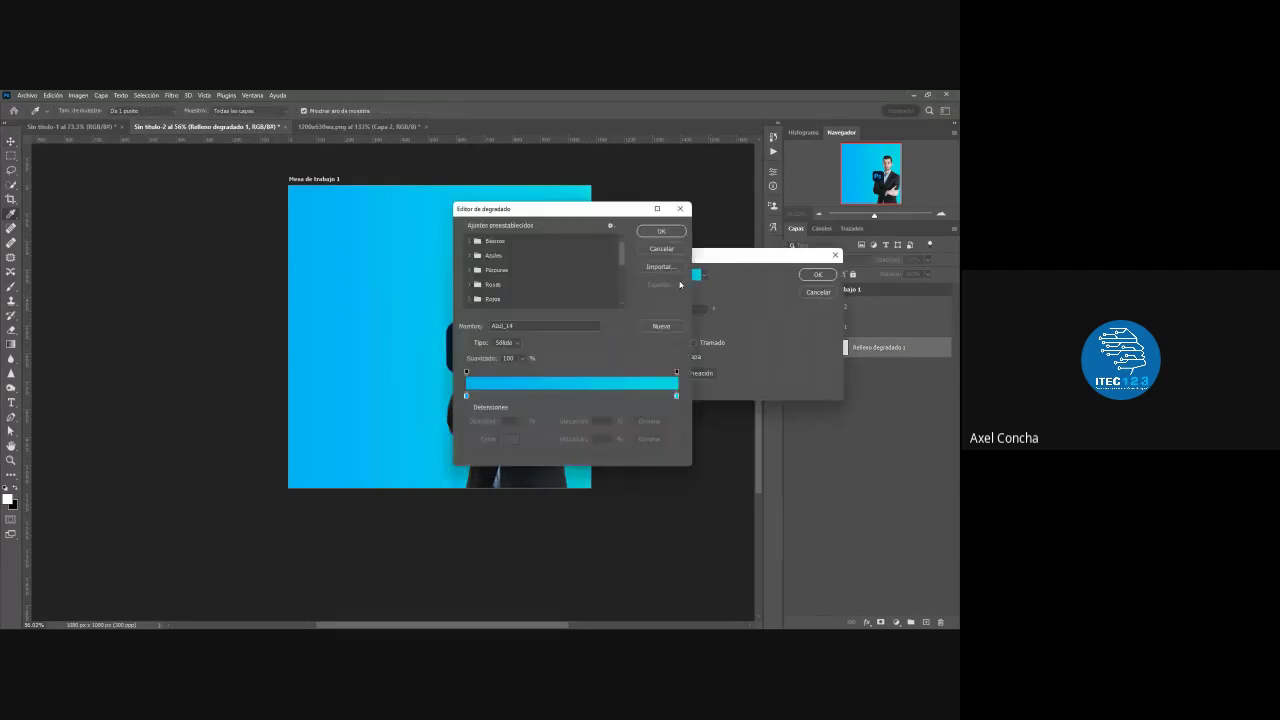
click(588, 393)
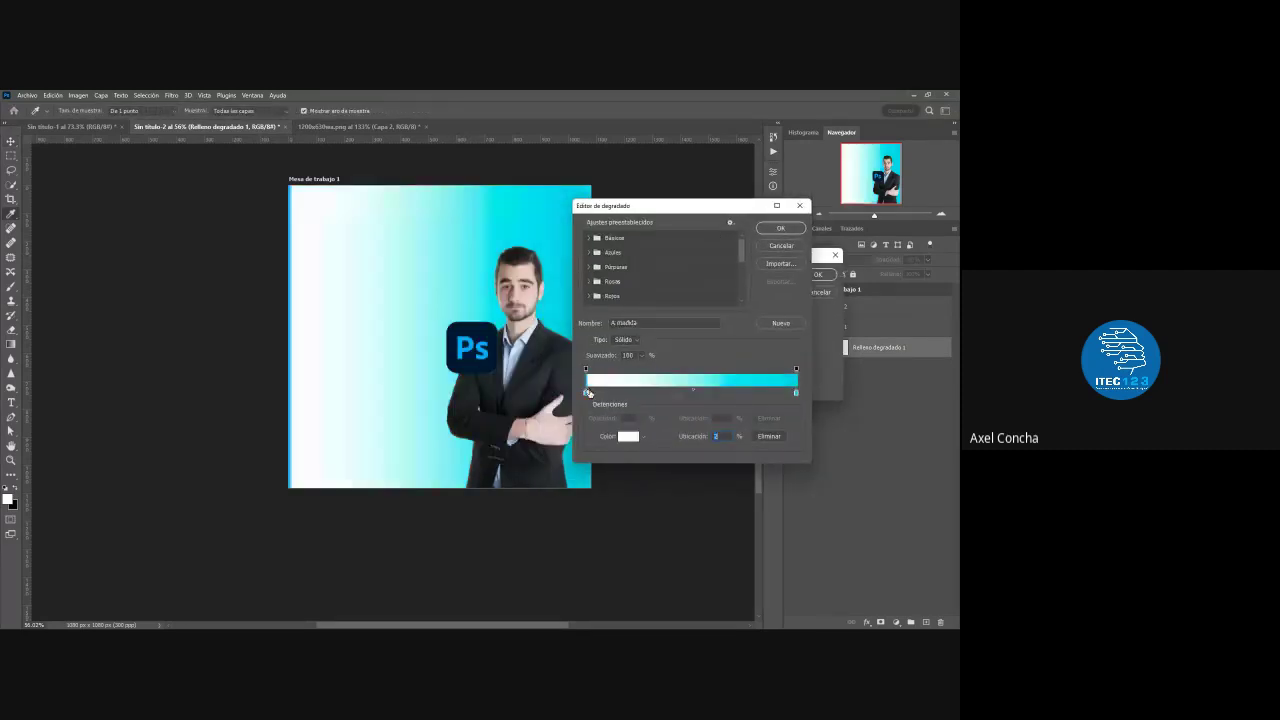
double_click(589, 393)
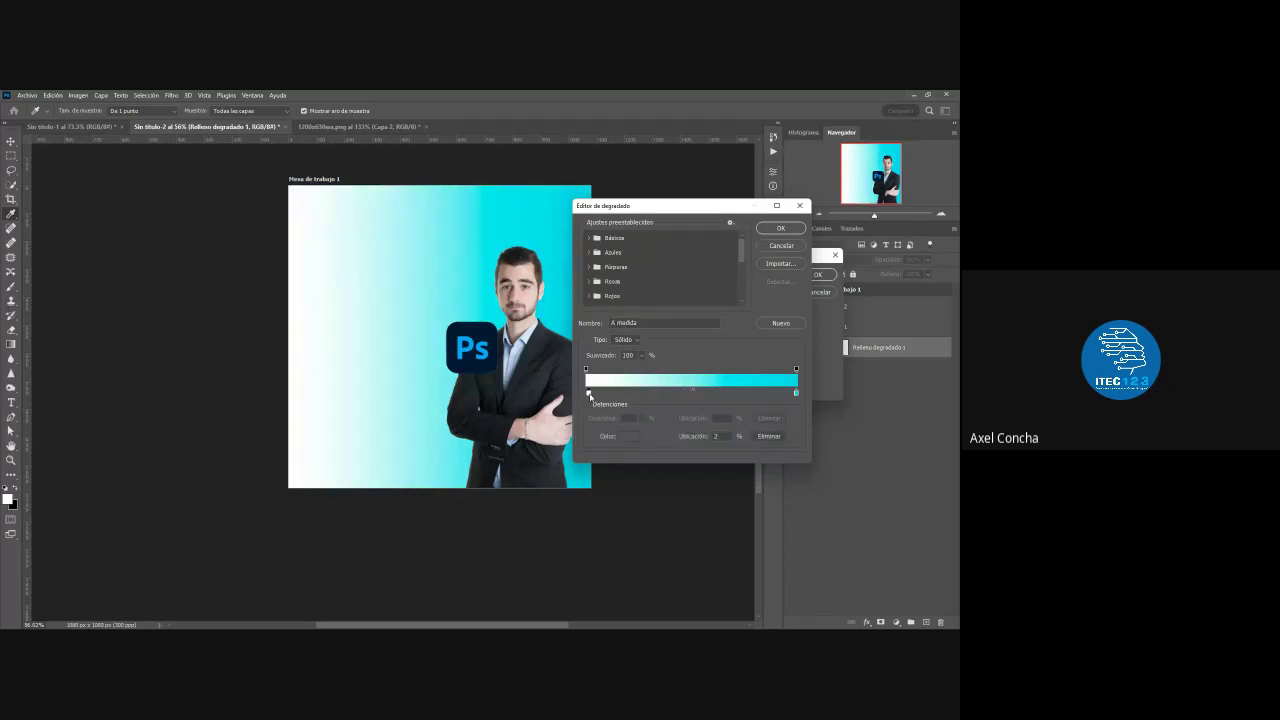
click(641, 348)
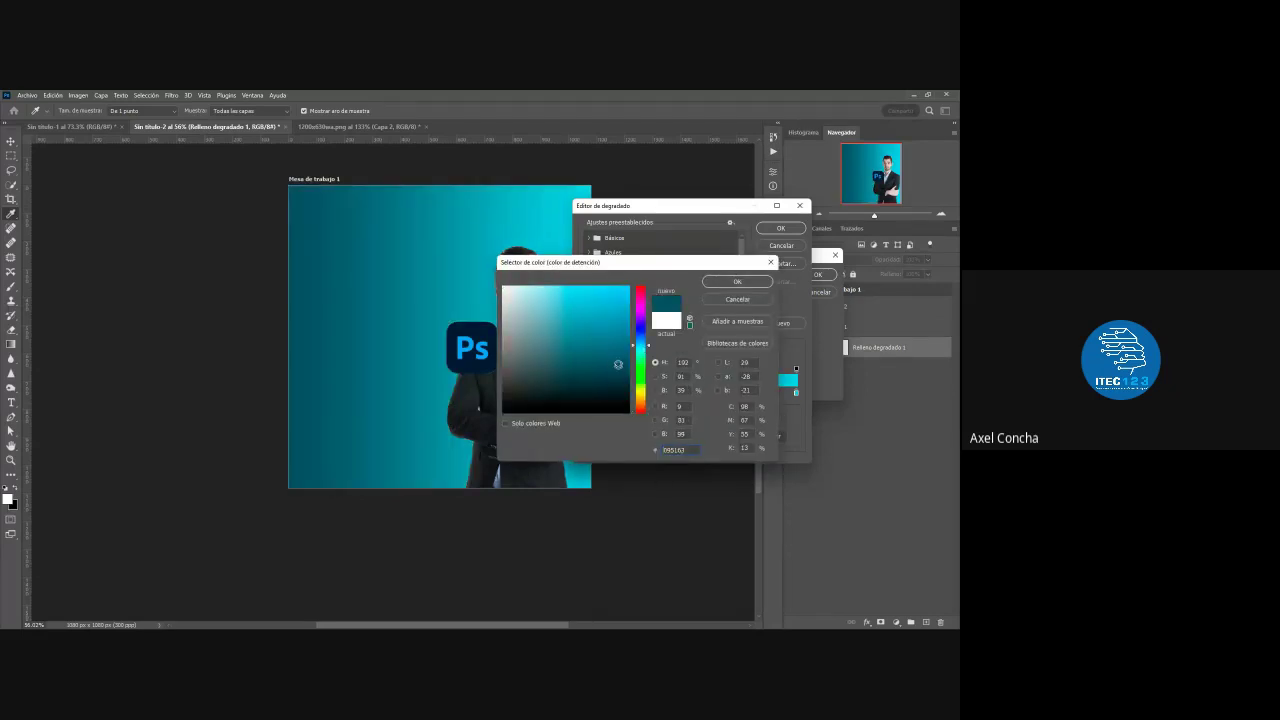
click(471, 328)
click(737, 281)
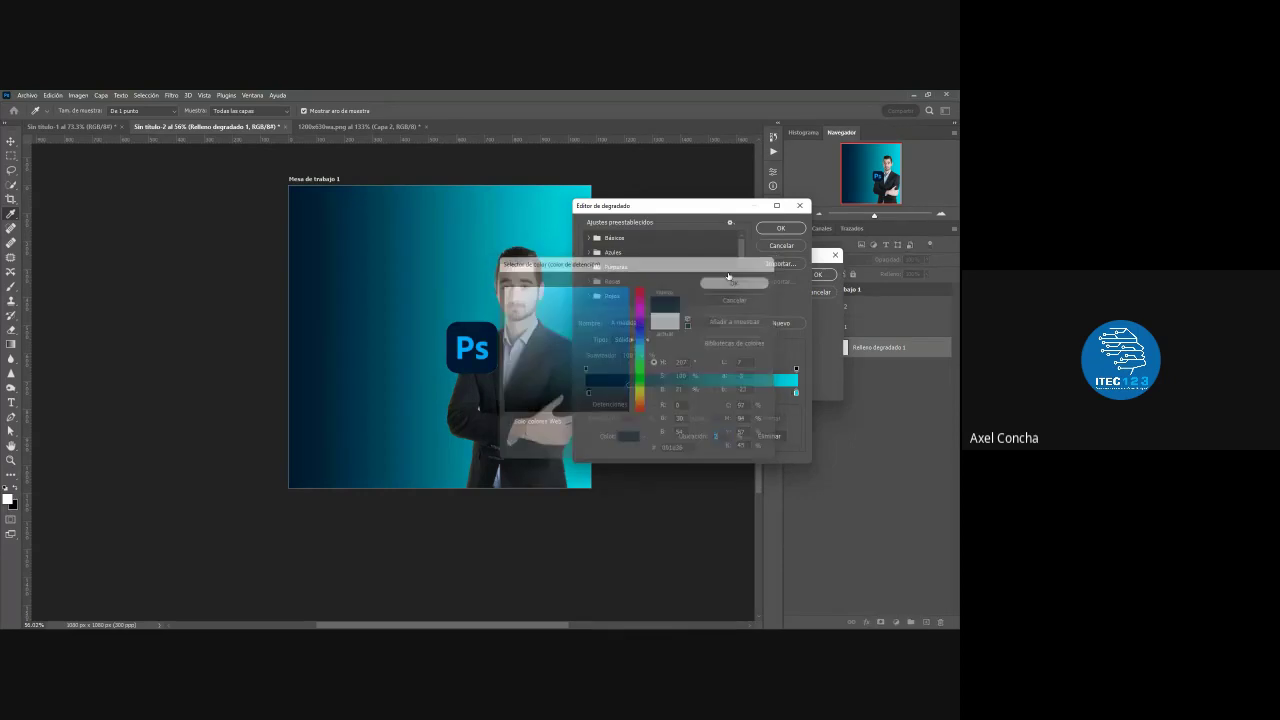
- Set the right stop to the logo's bright blue, deepen the left stop's blue, and accept
double_click(796, 393)
click(474, 333)
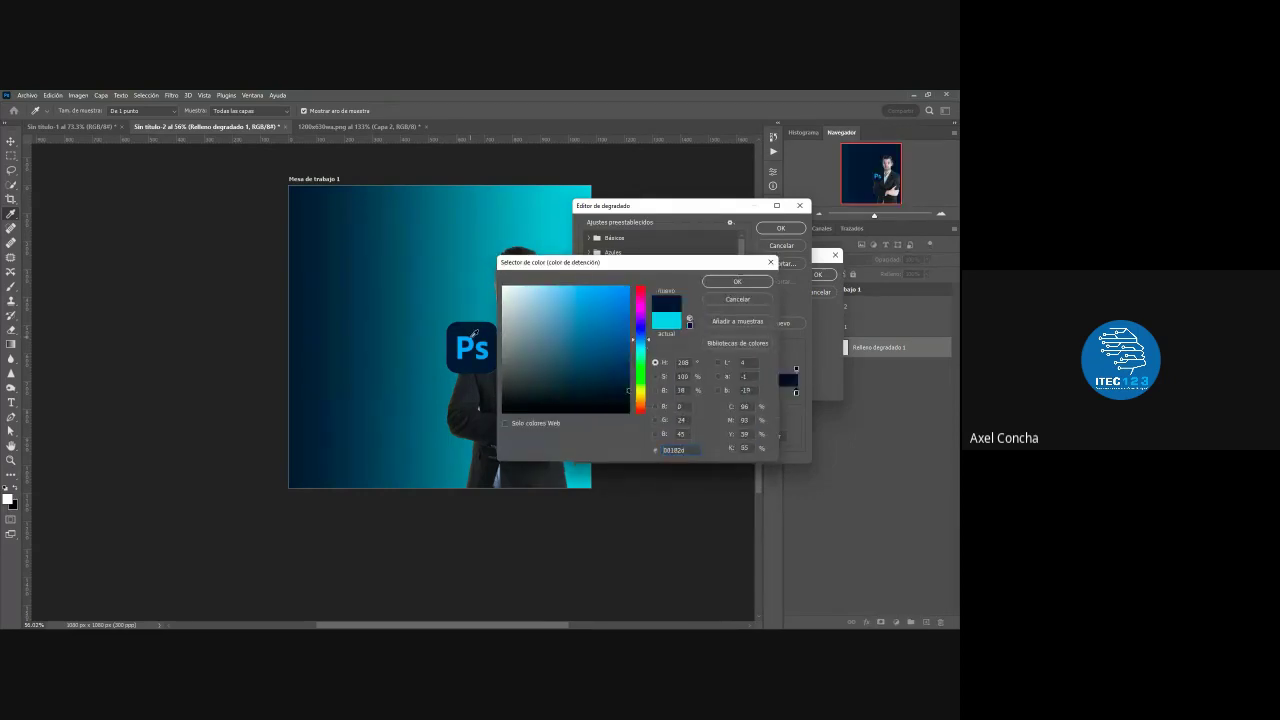
click(471, 336)
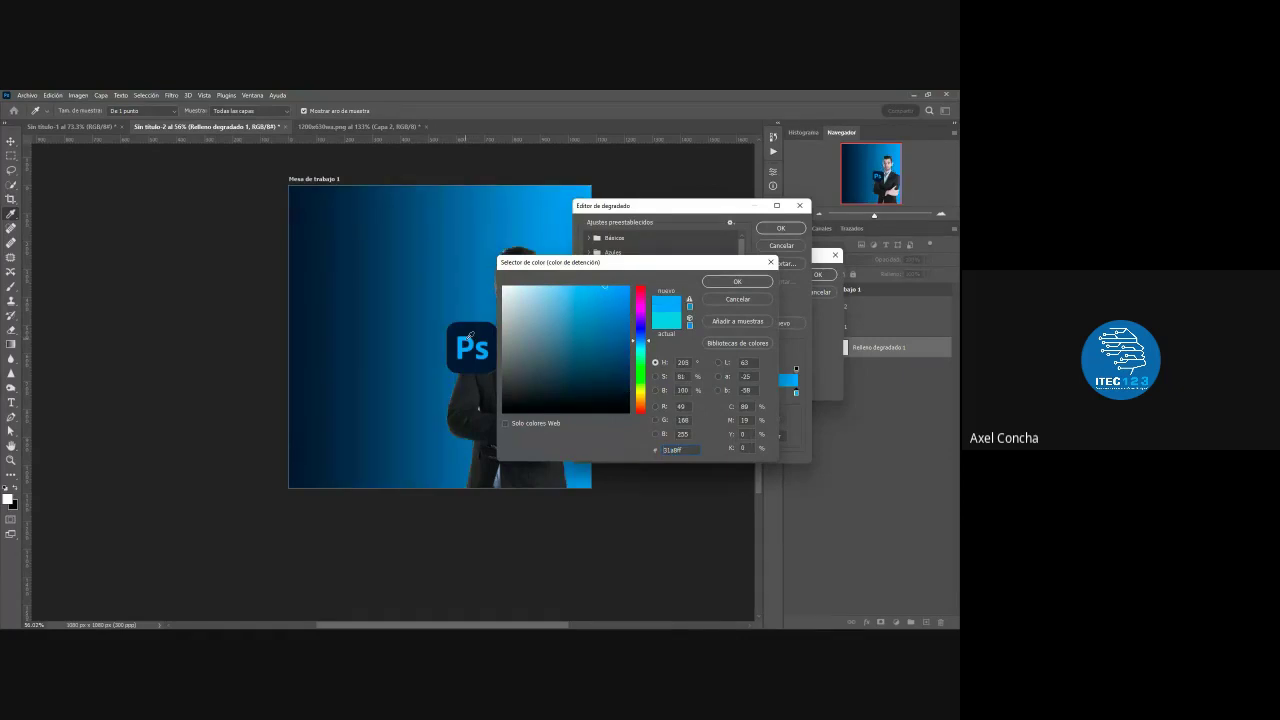
click(737, 281)
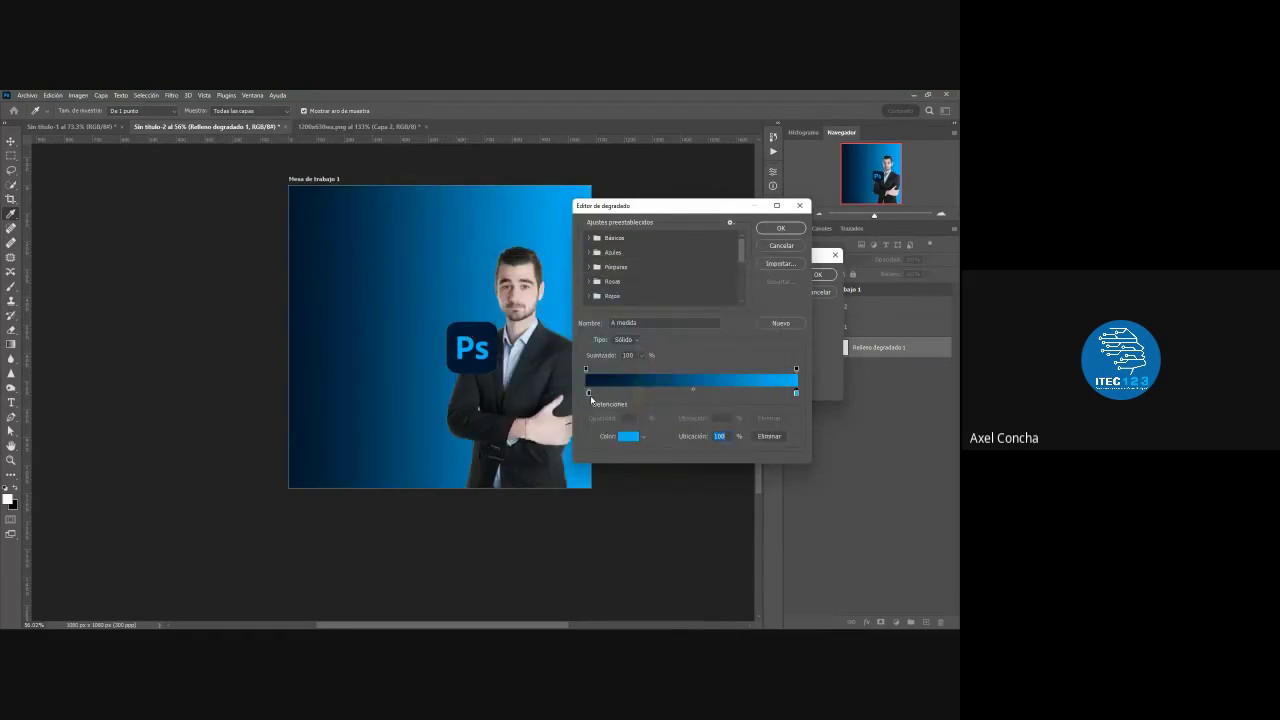
double_click(589, 393)
drag(627, 344, 624, 361)
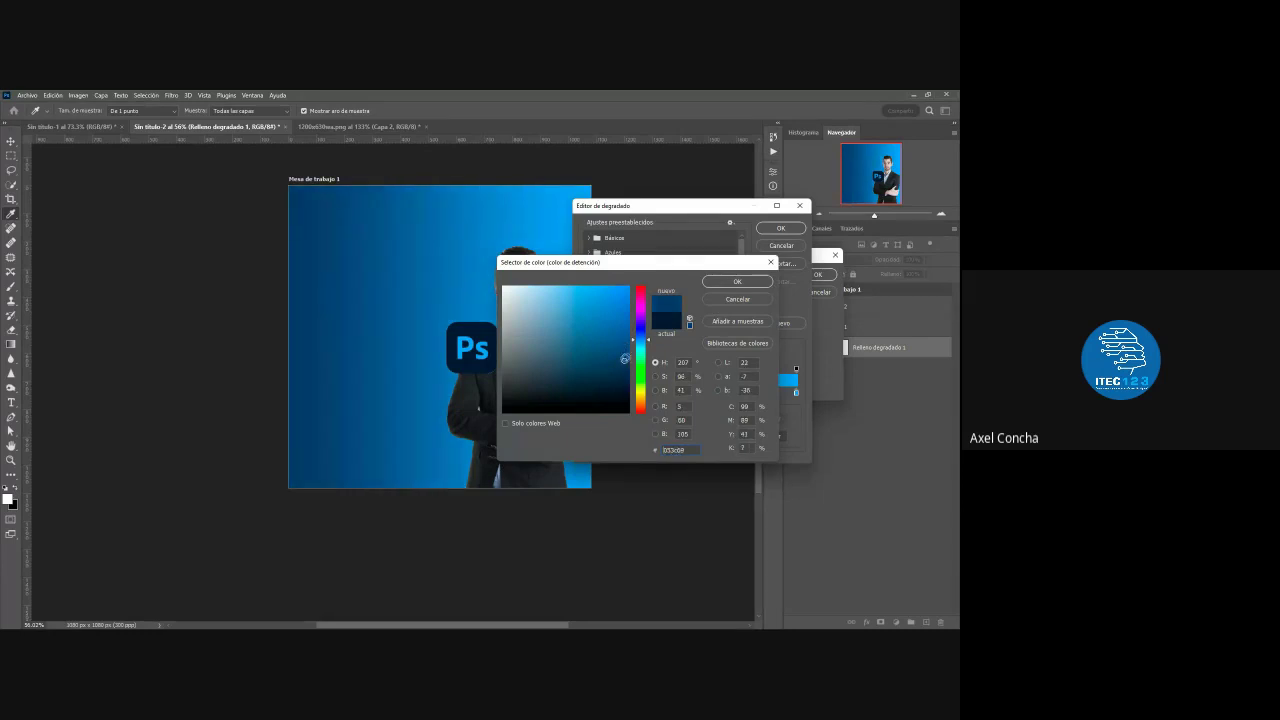
click(735, 282)
key(Return)
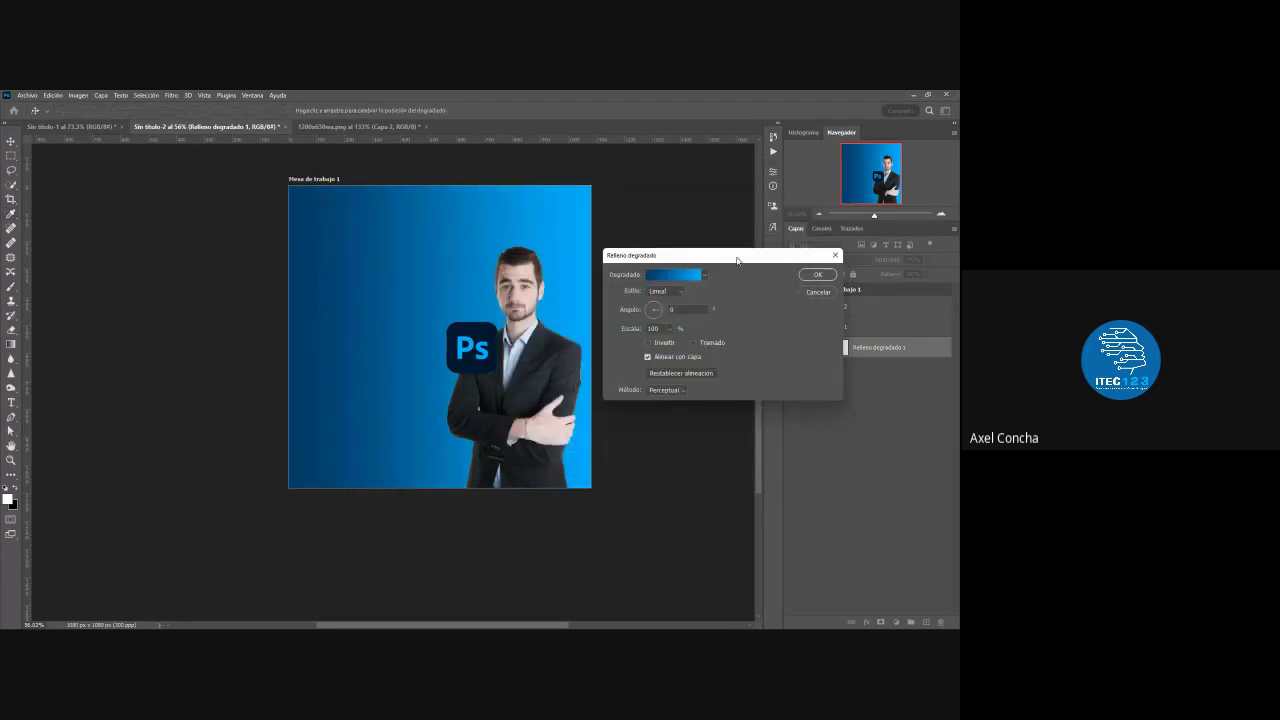
- Try a reversed radial gradient, revert to linear, and brighten the left stop's blue
click(677, 291)
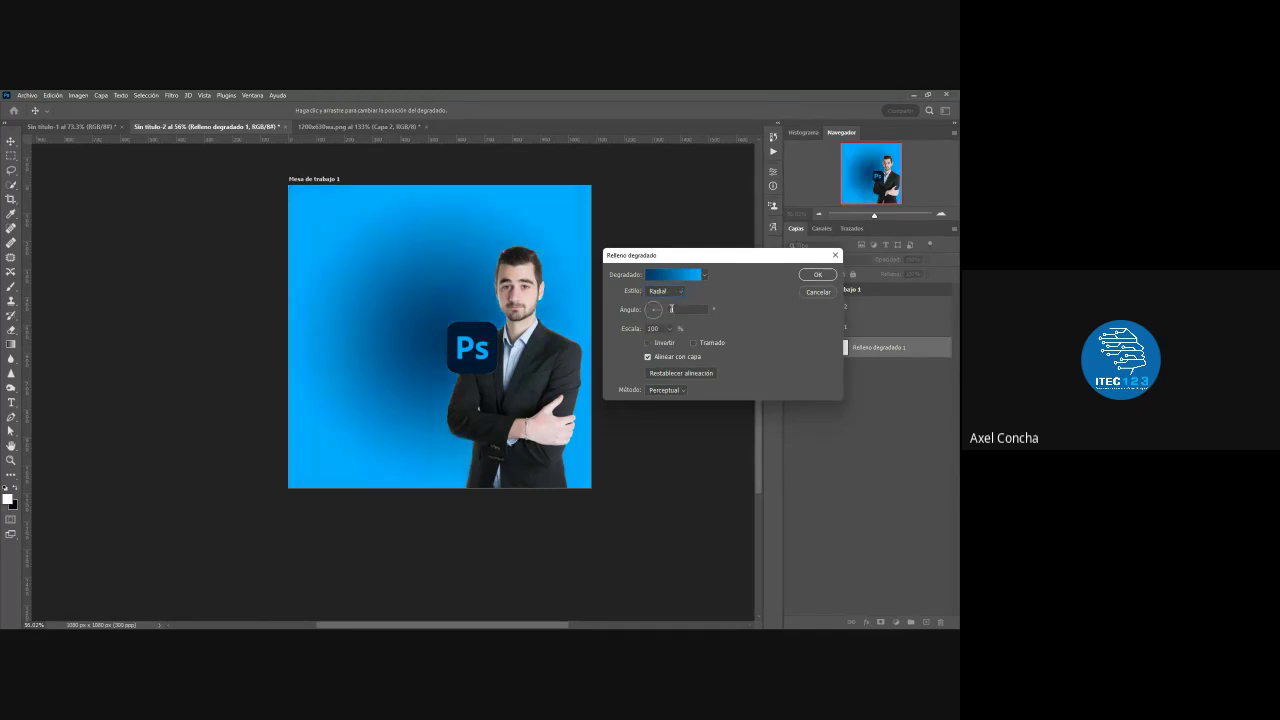
click(668, 343)
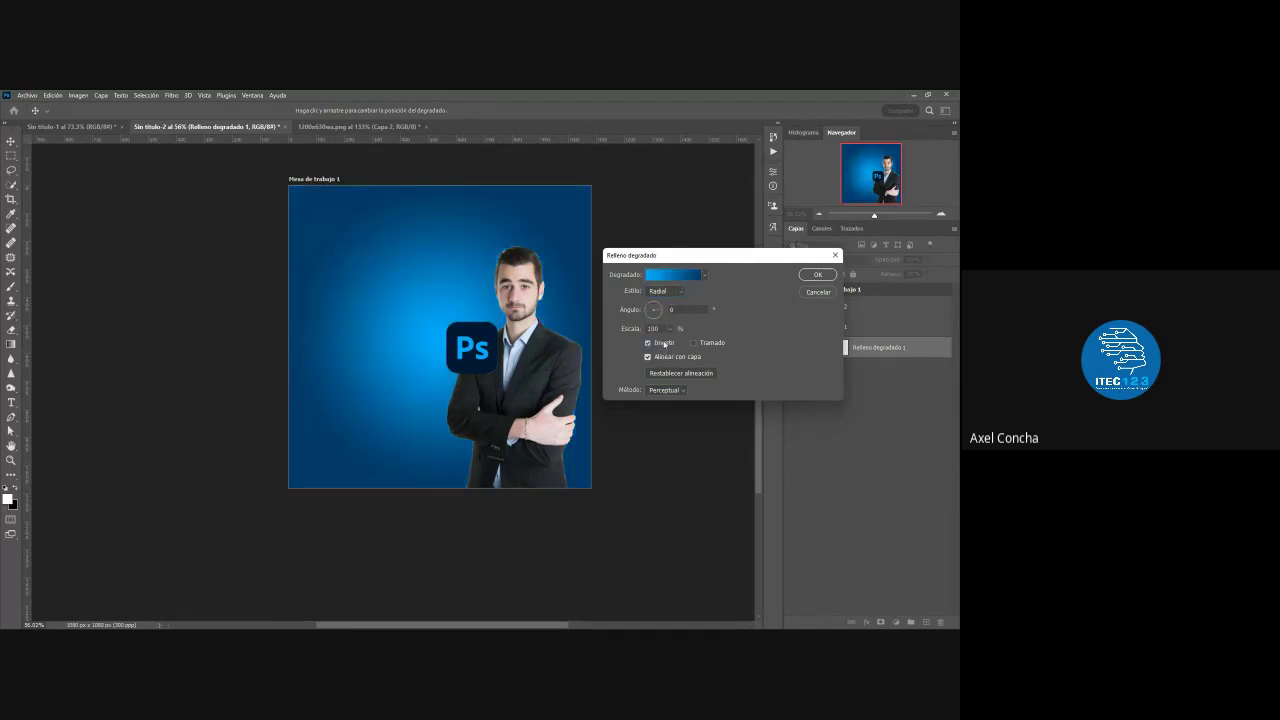
click(670, 291)
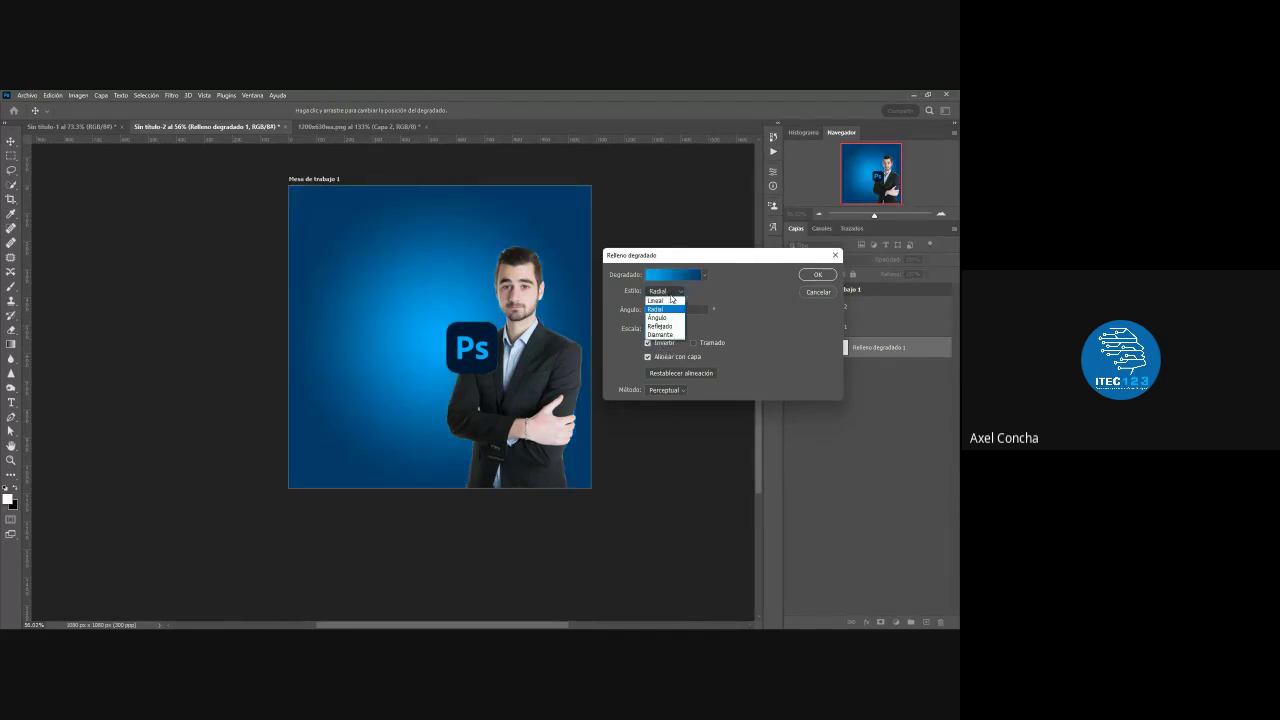
click(673, 274)
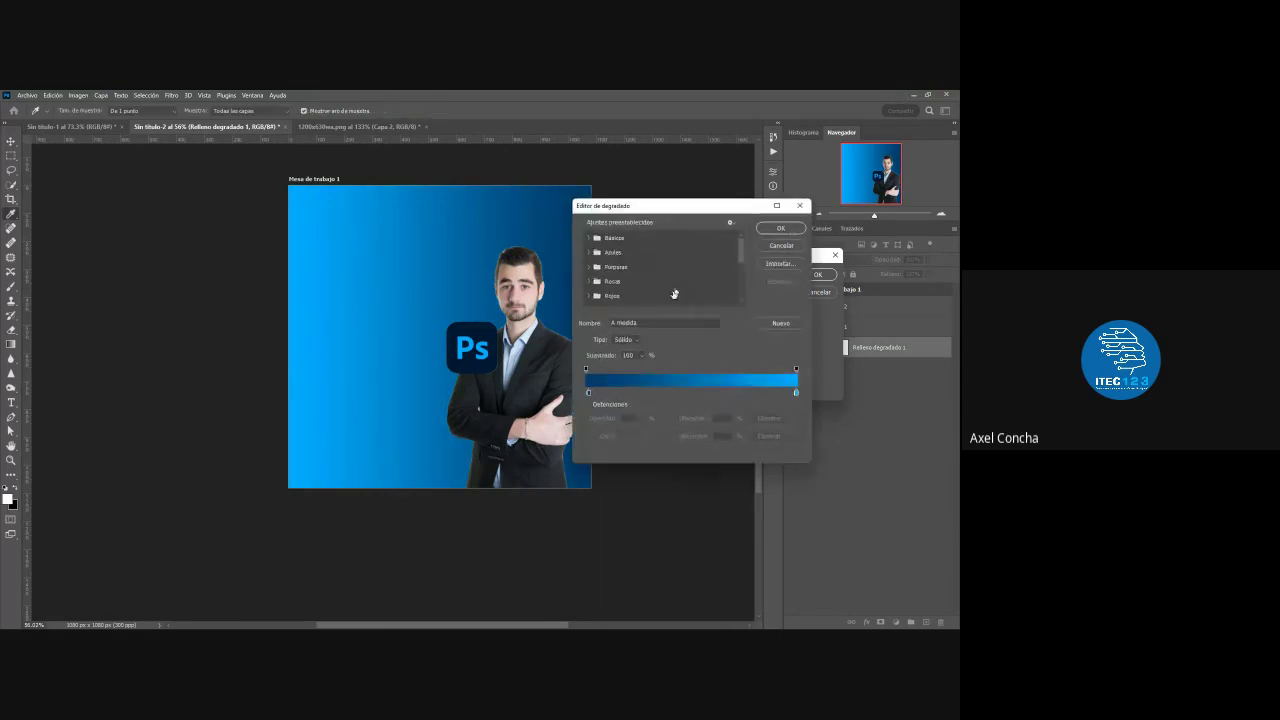
double_click(588, 393)
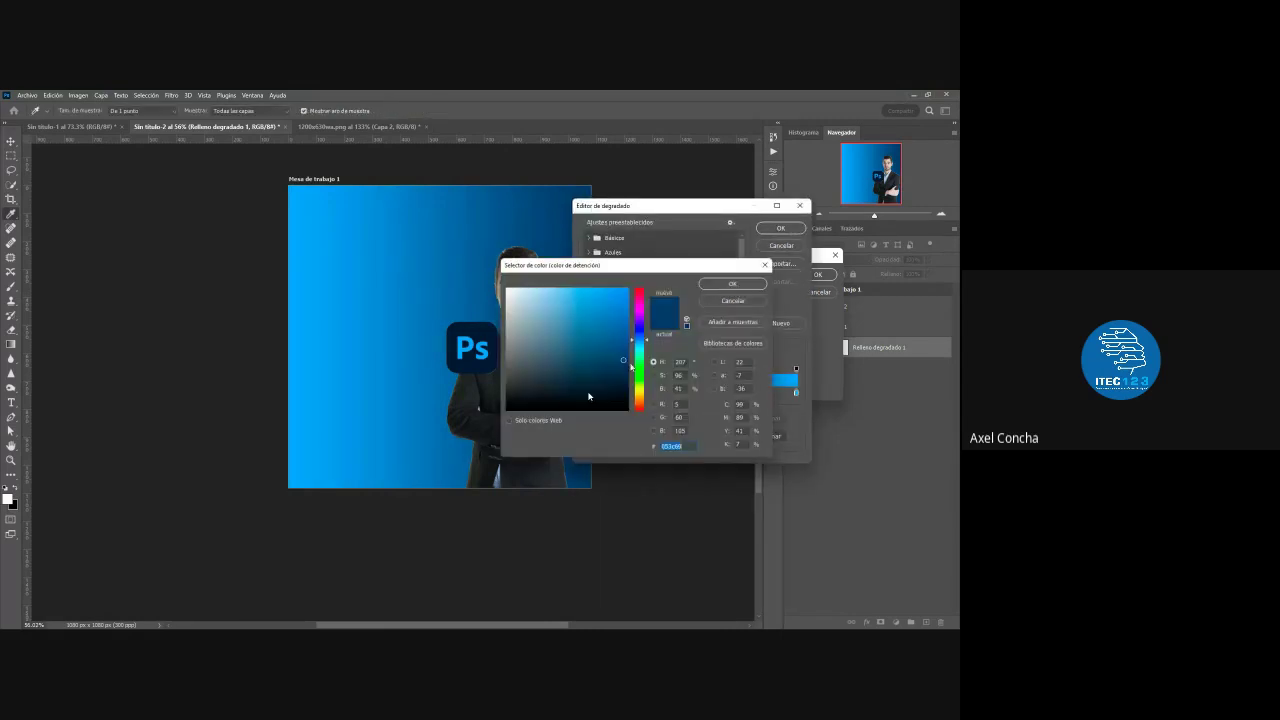
drag(645, 341, 628, 336)
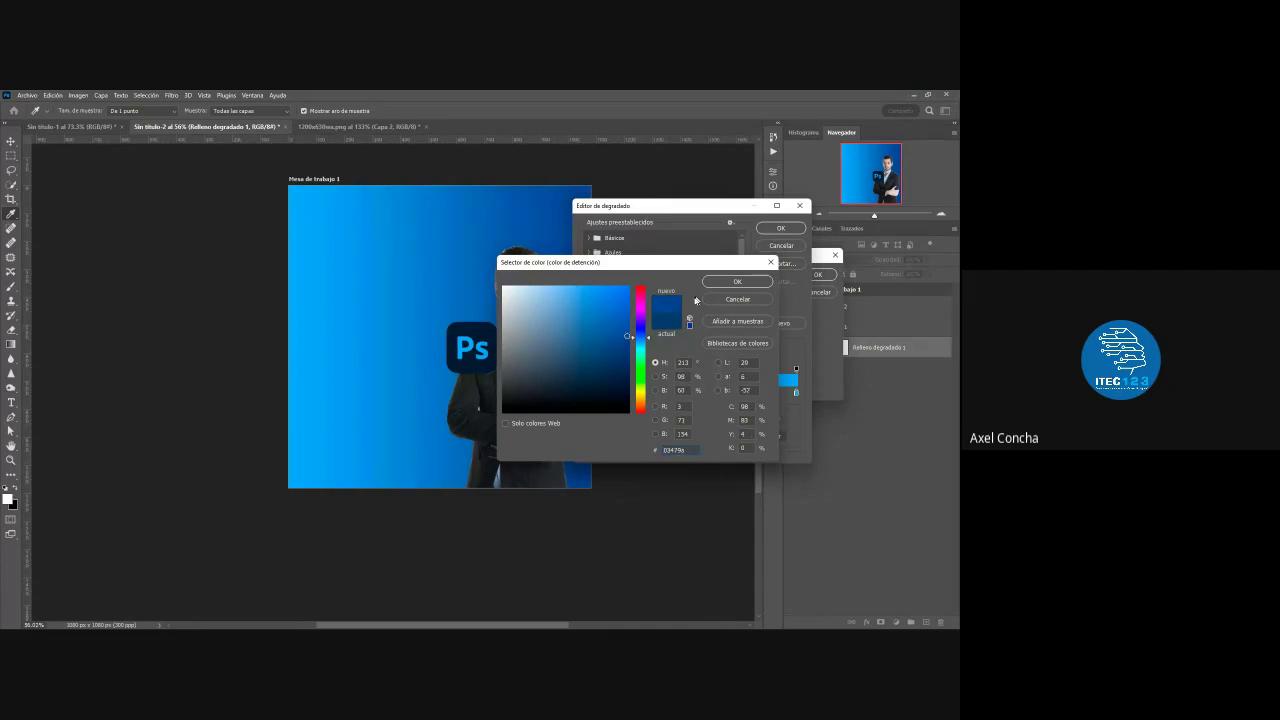
click(737, 281)
- Set the right gradient stop to darker blue 006cbb and apply the gradient fill
click(796, 395)
double_click(796, 395)
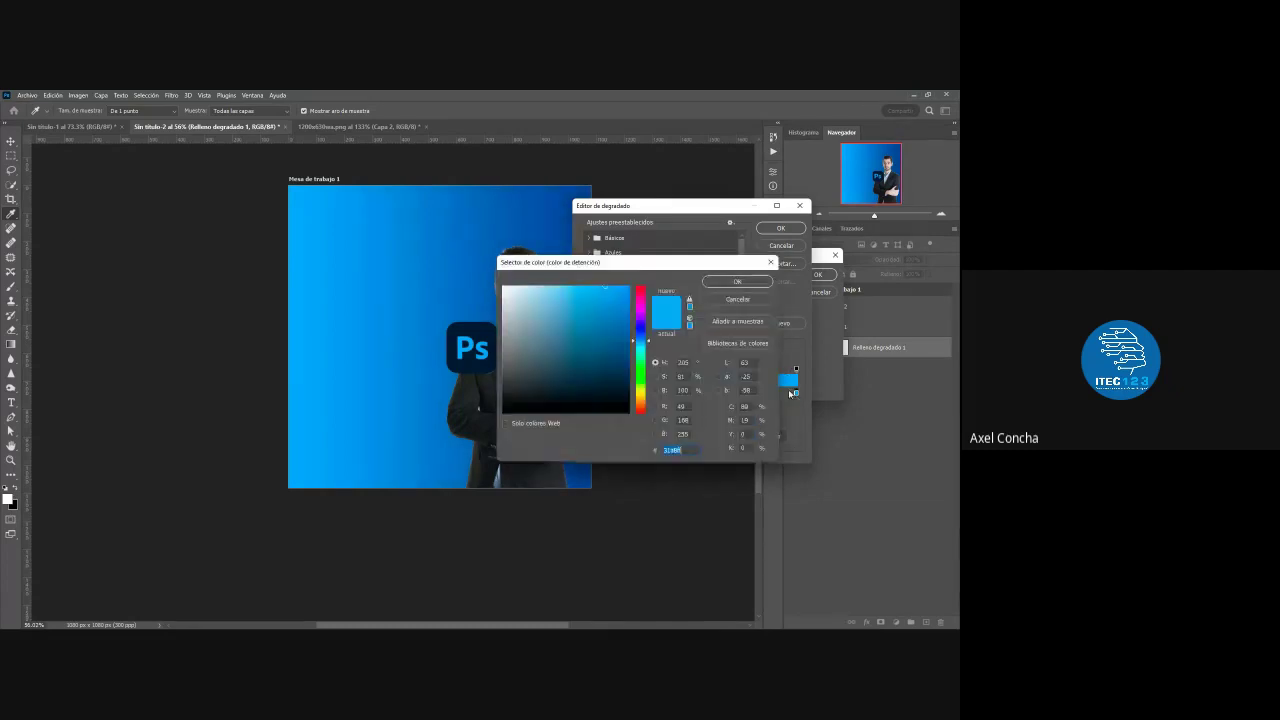
click(630, 322)
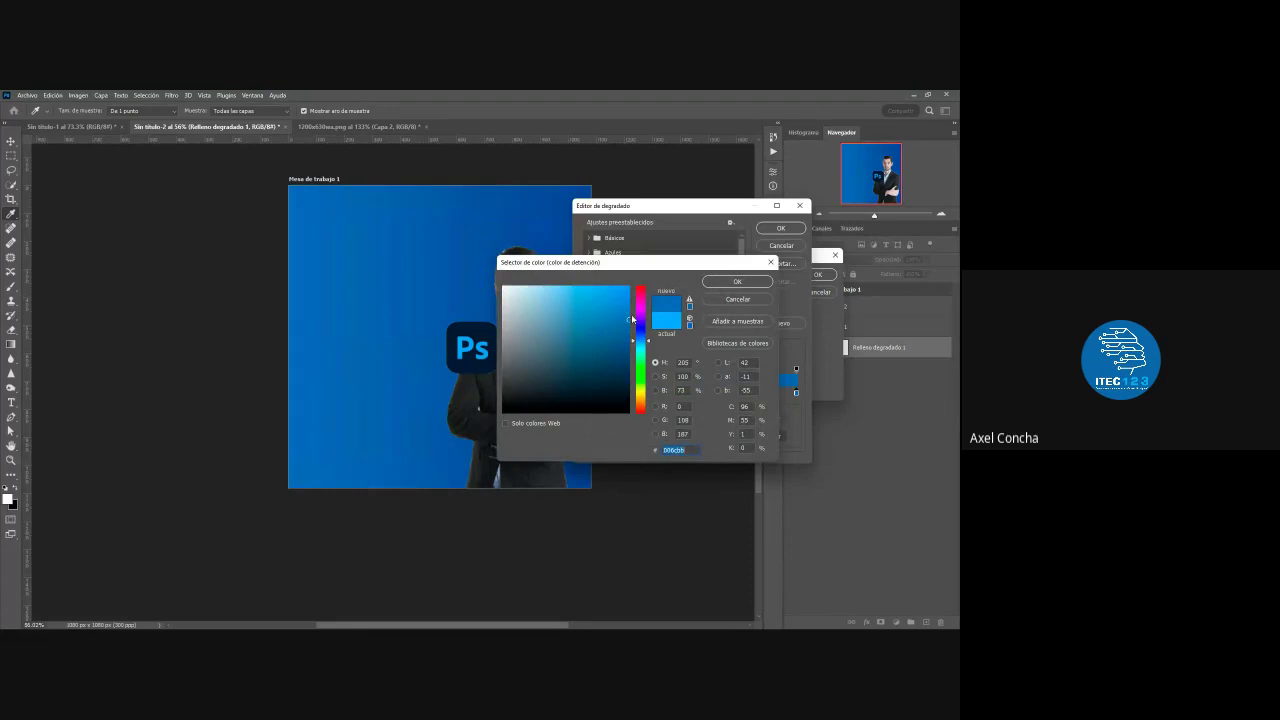
drag(640, 341, 638, 346)
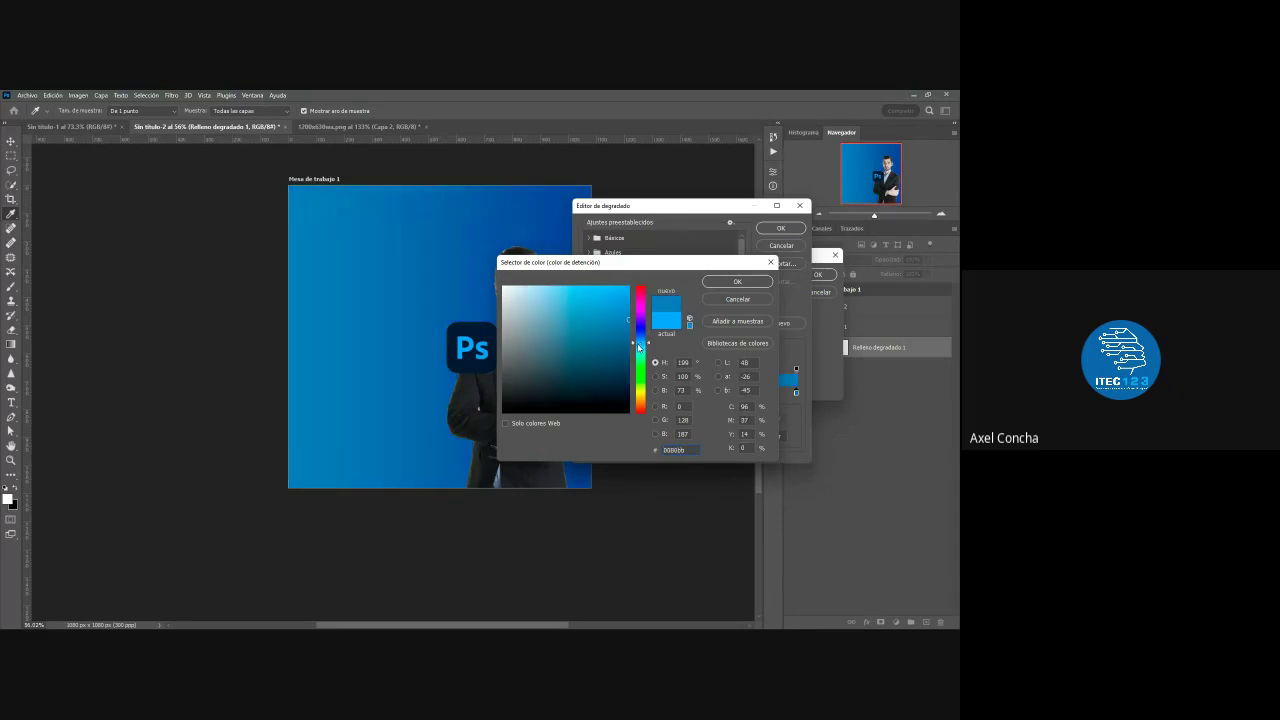
click(737, 281)
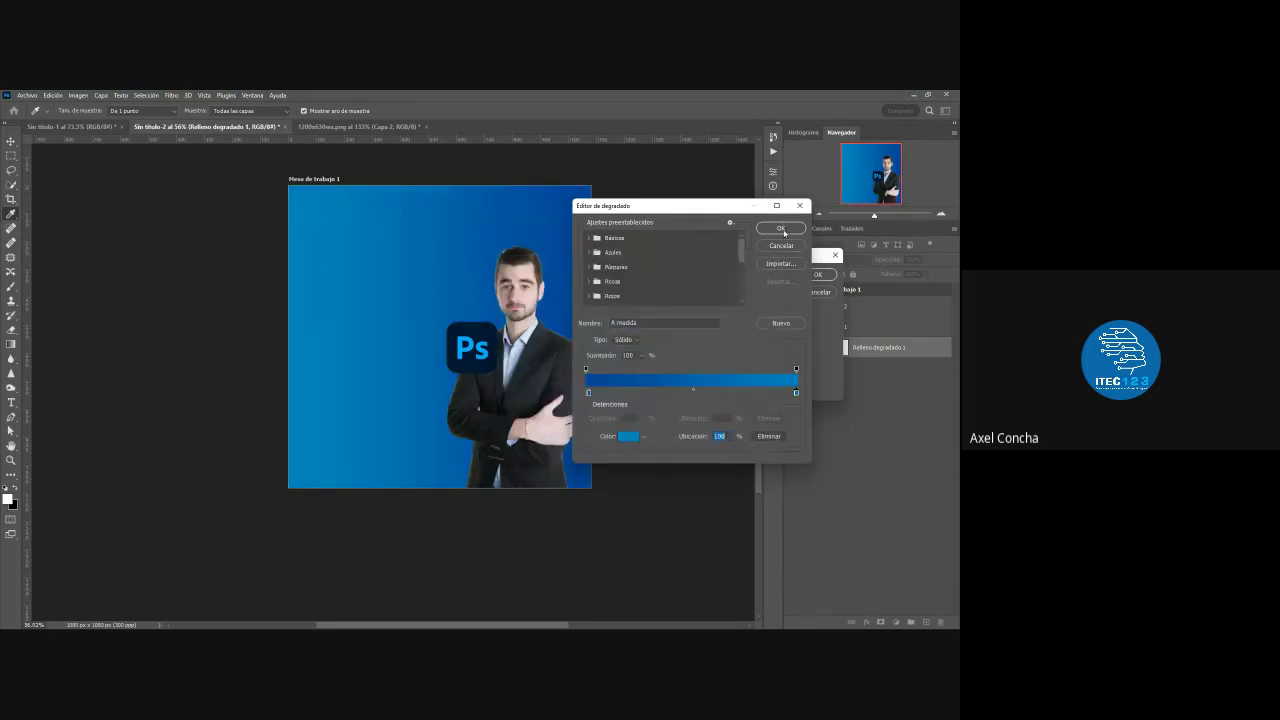
click(781, 228)
click(818, 274)
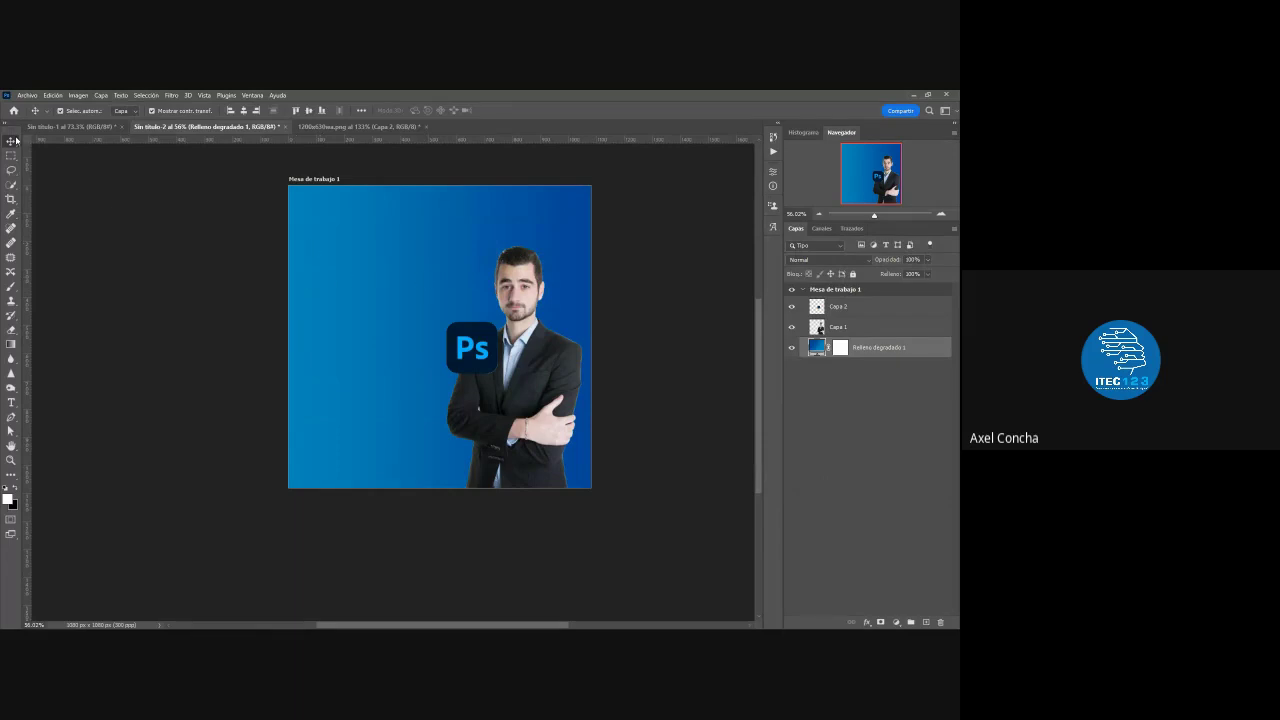
- Deselect the fill layer, glance between documents, and return to the Fanta artwork 'Sin título-1'
click(367, 253)
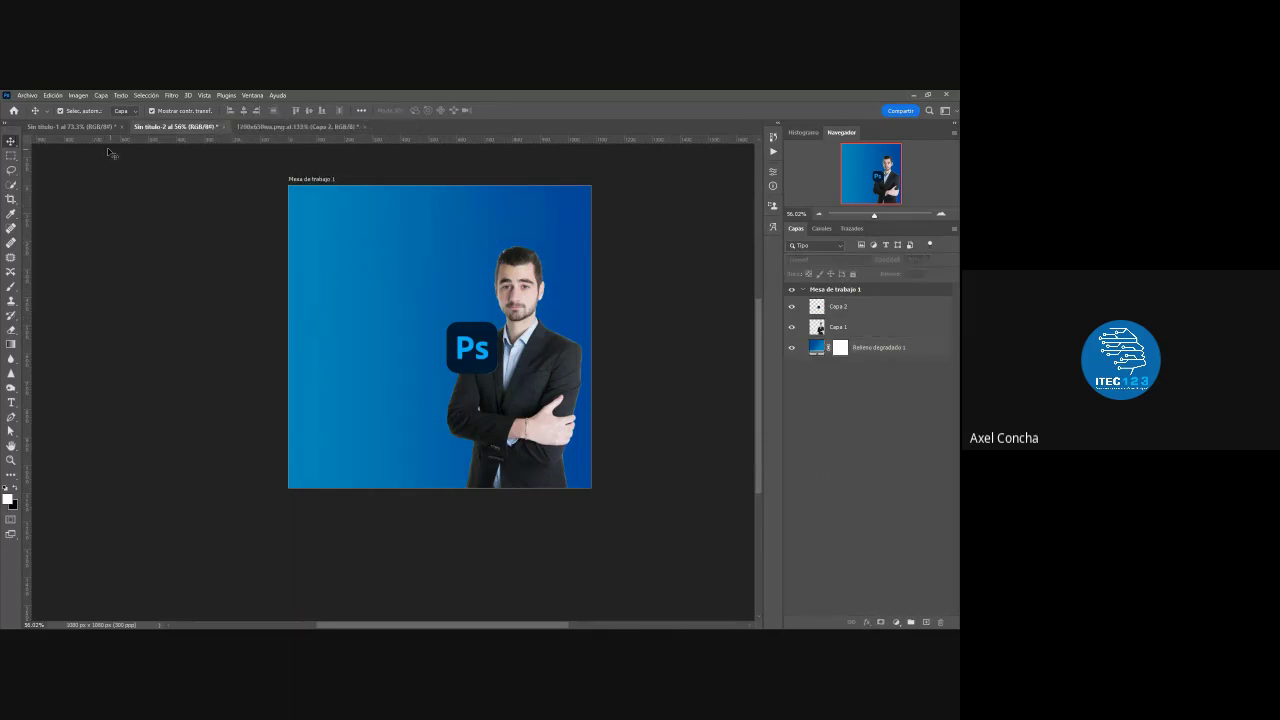
click(72, 127)
click(560, 312)
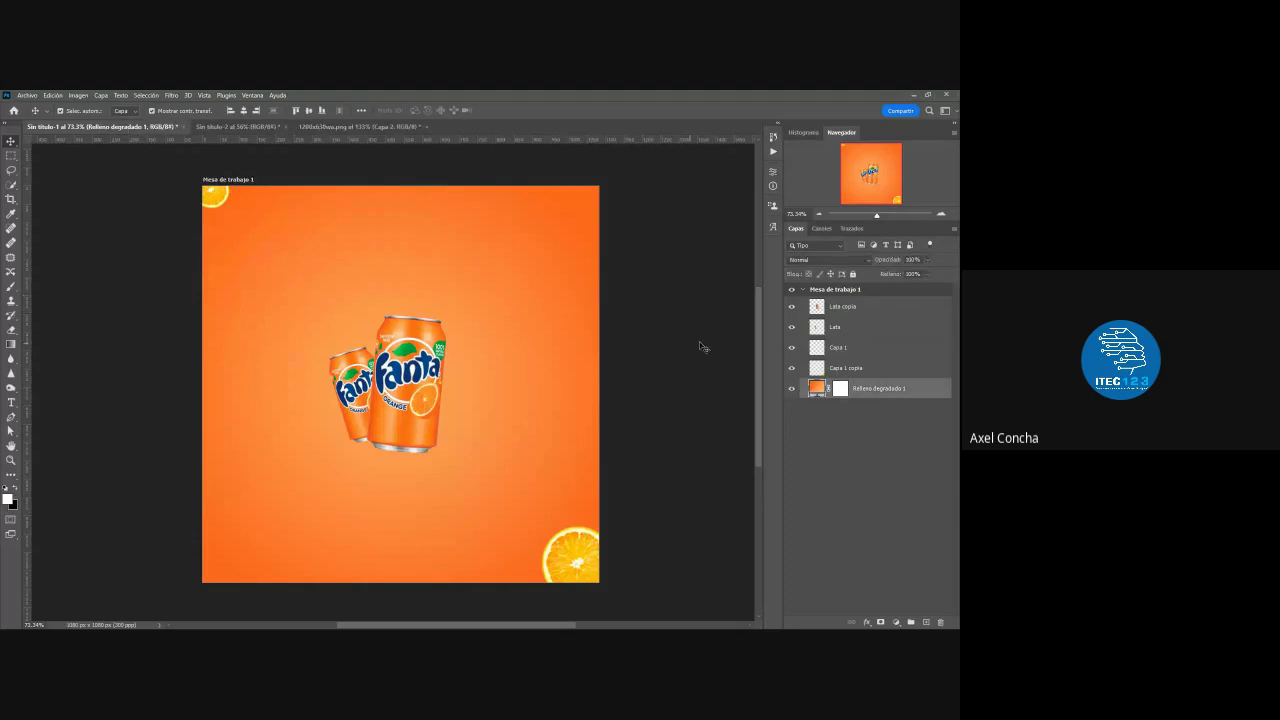
click(237, 127)
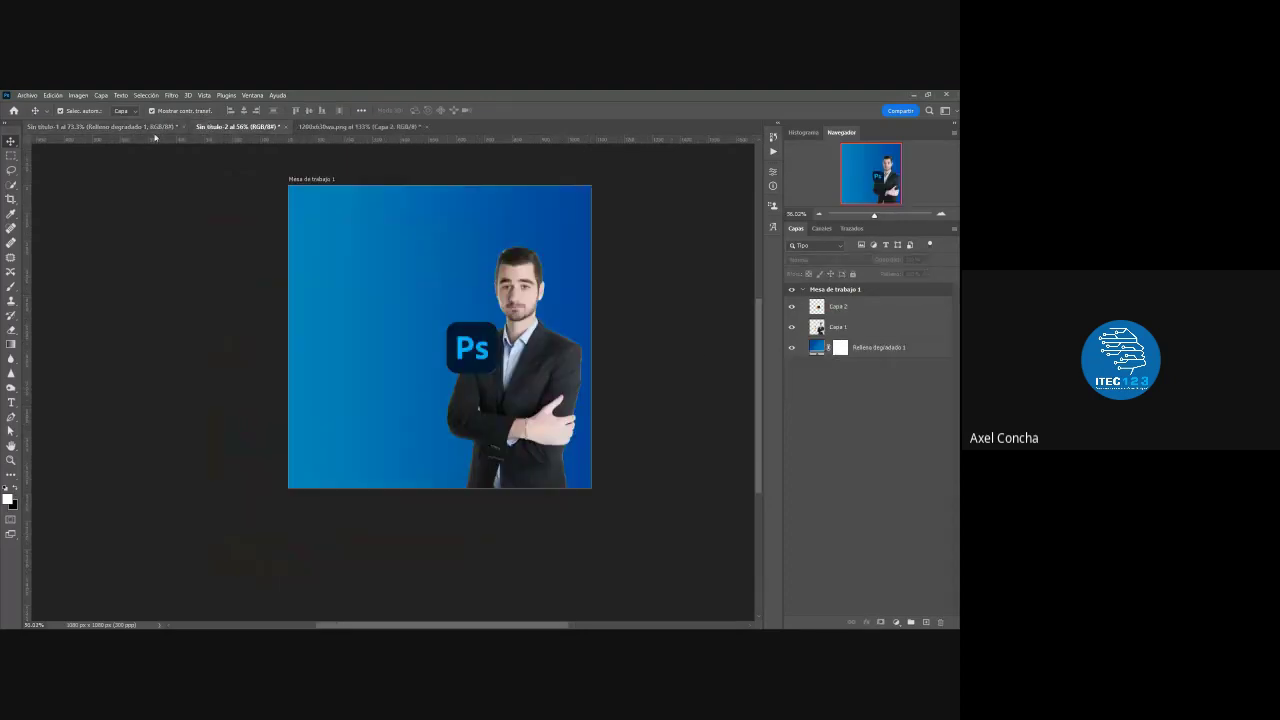
scroll(445, 271, down, 1)
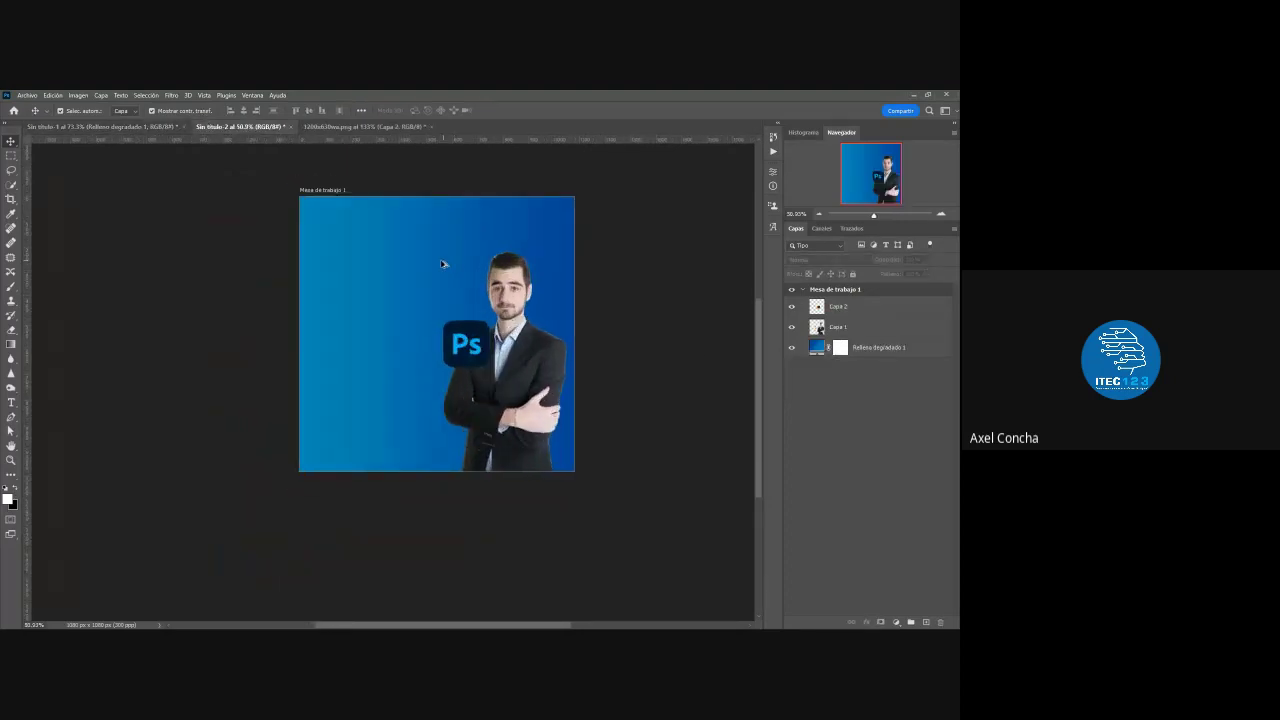
key(ctrl+Tab)
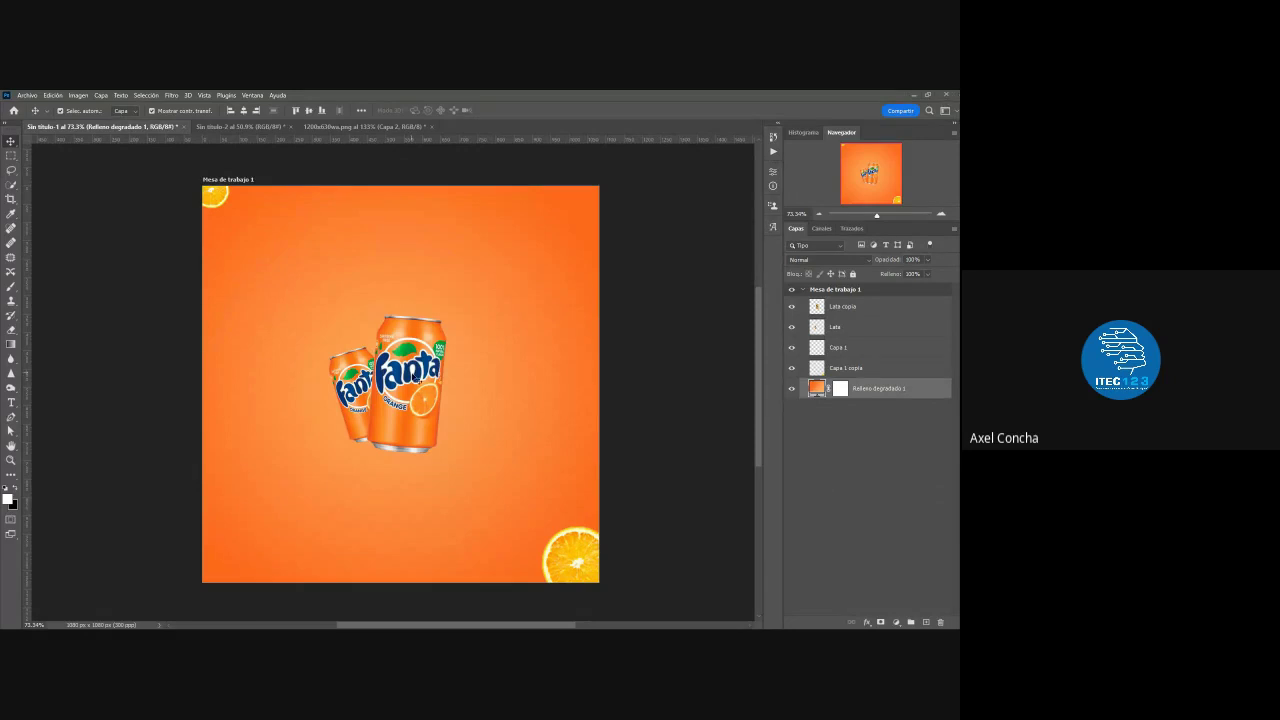
- Nudge the Lata and Lata copia cans into place, then switch to the portrait document
drag(424, 387, 416, 393)
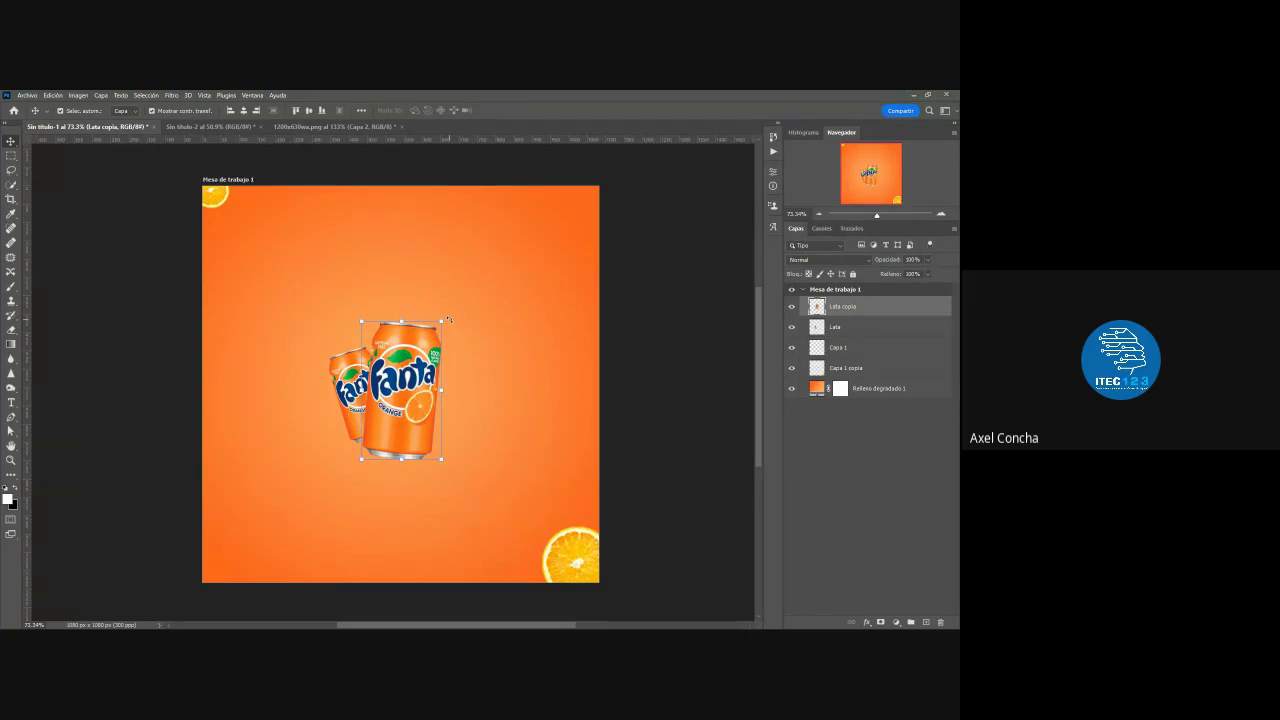
click(356, 371)
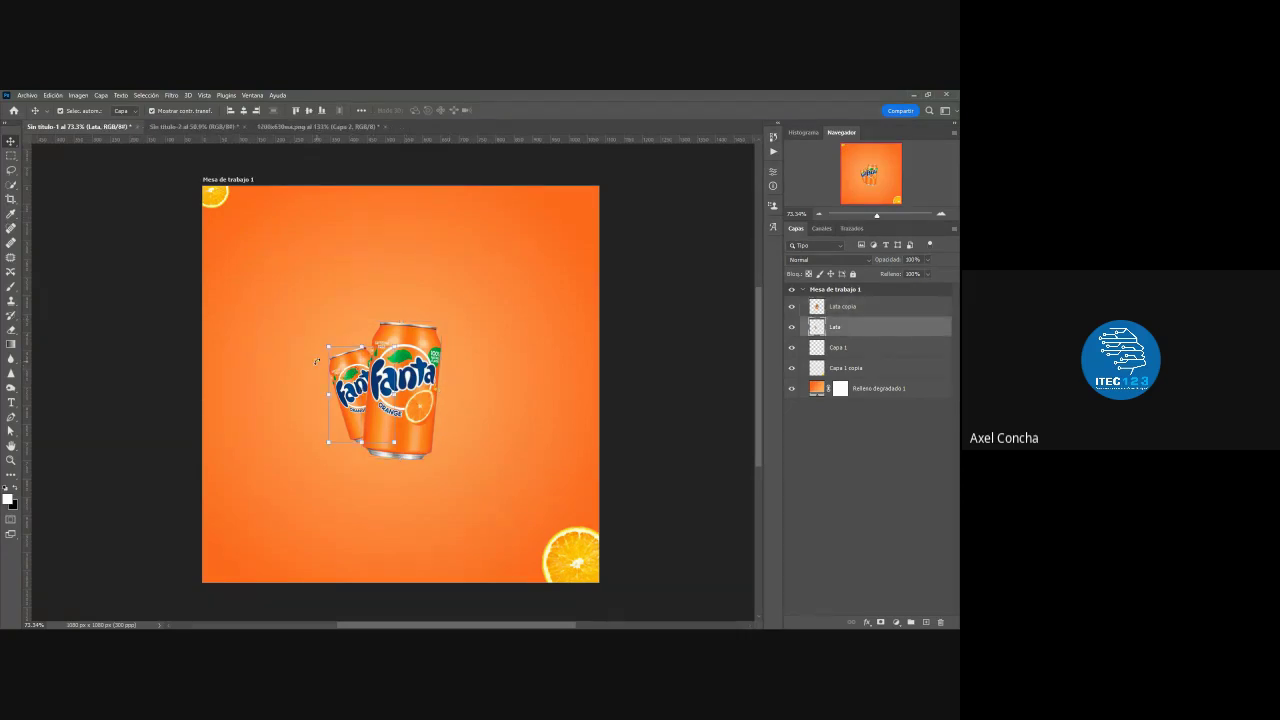
click(907, 305)
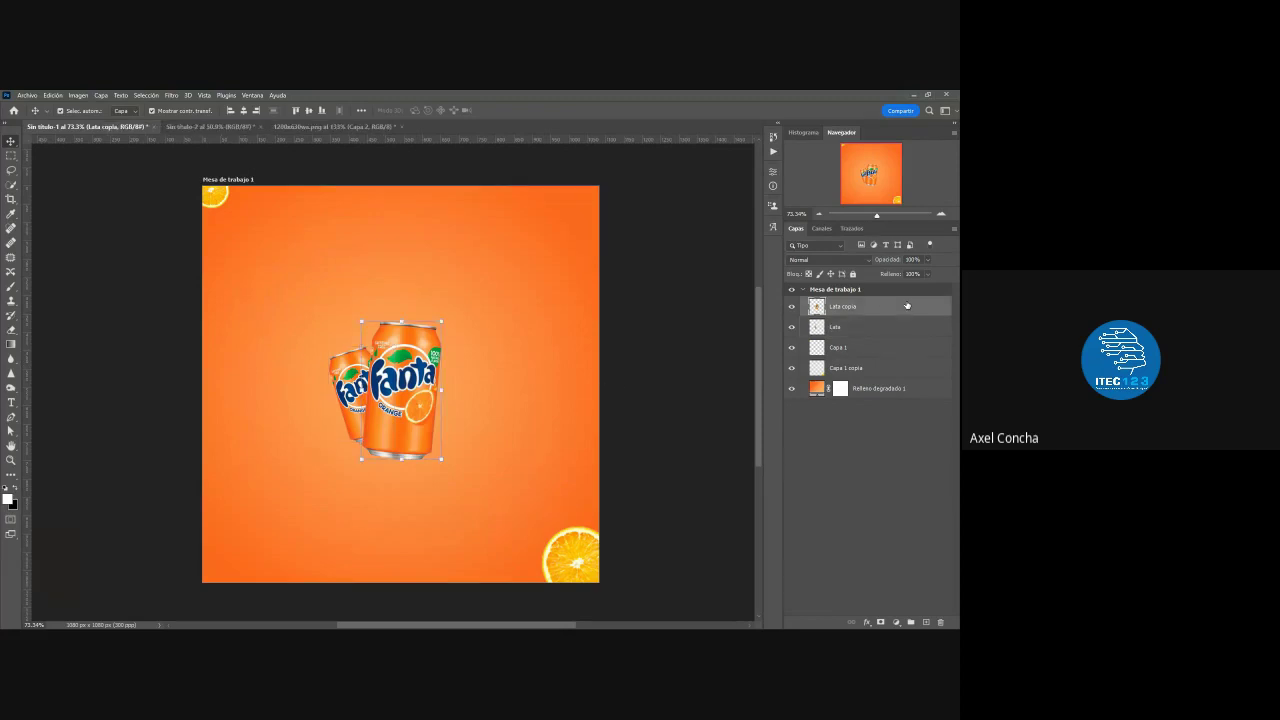
click(895, 327)
click(889, 368)
click(896, 333)
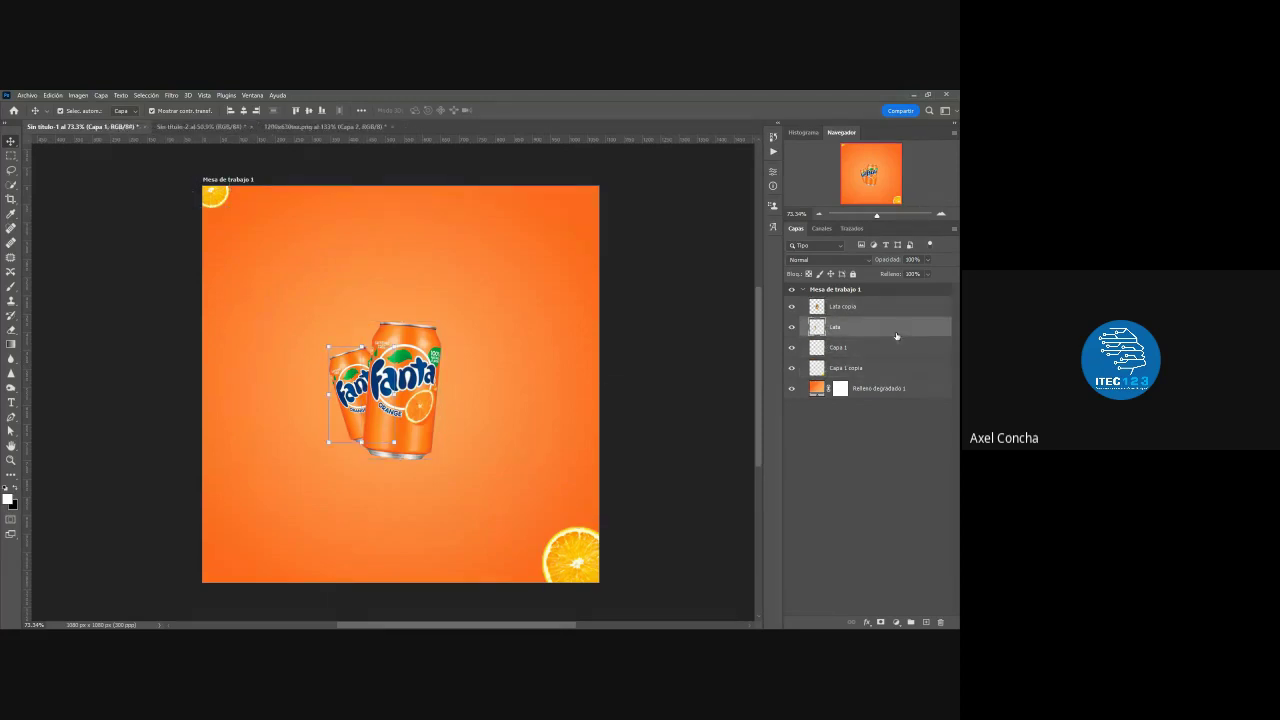
click(840, 306)
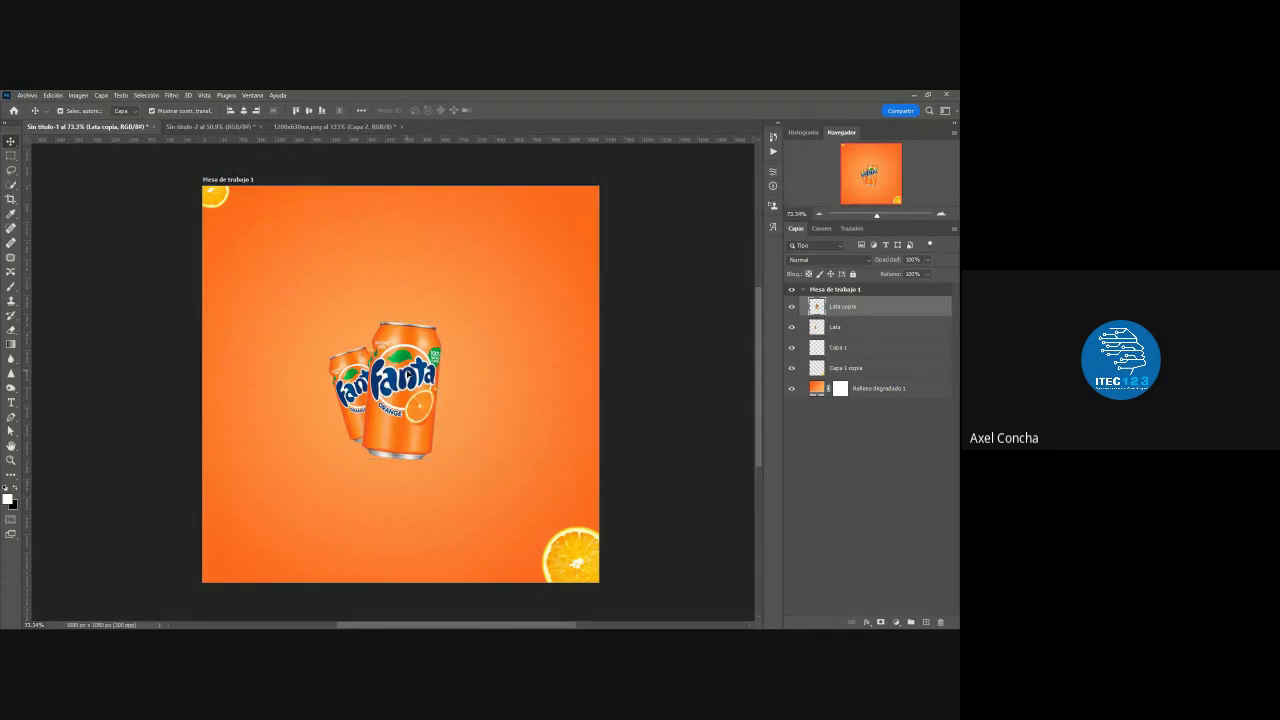
drag(400, 390, 344, 399)
click(824, 328)
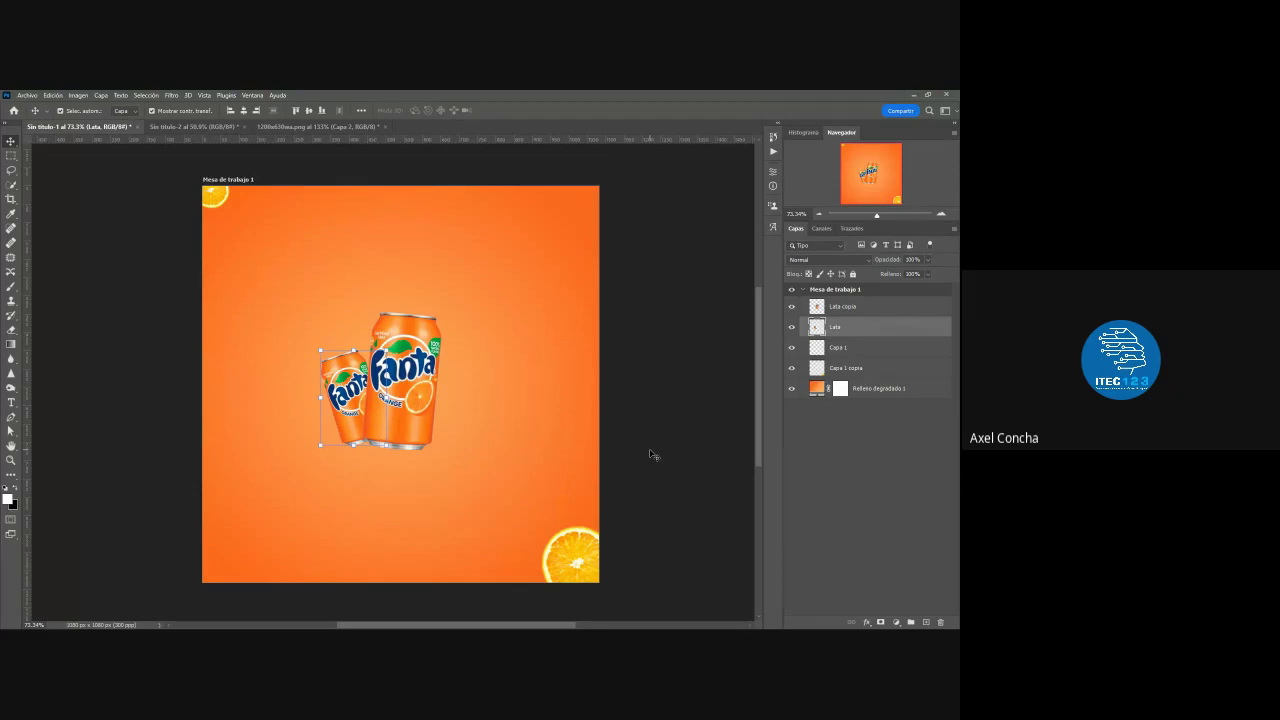
click(192, 127)
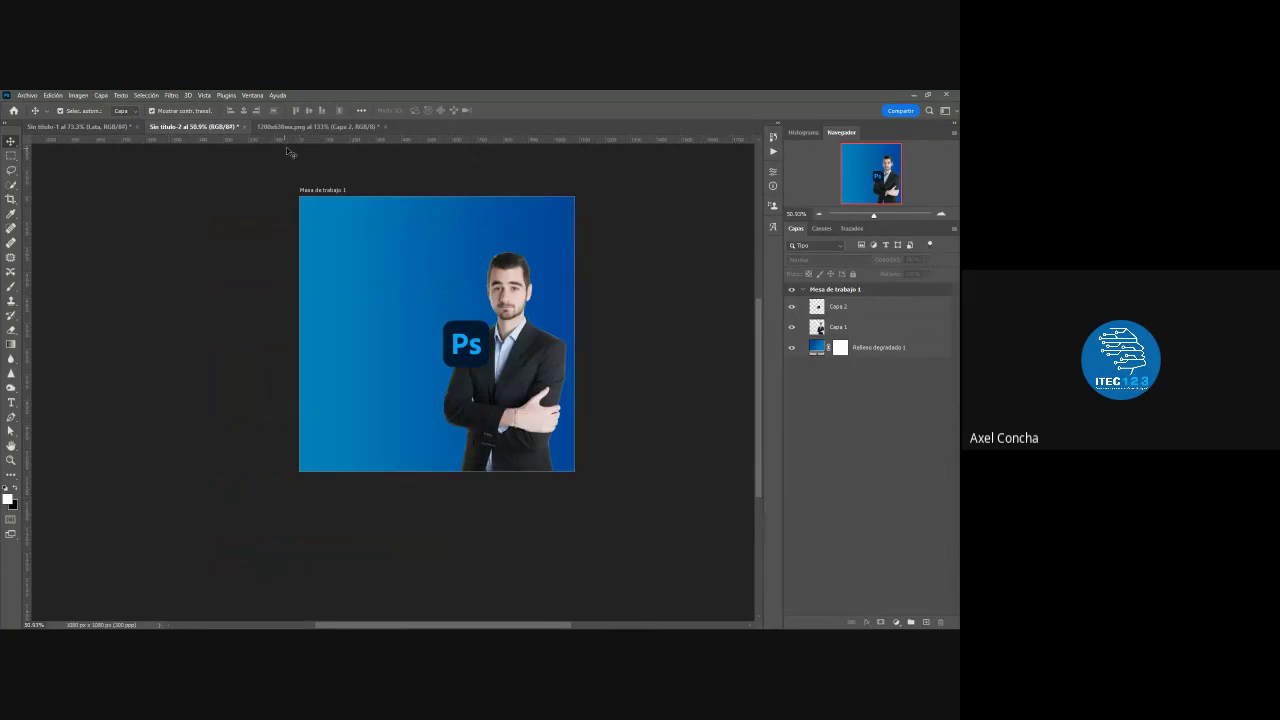
- Open the orange slice image file, accepting the warning
click(305, 127)
click(27, 95)
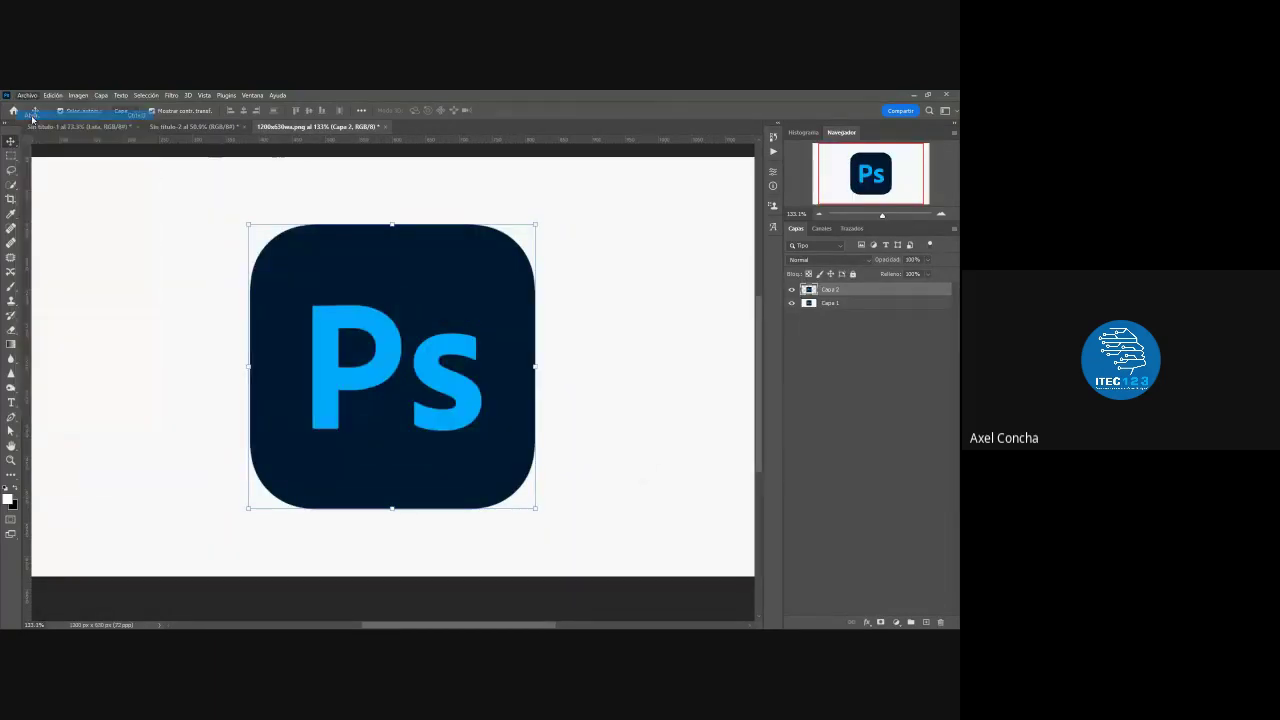
double_click(230, 264)
click(537, 332)
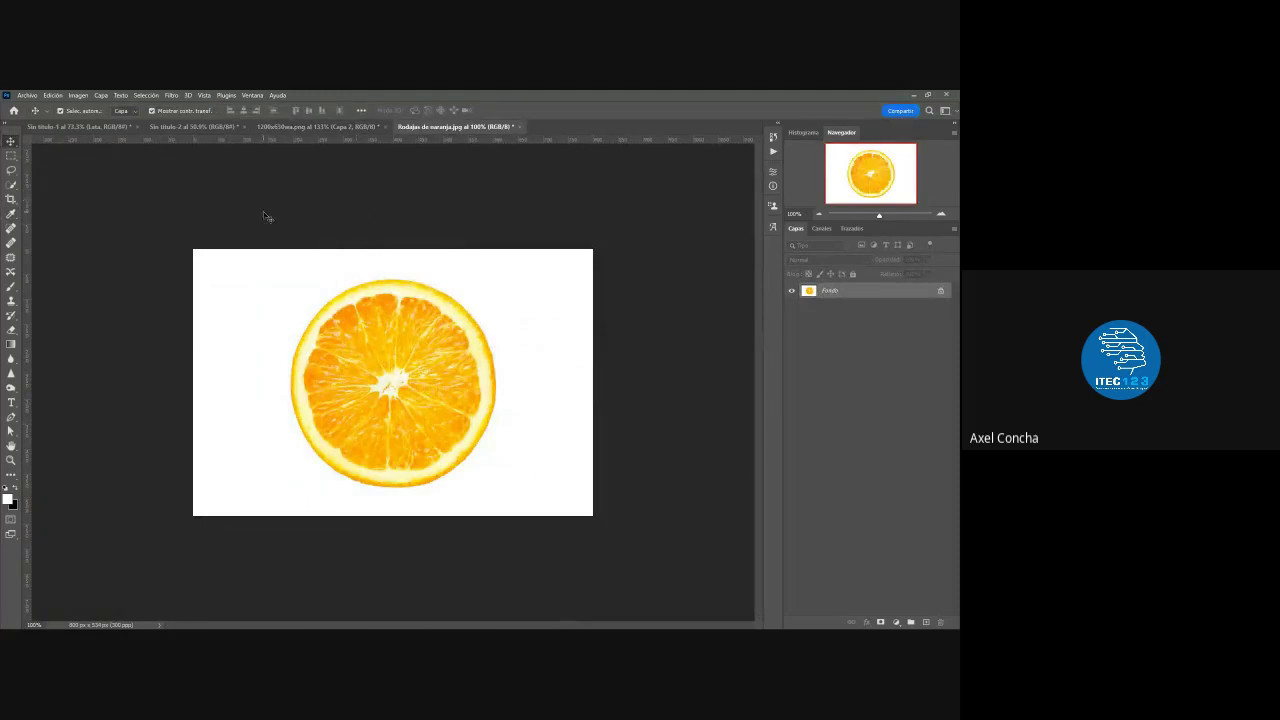
- Quick-select the orange slice, copy it to a new layer, and drag it into the Fanta artwork
click(12, 185)
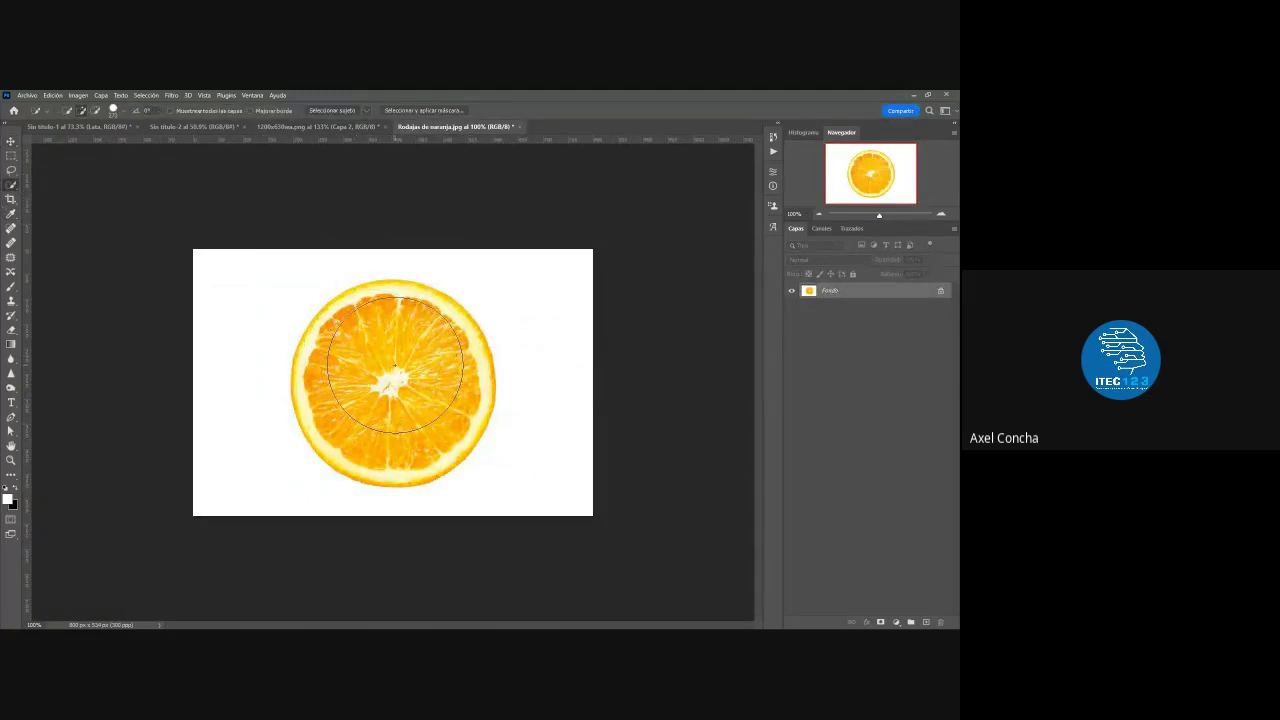
drag(395, 365, 325, 383)
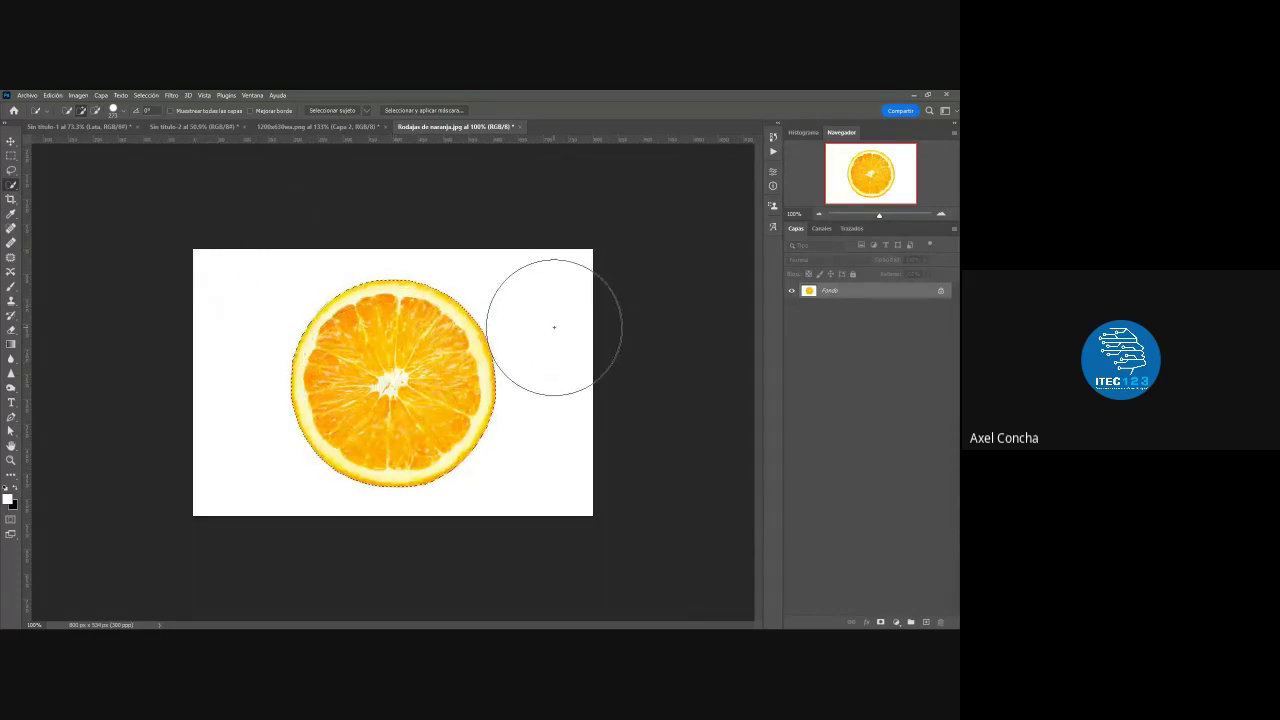
key(ctrl+j)
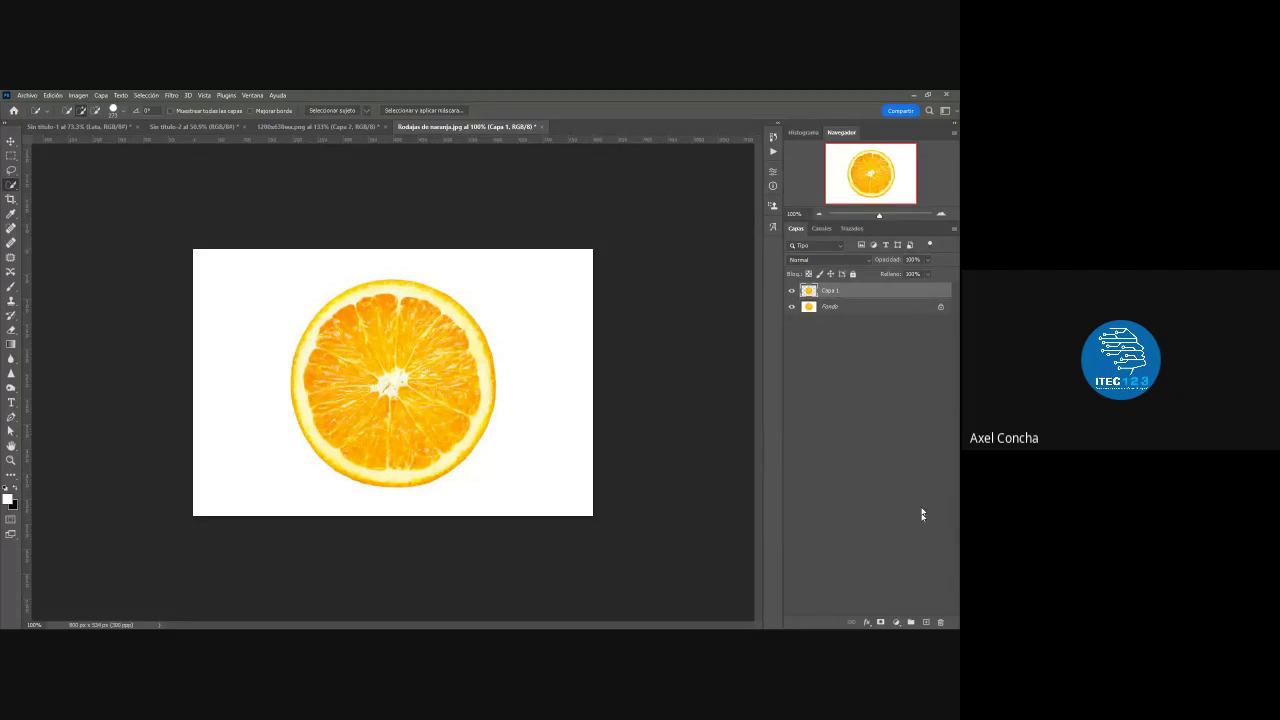
mouse_move(846, 291)
mouse_down()
mouse_move(97, 138)
mouse_move(320, 355)
mouse_move(378, 303)
mouse_up()
- Shrink the pasted orange slice to a small round right of the cans
key(v)
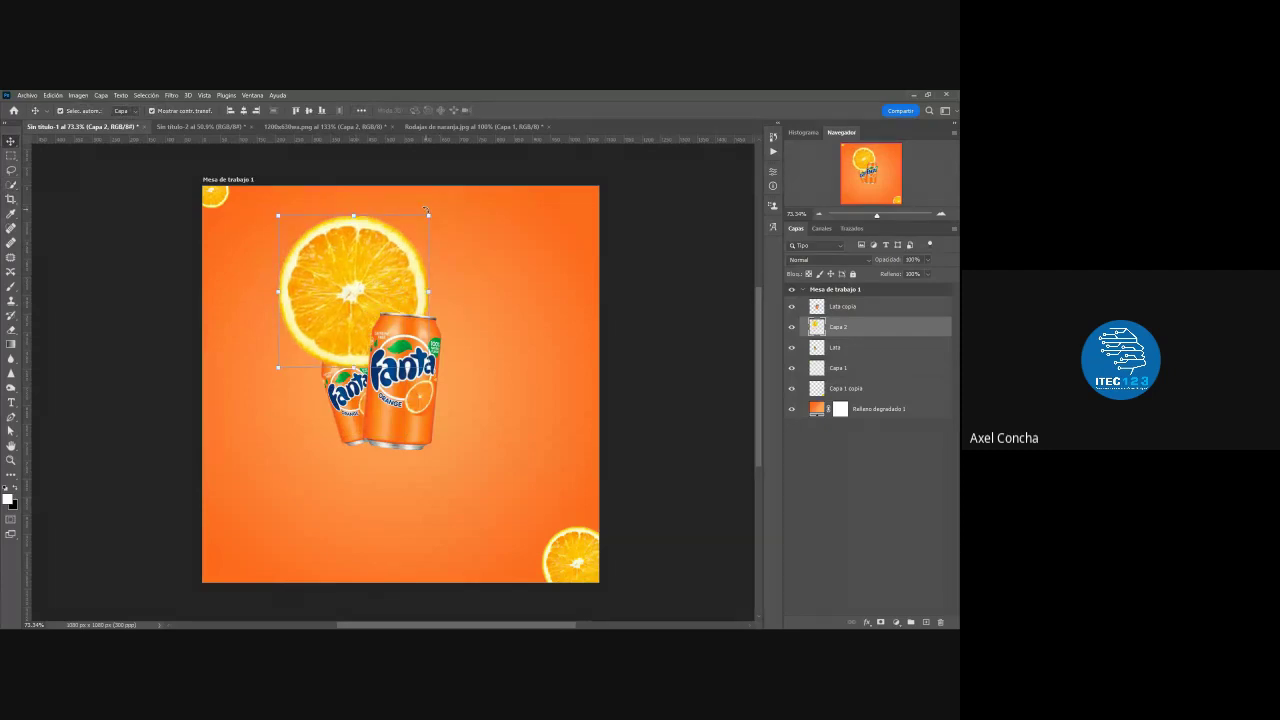
mouse_move(426, 212)
mouse_down()
mouse_move(338, 305)
mouse_move(268, 244)
mouse_move(591, 188)
mouse_move(537, 436)
mouse_up()
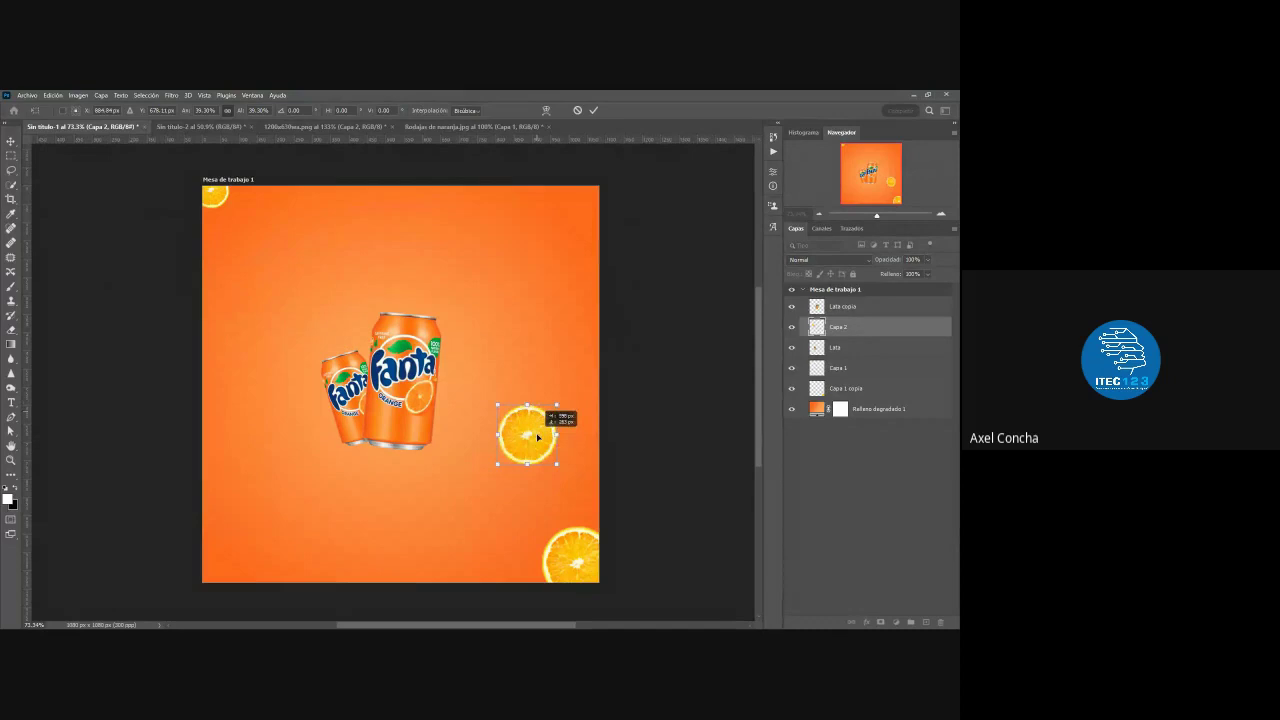
click(593, 109)
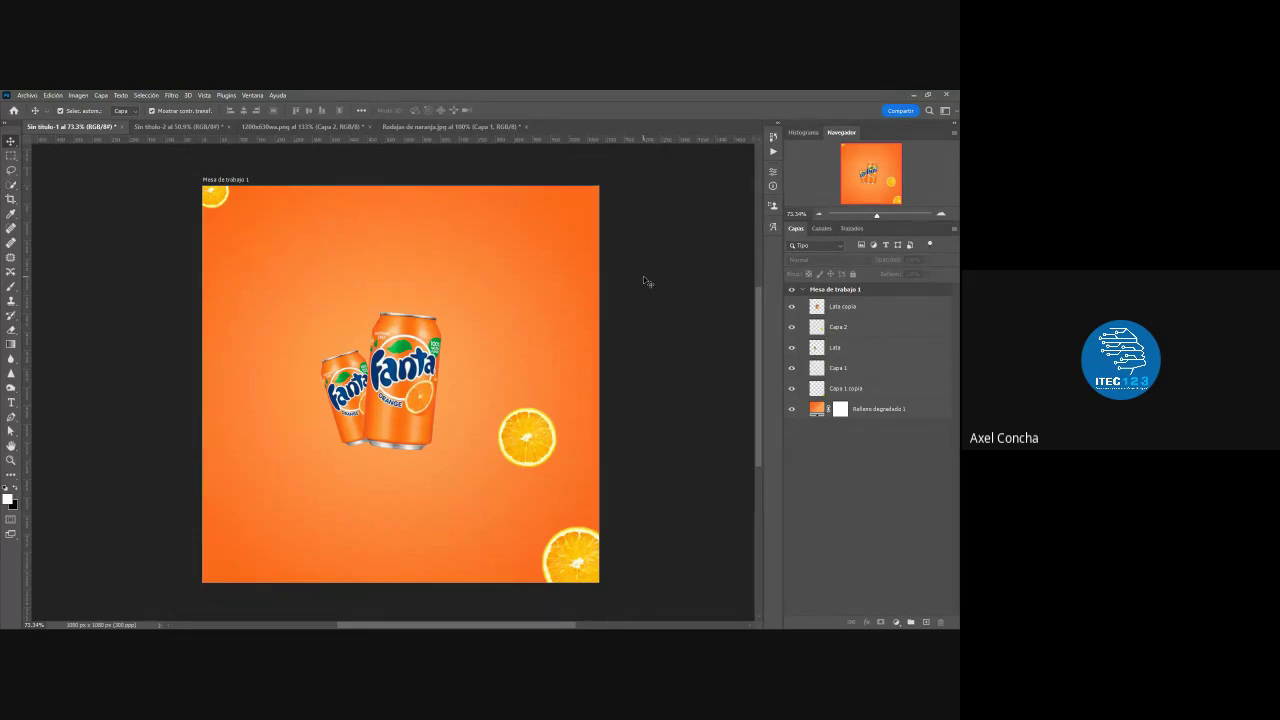
- Enlarge the orange slice to cover much of the artboard and shift it up-left
mouse_move(228, 213)
mouse_down()
mouse_move(296, 276)
mouse_move(423, 171)
mouse_move(411, 165)
mouse_up()
scroll(325, 273, down, 3)
scroll(325, 273, down, 1)
key(ctrl+t)
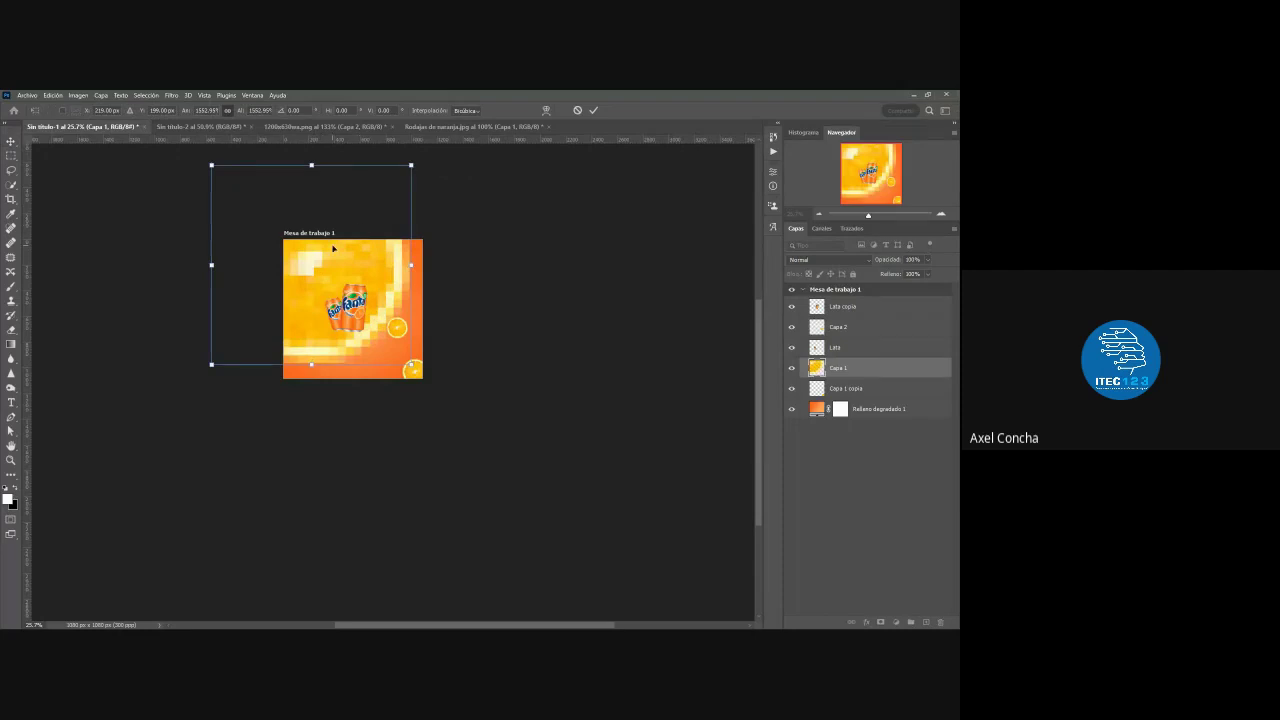
drag(333, 248, 295, 210)
click(593, 110)
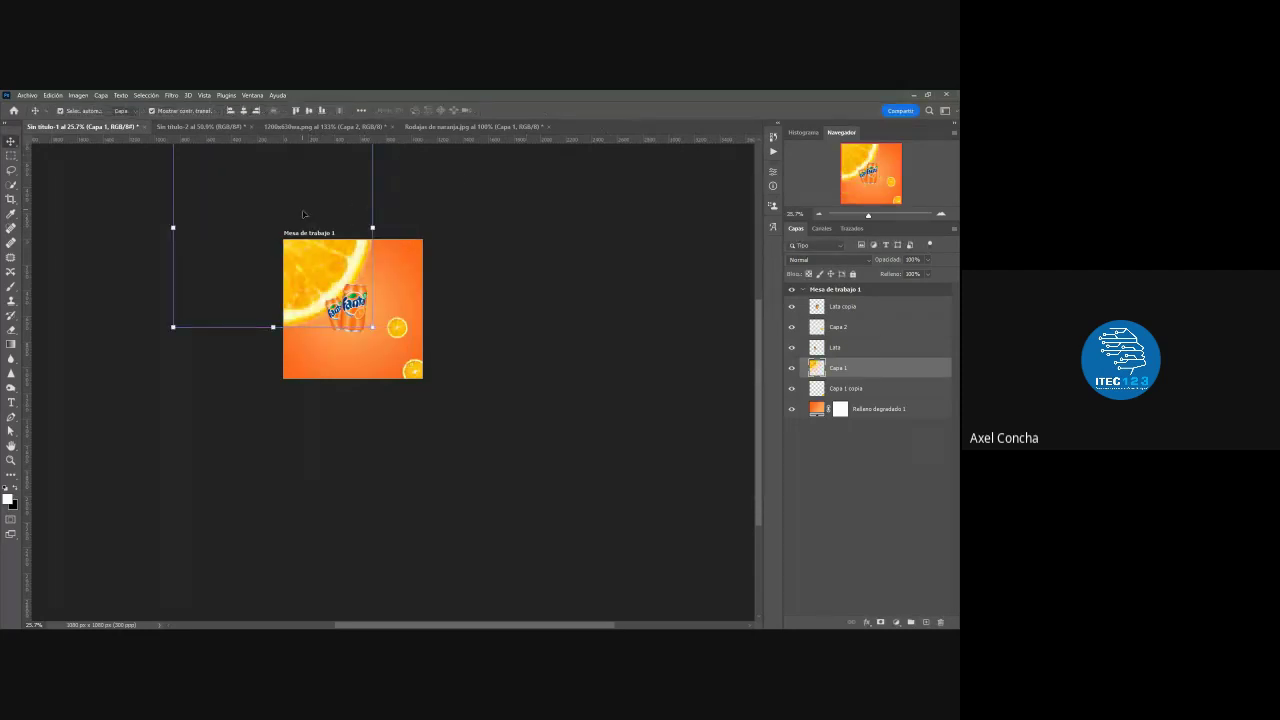
- Fit the artboard in view and settle the big slice into the top-left corner
mouse_move(300, 251)
mouse_down()
mouse_move(413, 278)
mouse_move(300, 232)
mouse_up()
key(ctrl+0)
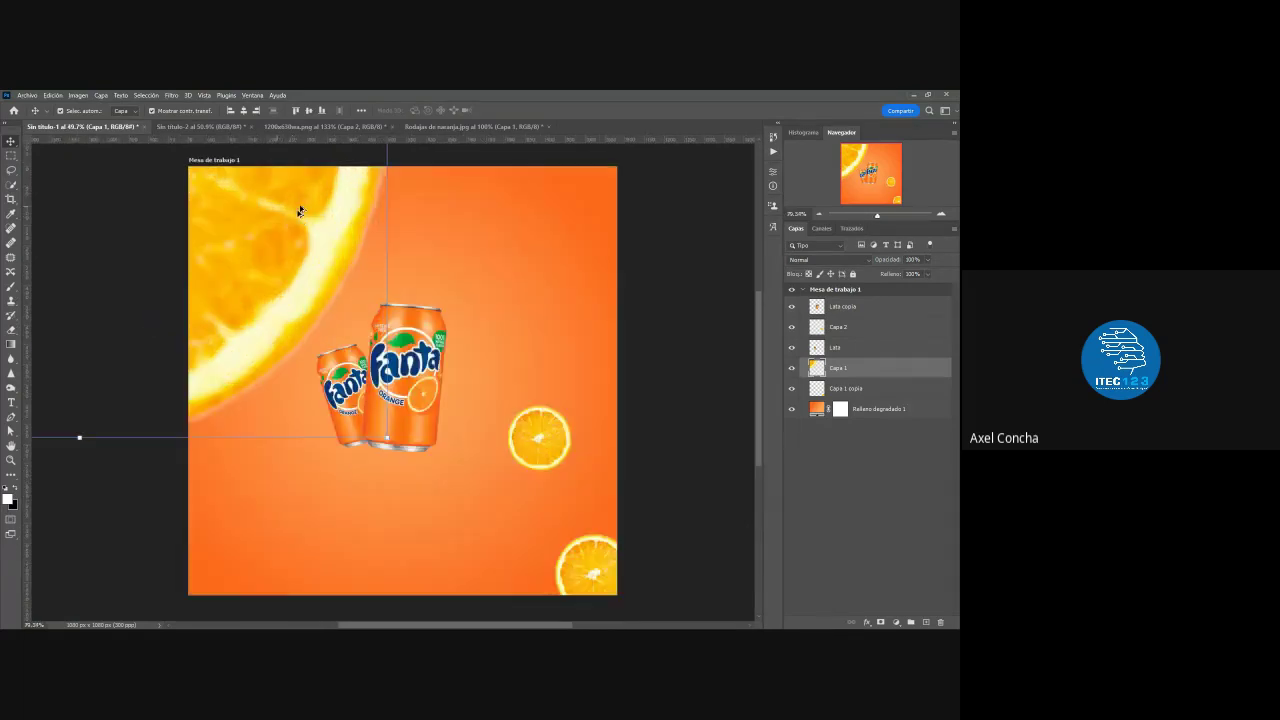
mouse_move(320, 234)
mouse_down()
mouse_move(265, 184)
mouse_move(292, 240)
mouse_up()
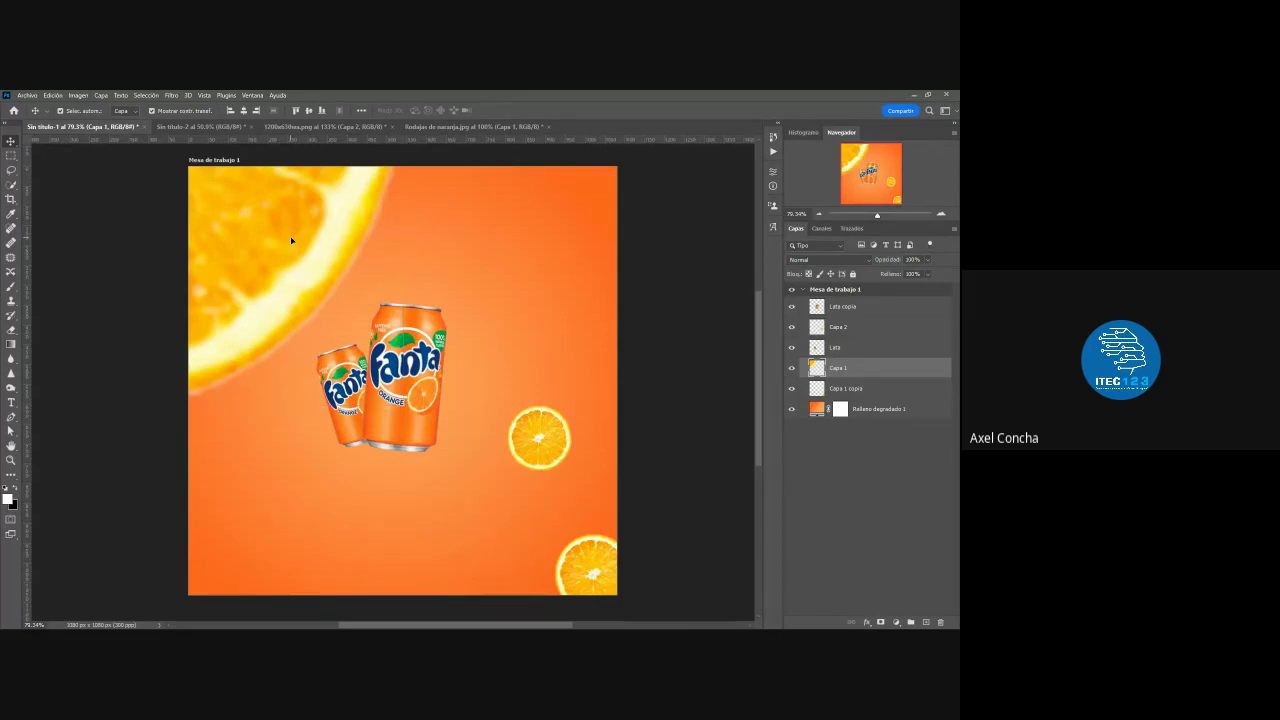
drag(291, 240, 338, 265)
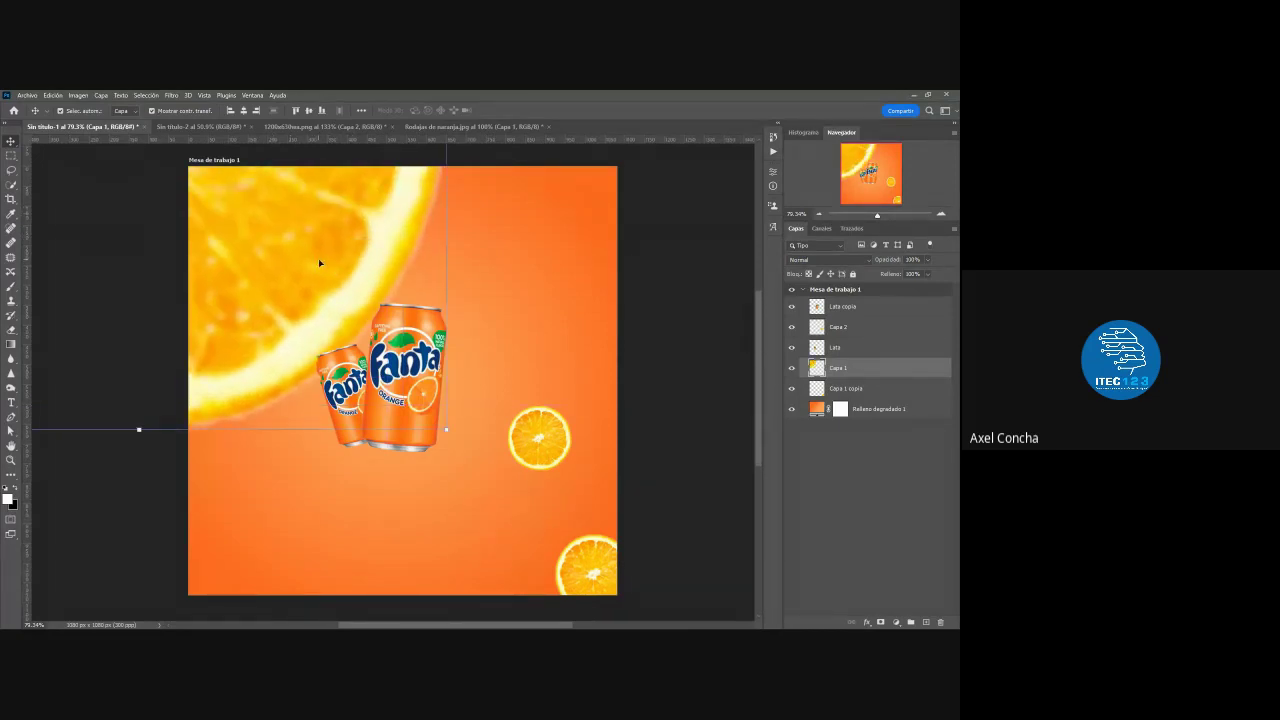
scroll(318, 258, down, 3)
scroll(196, 200, down, 2)
scroll(256, 191, up, 2)
scroll(256, 191, up, 4)
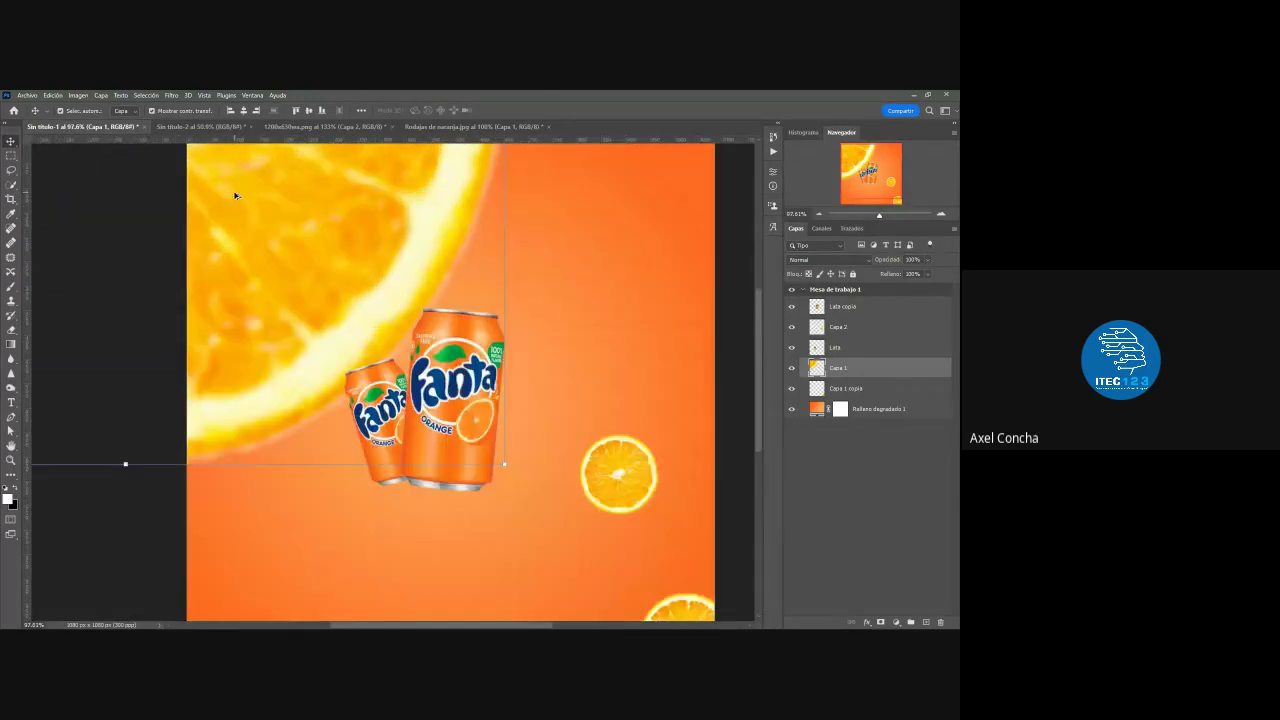
scroll(295, 177, down, 1)
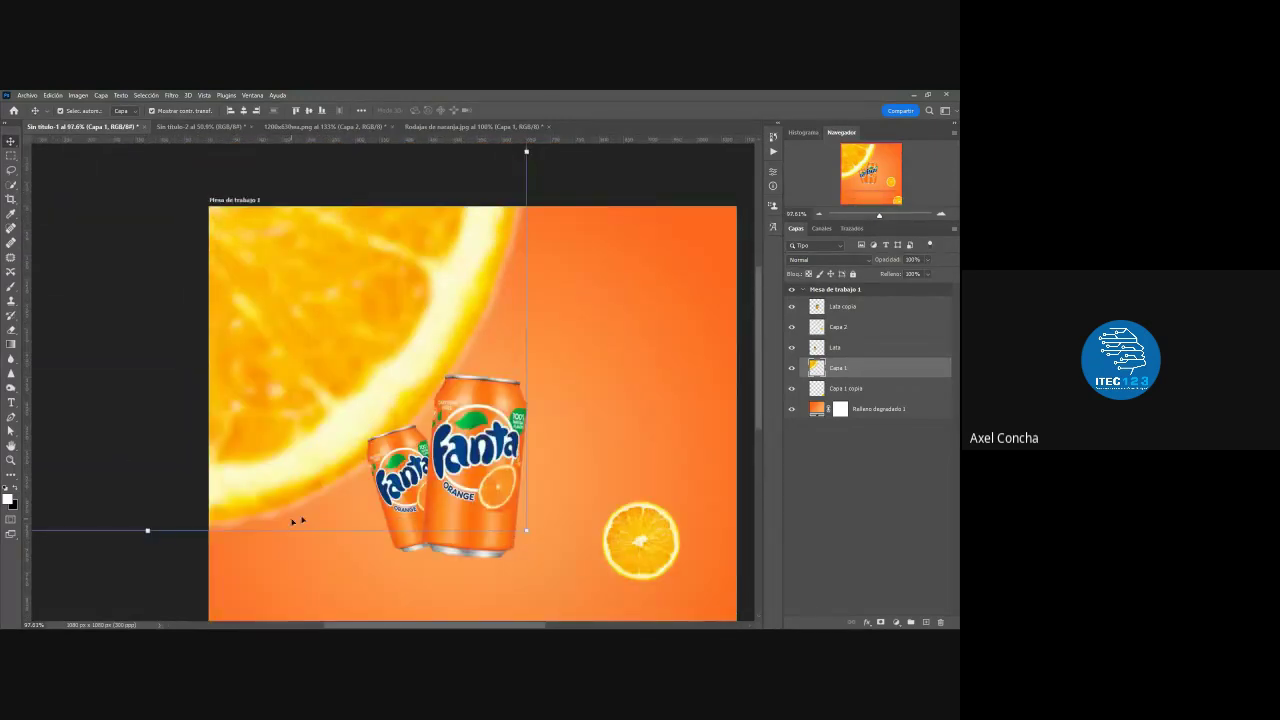
mouse_move(338, 437)
mouse_down()
mouse_move(299, 398)
mouse_move(297, 330)
mouse_up()
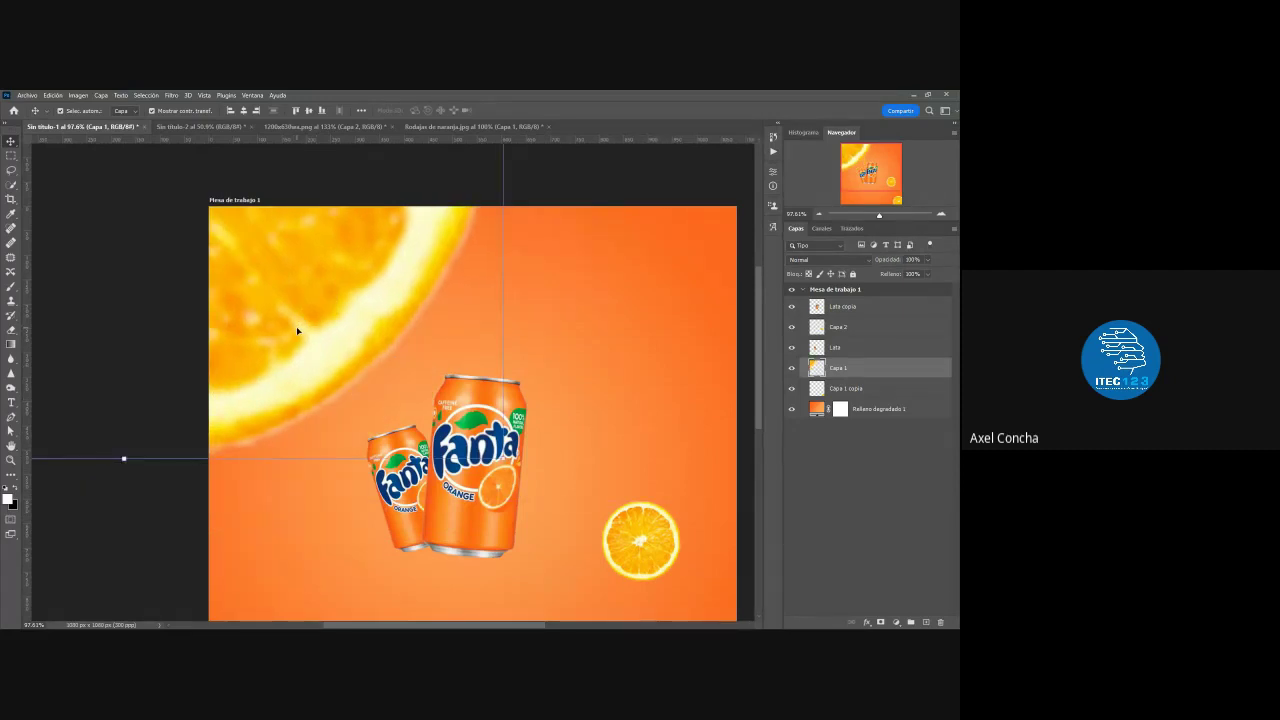
- Delete the large slice and move the small slices into the top-left and bottom-right corners
key(Delete)
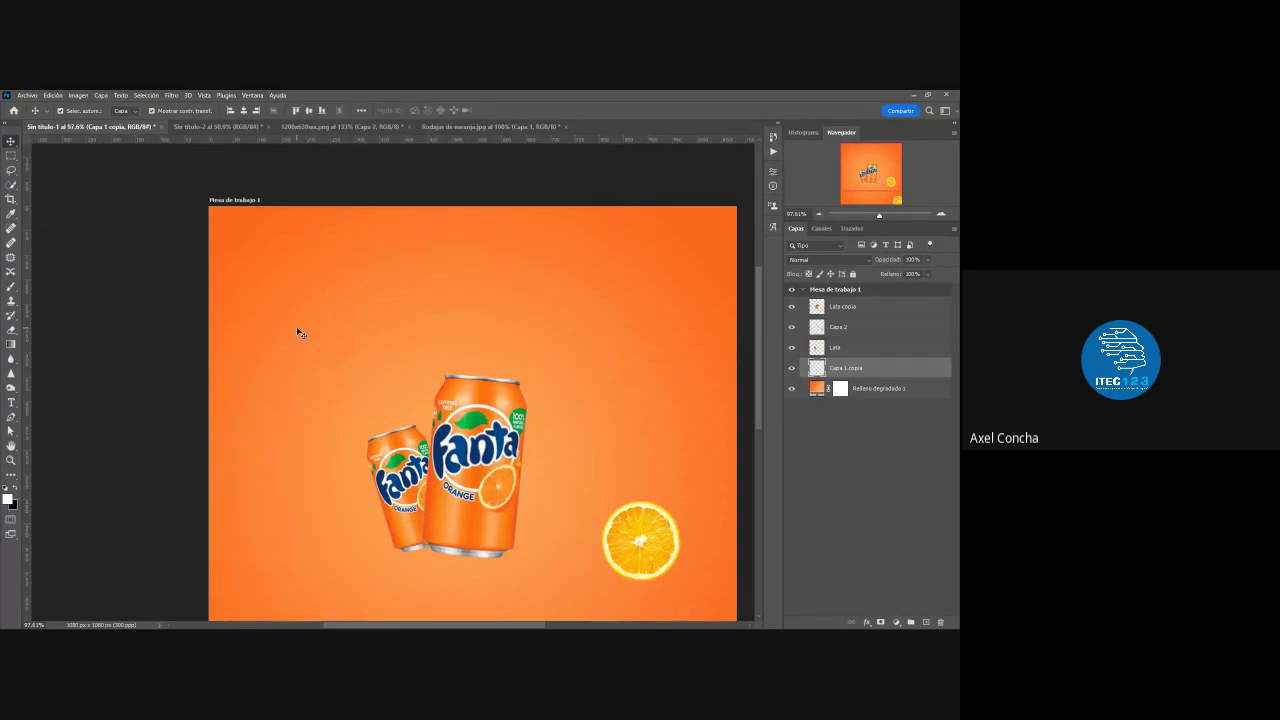
scroll(370, 340, down, 3)
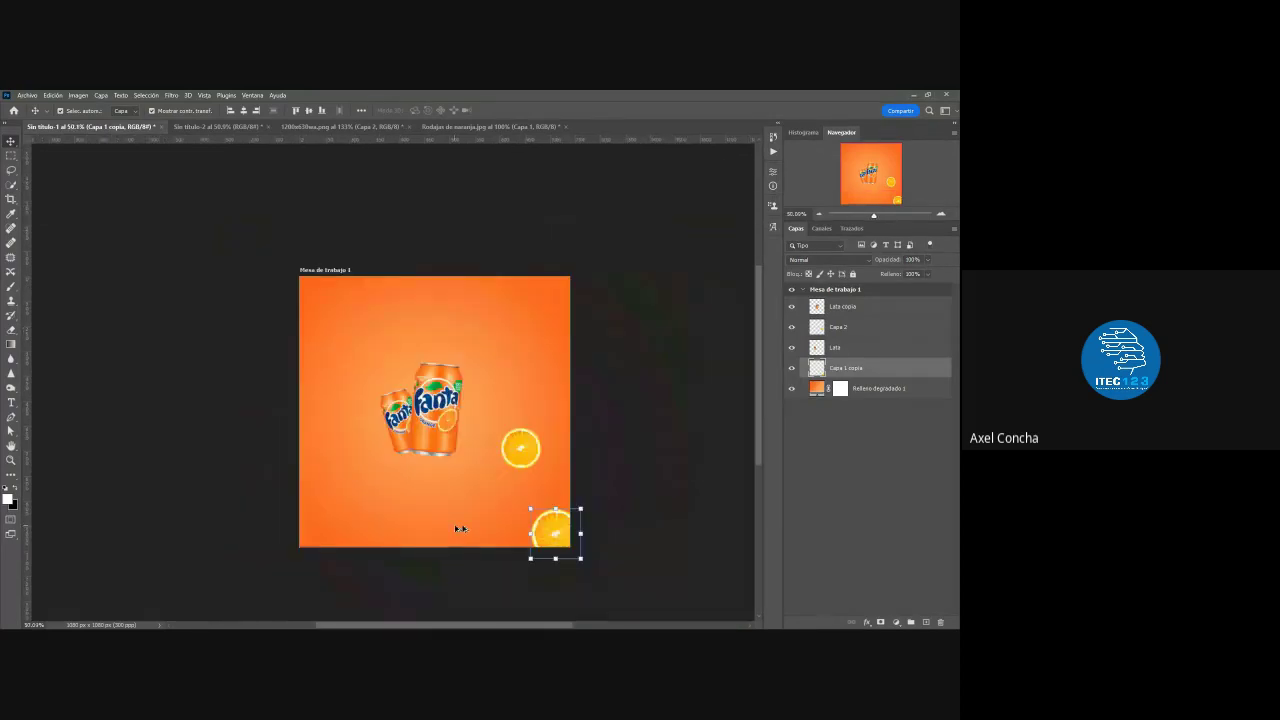
scroll(490, 455, up, 3)
drag(580, 580, 619, 596)
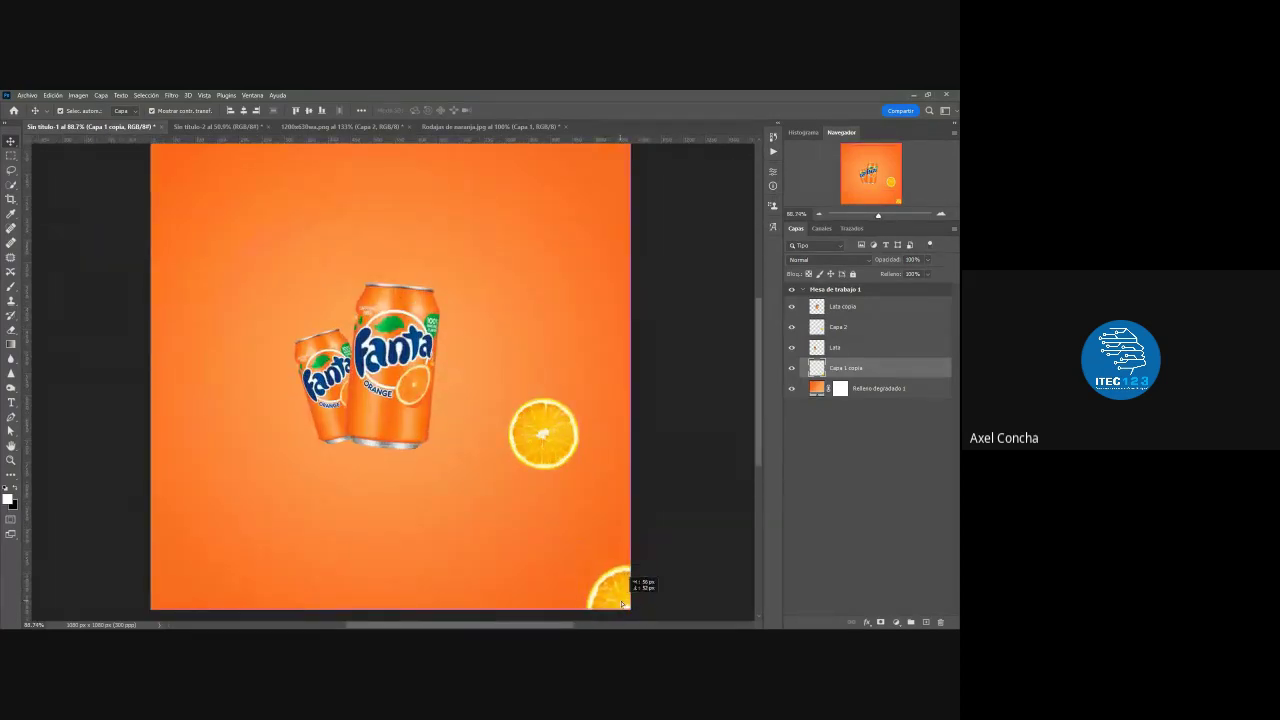
scroll(559, 430, down, 2)
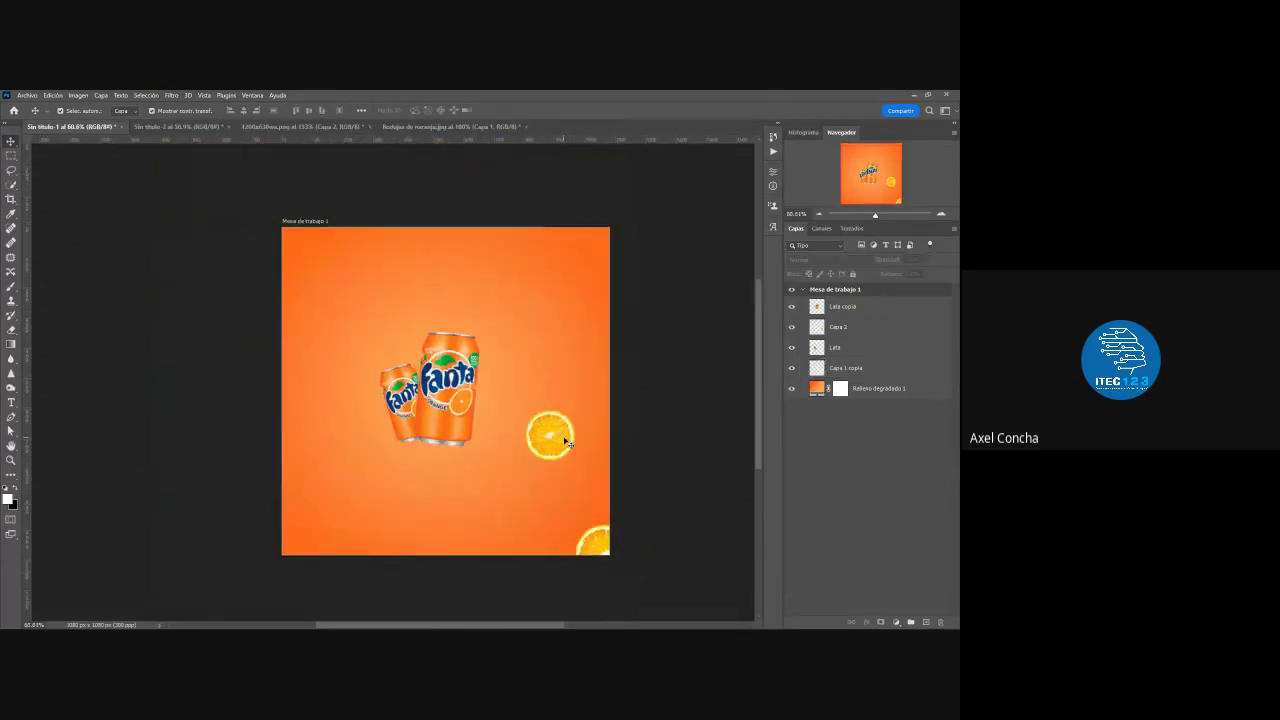
drag(563, 437, 327, 231)
- Enlarge the bottom-right orange slice slightly
click(686, 354)
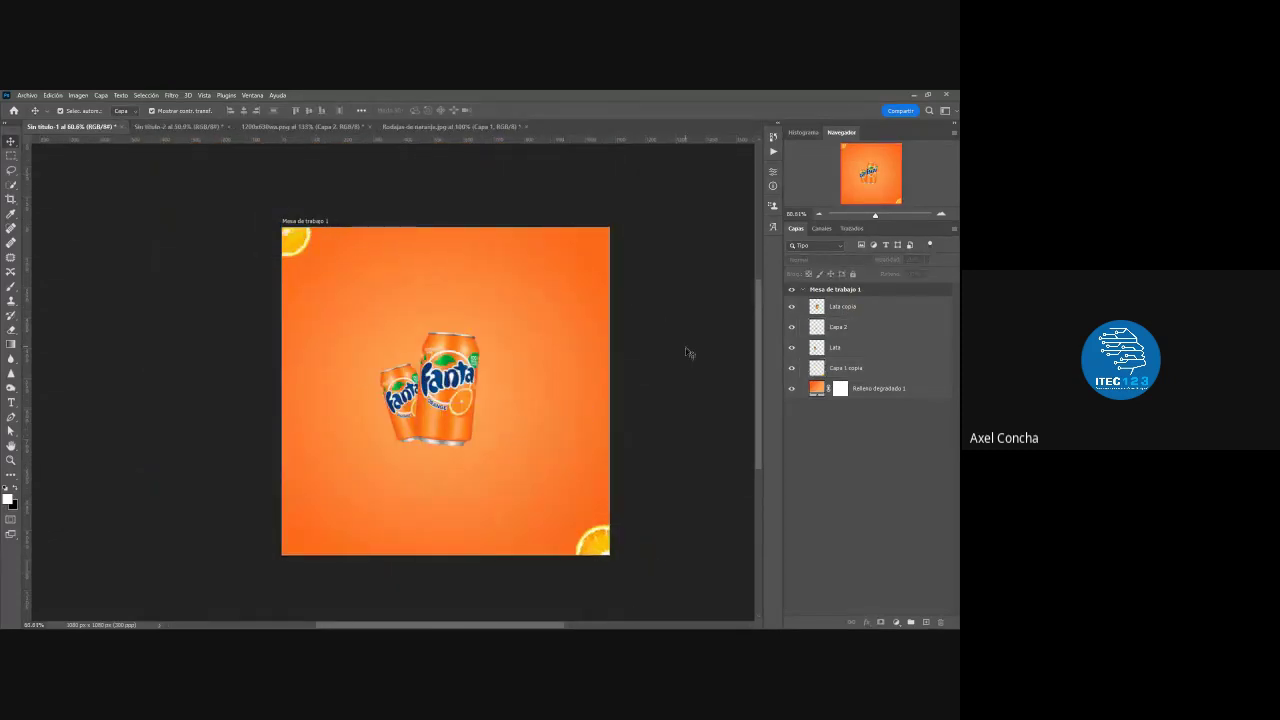
click(585, 535)
drag(571, 520, 580, 531)
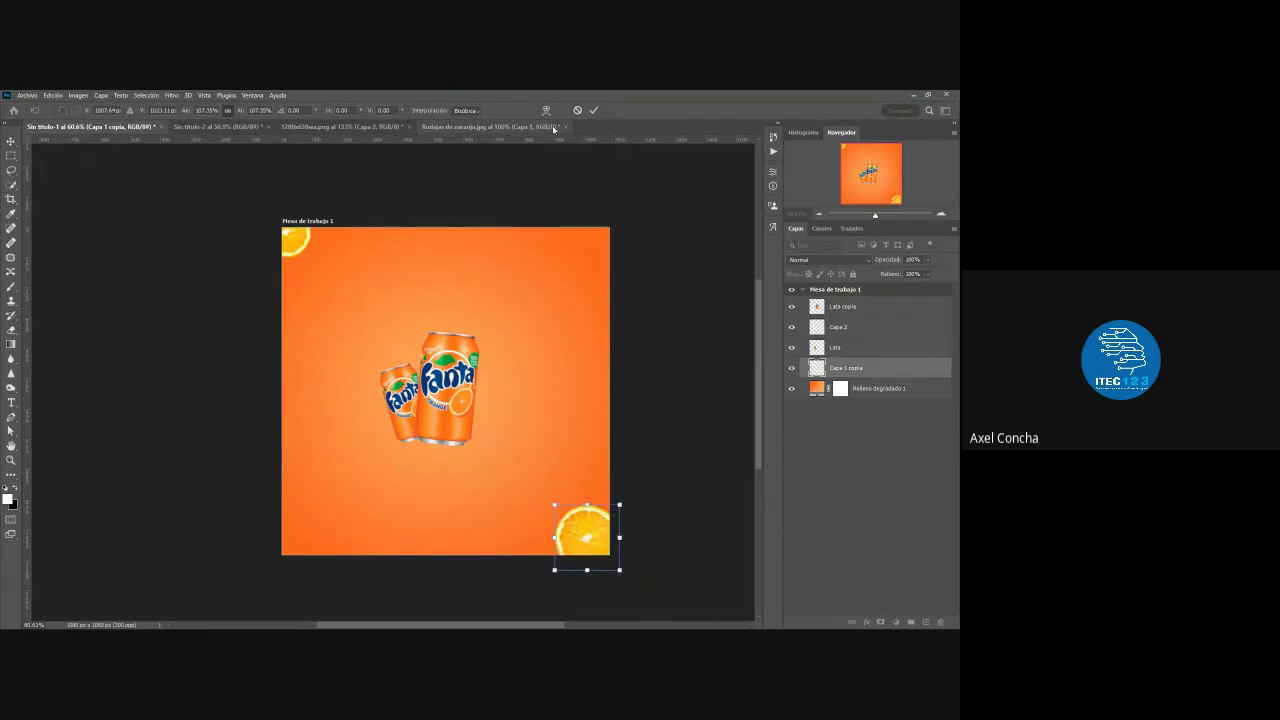
click(593, 110)
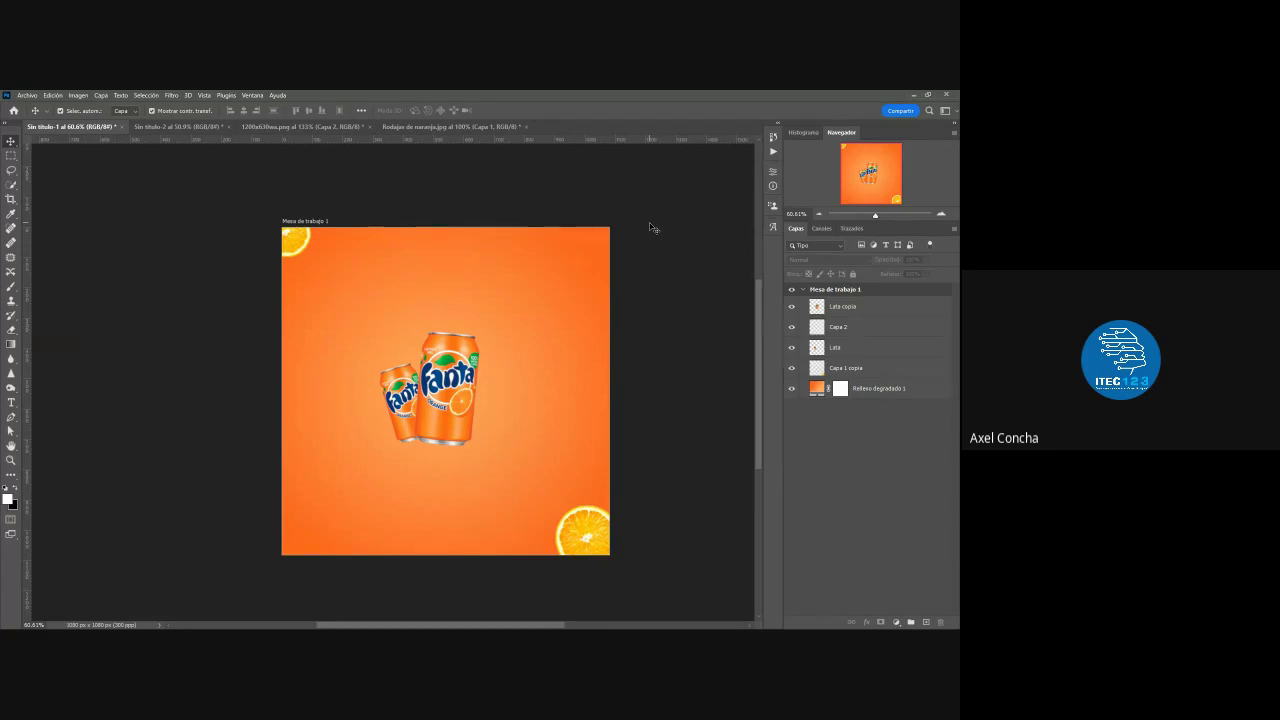
click(869, 353)
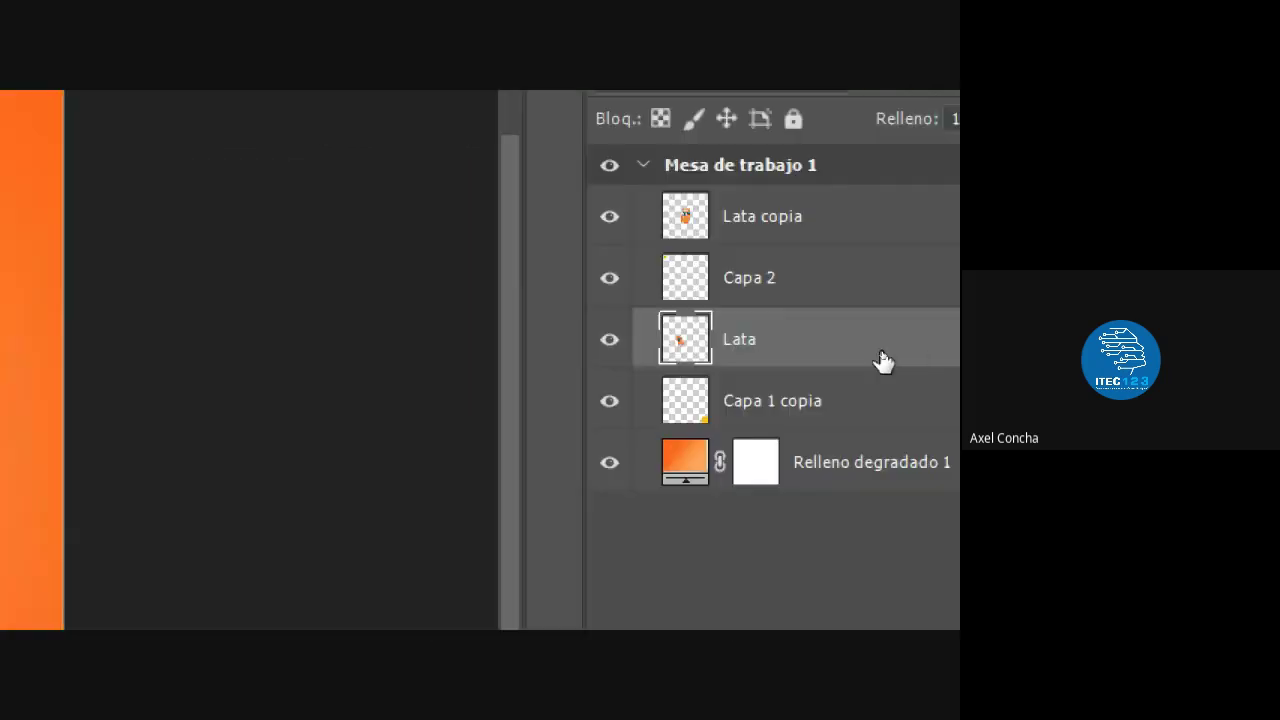
key(ctrl+j)
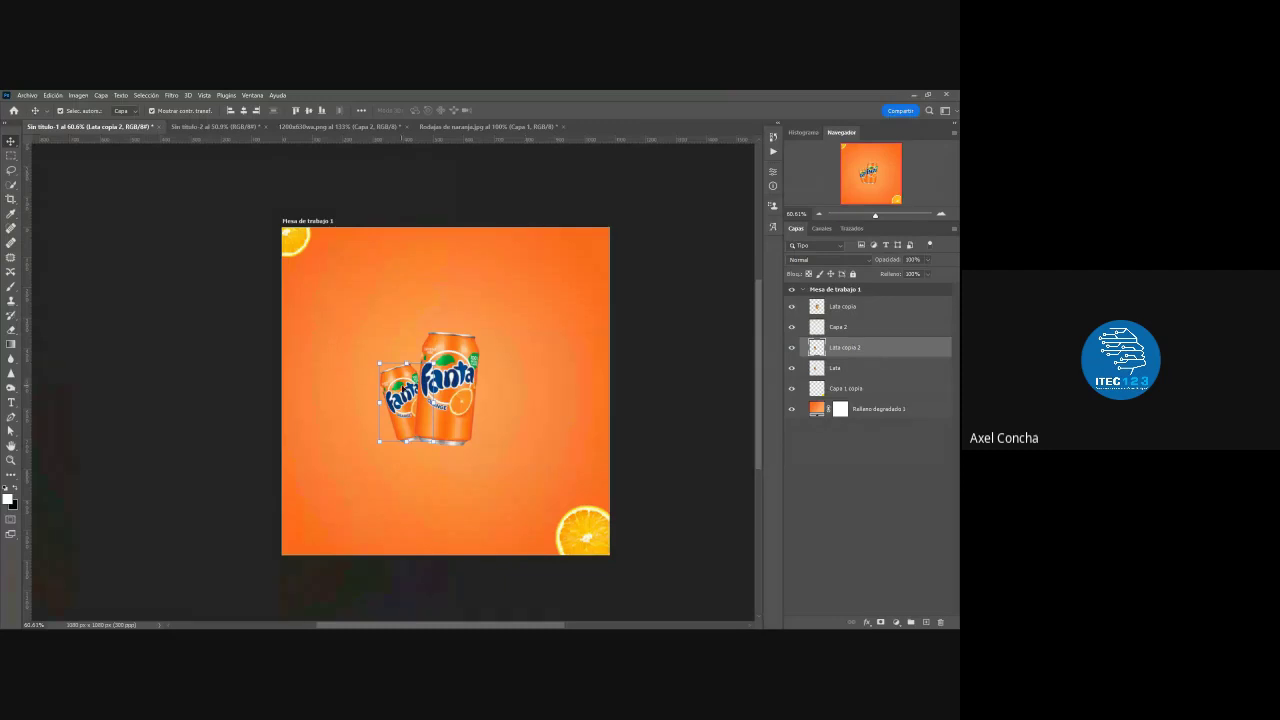
mouse_move(404, 390)
mouse_down()
mouse_move(380, 352)
mouse_move(369, 368)
mouse_up()
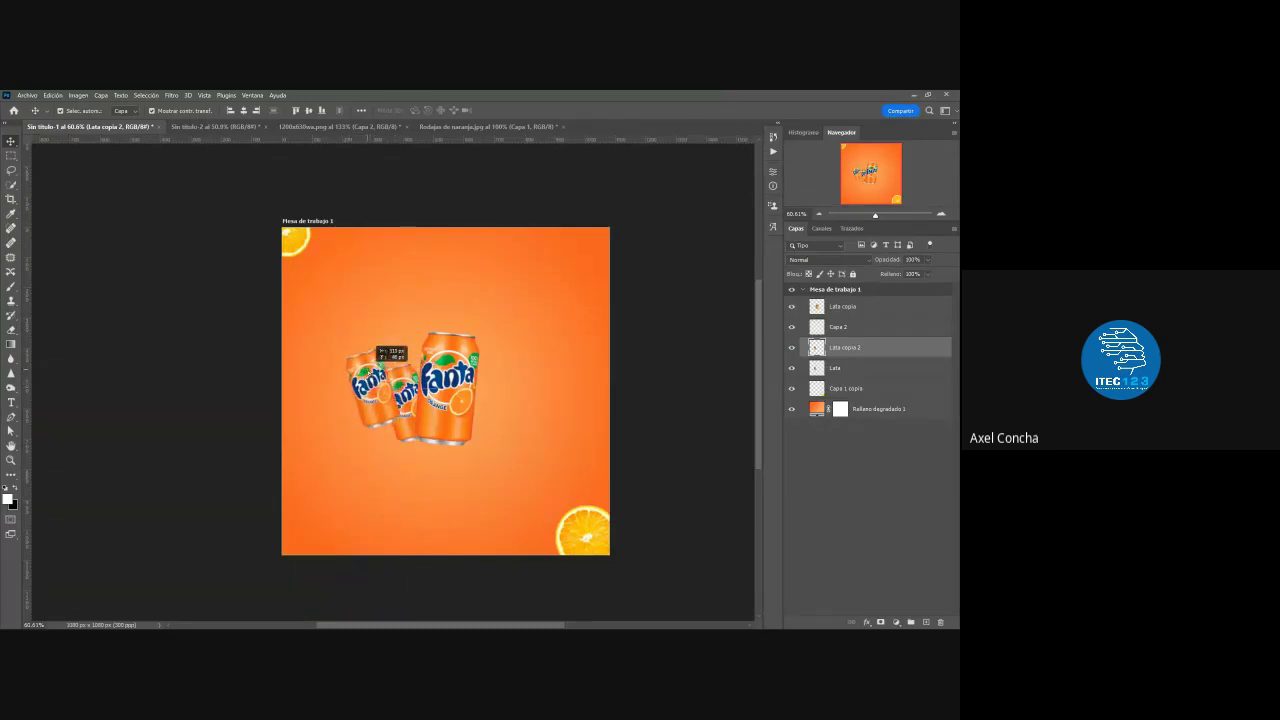
key(Delete)
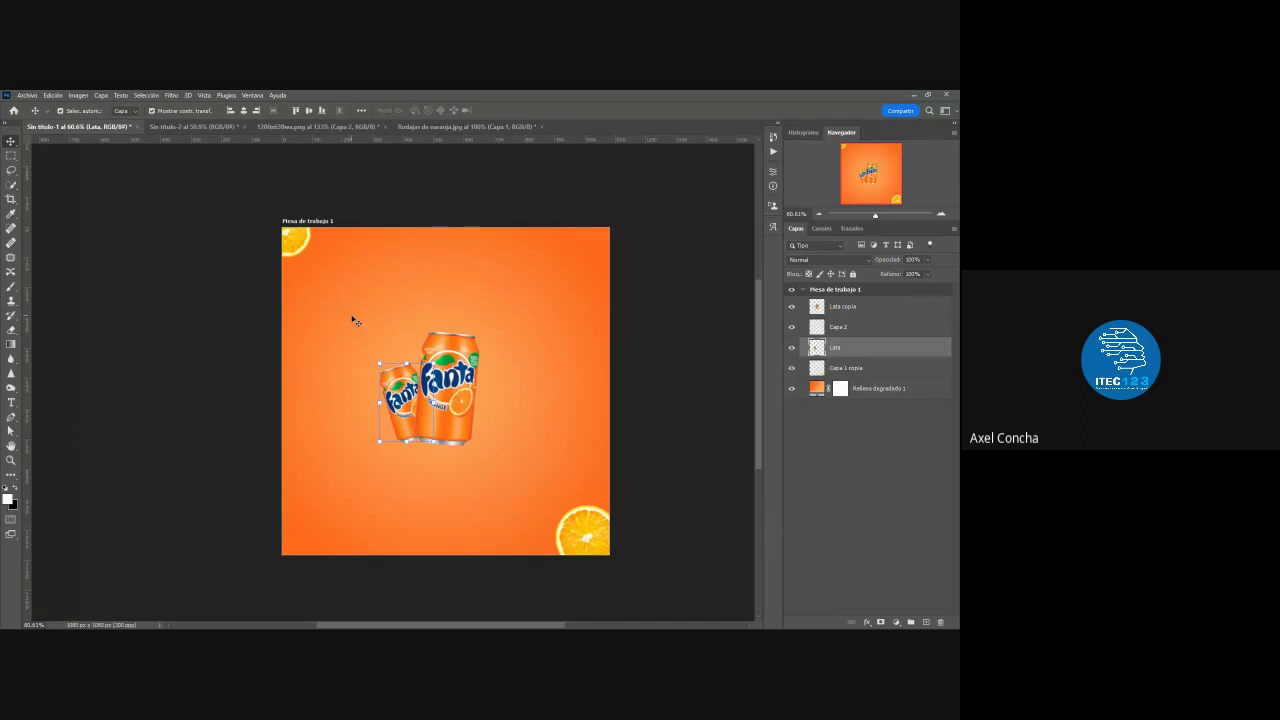
- Open Agua - Overlay.jpg and drag its splash layer into the Fanta artwork over the cans
click(30, 96)
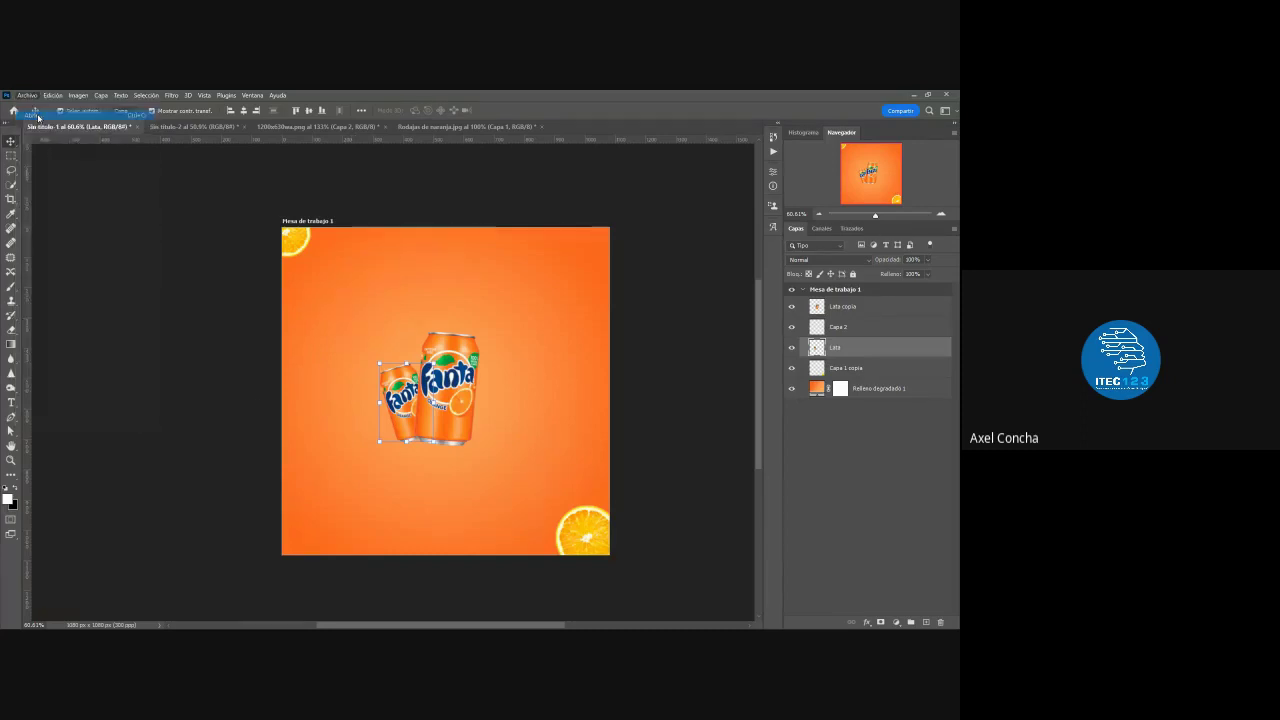
double_click(174, 183)
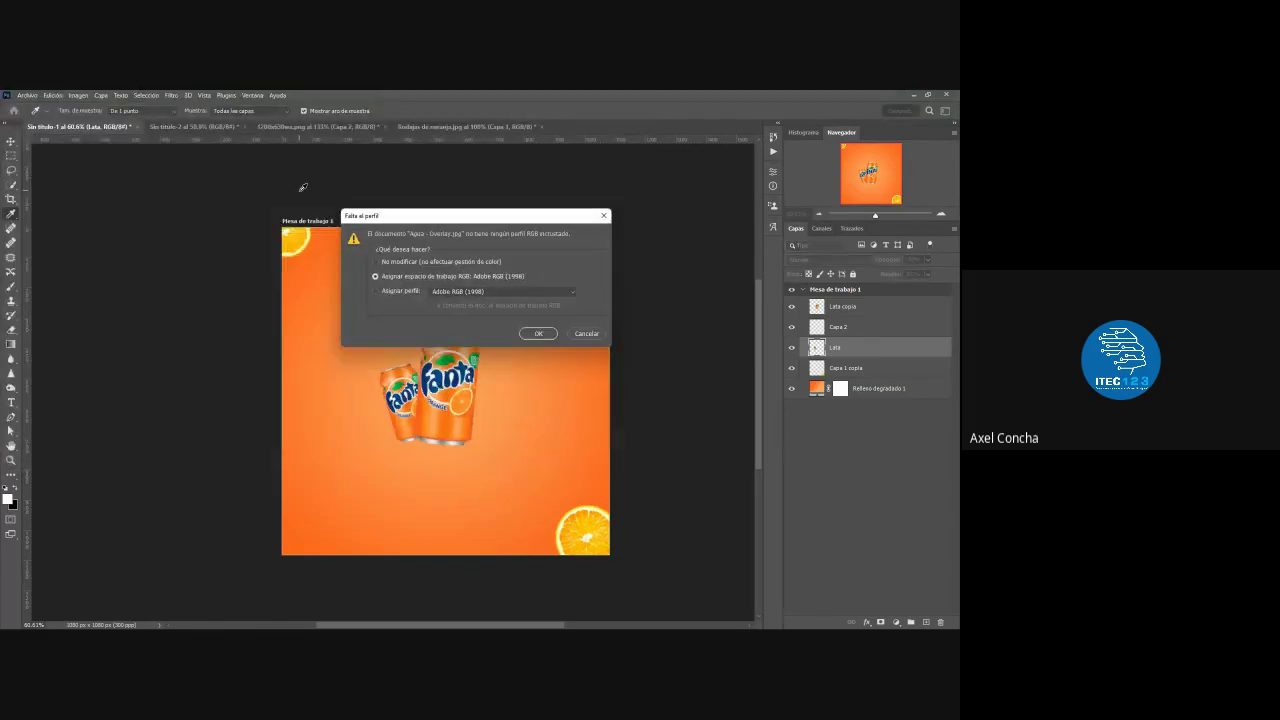
click(535, 334)
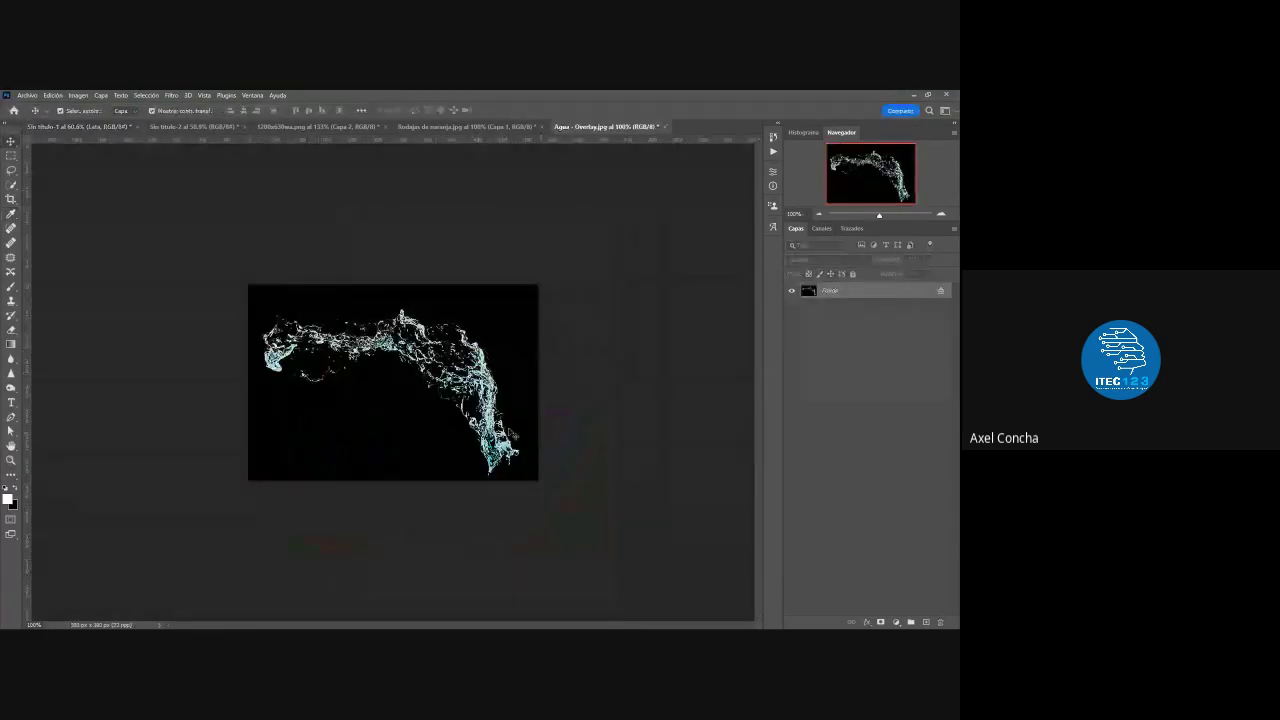
mouse_move(843, 298)
mouse_down()
mouse_move(361, 312)
mouse_move(361, 336)
mouse_up()
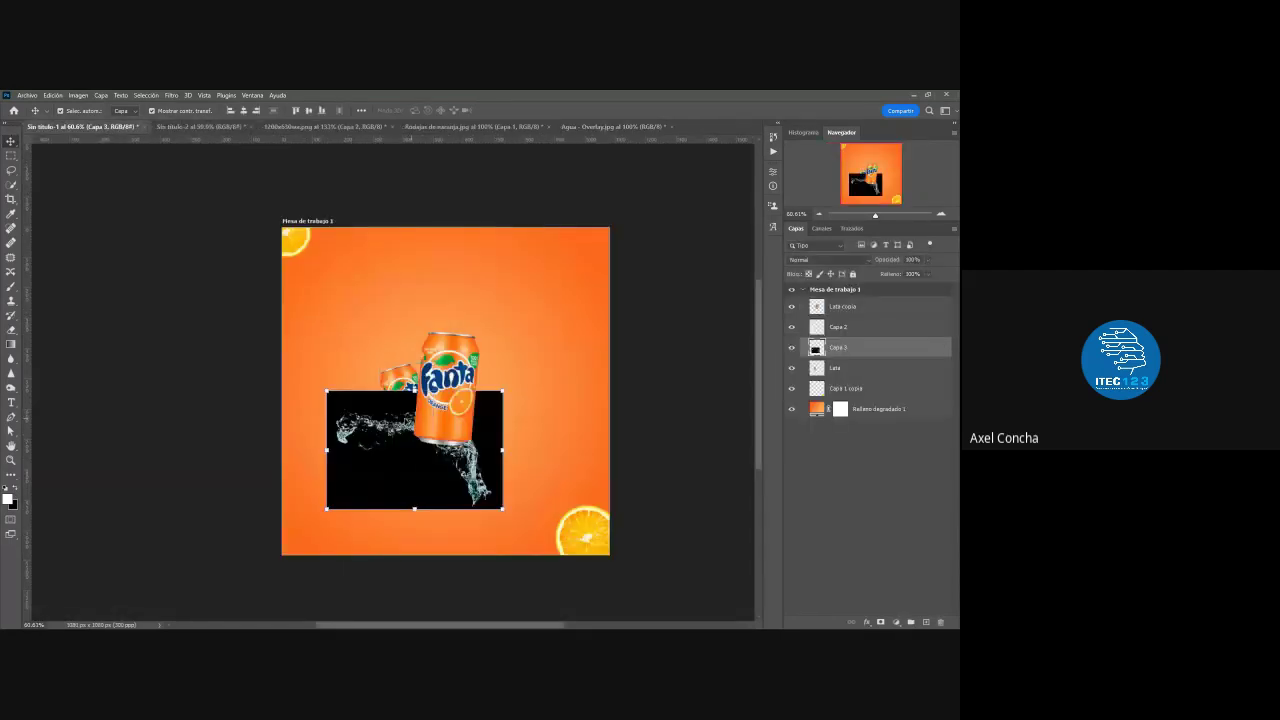
drag(410, 482, 430, 438)
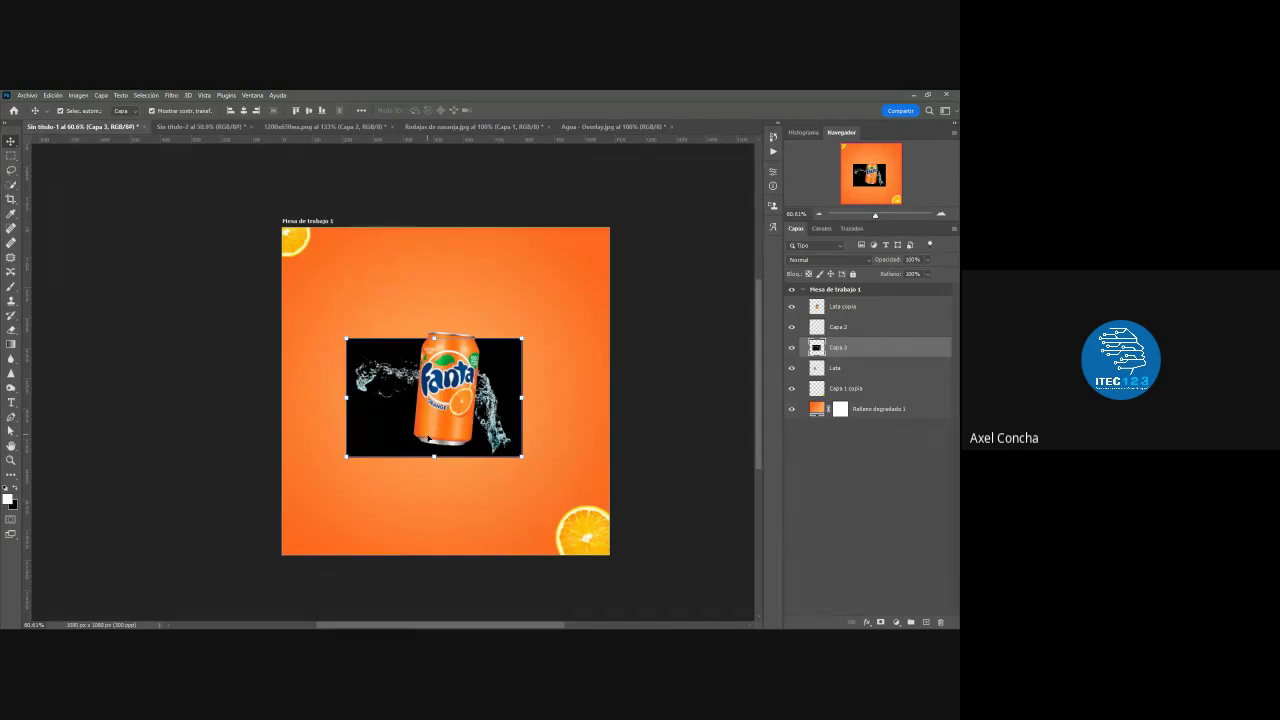
- Set the splash layer Capa 3 to Trama blending and enlarge it around the cans
click(826, 260)
click(810, 355)
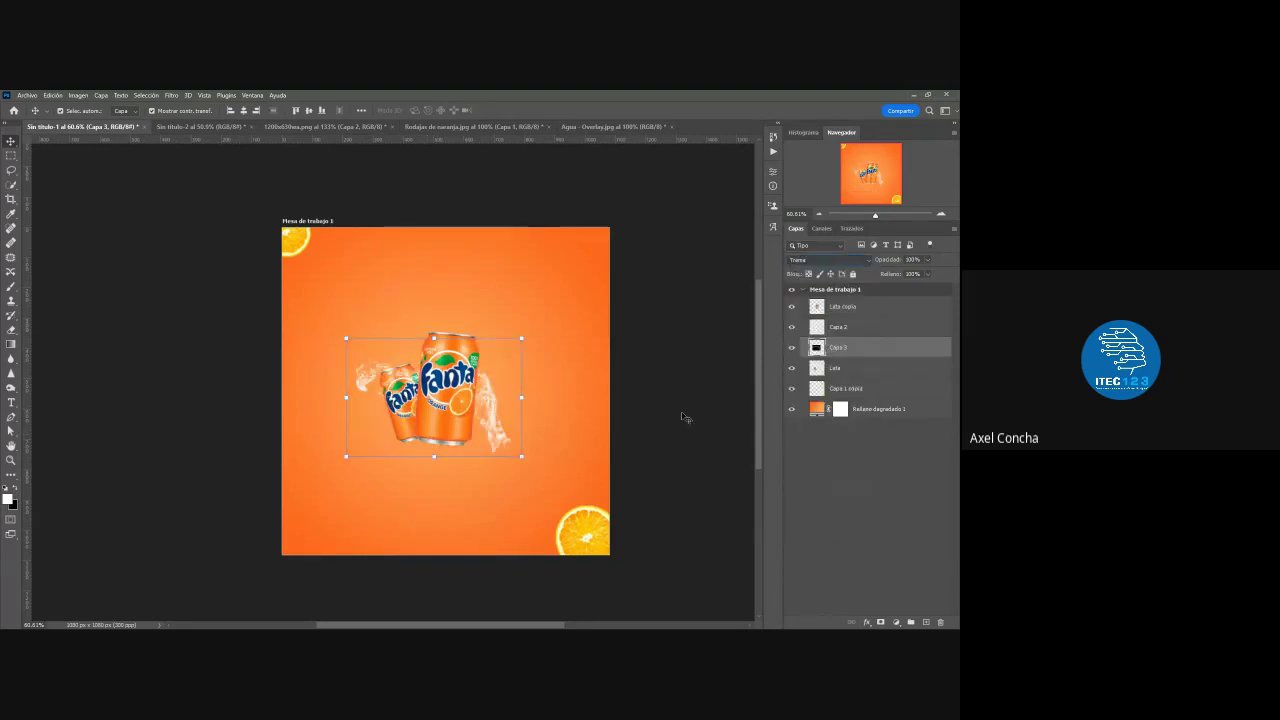
key(ctrl+t)
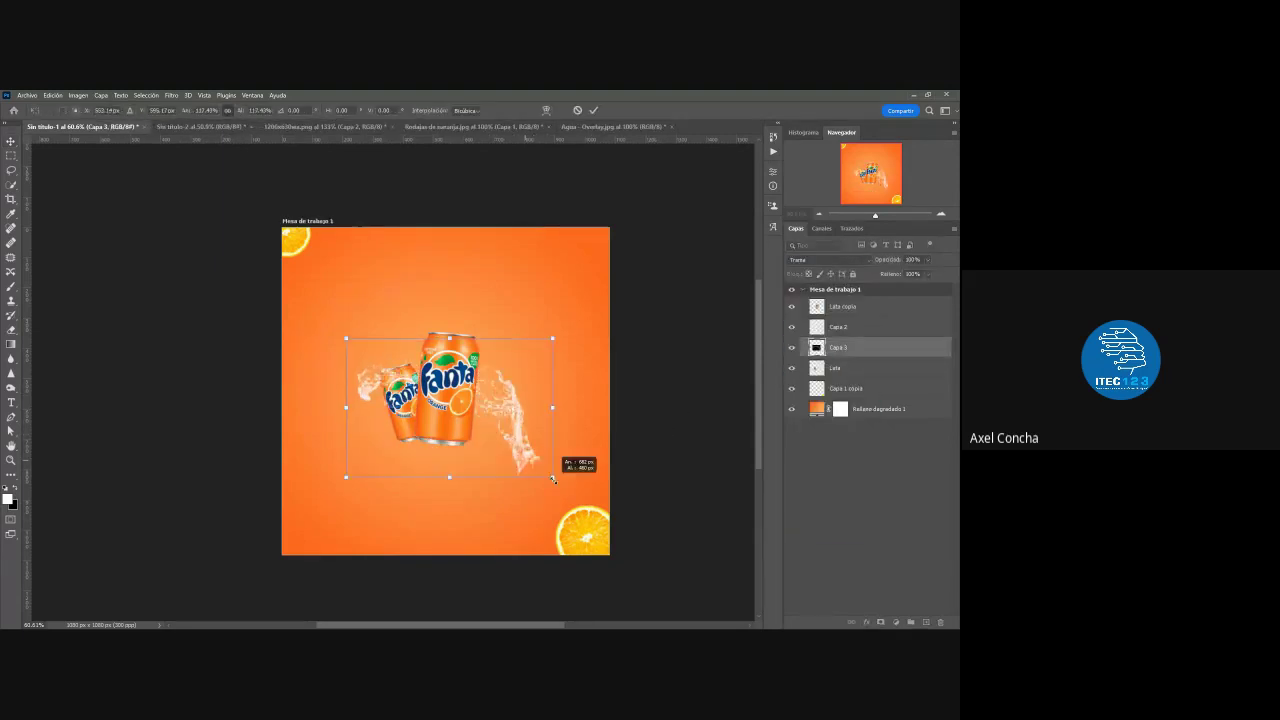
drag(480, 410, 505, 432)
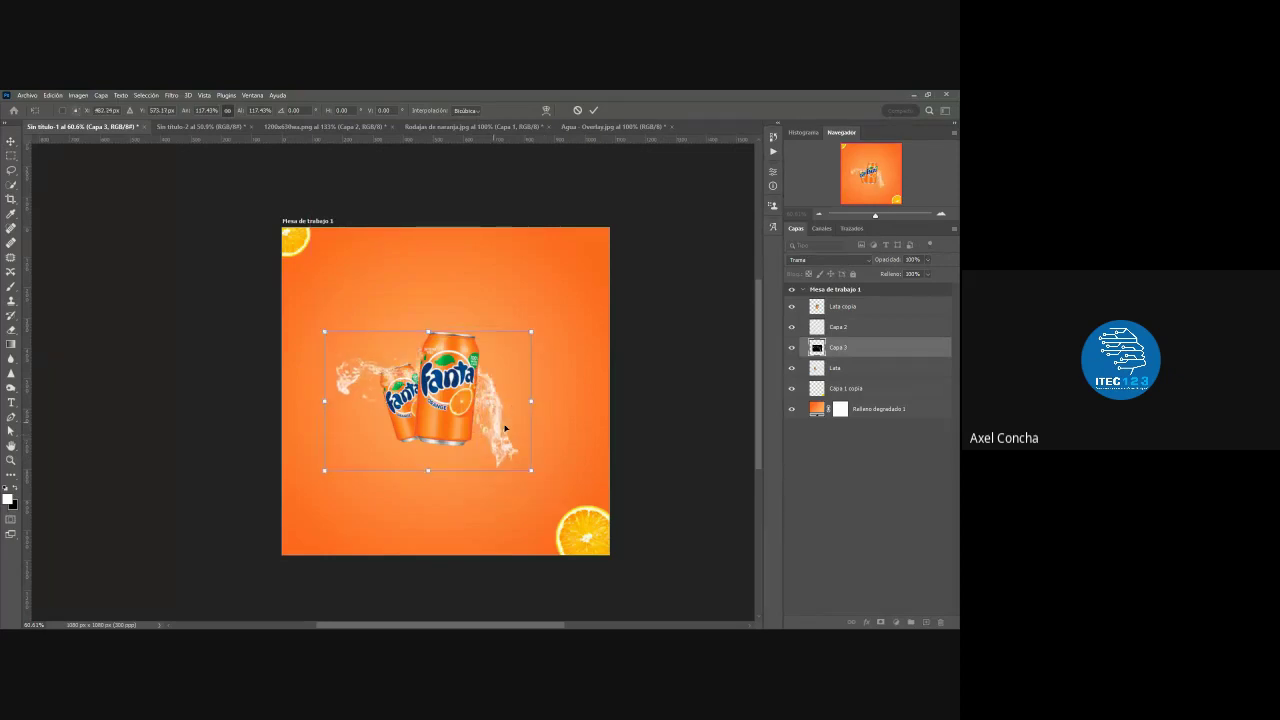
click(594, 111)
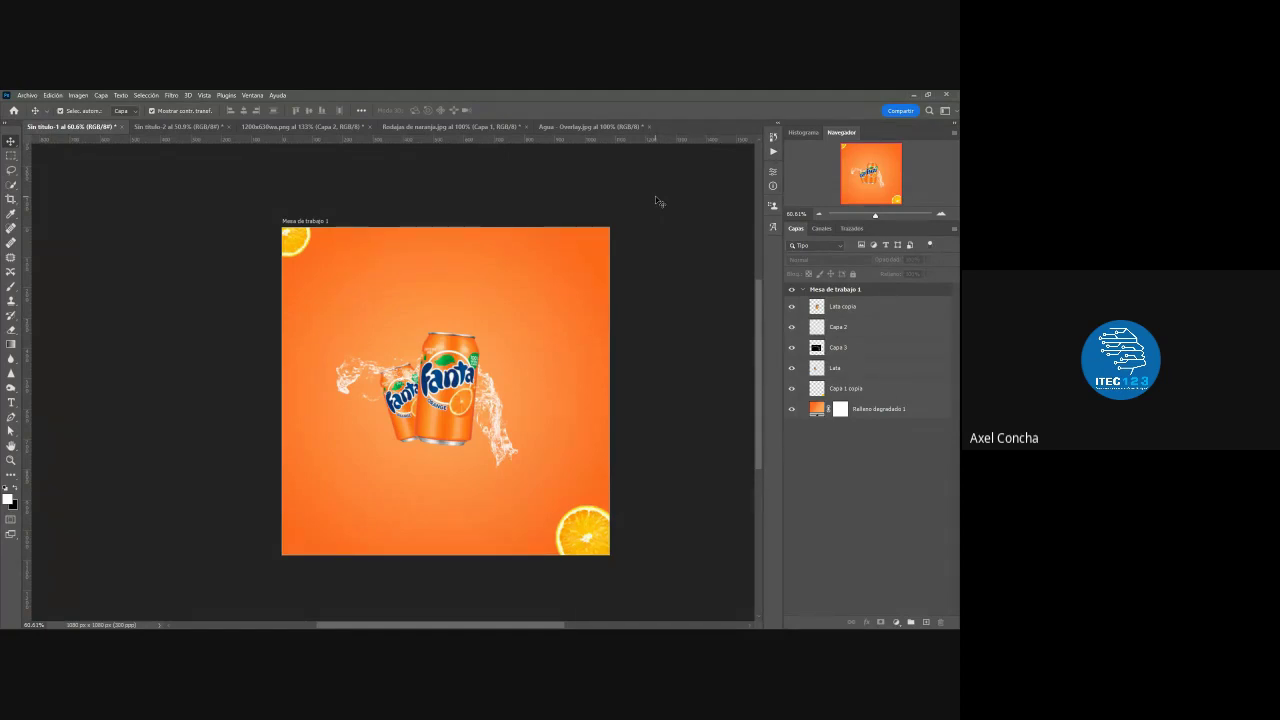
- Paste the splash back in, reset it to Normal blending, and shift it up-right over the tall can
click(503, 410)
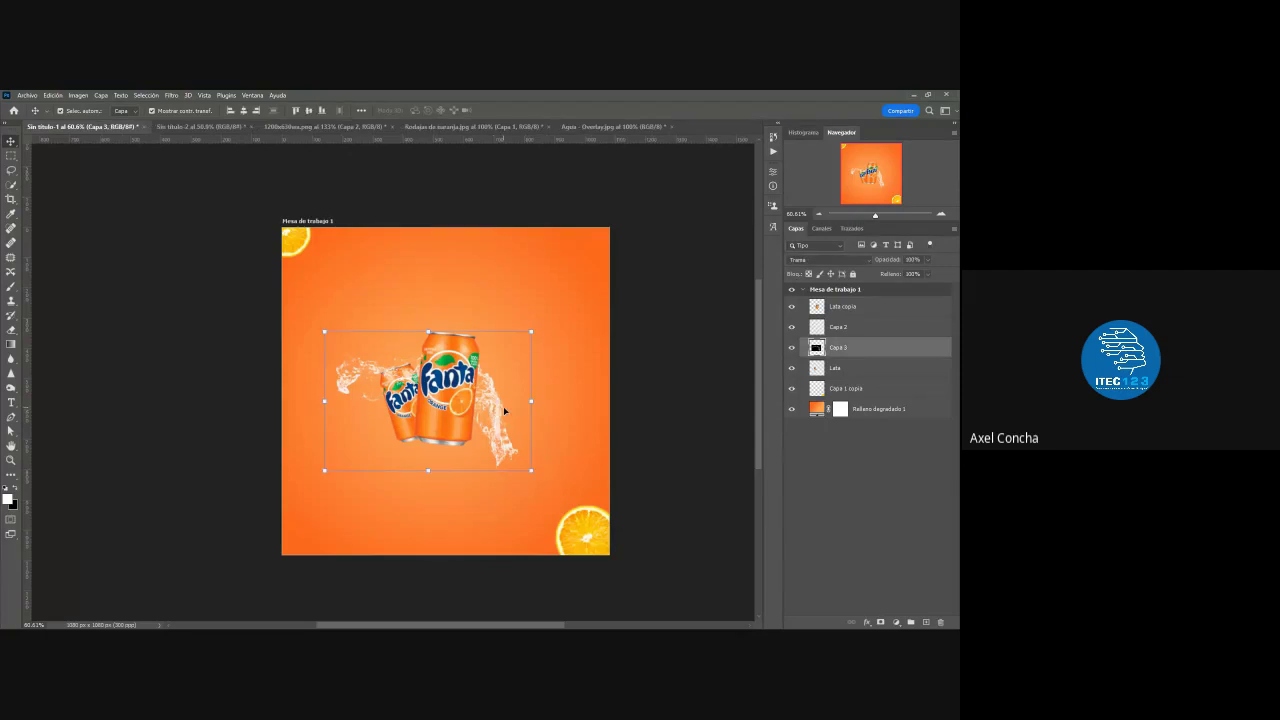
click(318, 126)
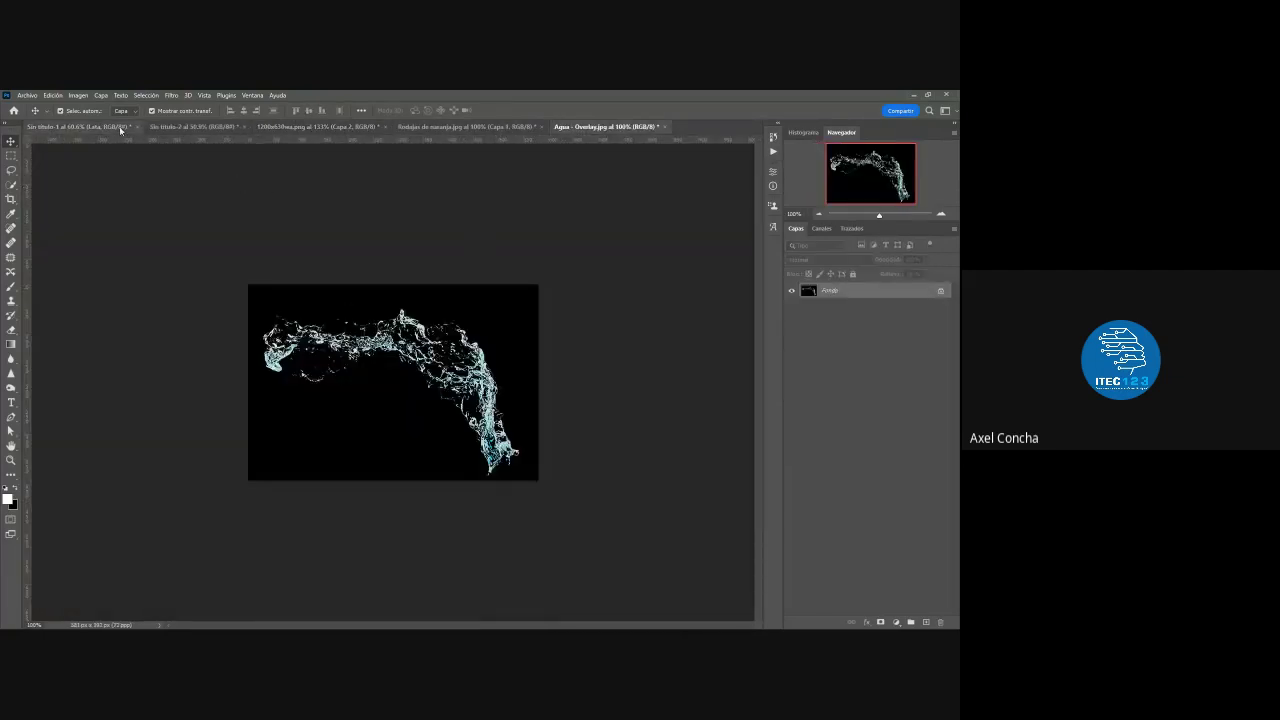
click(75, 126)
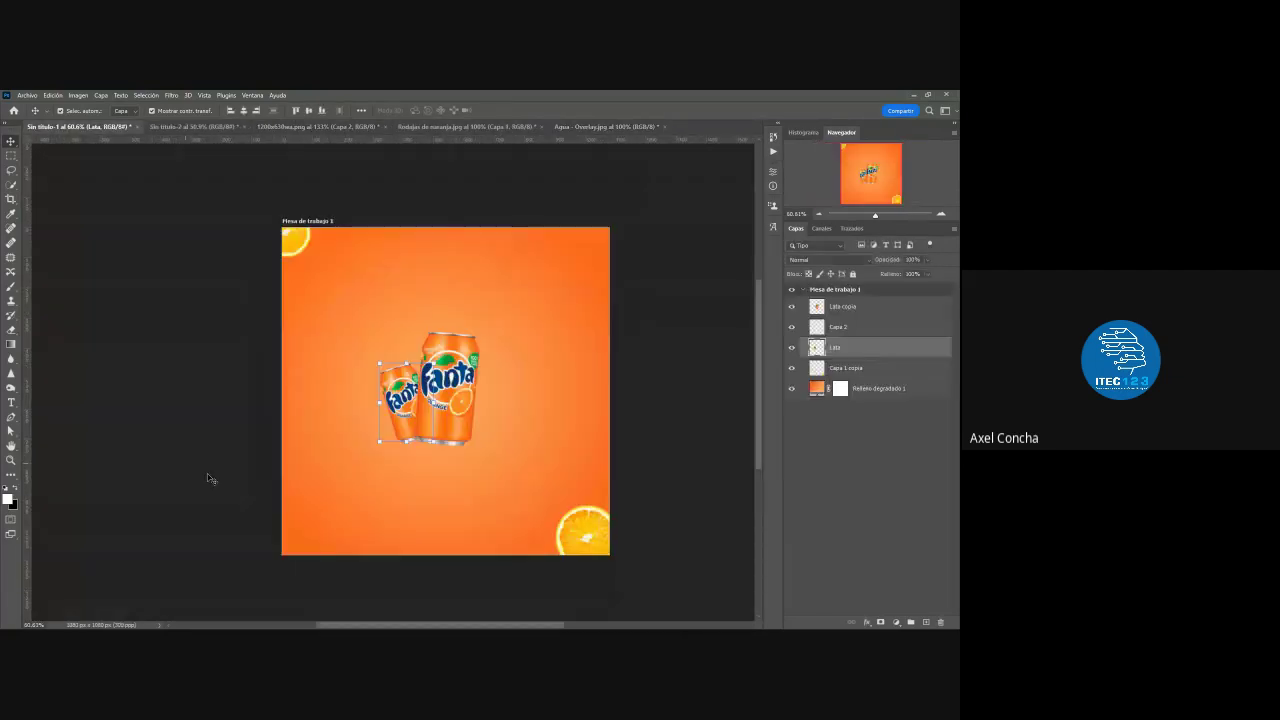
click(422, 289)
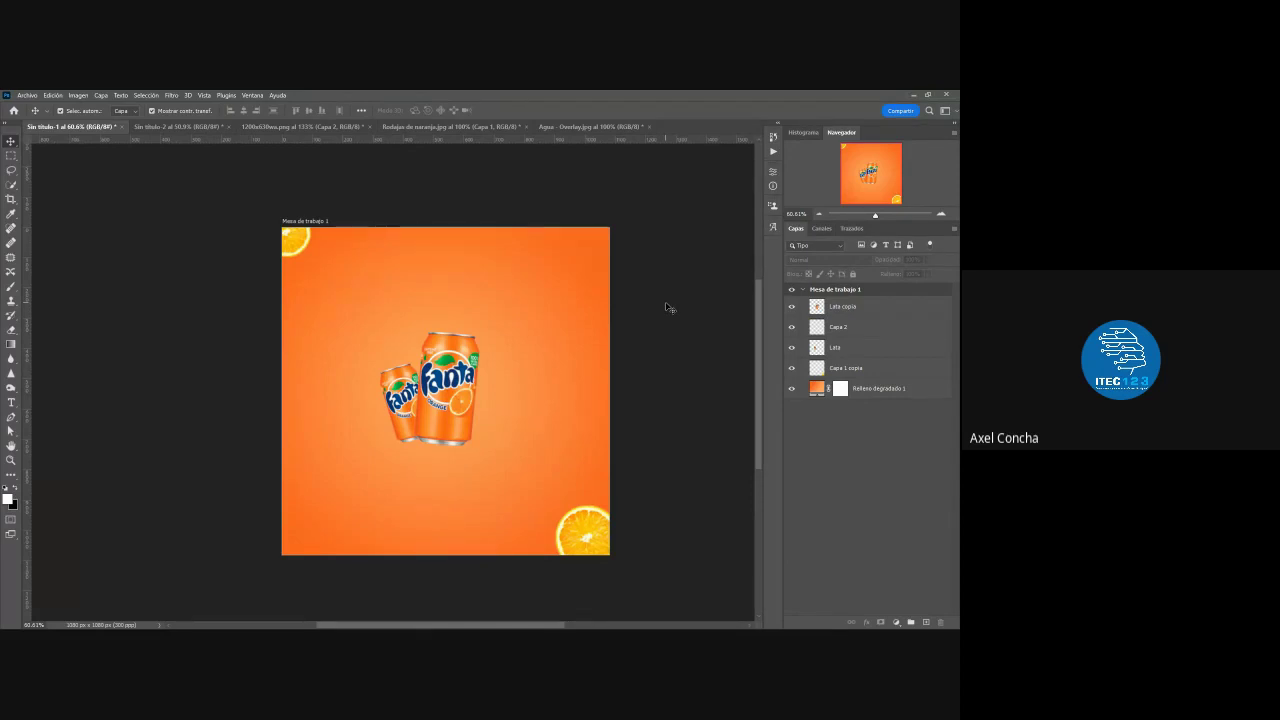
key(ctrl+v)
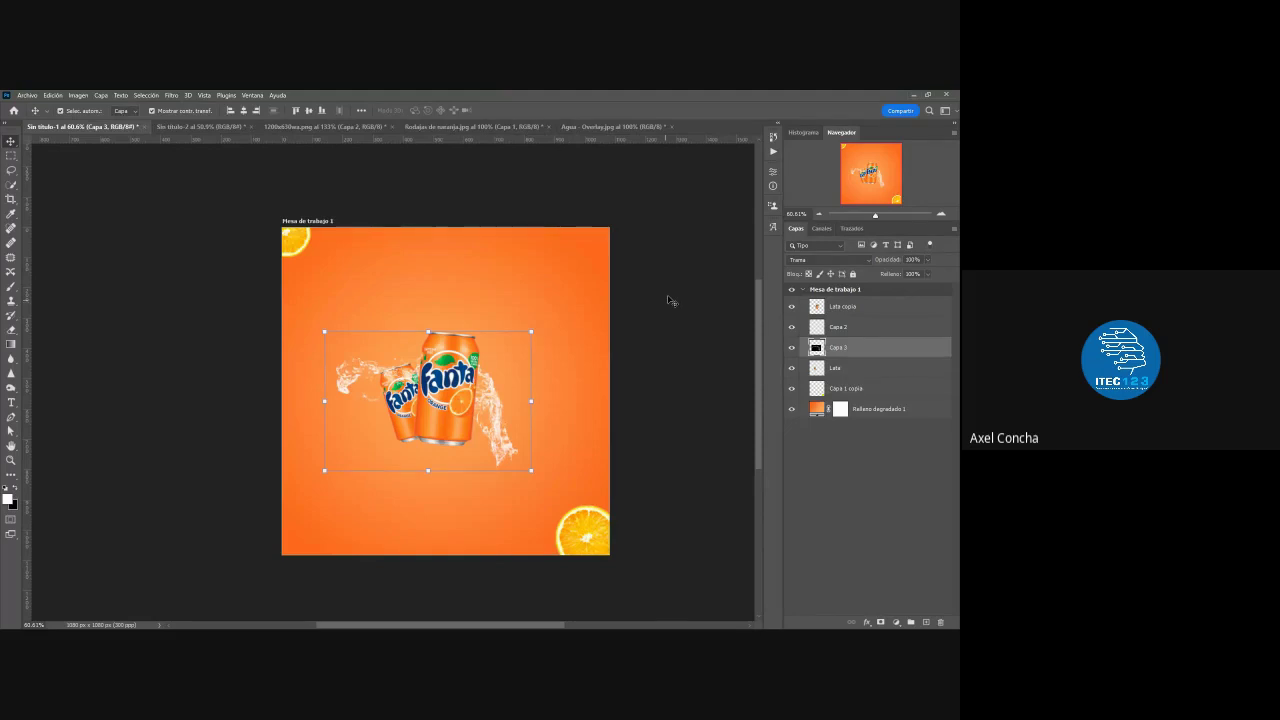
click(828, 259)
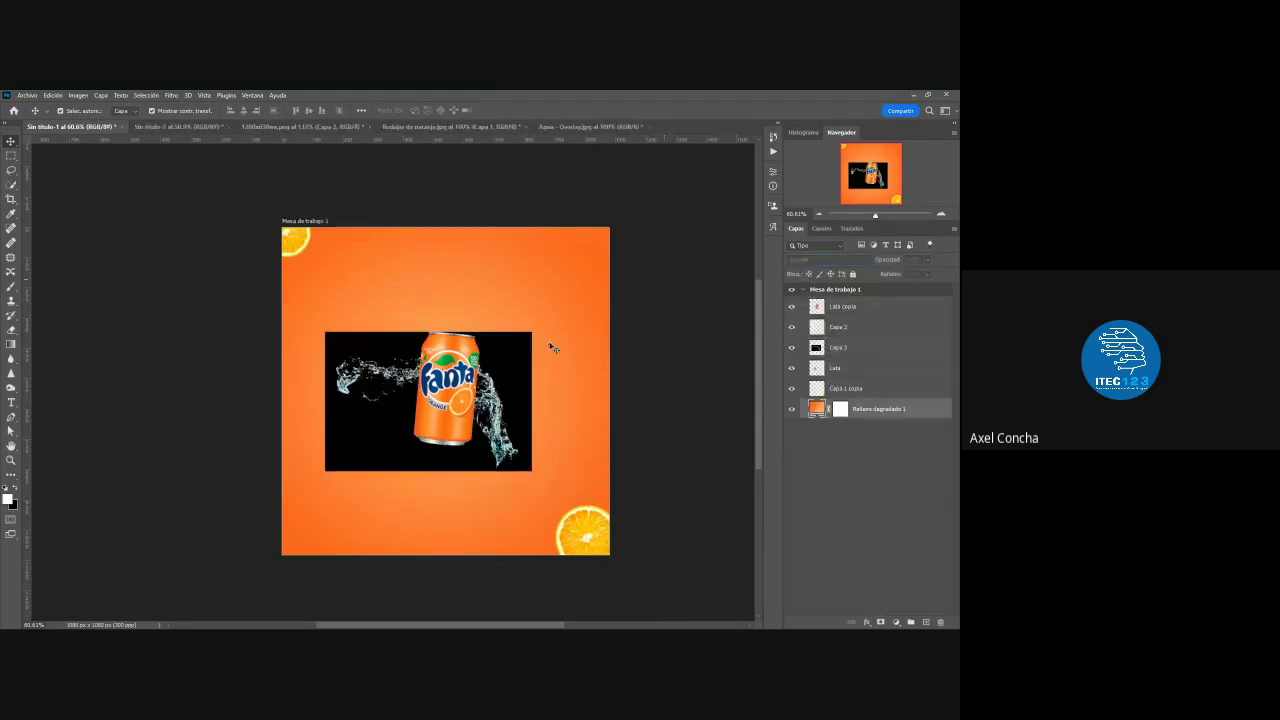
drag(498, 380, 529, 368)
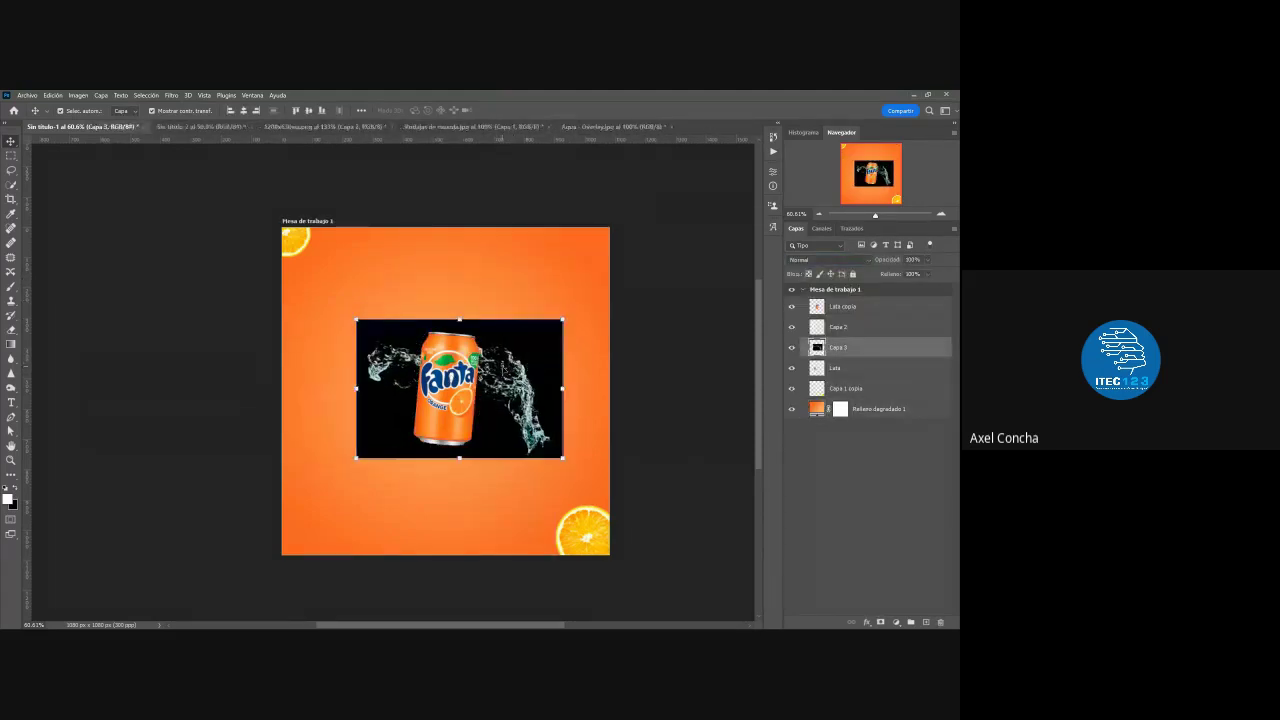
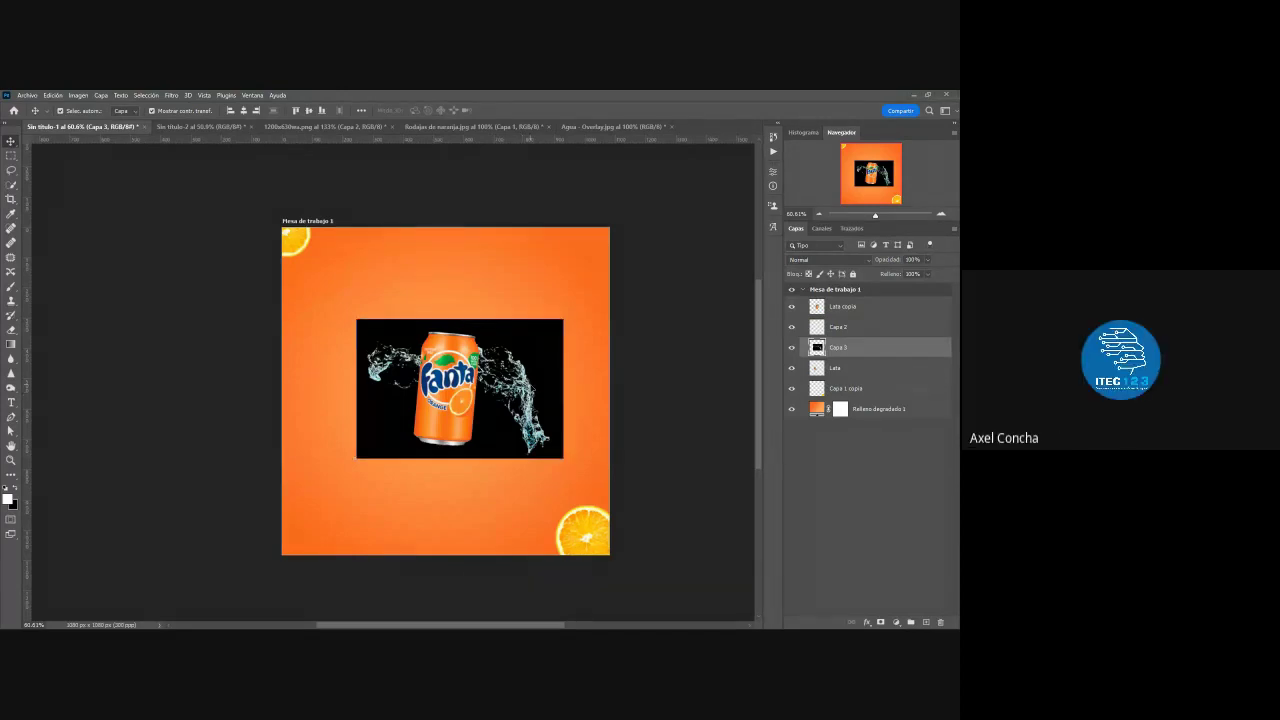
- Nudge the Fanta splash picture (Capa 3) a few pixels left on the orange artboard
drag(490, 398, 486, 398)
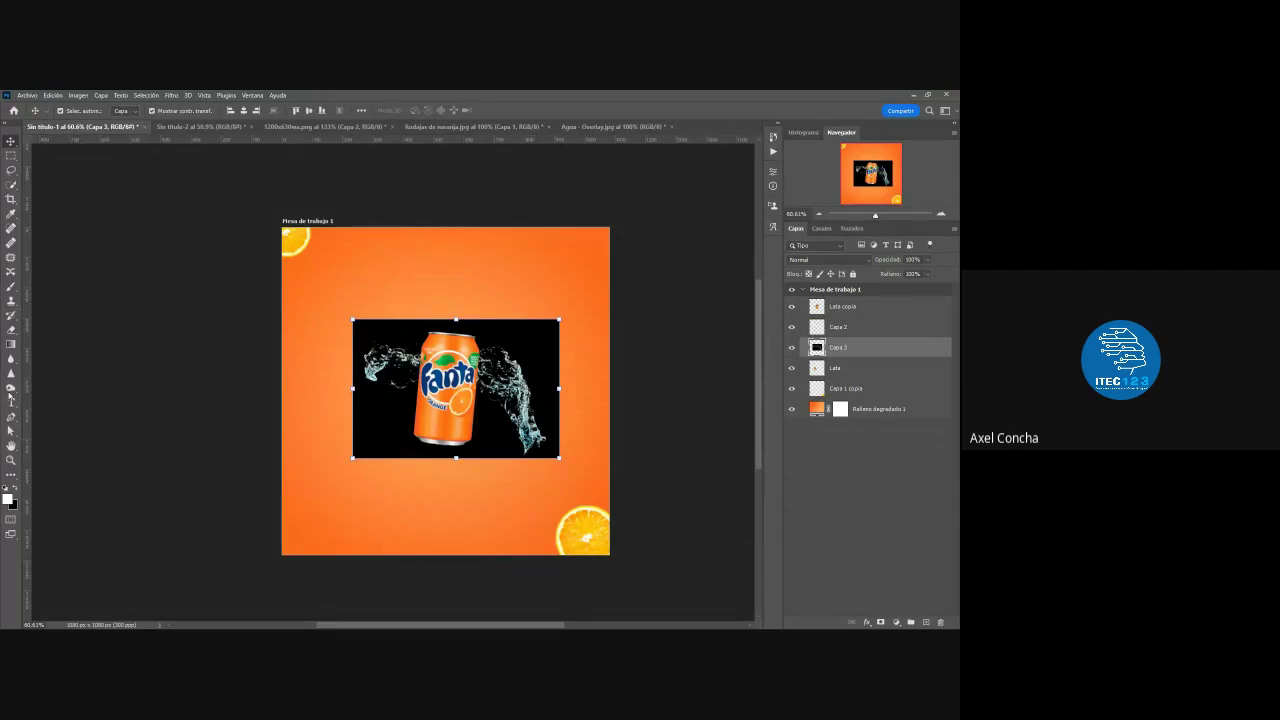
drag(540, 381, 536, 384)
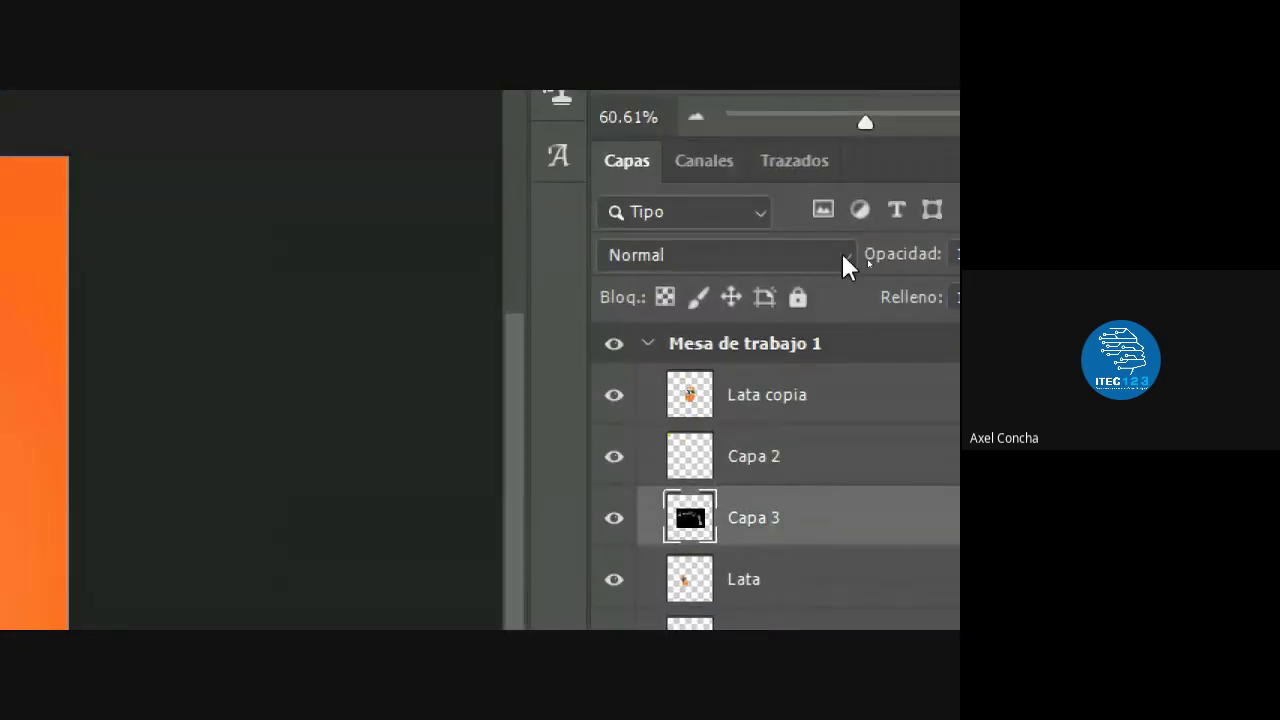
- Preview the Oscurecer blend mode on Capa 3, cancel it, and reopen the blend-mode list
click(843, 256)
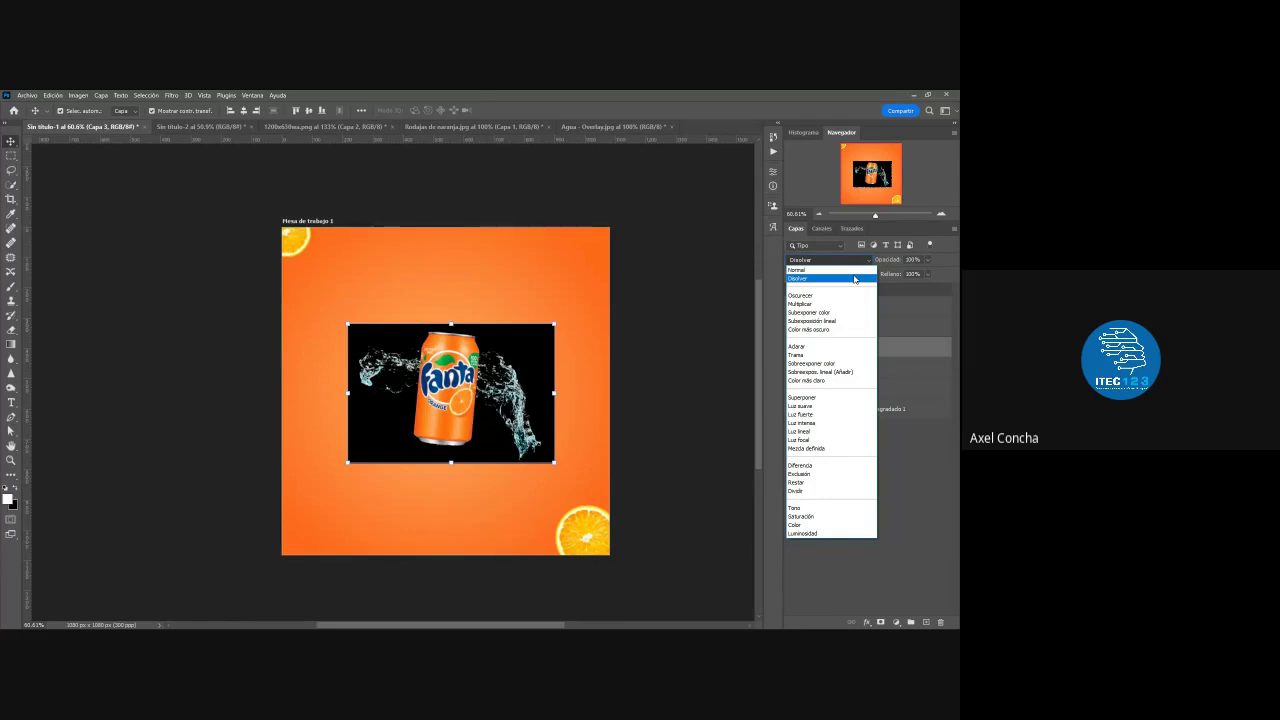
key(Down)
key(Escape)
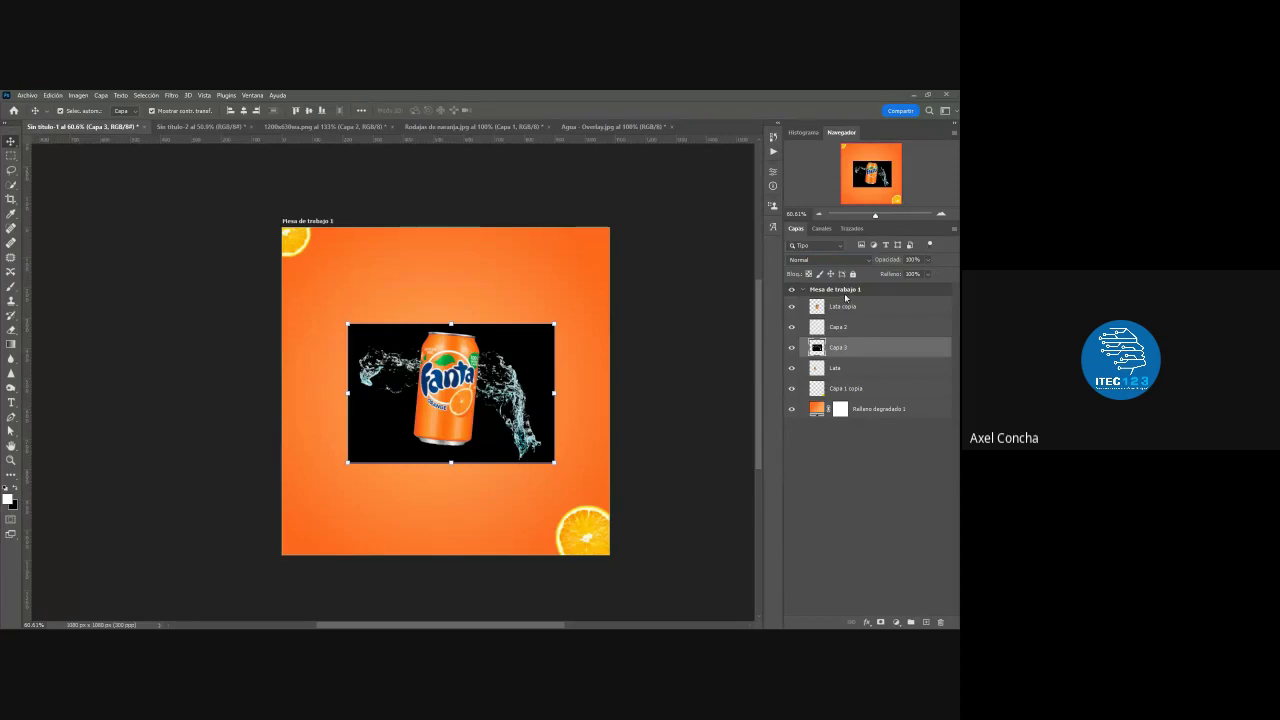
click(850, 260)
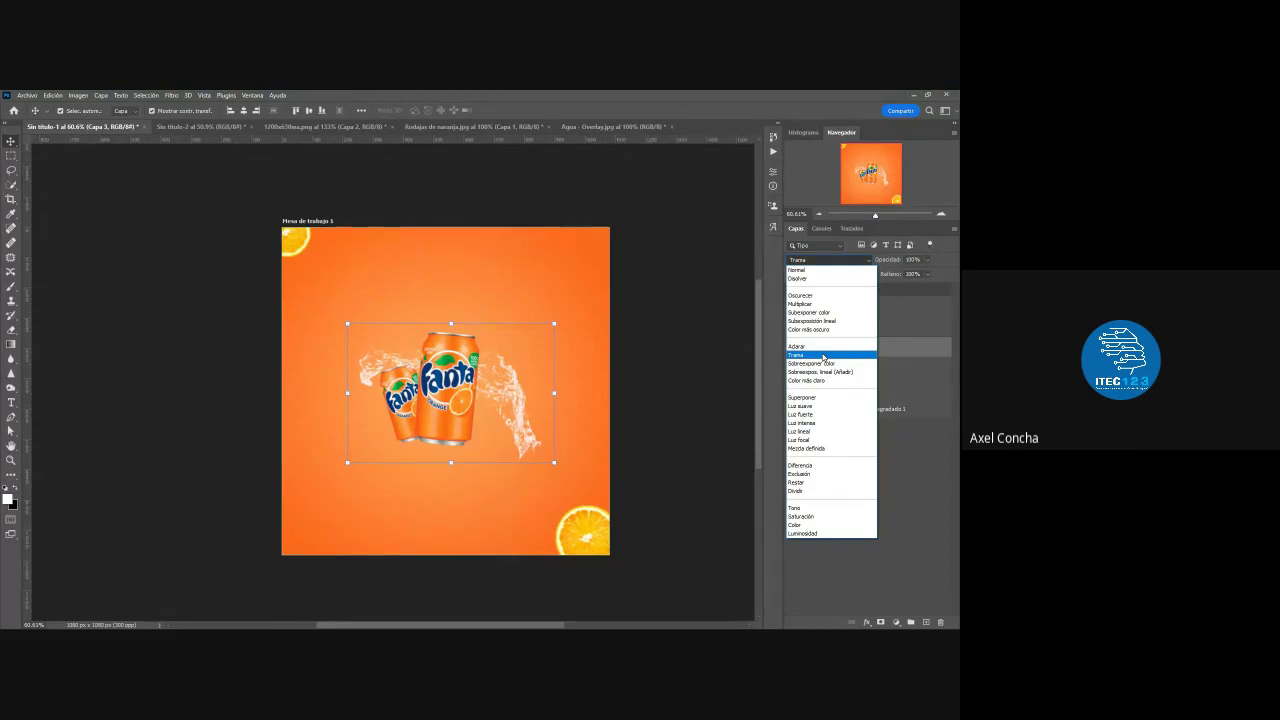
- Set Capa 3 to Trama, then scale the splash down and reposition it around the cans
click(823, 356)
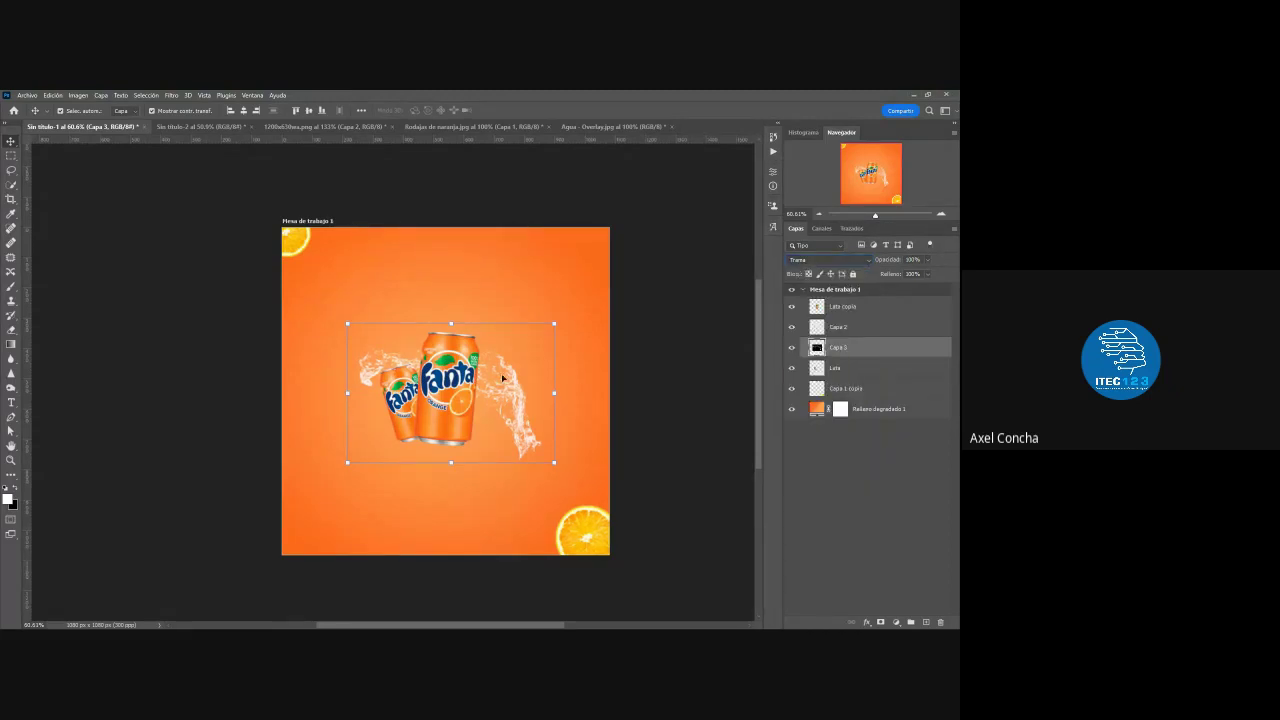
drag(501, 379, 483, 381)
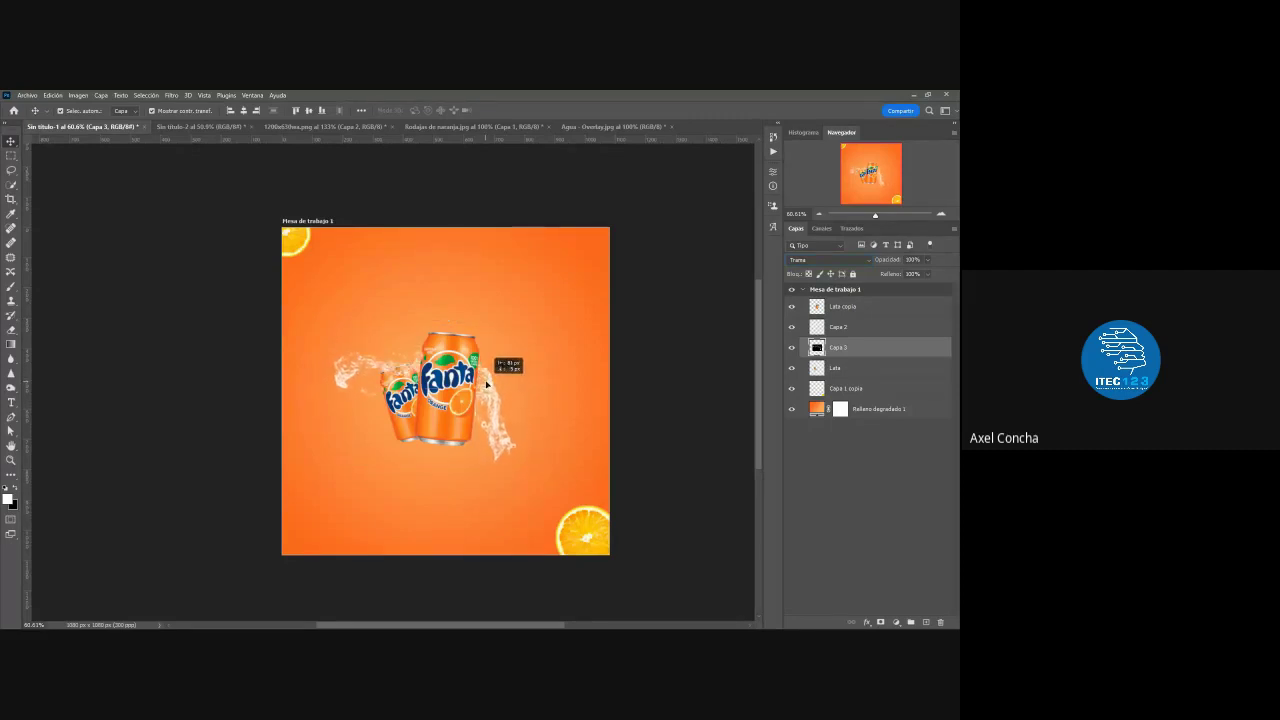
key(ctrl+t)
drag(529, 317, 548, 310)
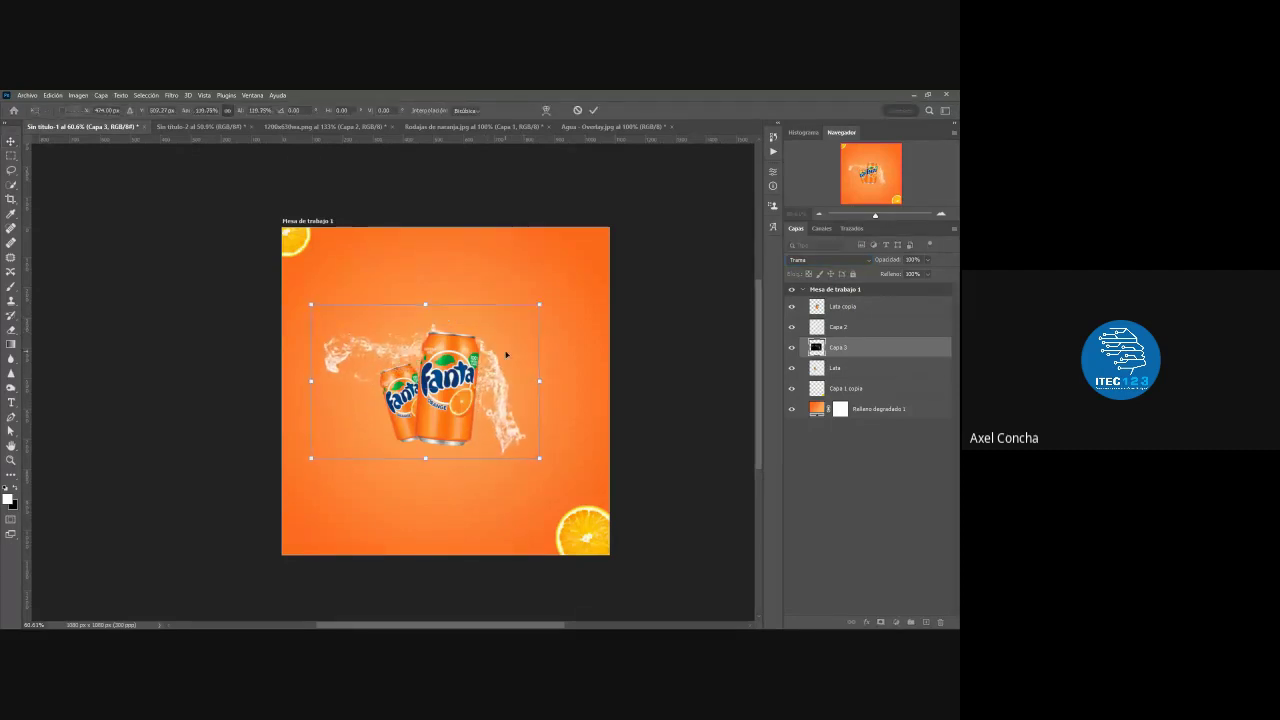
drag(513, 364, 500, 411)
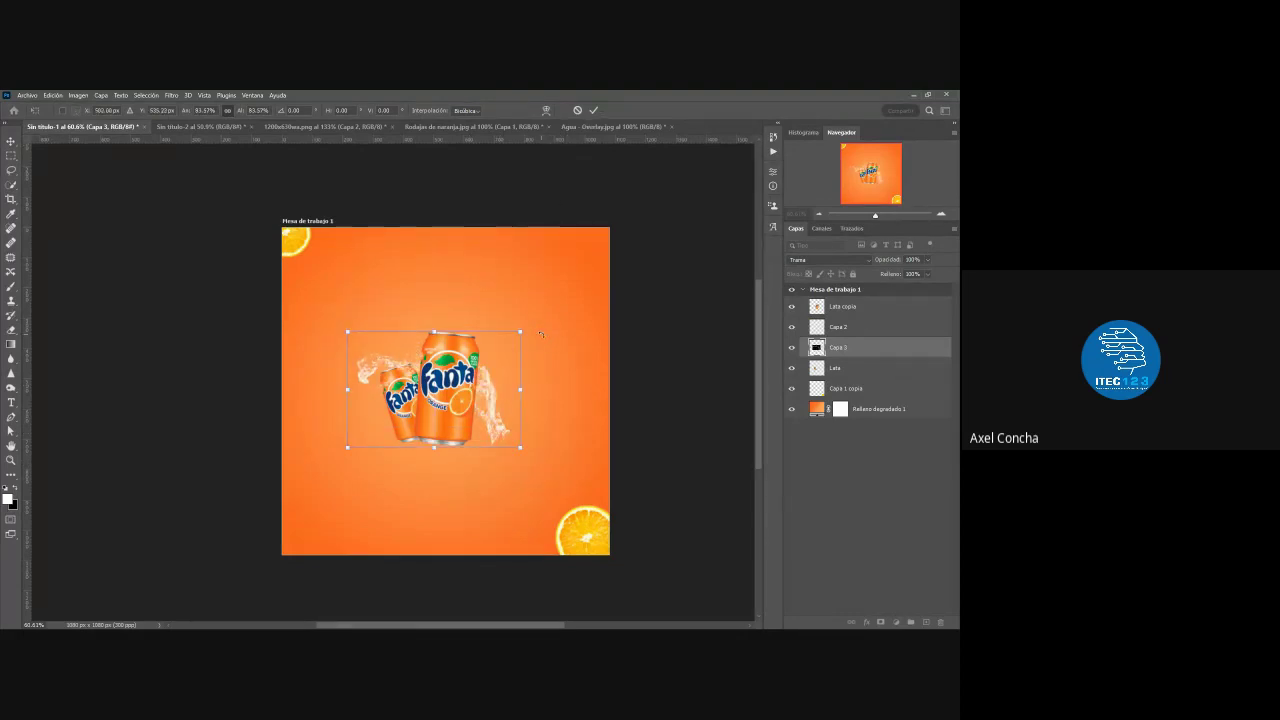
key(Return)
mouse_move(521, 331)
mouse_down()
mouse_move(528, 319)
mouse_move(490, 345)
mouse_up()
key(ctrl+t)
drag(385, 371, 394, 351)
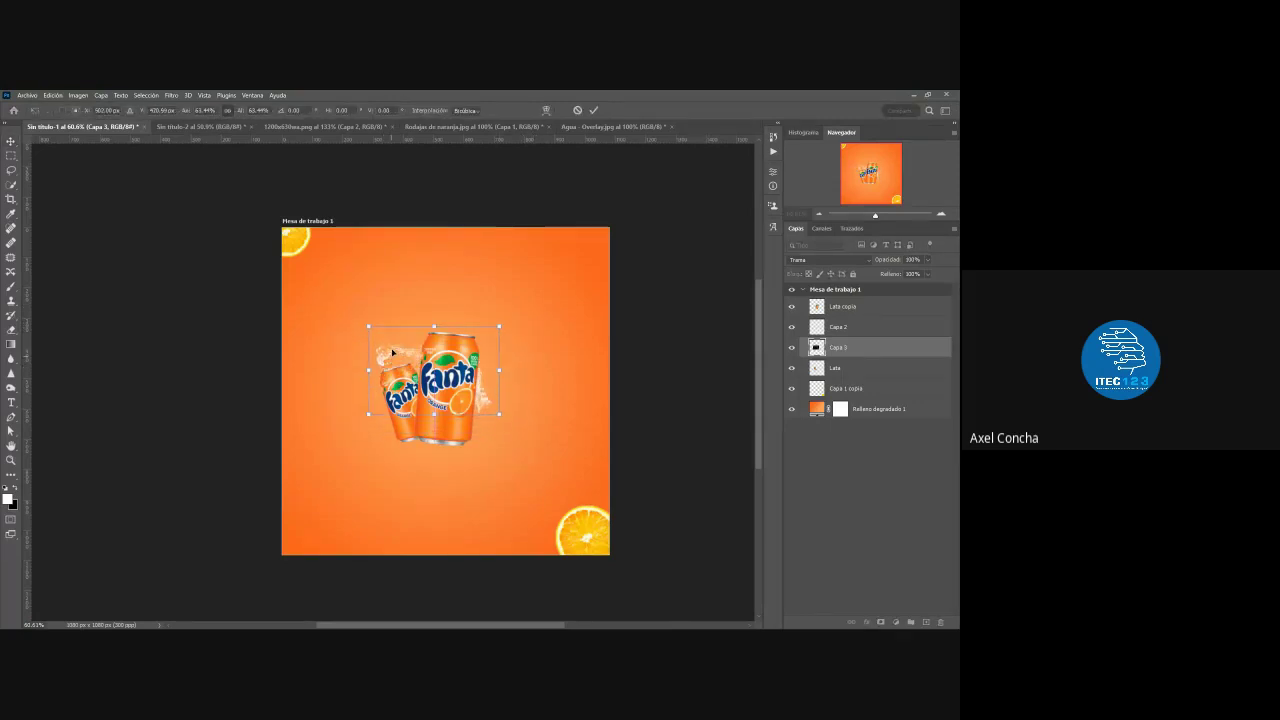
click(593, 110)
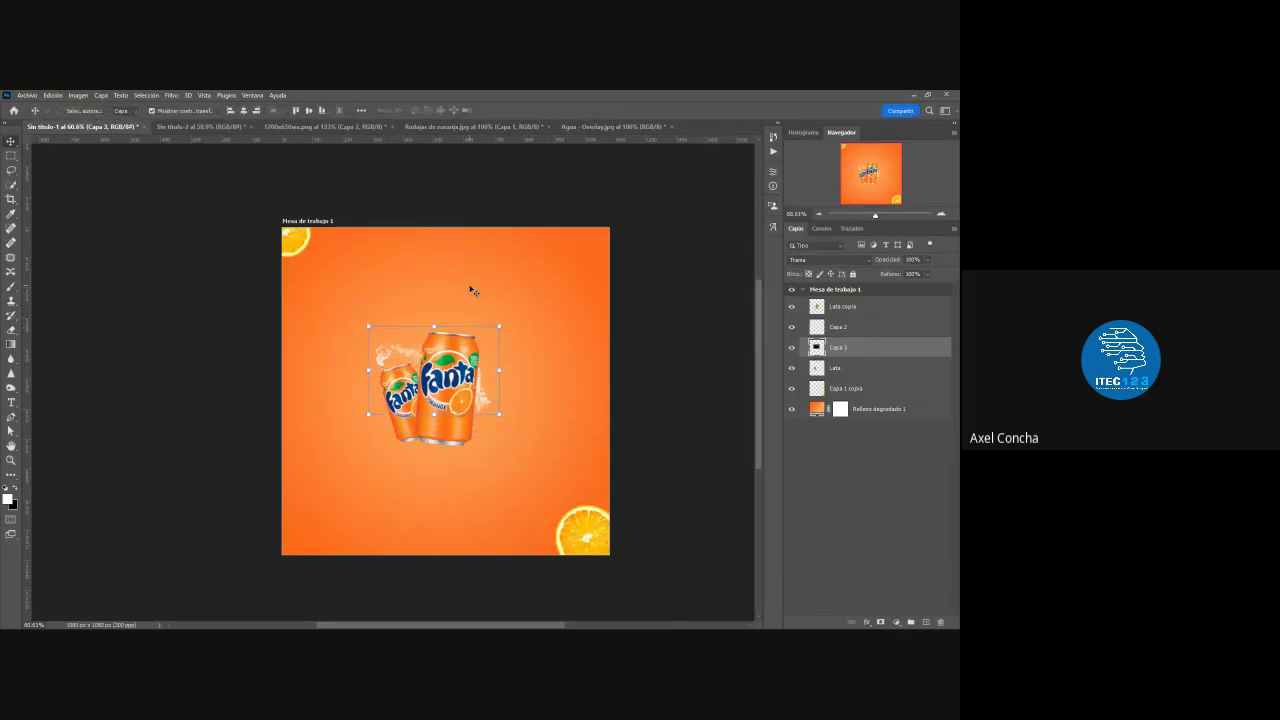
- Duplicate the splash layer and rotate the copy beneath the cans
key(ctrl+j)
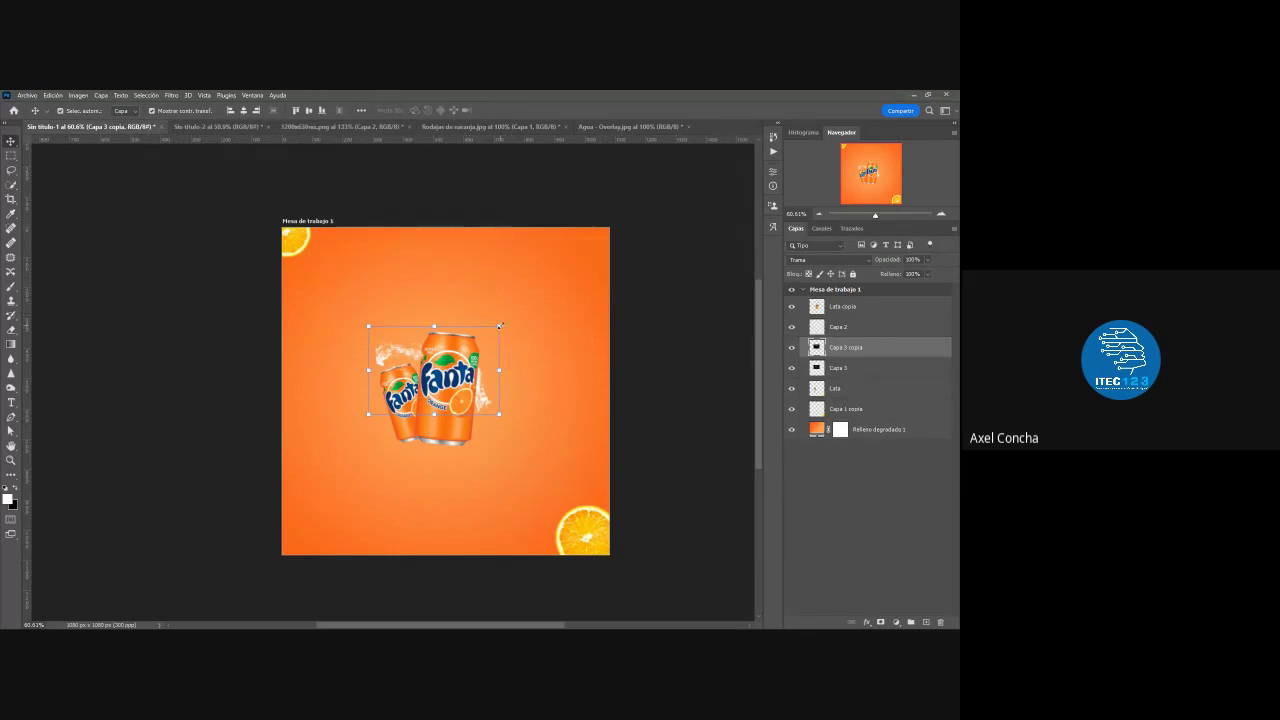
mouse_move(505, 328)
mouse_down()
mouse_move(462, 412)
mouse_move(483, 472)
mouse_move(484, 392)
mouse_move(425, 460)
mouse_up()
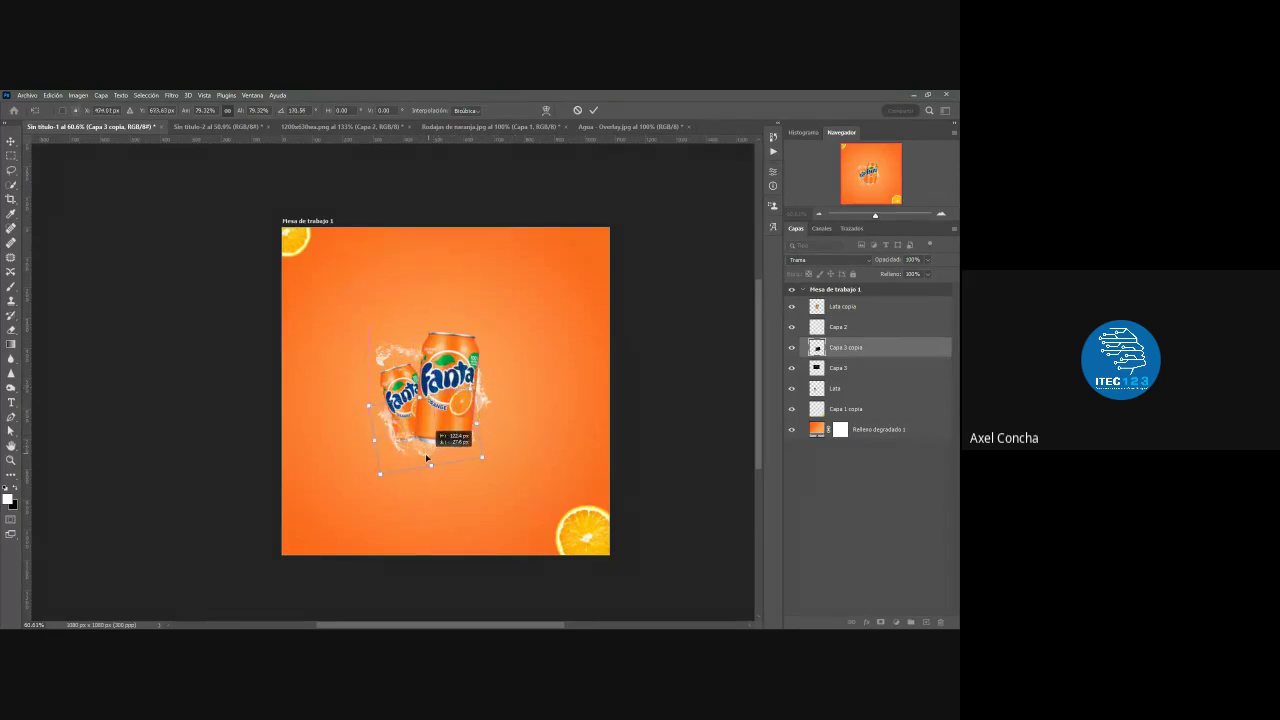
click(595, 111)
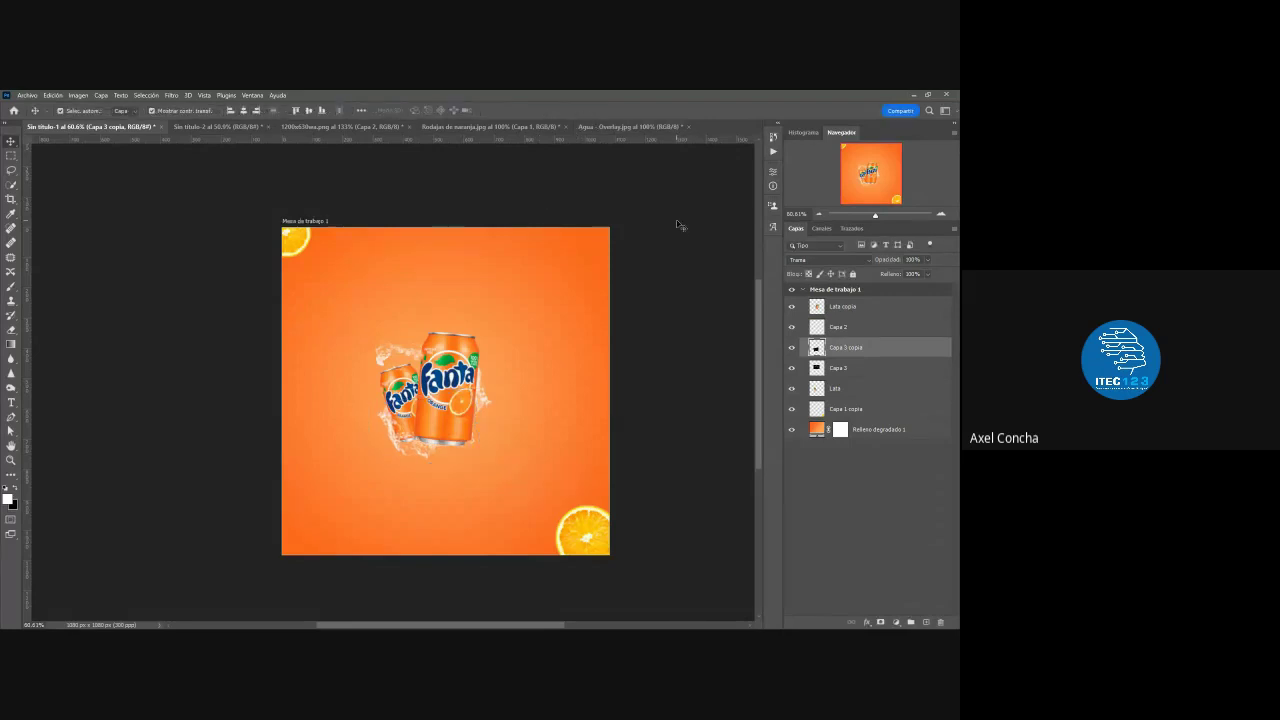
click(678, 226)
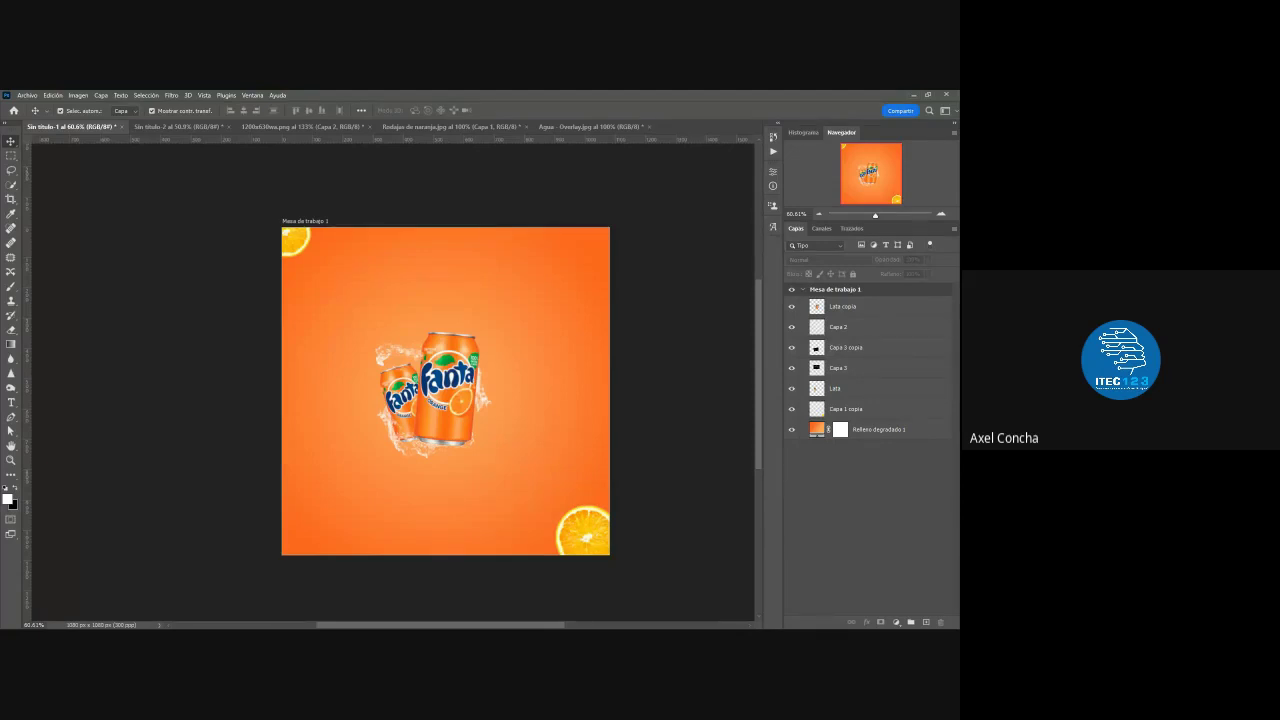
click(863, 349)
click(863, 263)
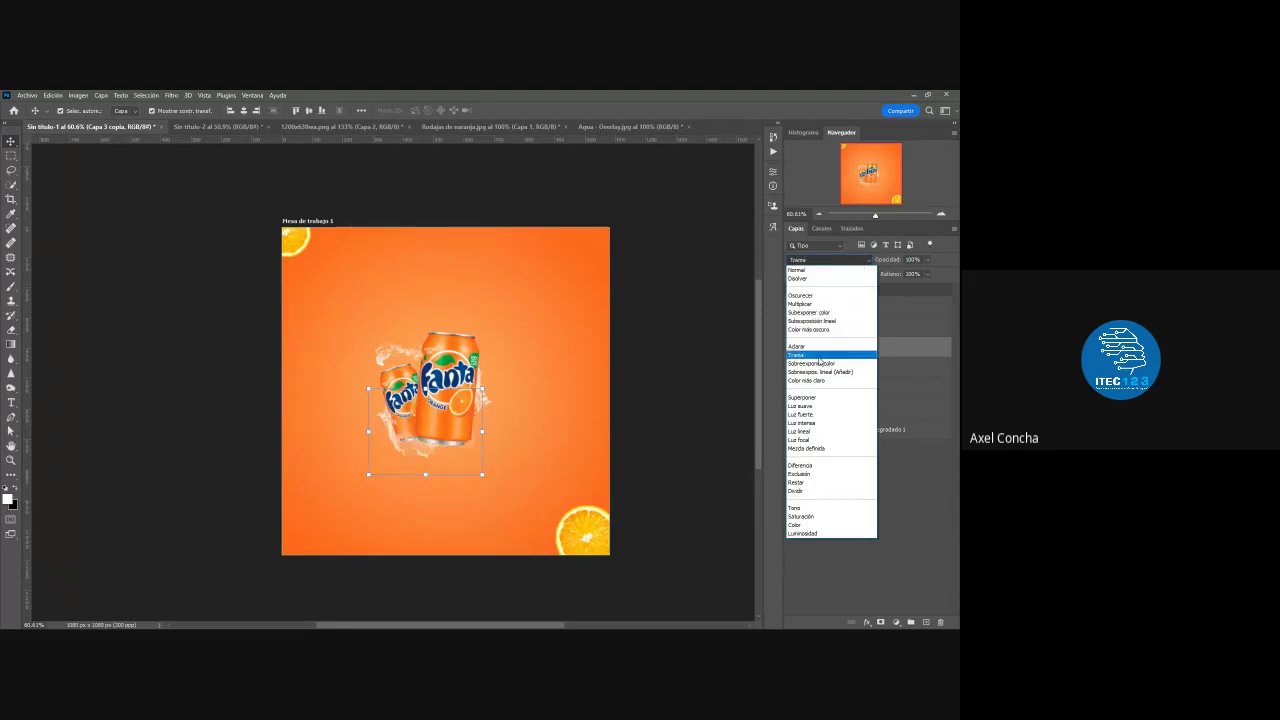
click(820, 359)
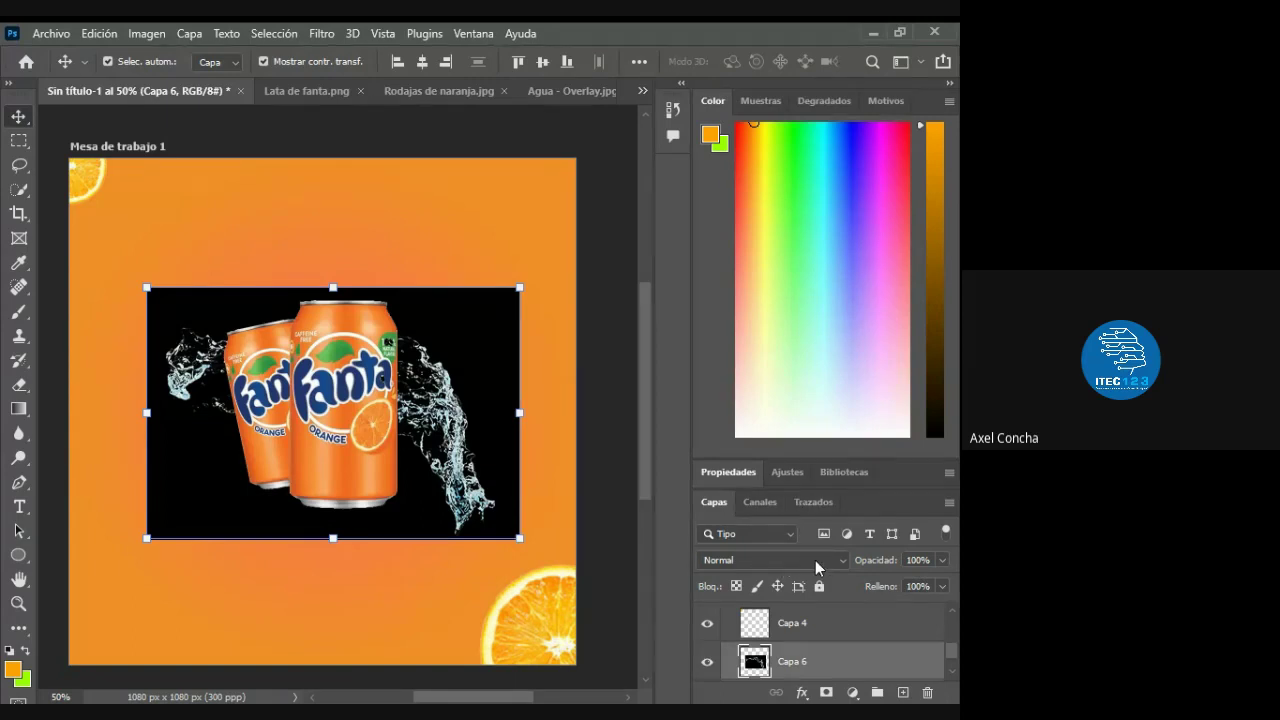
- Set the can image's (Capa 6) blend mode to Trama so its black backdrop disappears
click(842, 562)
key(Down)
key(Down)
key(Down)
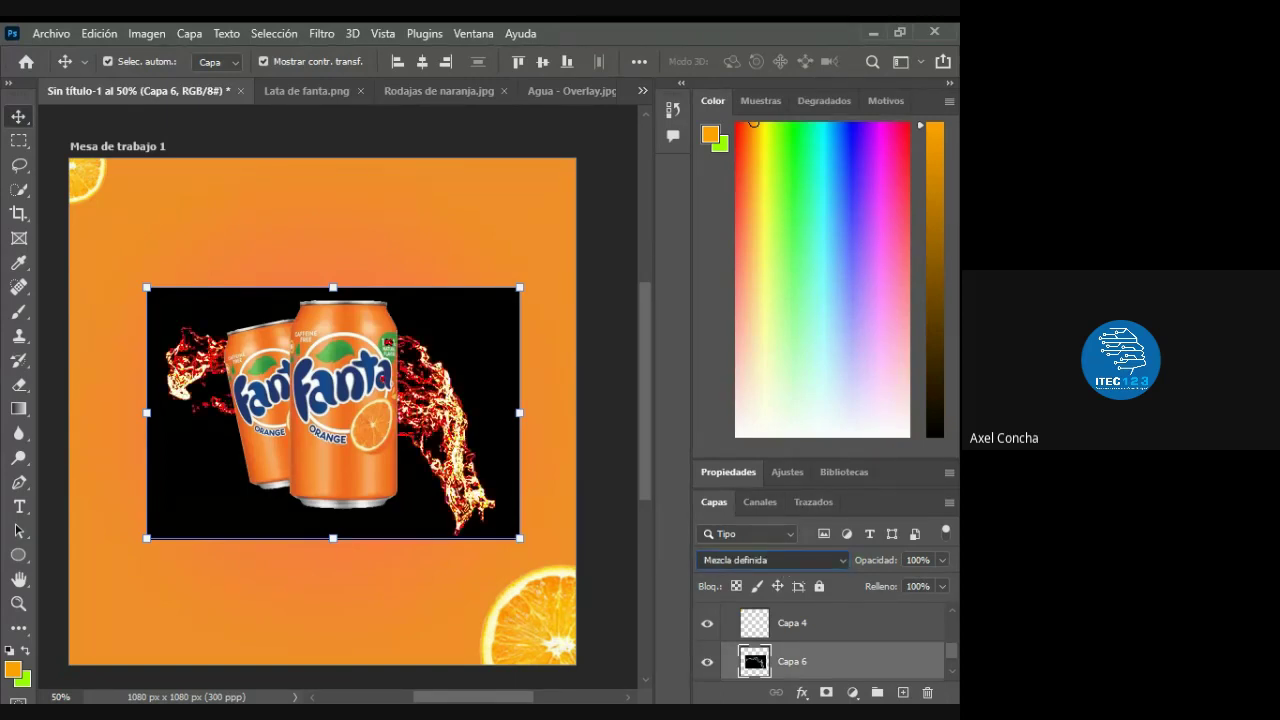
key(Down)
key(Down)
key(Down)
key(Down)
key(Down)
key(Down)
key(Down)
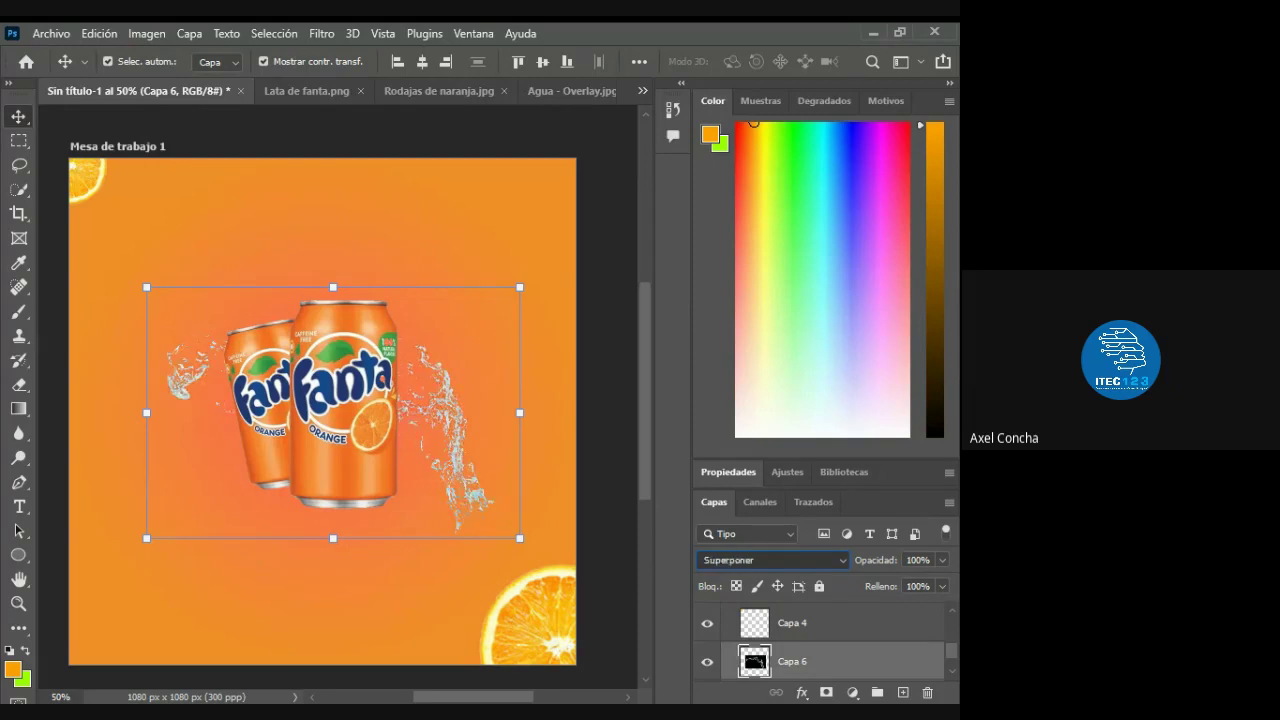
key(Down)
key(Down)
key(Up)
key(Up)
key(Up)
key(Up)
key(Up)
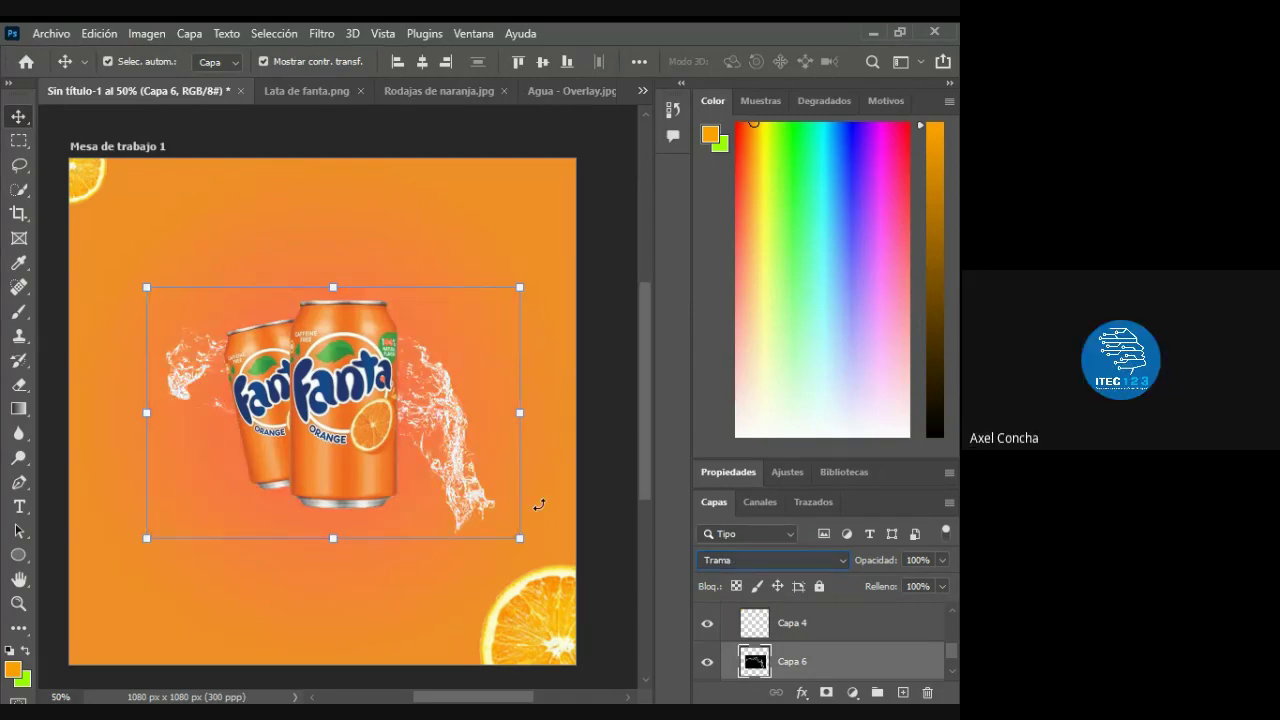
- Enlarge the can image's splash to about 127% and move it up and left
drag(517, 538, 617, 605)
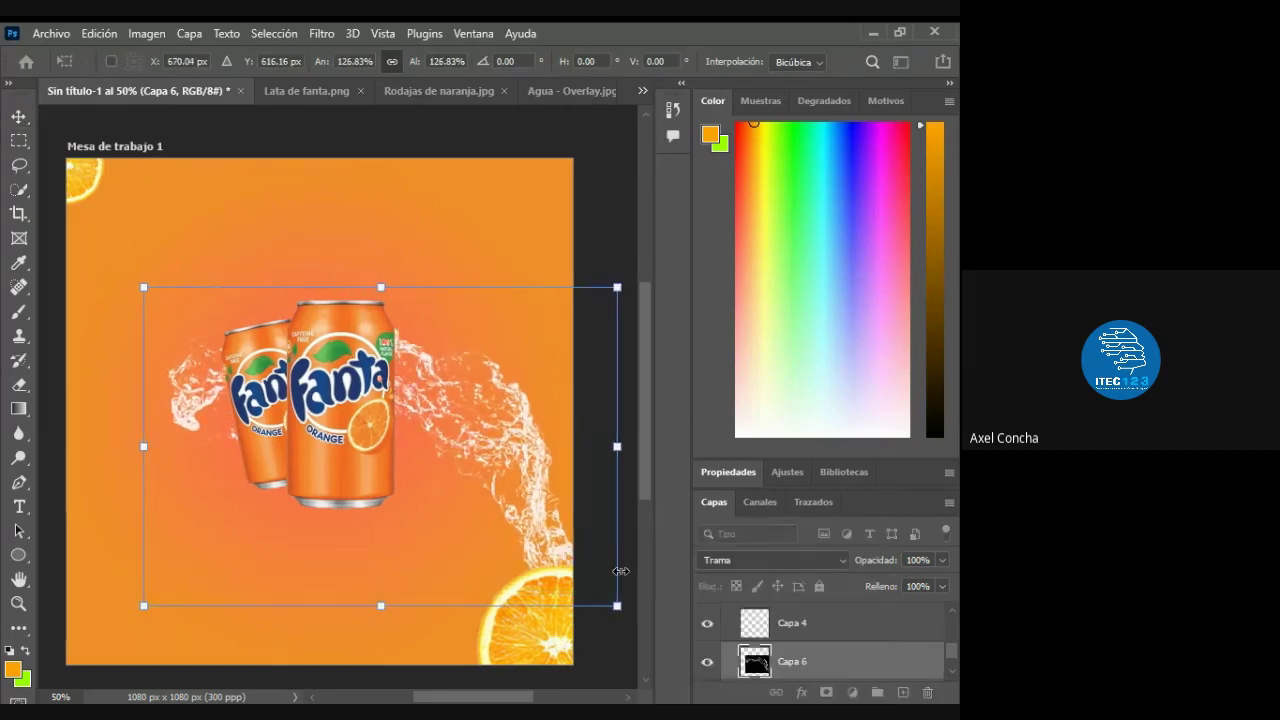
drag(532, 519, 474, 492)
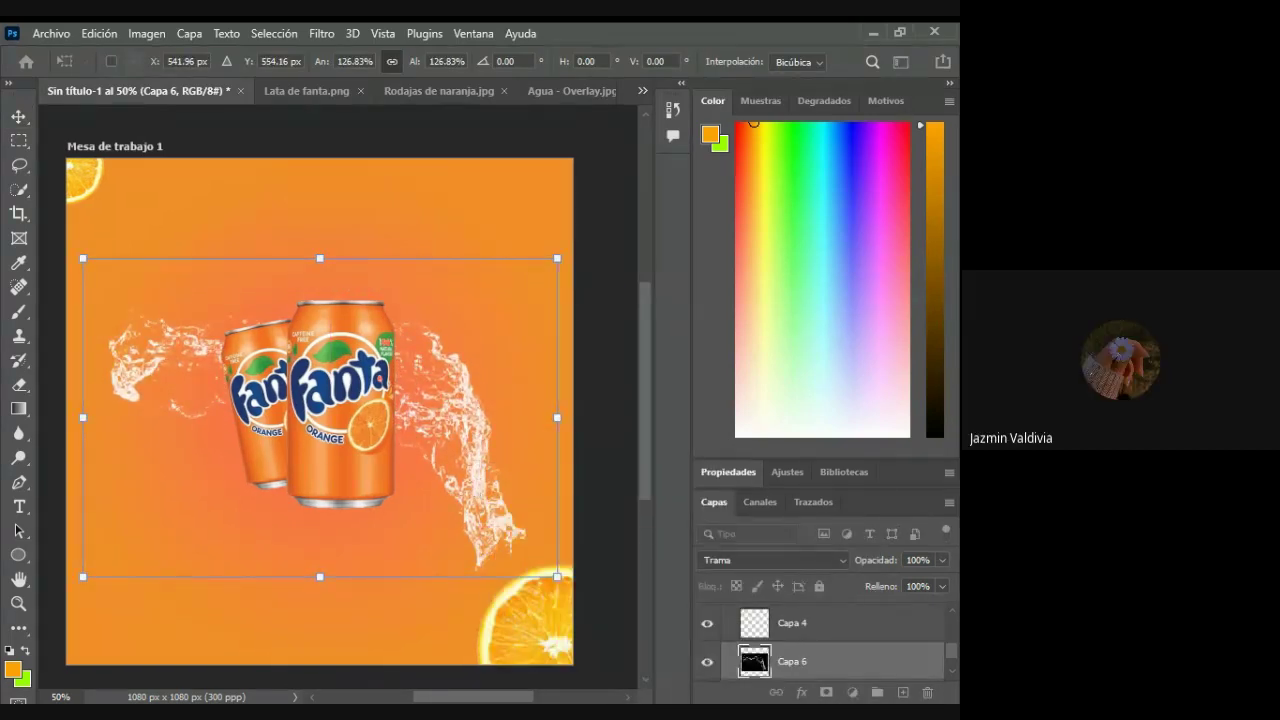
click(19, 116)
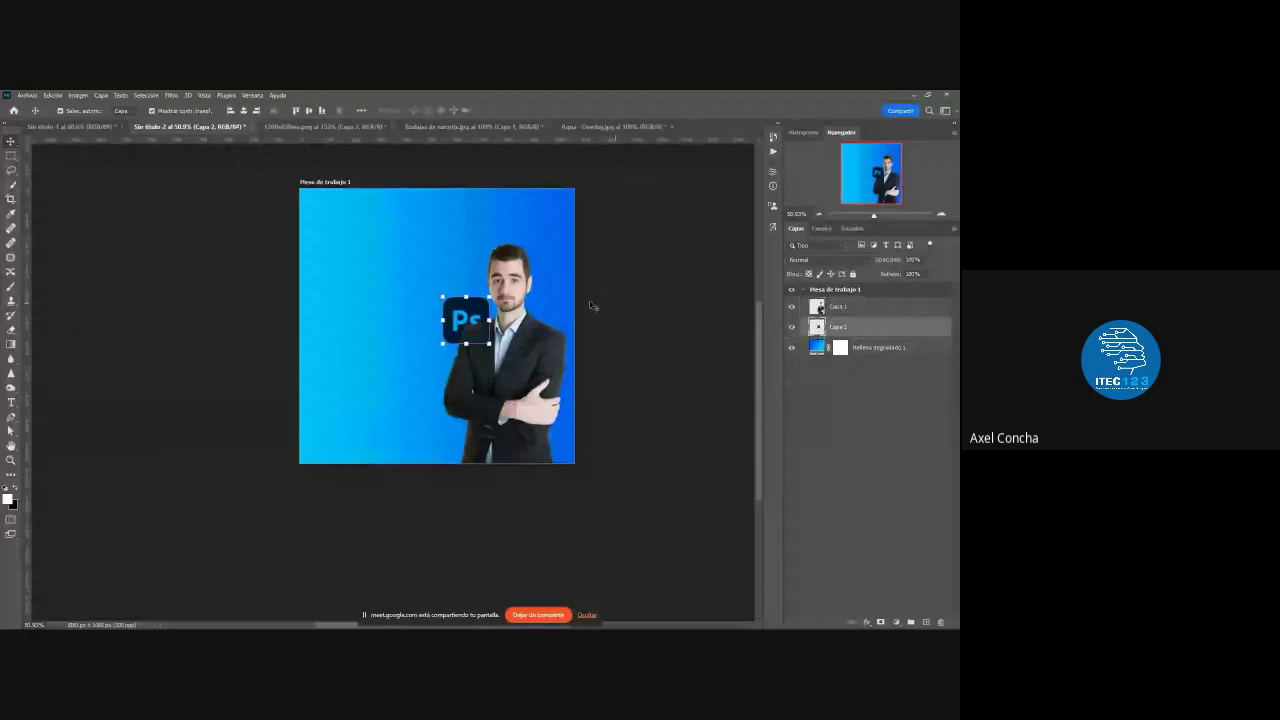
- Reposition the Ps logo (Capa 2) behind the man's shoulder, then return to Sin título-1
drag(448, 298, 430, 287)
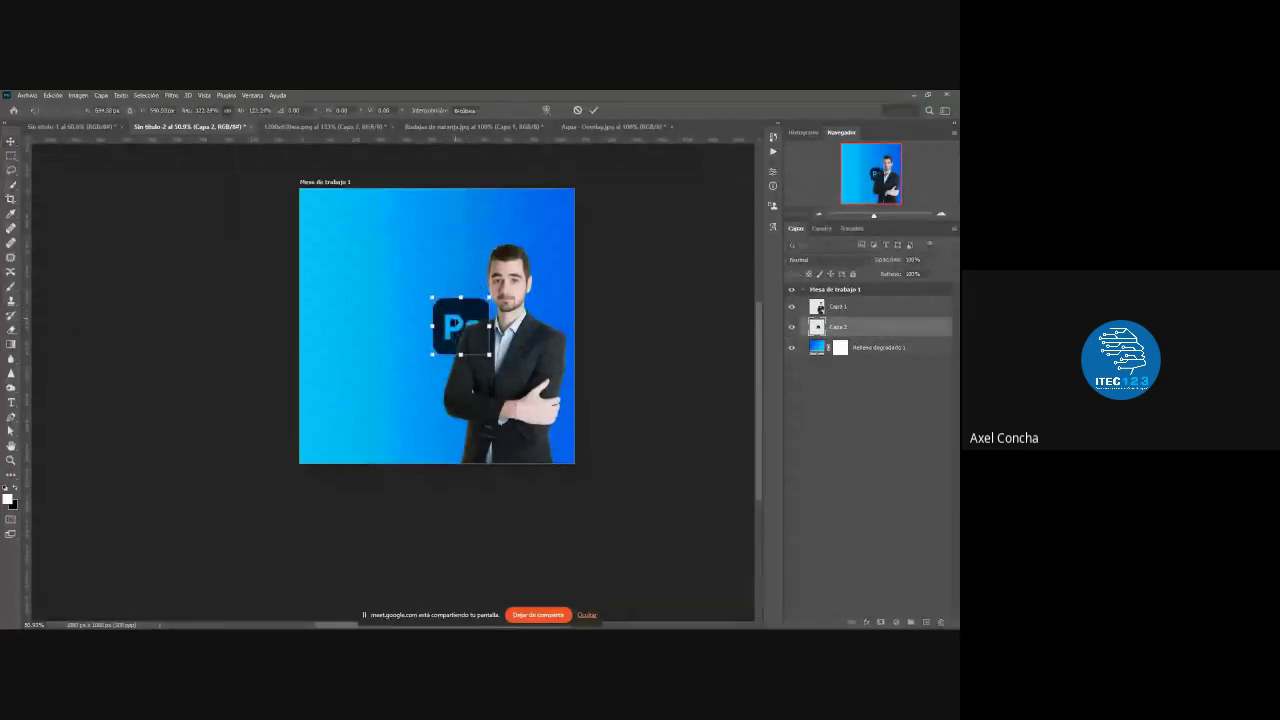
click(594, 110)
click(644, 354)
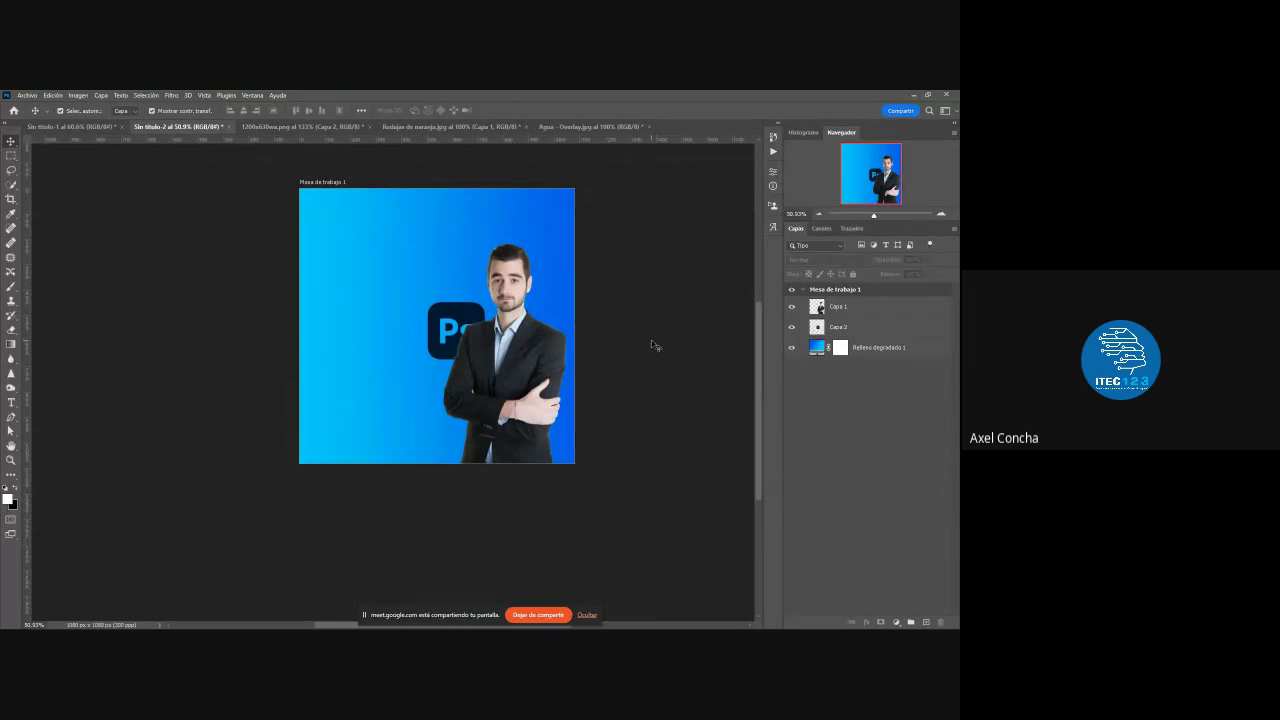
drag(437, 310, 452, 310)
click(535, 341)
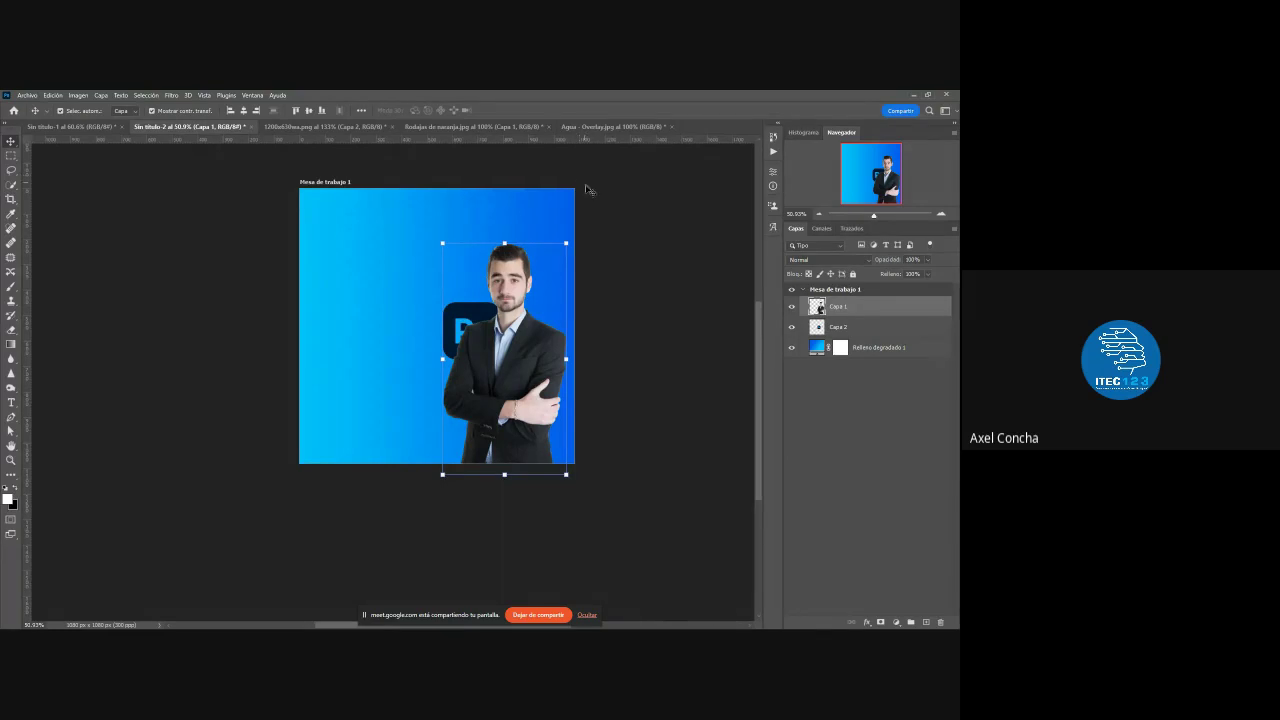
click(80, 127)
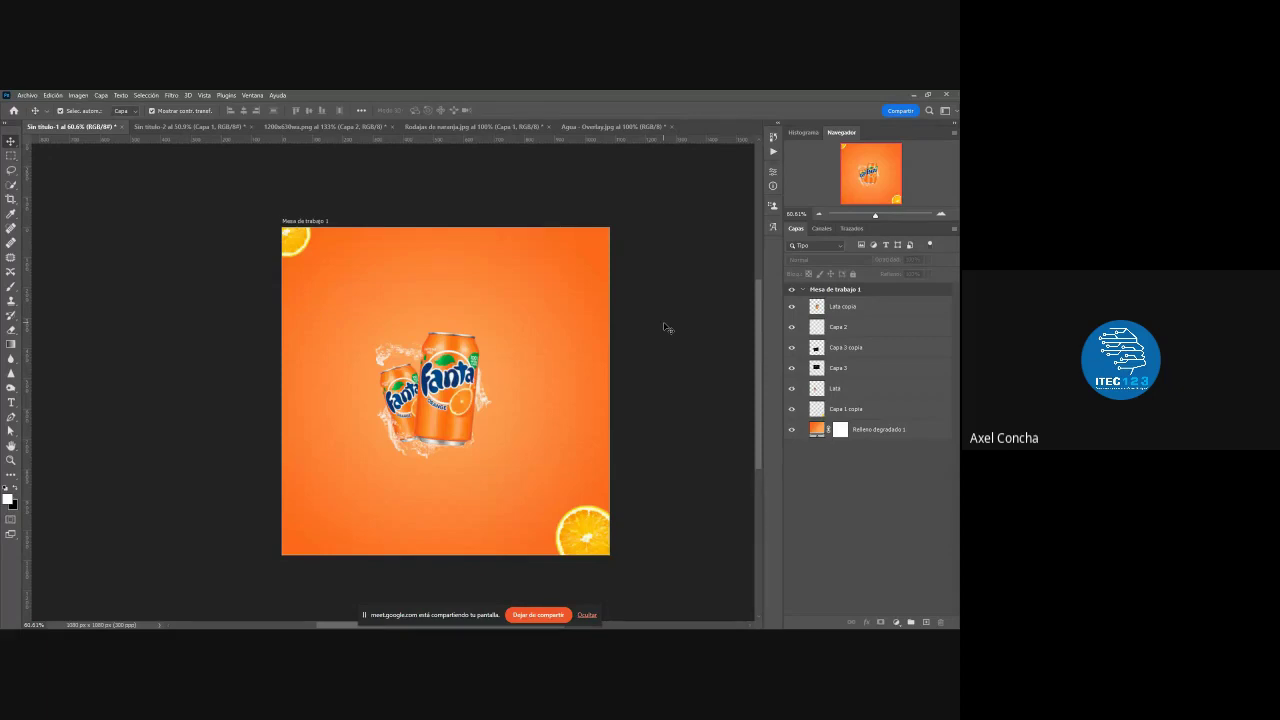
- Select the Horizontal Type tool from the toolbar
click(11, 402)
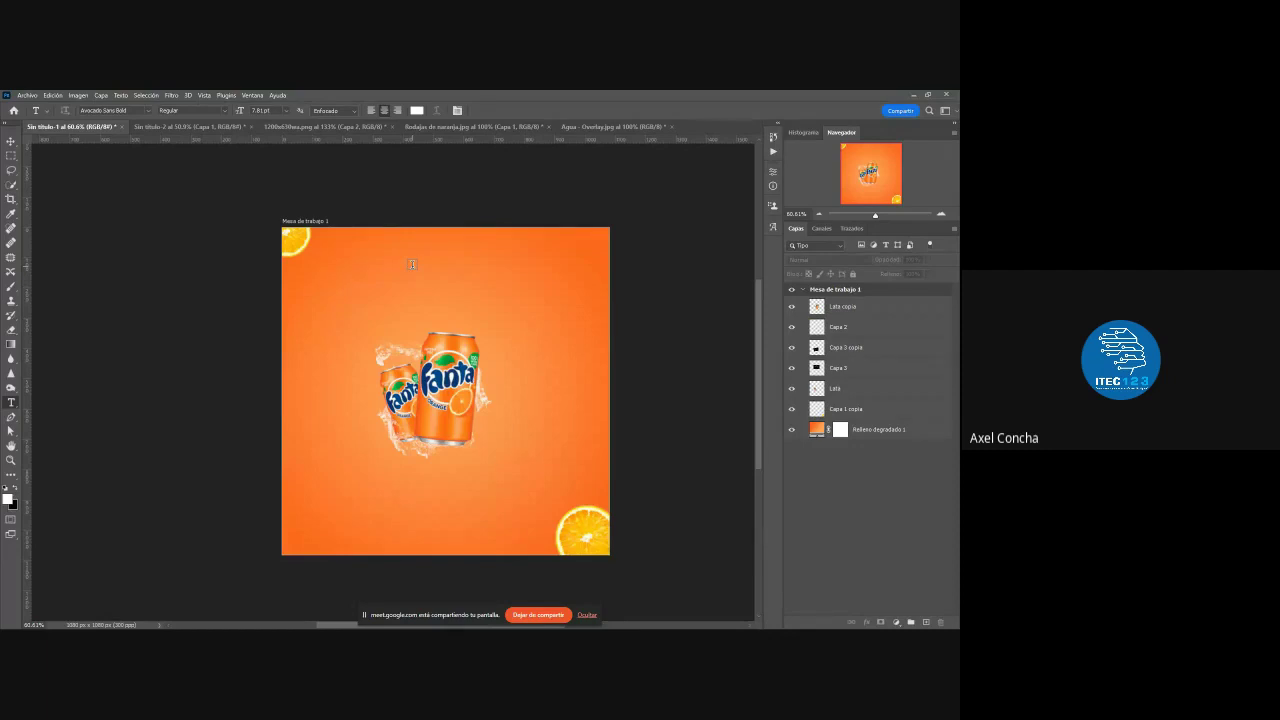
- Create a text layer near the artboard's top reading FRIA
click(406, 281)
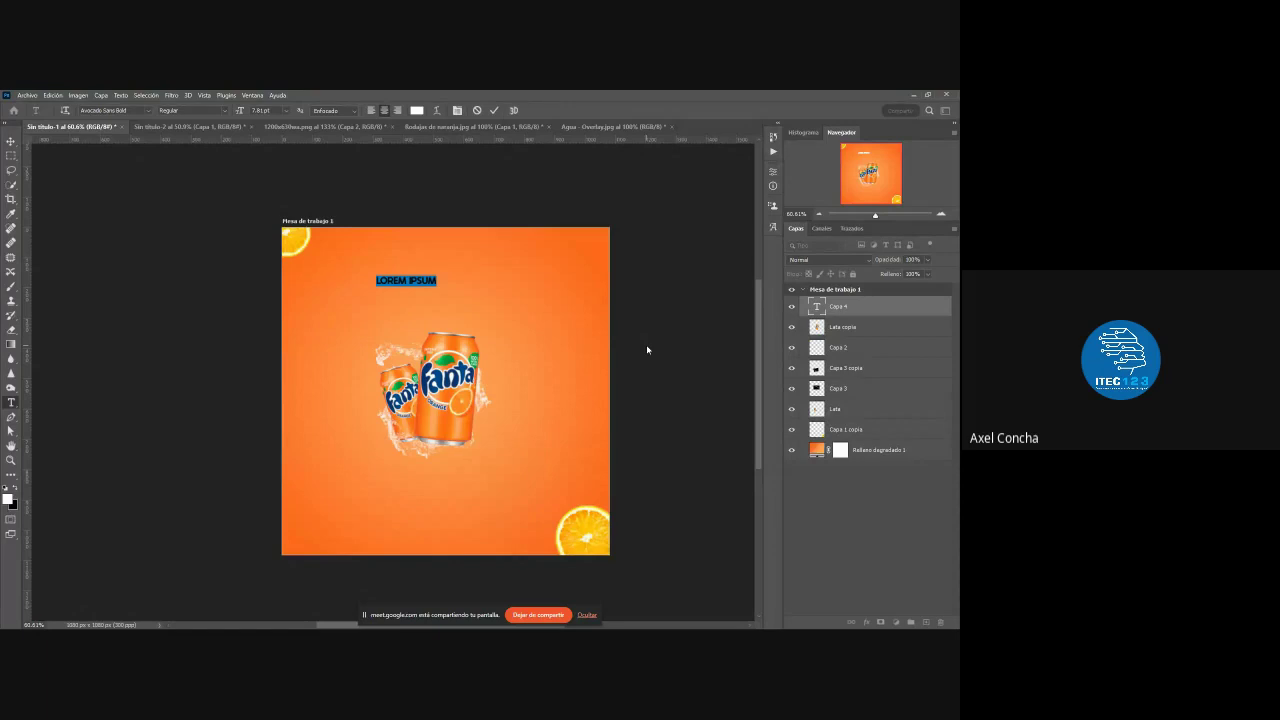
text(FRIA)
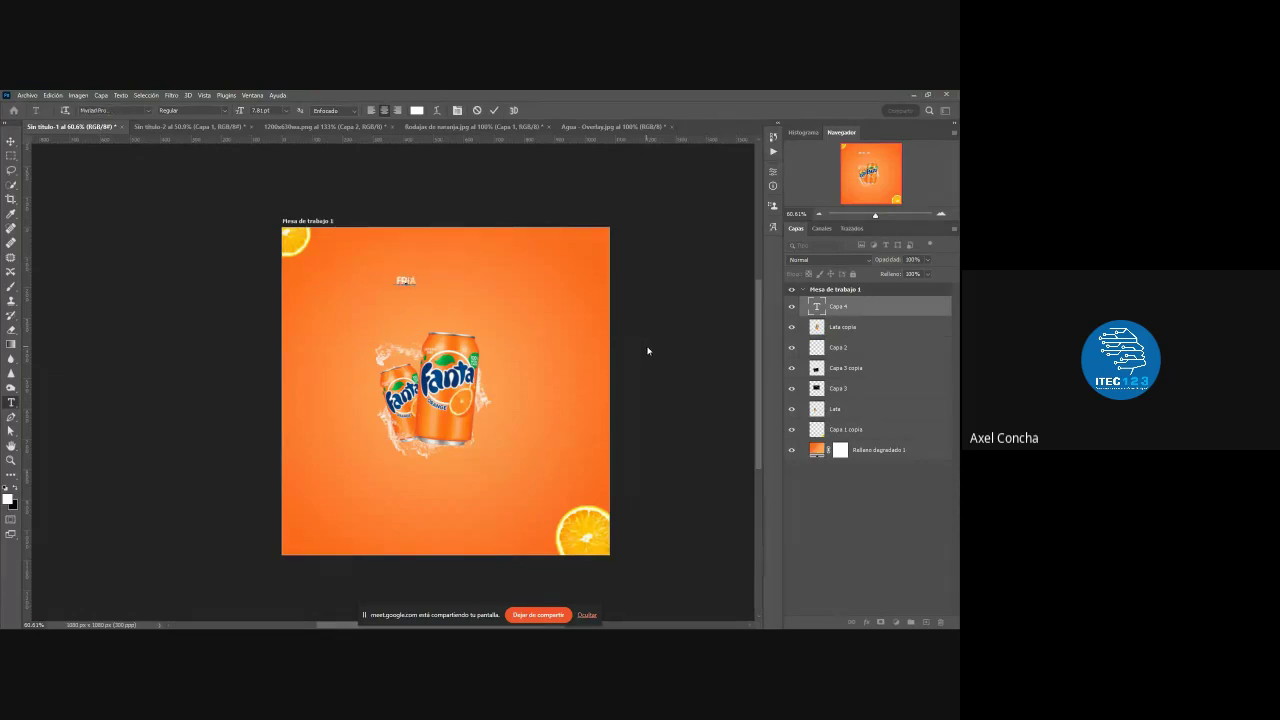
click(494, 110)
- Enlarge the FRIA text and place it above the Fanta cans
click(11, 141)
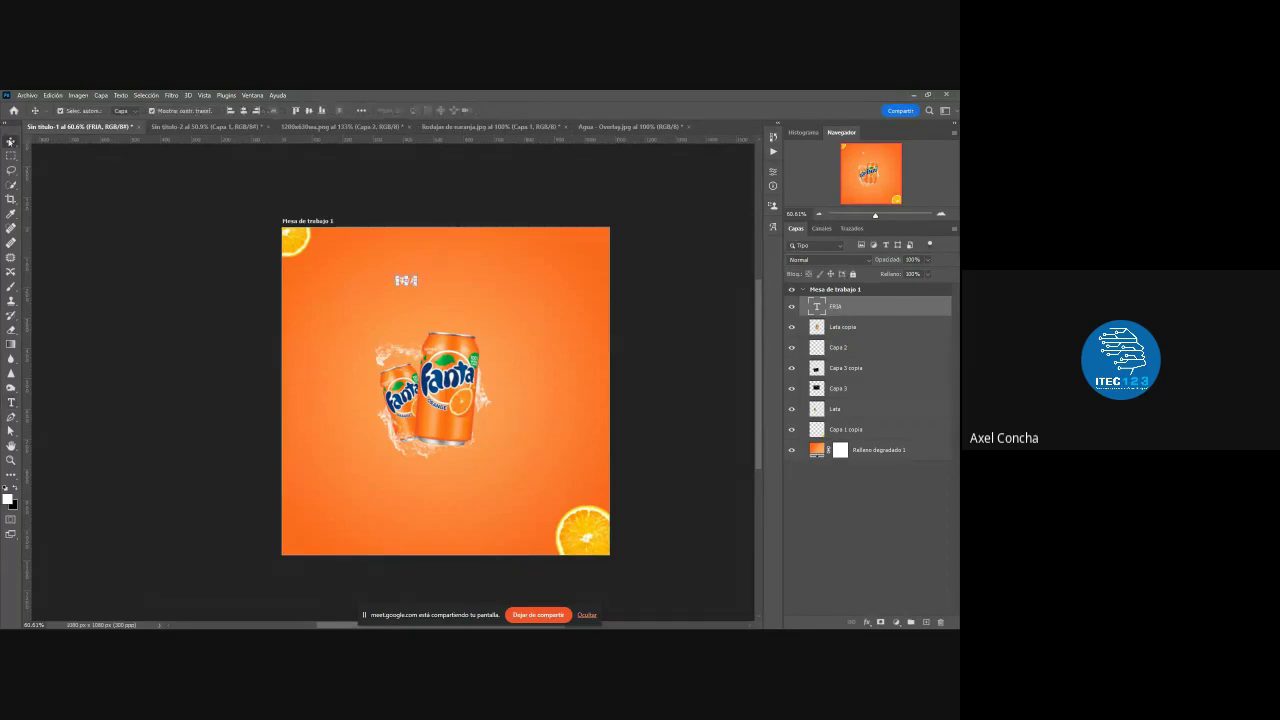
key(ctrl+t)
mouse_move(419, 271)
mouse_down()
mouse_move(488, 234)
mouse_move(451, 291)
mouse_up()
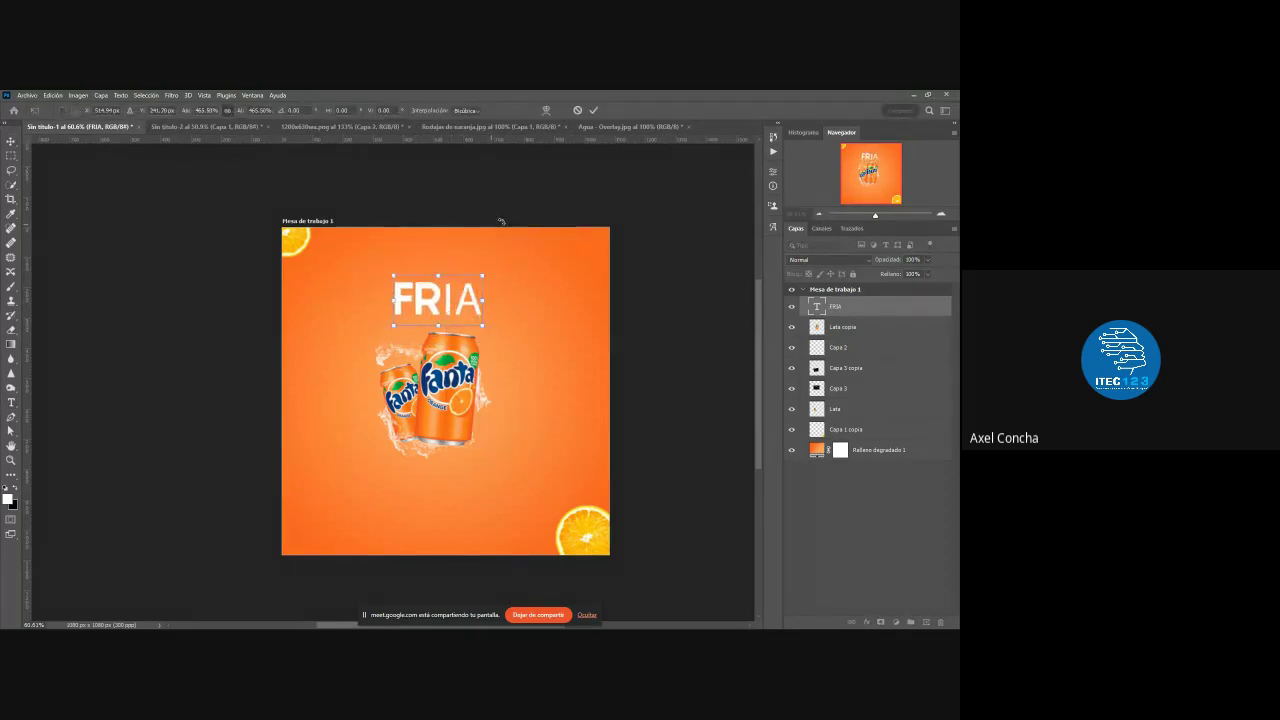
click(594, 110)
click(11, 402)
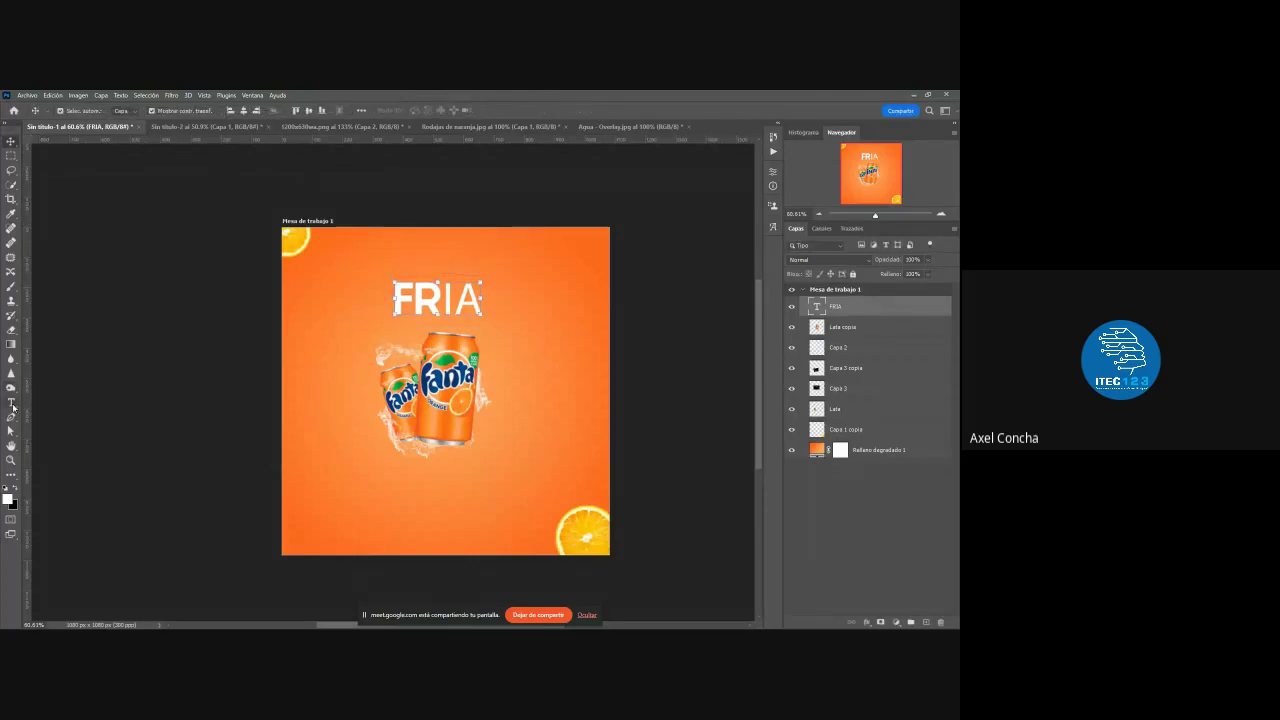
- Set the headline's font family to Catalish Huntera
click(149, 111)
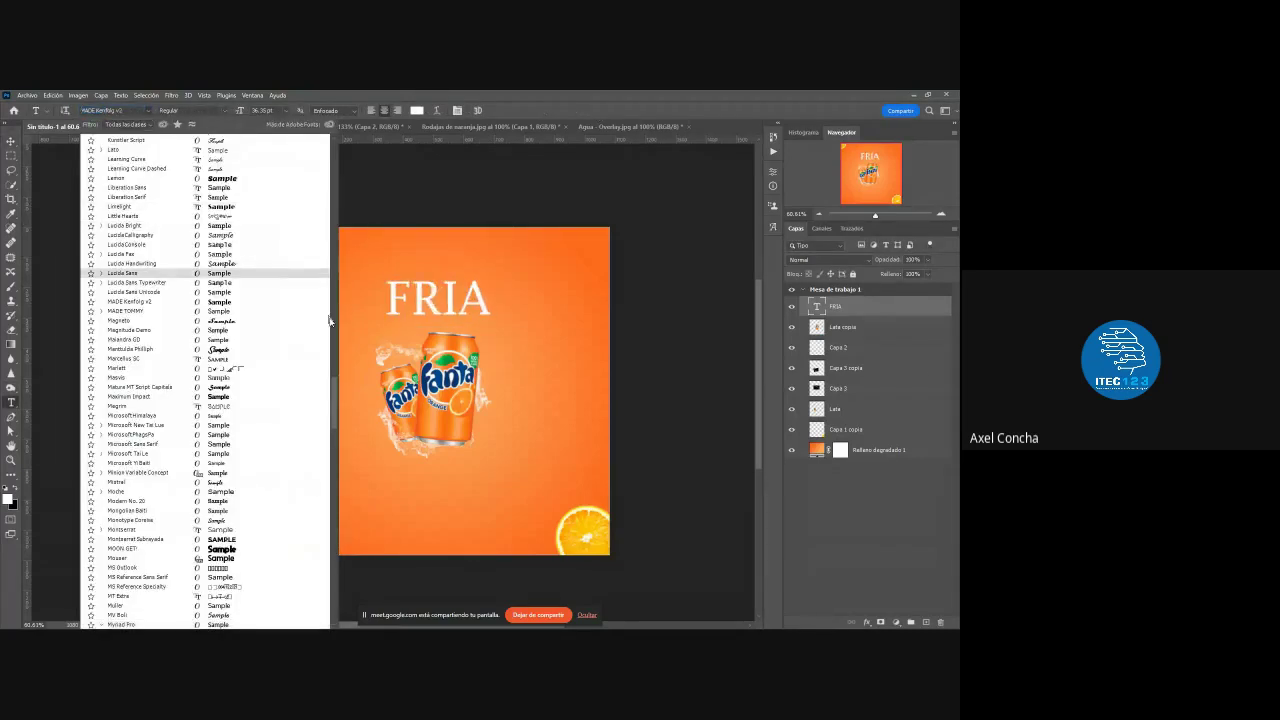
scroll(324, 264, up, 10)
scroll(324, 264, up, 15)
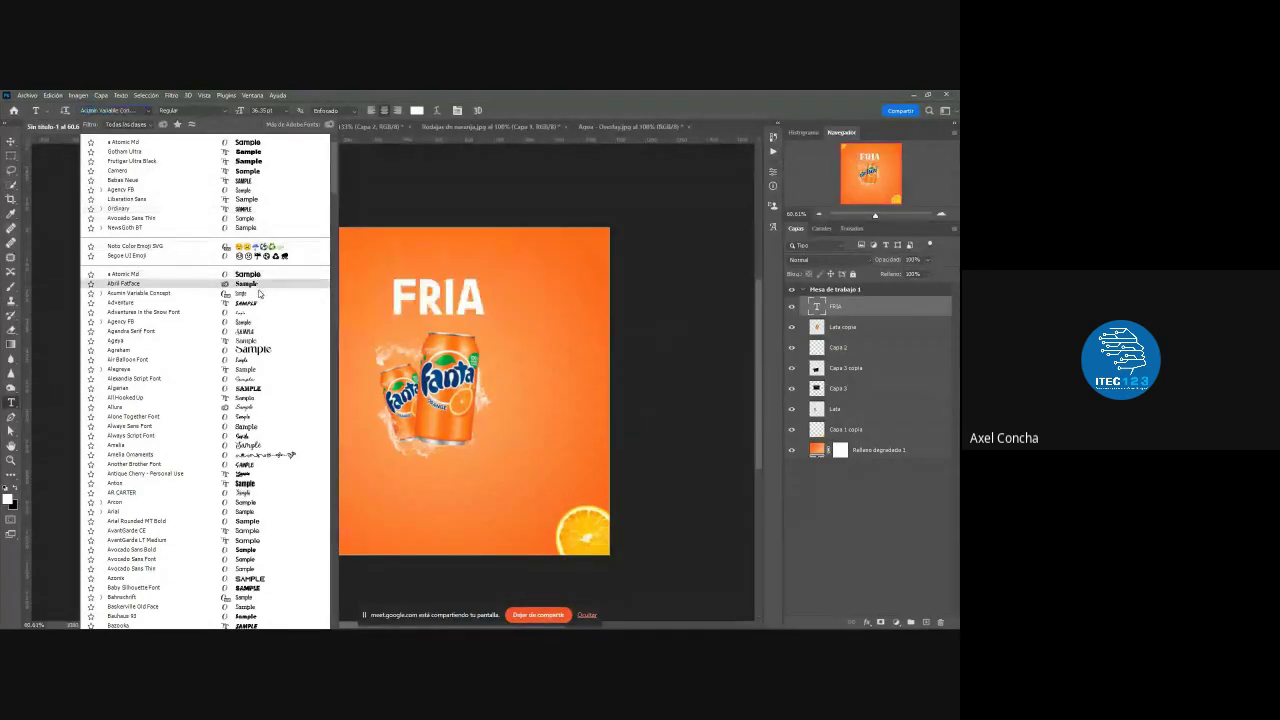
scroll(255, 368, down, 2)
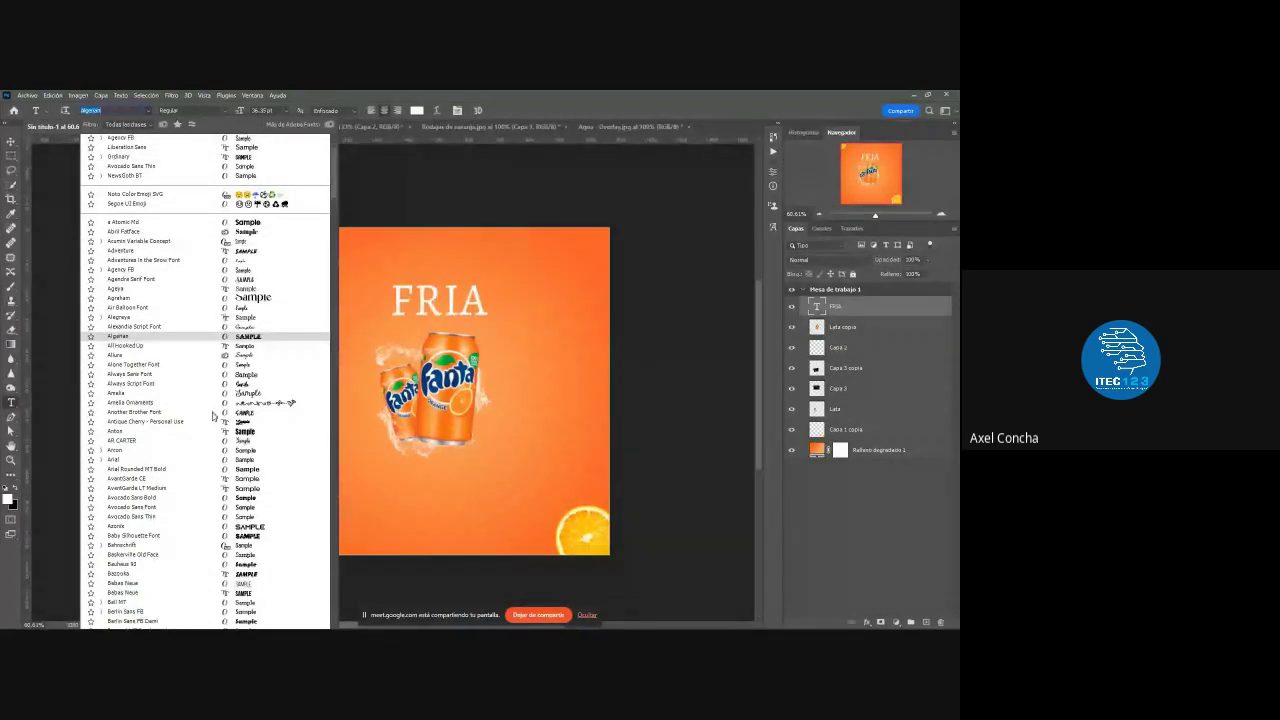
scroll(245, 385, down, 2)
scroll(232, 412, down, 3)
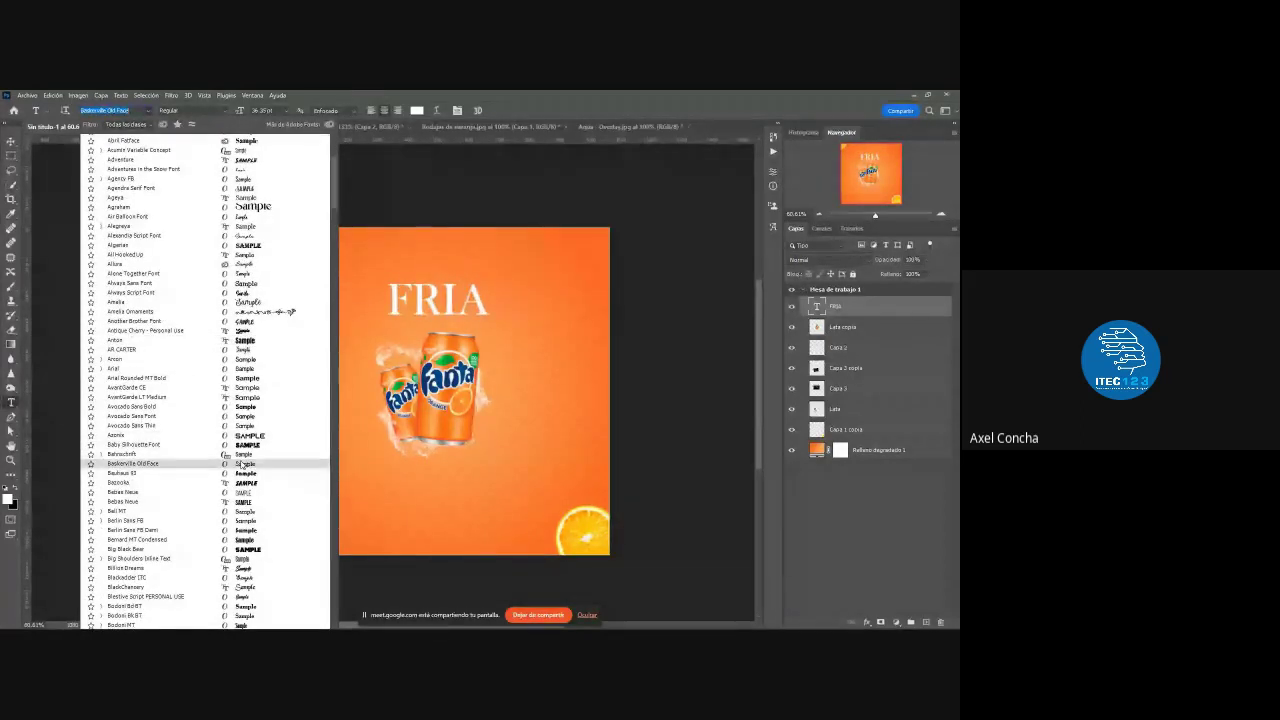
scroll(244, 480, down, 2)
scroll(248, 516, down, 1)
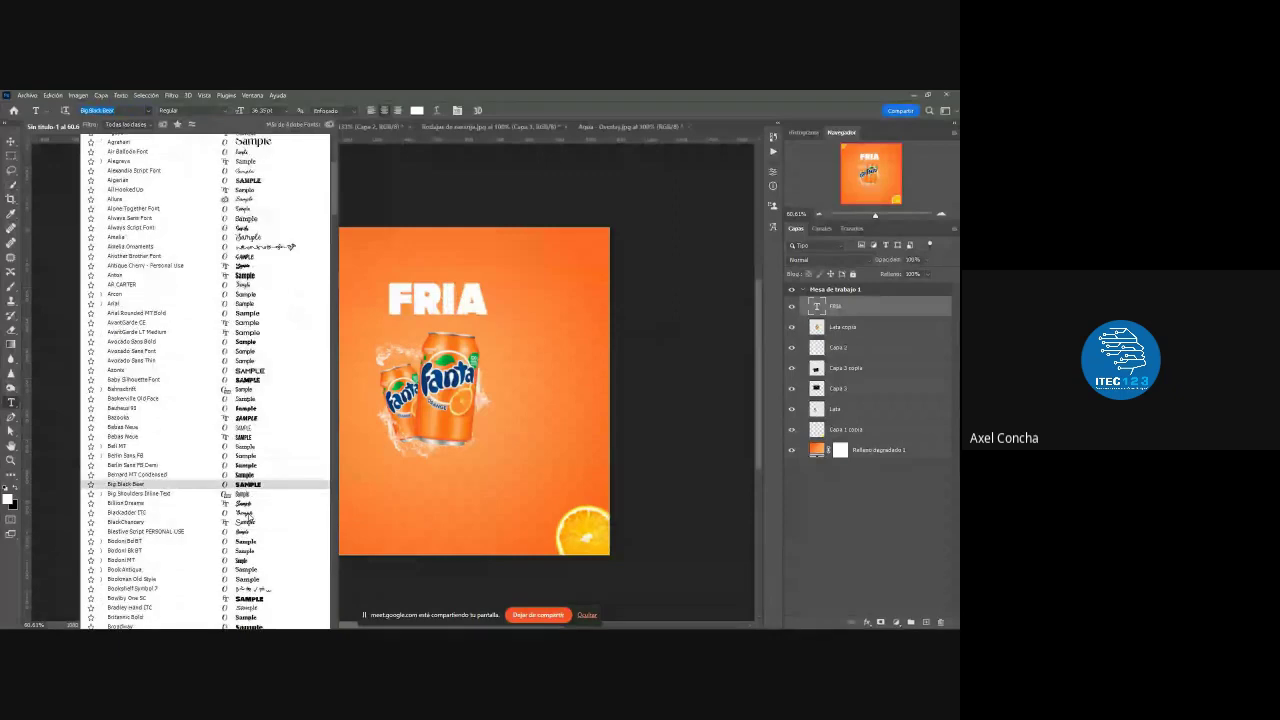
scroll(252, 512, down, 1)
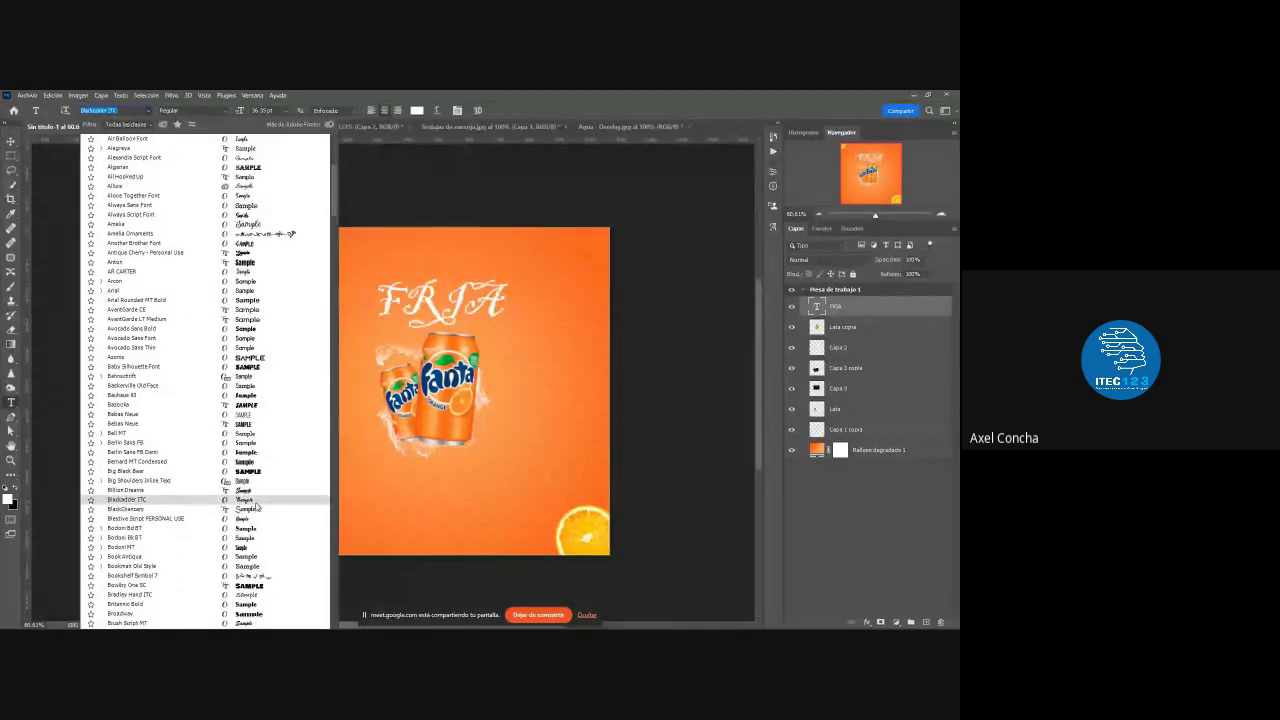
scroll(256, 506, down, 1)
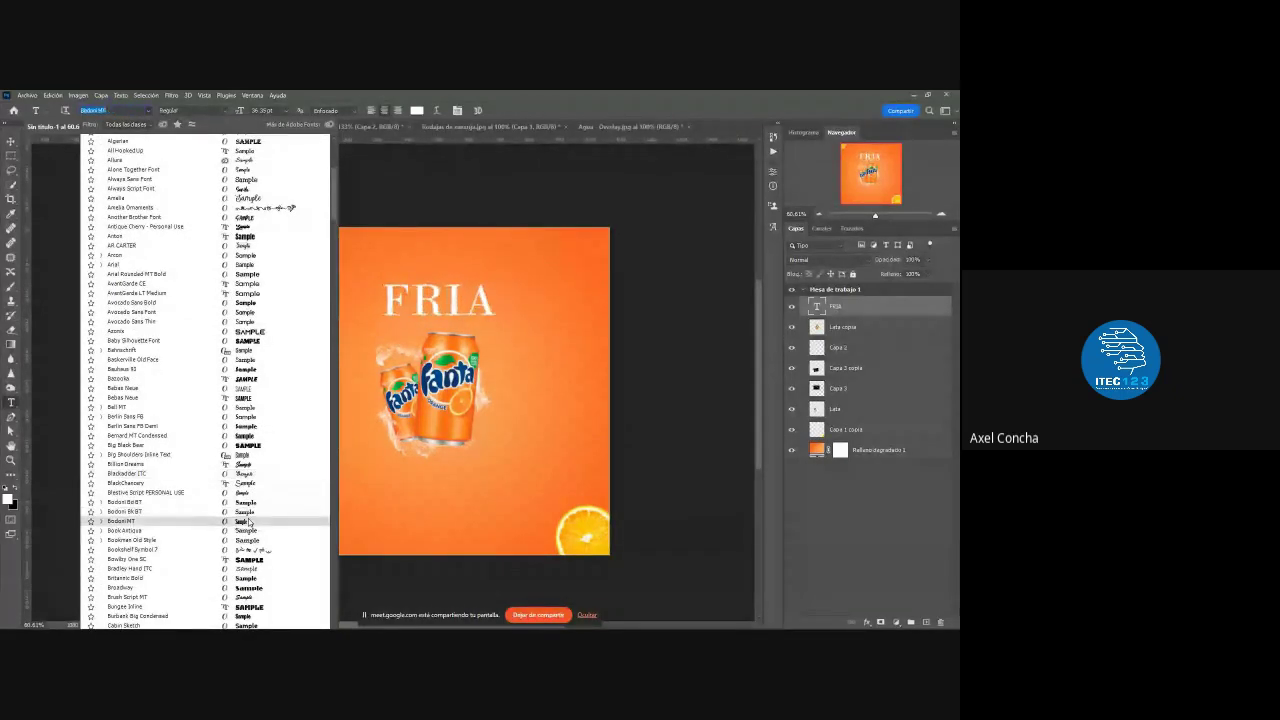
scroll(249, 522, down, 1)
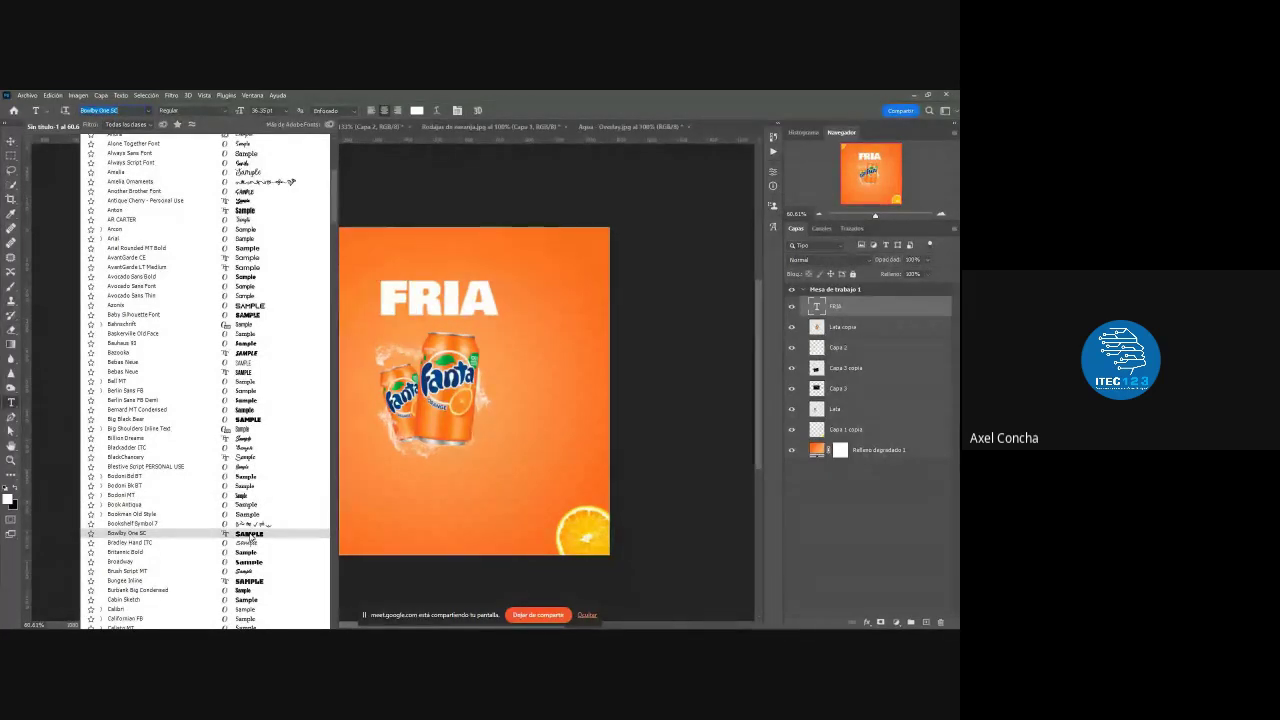
scroll(250, 540, down, 2)
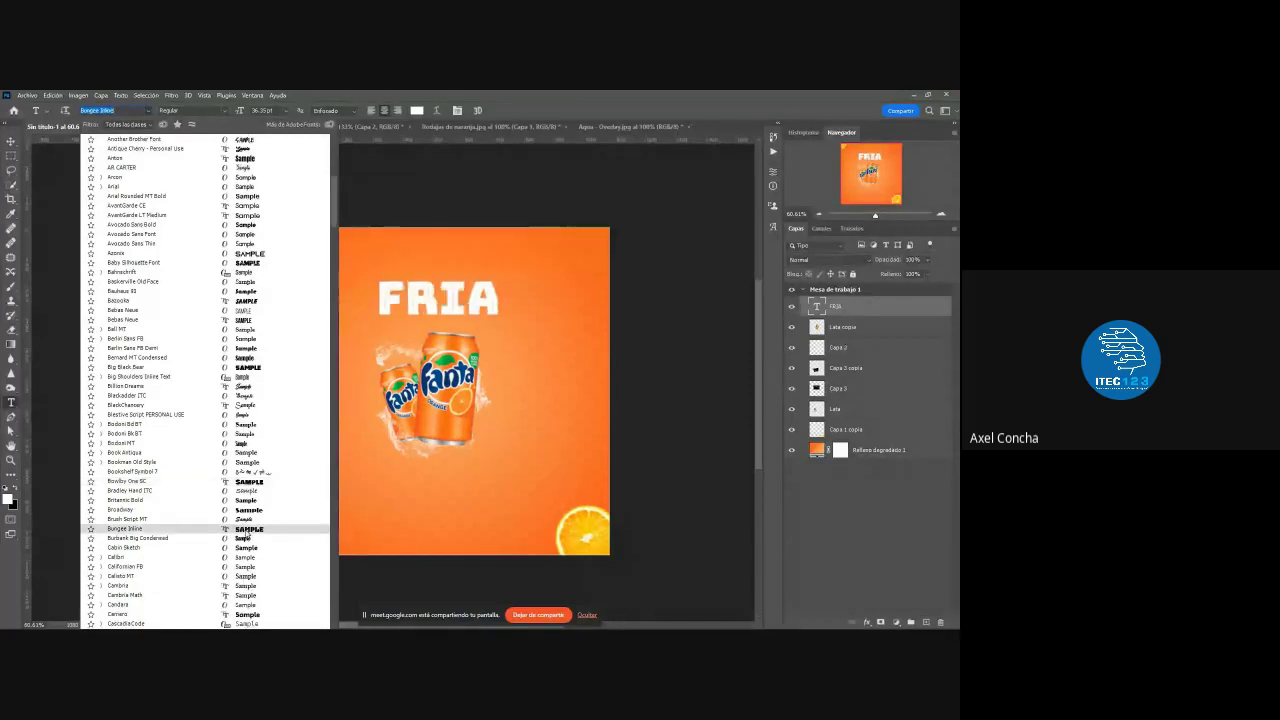
scroll(245, 537, down, 1)
scroll(246, 540, down, 1)
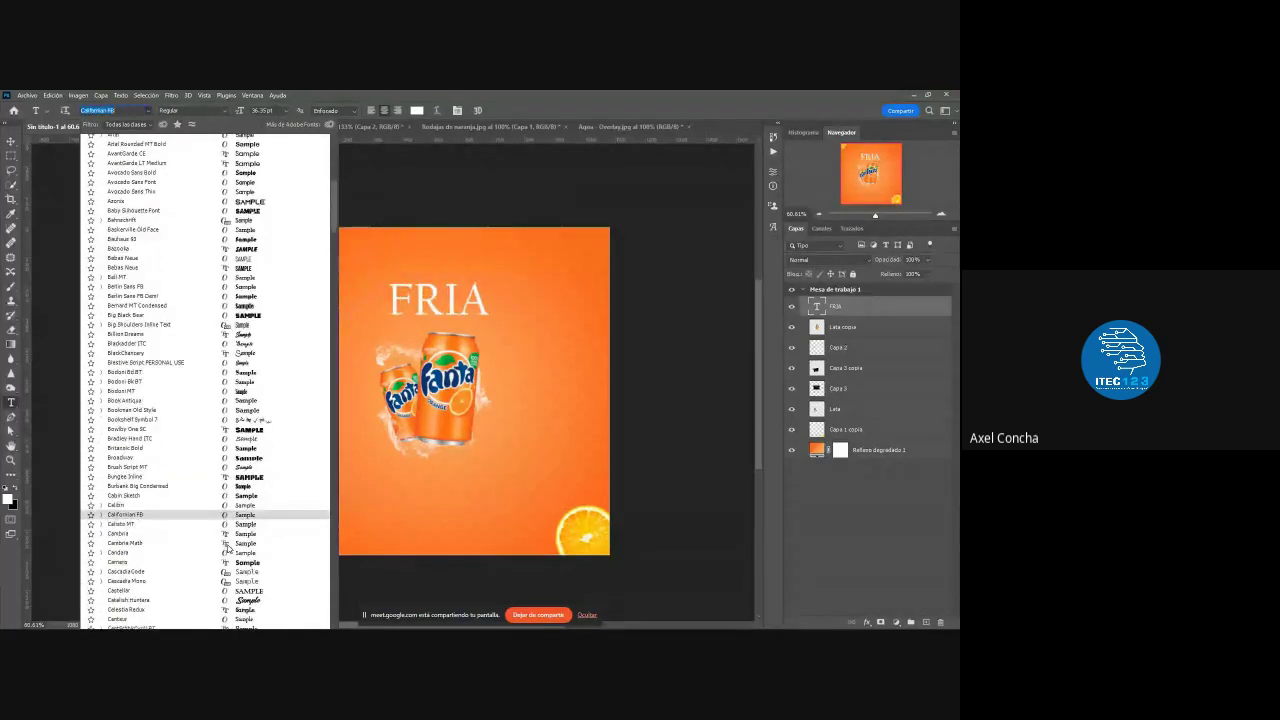
scroll(247, 545, down, 1)
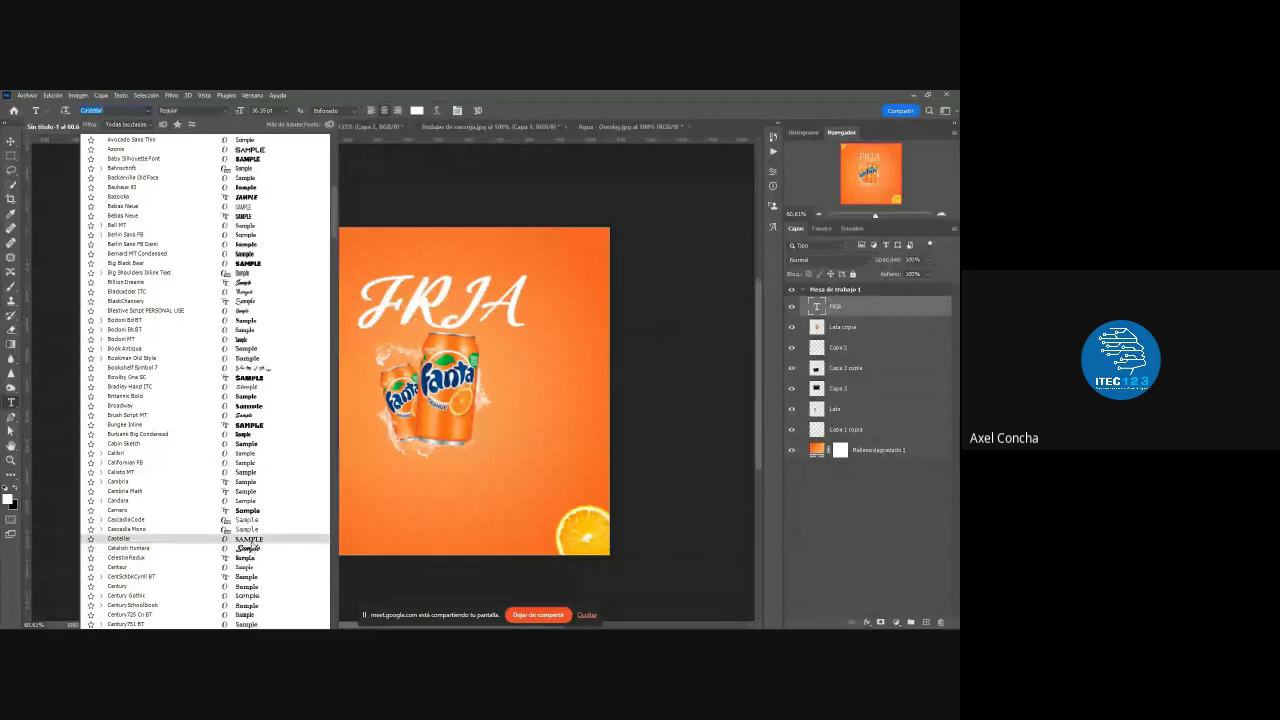
click(256, 547)
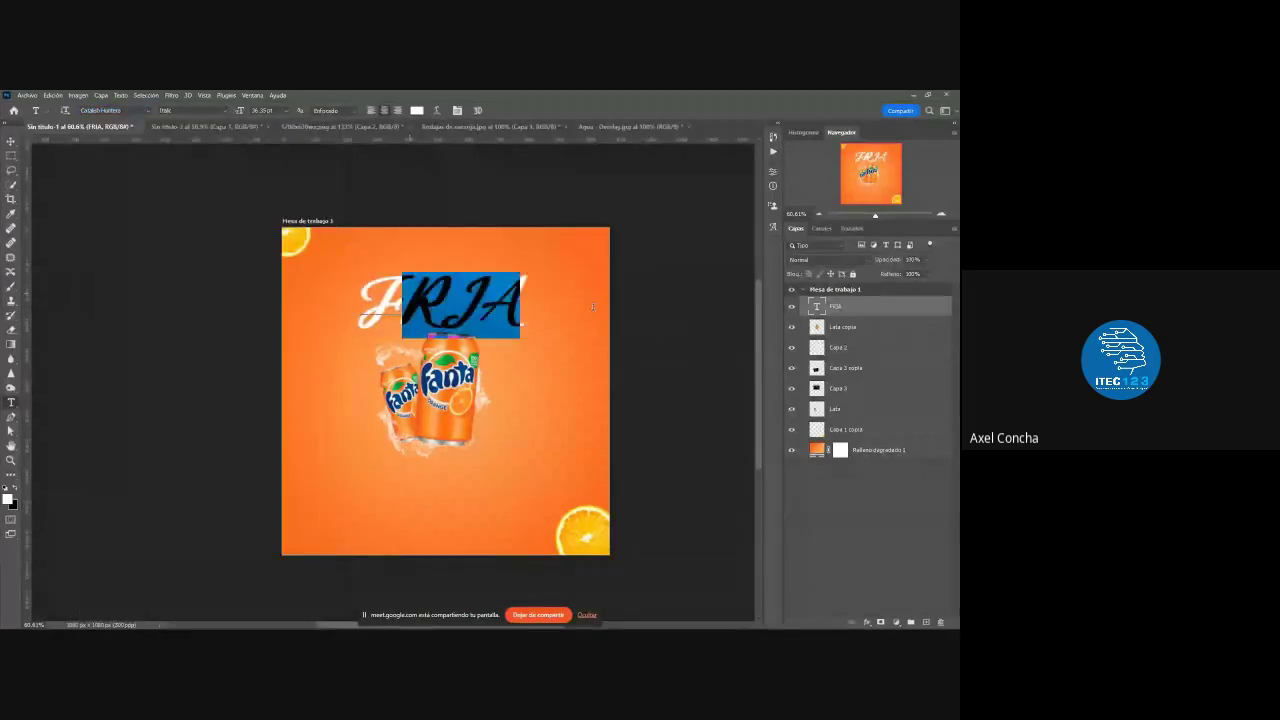
- Retype the letters after F so the headline reads FRÍA
drag(402, 300, 597, 314)
text(RI)
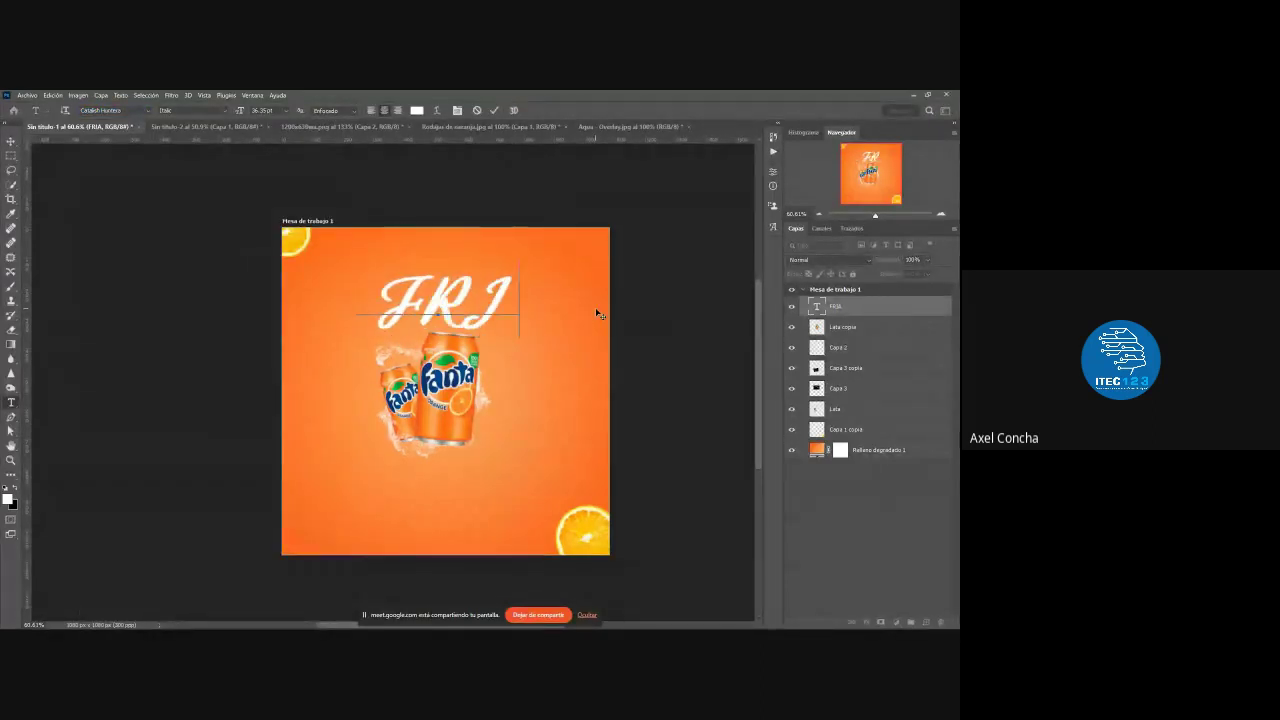
text(A)
key(BackSpace)
key(BackSpace)
text(ÍA)
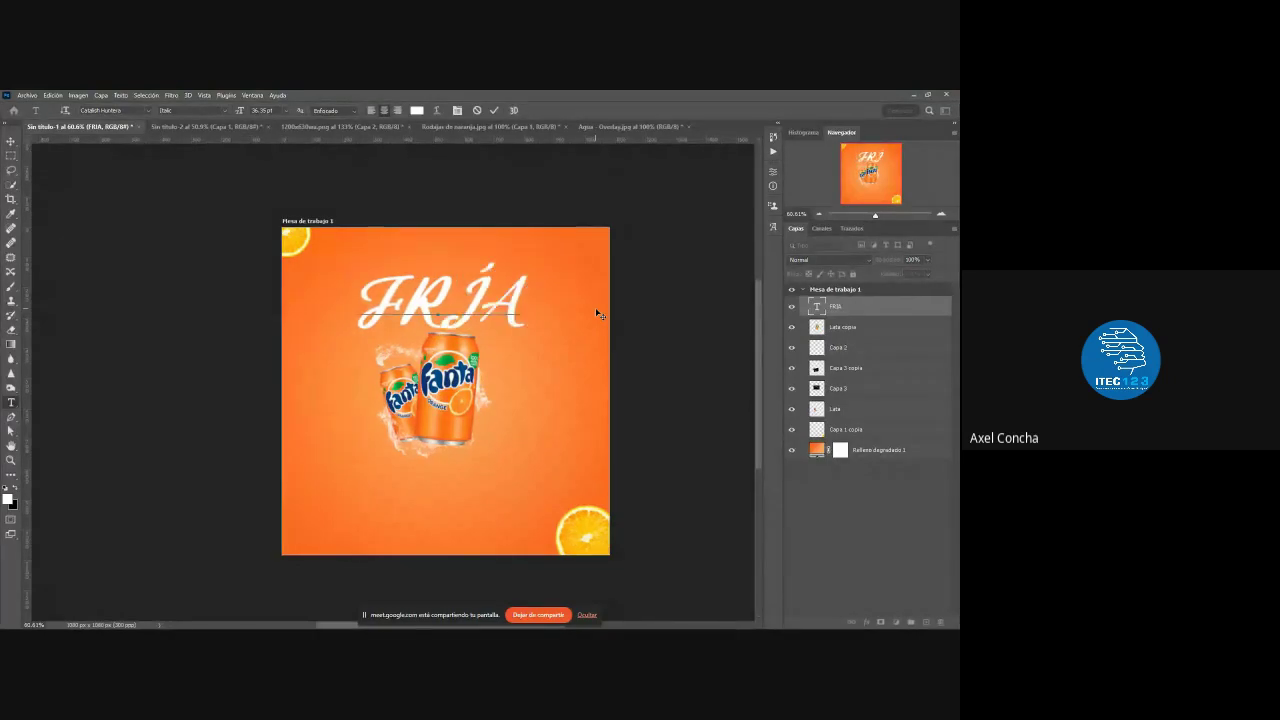
click(494, 110)
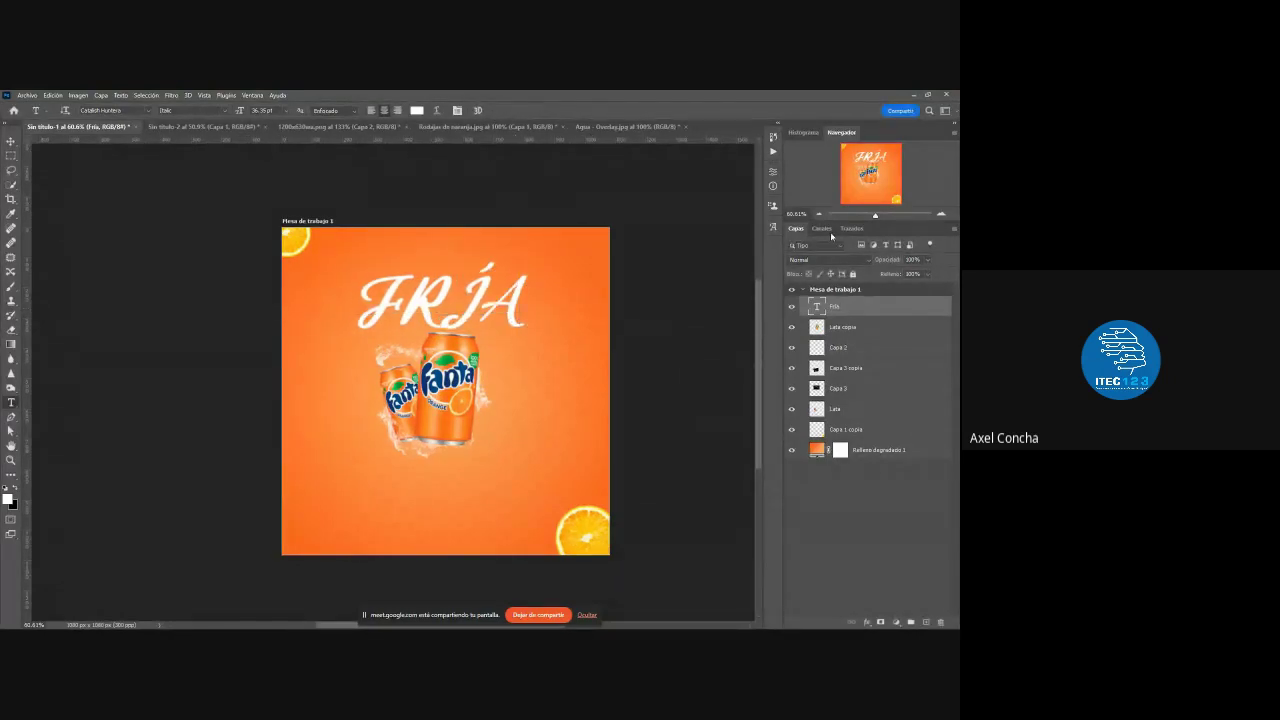
- Turn off All Caps in the text Properties so the headline reads Fría
click(772, 227)
click(772, 185)
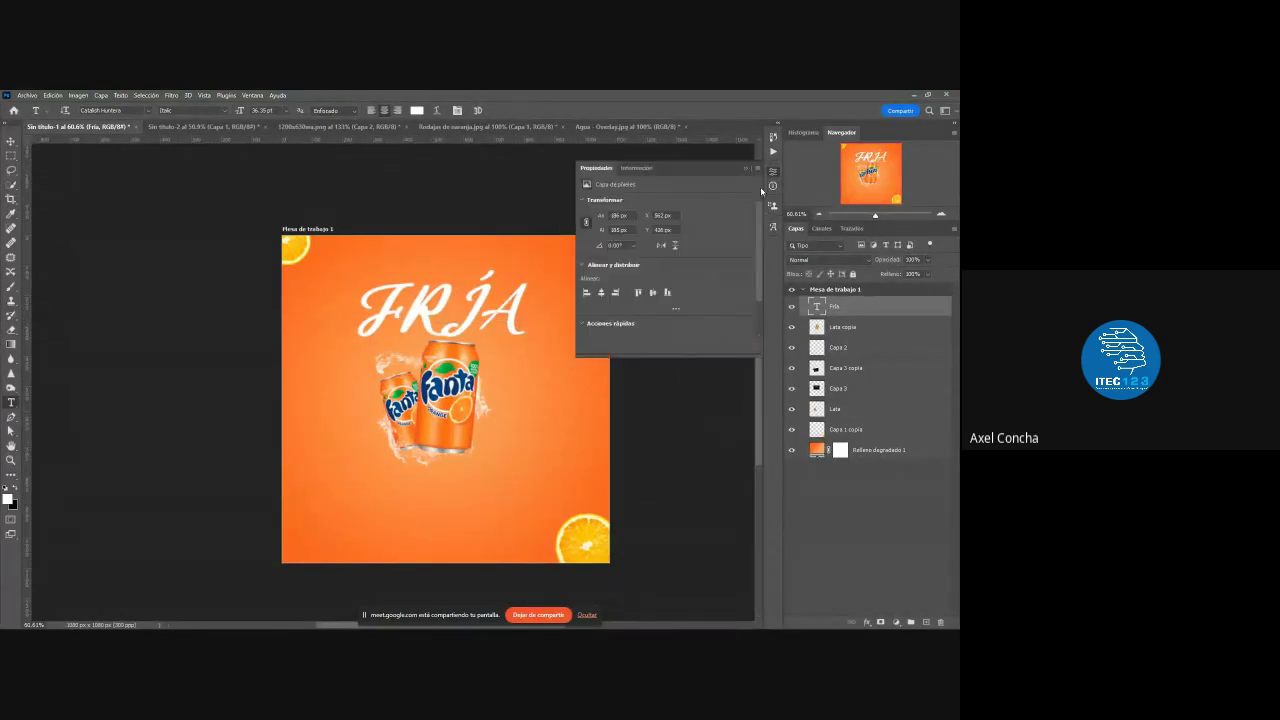
click(587, 316)
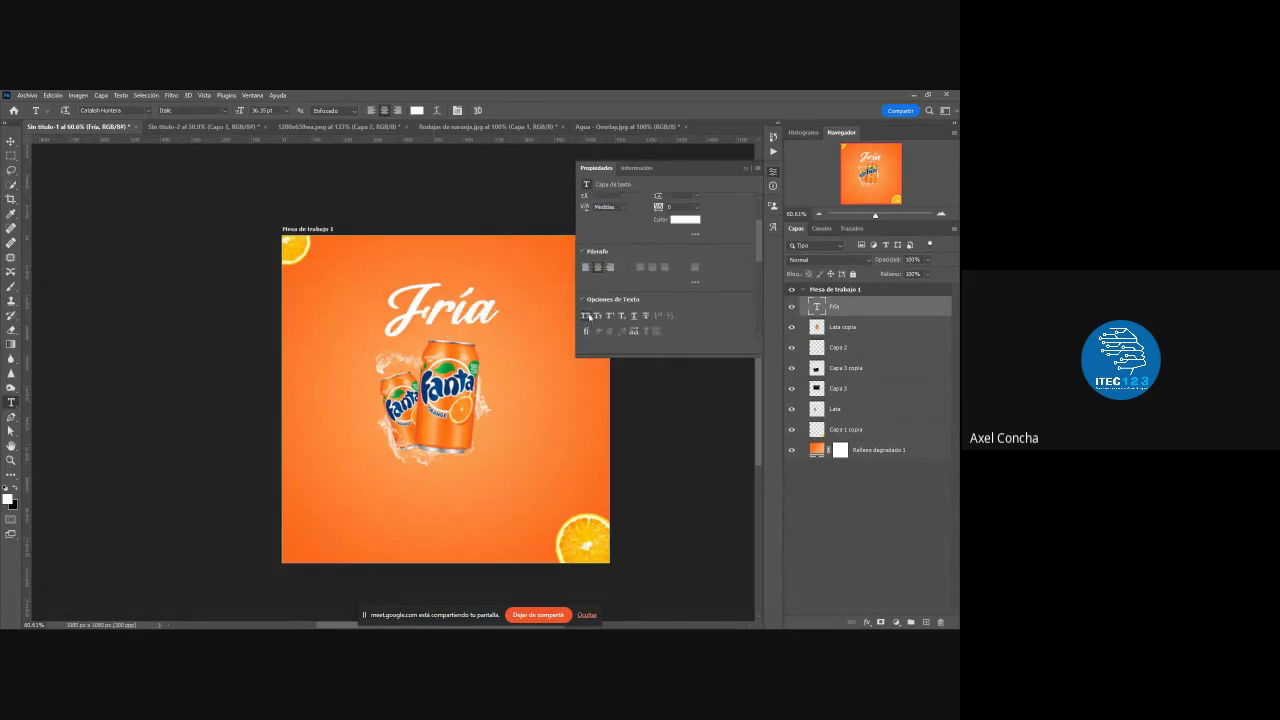
click(746, 168)
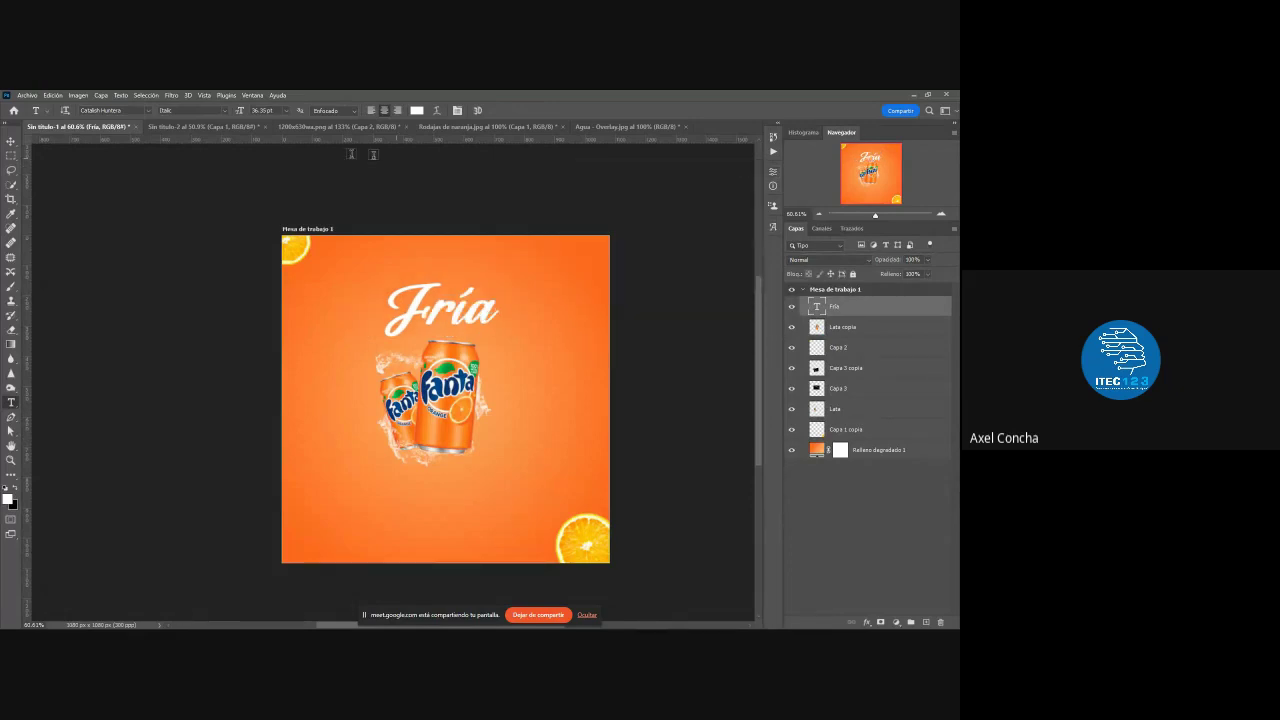
- Move Fría slightly up and left above the cans and commit the transform
key(v)
drag(456, 313, 453, 307)
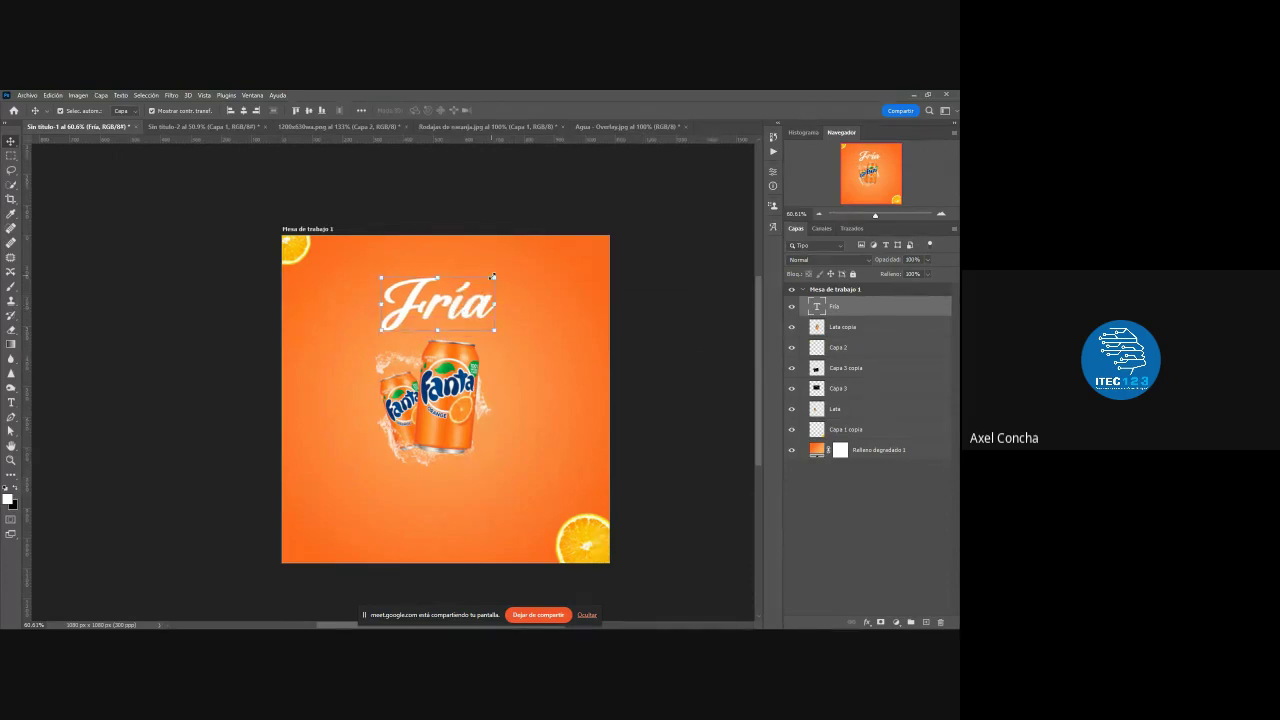
key(ctrl+t)
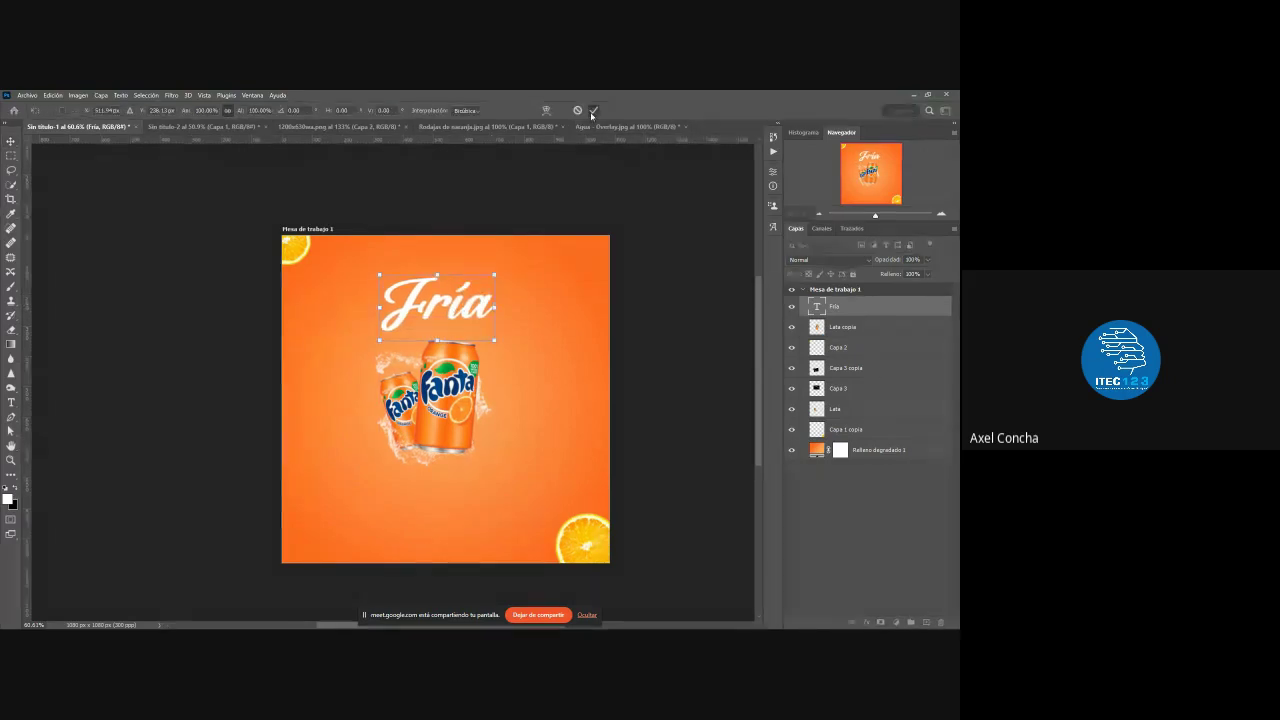
click(593, 110)
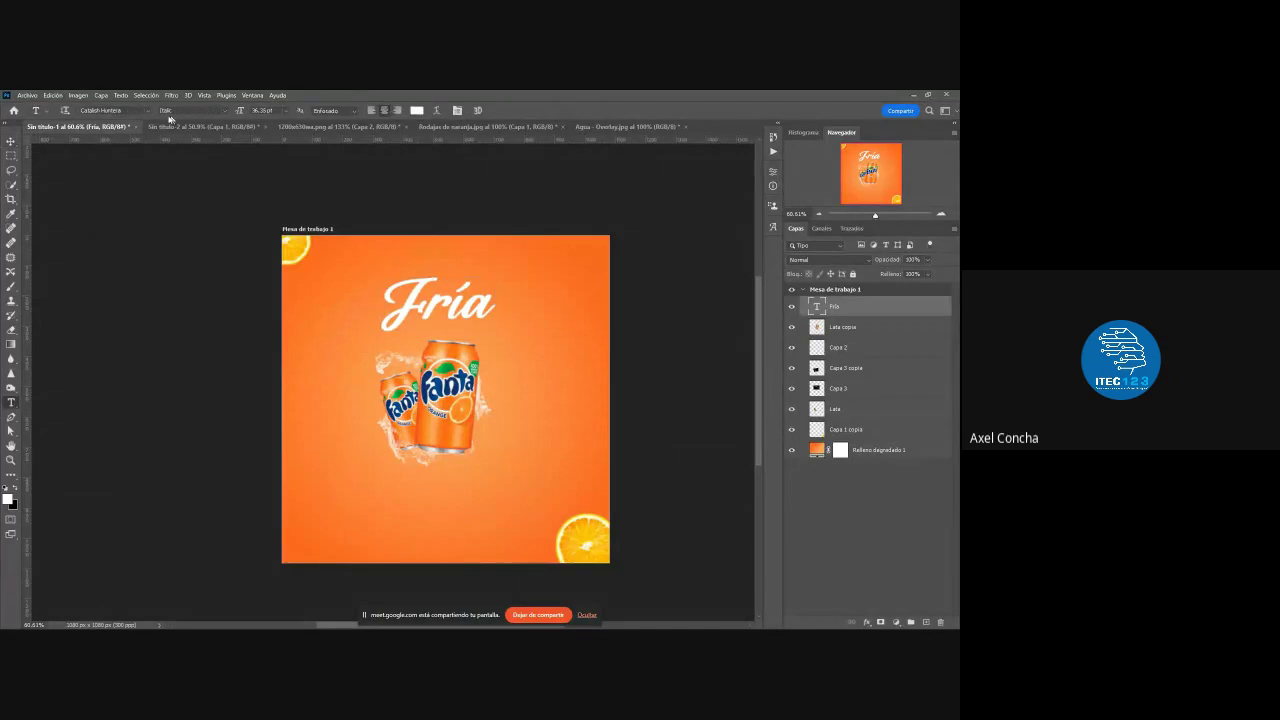
- Change the headline font to MOON GET!
click(150, 111)
key(Up)
key(Up)
key(Up)
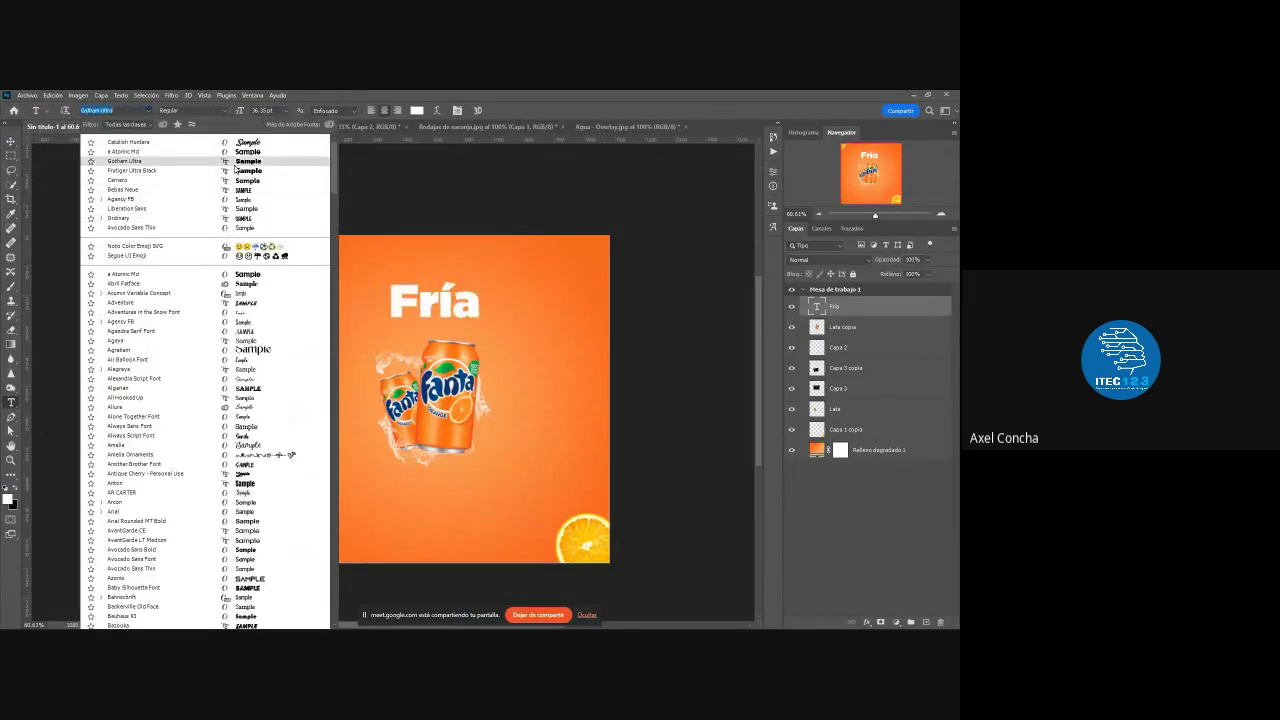
drag(333, 178, 323, 441)
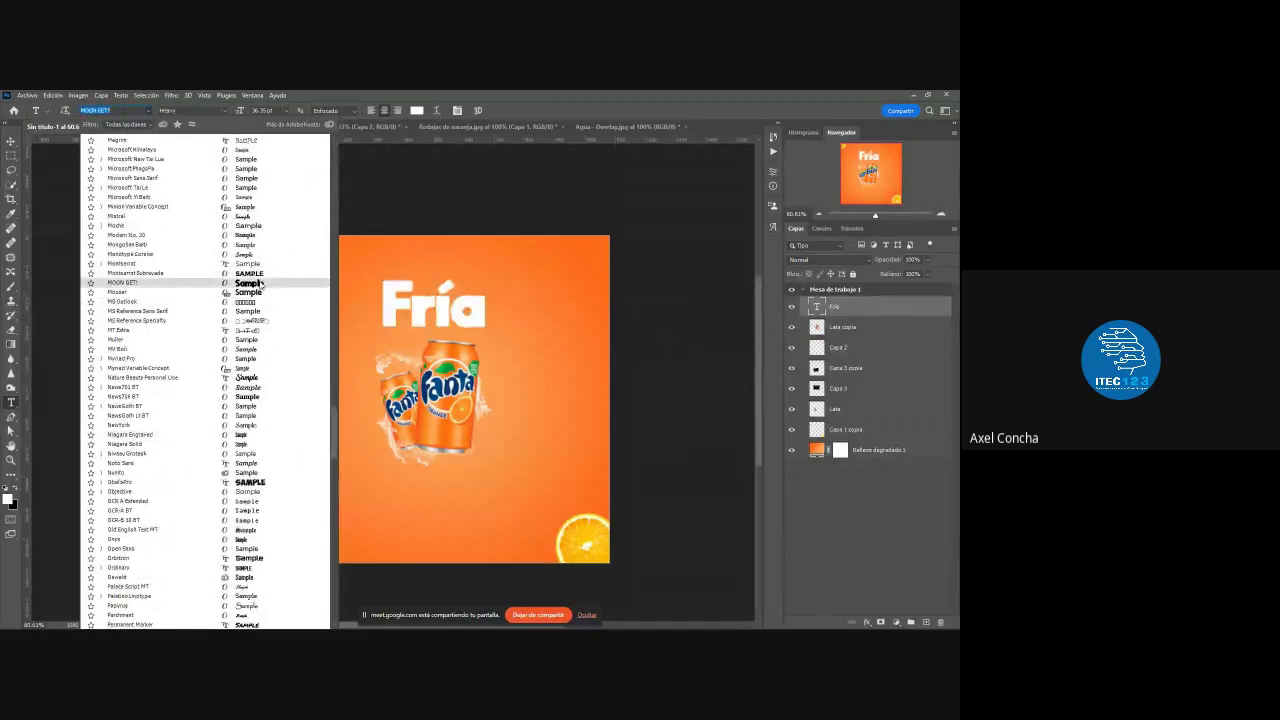
click(261, 285)
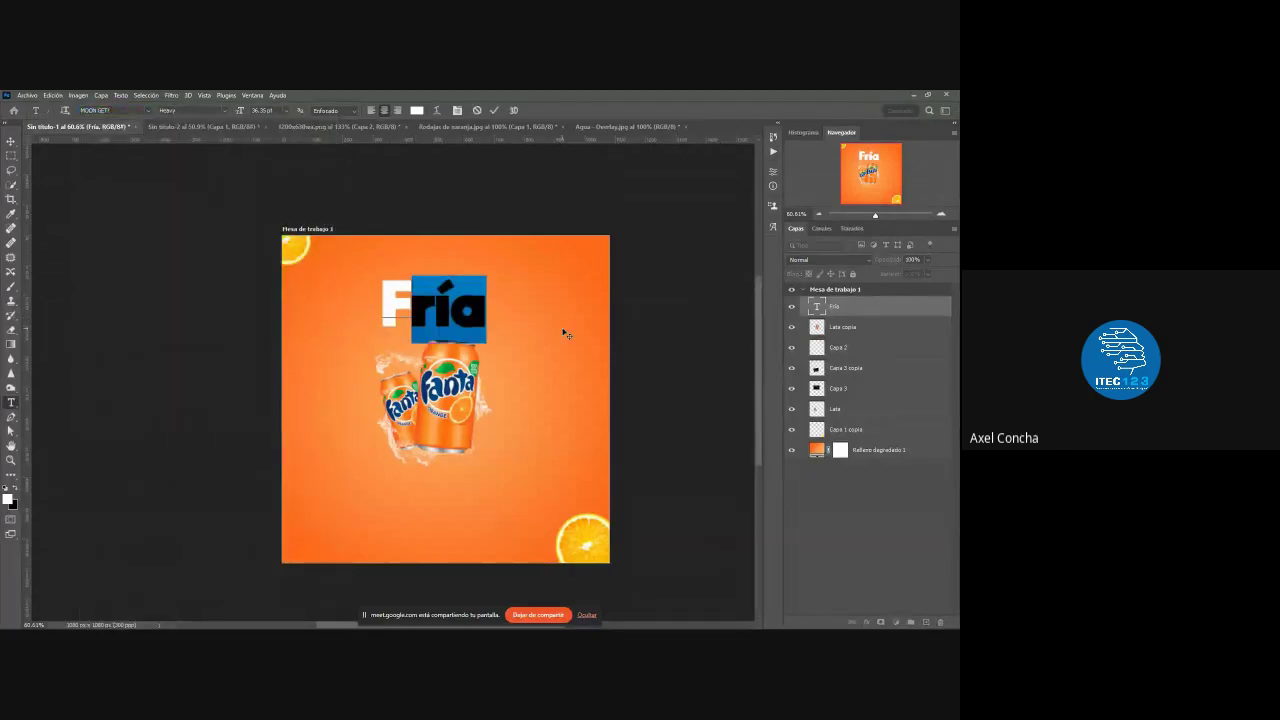
- Retype the accented í in FRÍA and select the whole headline text
text(FRi)
key(BackSpace)
text(ía)
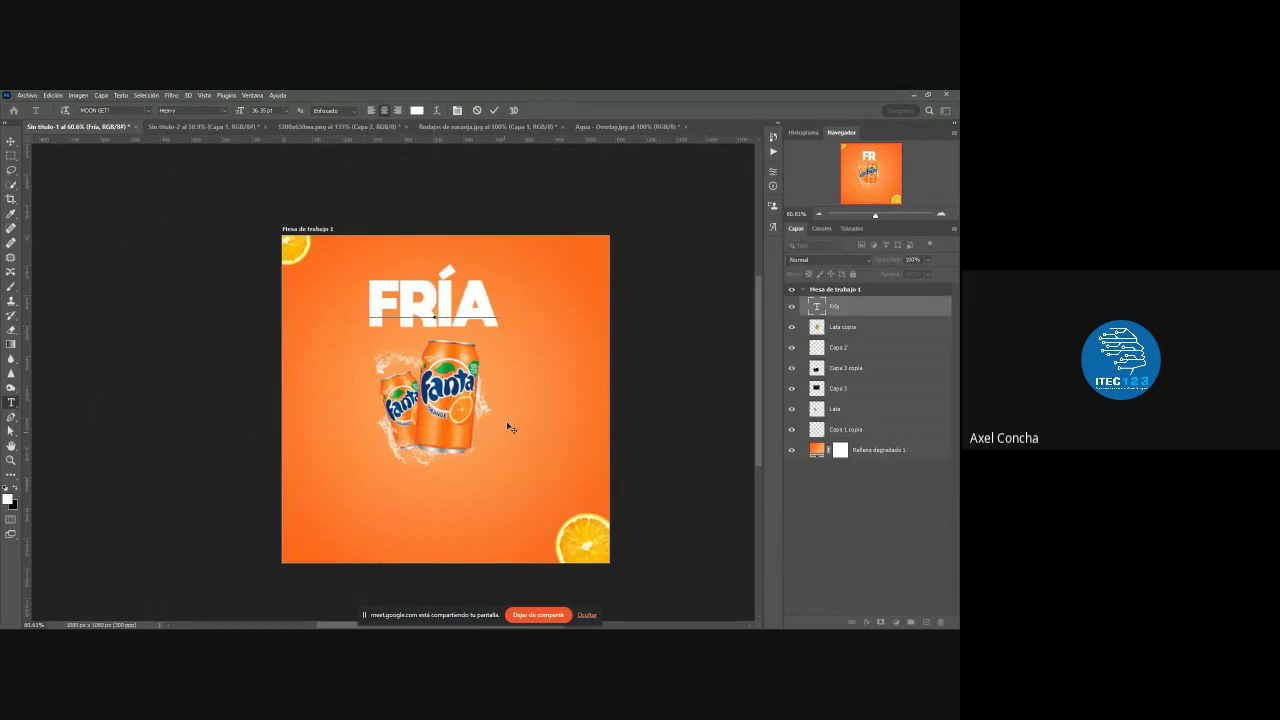
double_click(372, 308)
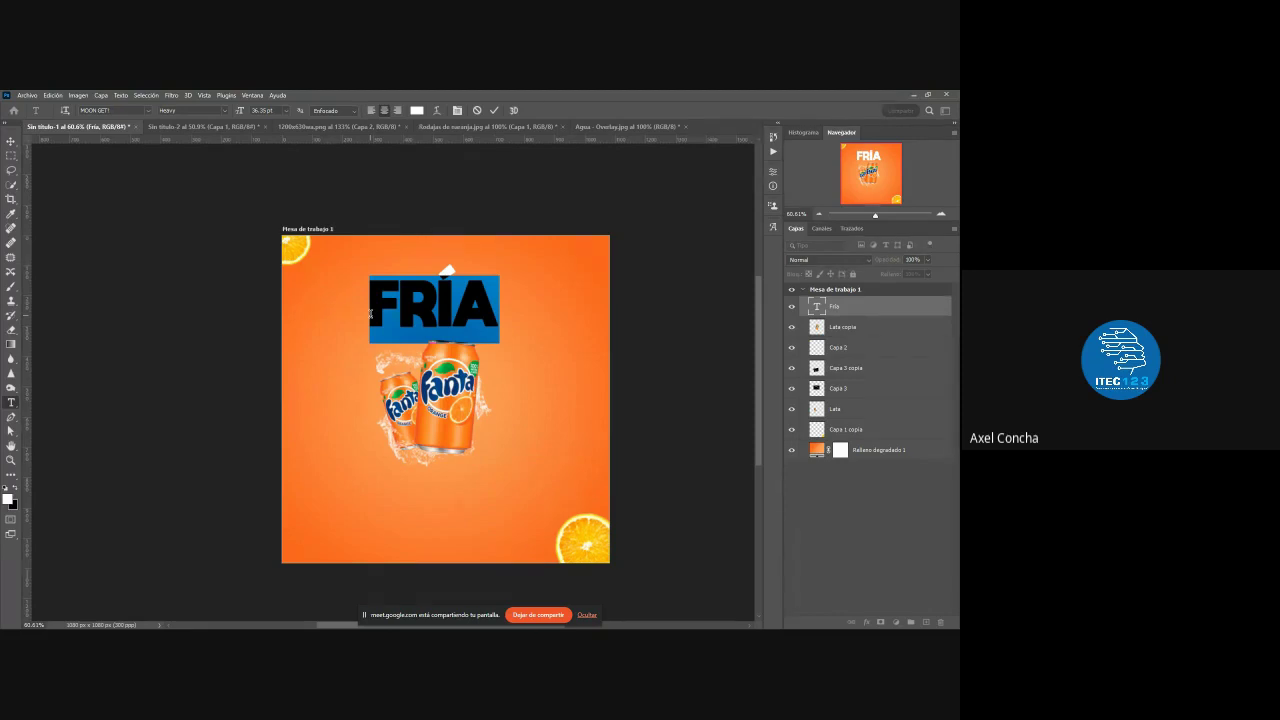
- Type the headline as REFRESCANTE and scale it down to fit inside the canvas
text(Ref)
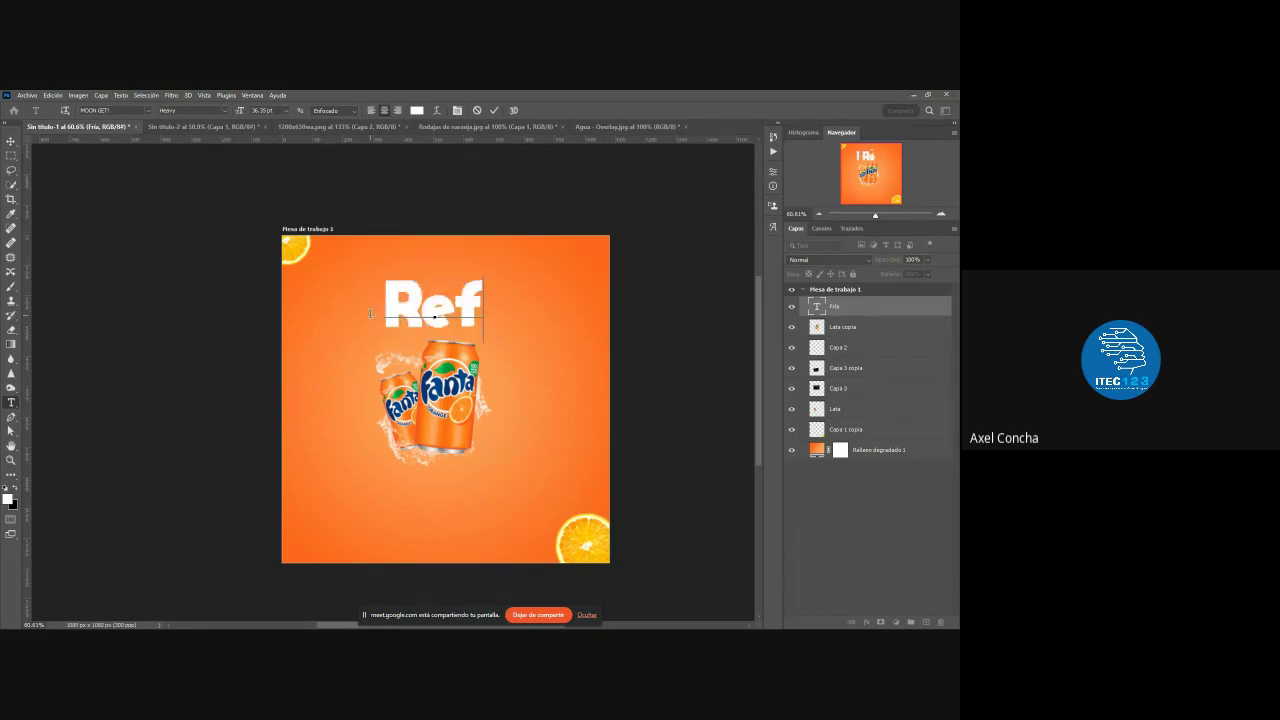
text(re)
key(BackSpace)
key(BackSpace)
key(BackSpace)
key(BackSpace)
text(E)
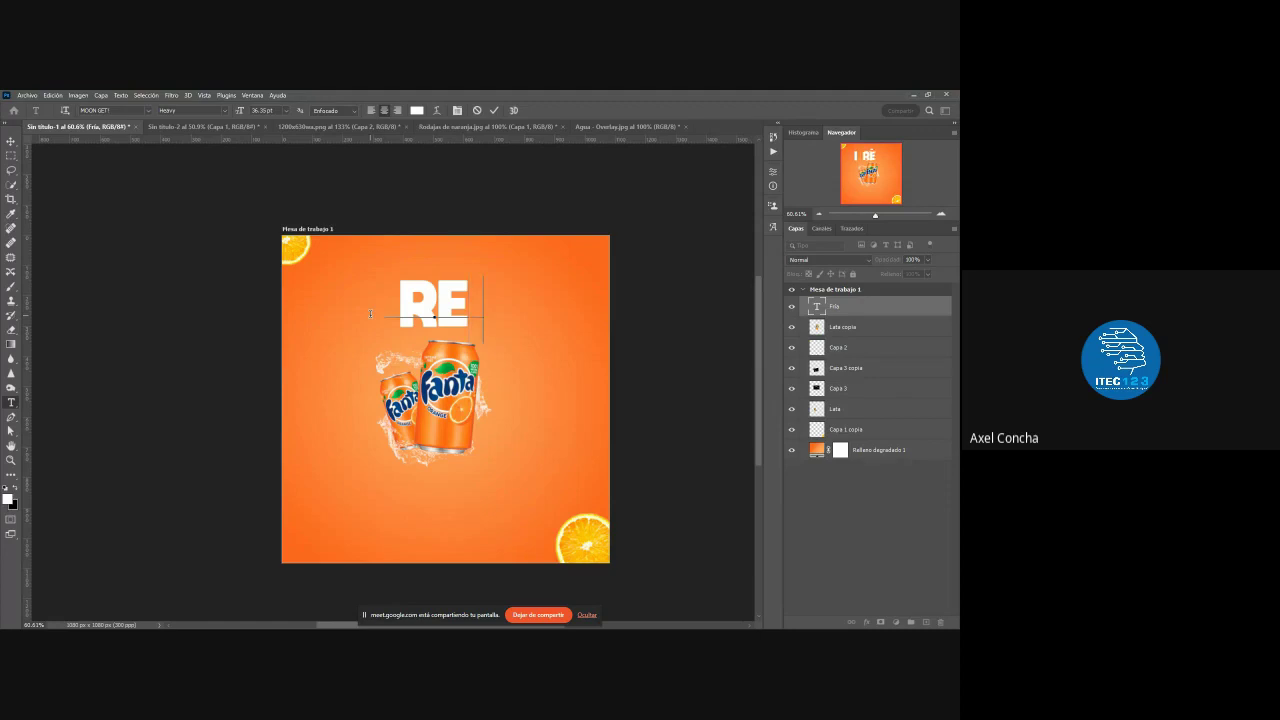
text(FRESCANTE)
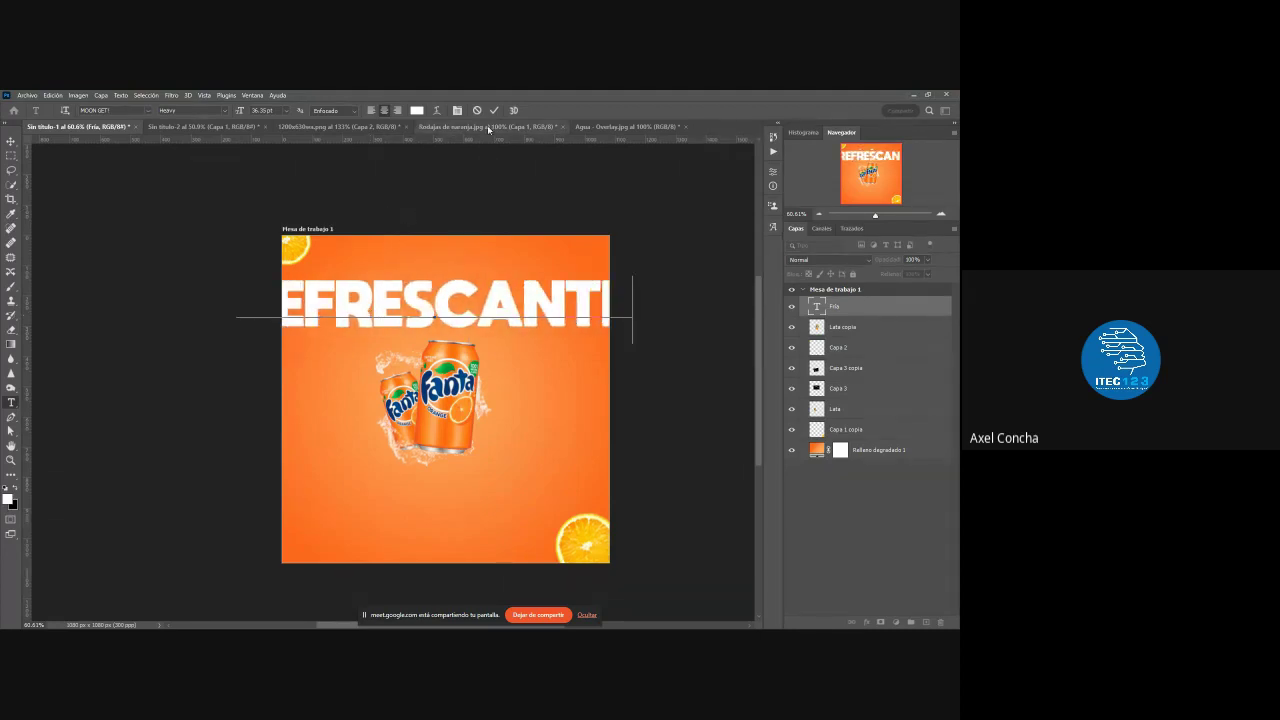
click(493, 110)
key(ctrl+t)
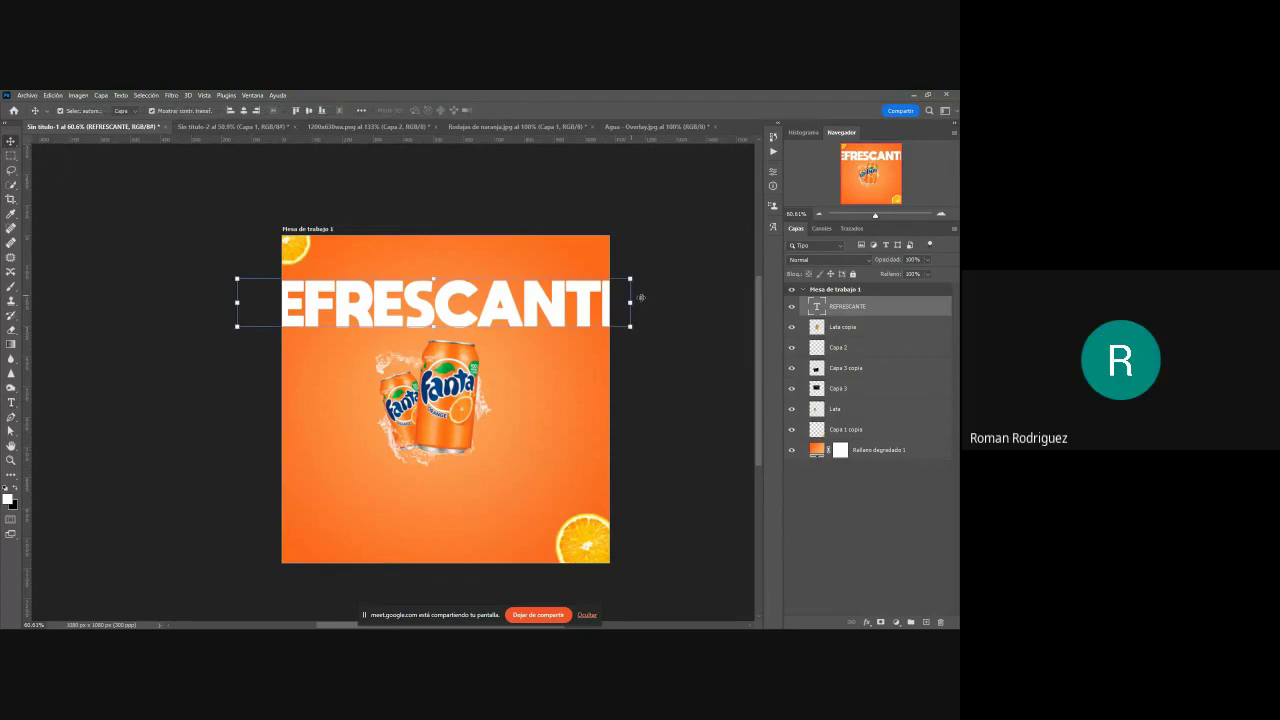
drag(632, 281, 482, 335)
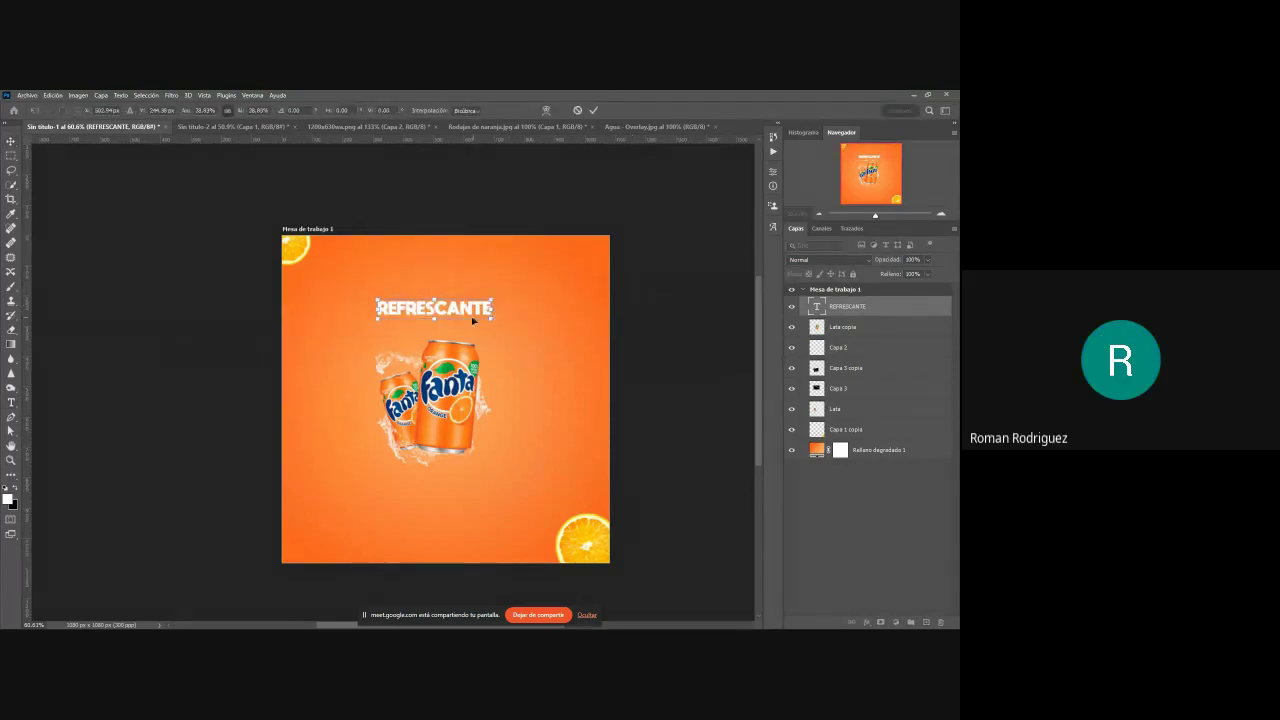
click(593, 110)
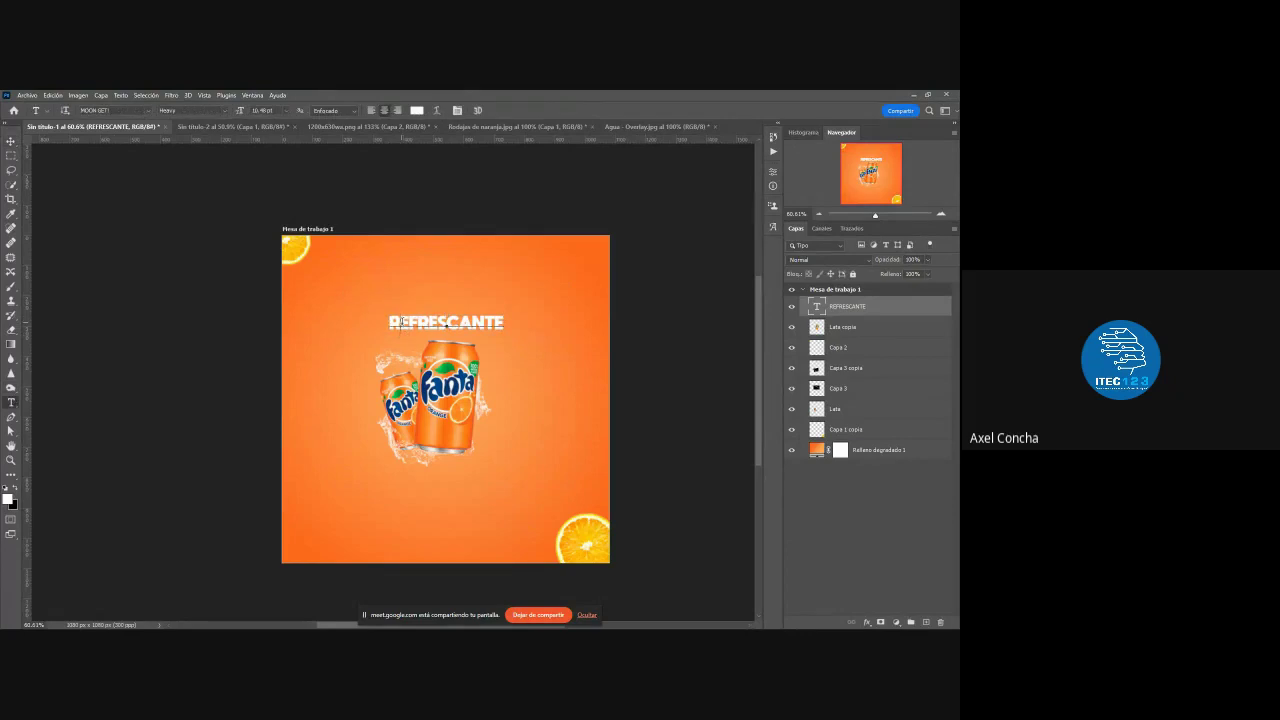
- Retype the headline as REFRESCA, enlarge it across the top, and start a text line near the bottom
drag(392, 322, 615, 337)
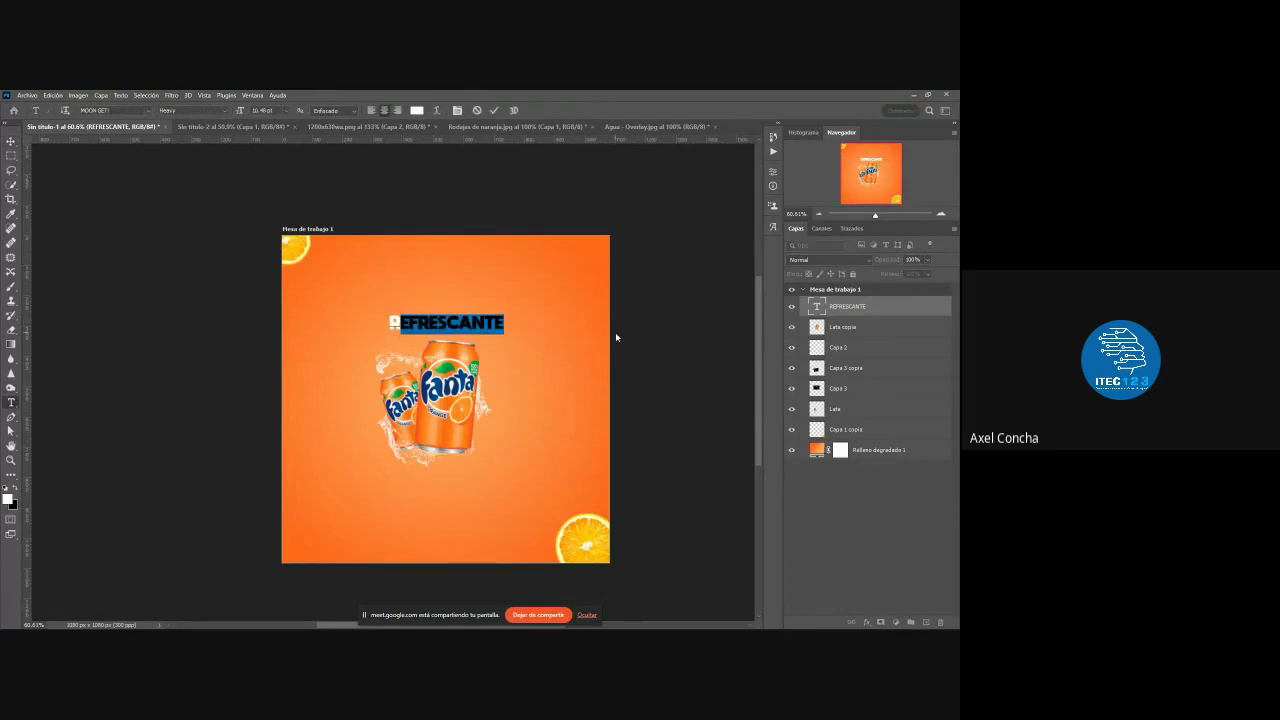
key(BackSpace)
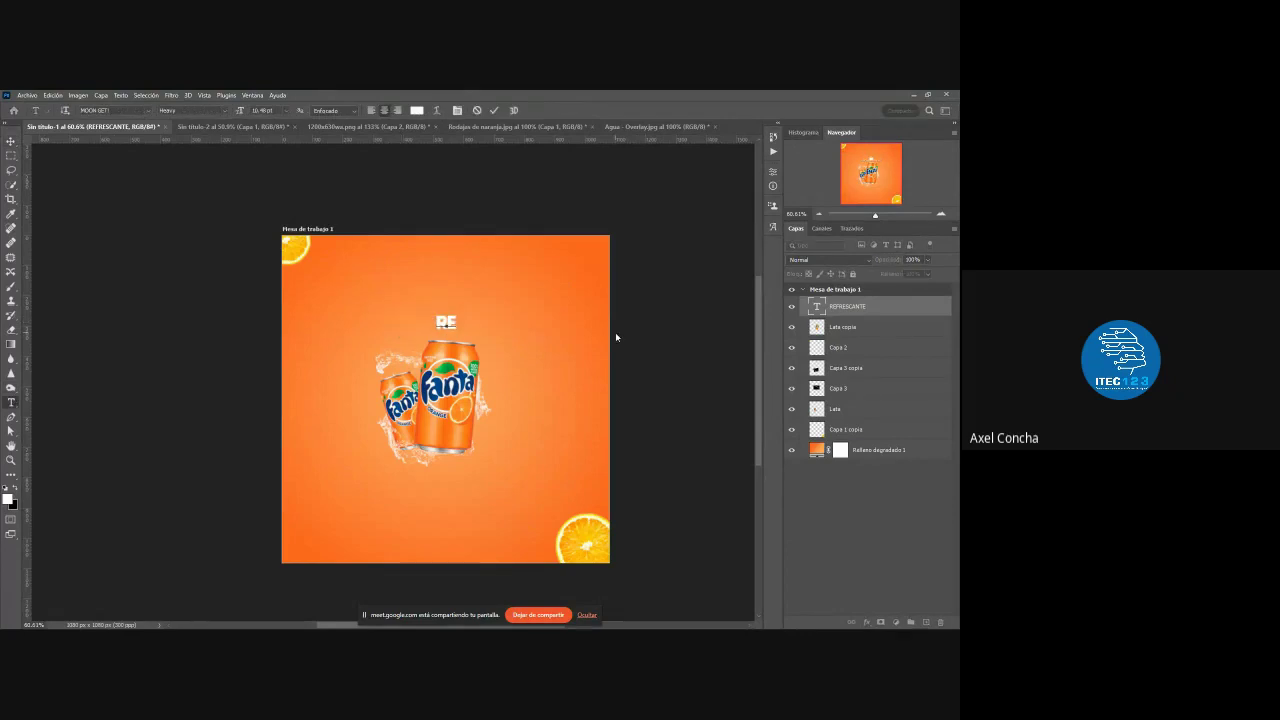
text(REFRESCA)
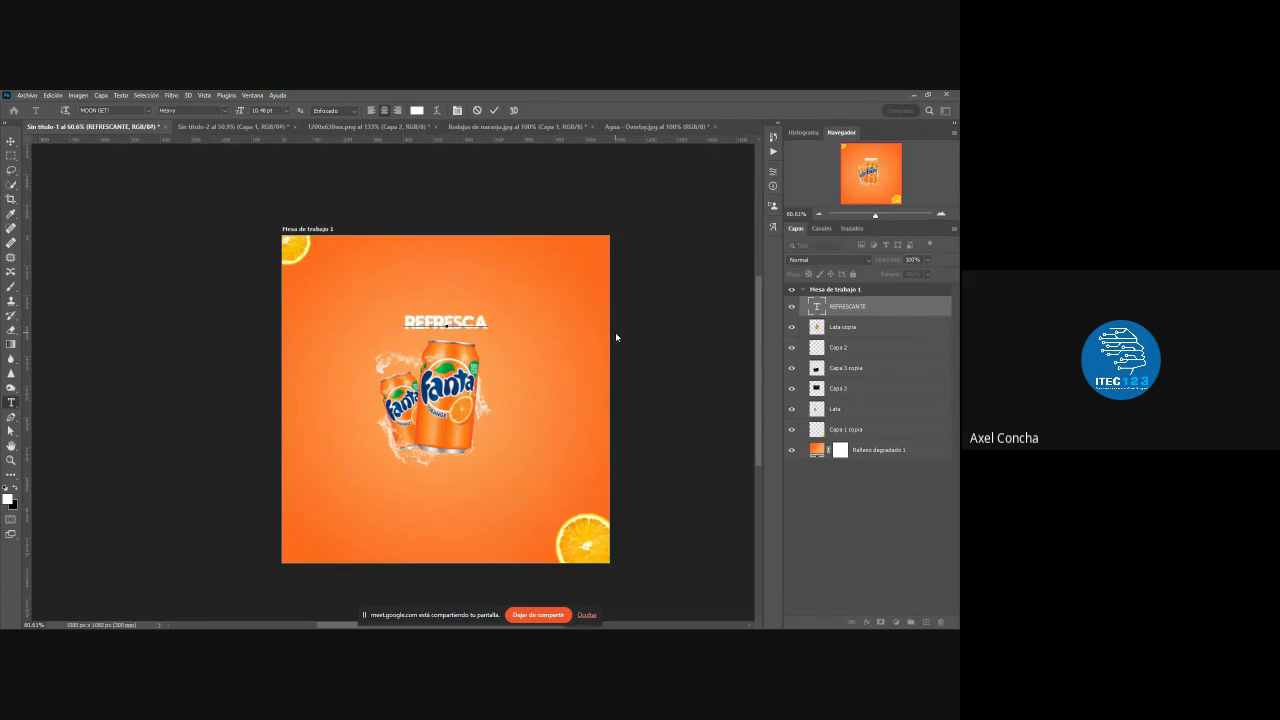
click(495, 111)
click(11, 142)
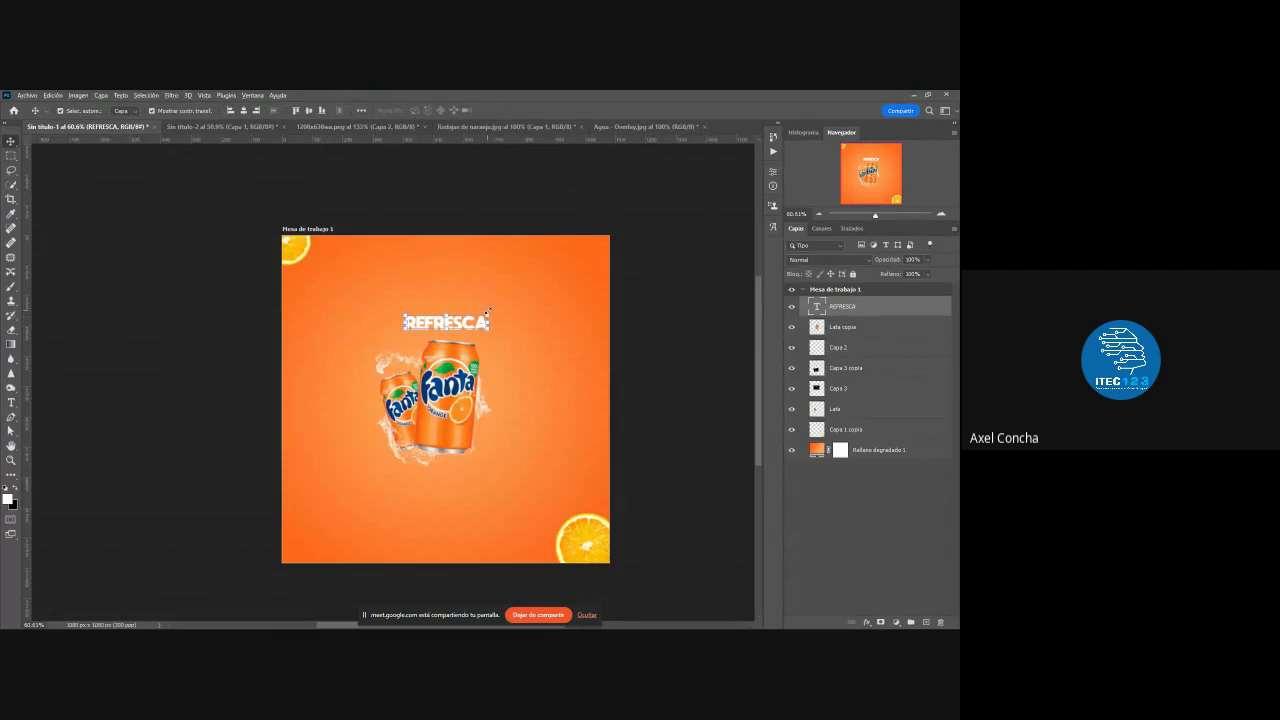
mouse_move(488, 313)
mouse_down()
mouse_move(539, 291)
mouse_move(481, 299)
mouse_up()
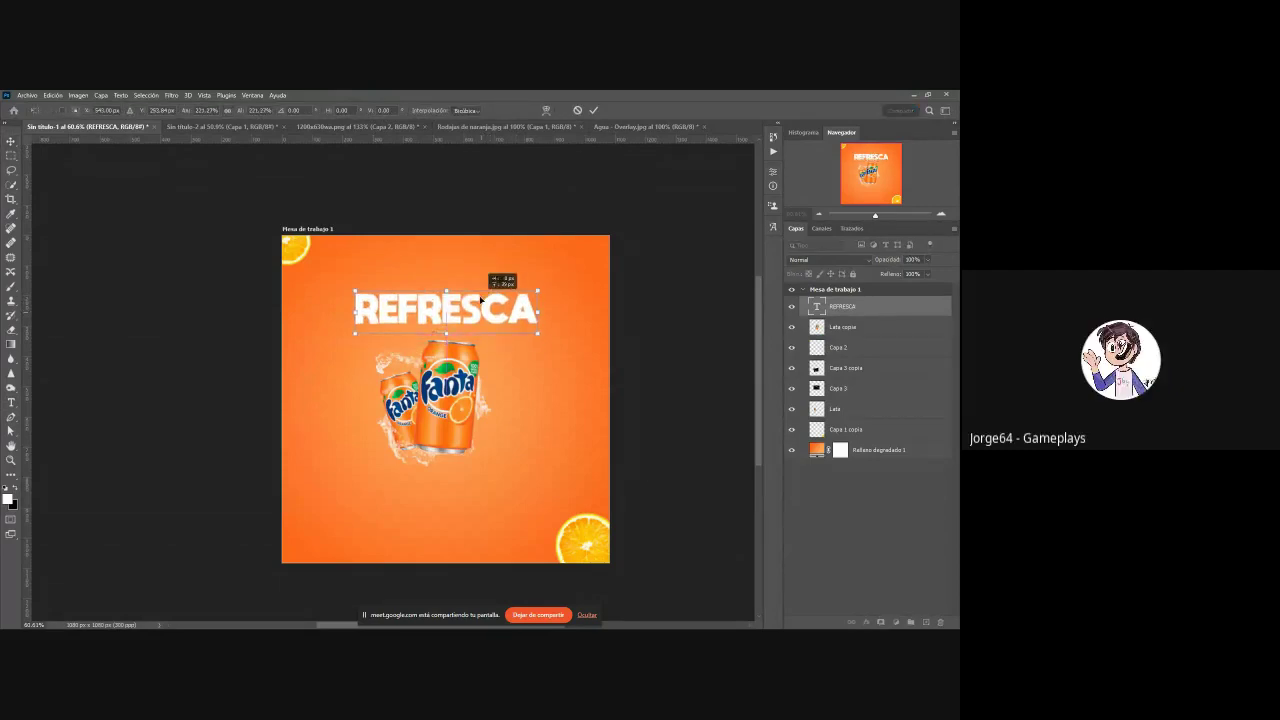
click(594, 110)
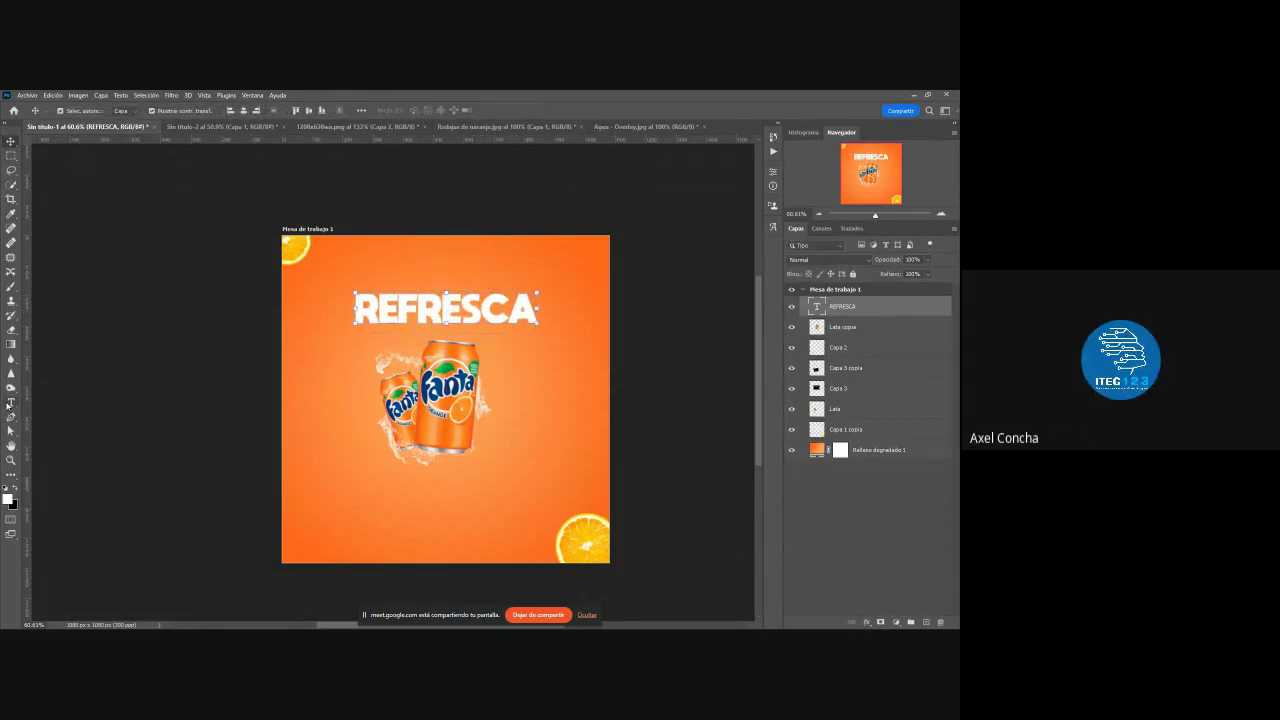
click(10, 403)
click(396, 495)
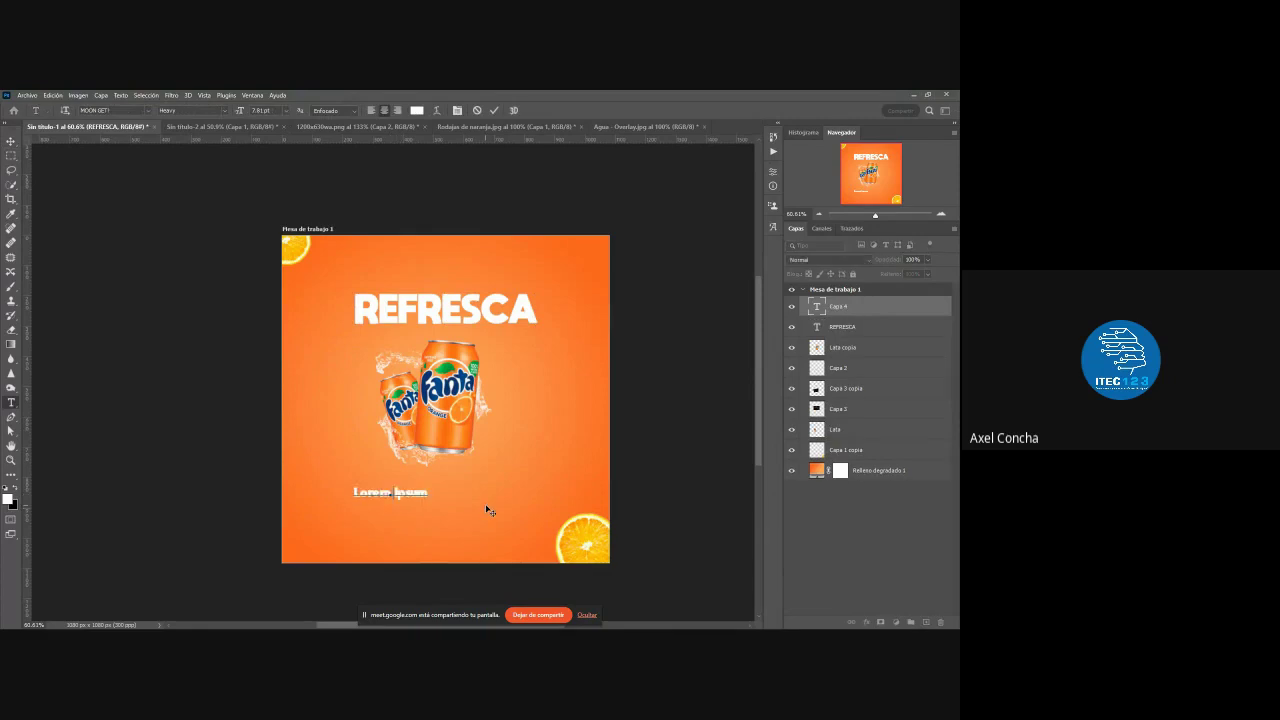
- Replace the bottom placeholder with TU VIDA in capitals and enlarge it to about 171%
key(BackSpace)
text(Tu vida)
key(BackSpace)
key(BackSpace)
key(BackSpace)
text(TU VIDA)
click(493, 110)
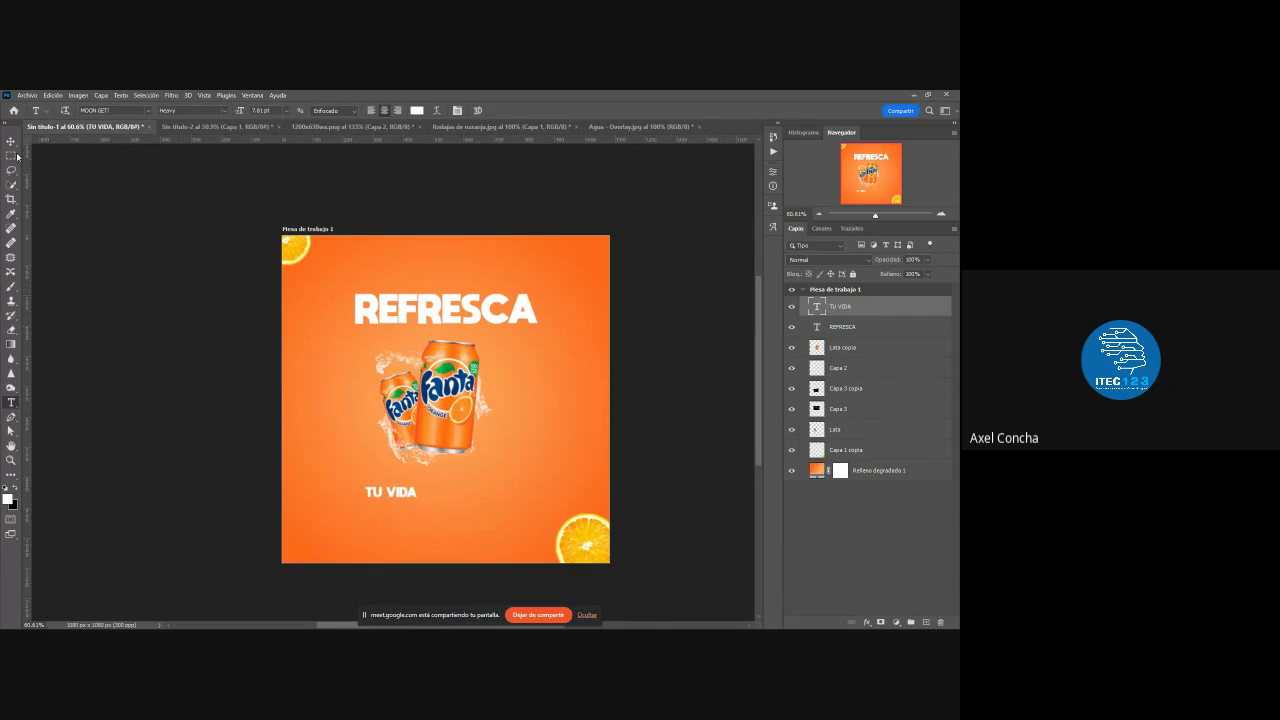
key(ctrl+t)
mouse_move(418, 485)
mouse_down()
mouse_move(437, 479)
mouse_move(472, 502)
mouse_up()
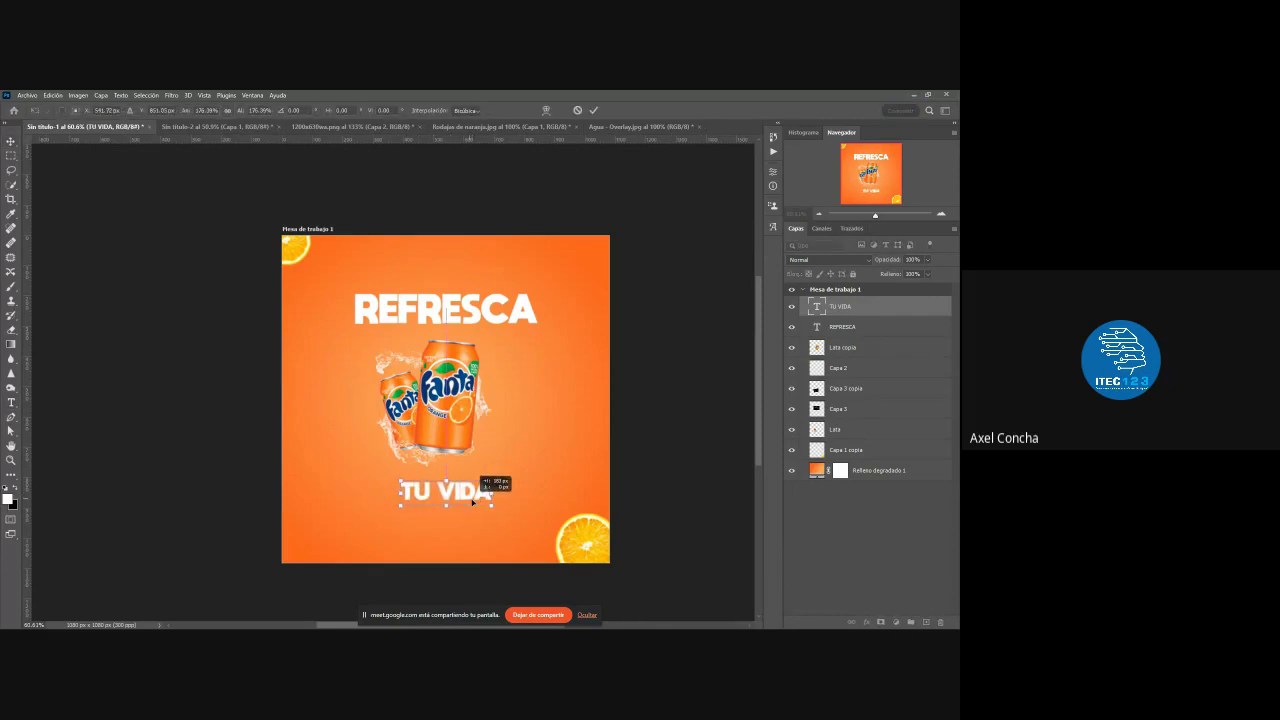
click(593, 110)
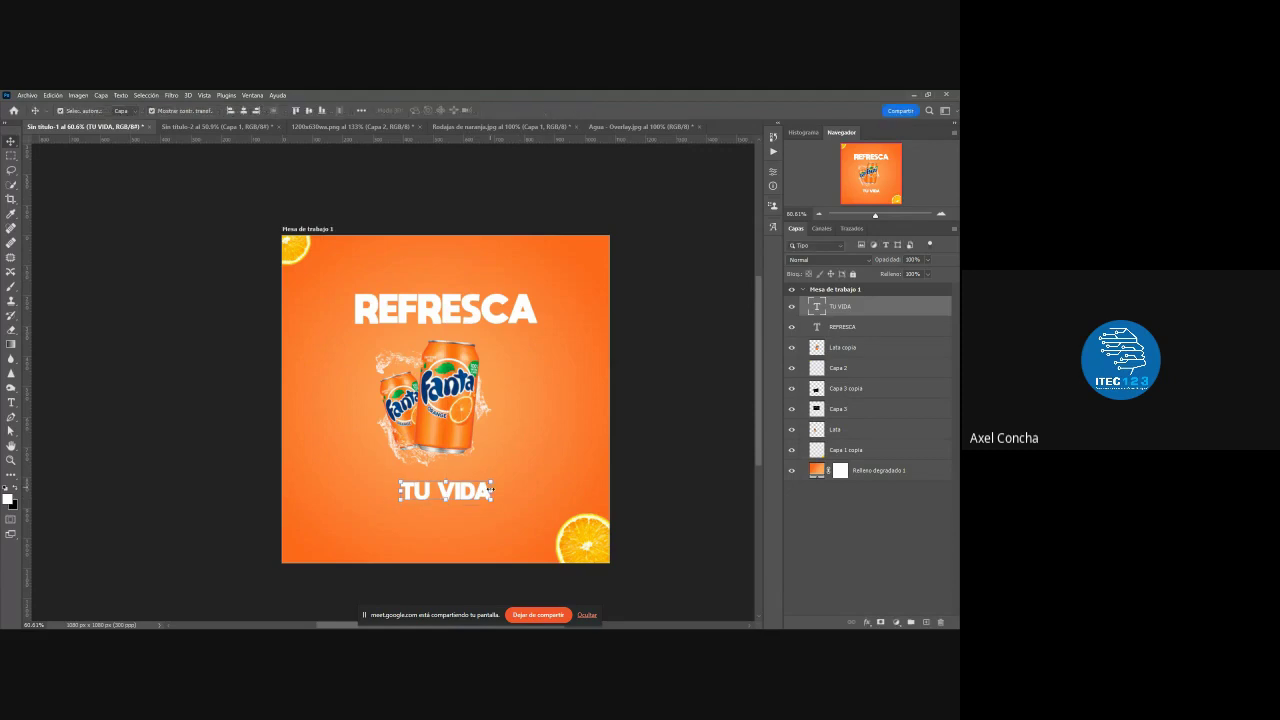
- Shift REFRESCA and TU VIDA slightly left together, then deselect them
shift+click(450, 308)
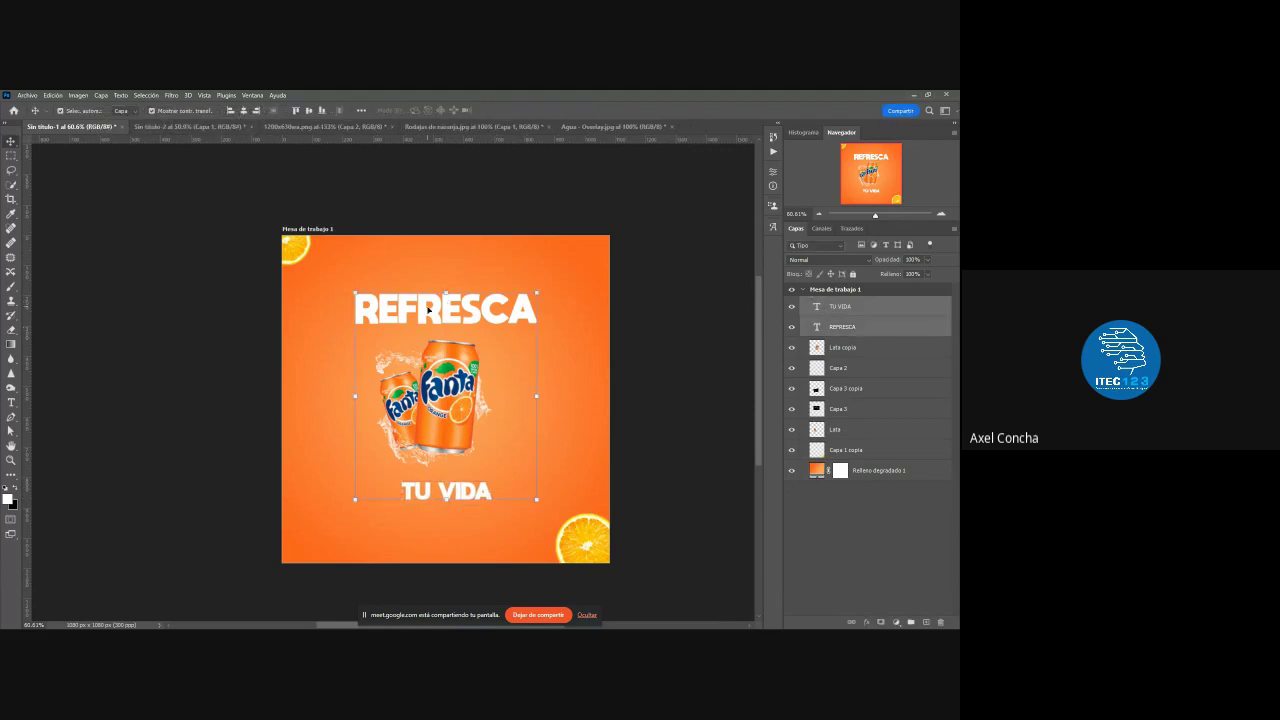
drag(428, 310, 416, 310)
click(650, 375)
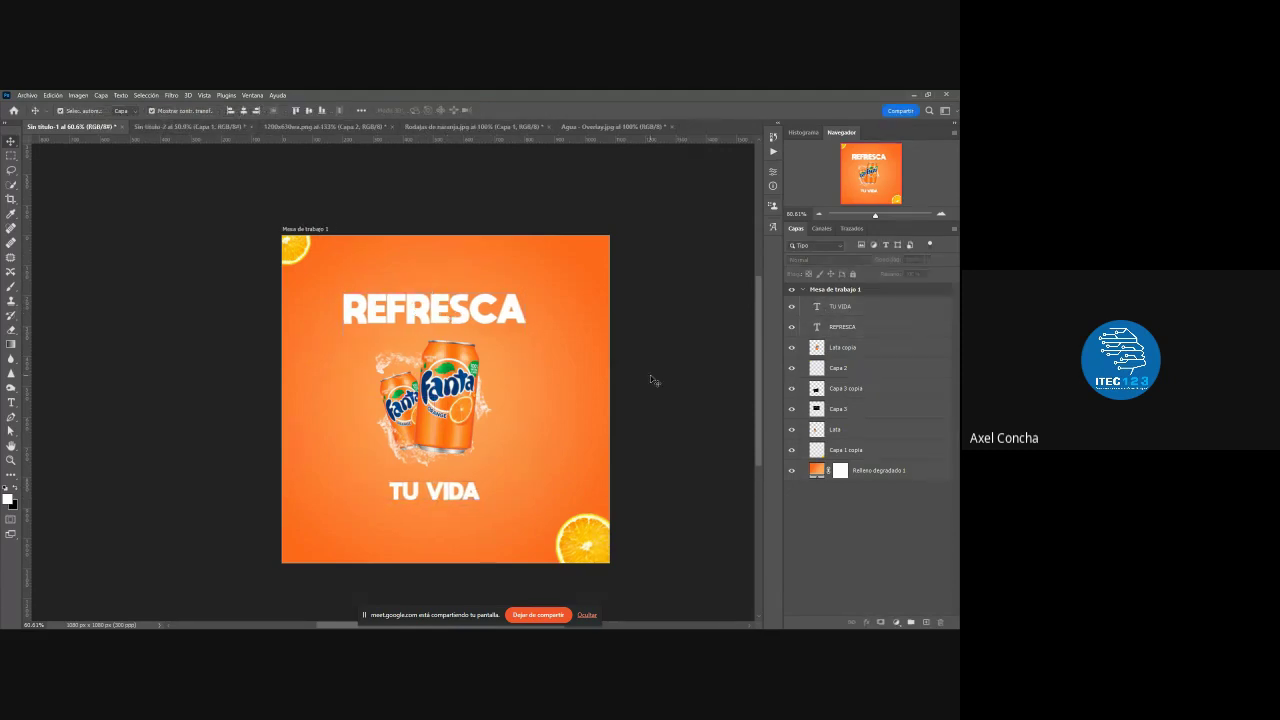
click(472, 494)
click(654, 428)
- Shrink the REFRESCA headline slightly above the cans
click(553, 421)
click(501, 322)
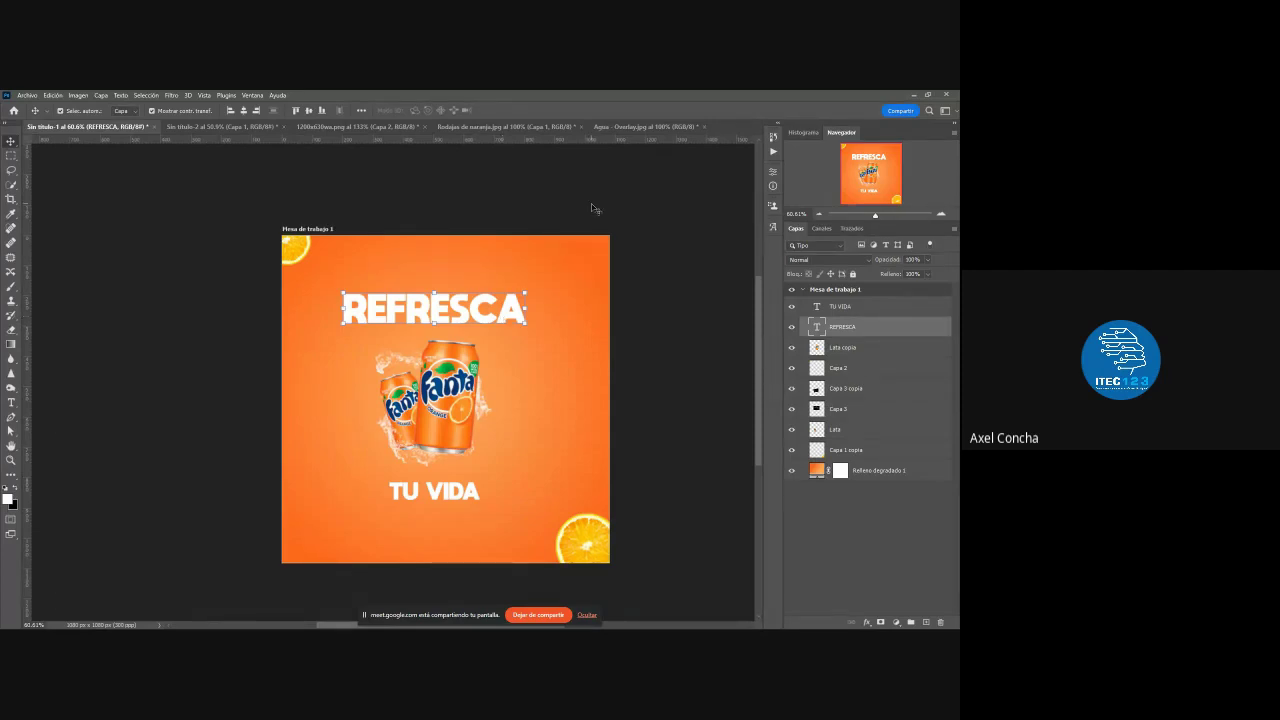
mouse_move(525, 293)
mouse_down()
mouse_move(503, 297)
mouse_move(516, 294)
mouse_up()
click(593, 110)
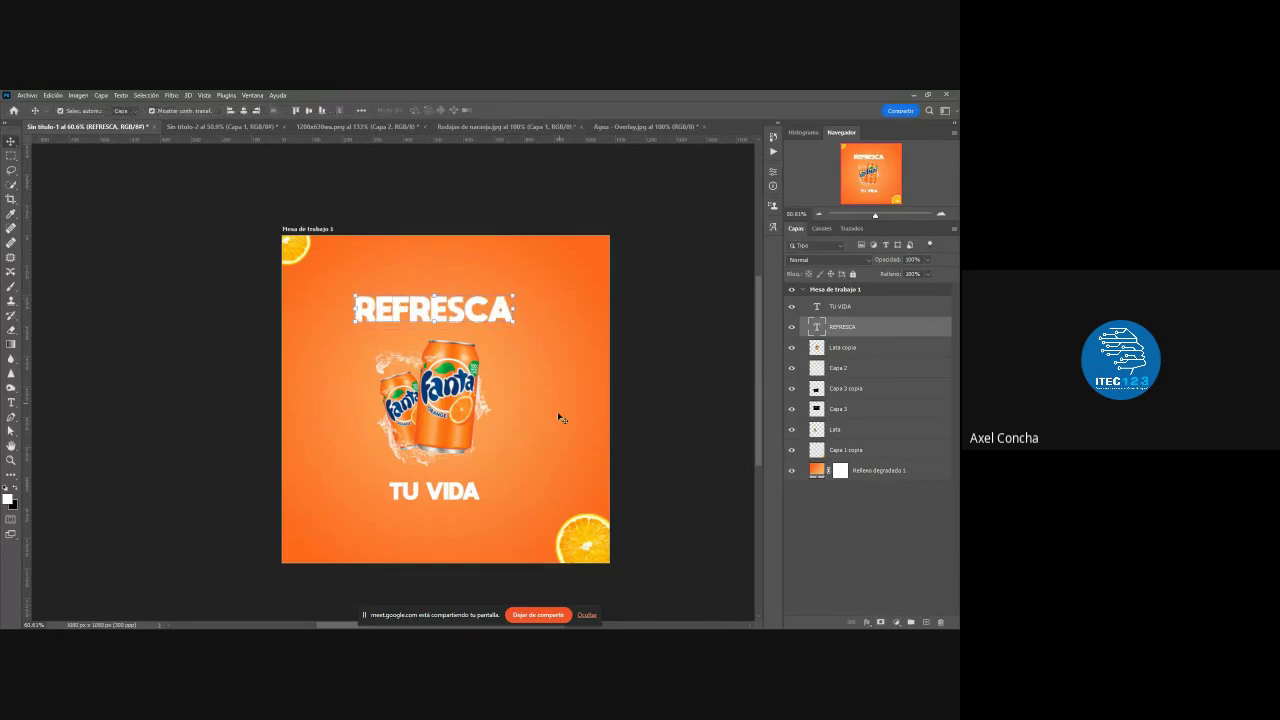
- Resize the TU VIDA line below the cans to match, then reselect it
click(455, 492)
key(ctrl+t)
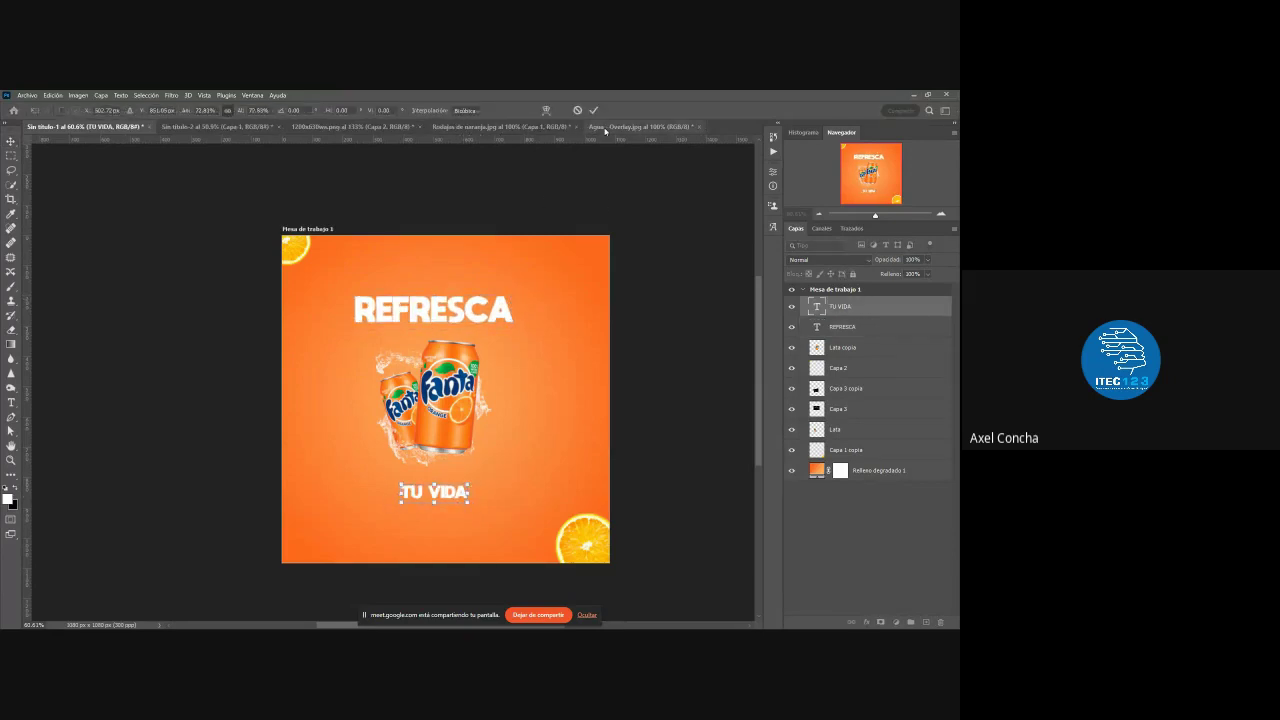
click(593, 110)
click(660, 238)
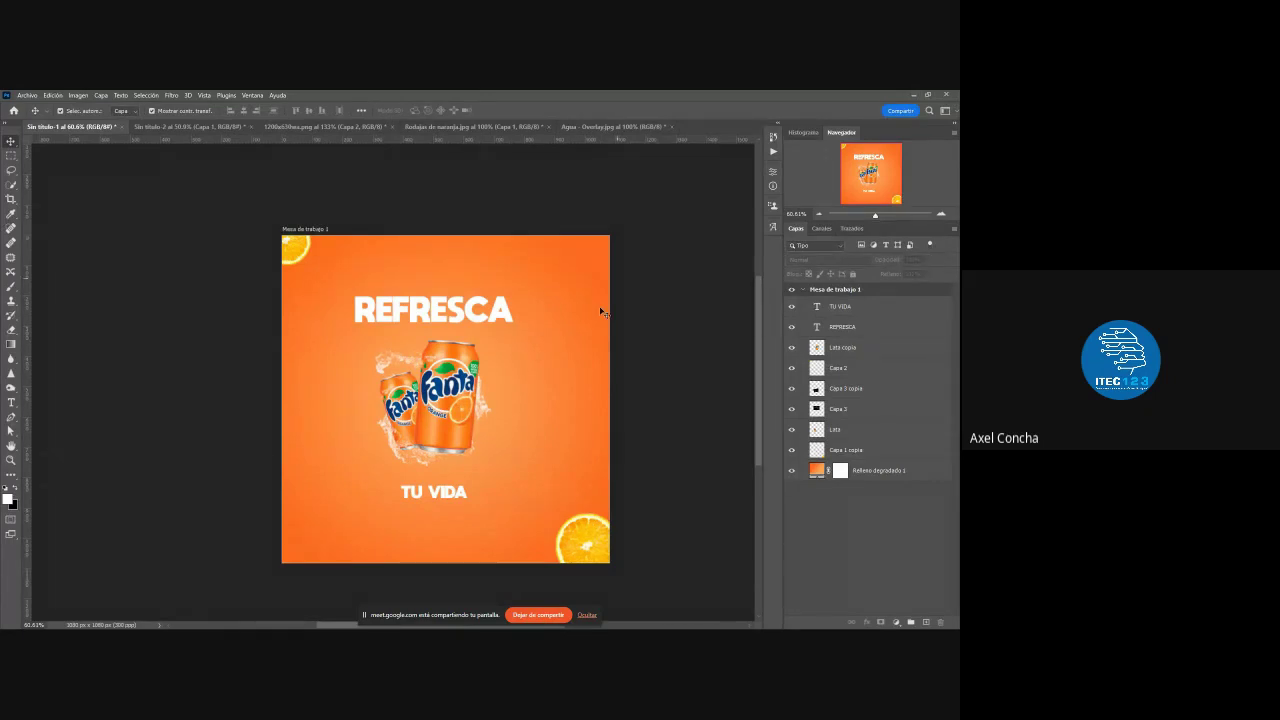
click(462, 491)
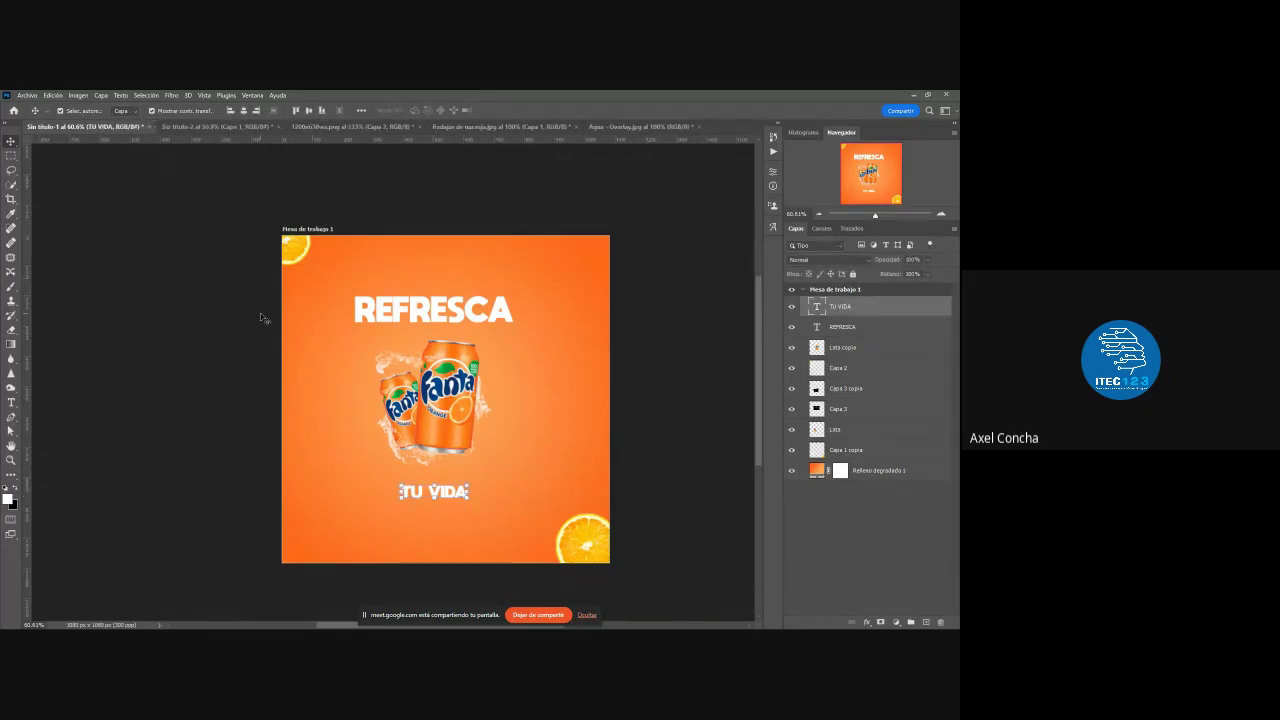
- Add a drop shadow (Sombra paralela) to the REFRESCA headline
click(439, 313)
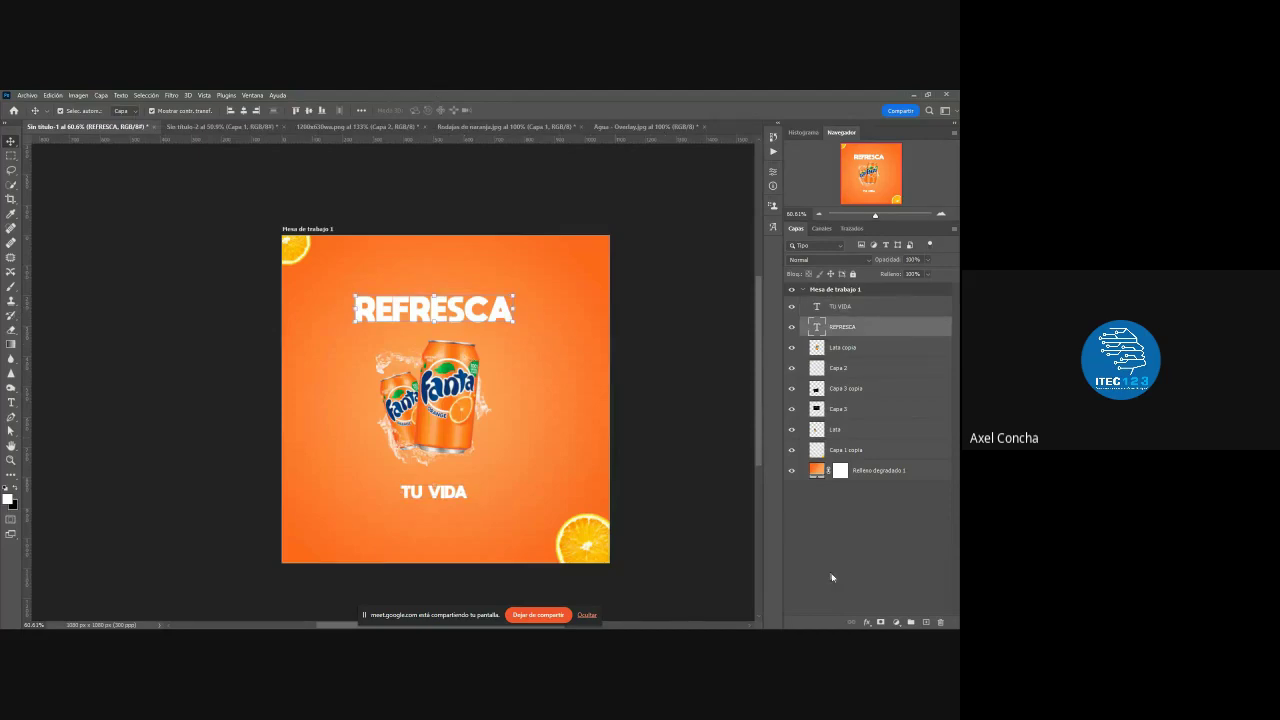
click(868, 617)
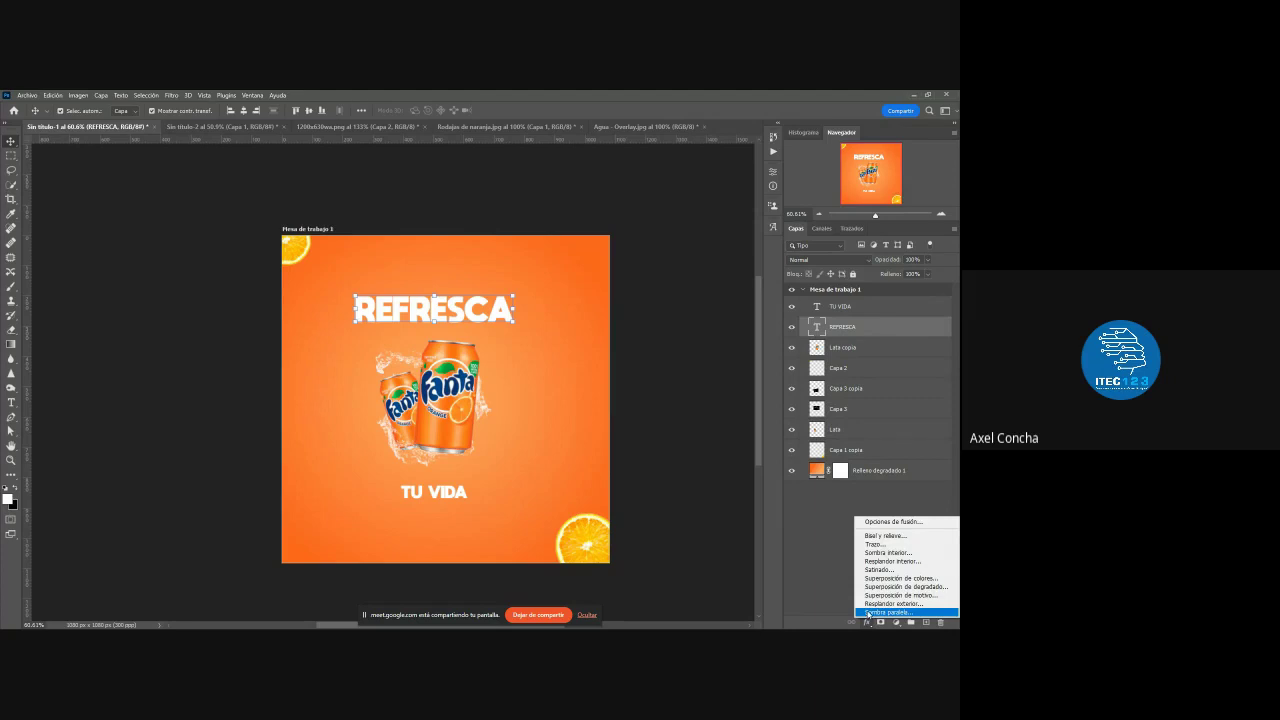
click(892, 326)
drag(487, 374, 724, 261)
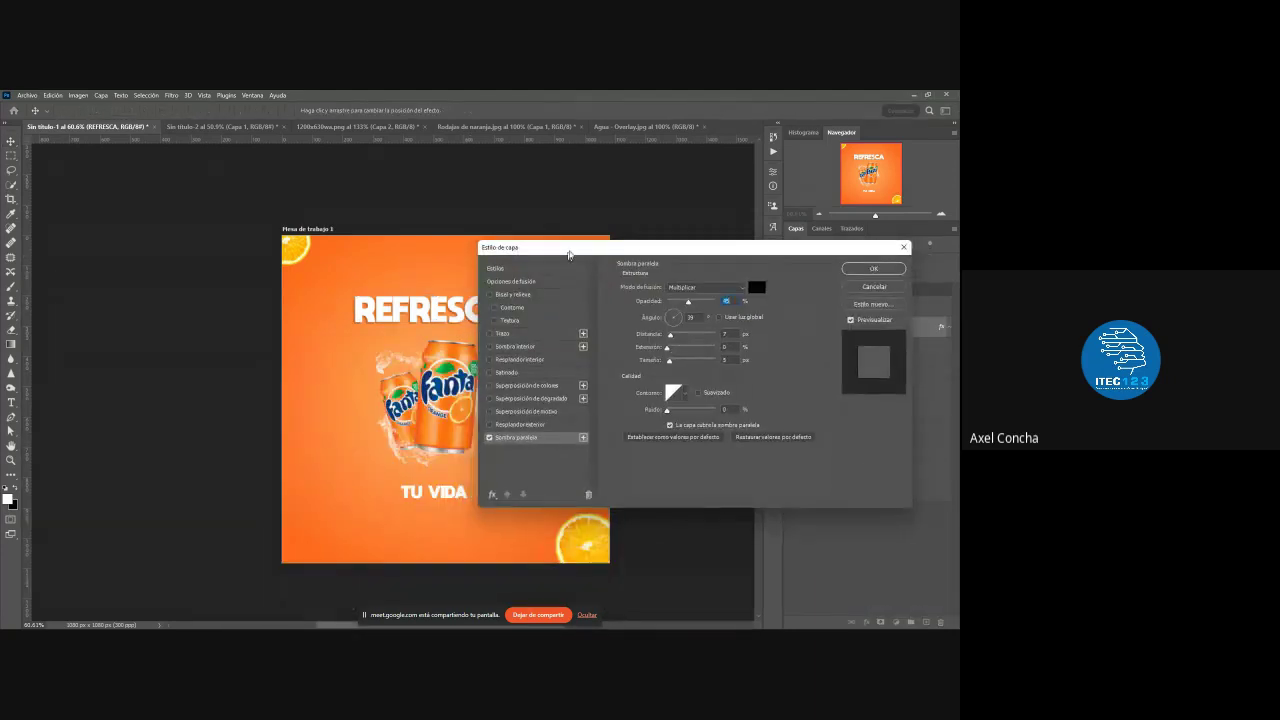
drag(560, 255, 605, 238)
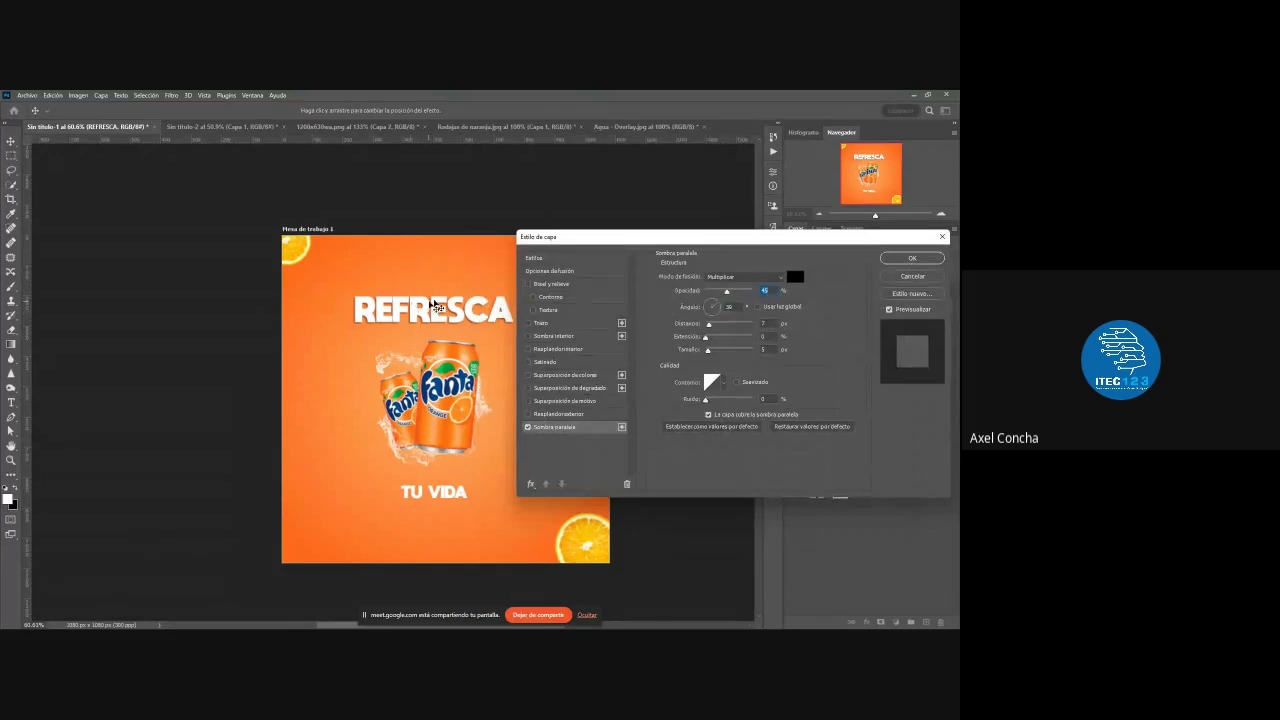
- Enable Contorno and try a thin light orange stroke sampled from the Fanta can, then turn Trazo off
click(562, 298)
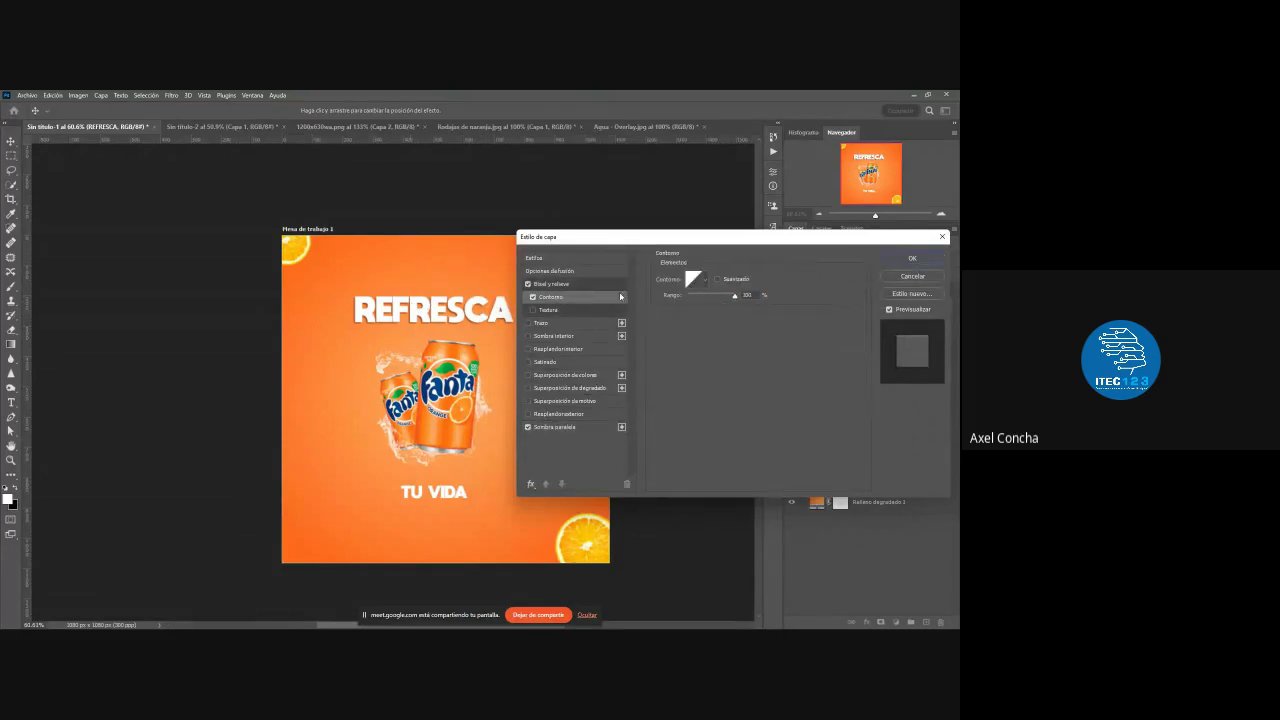
click(541, 322)
click(683, 355)
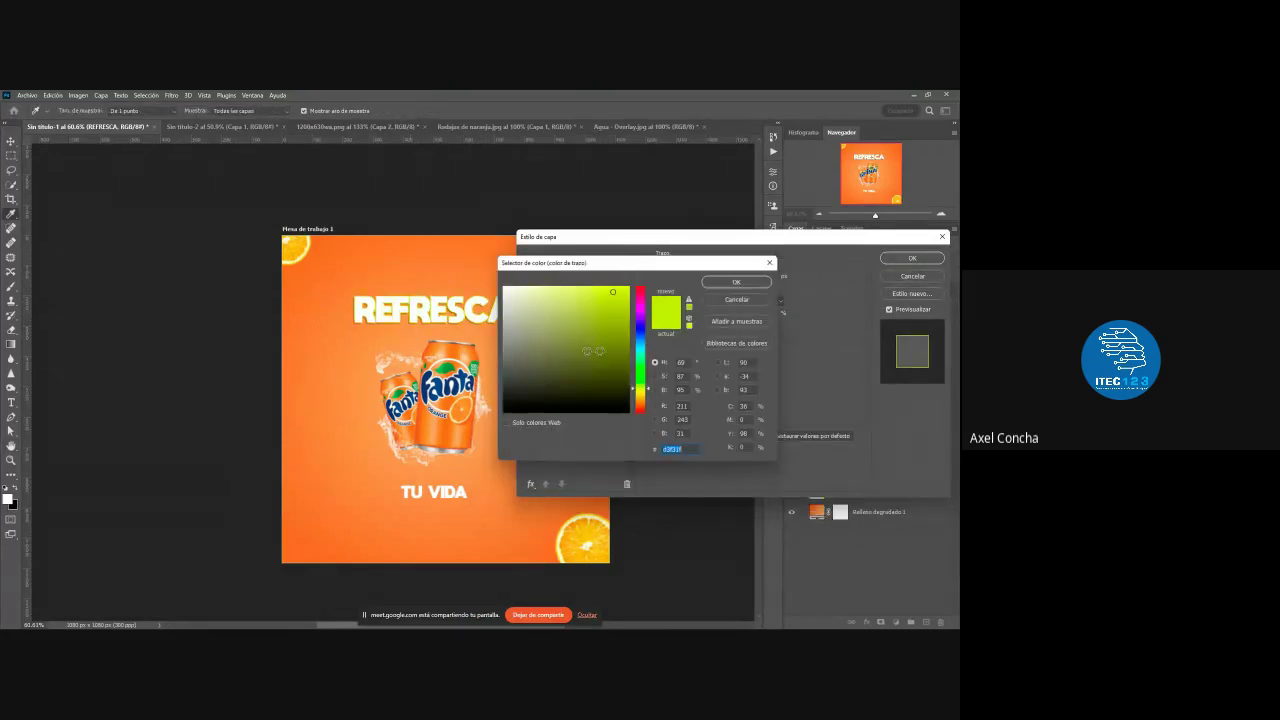
click(468, 347)
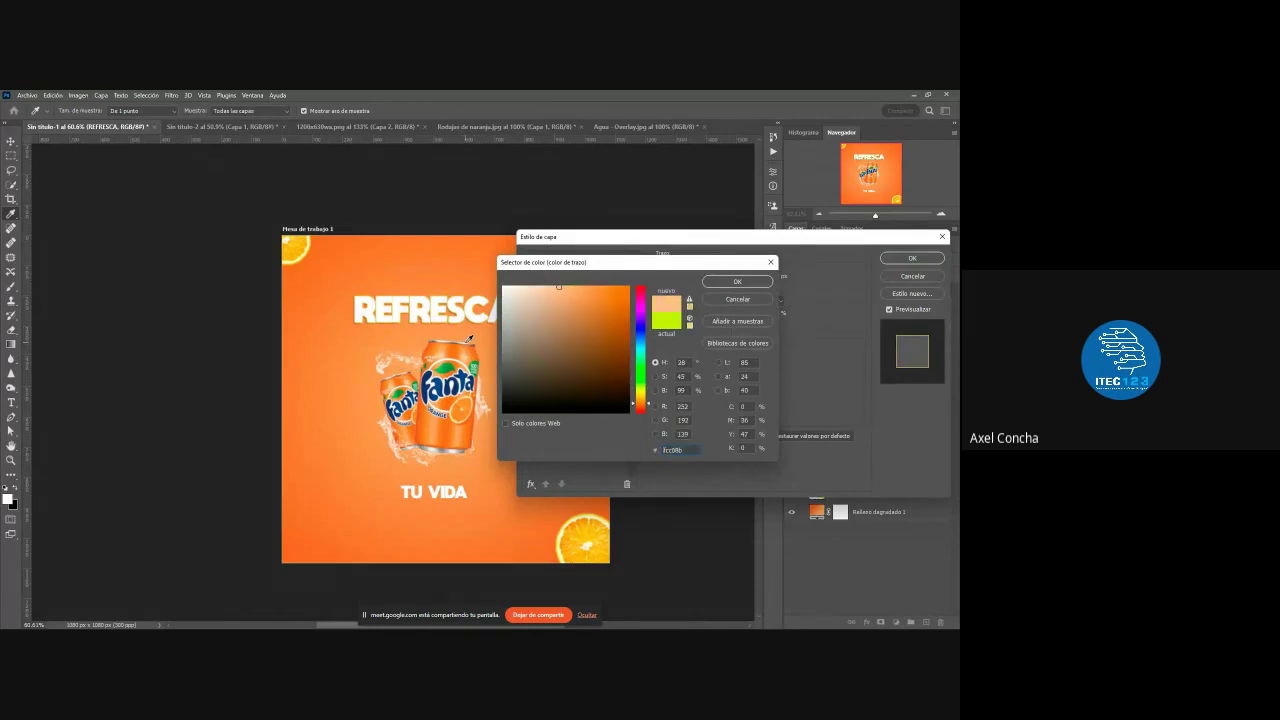
click(709, 281)
drag(709, 281, 709, 280)
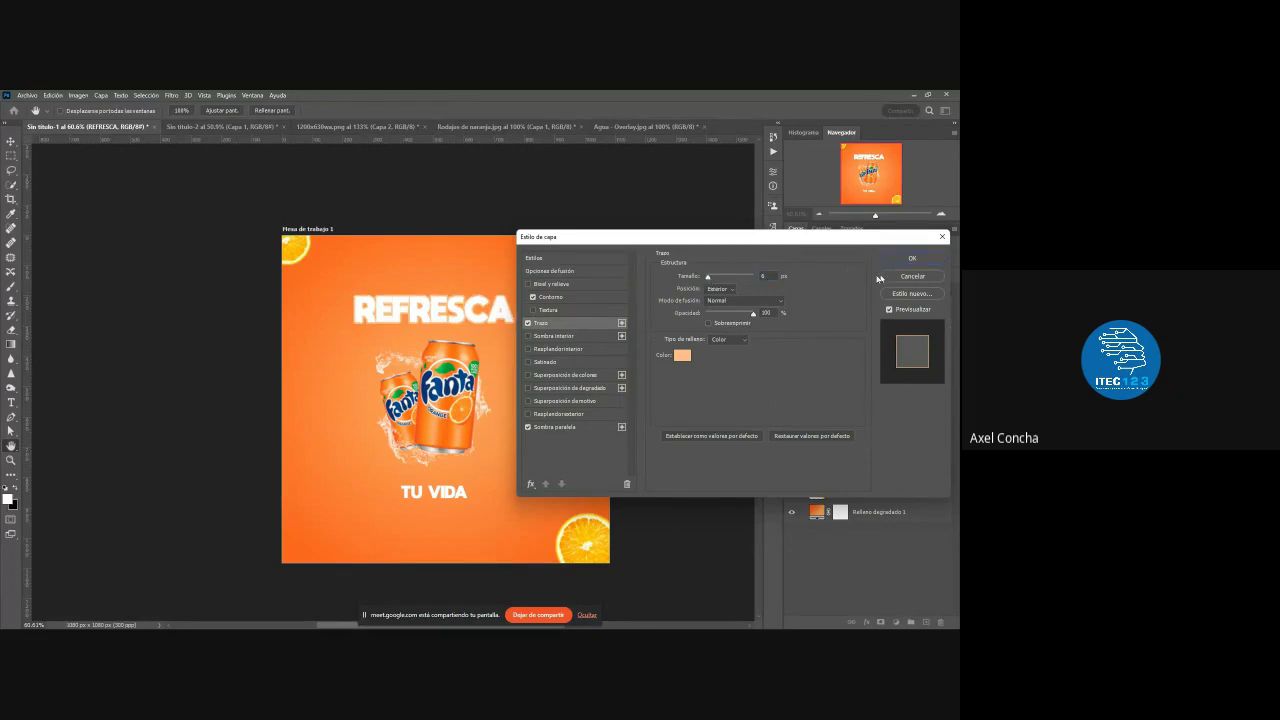
click(528, 323)
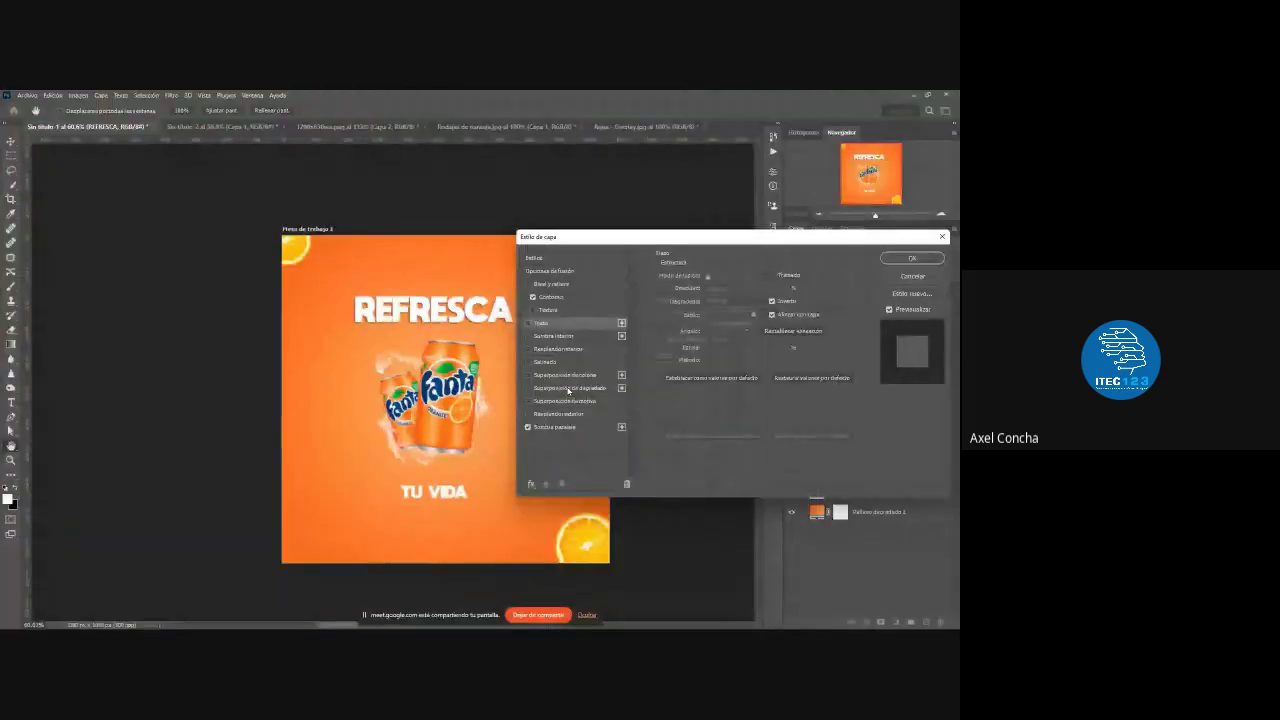
- Add a gradient overlay to REFRESCA using the light pink Rosa_03 preset
click(568, 388)
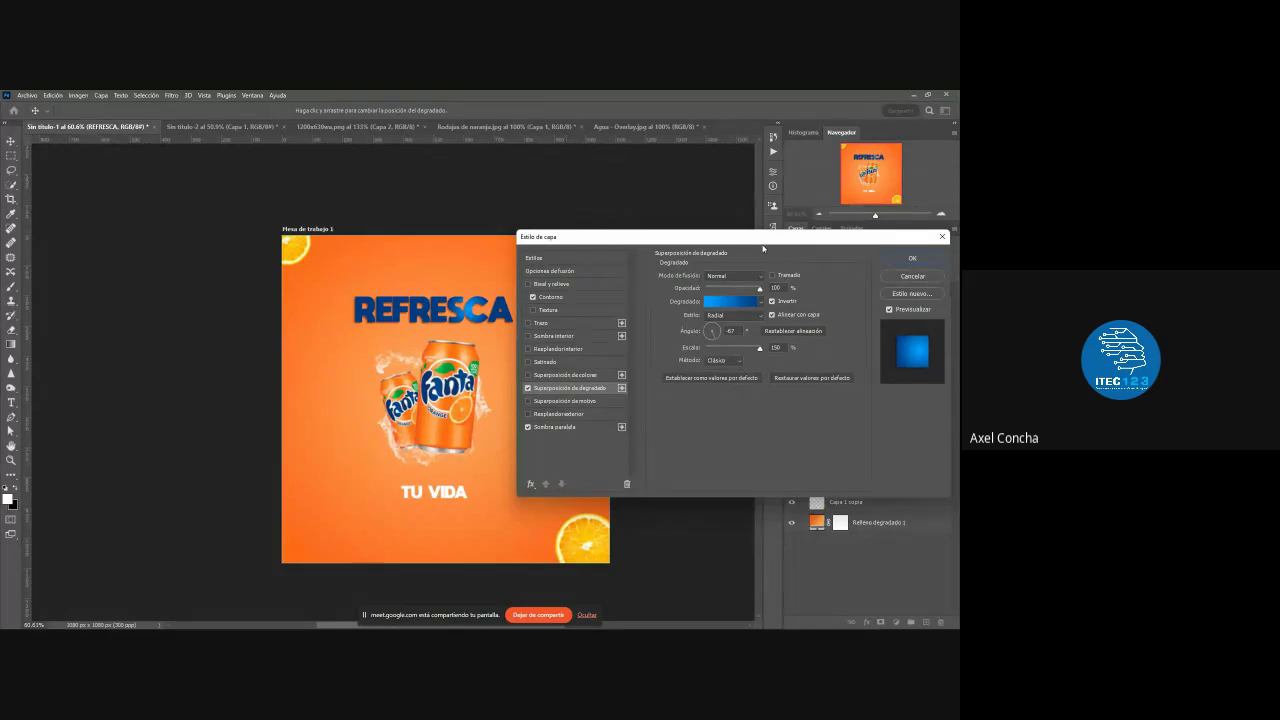
drag(763, 246, 715, 243)
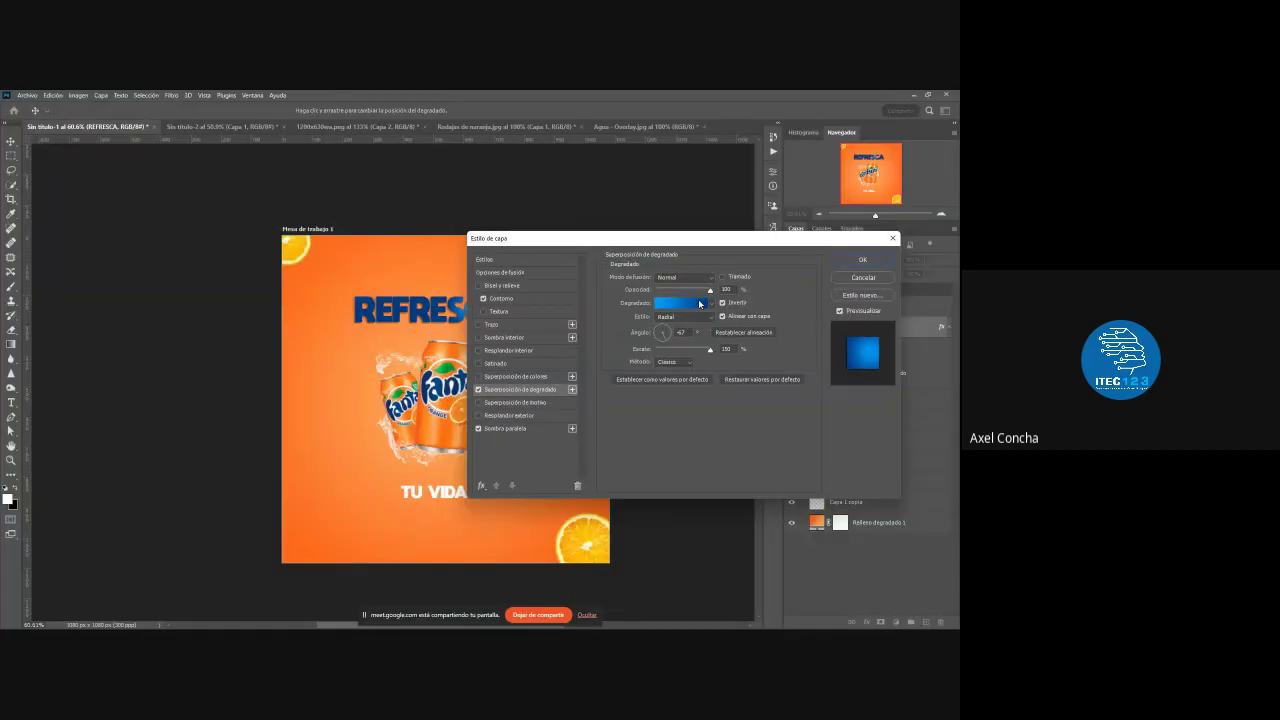
click(698, 302)
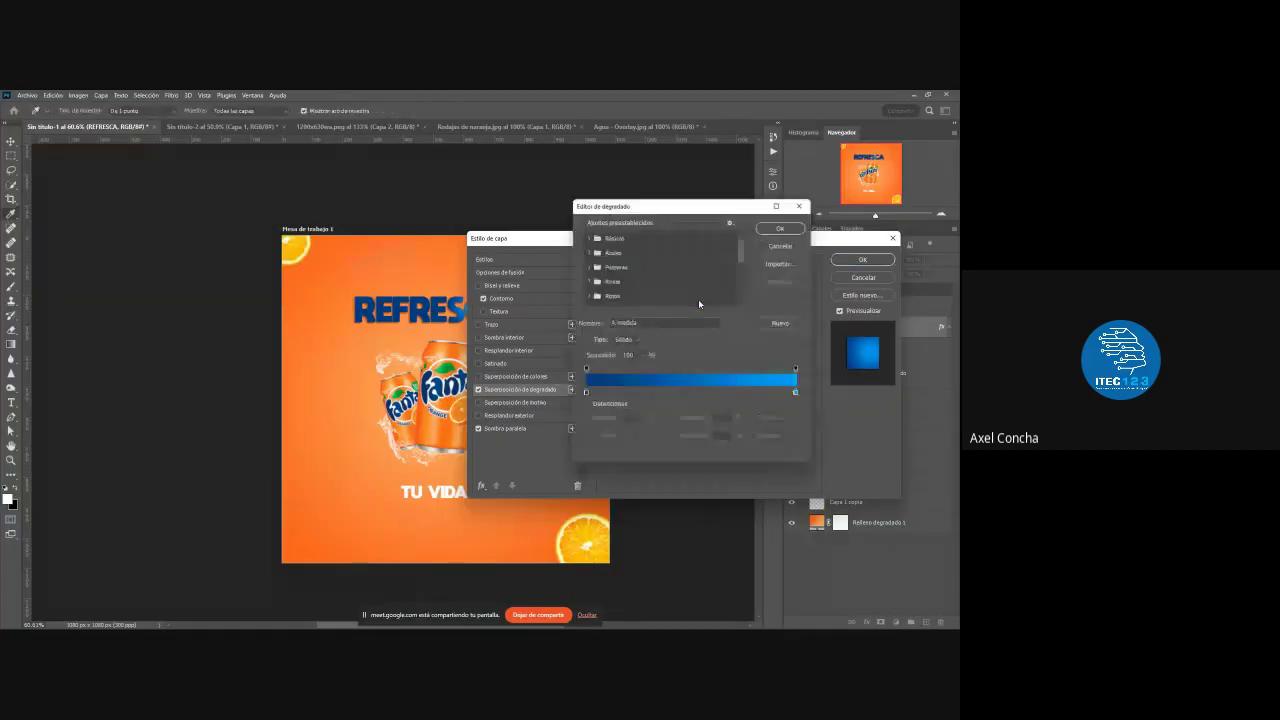
click(590, 281)
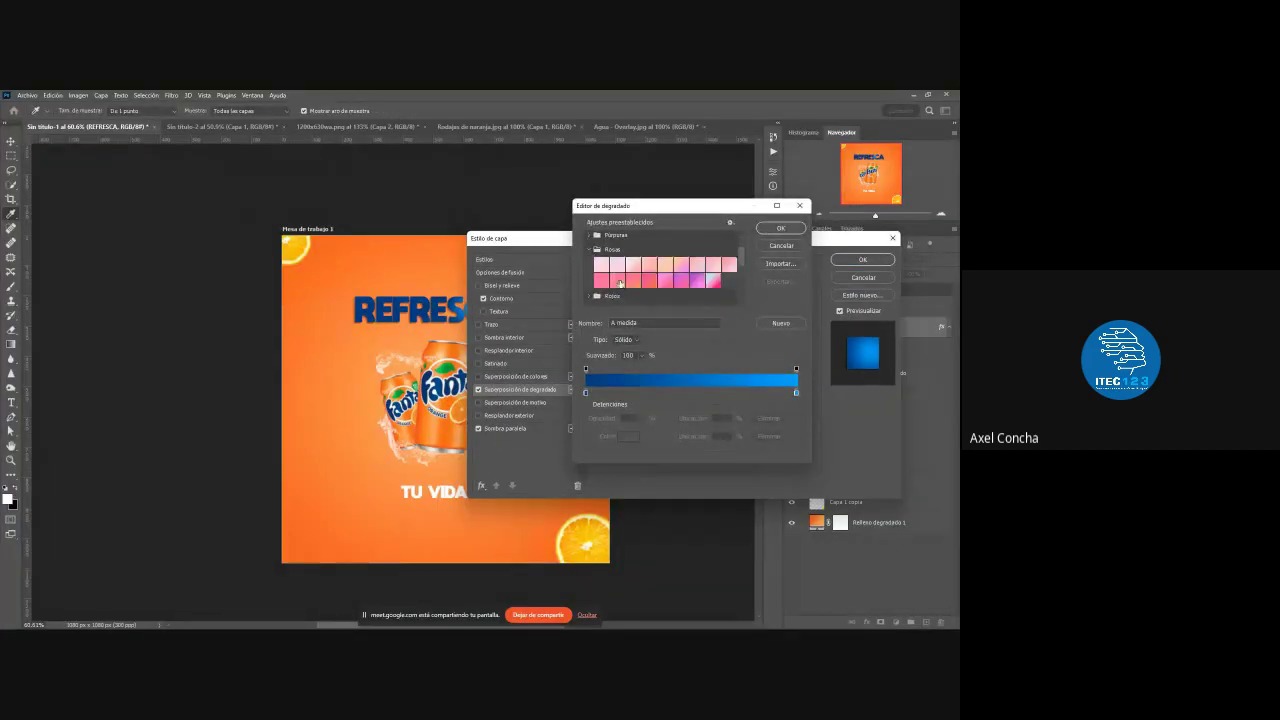
click(620, 283)
click(632, 266)
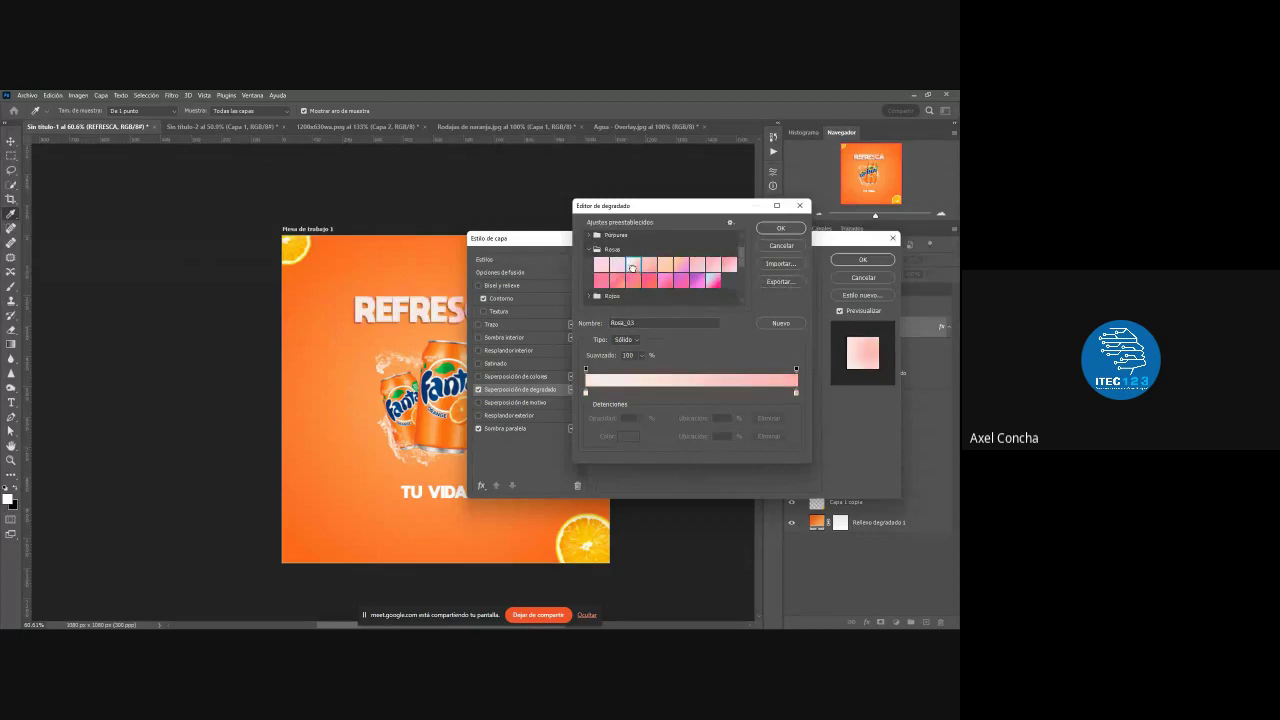
click(781, 228)
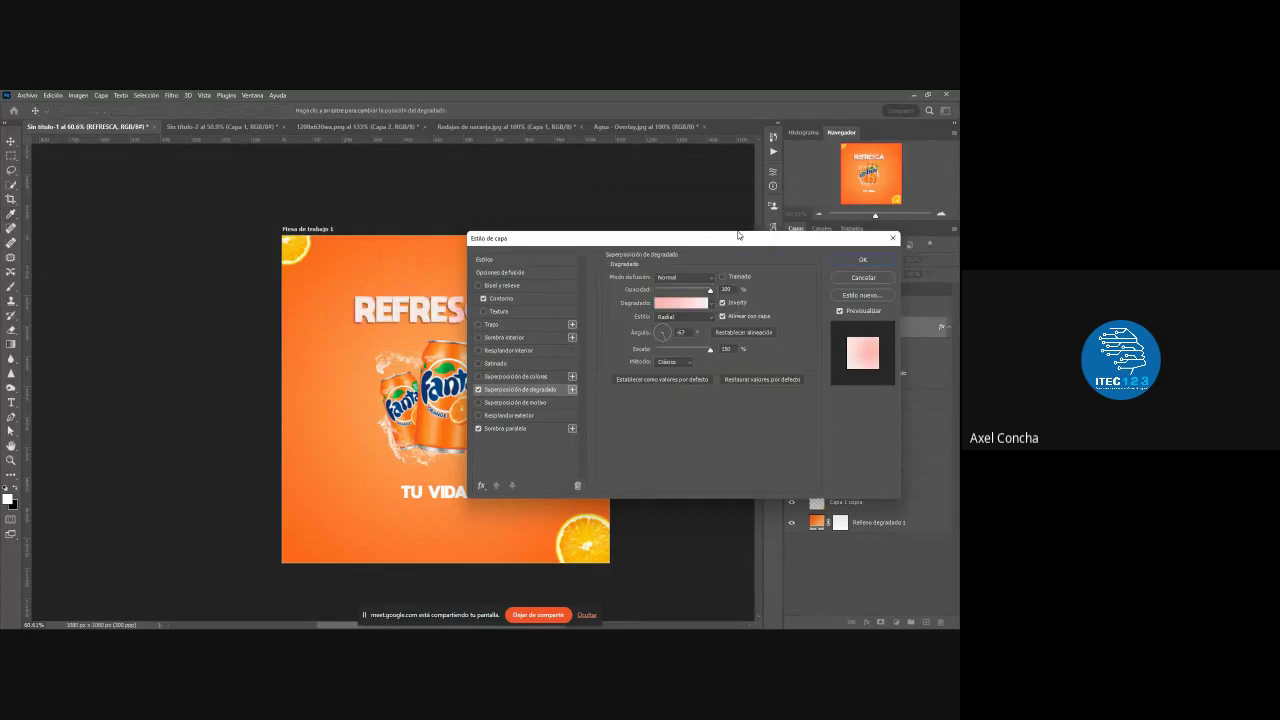
- Adjust the gradient angle, turn off Invertir, and apply the layer style
click(670, 336)
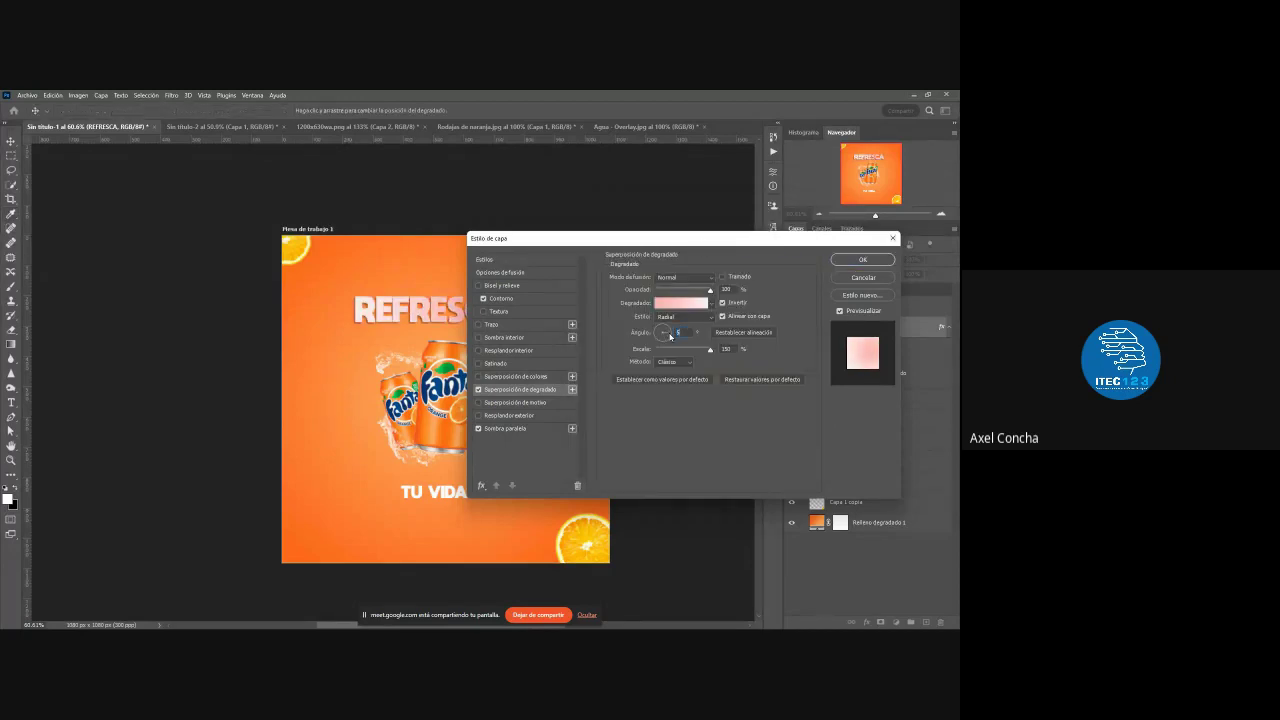
click(722, 304)
drag(723, 247, 616, 376)
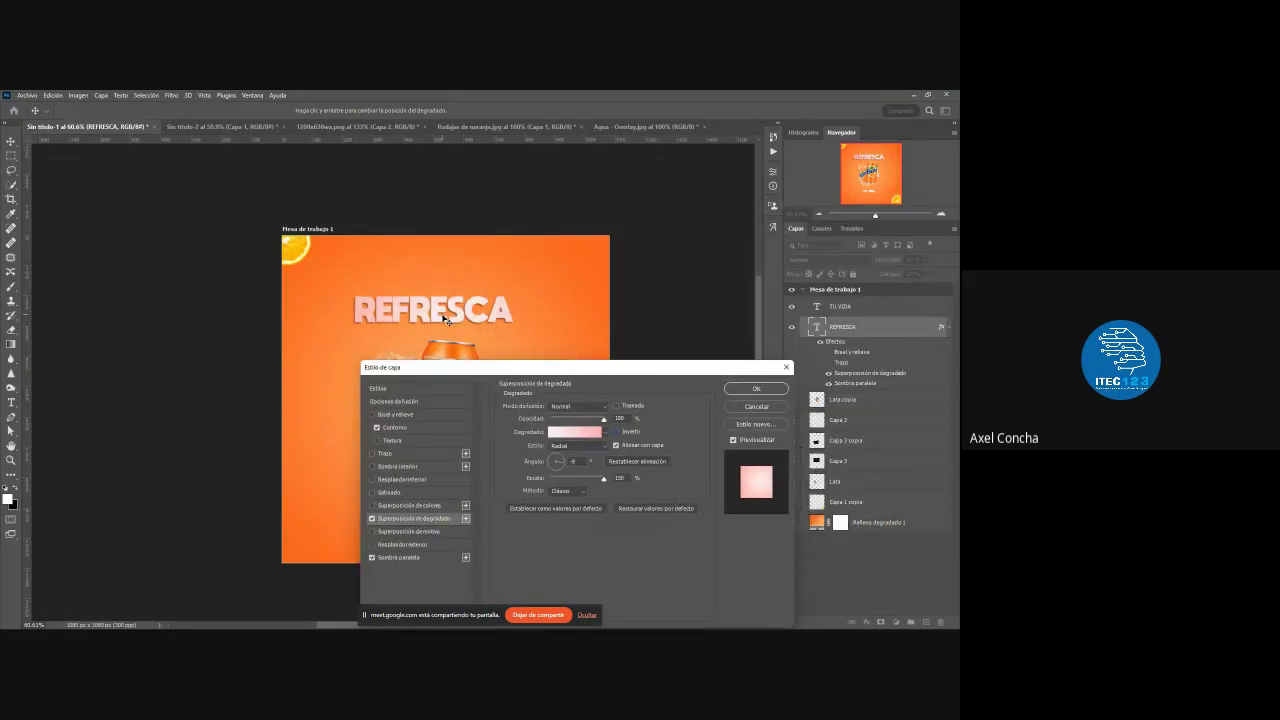
click(731, 388)
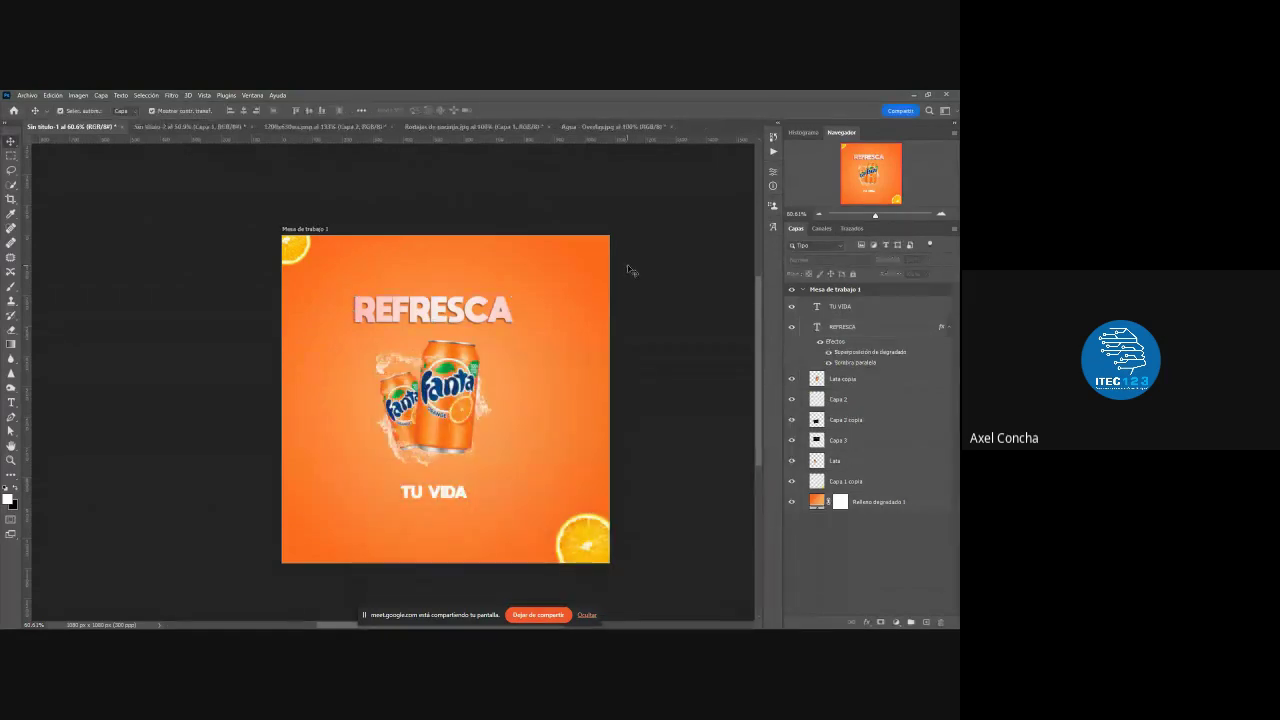
- Switch REFRESCA's gradient overlay to the yellow-to-orange Naranja_05 preset
scroll(411, 260, up, 3)
scroll(415, 263, up, 2)
scroll(409, 358, down, 5)
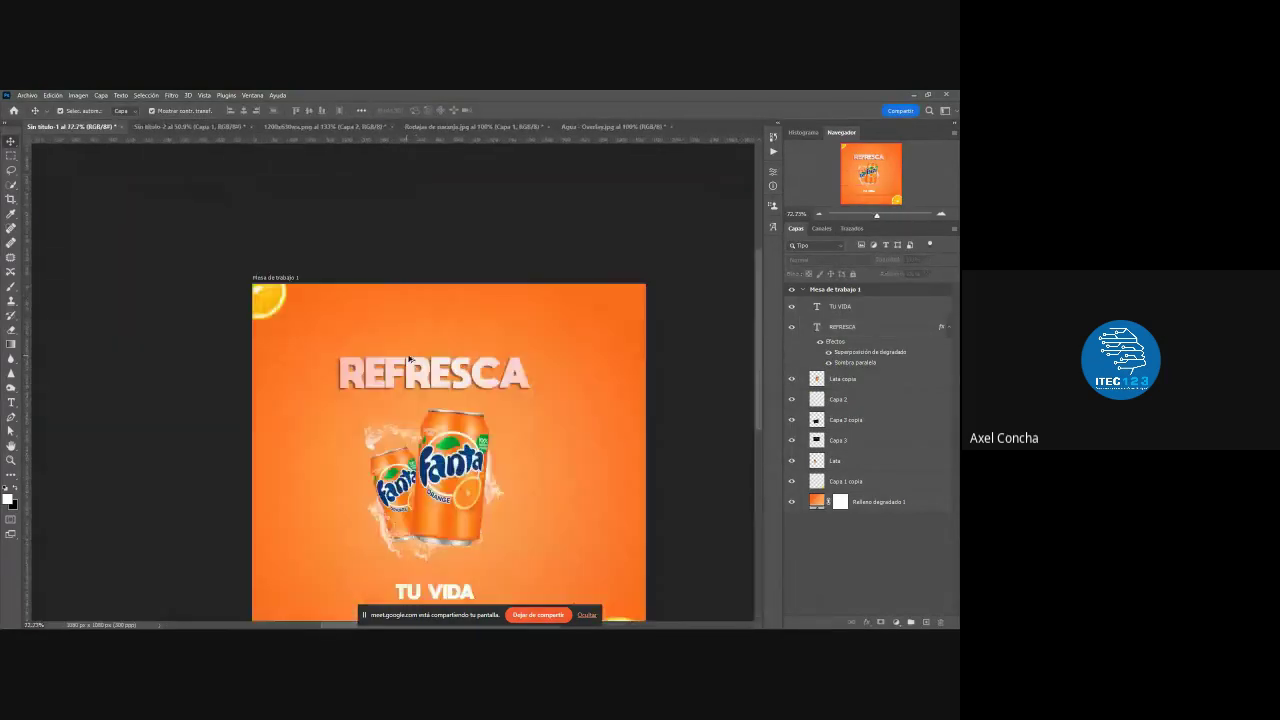
scroll(409, 358, down, 2)
scroll(420, 361, up, 1)
click(420, 362)
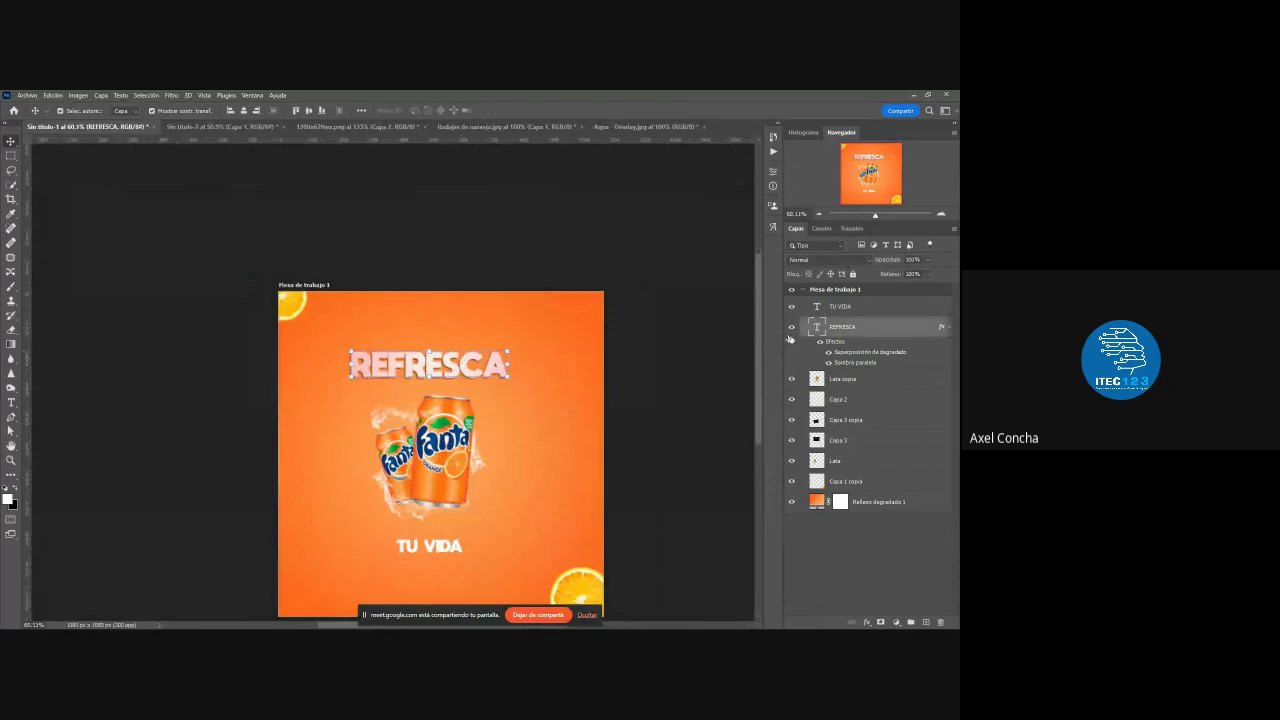
double_click(865, 363)
drag(534, 363, 709, 295)
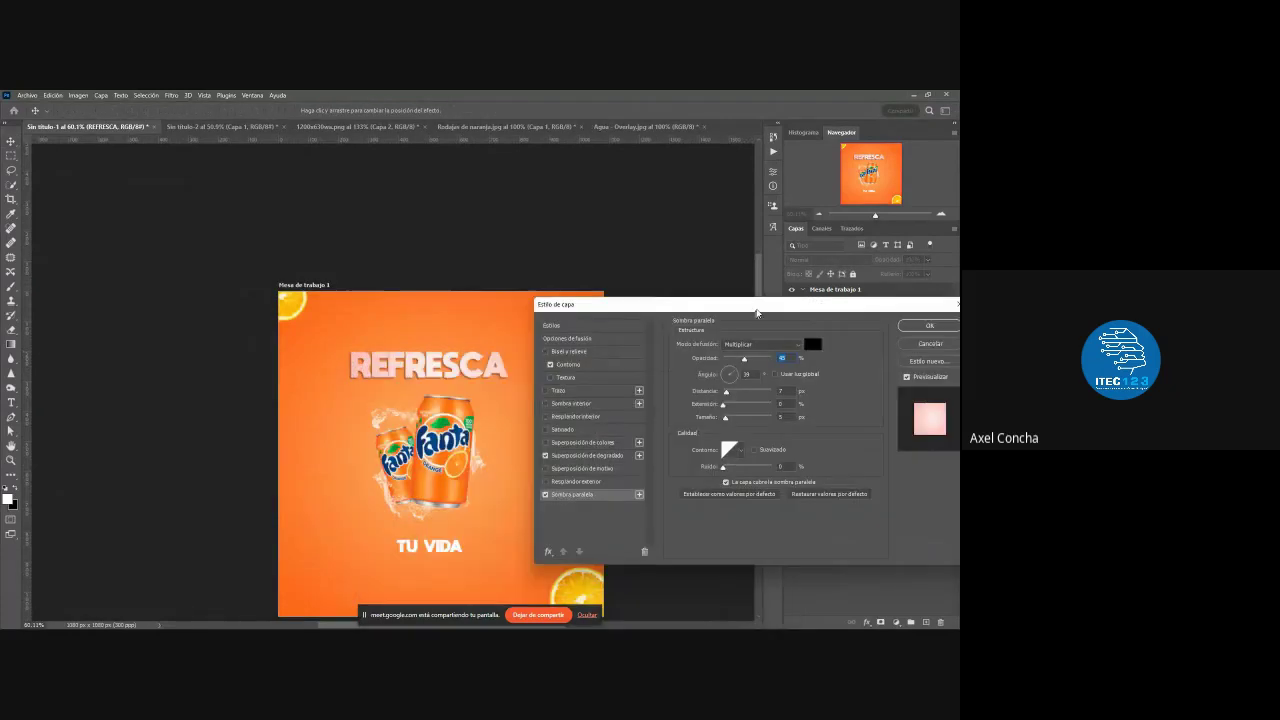
click(590, 446)
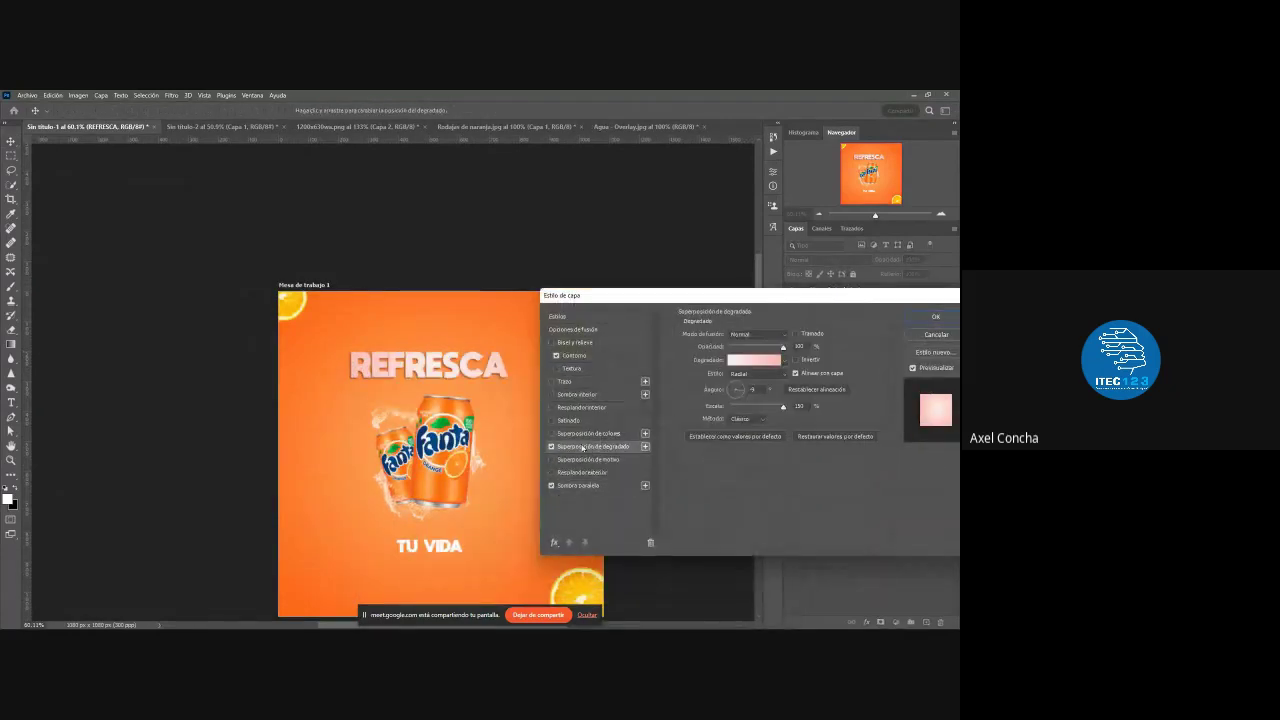
click(757, 358)
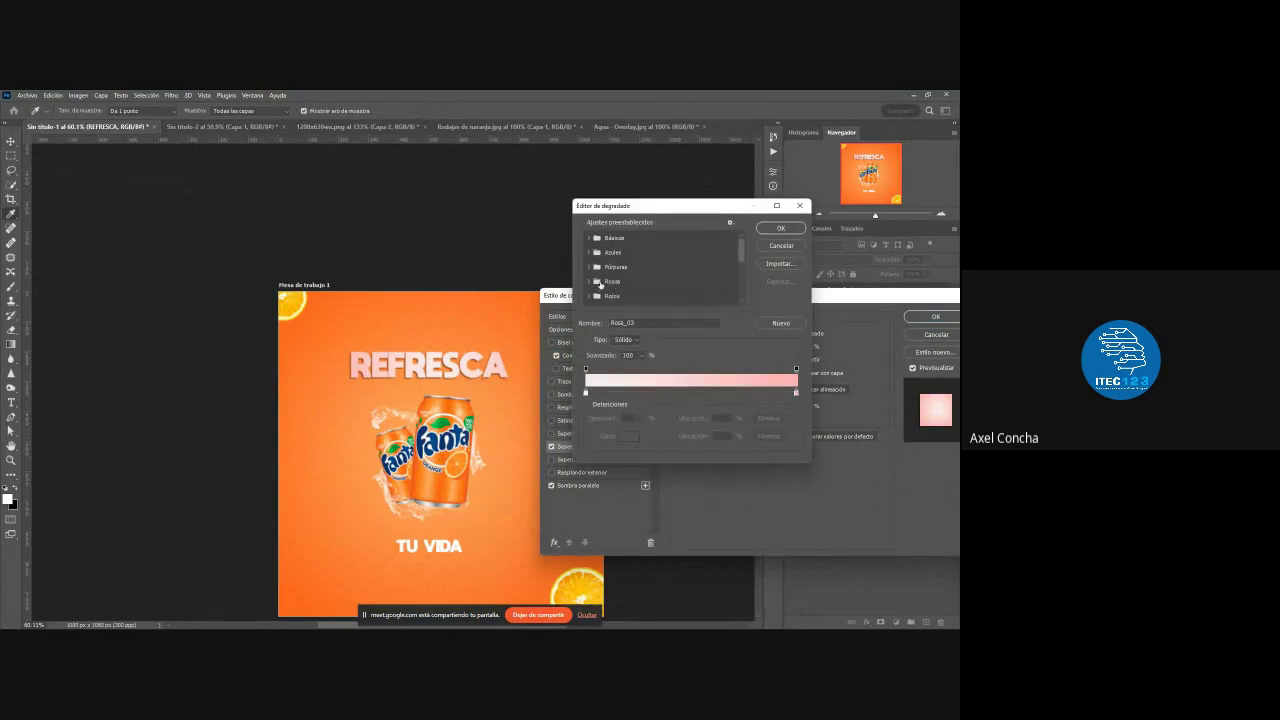
scroll(603, 286, down, 2)
click(597, 286)
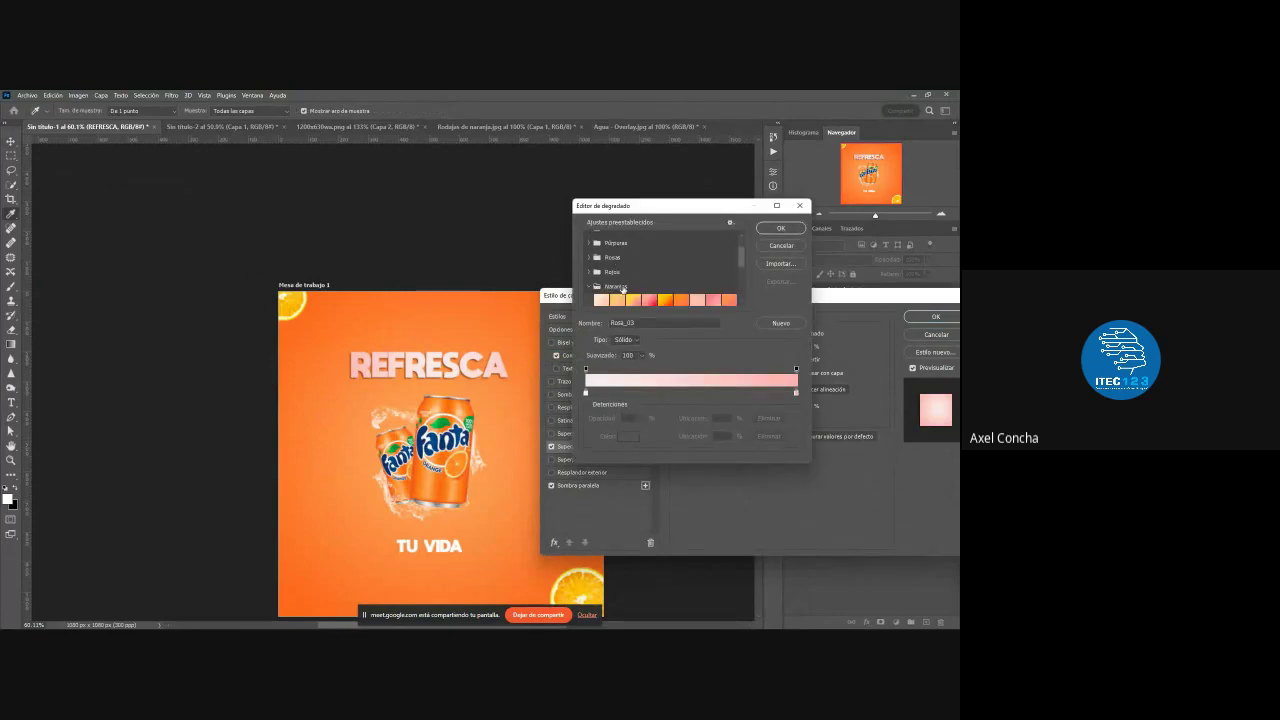
click(671, 293)
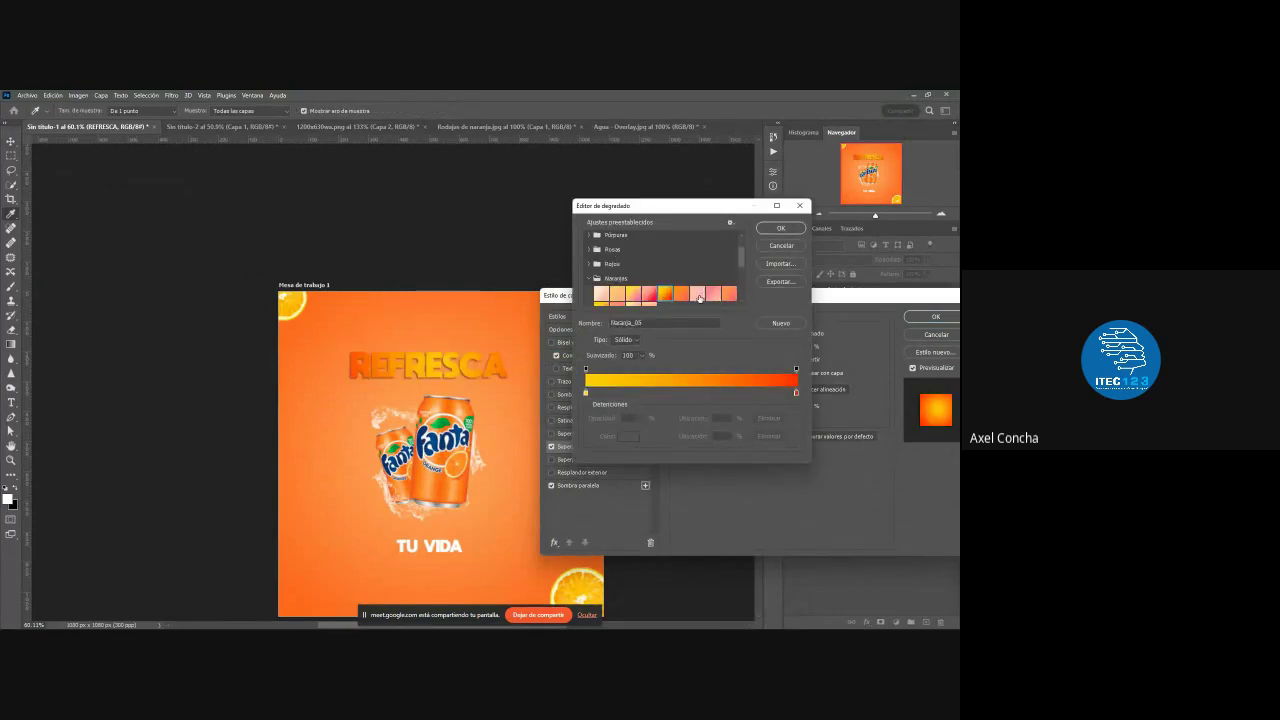
click(776, 228)
- Turn the stroke back on with a white colour and apply the styles
click(565, 381)
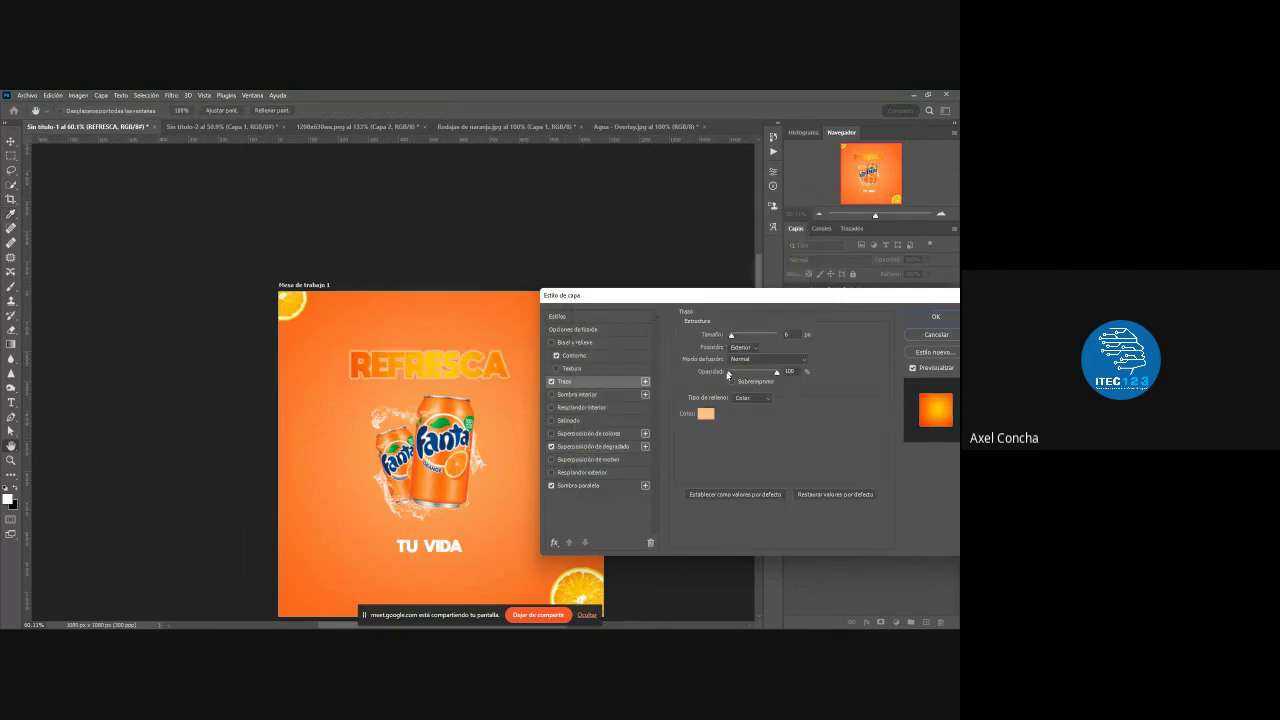
click(705, 413)
click(503, 287)
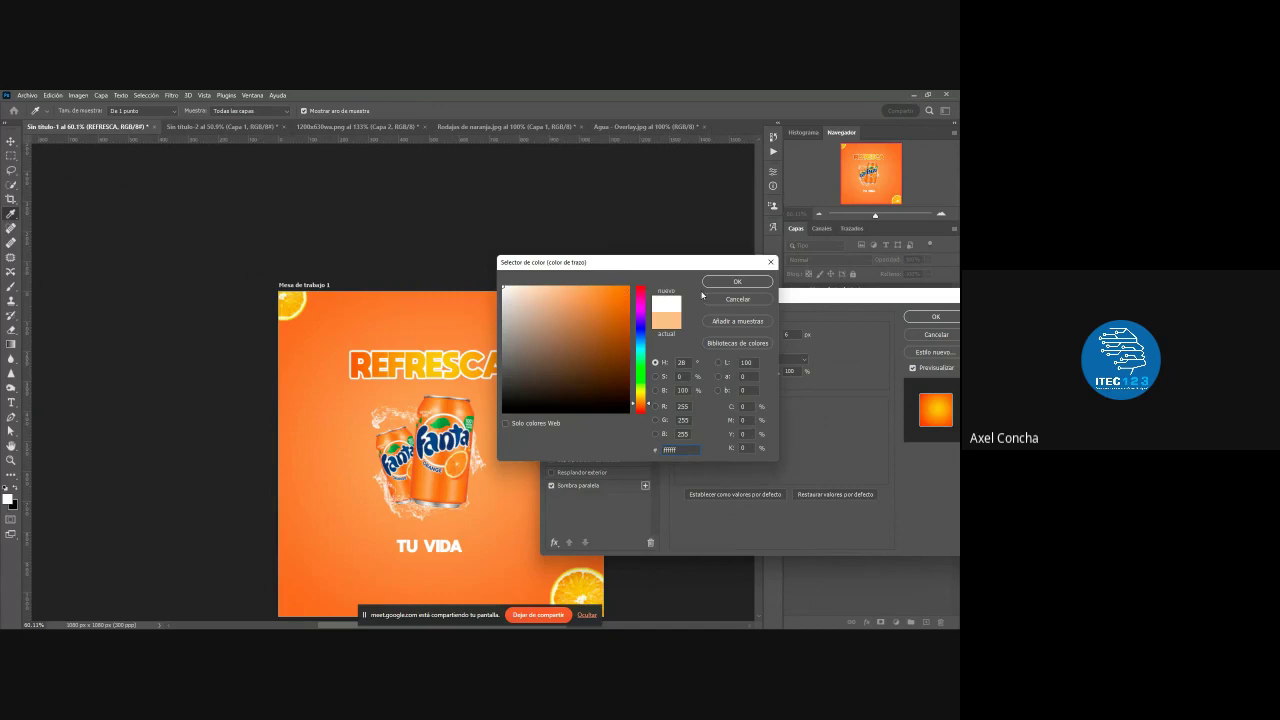
click(736, 281)
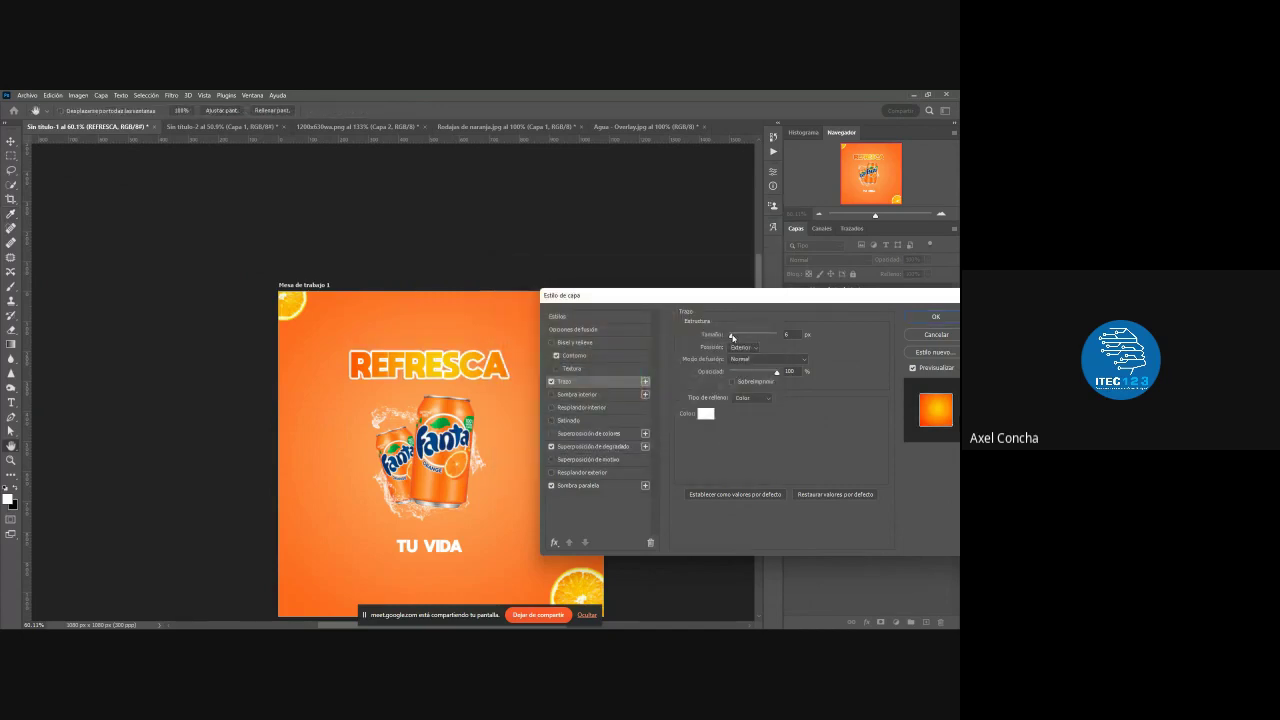
click(915, 317)
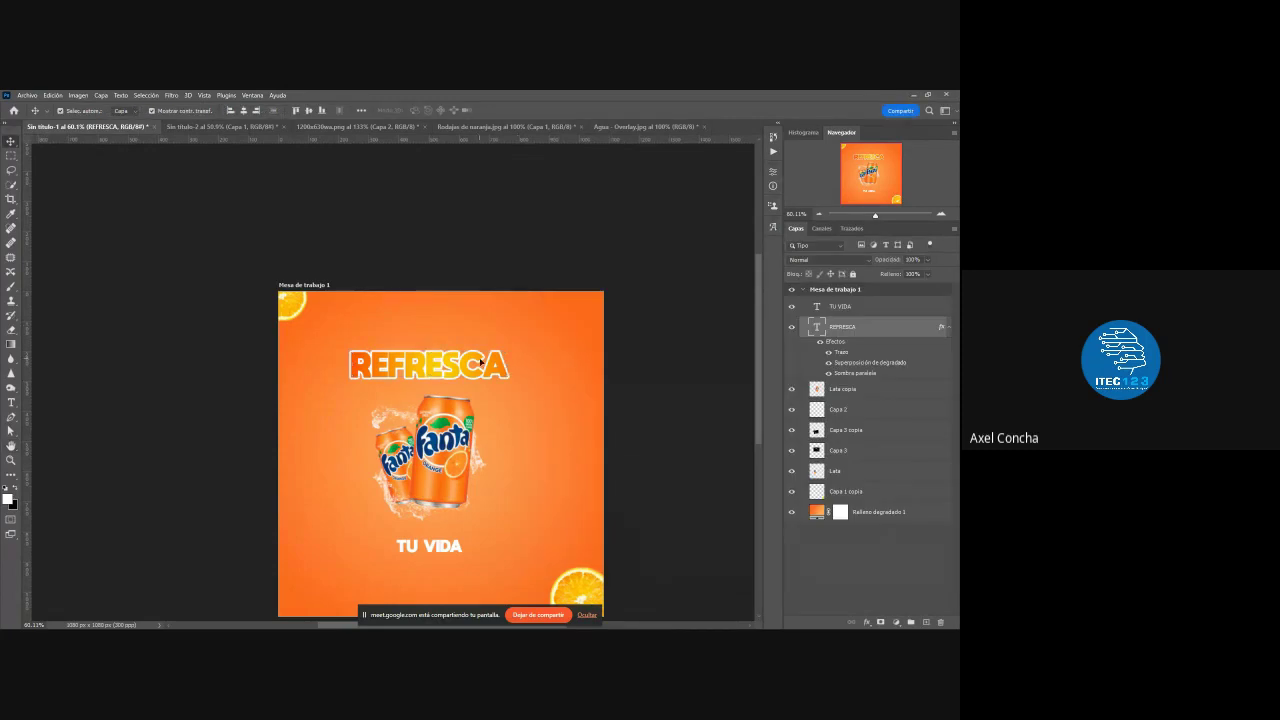
- Hide REFRESCA's gradient overlay and stroke effects and nudge the text slightly
click(694, 385)
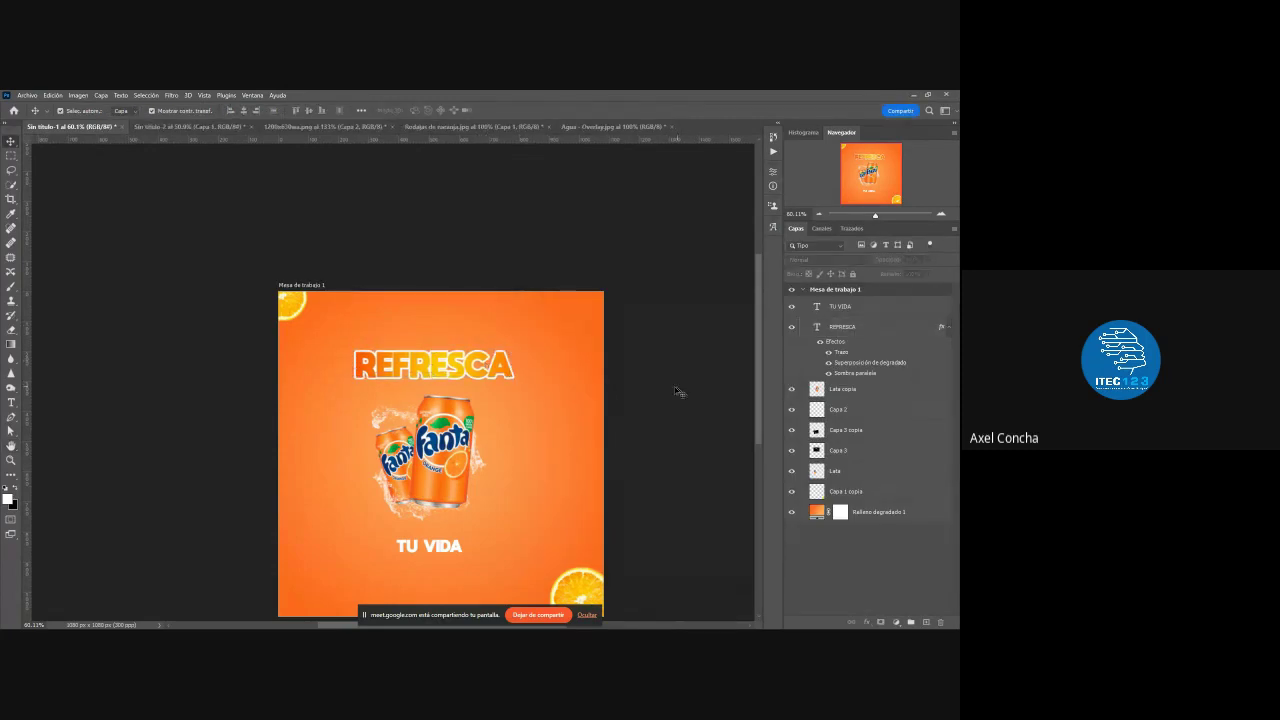
click(829, 362)
click(829, 352)
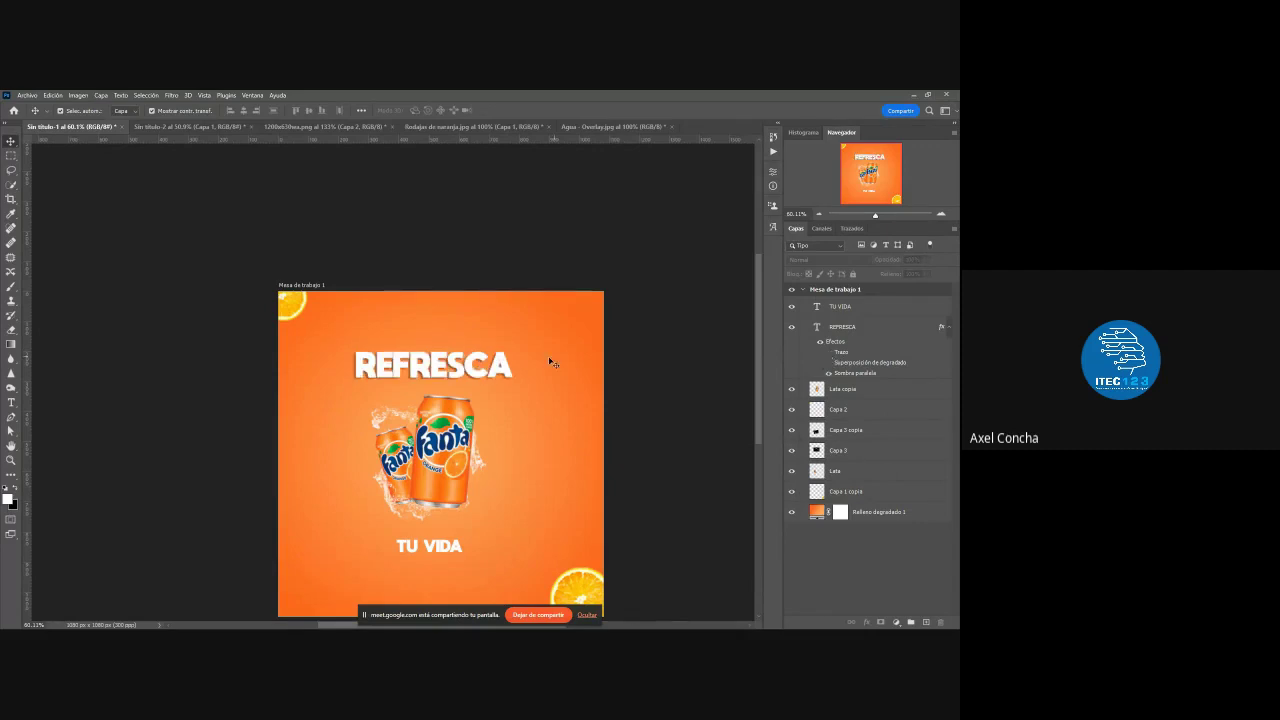
drag(474, 375, 467, 385)
click(636, 372)
scroll(565, 261, down, 2)
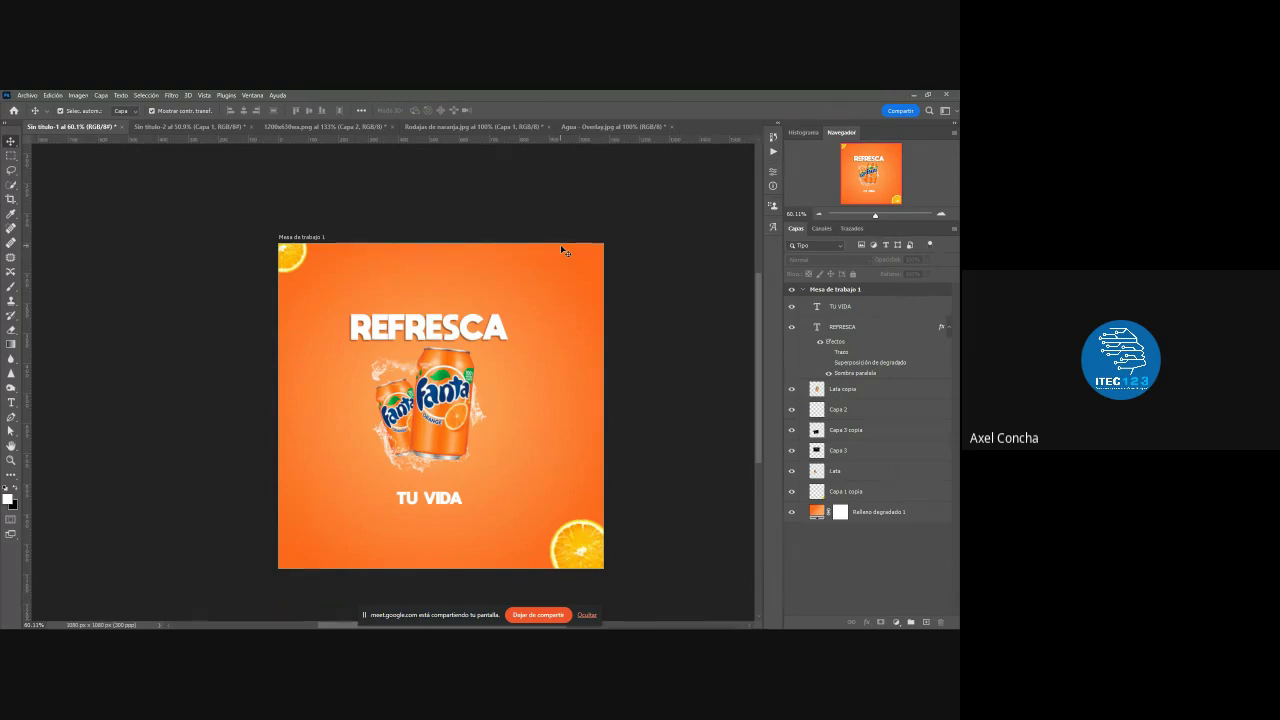
- Cancel the gradient overlay settings on REFRESCA and nudge it slightly upward
click(460, 336)
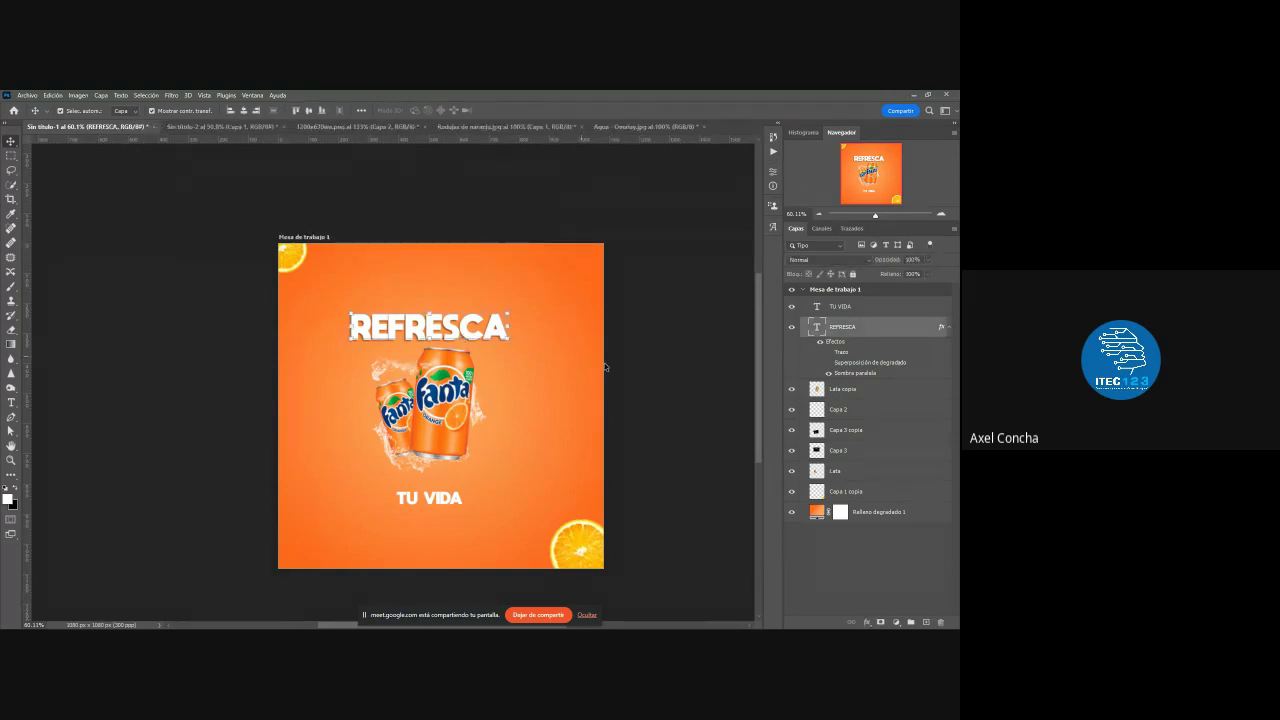
click(867, 615)
click(890, 589)
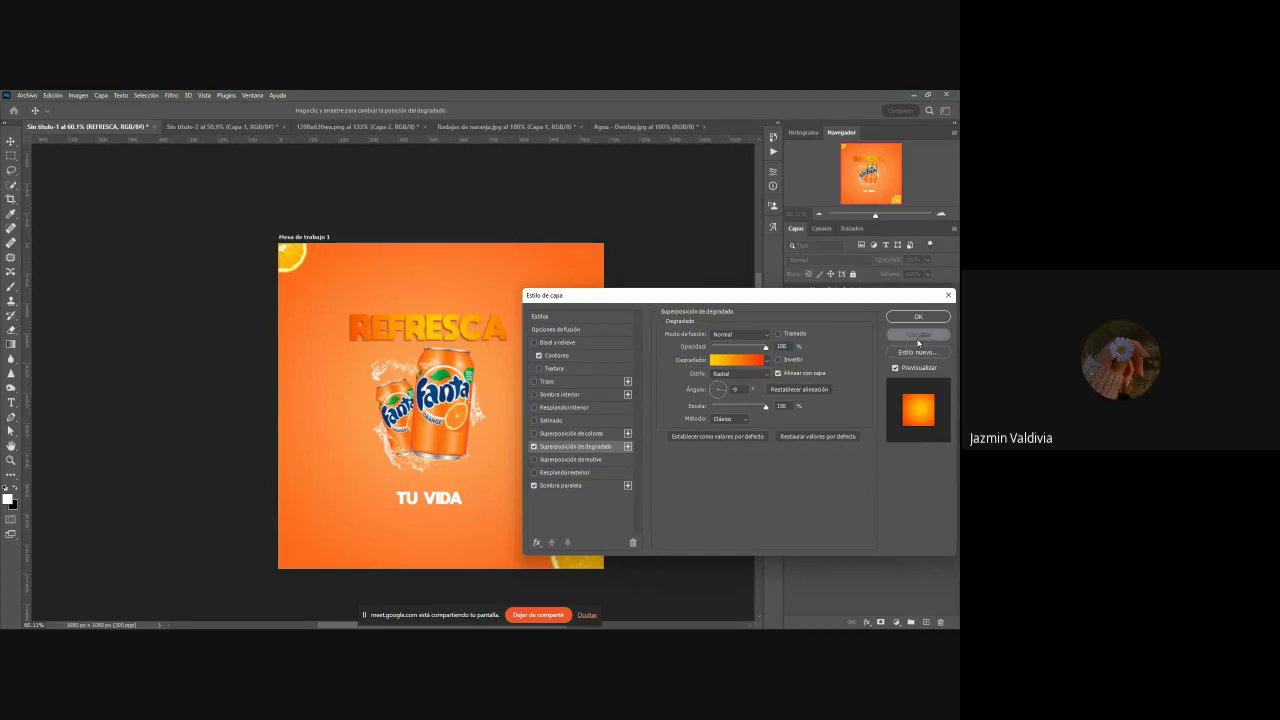
click(908, 335)
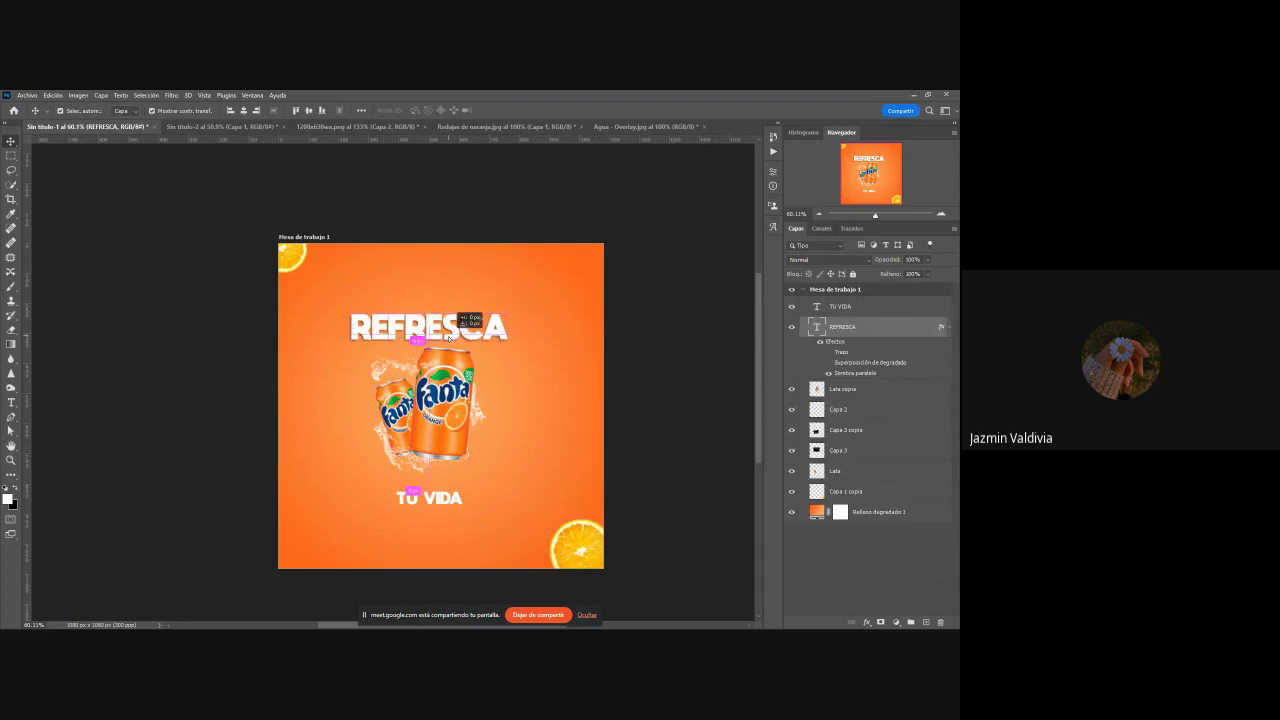
drag(466, 316, 467, 311)
- Deselect REFRESCA and switch to the Text tool on the splash version of the ad
click(683, 370)
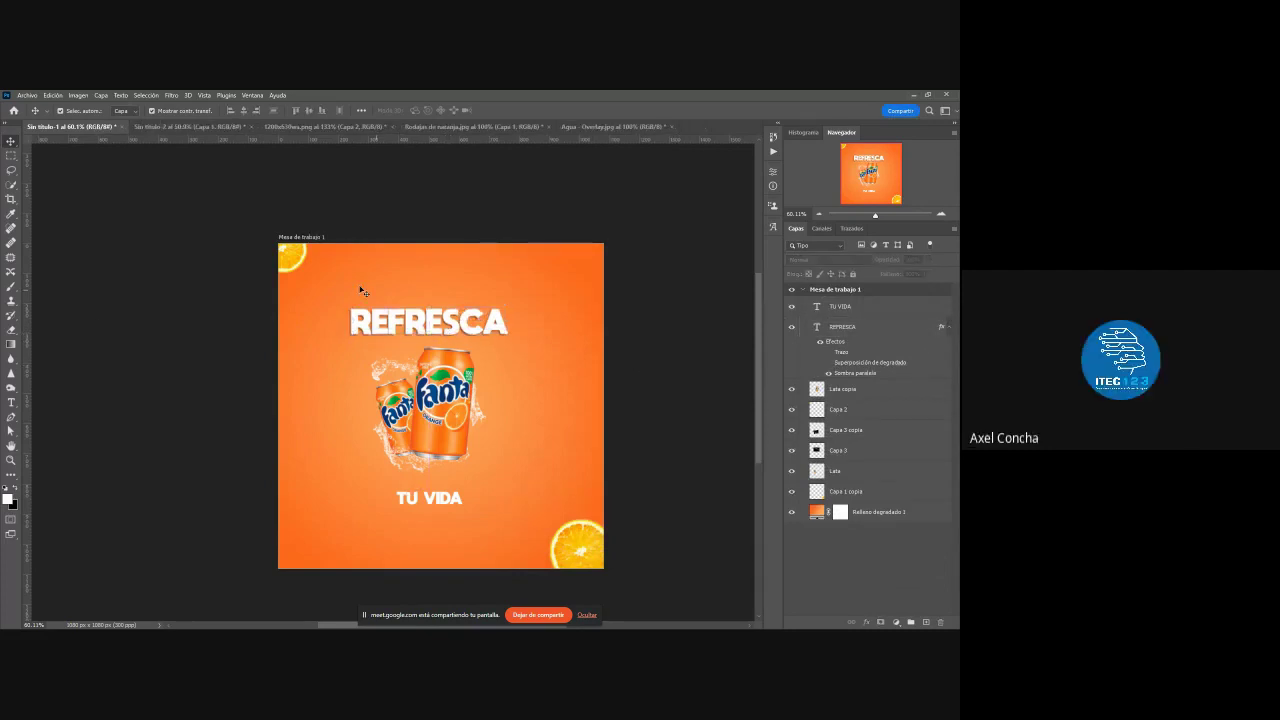
click(11, 402)
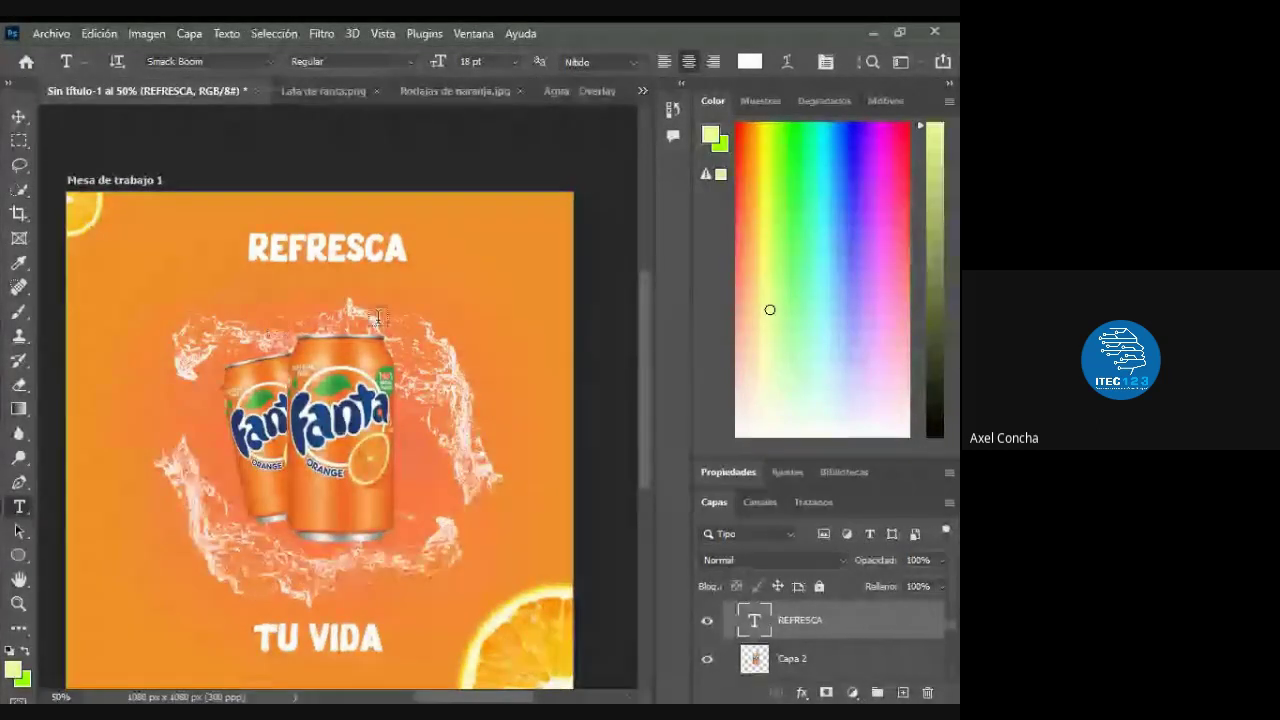
- Select the REFRESCA text, commit it unchanged, and switch to the Move tool
scroll(345, 209, down, 1)
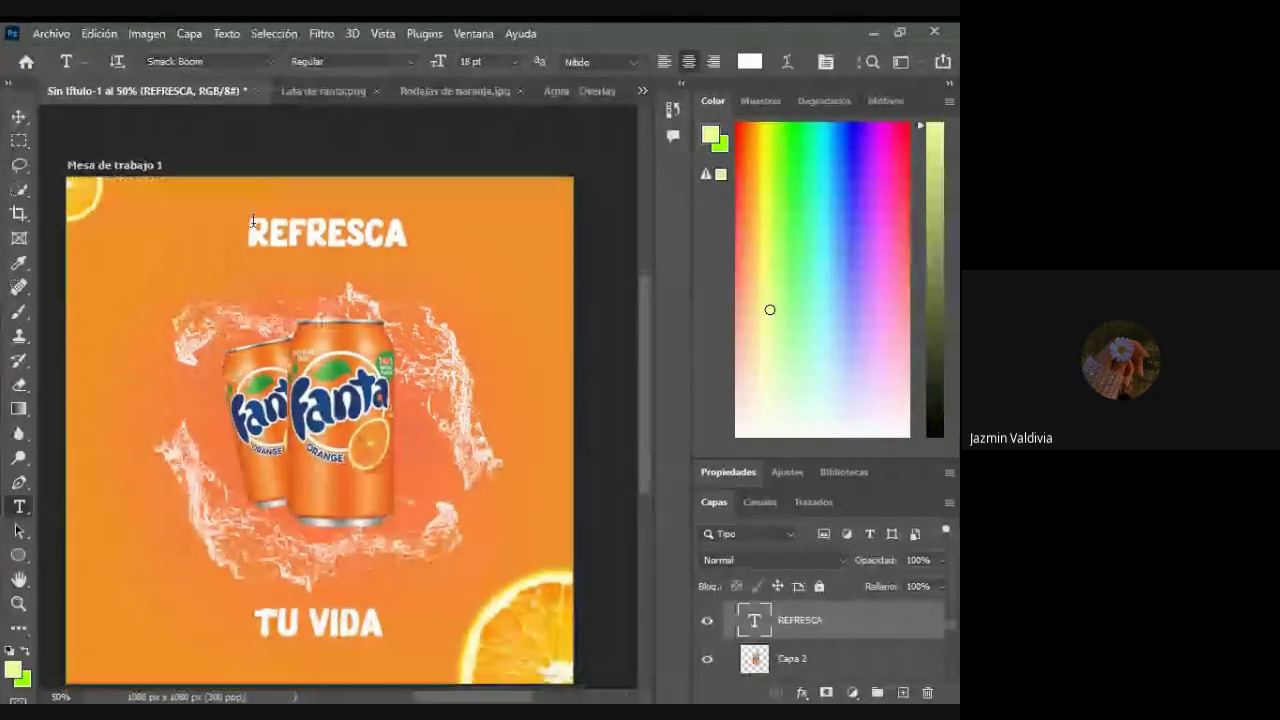
click(348, 232)
drag(408, 234, 245, 234)
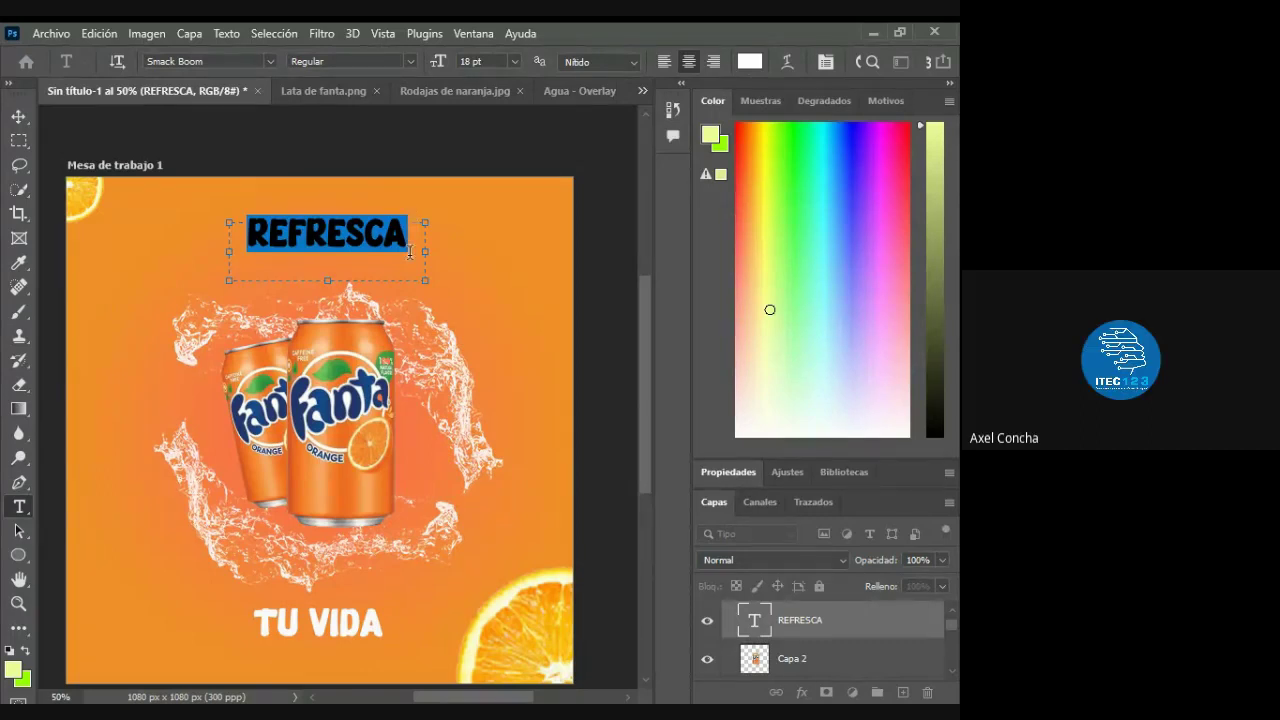
click(410, 252)
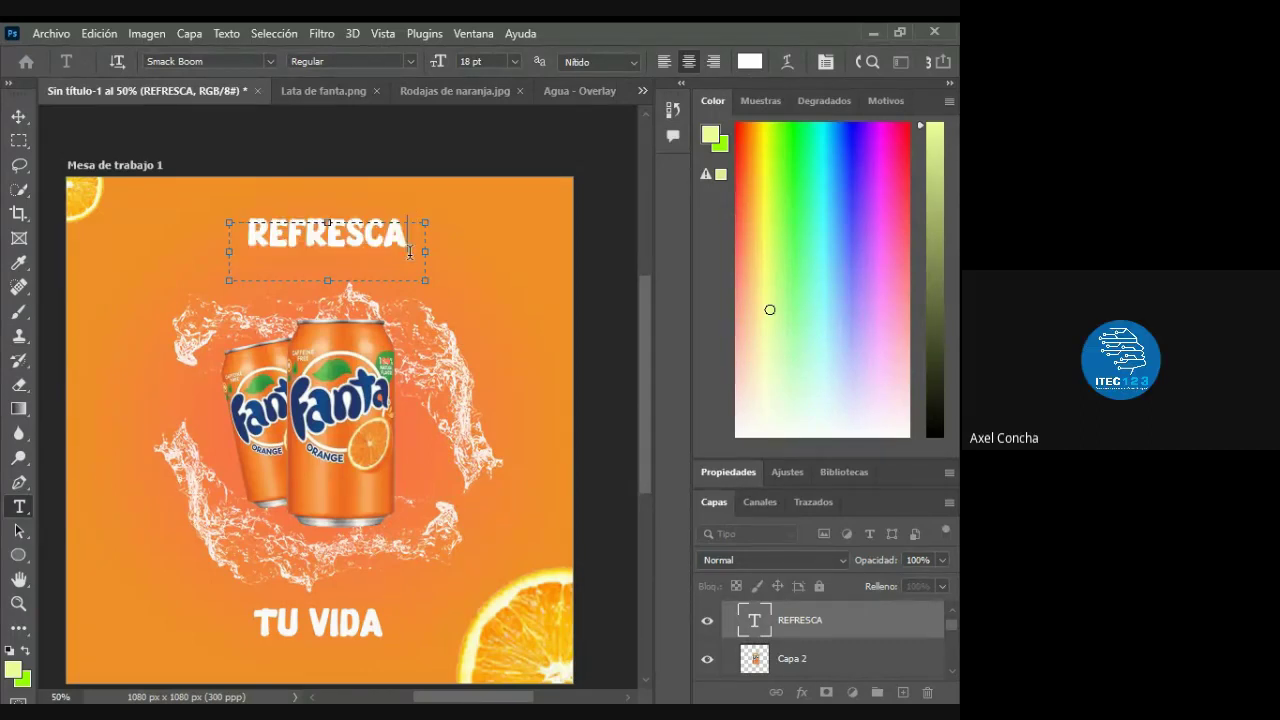
click(829, 628)
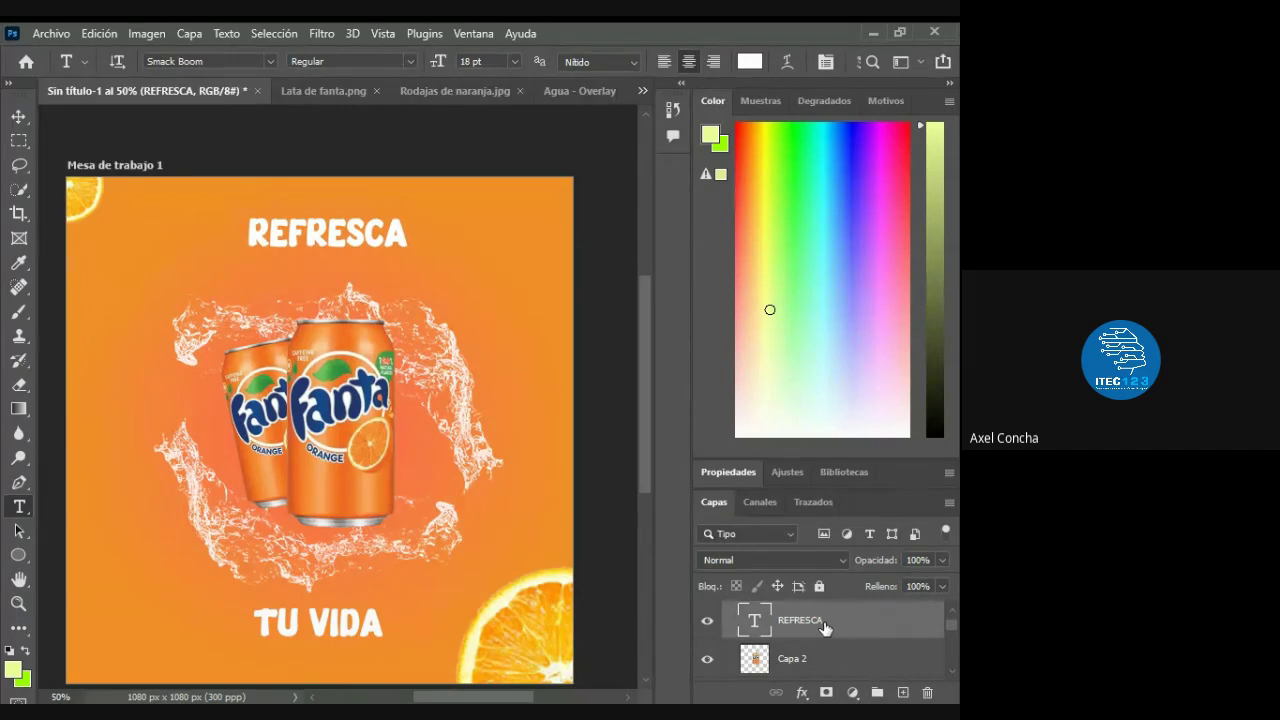
click(15, 112)
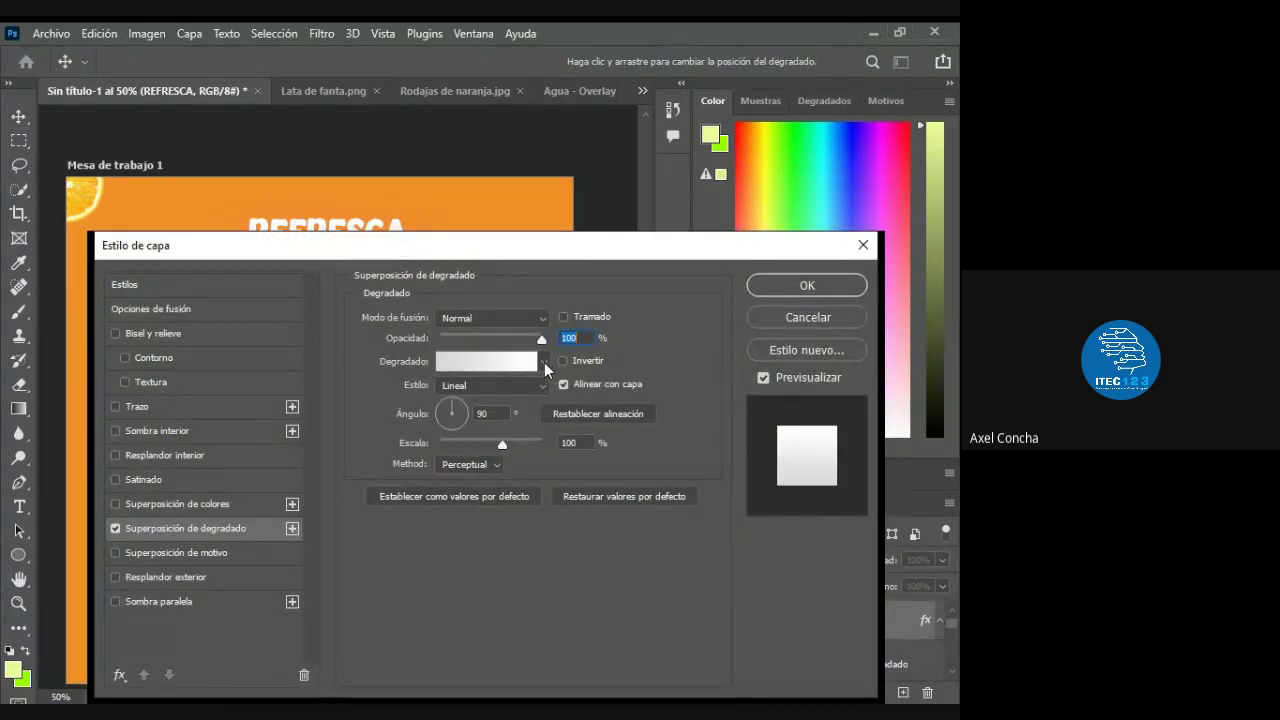
- Pick Azul_16 from the Azules gradient presets, after briefly trying Azul_14, and confirm
click(508, 362)
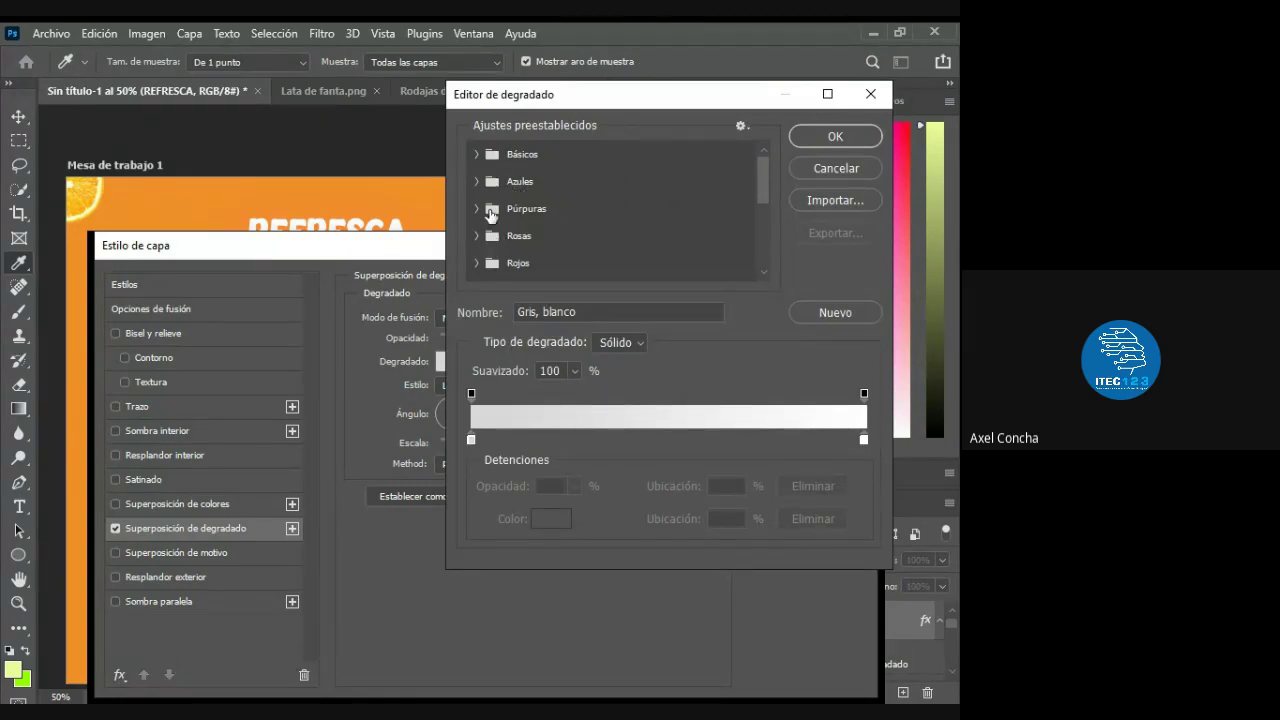
scroll(517, 230, down, 1)
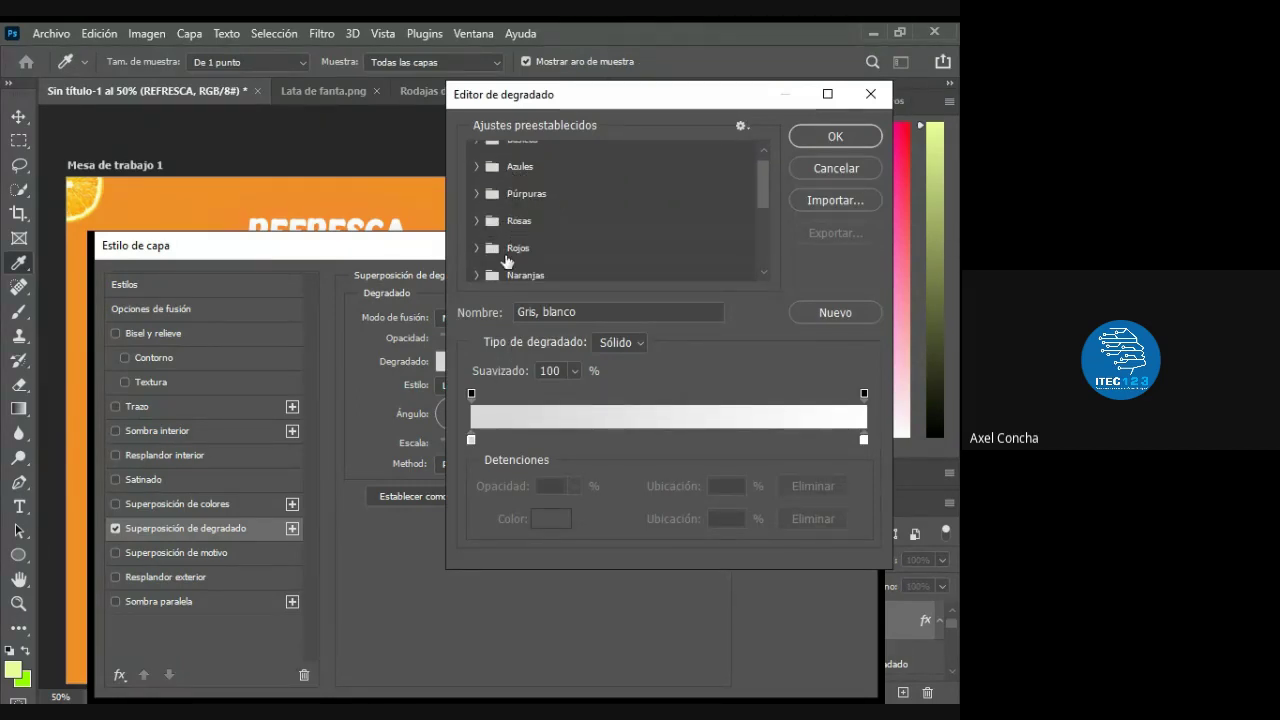
scroll(511, 204, up, 1)
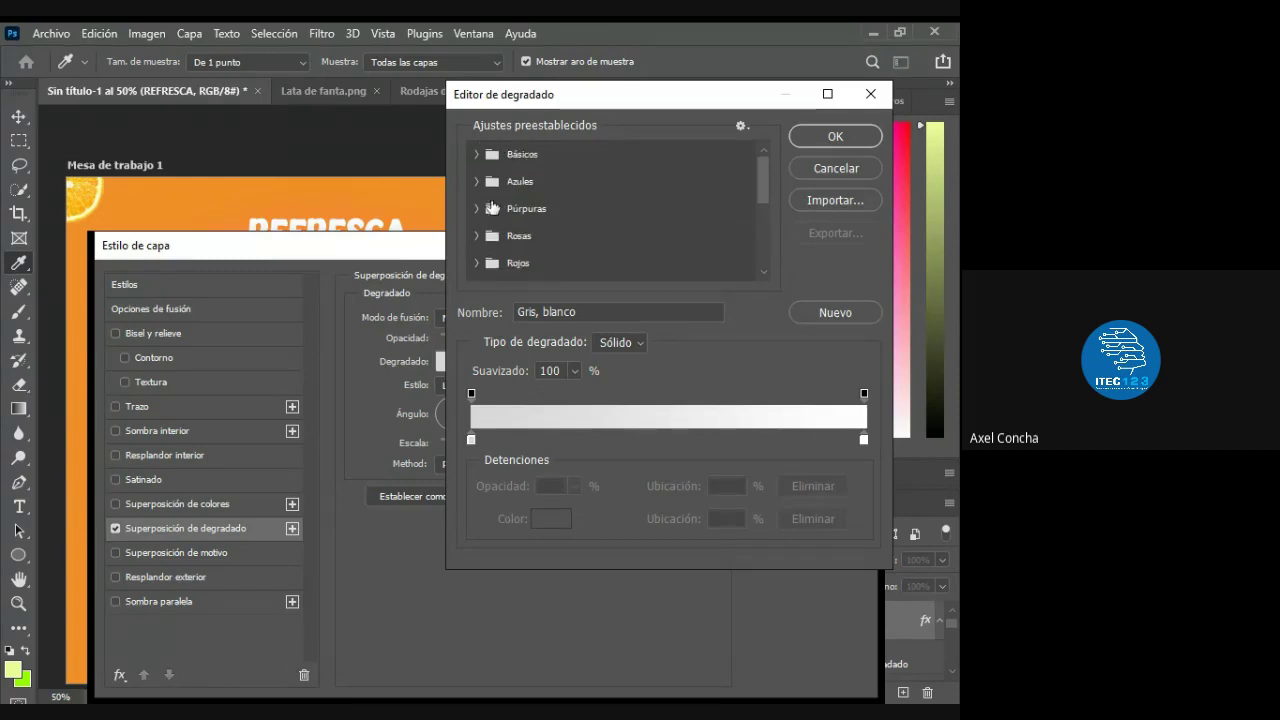
click(476, 181)
click(621, 246)
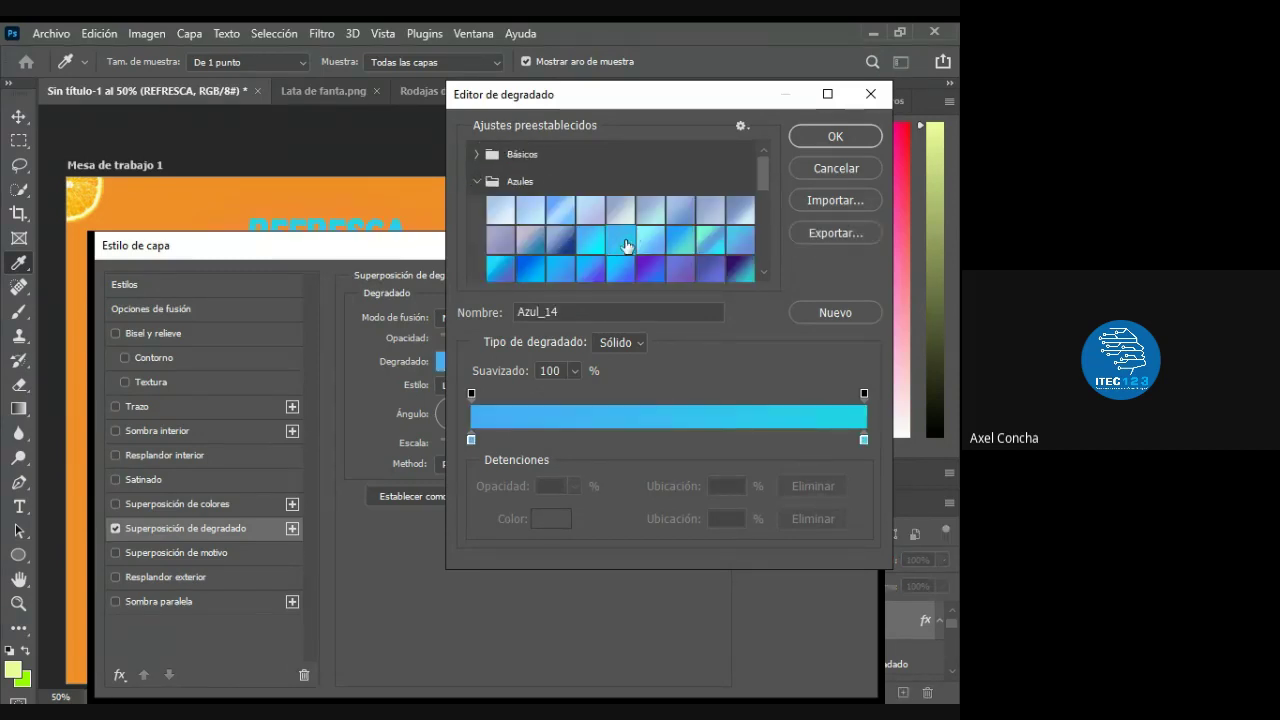
click(678, 243)
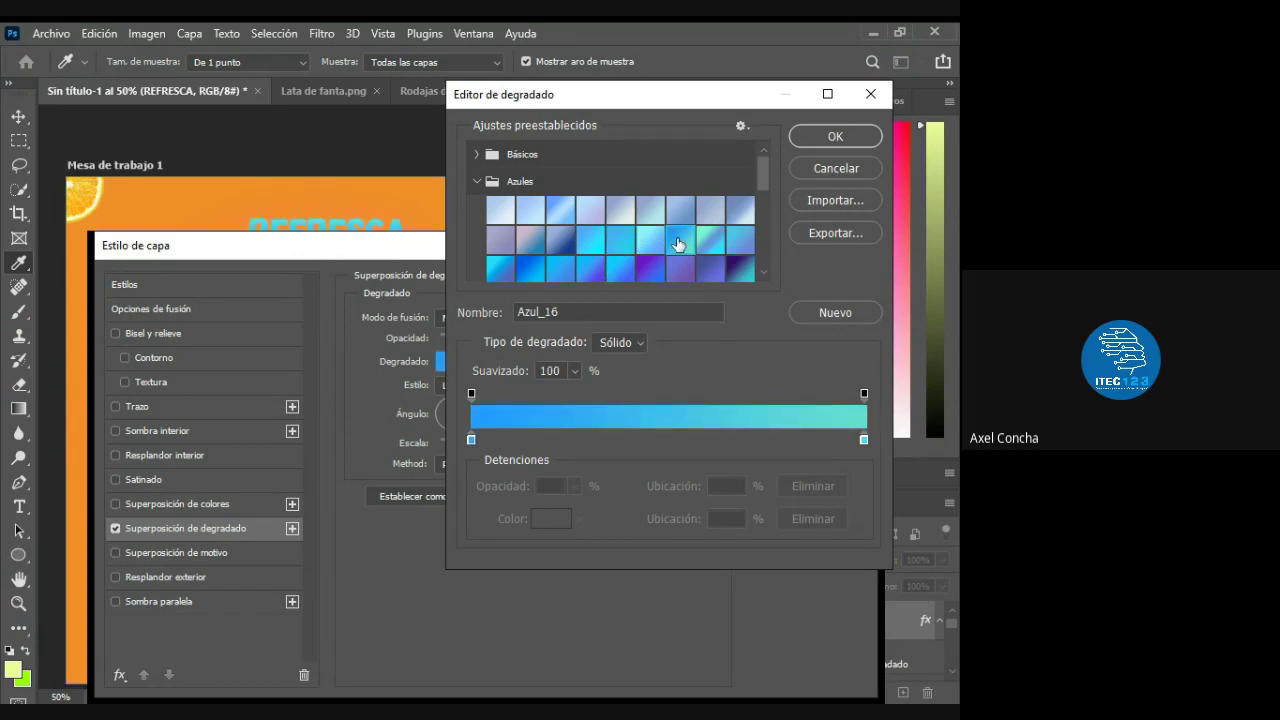
click(855, 136)
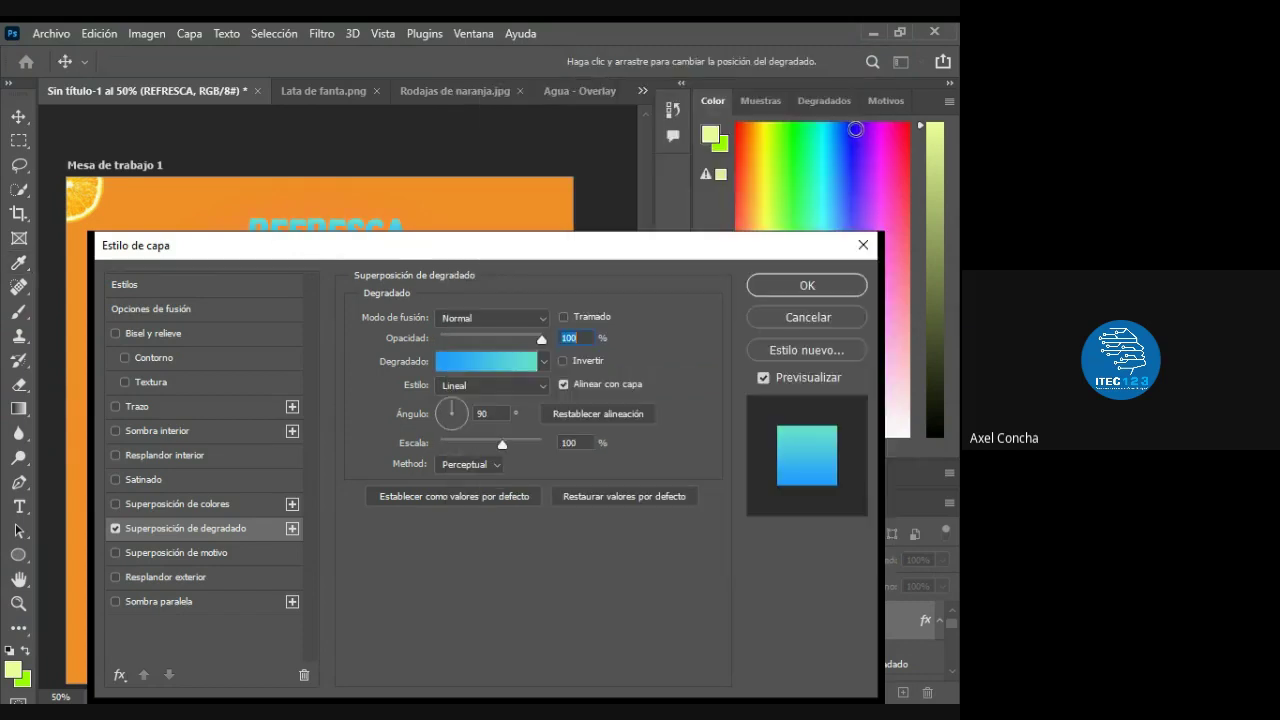
- Apply the blue gradient overlay to the REFRESCA text layer
click(808, 280)
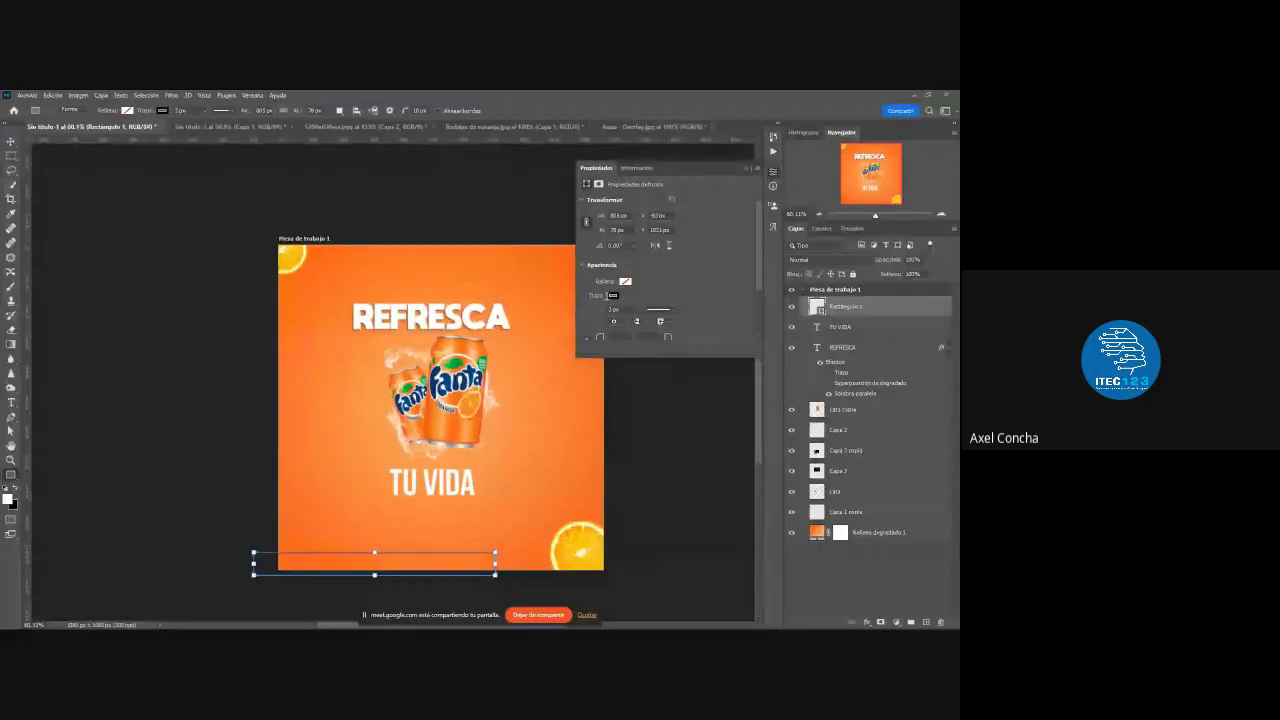
- Set the bottom rectangle's fill to none so only its outline remains
click(617, 296)
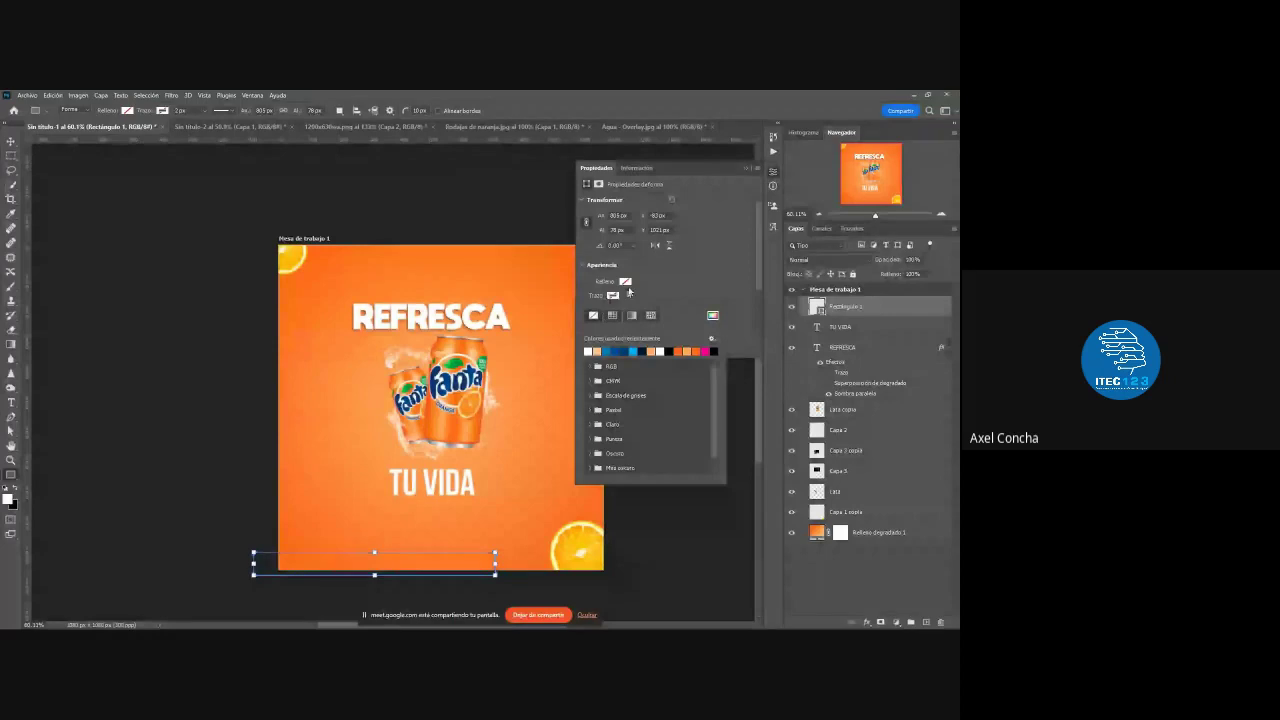
click(588, 338)
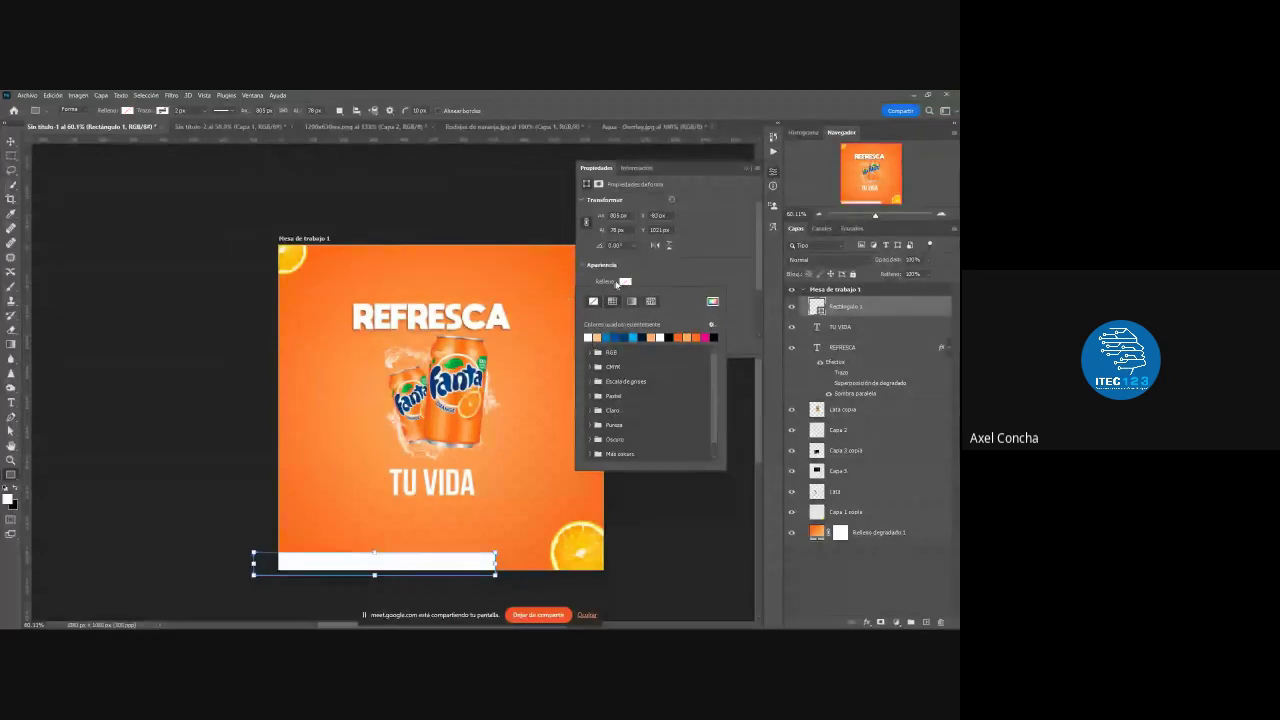
click(620, 285)
click(500, 200)
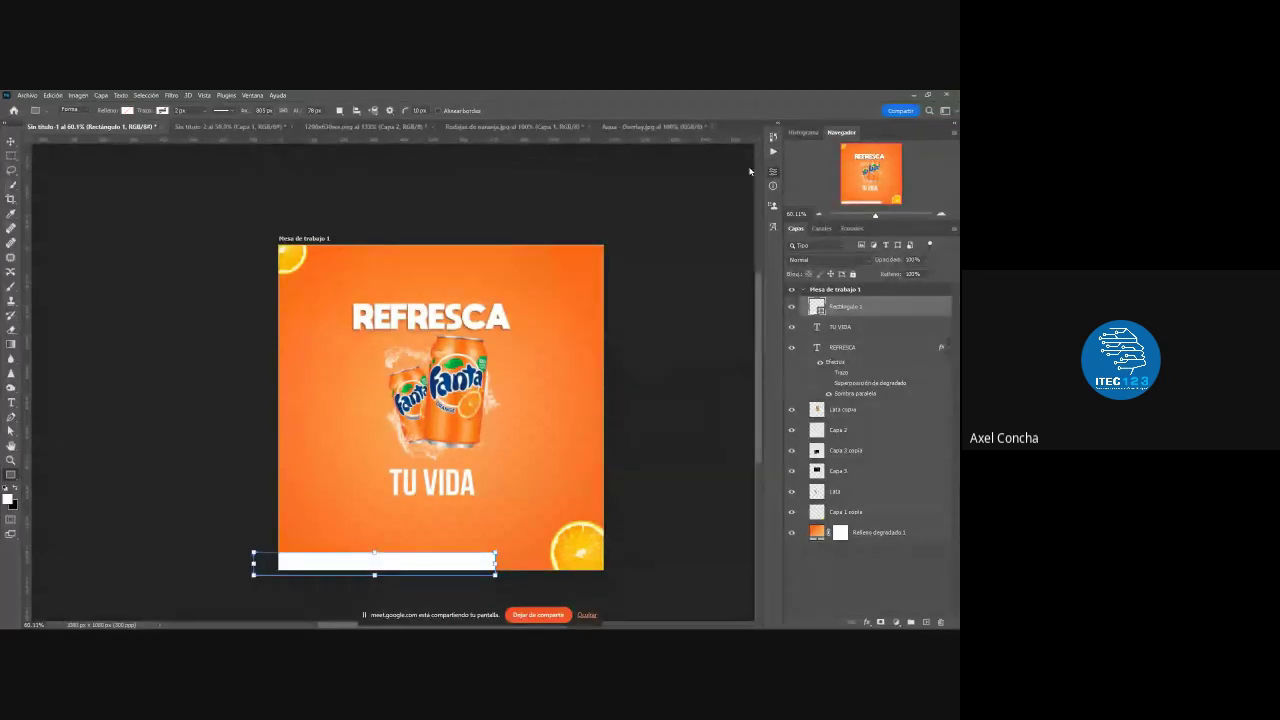
click(127, 110)
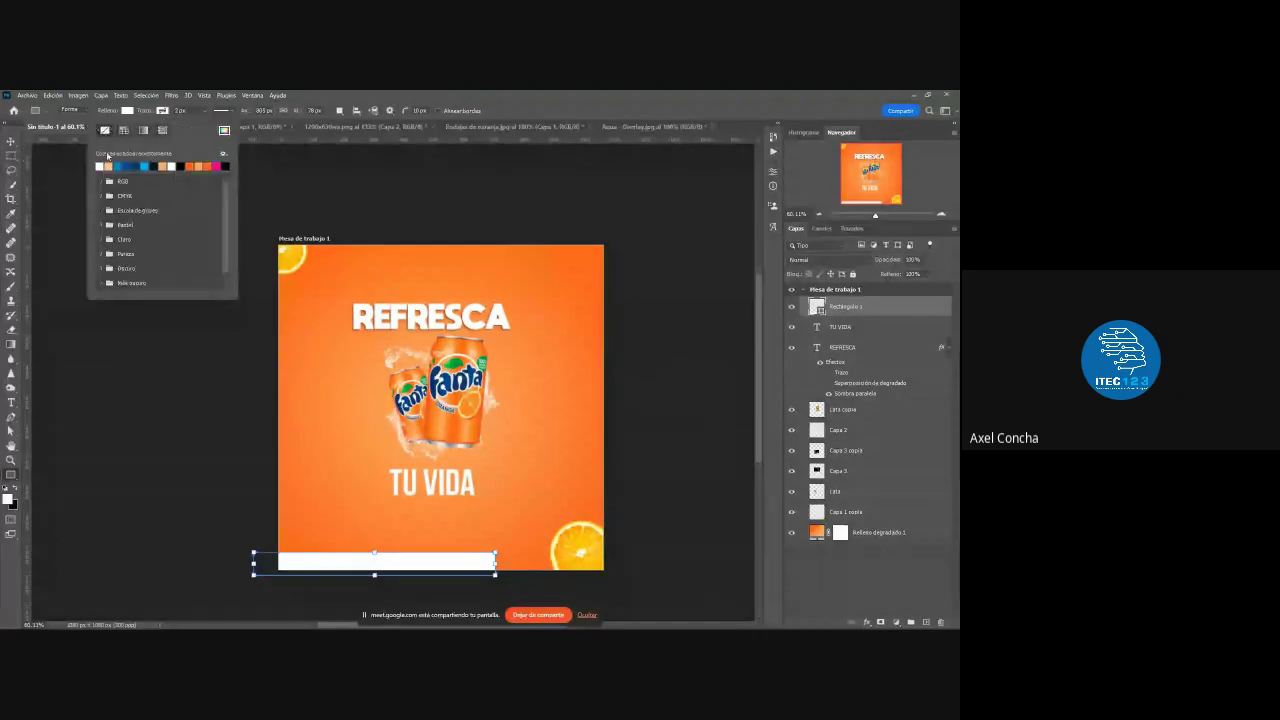
click(130, 112)
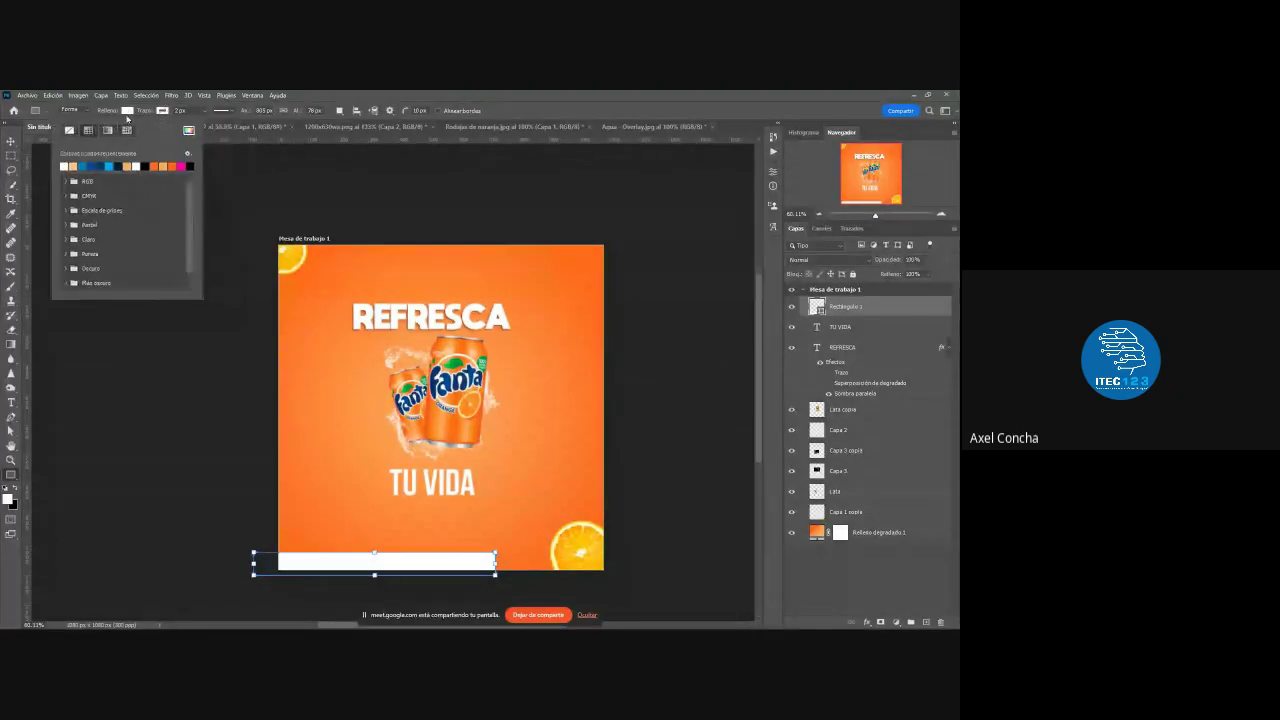
click(69, 130)
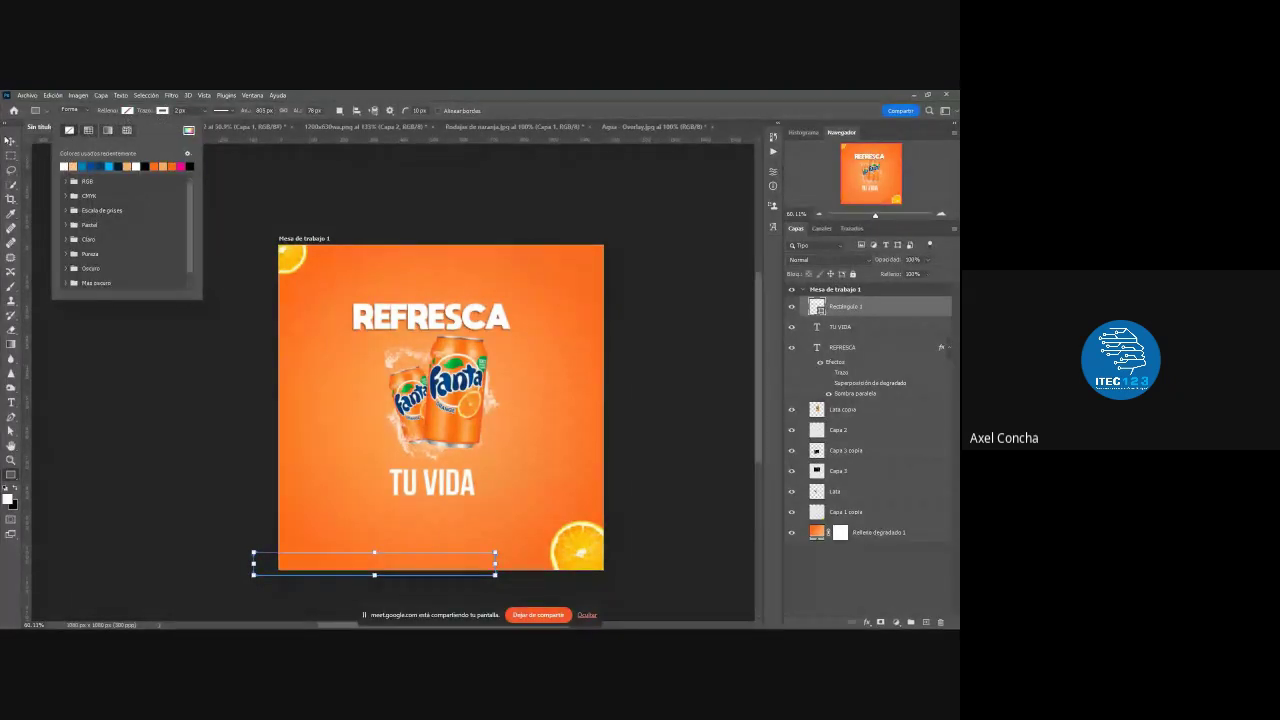
click(11, 141)
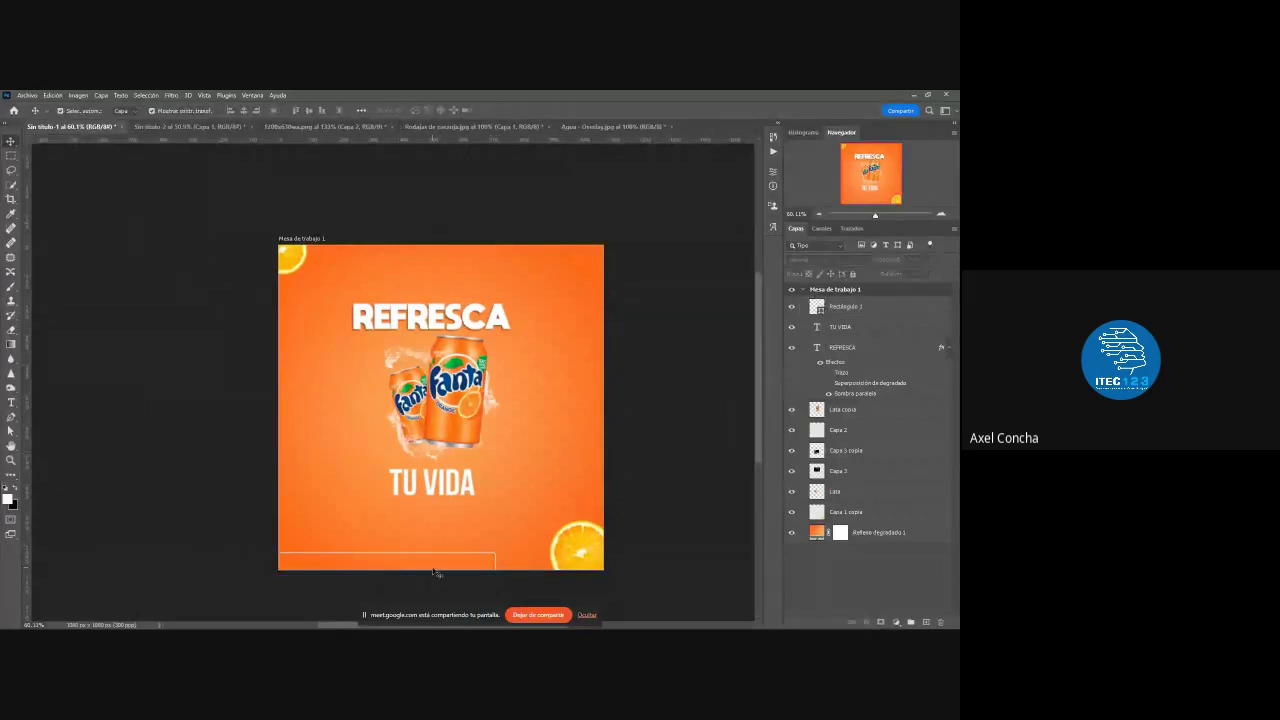
scroll(400, 566, up, 3)
scroll(503, 521, down, 2)
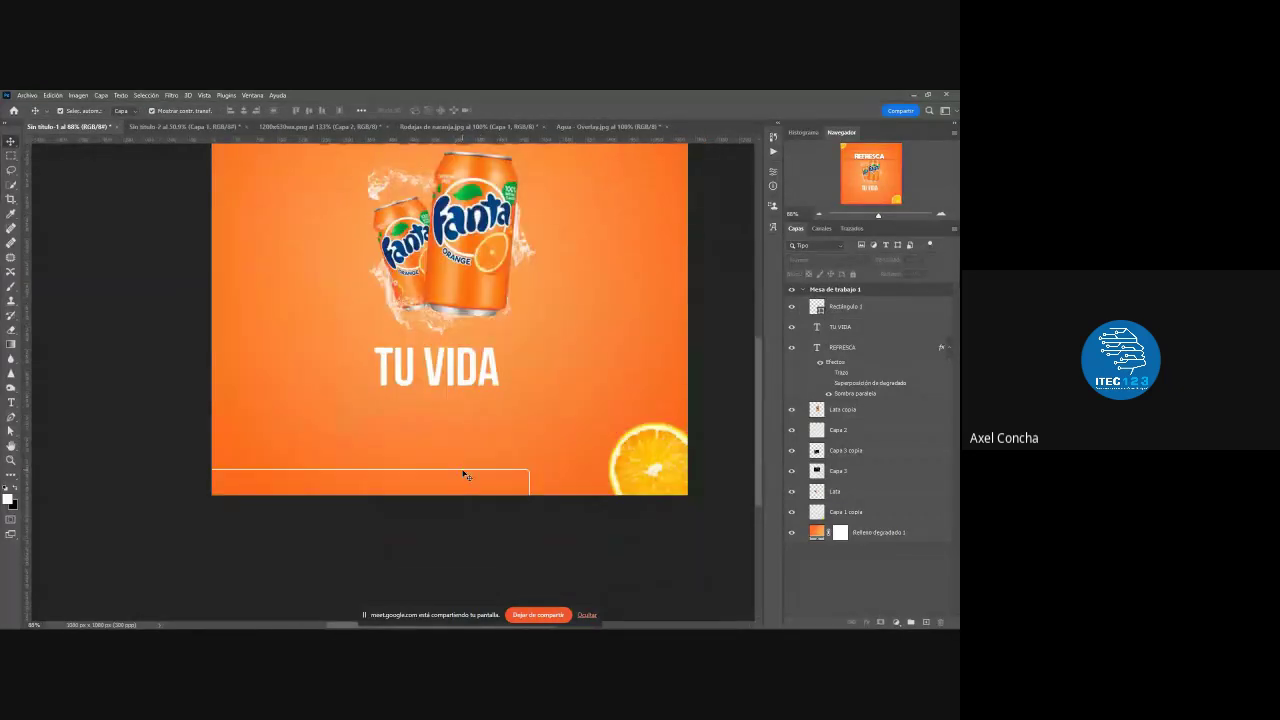
- Nudge the rectangle left, then duplicate it and move the copy to the artboard's top edge
drag(466, 471, 428, 472)
scroll(428, 472, down, 3)
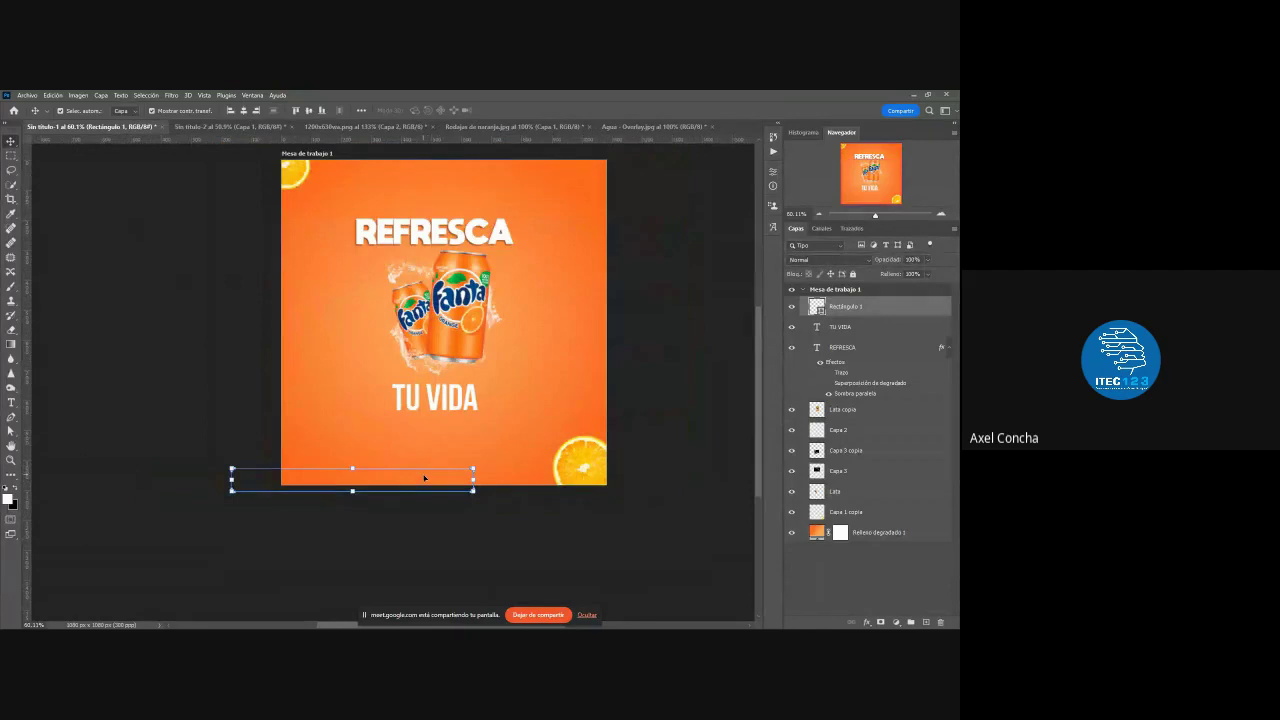
key(ctrl+j)
key(ctrl+t)
drag(420, 485, 623, 188)
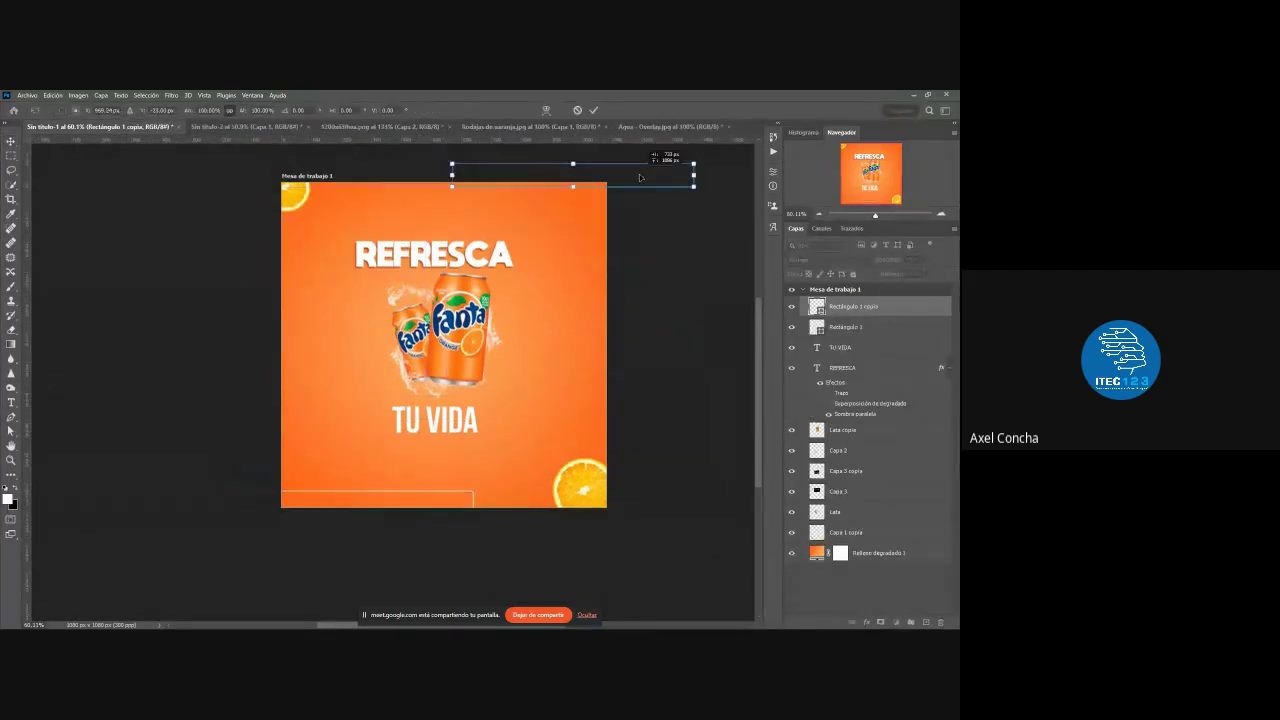
click(594, 111)
scroll(555, 314, down, 2)
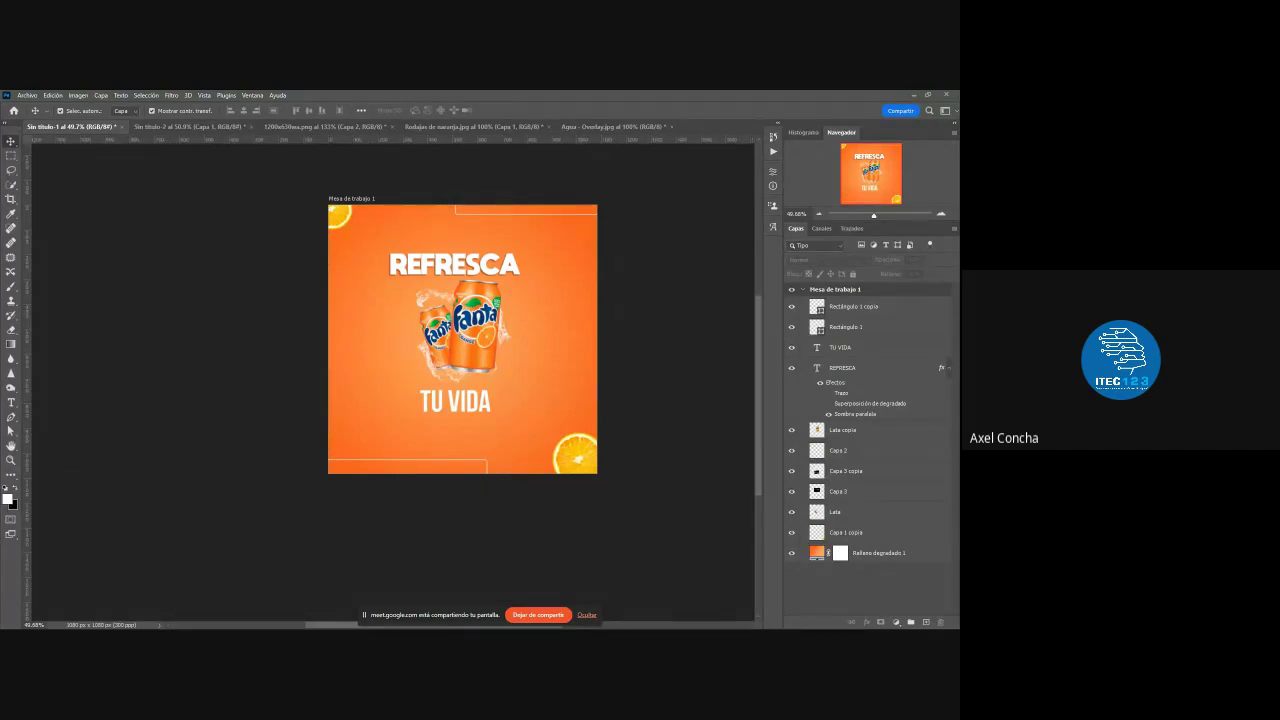
- Save the WhatsApp logo from Google Images as WhatsApp-logo.png and drag it into the Fanta ad
key(alt+Tab)
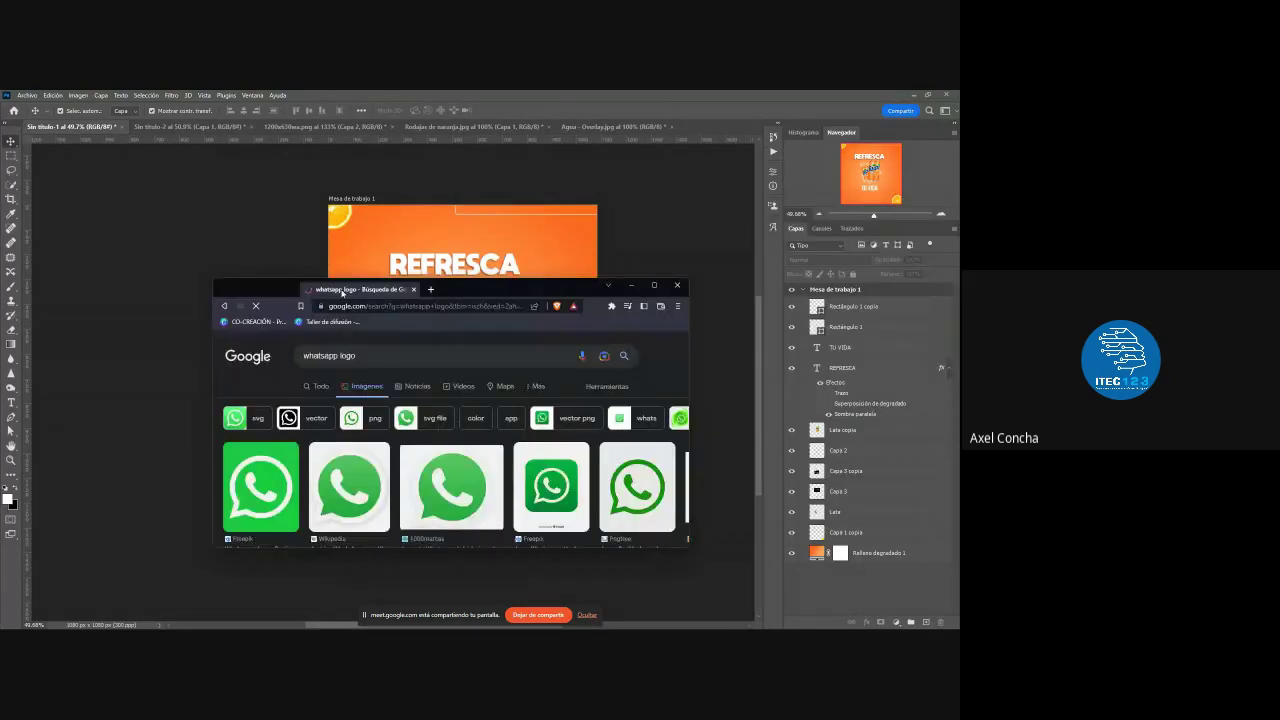
click(389, 470)
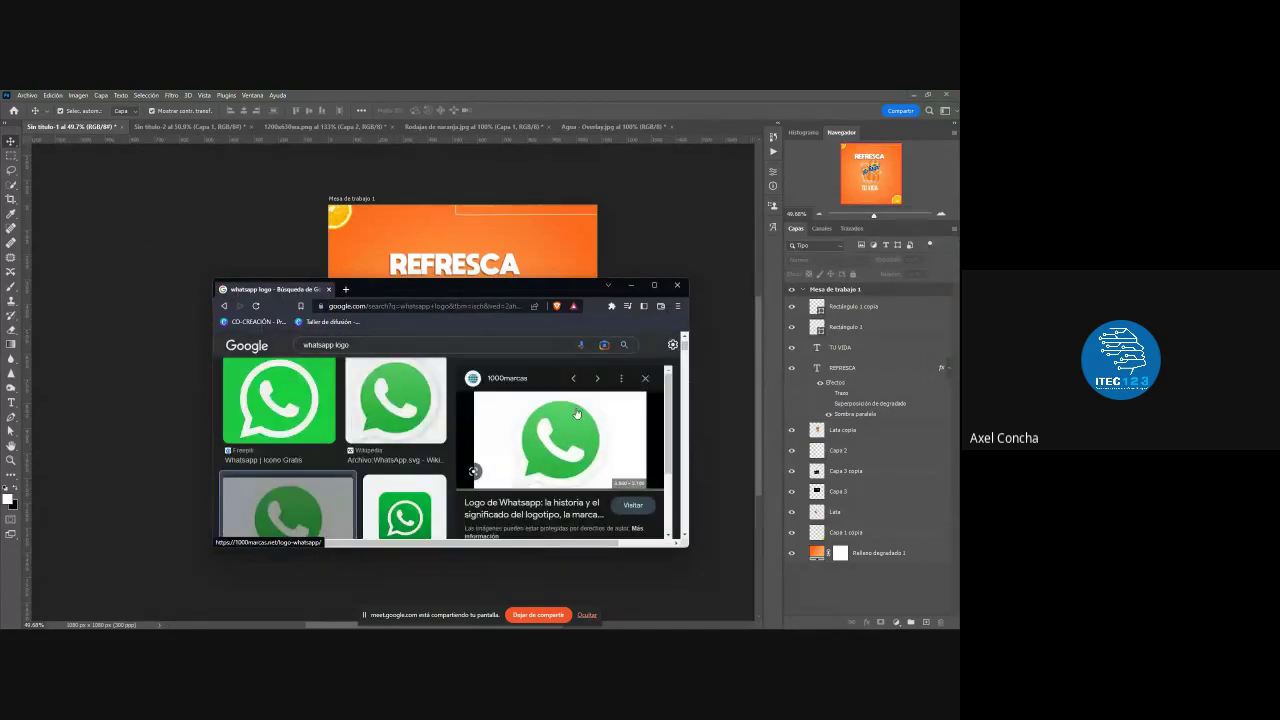
right_click(555, 421)
click(600, 339)
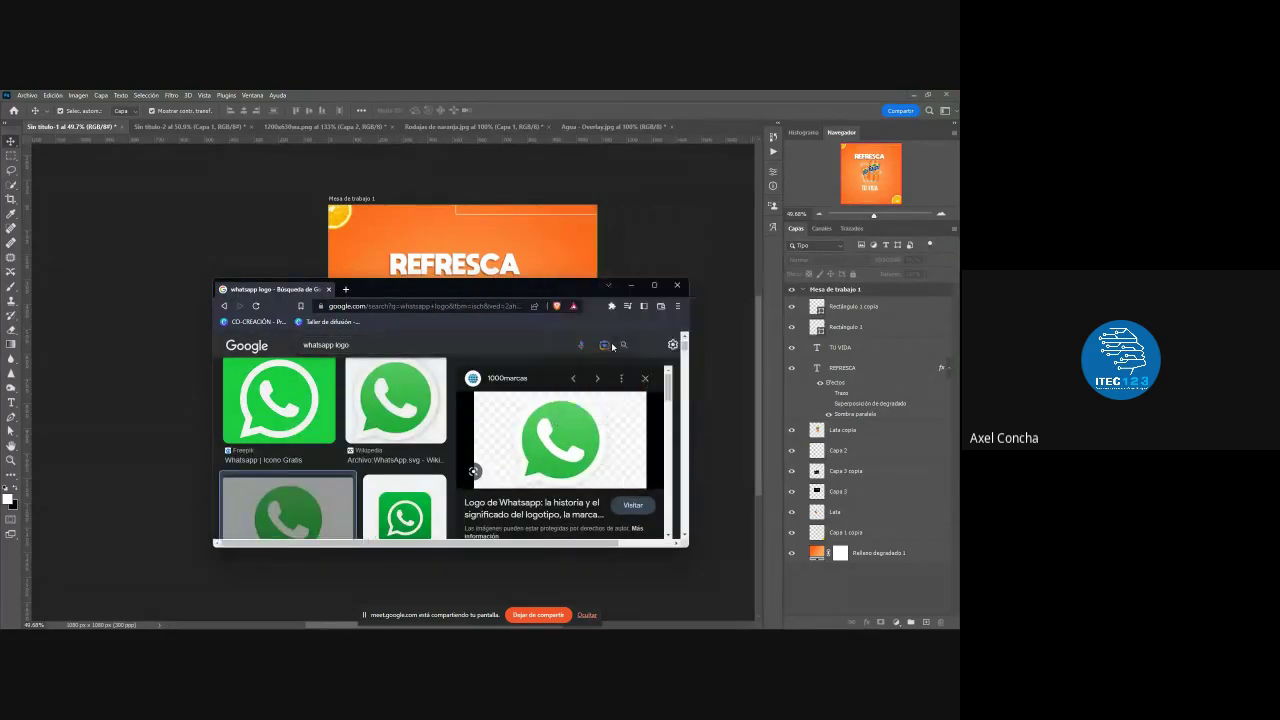
click(606, 531)
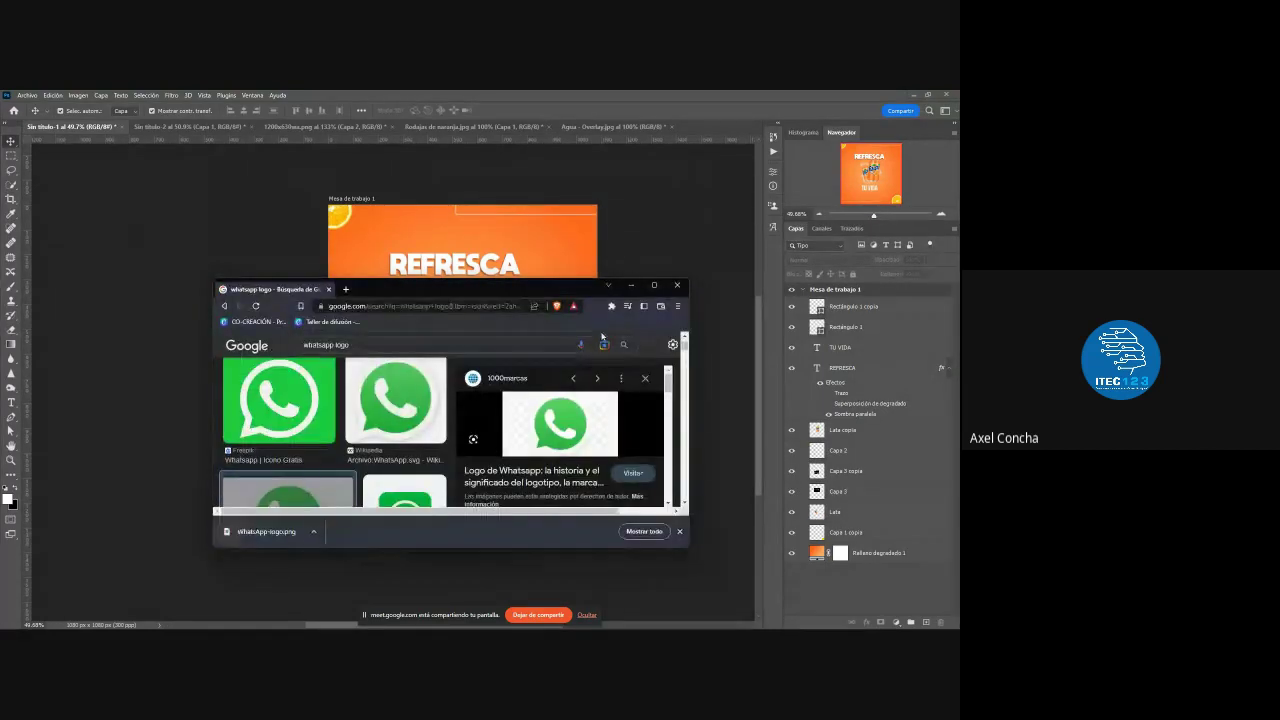
drag(283, 531, 435, 249)
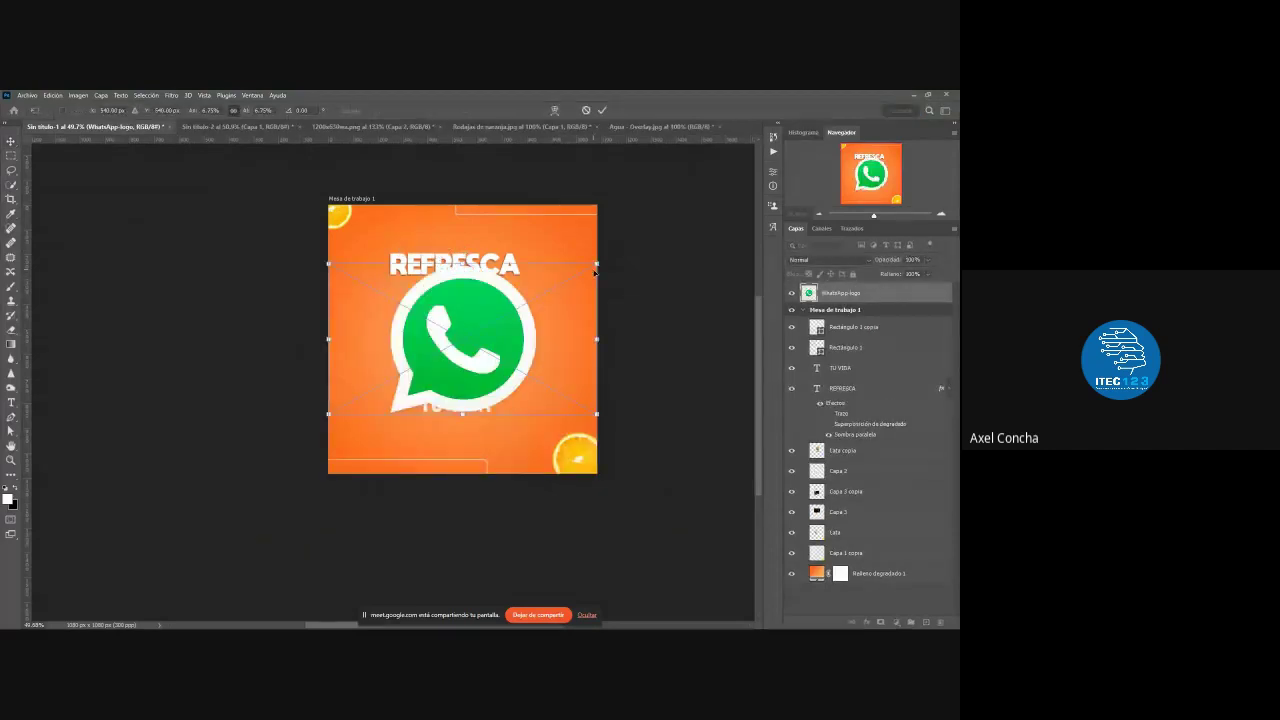
- Shrink the WhatsApp logo into the Fanta ad's lower-left corner
mouse_move(558, 271)
mouse_down()
mouse_move(387, 397)
mouse_move(358, 402)
mouse_move(356, 464)
mouse_up()
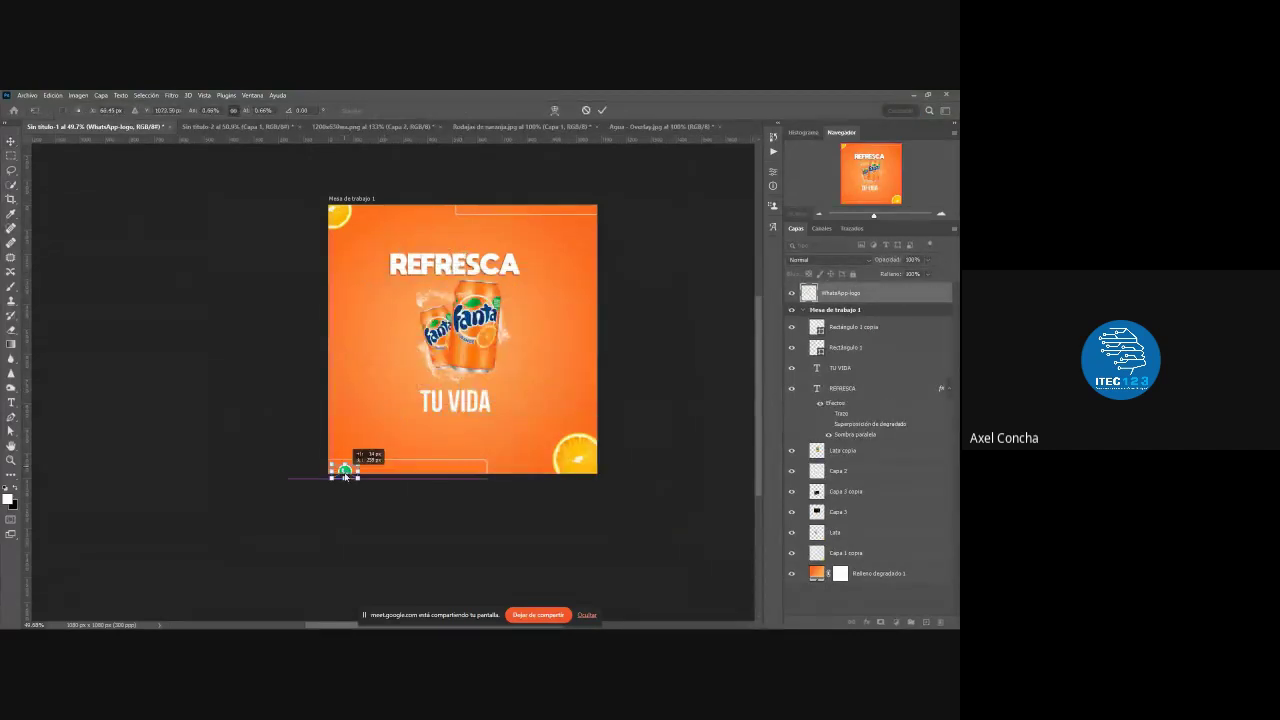
click(601, 110)
click(741, 410)
- Drag the bottom frame rectangle's top edge up to make it taller
scroll(414, 491, up, 3)
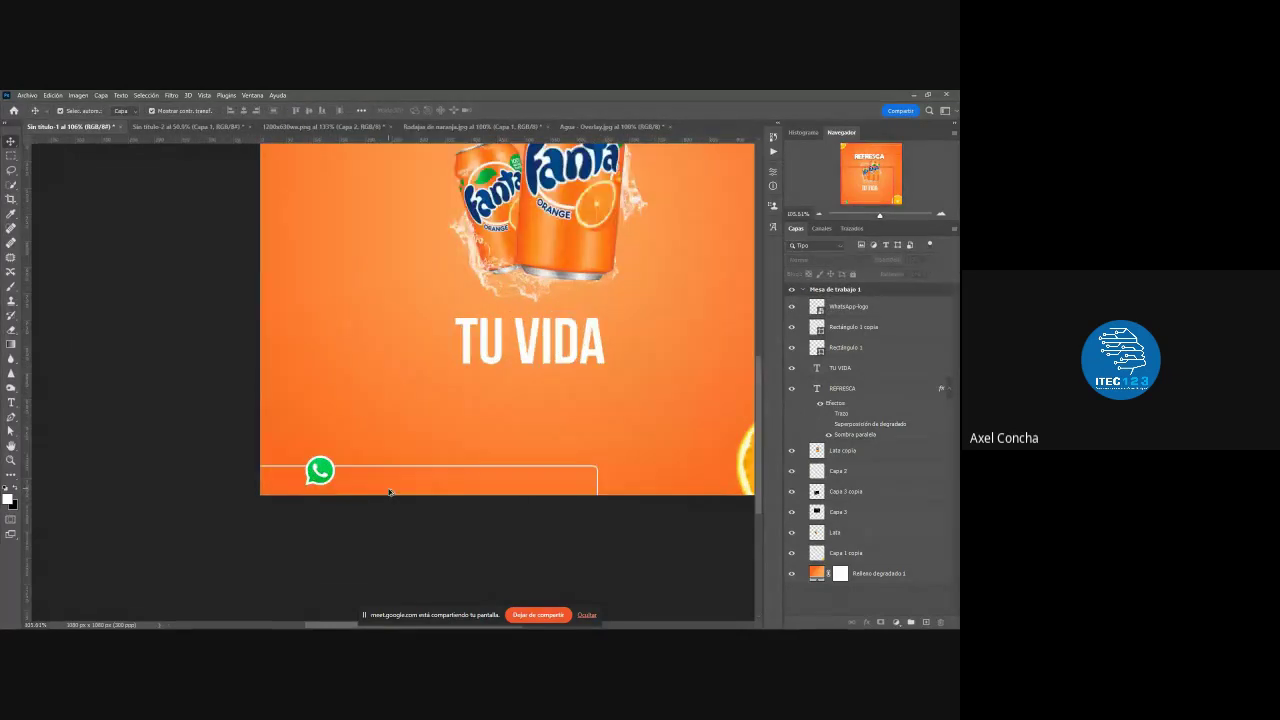
drag(397, 473, 383, 462)
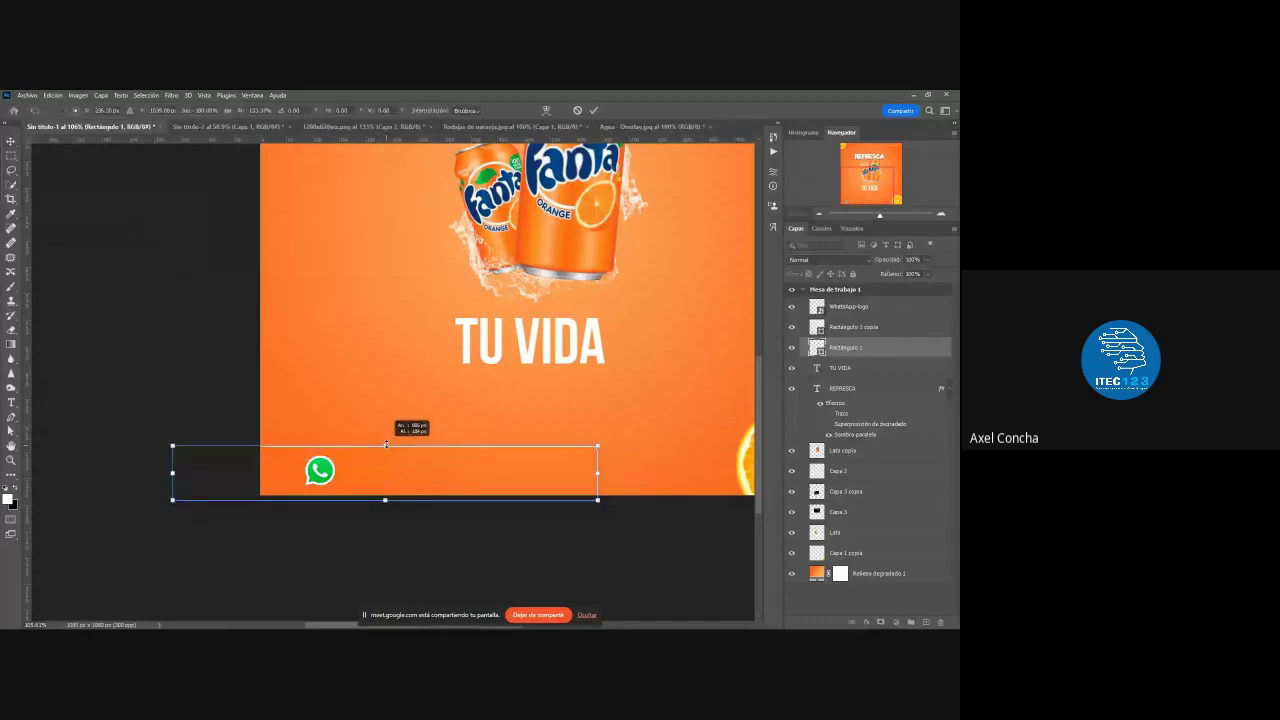
drag(383, 462, 385, 440)
click(594, 110)
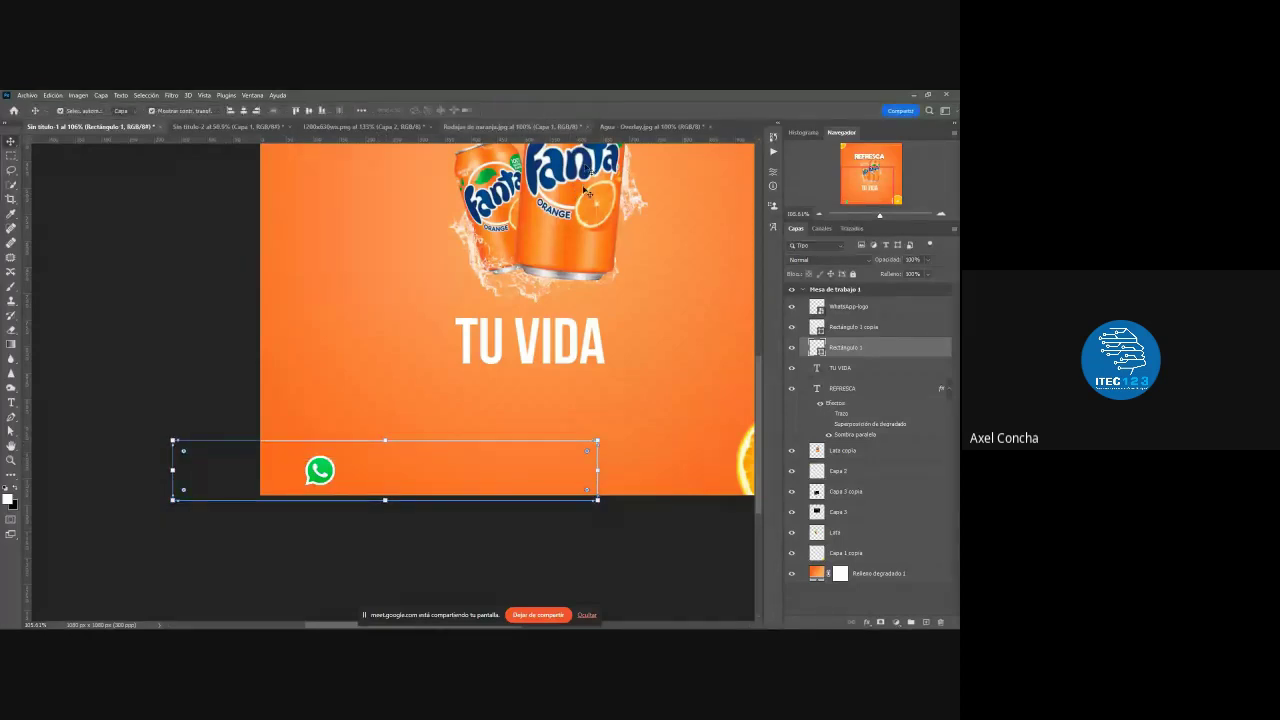
key(ctrl+t)
click(594, 110)
key(ctrl+0)
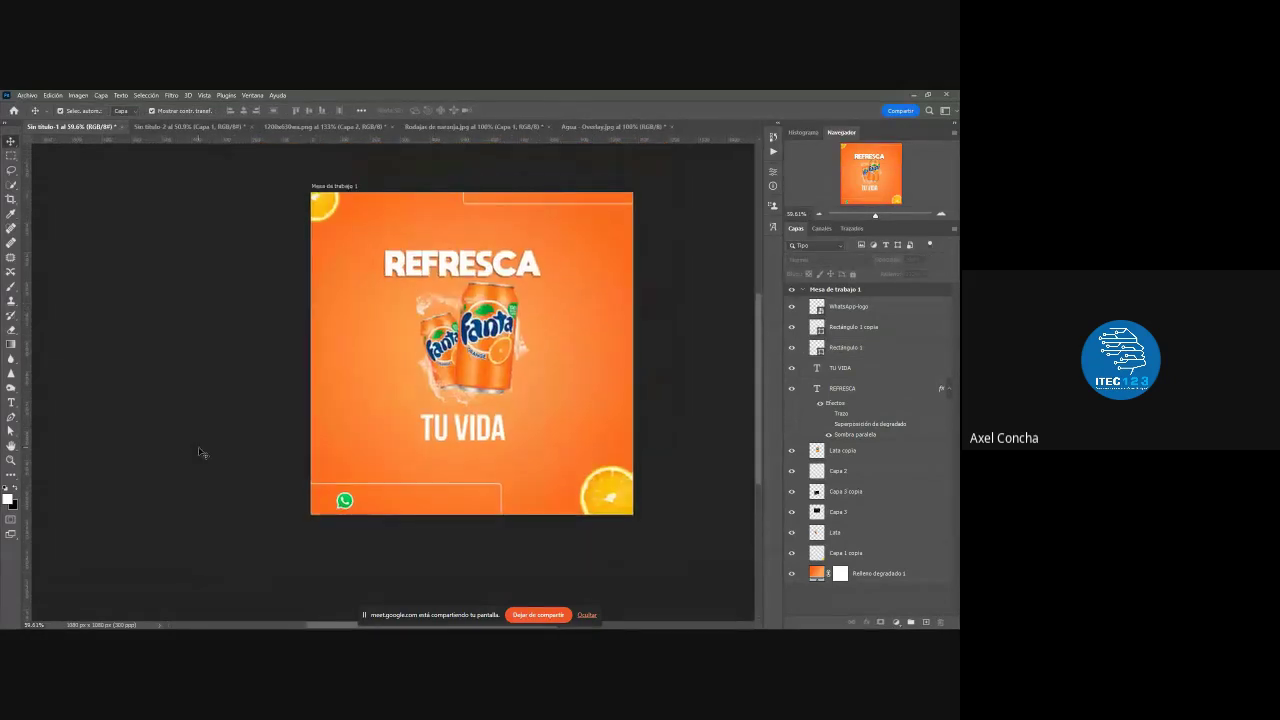
- Type a sample phone number beside the WhatsApp icon and shift it right
key(t)
scroll(381, 501, up, 2)
click(316, 503)
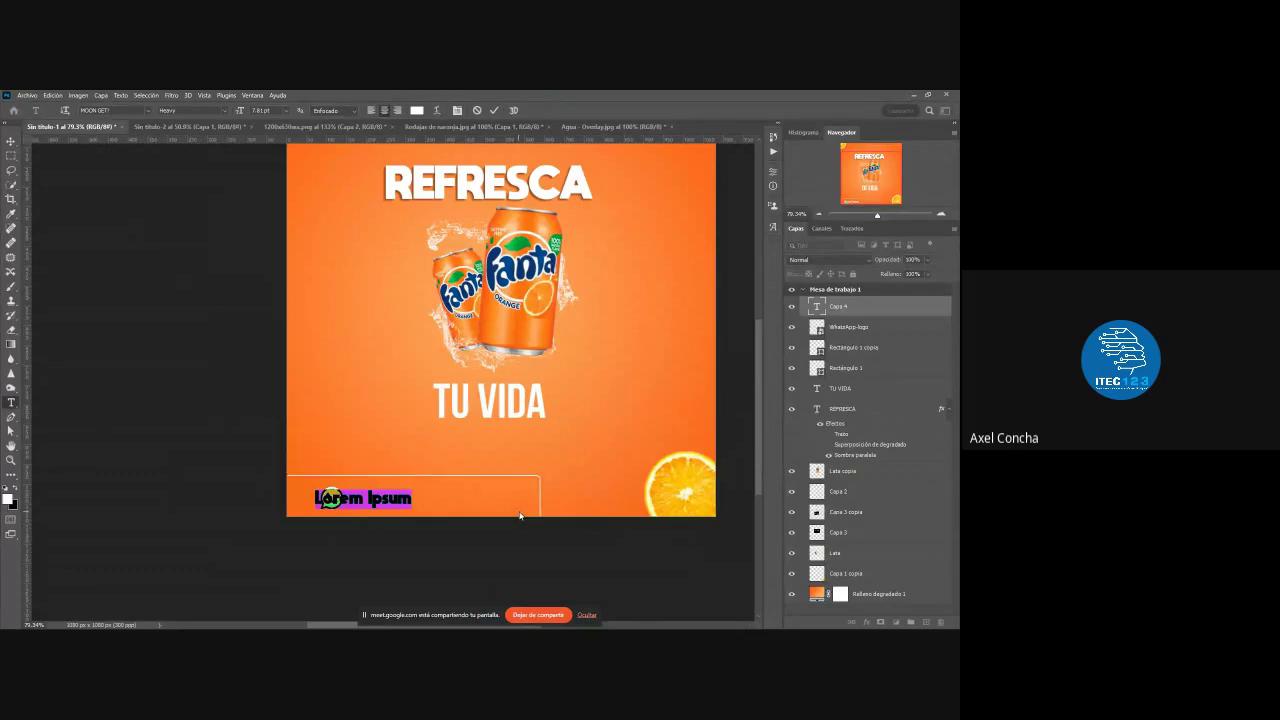
text(98765431)
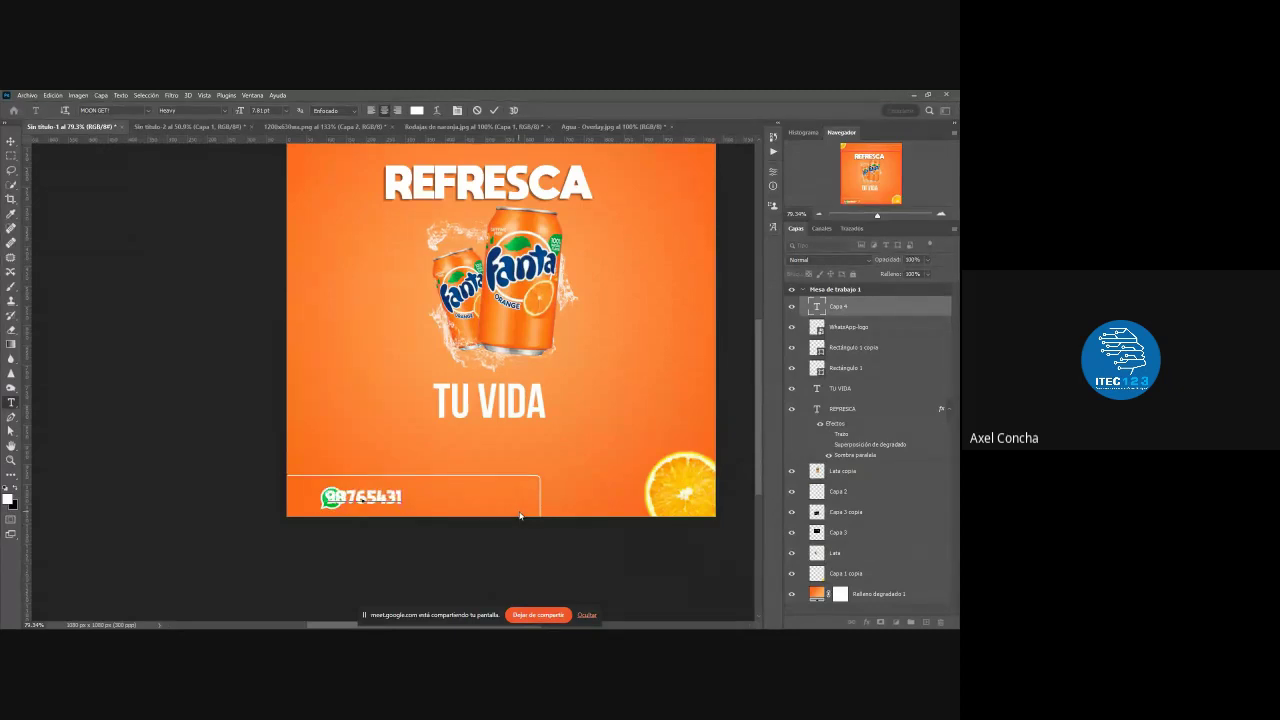
click(11, 141)
drag(384, 504, 418, 507)
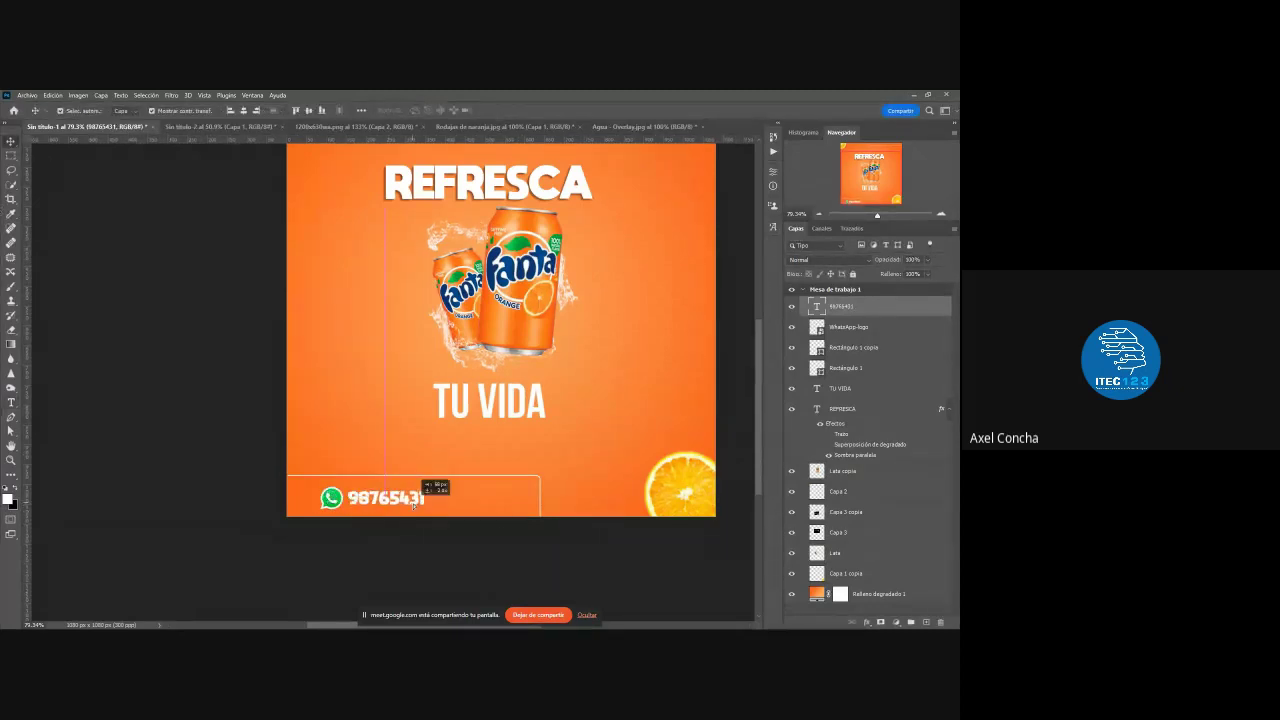
scroll(405, 410, down, 3)
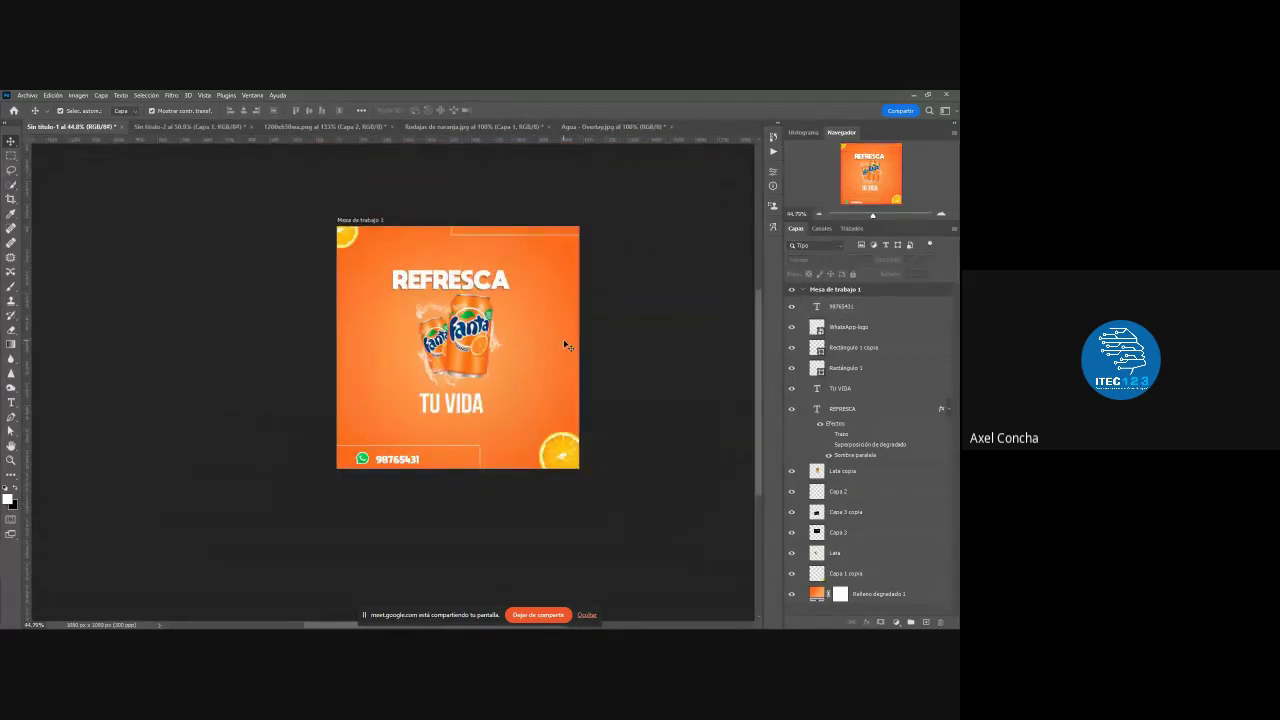
- Switch back to the blue course ad document
click(612, 127)
click(472, 127)
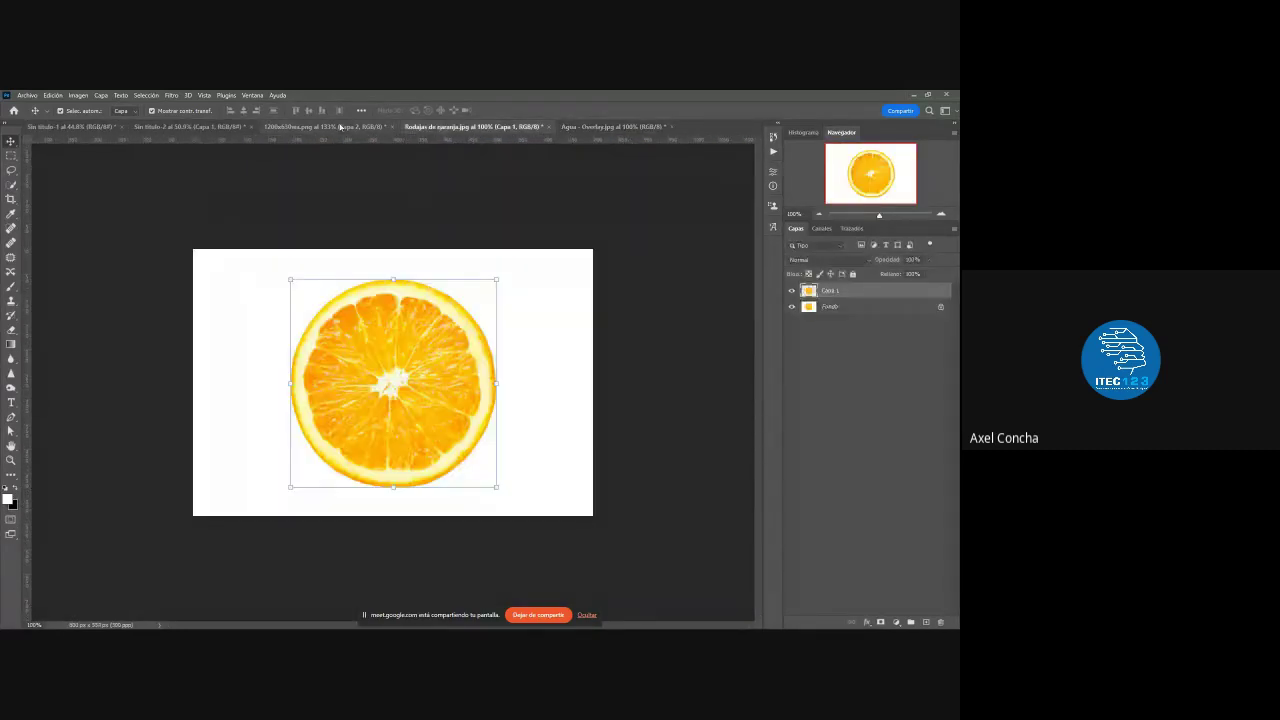
click(340, 127)
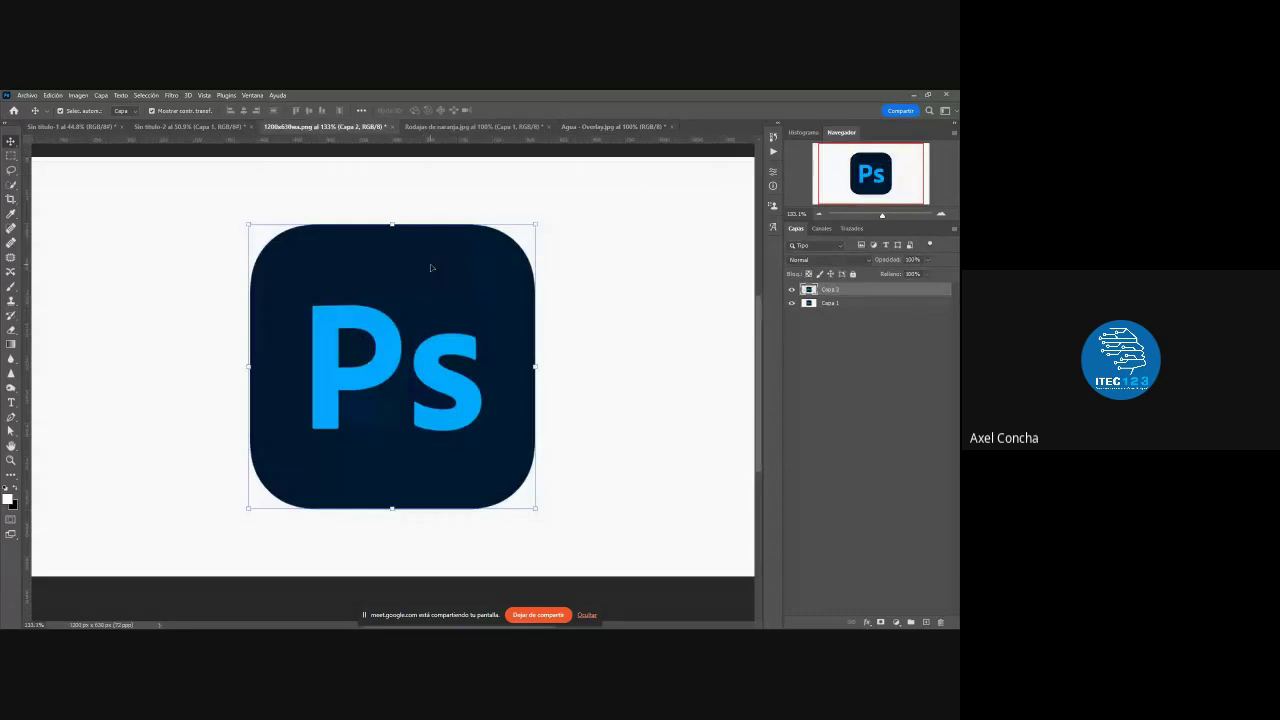
click(210, 124)
scroll(645, 241, up, 1)
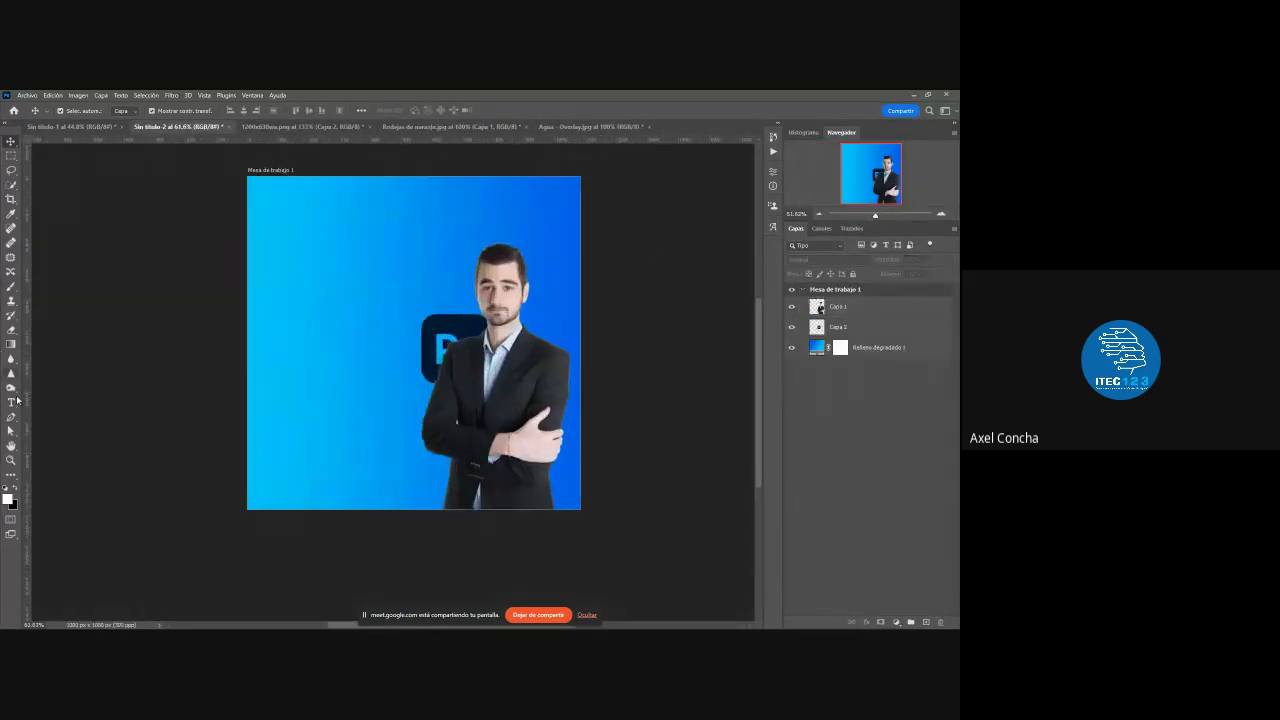
- Add the text 'Curso gratuito' on the ad's left side
click(12, 402)
click(334, 318)
text(Curso)
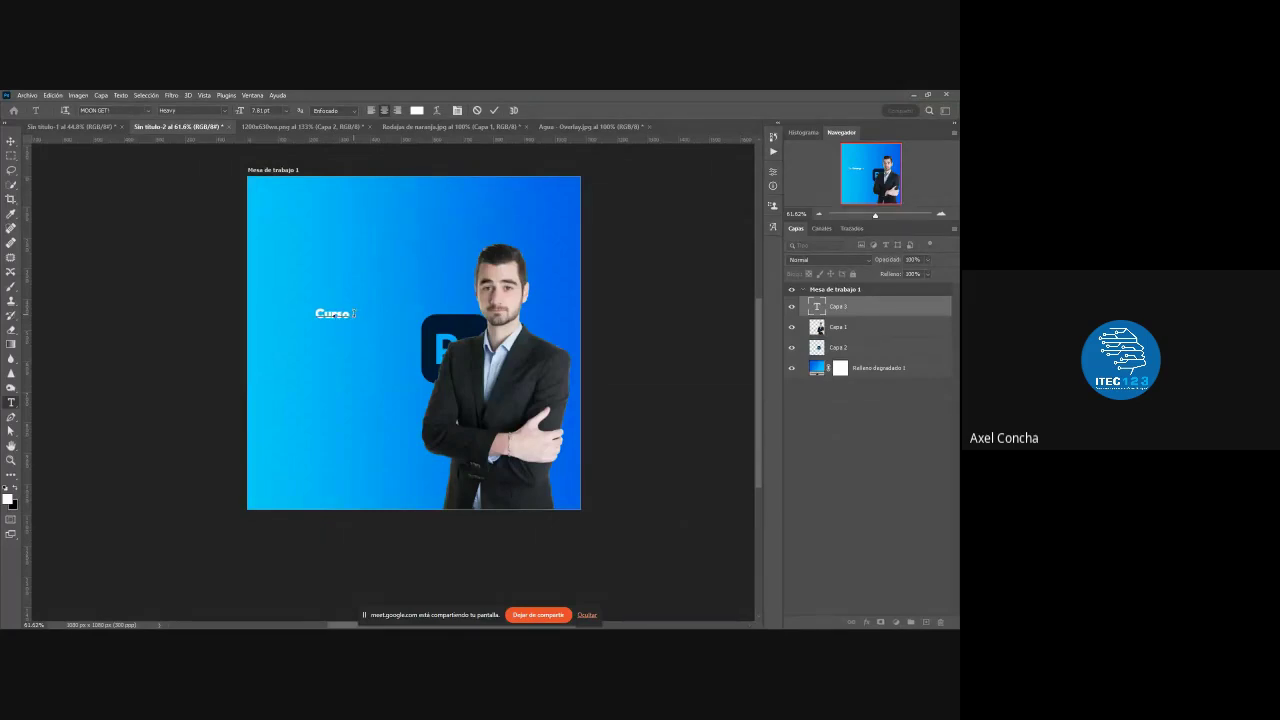
text( gratuito)
click(477, 110)
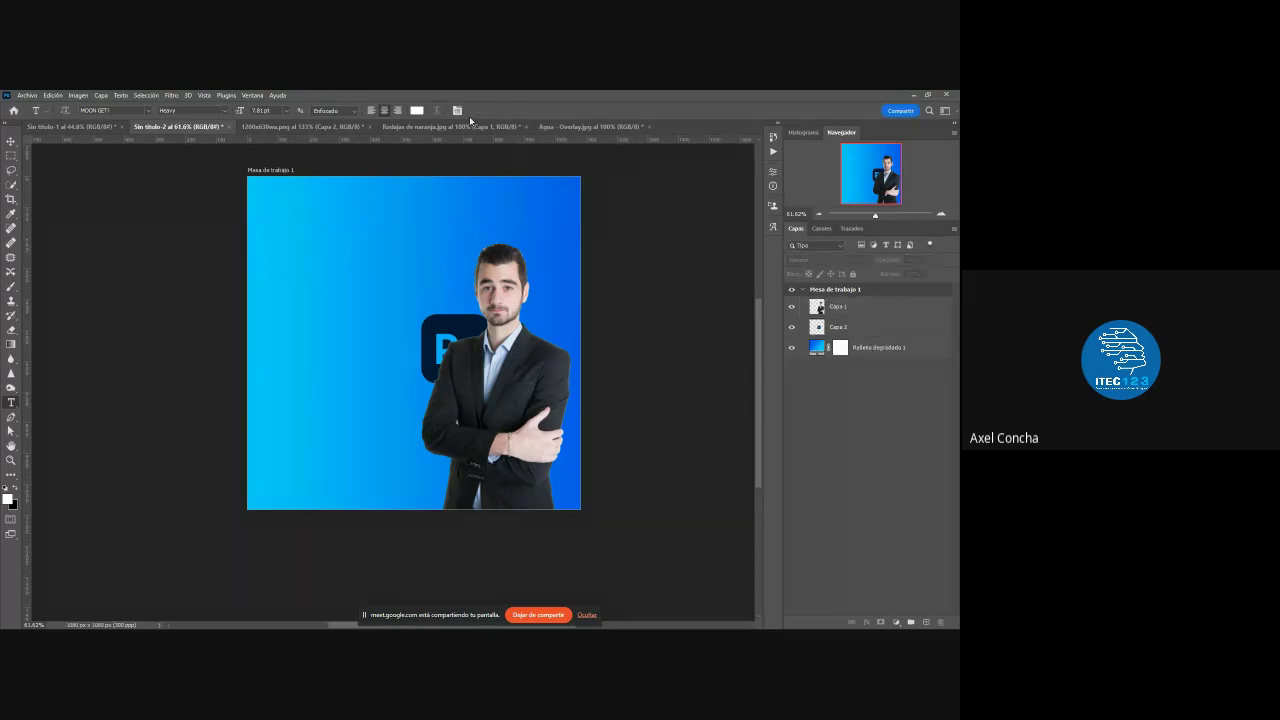
click(300, 314)
text(Cu)
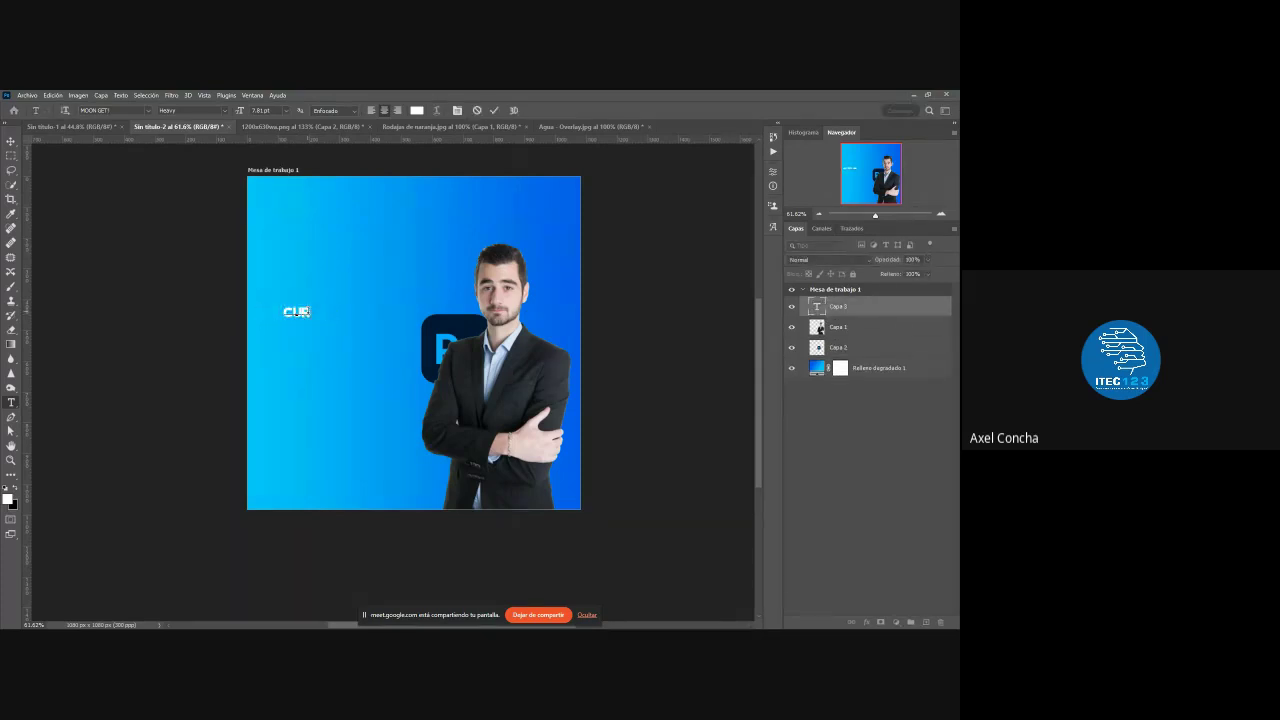
text(rso gratuito)
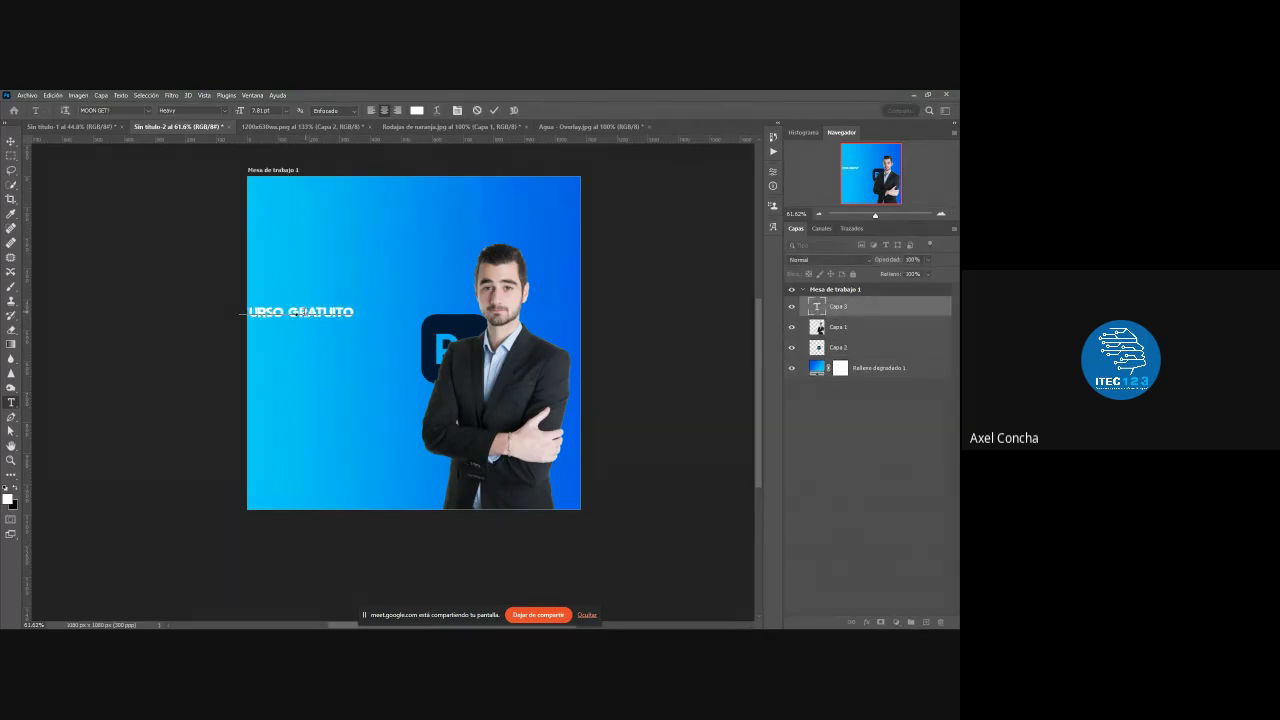
key(Escape)
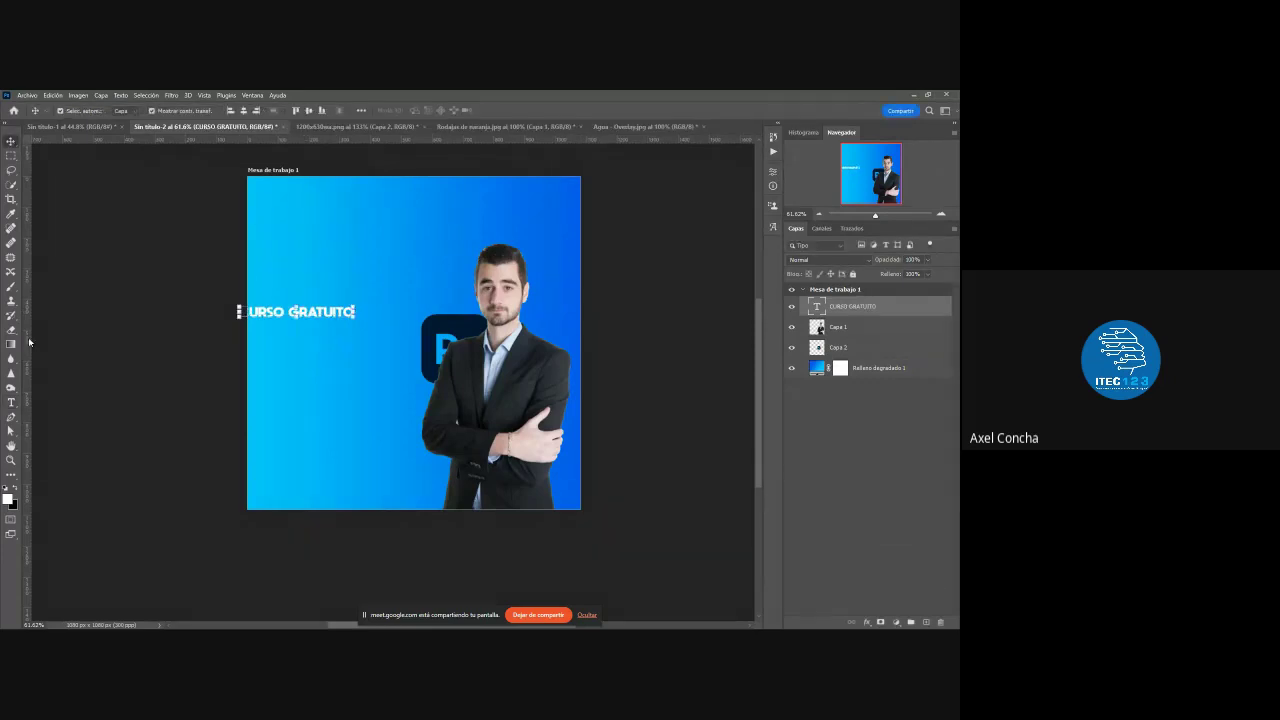
- Give CURSO GRATUITO a bold font and yellow colour, and move it toward the top left
click(147, 110)
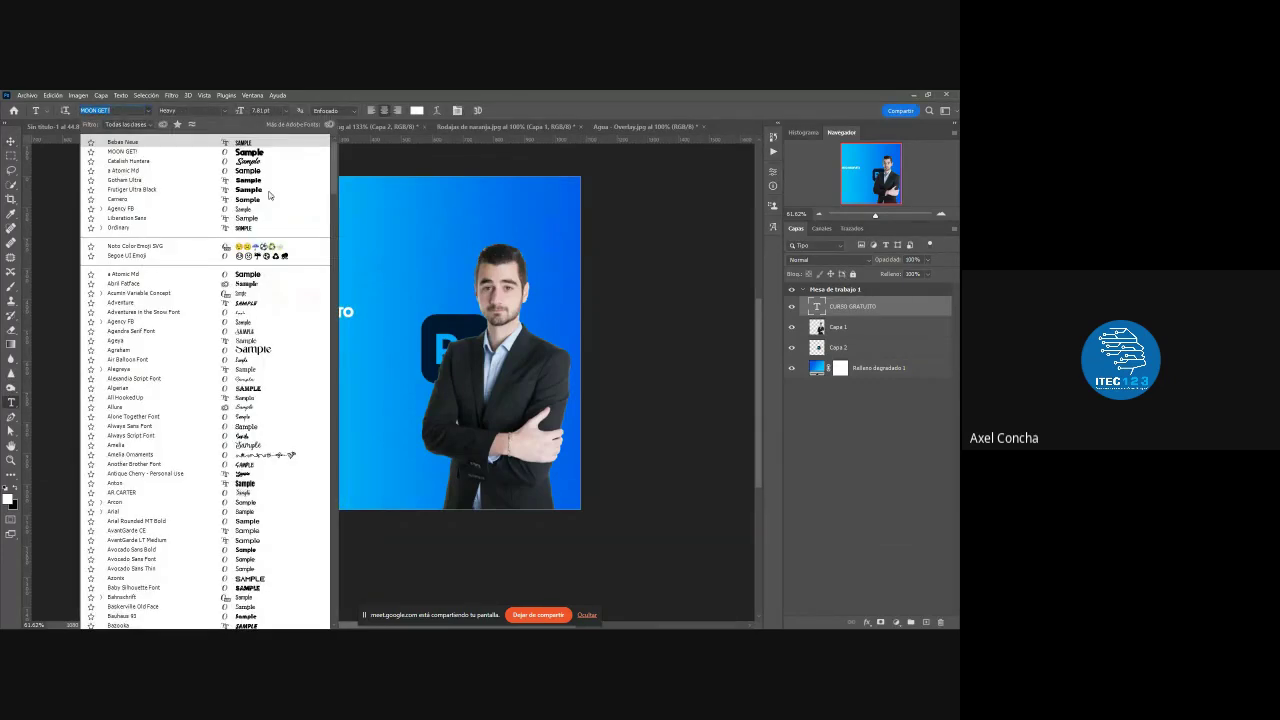
click(160, 186)
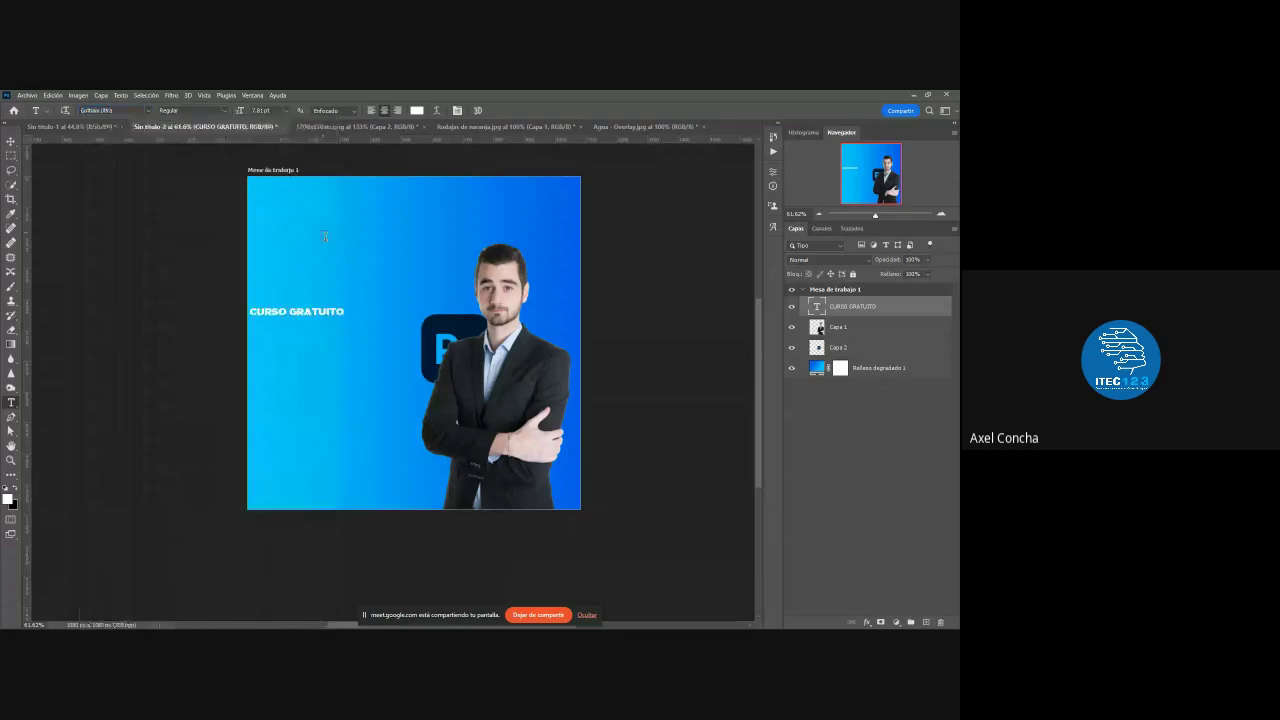
click(11, 141)
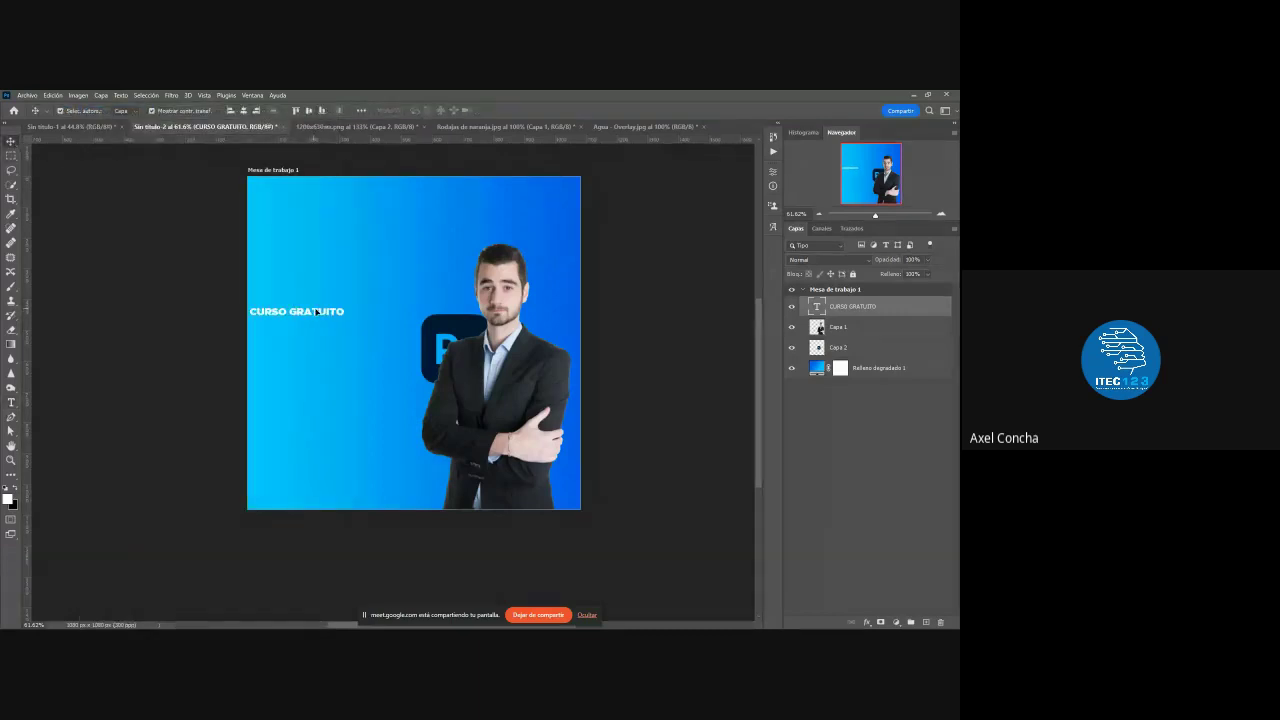
mouse_move(325, 302)
mouse_down()
mouse_move(350, 233)
mouse_move(396, 233)
mouse_move(368, 226)
mouse_up()
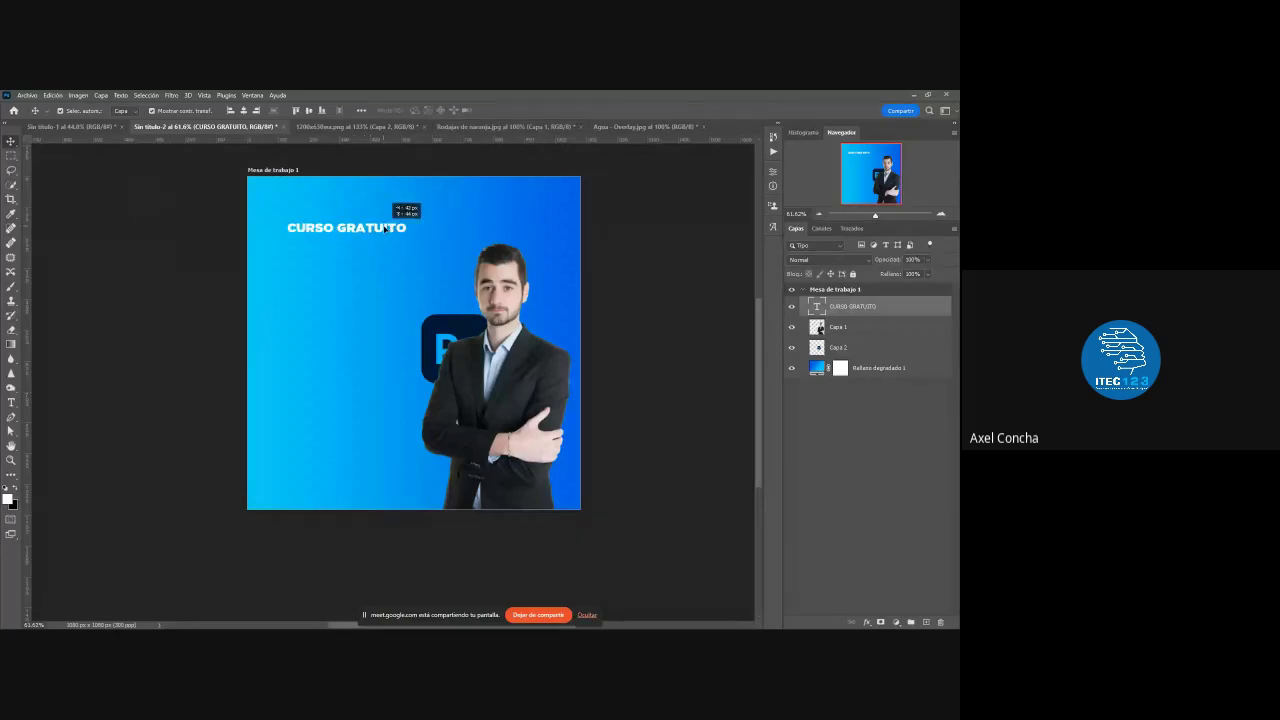
click(11, 402)
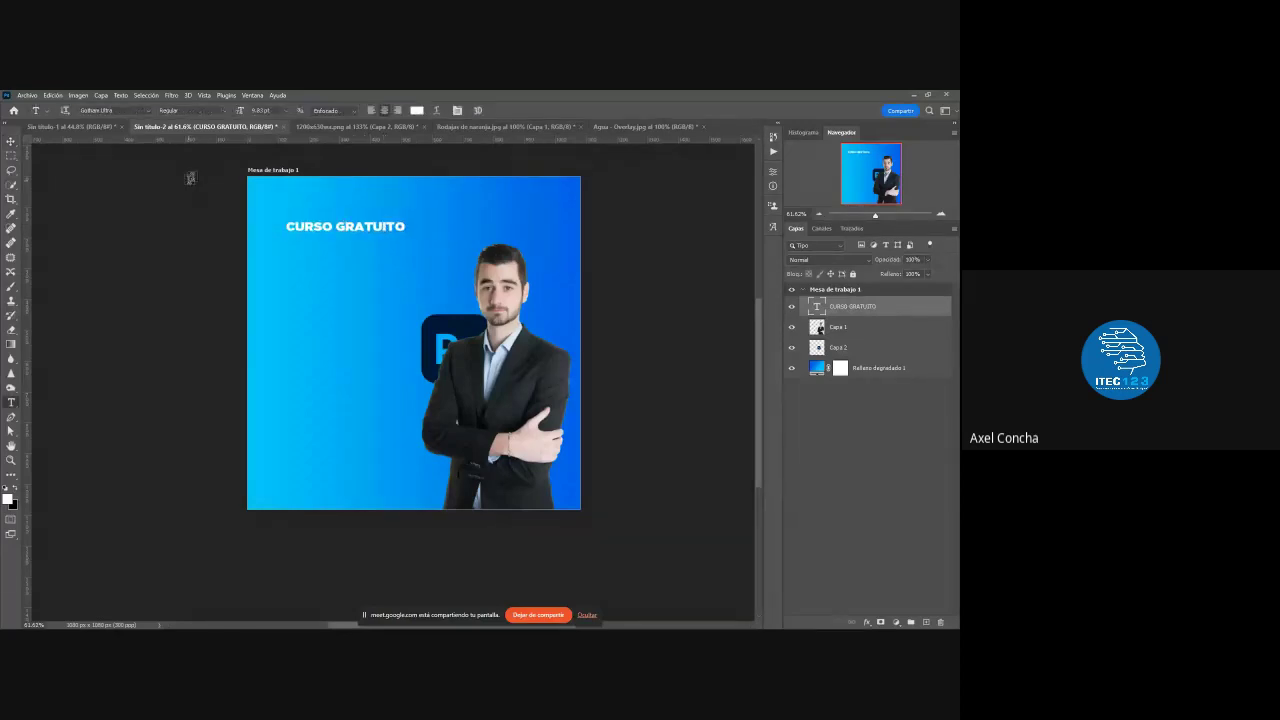
click(415, 111)
click(648, 406)
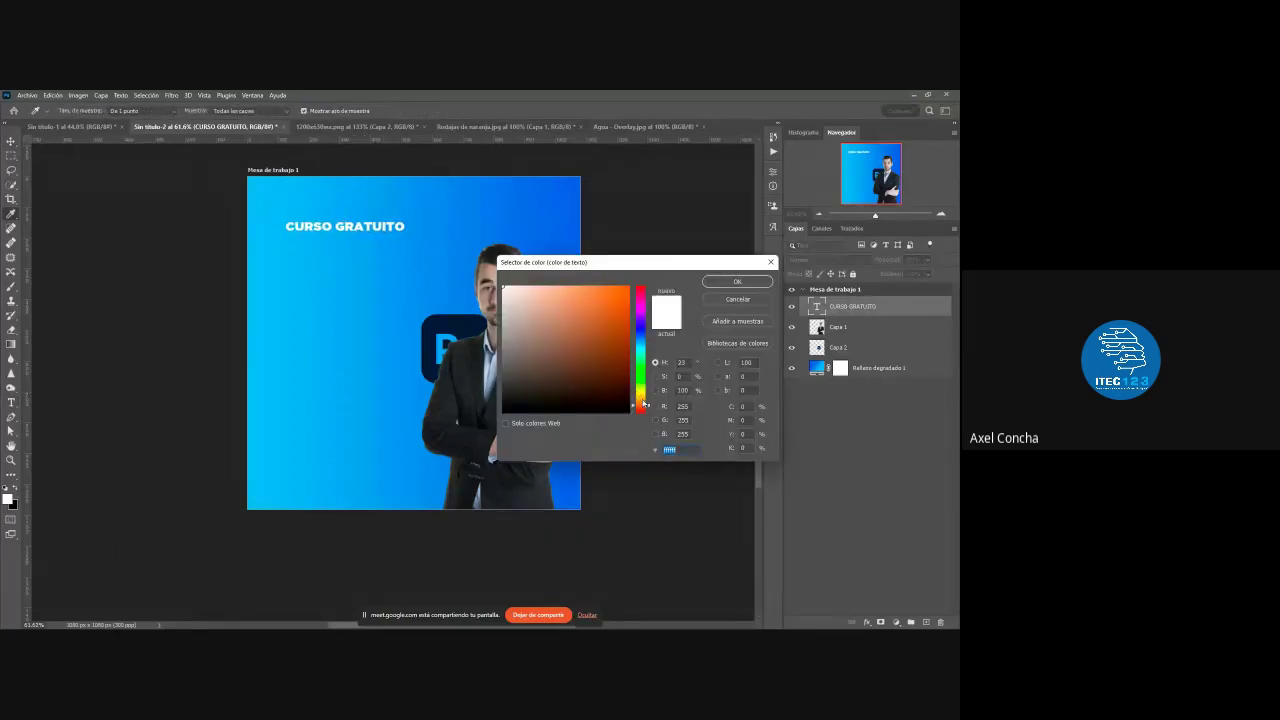
drag(650, 407, 642, 398)
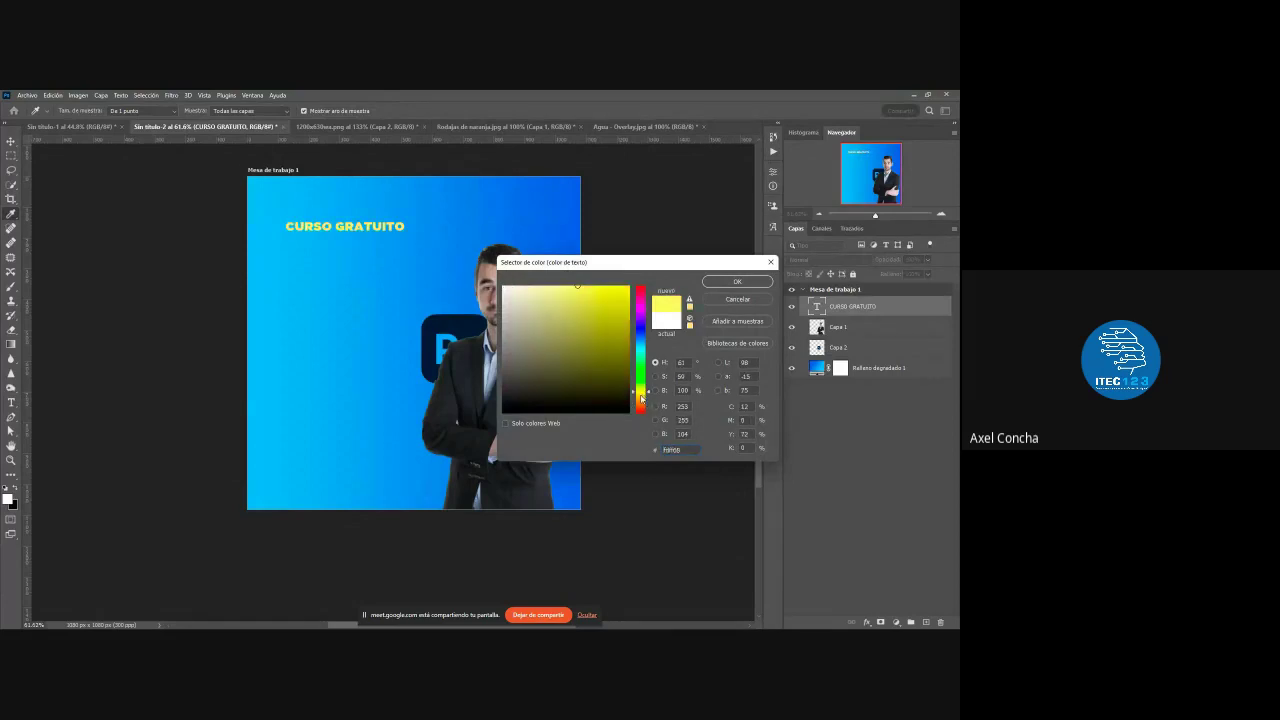
click(762, 285)
- Stretch CURSO GRATUITO larger with Free Transform
key(ctrl+t)
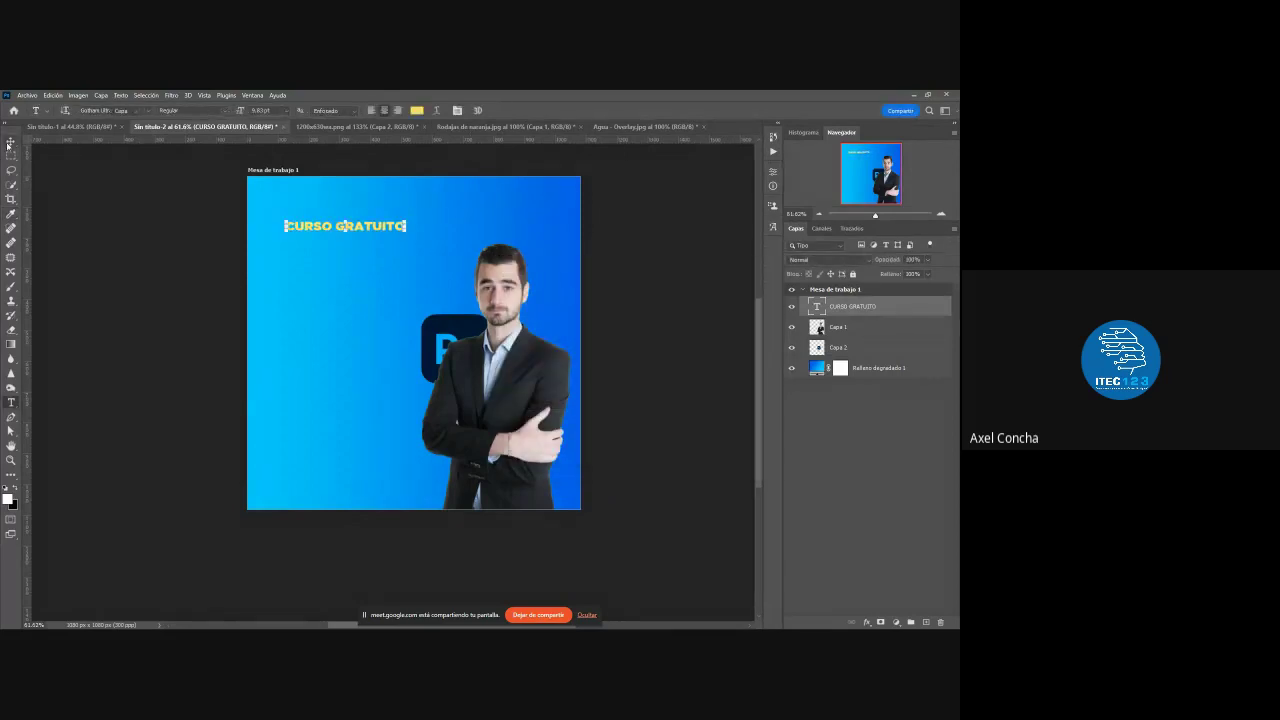
drag(345, 231, 345, 234)
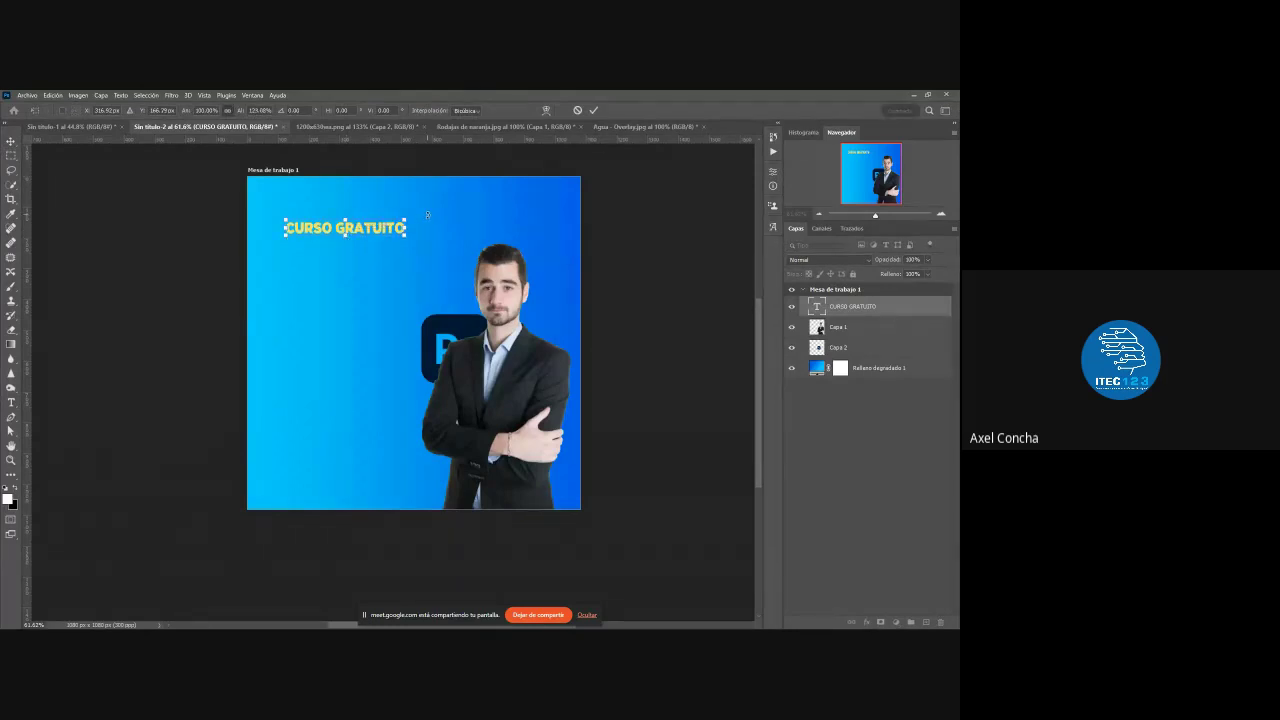
click(615, 126)
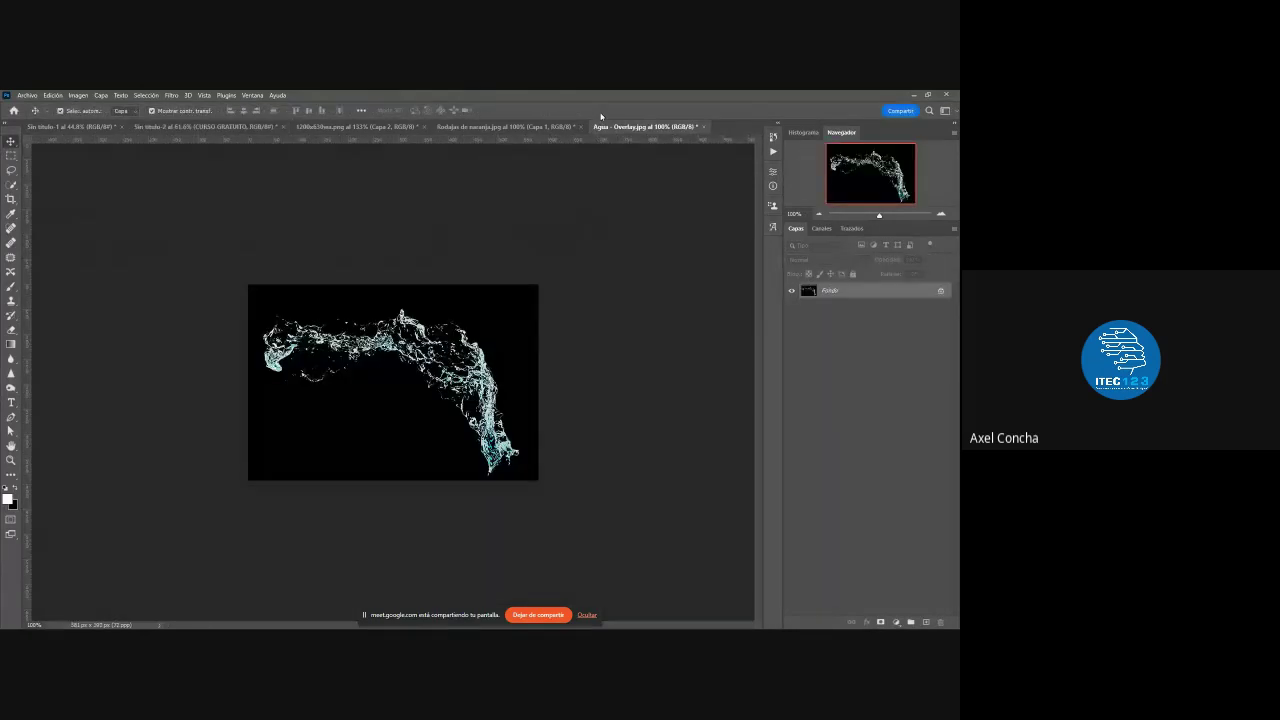
key(ctrl+shift+Tab)
key(ctrl+shift+Tab)
key(ctrl+shift+Tab)
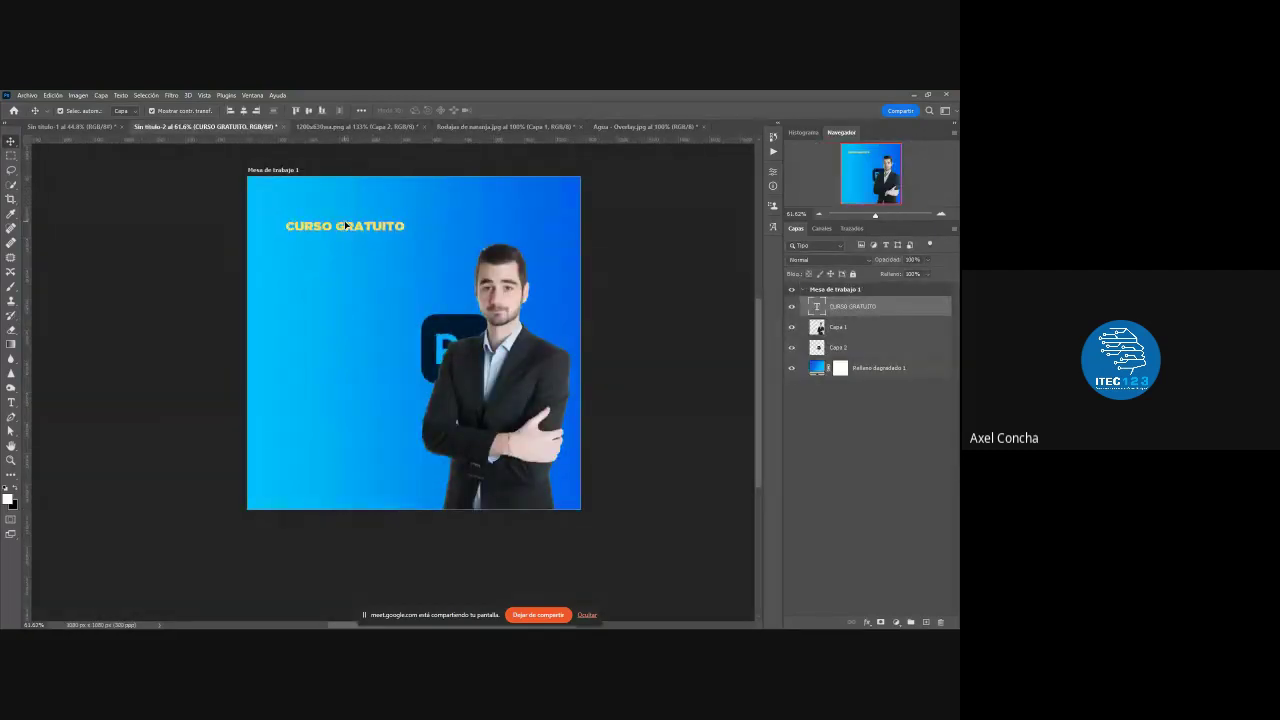
drag(346, 221, 345, 215)
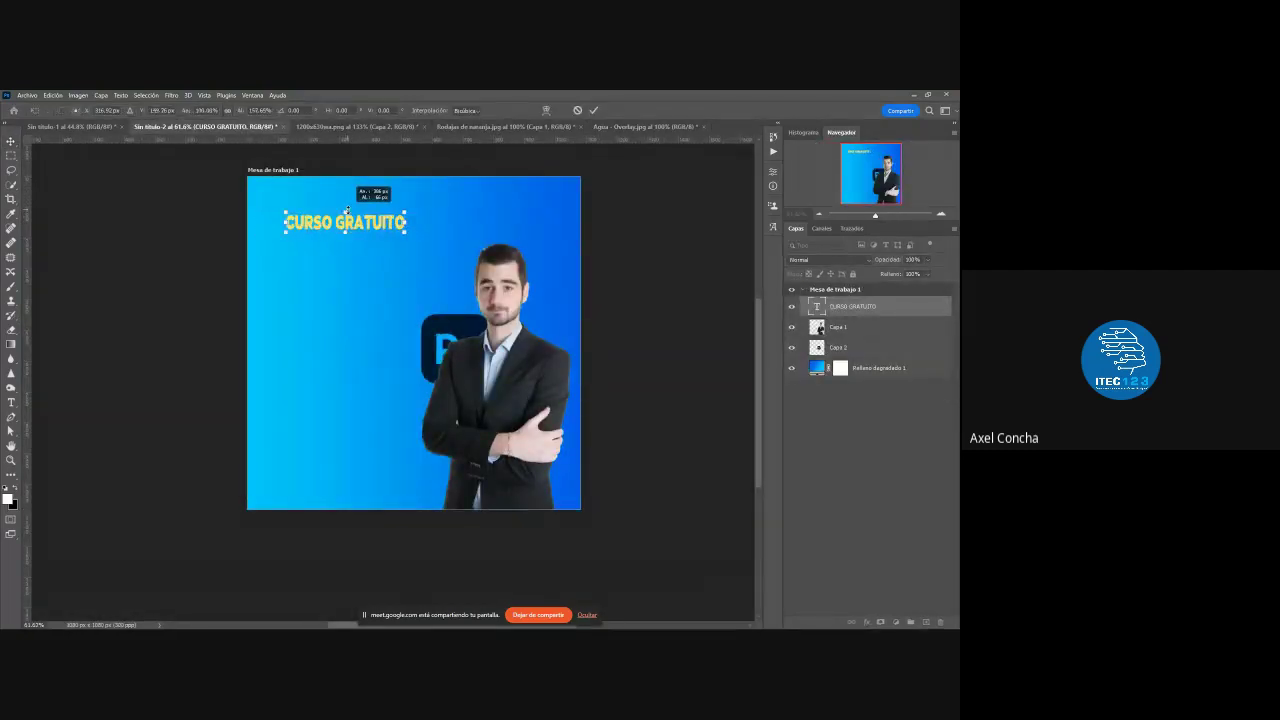
- Commit the heading size and type 'ADOBE' in all caps below it
click(593, 110)
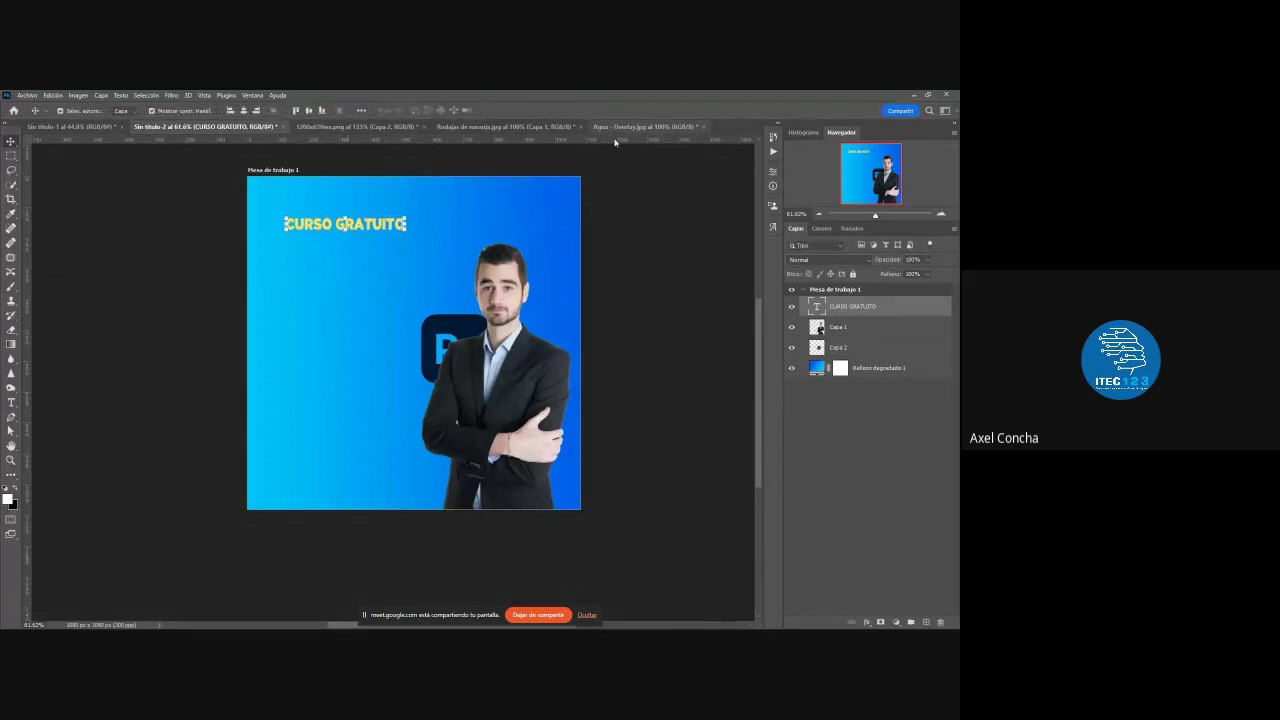
click(11, 402)
click(338, 284)
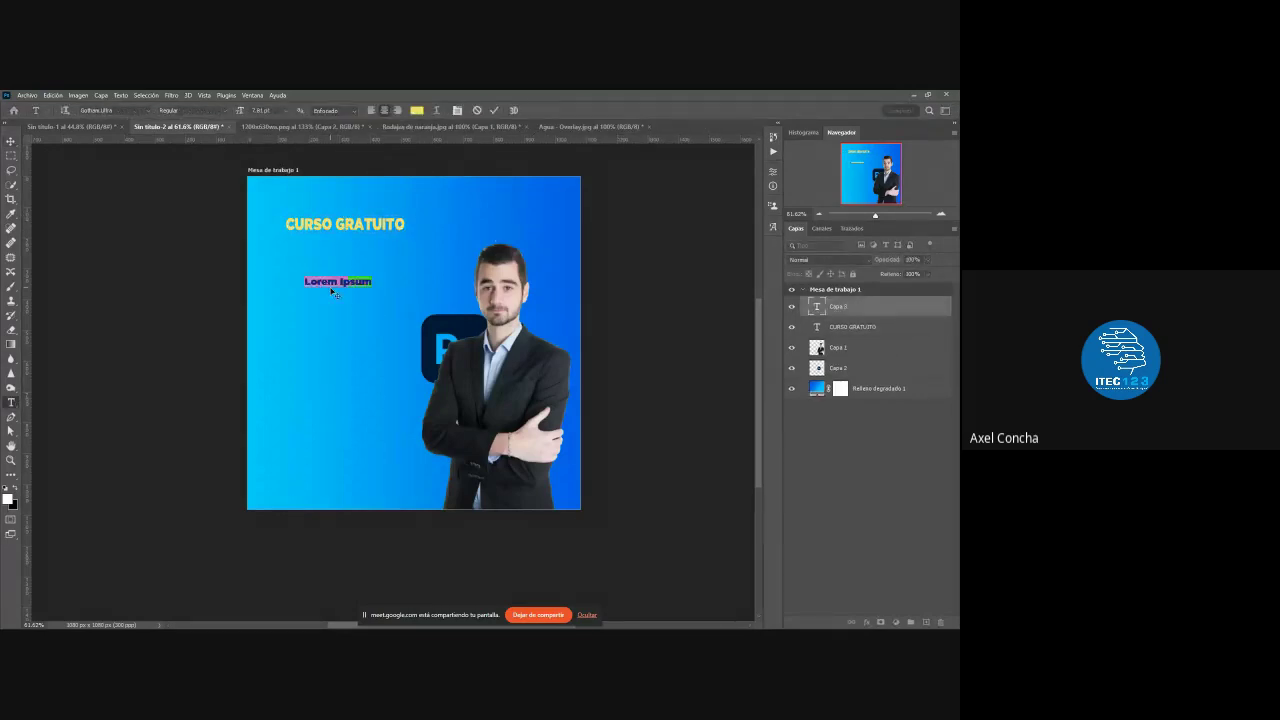
text(adop)
key(BackSpace)
text(be)
key(ctrl+a)
key(ctrl+shift+k)
click(494, 110)
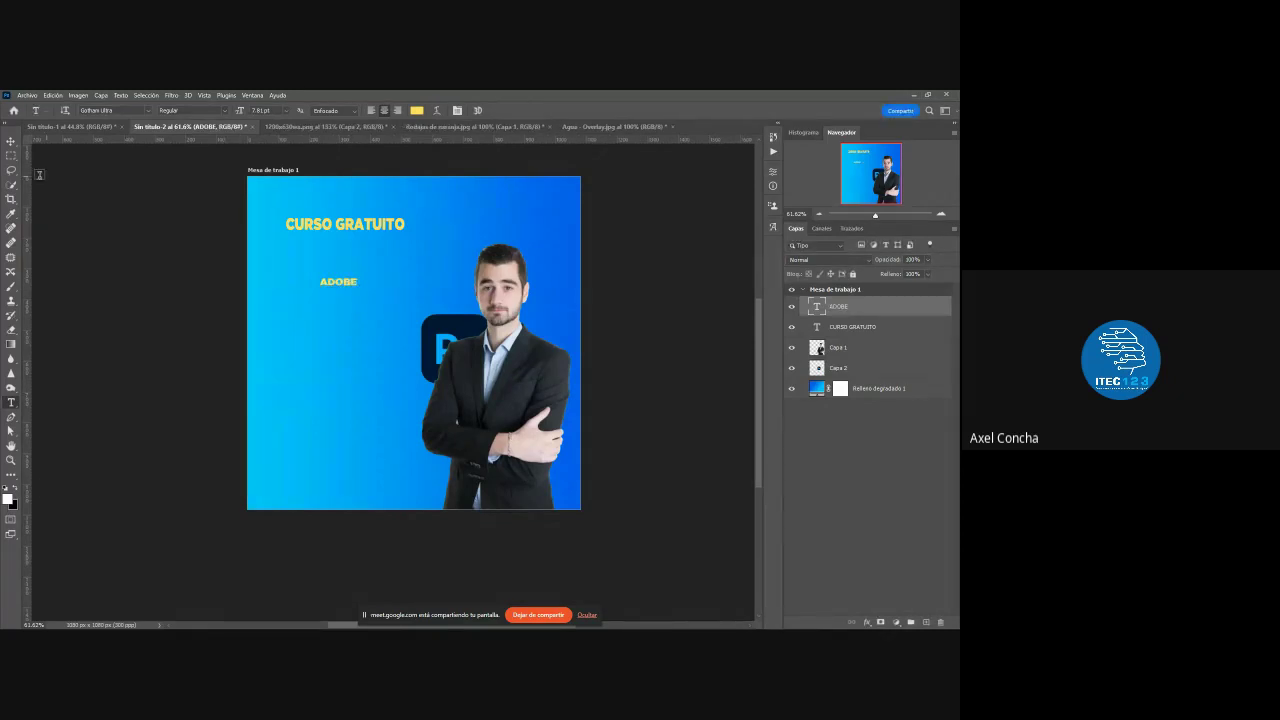
- Scale ADOBE up to headline size and move CURSO GRATUITO down toward it
click(11, 145)
key(ctrl+t)
mouse_move(358, 277)
mouse_down()
mouse_move(465, 250)
mouse_move(409, 285)
mouse_up()
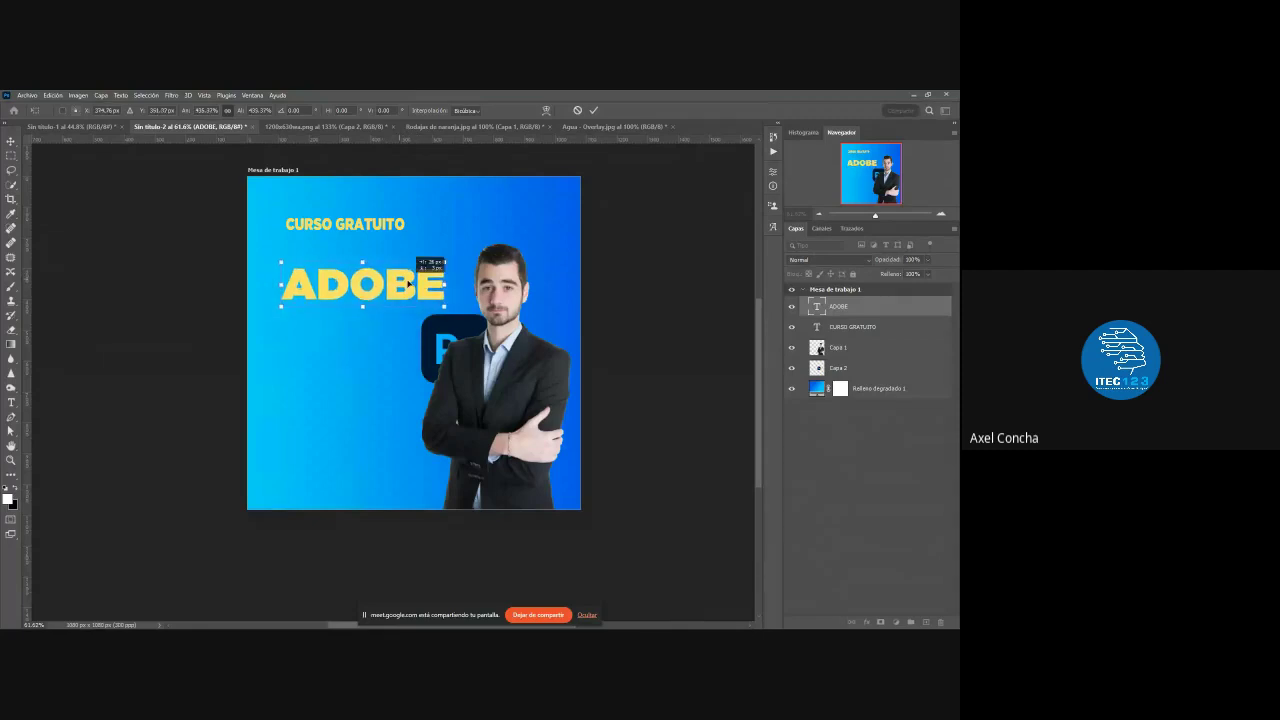
click(594, 110)
drag(363, 213, 337, 253)
- Make the ADOBE text white
click(344, 284)
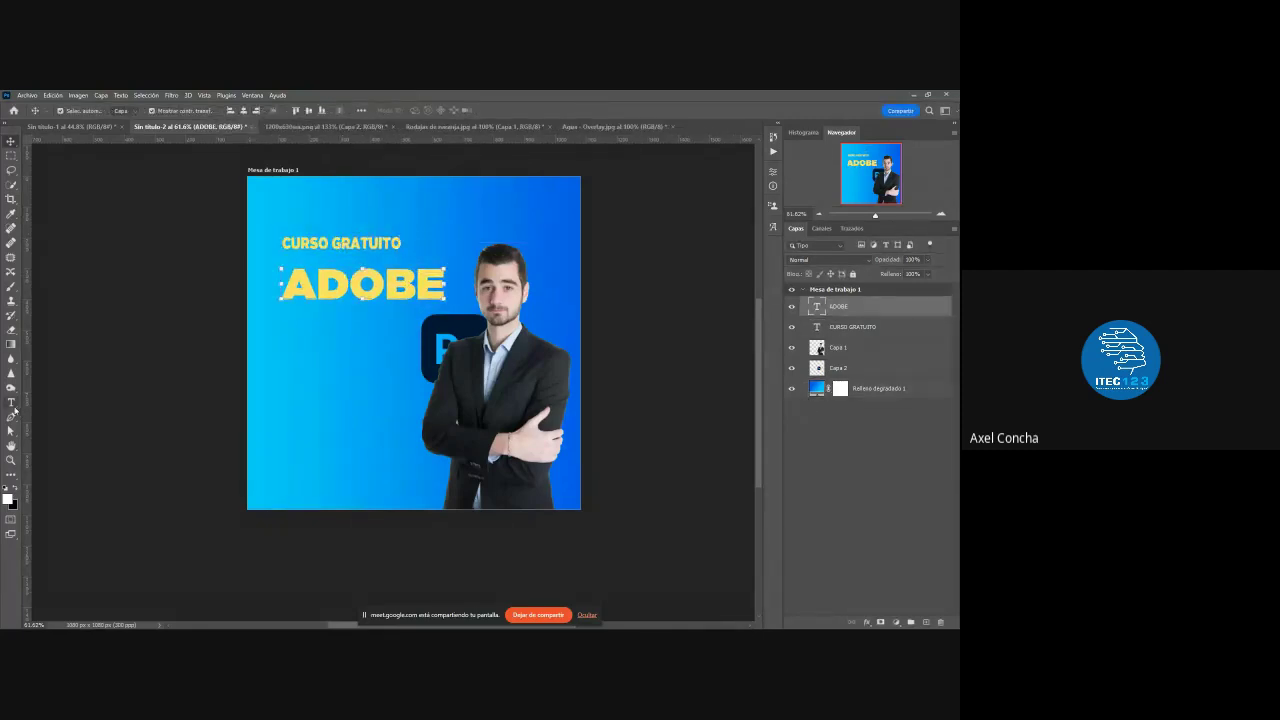
click(11, 402)
click(413, 111)
click(504, 287)
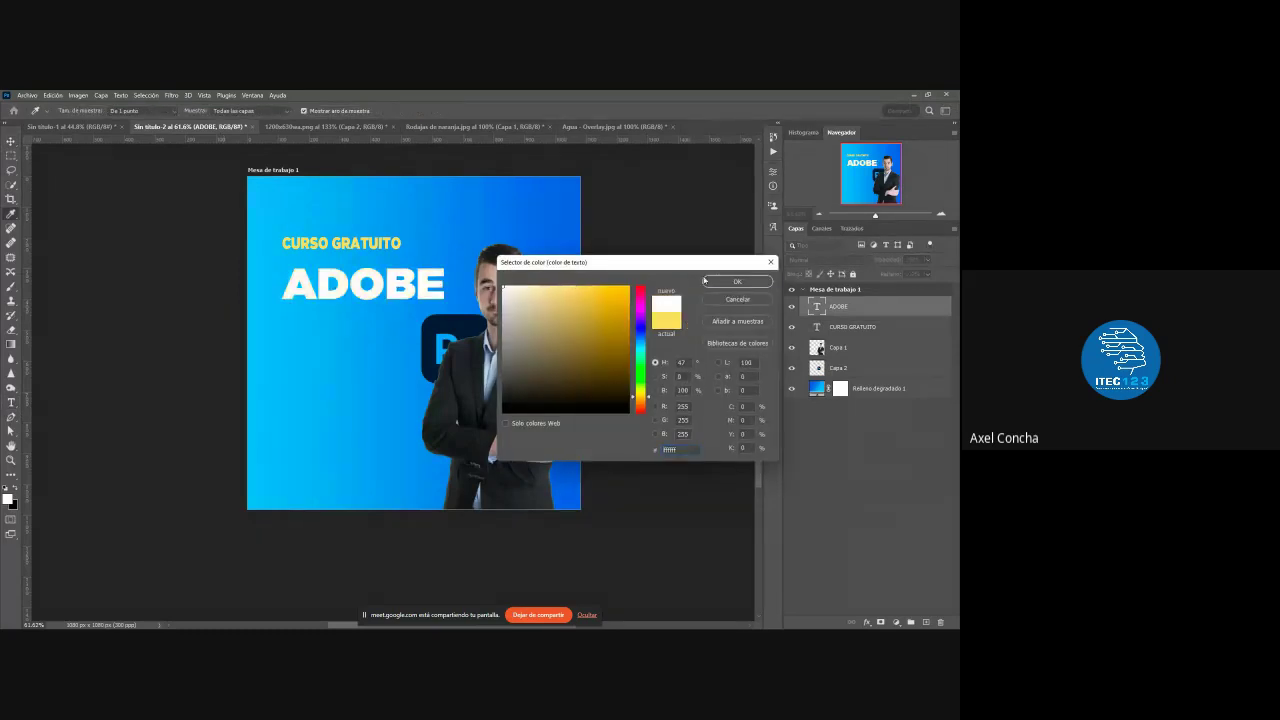
click(704, 280)
- Duplicate ADOBE beneath itself, retype it as 'PHOTOSHOP', and resize it to span under ADOBE
key(v)
mouse_move(346, 290)
mouse_down()
mouse_move(344, 330)
mouse_move(344, 317)
mouse_up()
click(11, 403)
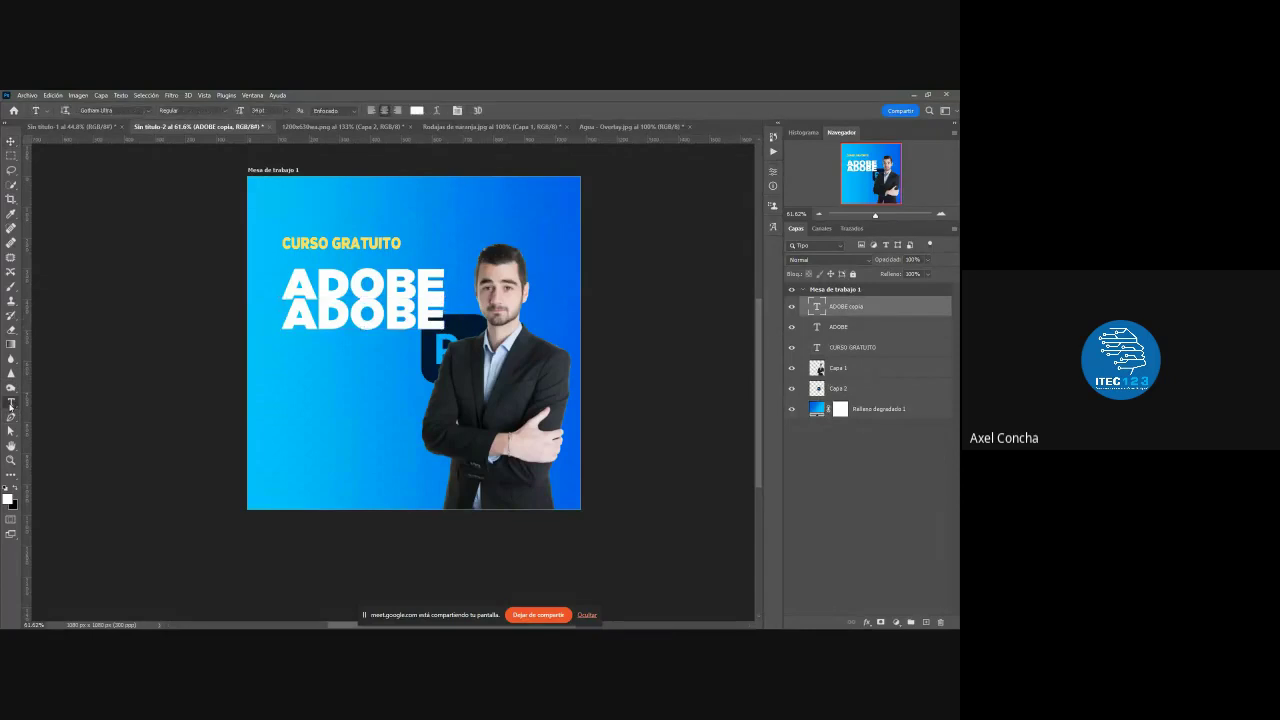
double_click(291, 316)
text(PHO)
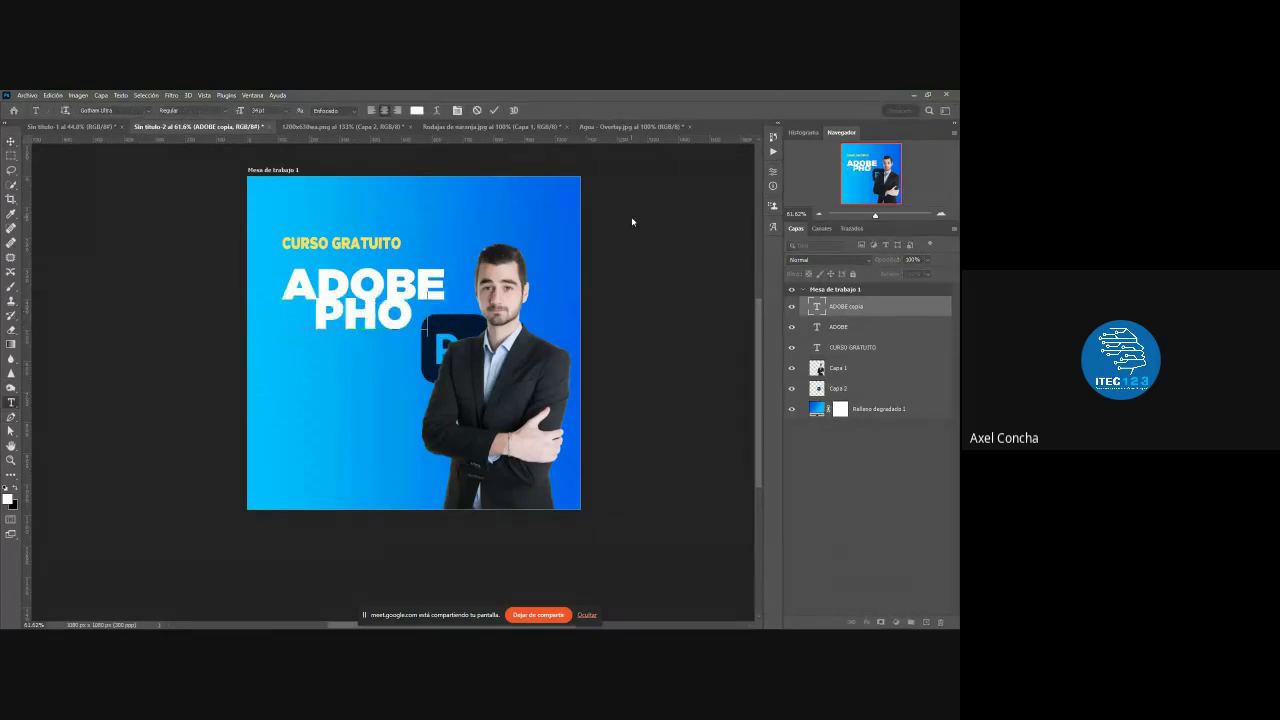
text(TOSHOP)
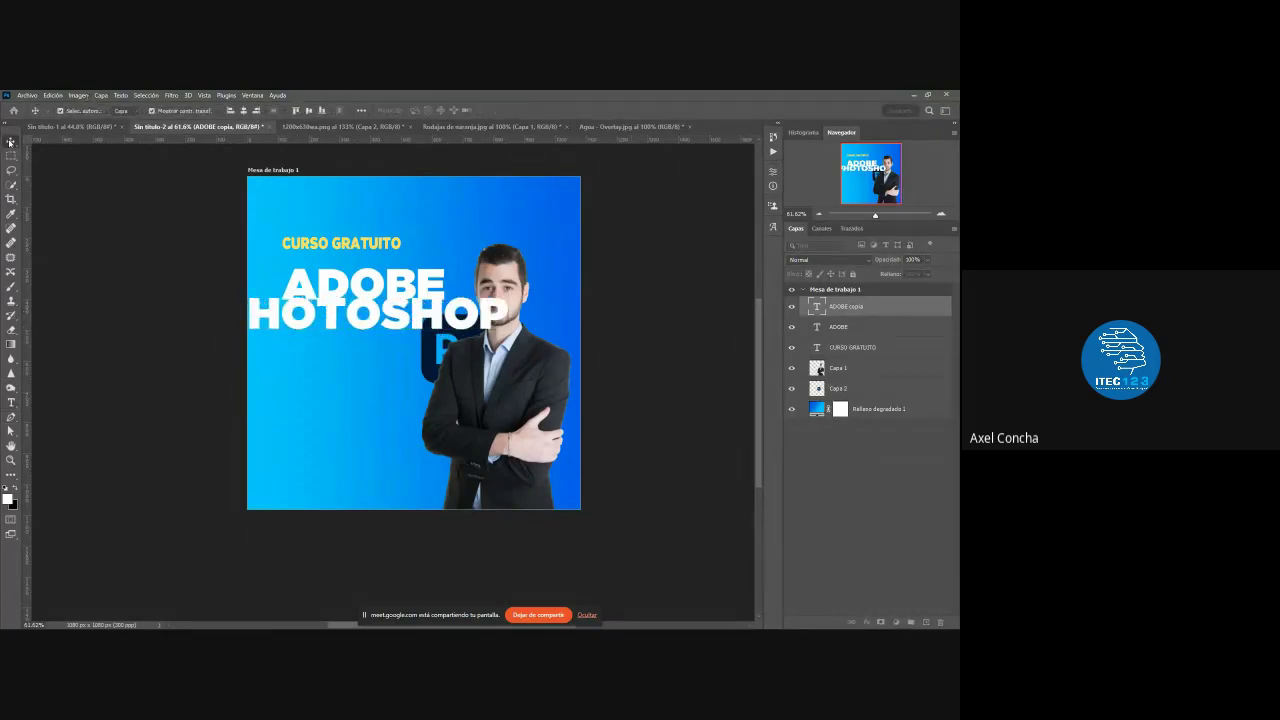
key(ctrl+Return)
key(v)
drag(500, 304, 385, 313)
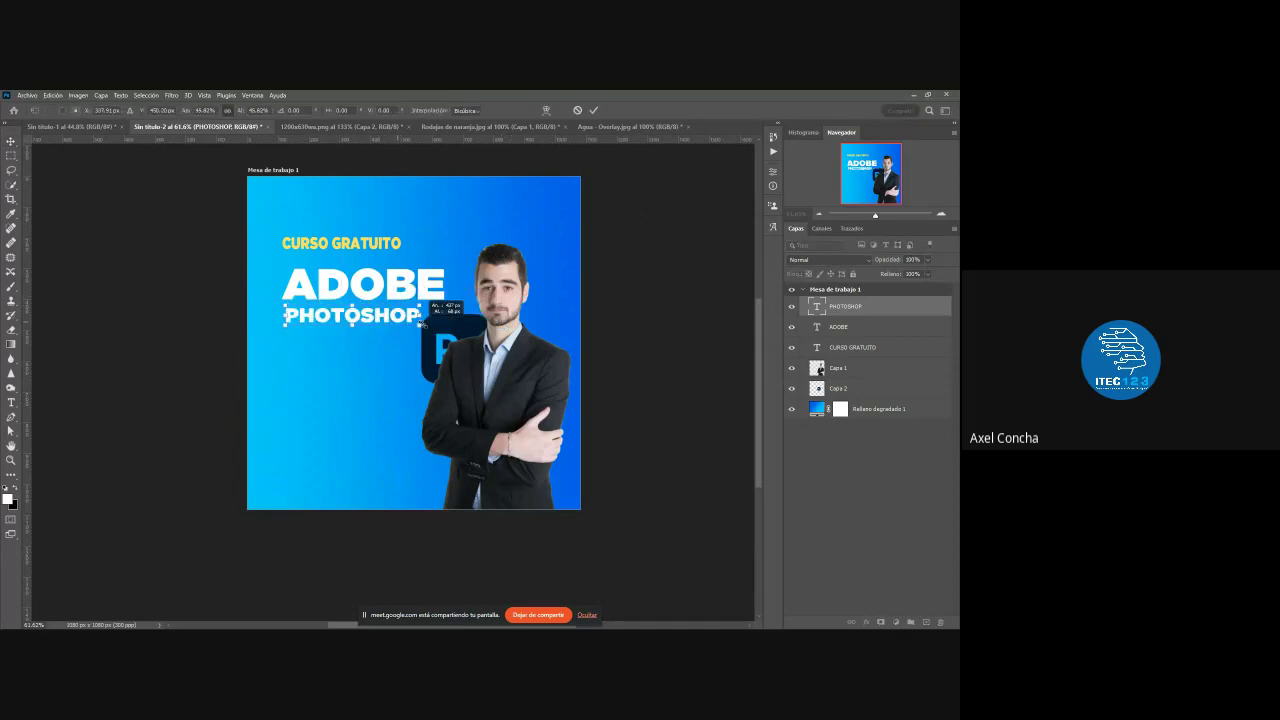
mouse_move(385, 313)
mouse_down()
mouse_move(403, 323)
mouse_move(425, 302)
mouse_up()
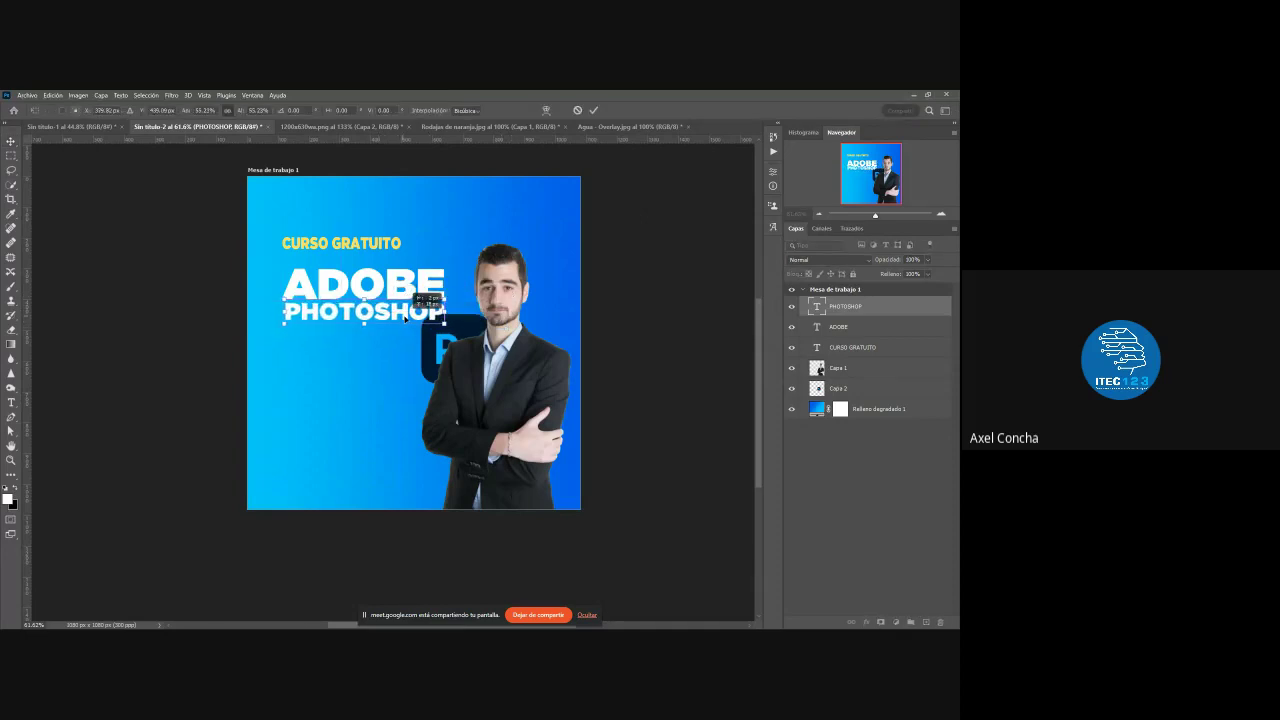
click(593, 110)
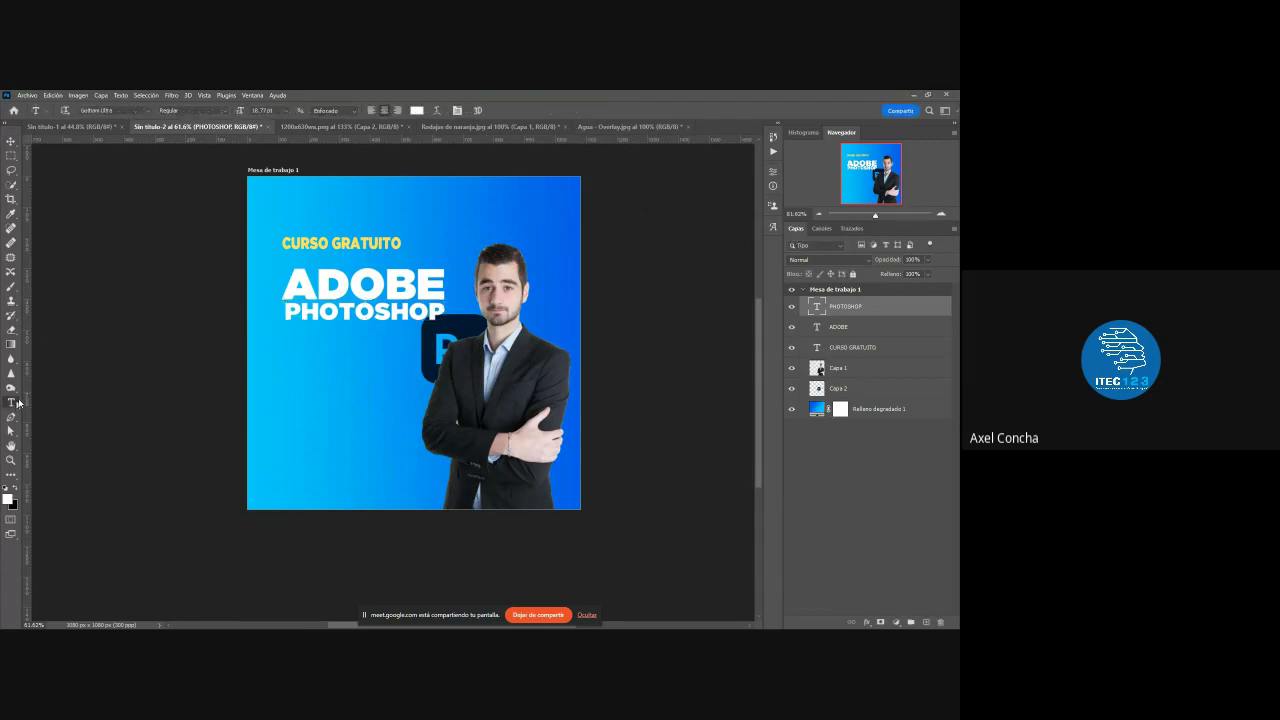
- Color PHOTOSHOP dark navy sampled from the Ps logo, then shift both headline lines up-left
click(416, 110)
click(458, 326)
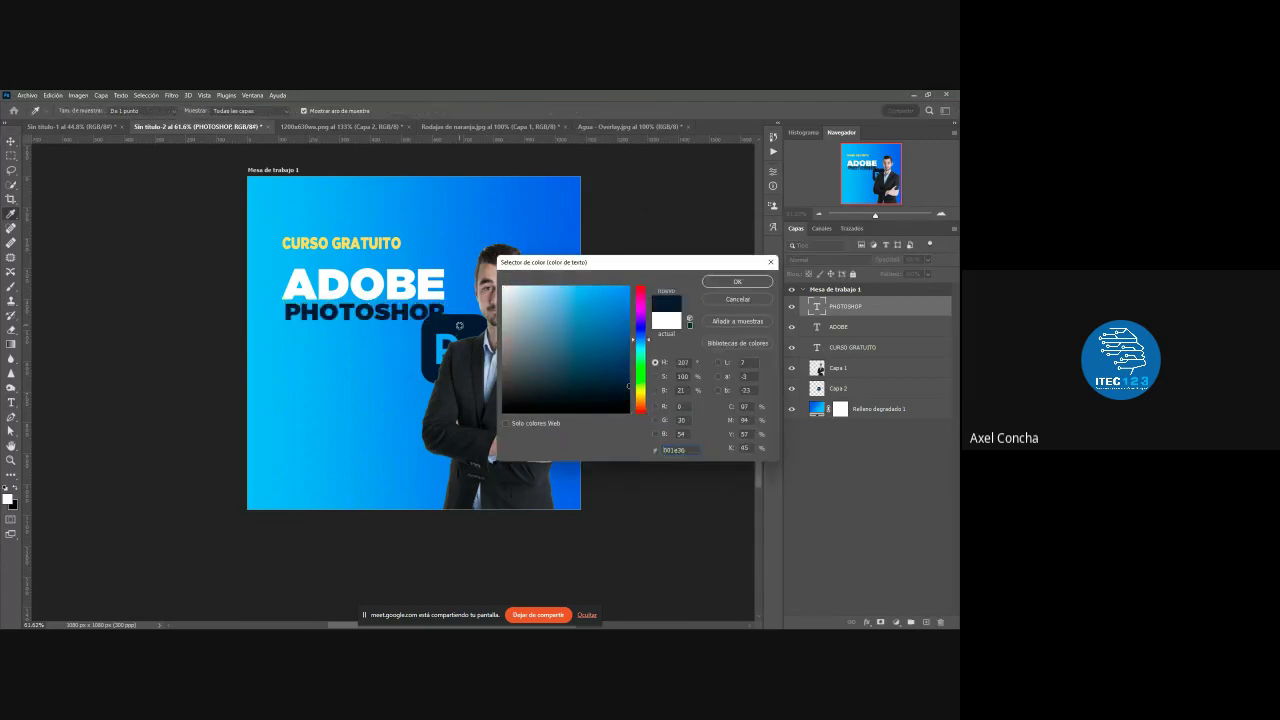
click(737, 281)
key(v)
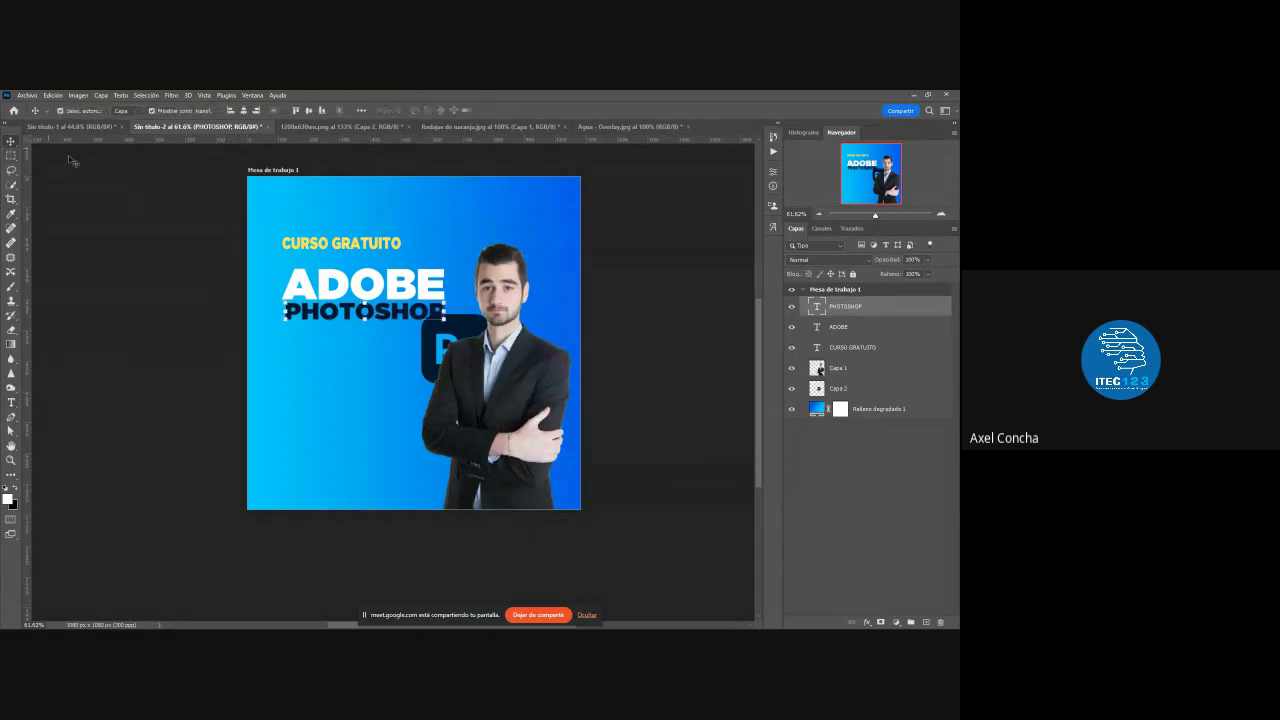
key(ctrl+z)
key(ctrl+shift+z)
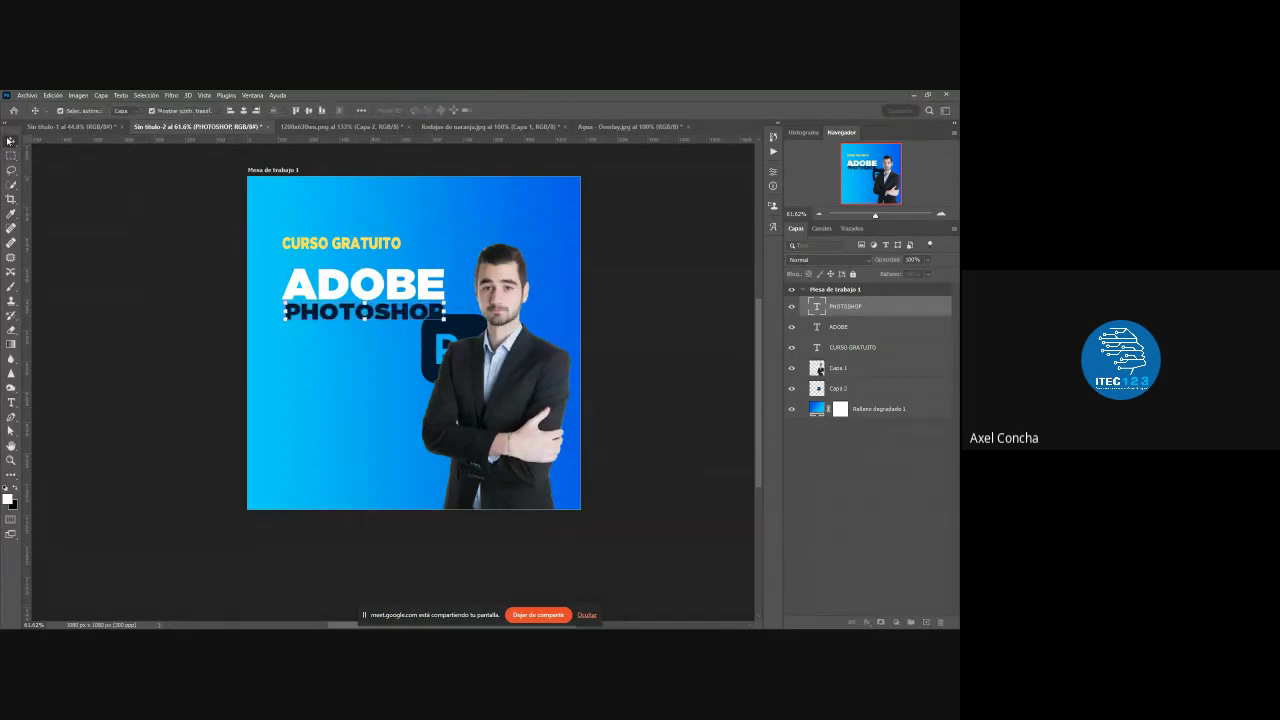
shift+click(376, 284)
drag(376, 284, 362, 278)
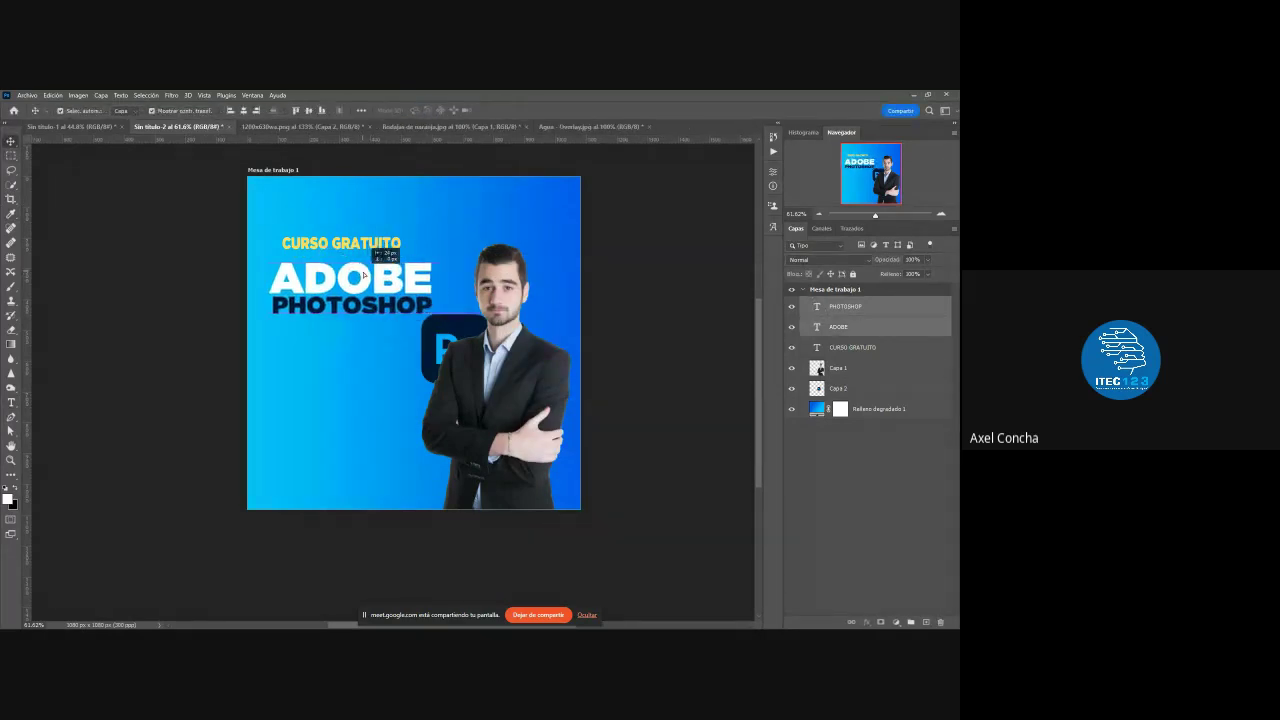
click(727, 412)
scroll(380, 406, down, 2)
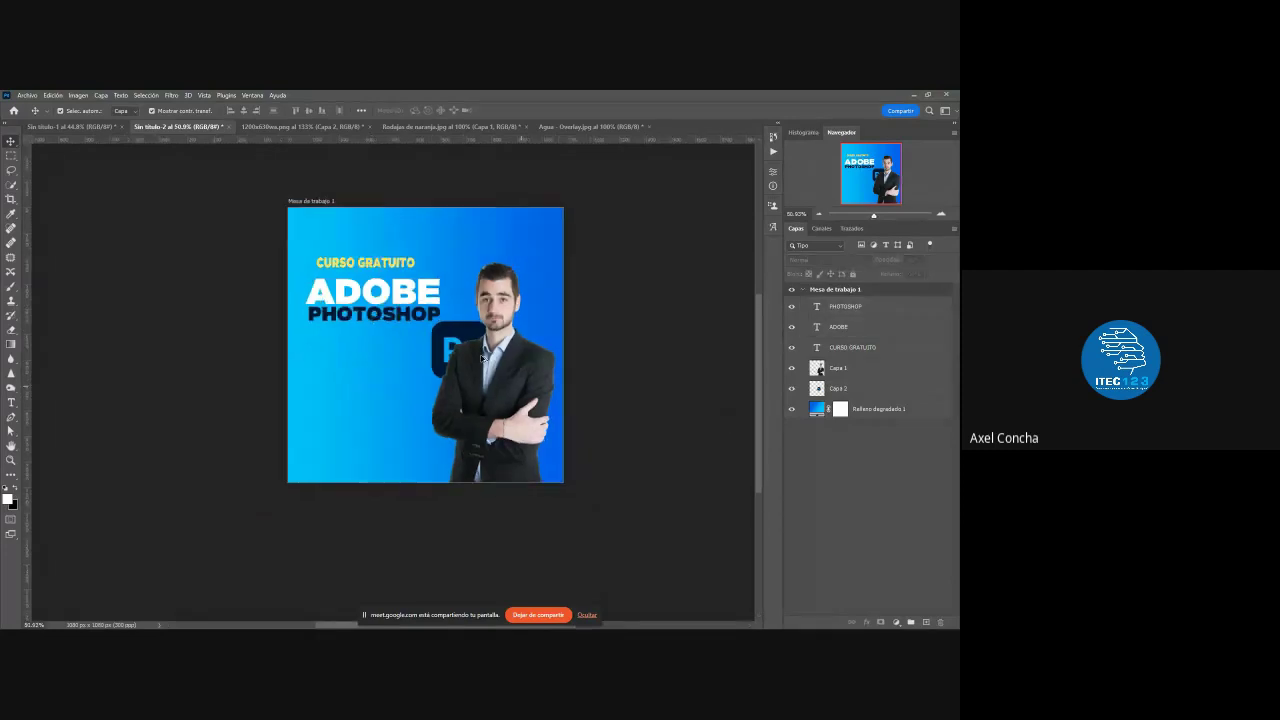
- Return to the Fanta ad document and select the WhatsApp-logo layer
click(322, 128)
click(72, 127)
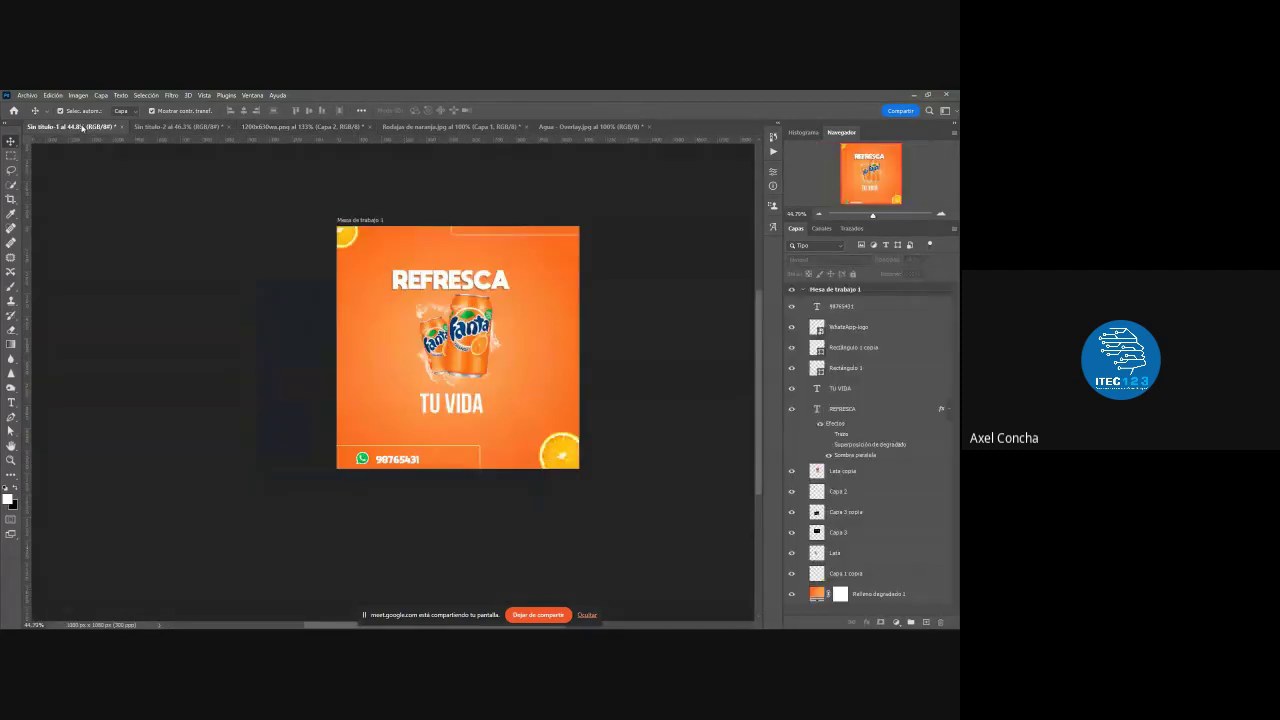
scroll(440, 306, up, 2)
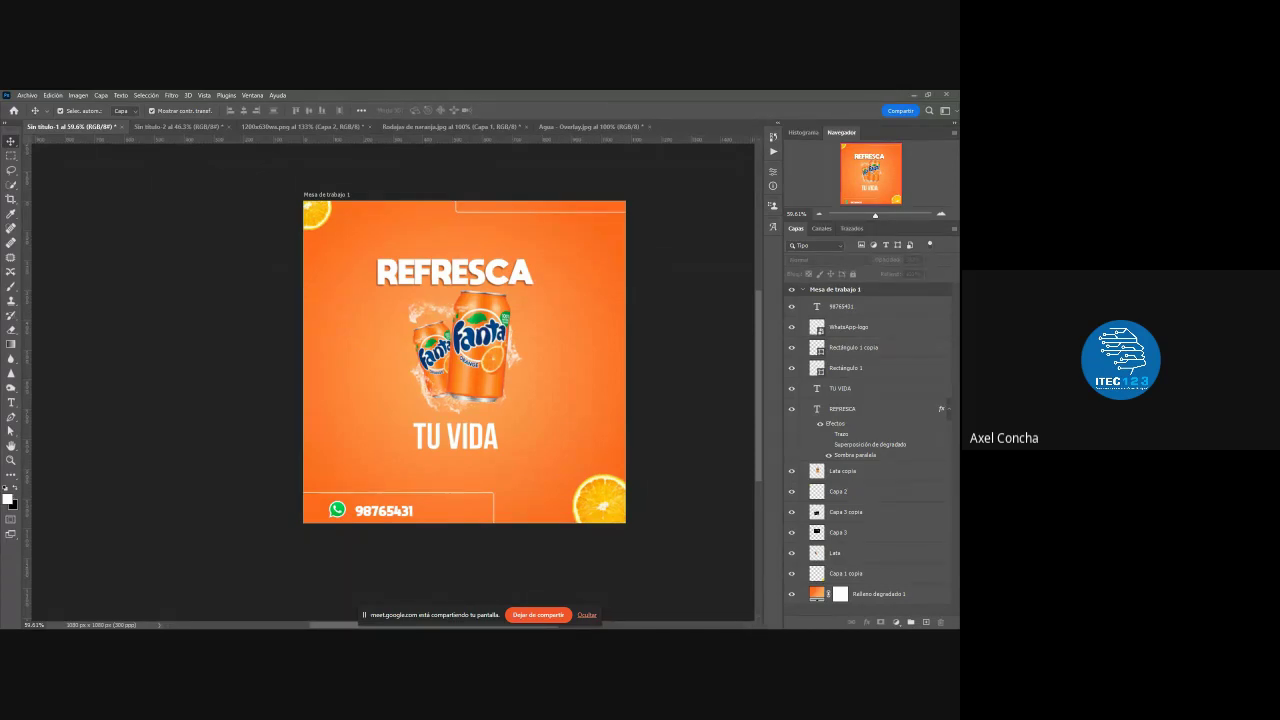
click(892, 330)
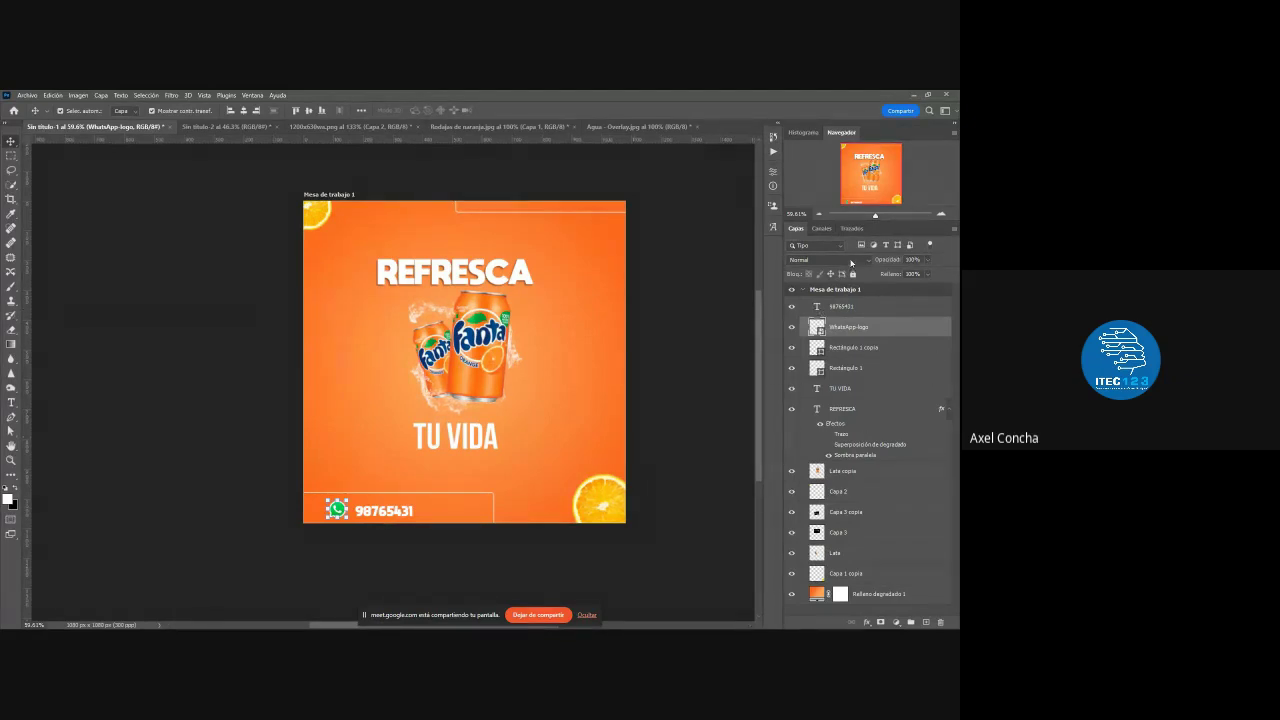
- Add a Tono/saturación adjustment layer with saturation lowered to -44
click(897, 622)
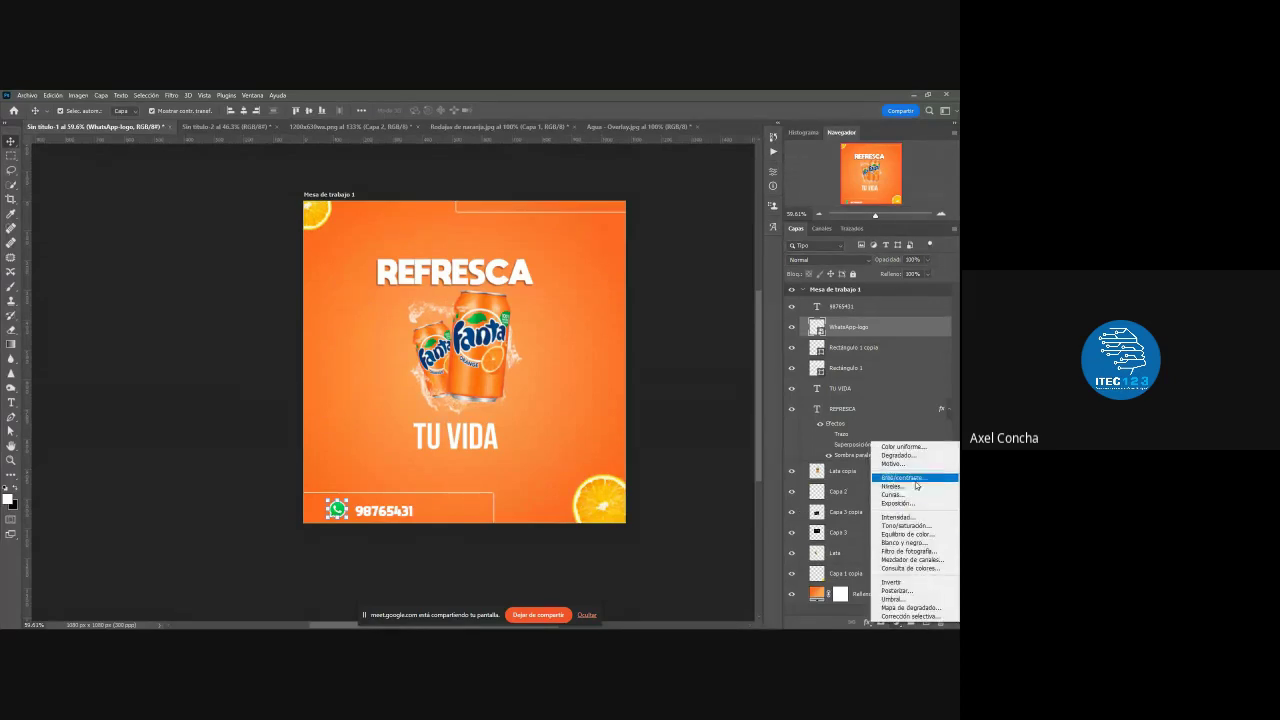
click(905, 525)
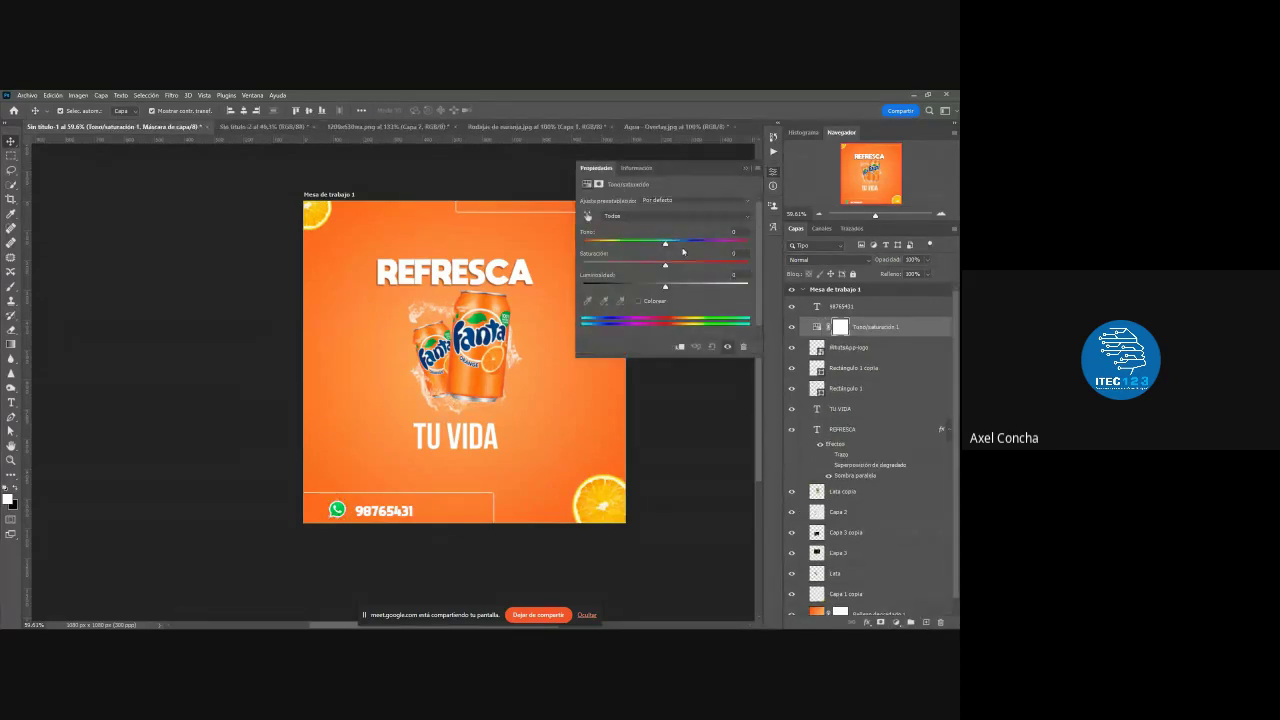
mouse_move(665, 243)
mouse_down()
mouse_move(632, 244)
mouse_move(645, 243)
mouse_move(625, 266)
mouse_move(680, 266)
mouse_move(629, 265)
mouse_move(665, 243)
mouse_up()
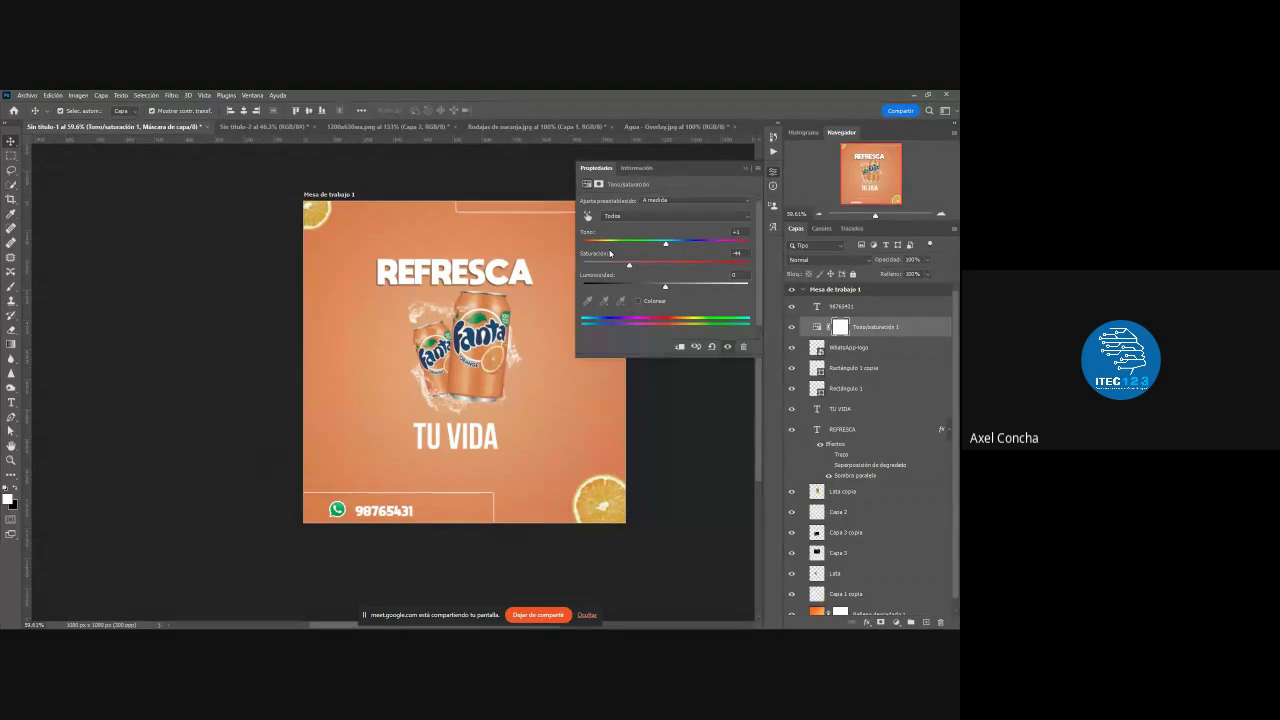
click(745, 170)
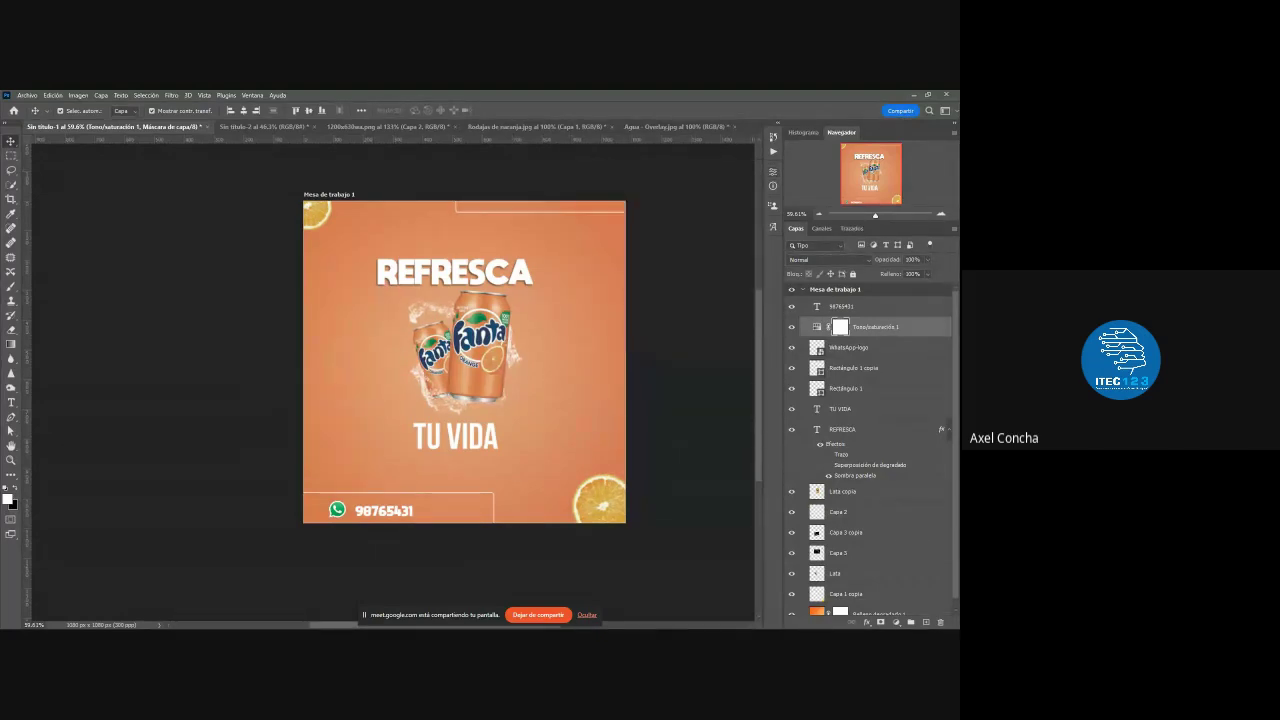